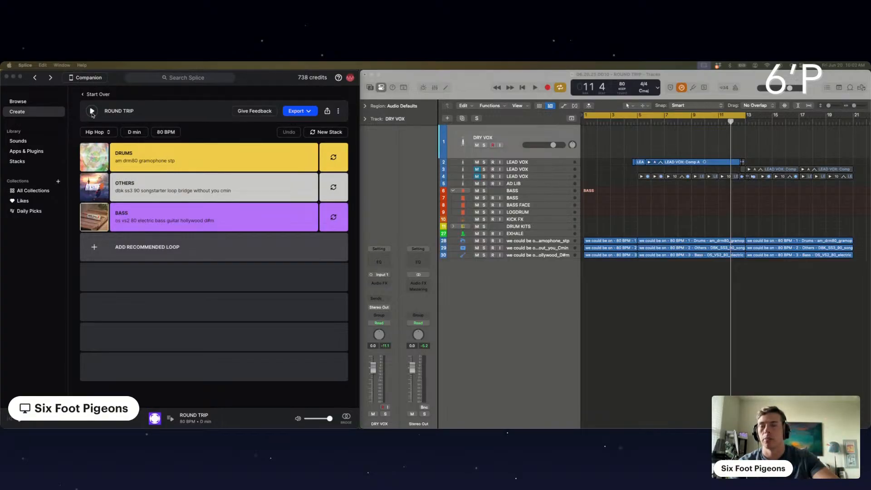
- Play the ROUND TRIP stack to hear its three loops together, and stop playback
left_click(92, 112)
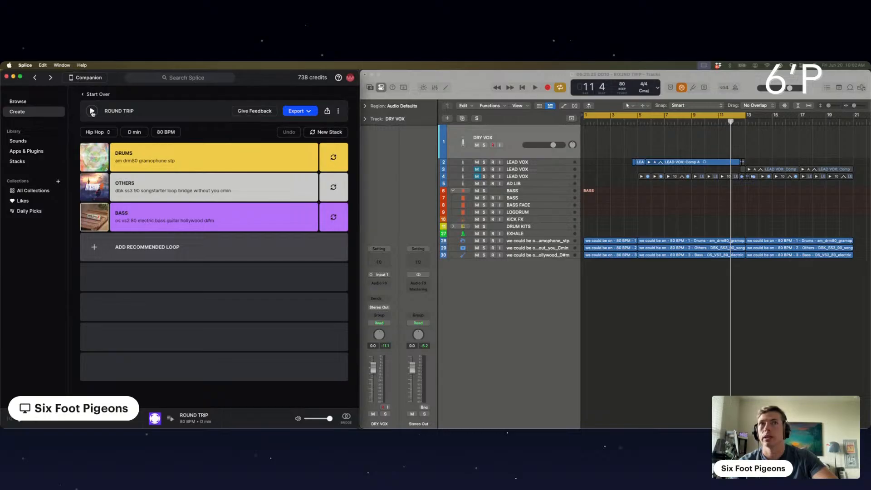
left_click(92, 112)
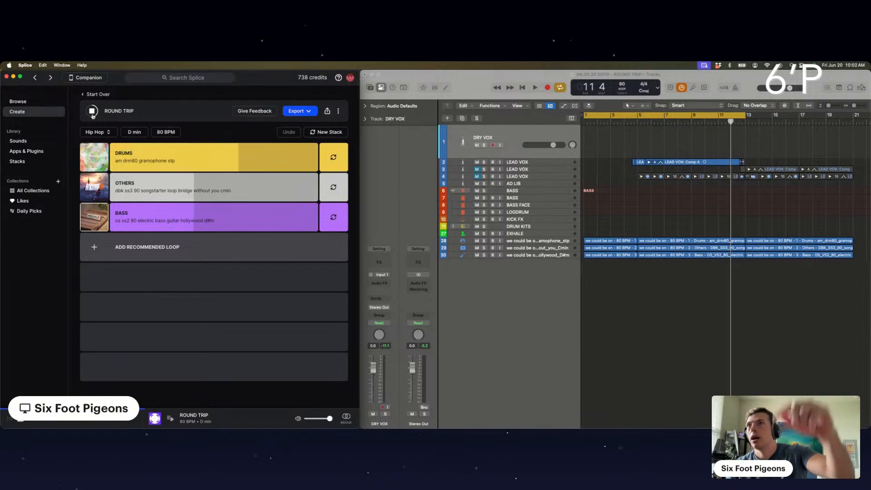
left_click(92, 114)
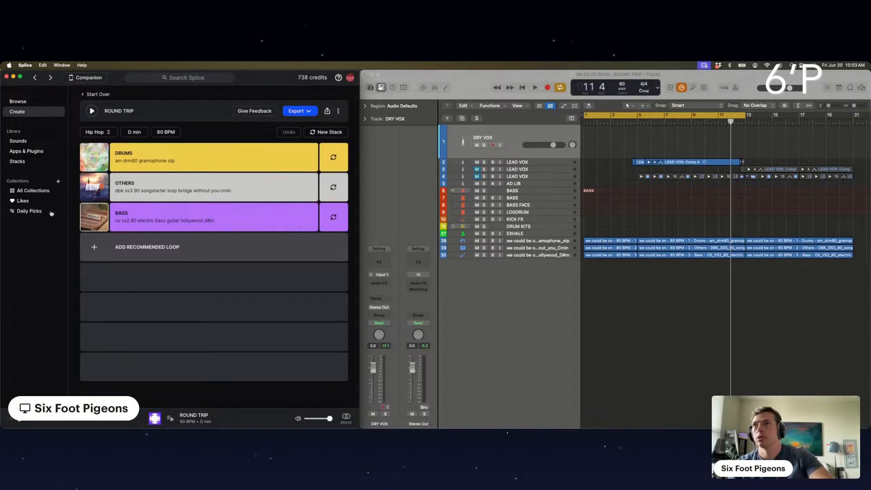
mouse_move(118, 190)
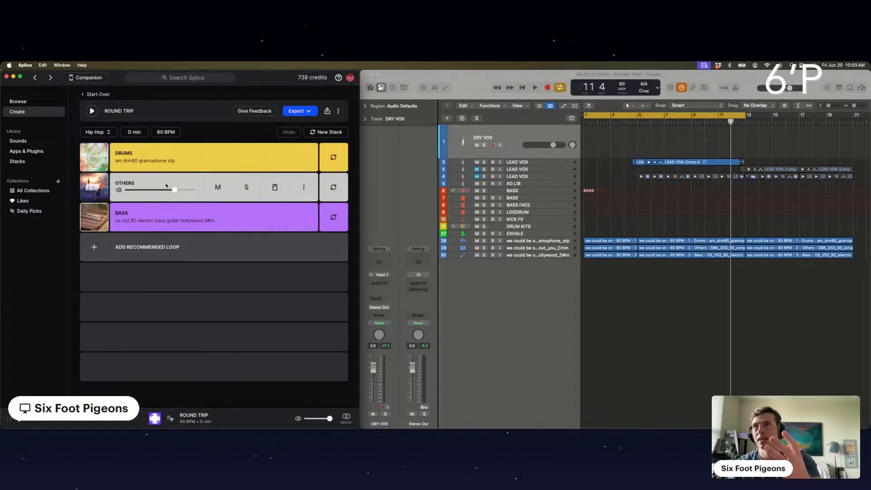
- Switch to Logic Pro, play the arrangement from the start and raise LEAD VOX track 2's volume to 2.7 dB
left_click(620, 226)
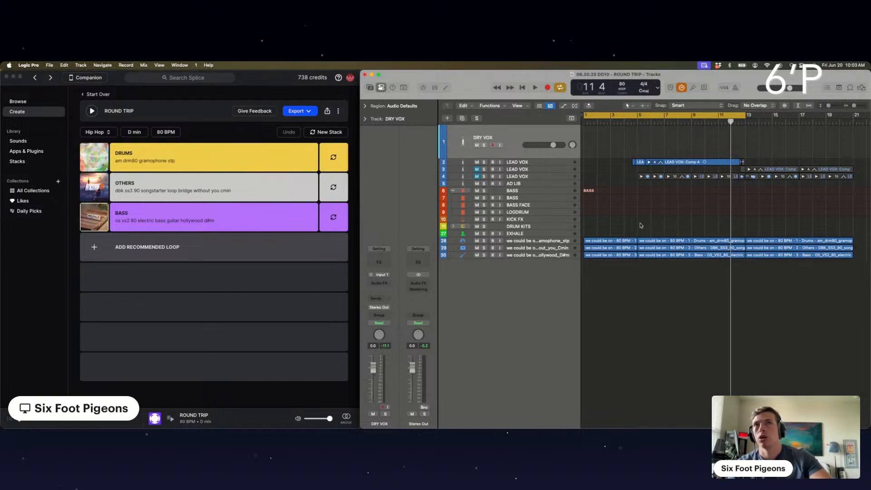
key("Return")
key("space")
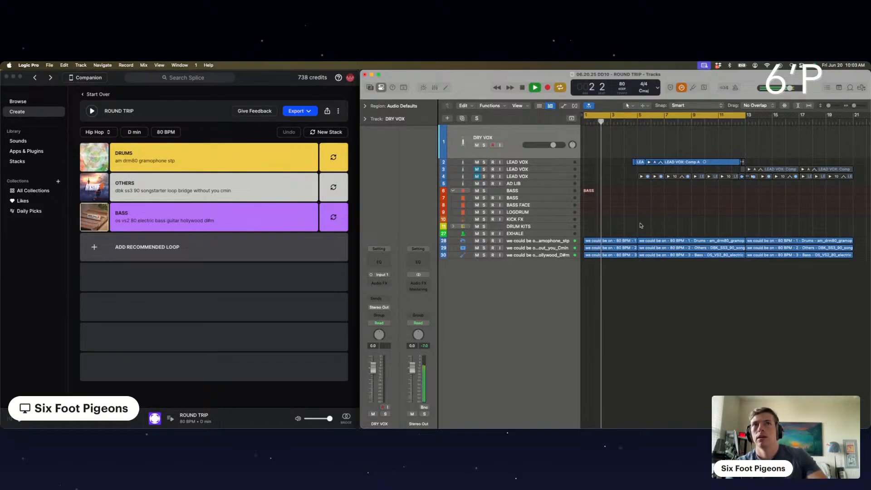
key("Down")
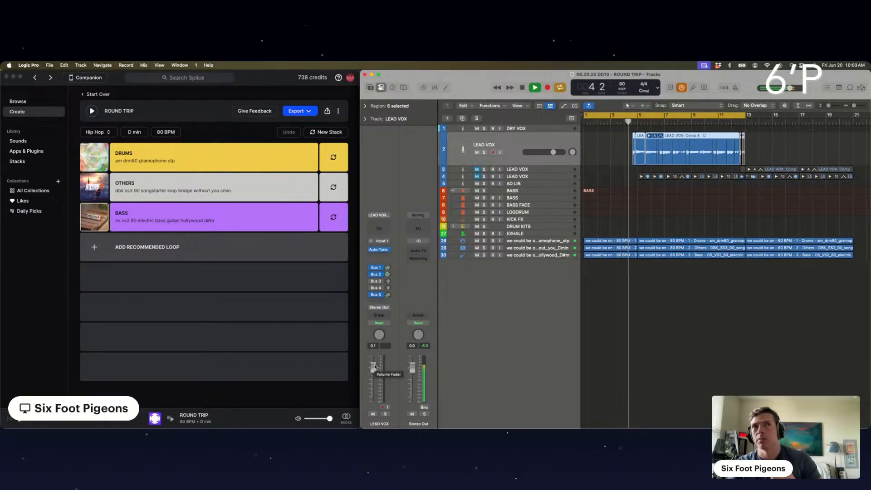
left_click_drag(374, 367, 375, 363)
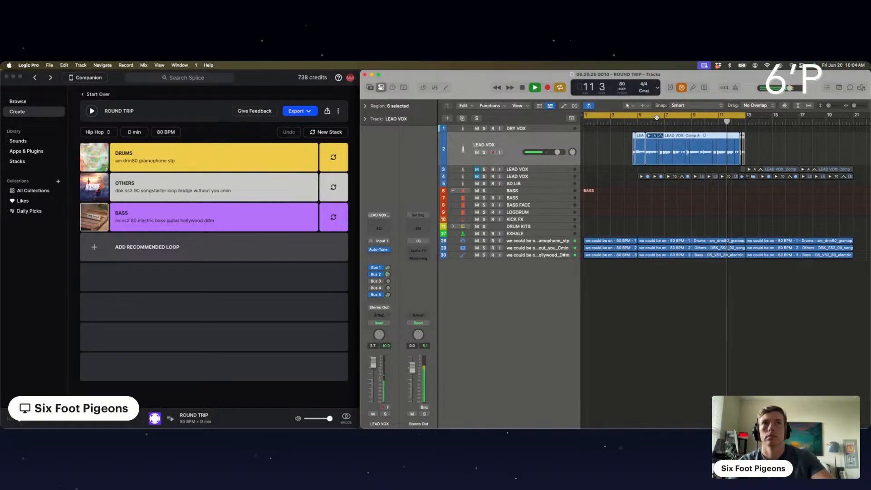
- Stop playback and unmute LEAD VOX track 4, leaving LEAD VOX track 3 muted
left_click(477, 169)
key("space")
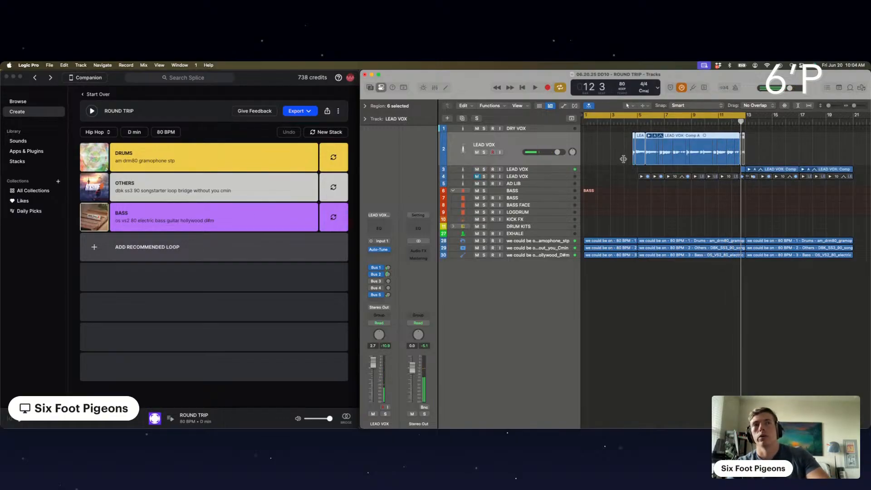
left_click(477, 177)
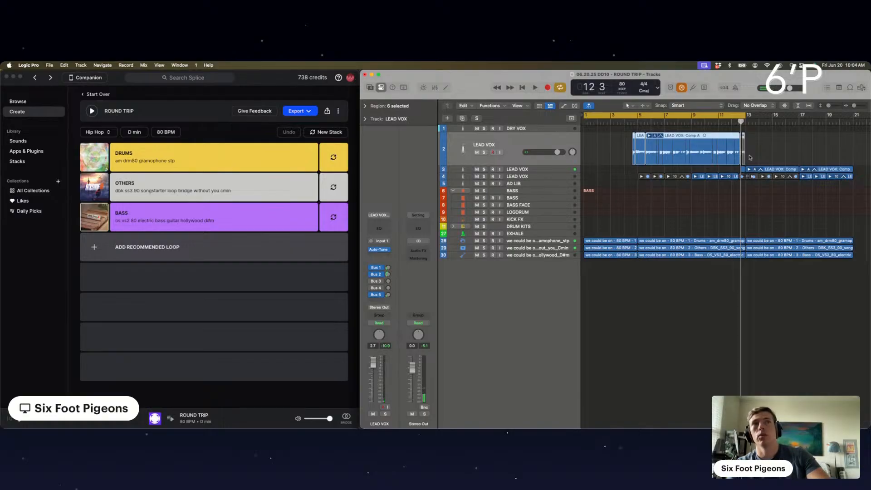
left_click(477, 169)
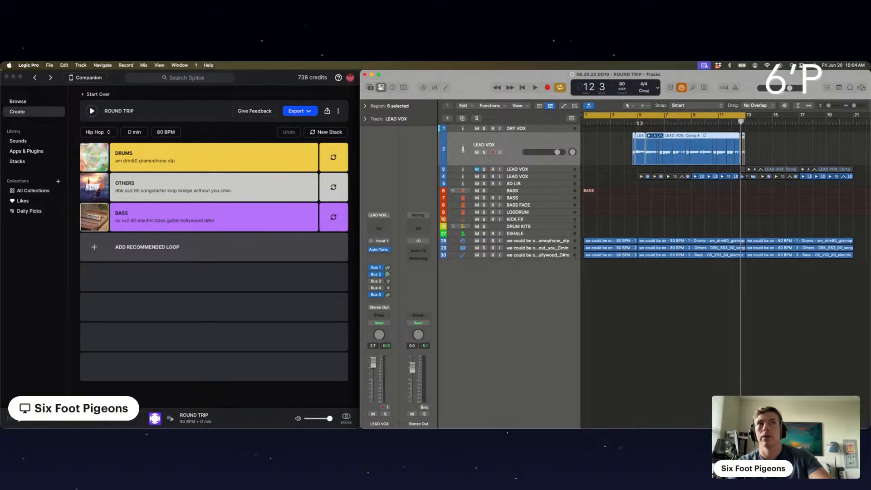
- Play from about bar 8, lower LEAD VOX track 4's volume to -4.9 dB and limit the cycle range to bars 9 to 13
double_click(683, 123)
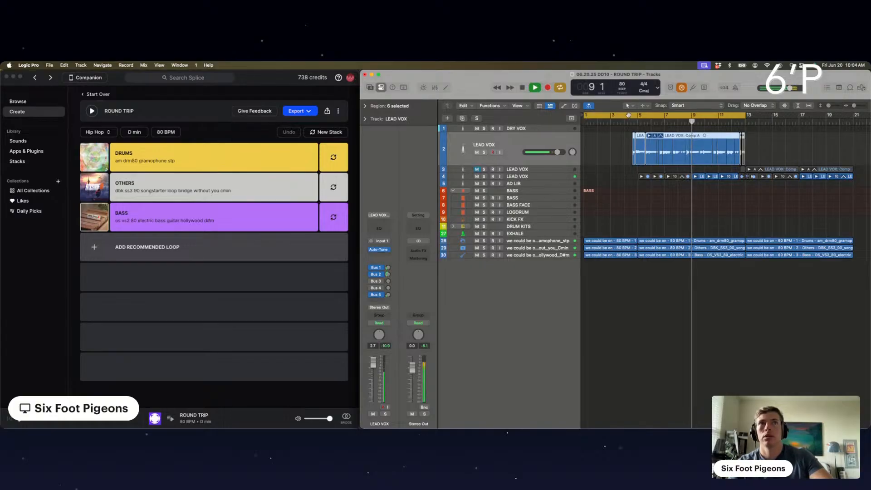
left_click(529, 177)
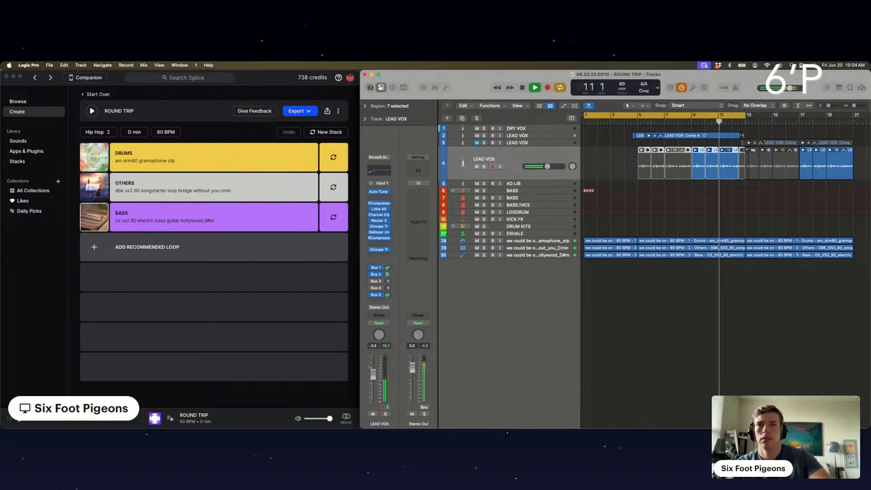
left_click_drag(708, 115, 737, 121)
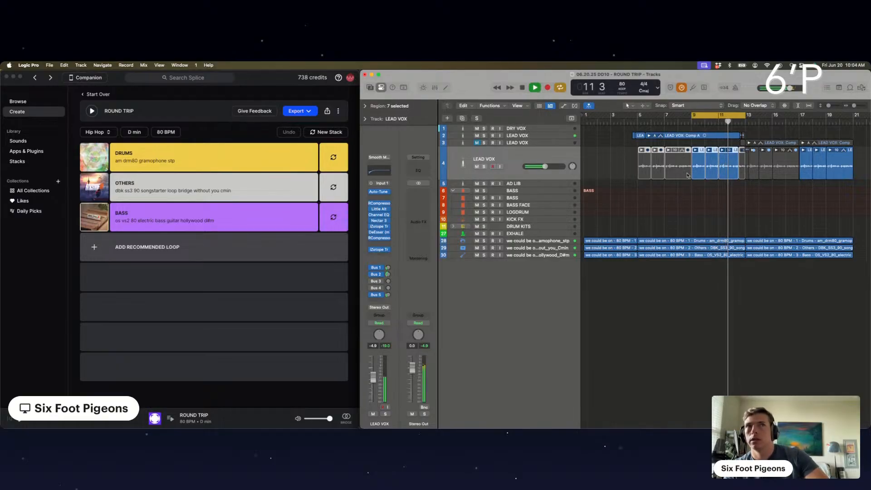
left_click(641, 136)
key("space")
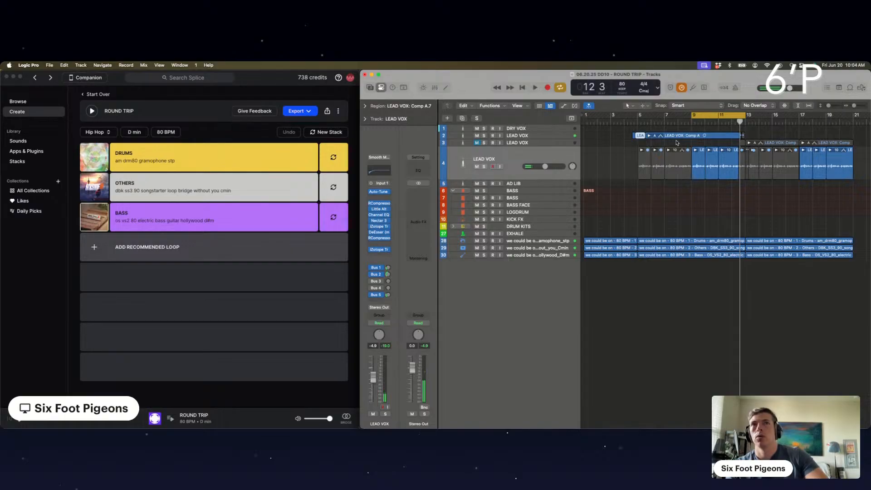
- Extend the end of the cycle range to bar 21 and unmute LEAD VOX track 3
left_click_drag(746, 115, 853, 115)
left_click(476, 142)
left_click(525, 145)
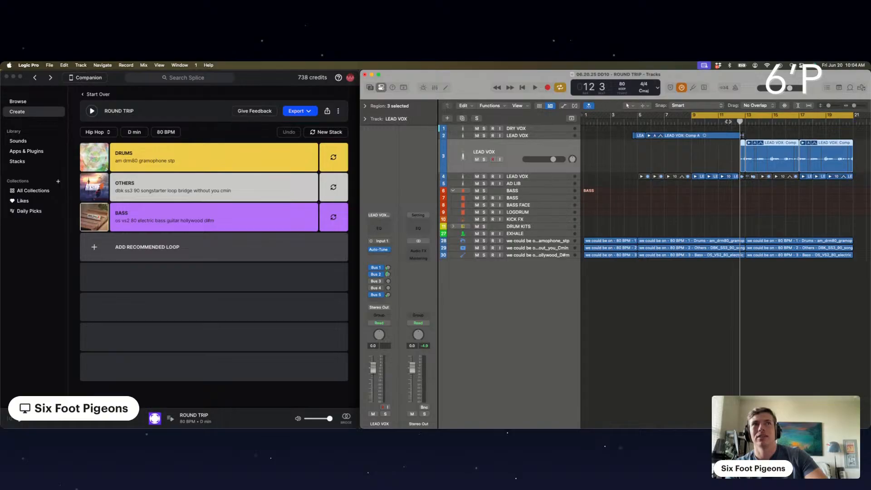
- Play from about bar 12, raise LEAD VOX track 3's volume to 3.0 dB and deselect its regions
left_click(728, 121)
key("space")
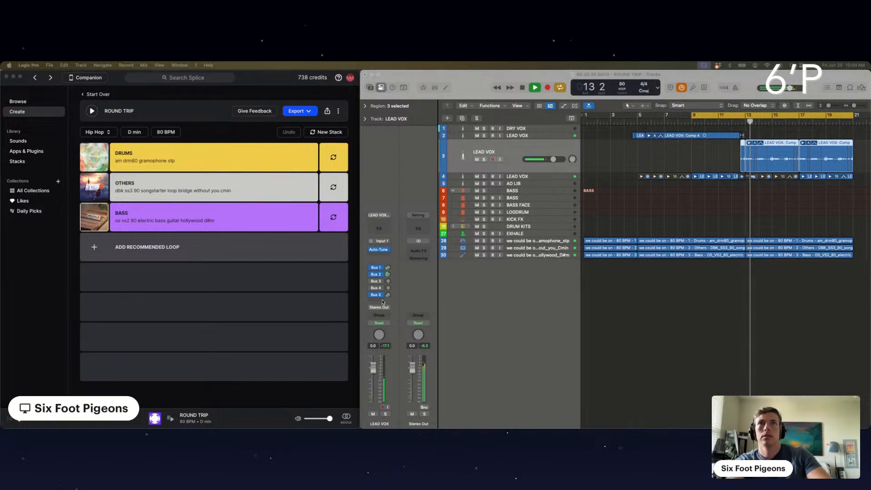
left_click_drag(553, 159, 567, 161)
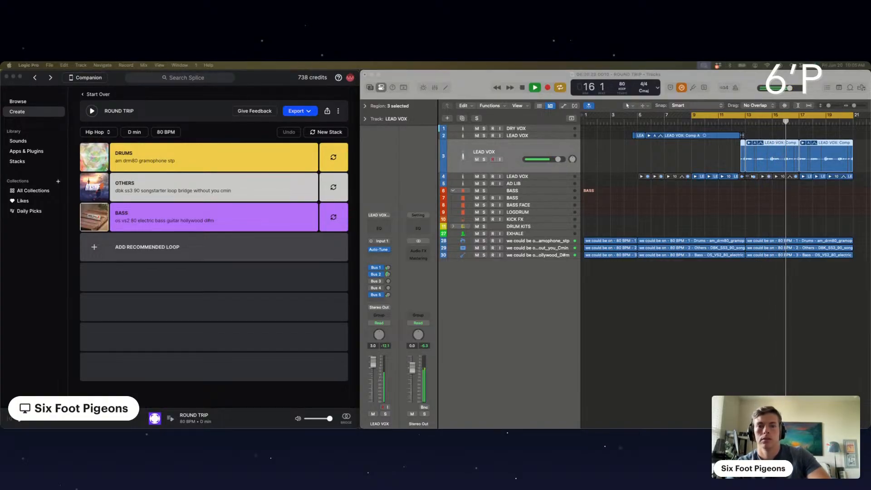
left_click(700, 216)
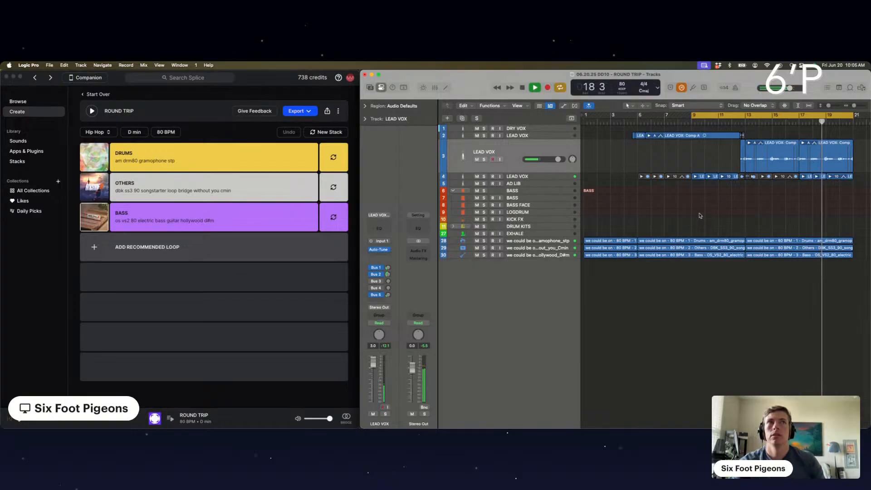
- Extend the start of the cycle range back to bar 1 and listen to the arrangement
left_click_drag(693, 117, 585, 117)
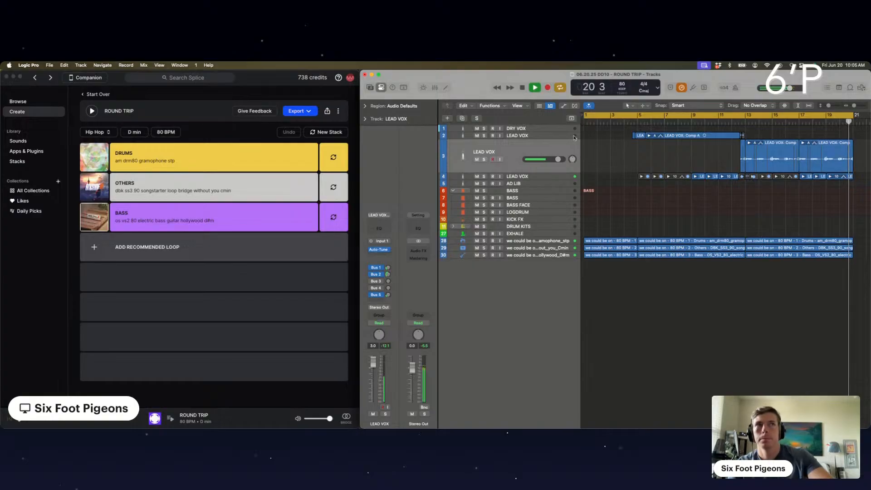
scroll(772, 149, "right", 3)
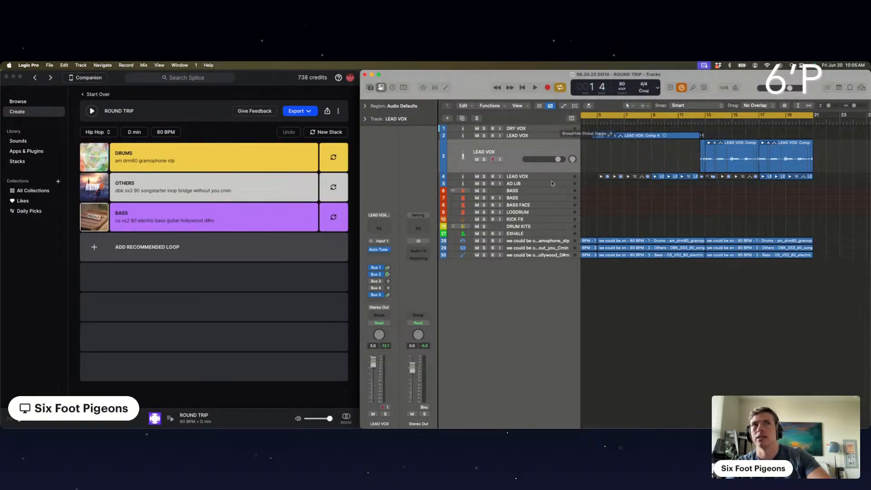
- Switch to Splice, play the ROUND TRIP stack and solo the OTHERS loop
left_click(256, 81)
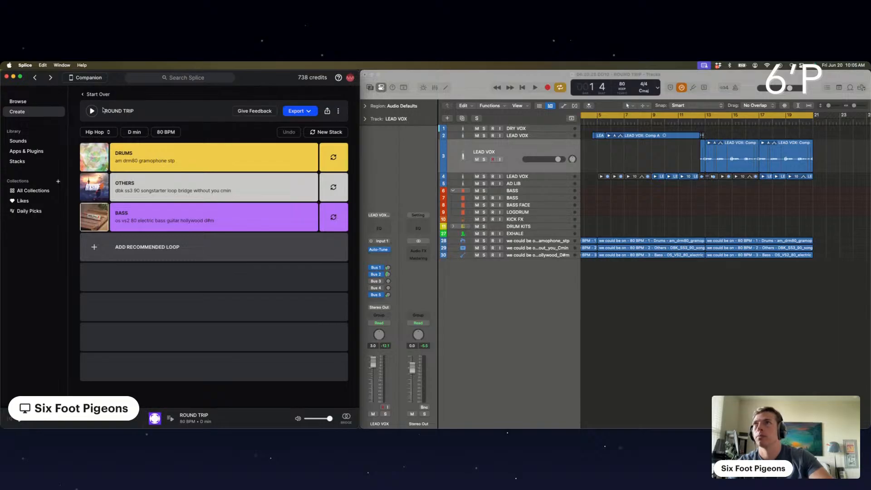
key("space")
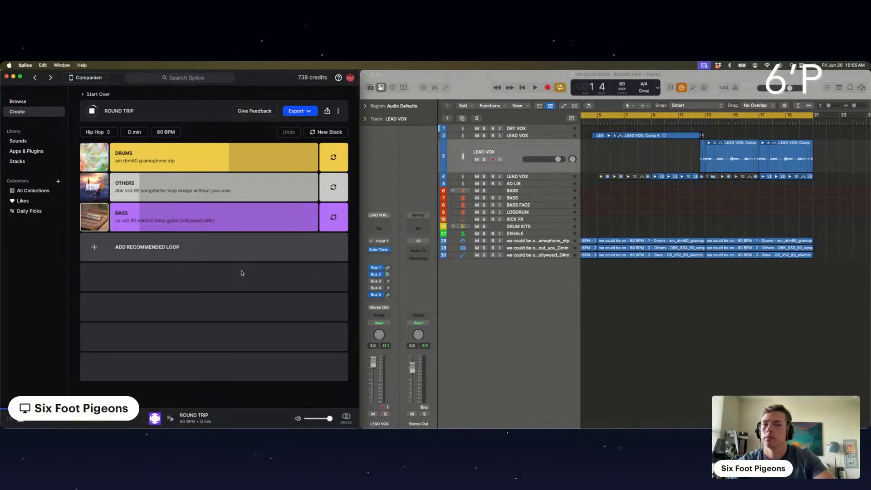
mouse_move(120, 261)
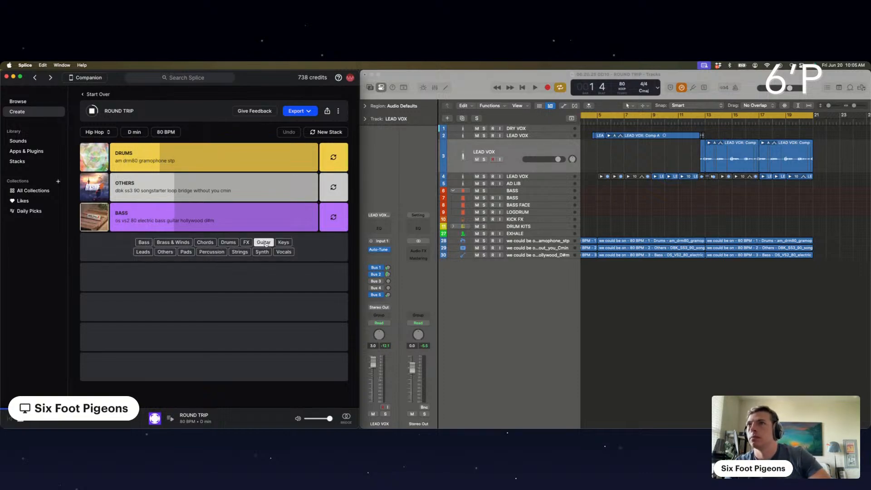
mouse_move(227, 189)
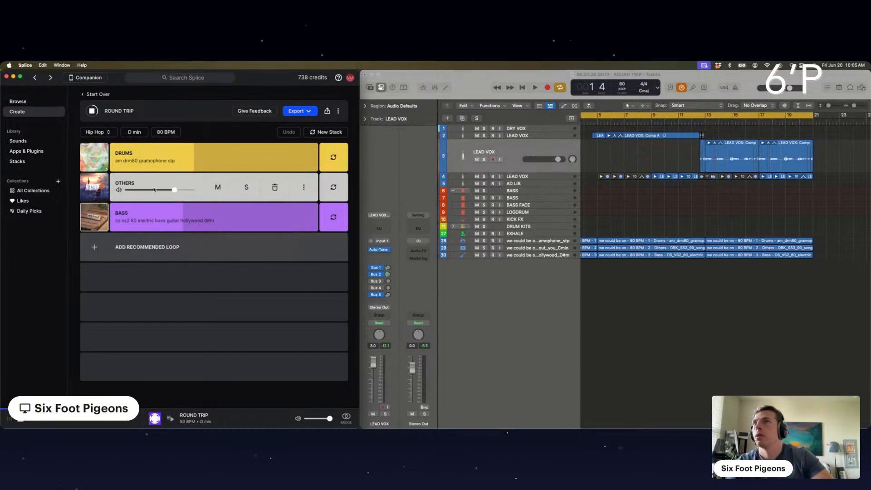
left_click(244, 188)
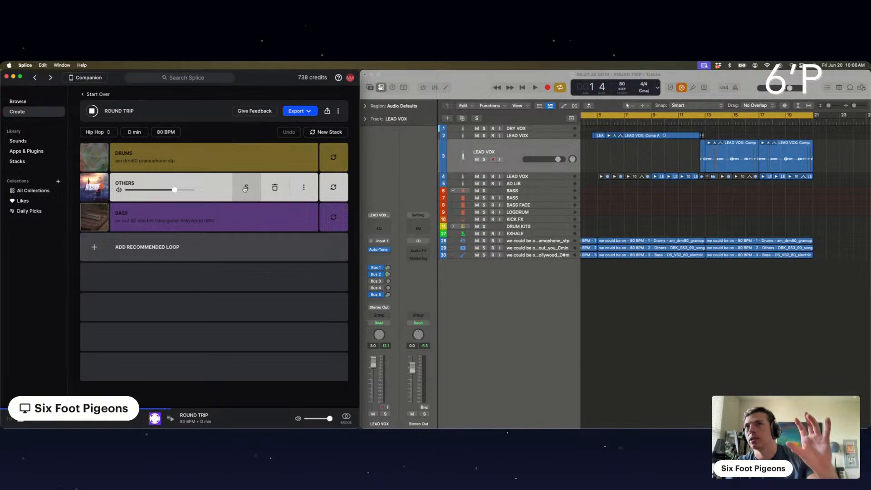
- Add a recommended Keys loop to the stack, and take the OTHERS loop out of solo and mute it
mouse_move(177, 245)
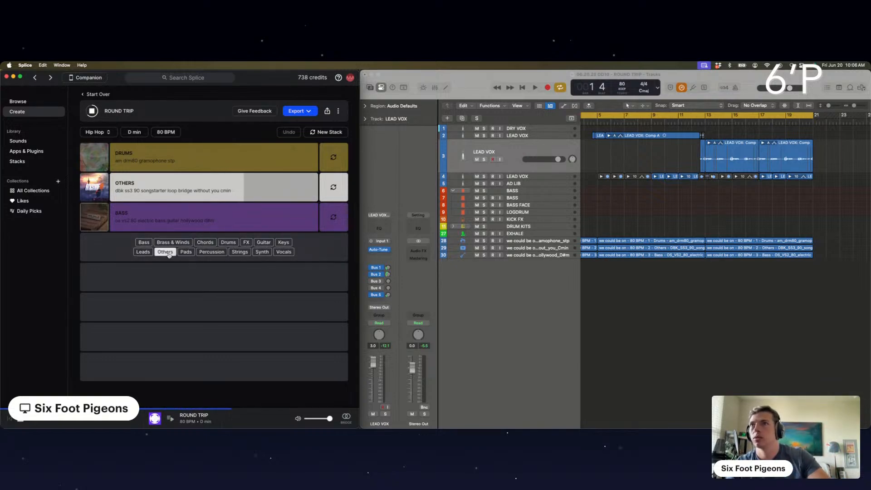
left_click(284, 243)
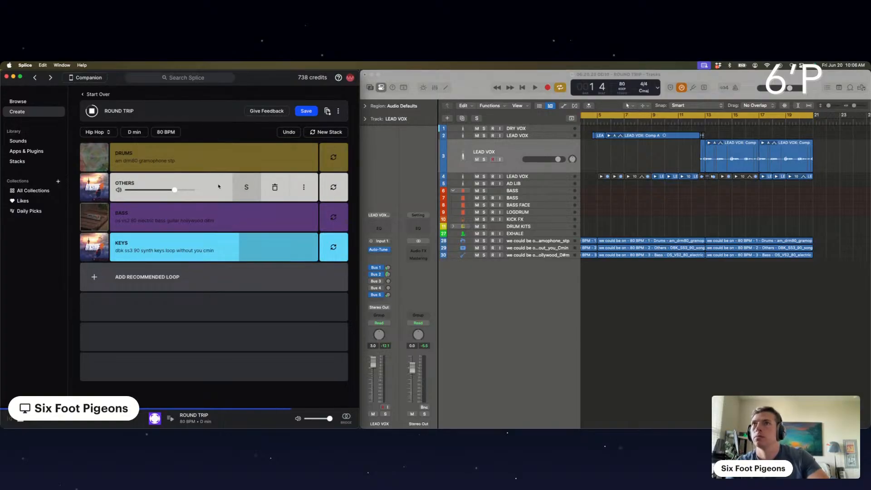
left_click(244, 188)
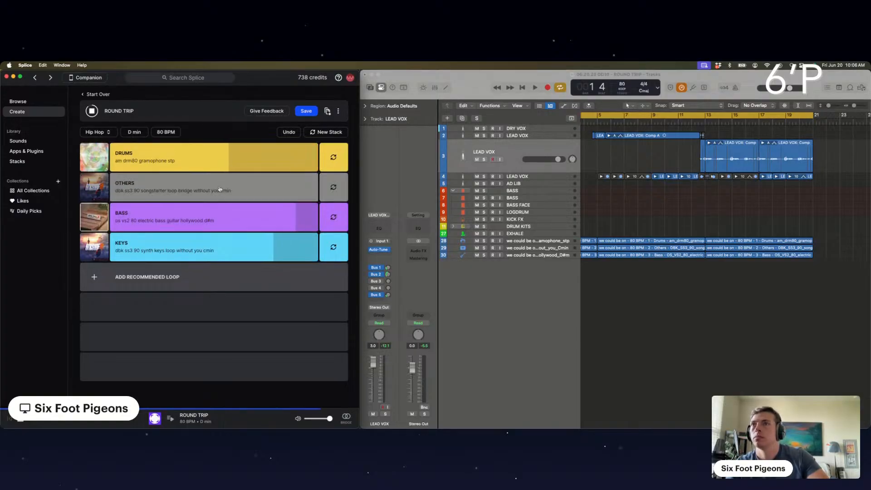
- Audition the KEYS loop by soloing it, and turn its solo off again
mouse_move(174, 273)
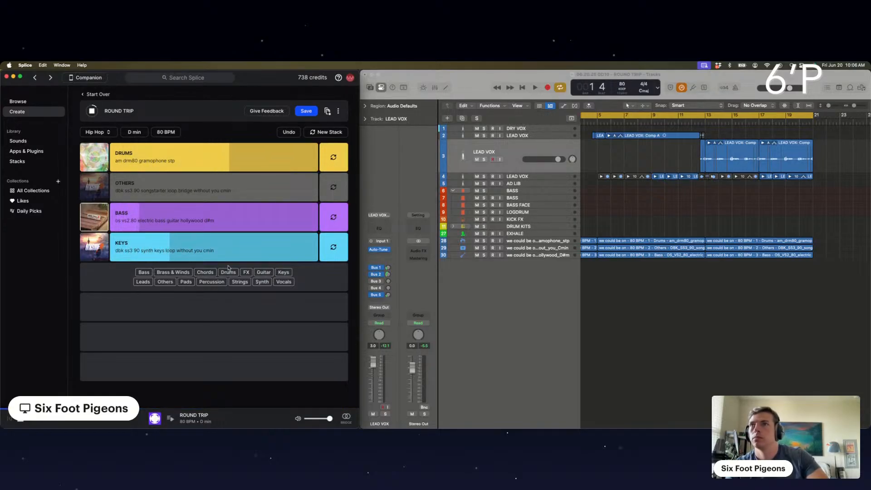
left_click(247, 248)
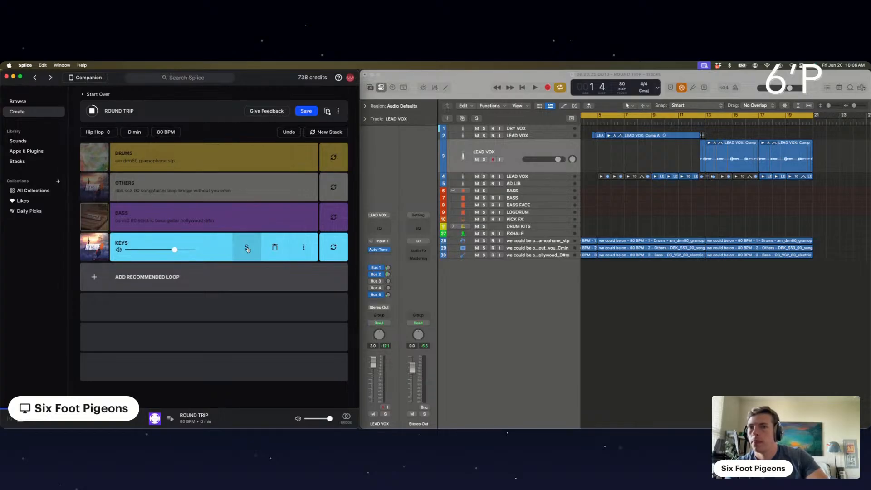
left_click(247, 248)
- Add a recommended Leads loop to the stack and compare it with the first OTHERS loop by soloing each
mouse_move(109, 283)
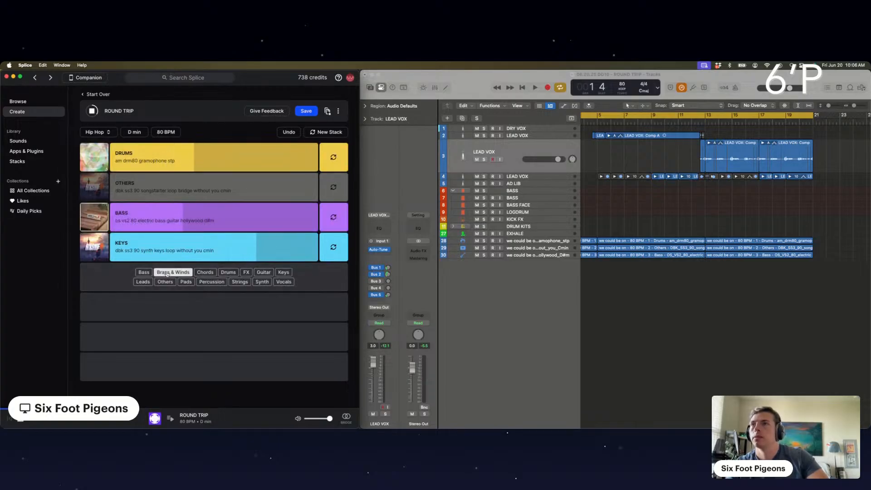
left_click(143, 282)
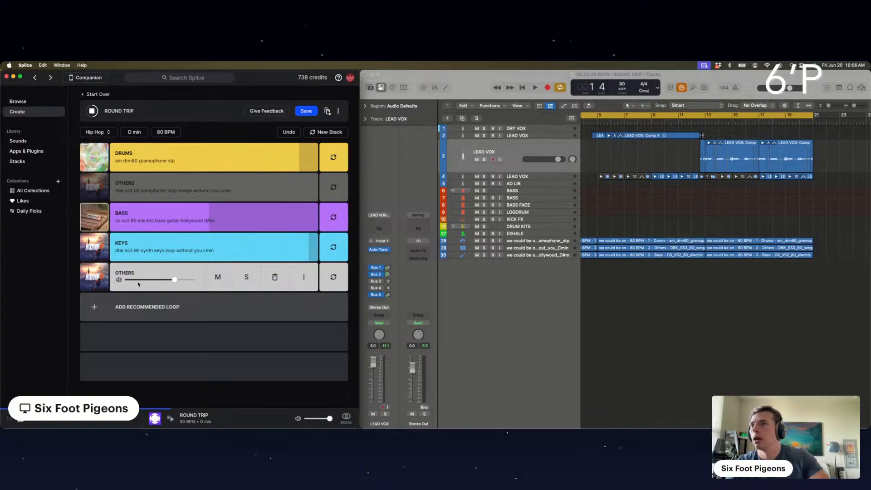
left_click(246, 278)
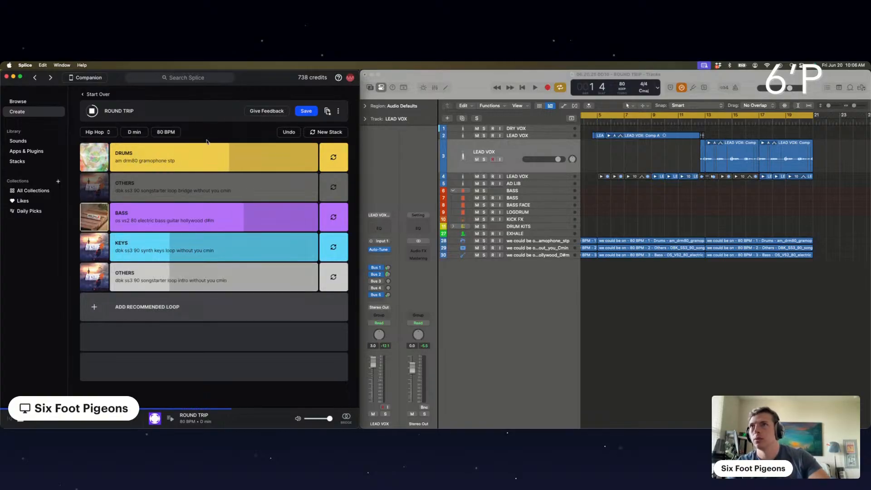
left_click(242, 191)
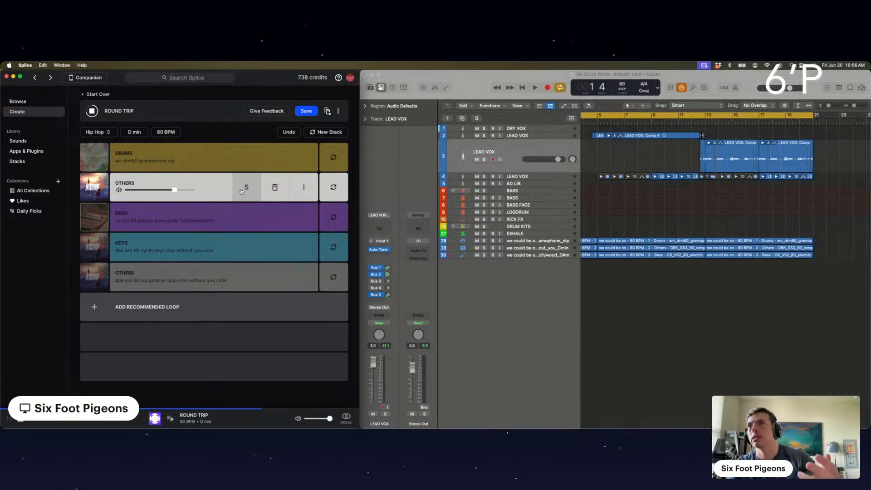
- Compare the bridge and intro OTHERS loops by soloing each in turn, and take both out of solo
left_click(242, 191)
left_click(246, 277)
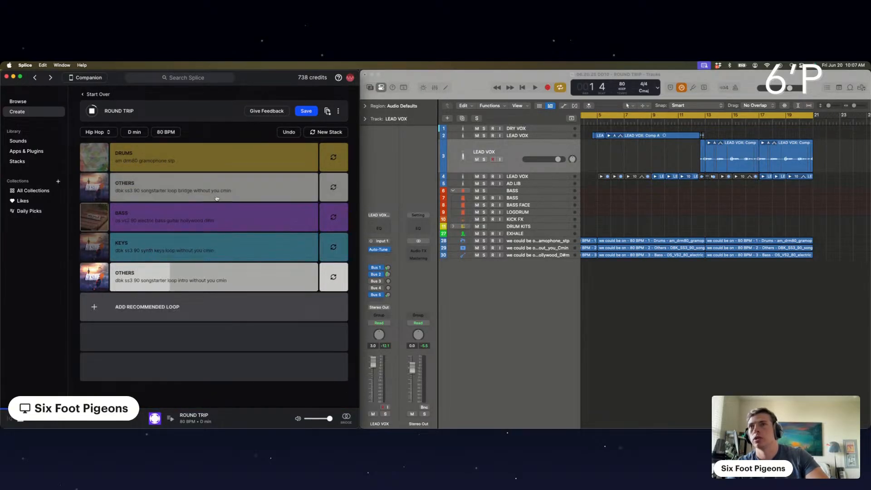
left_click(251, 191)
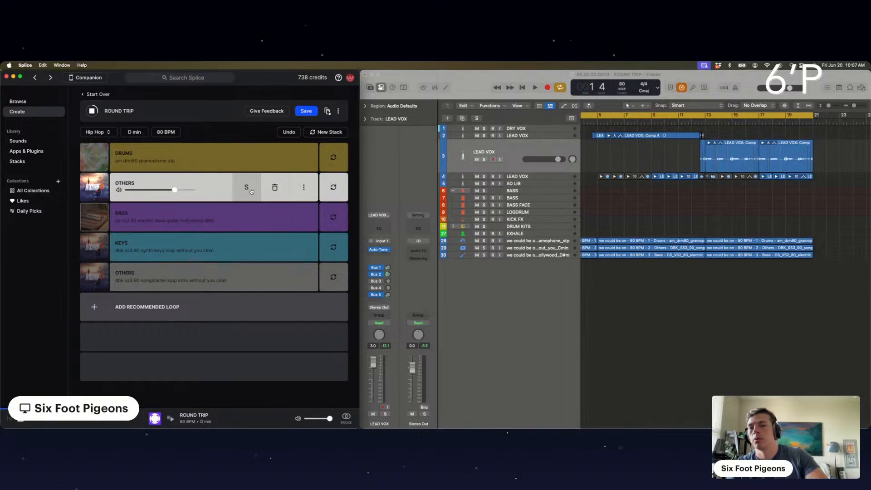
left_click(251, 191)
left_click(245, 274)
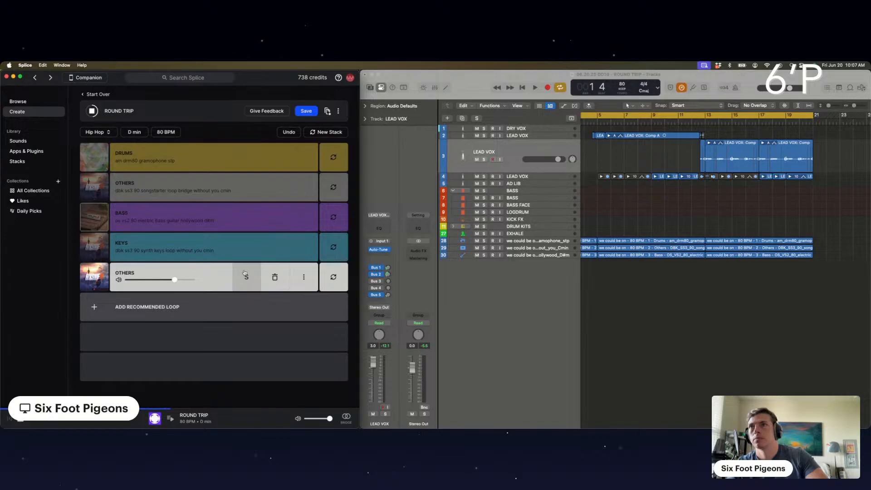
left_click(245, 275)
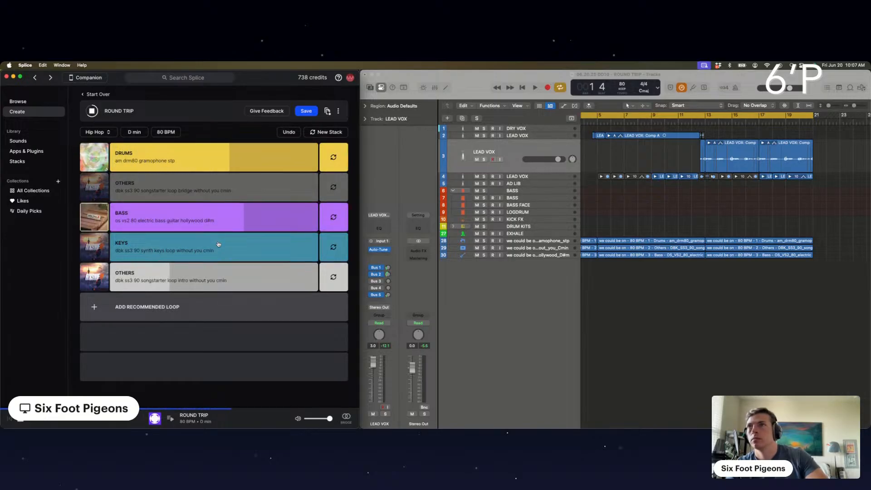
- Add another recommended Others loop to the stack and audition it in solo and together with the other loops
mouse_move(291, 305)
left_click(165, 312)
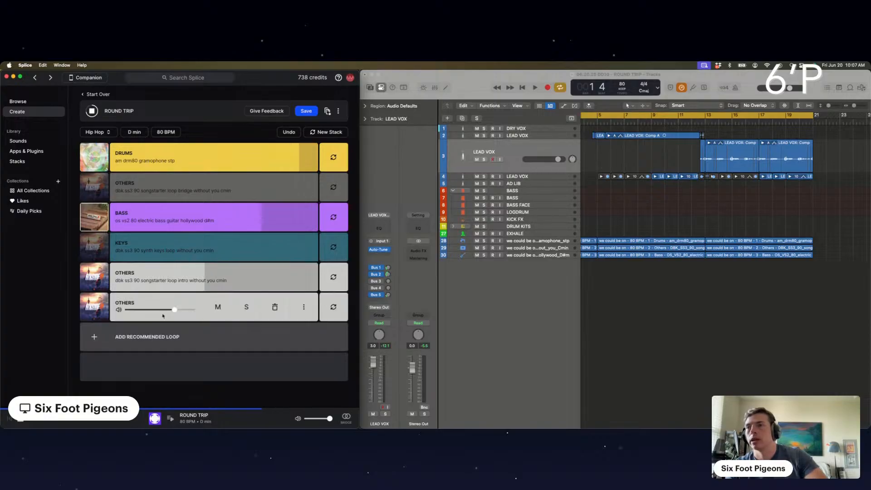
left_click(245, 307)
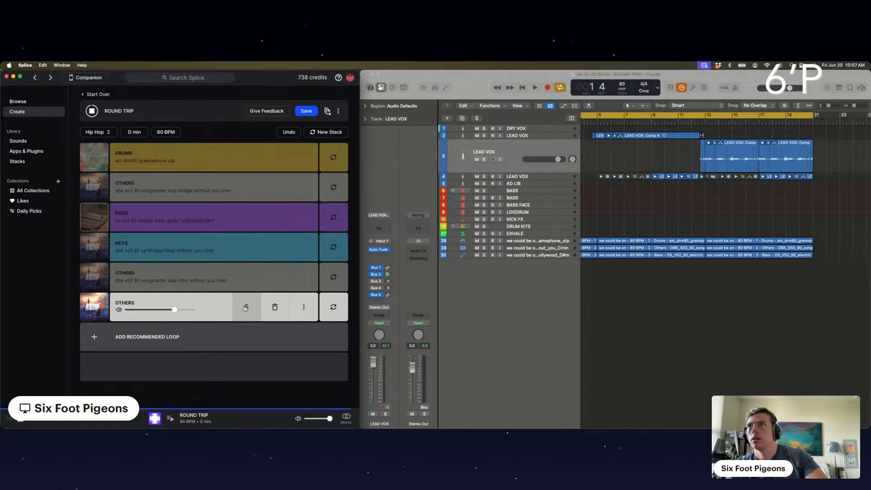
left_click(245, 307)
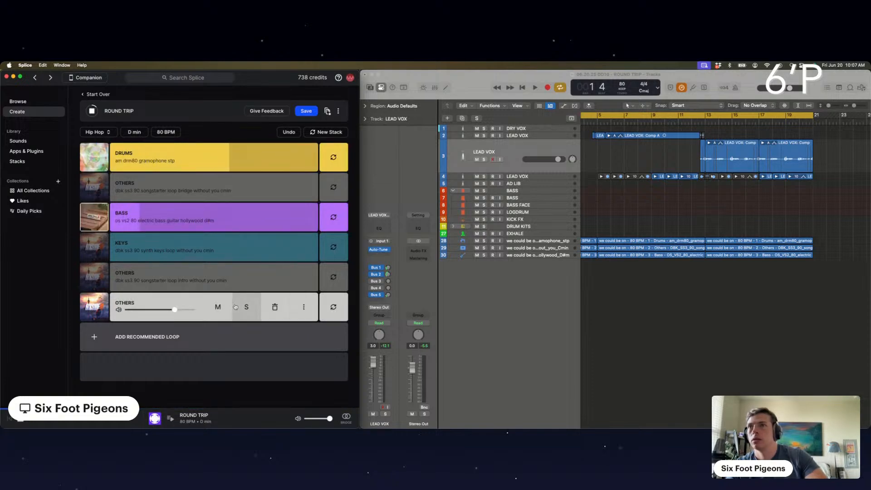
left_click(242, 307)
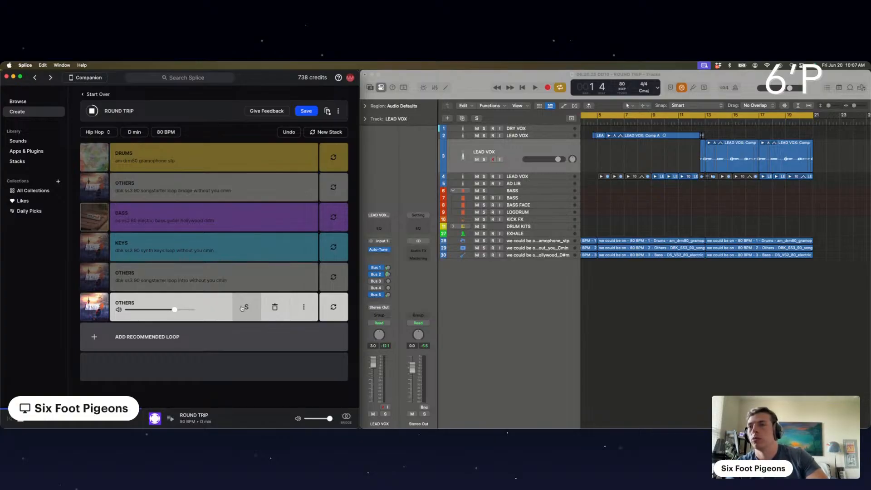
left_click(242, 307)
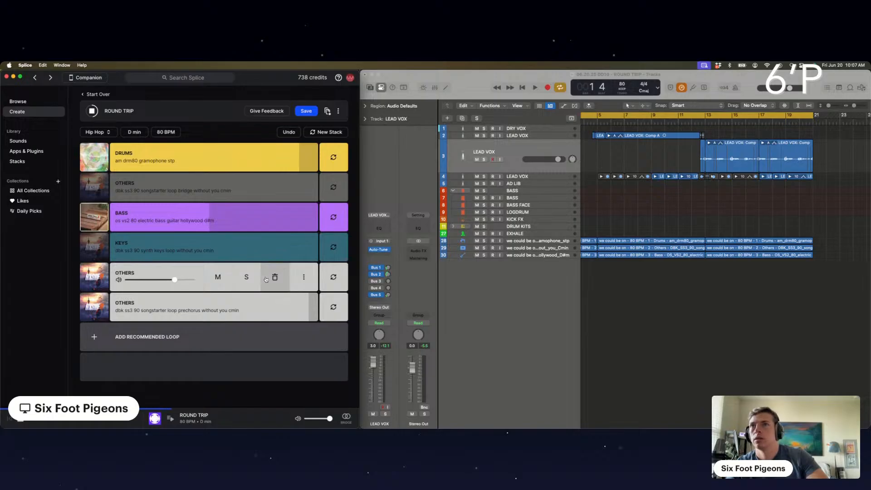
- Delete the intro OTHERS loop from the stack and add another recommended Others loop
left_click(266, 279)
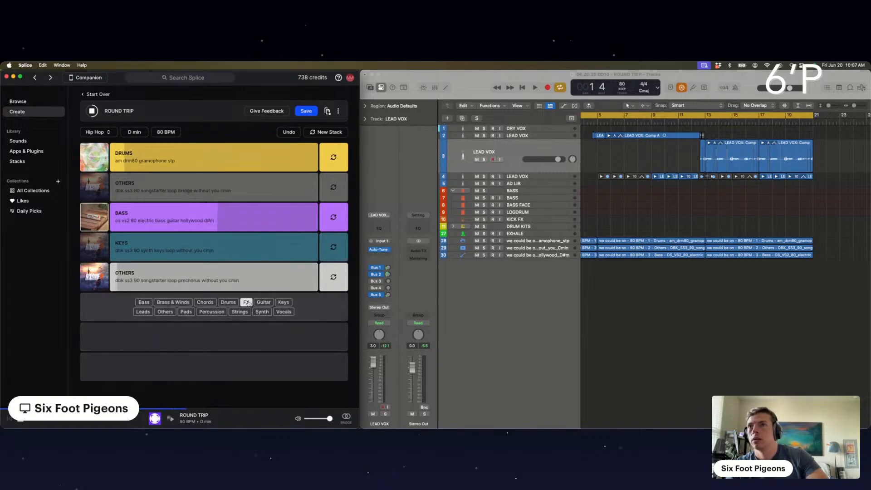
left_click(165, 311)
left_click(242, 312)
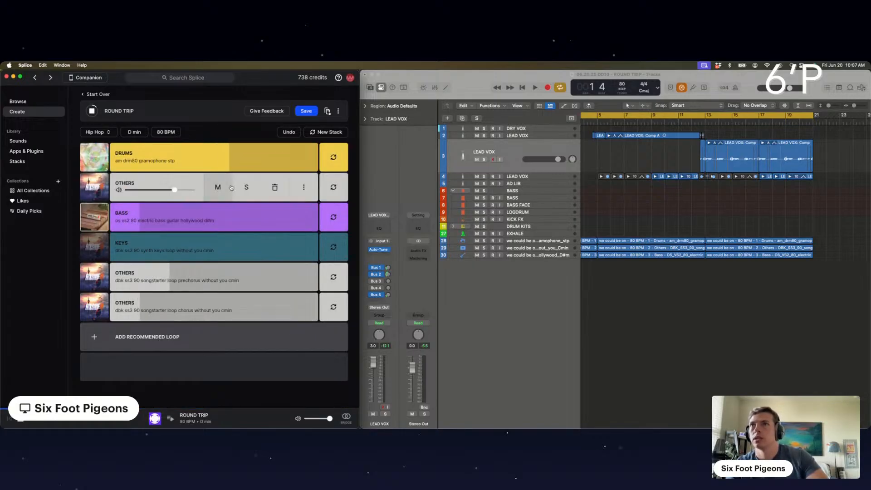
- Compare the bridge and chorus OTHERS loops by soloing each, and turn both solos off again
left_click(244, 187)
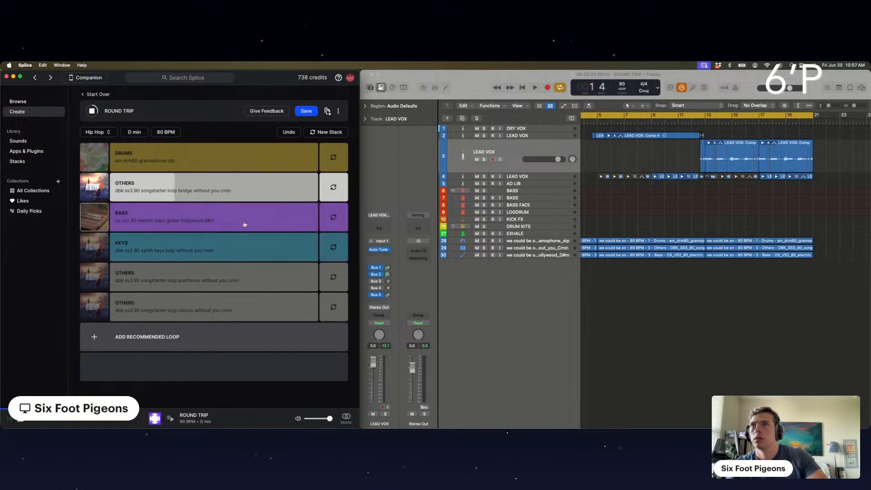
left_click(244, 188)
left_click(242, 312)
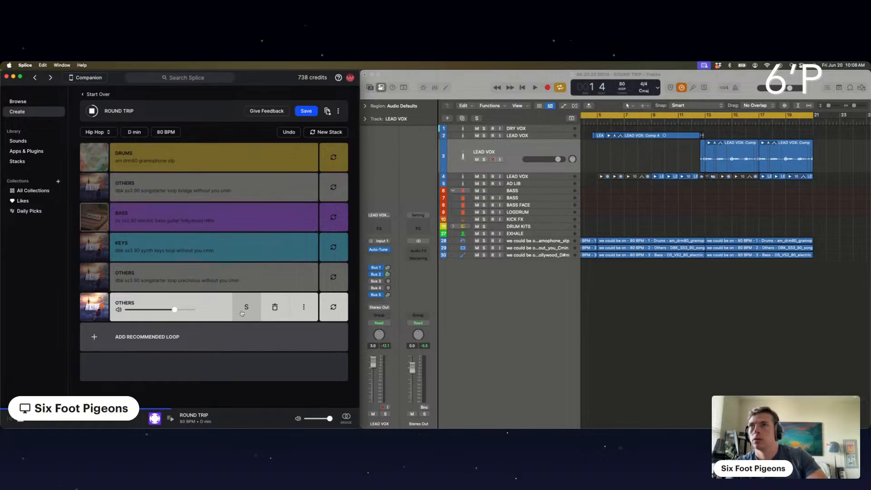
left_click(244, 308)
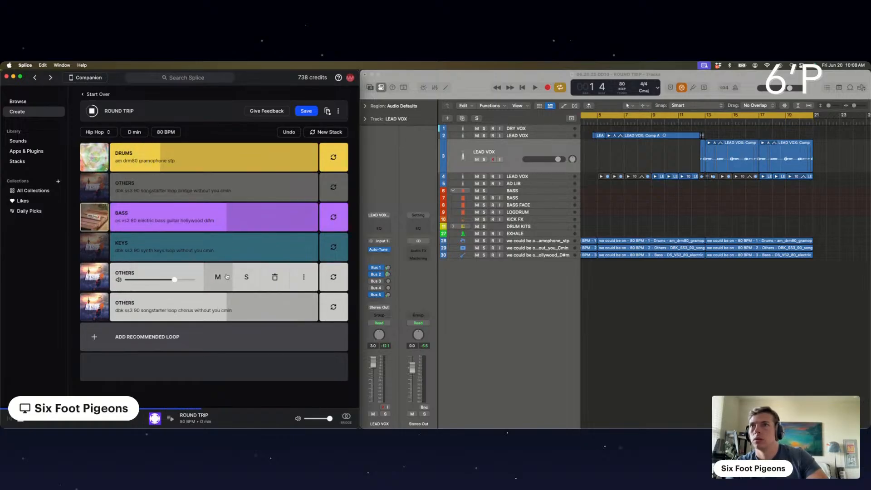
- Mute the prechorus OTHERS loop, and replace the bridge loop with another recommended Others loop
left_click(227, 275)
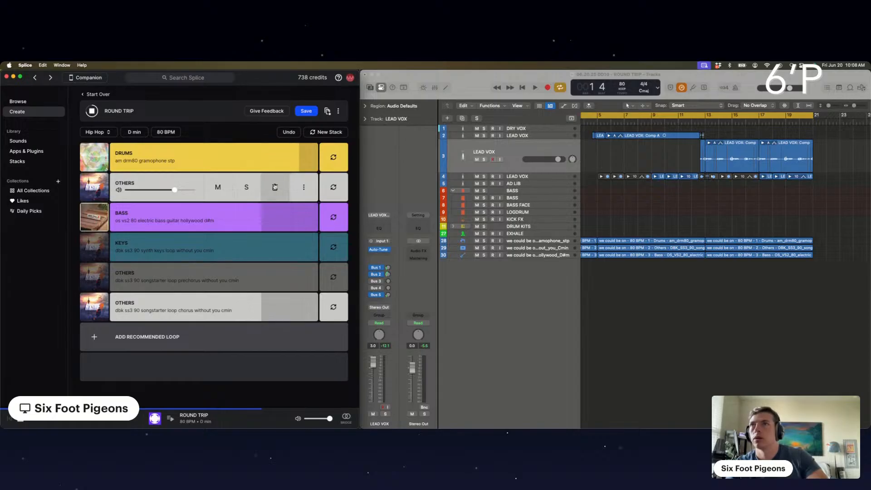
left_click(276, 188)
left_click(215, 312)
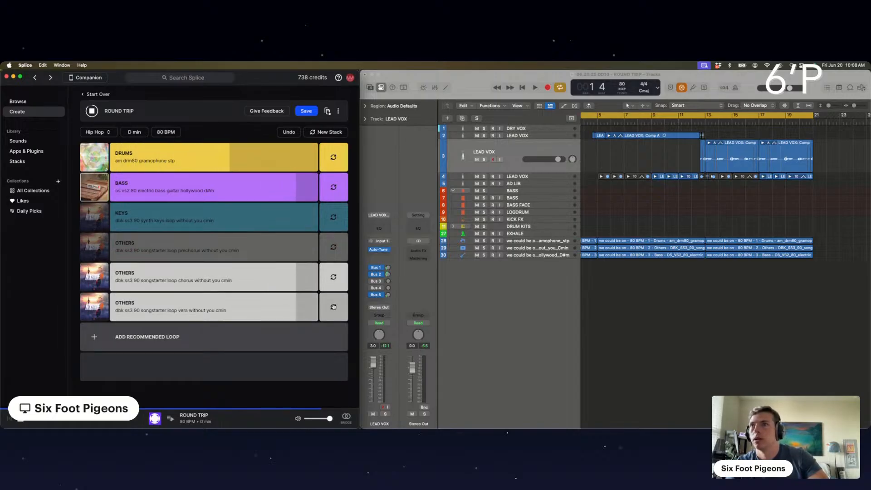
- Swap the "vers" OTHERS loop for another recommendation and audition it in solo and without the chorus loop
left_click(333, 307)
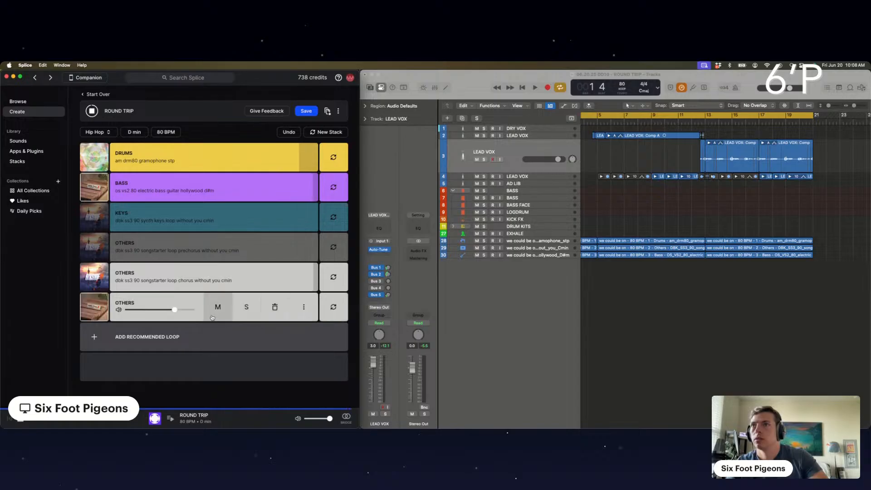
left_click(244, 313)
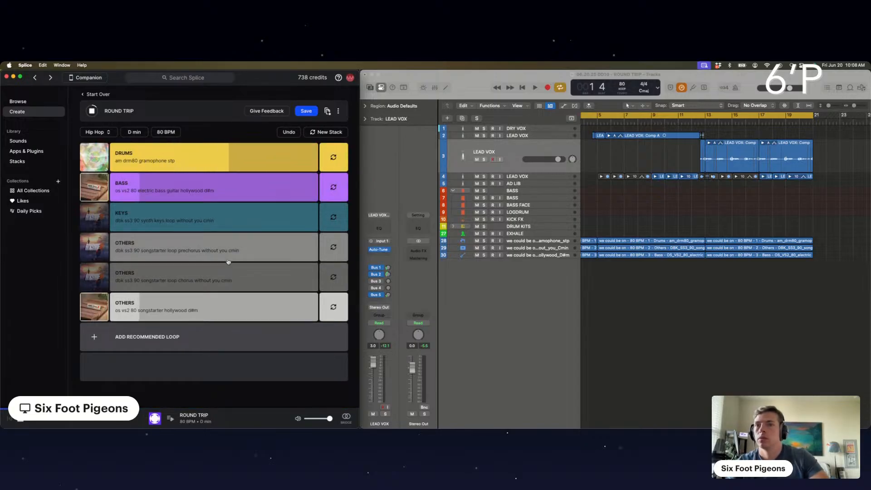
mouse_move(278, 301)
- Mute the songstarter hollywood OTHERS loop, and unmute the KEYS and chorus OTHERS loops
mouse_move(219, 341)
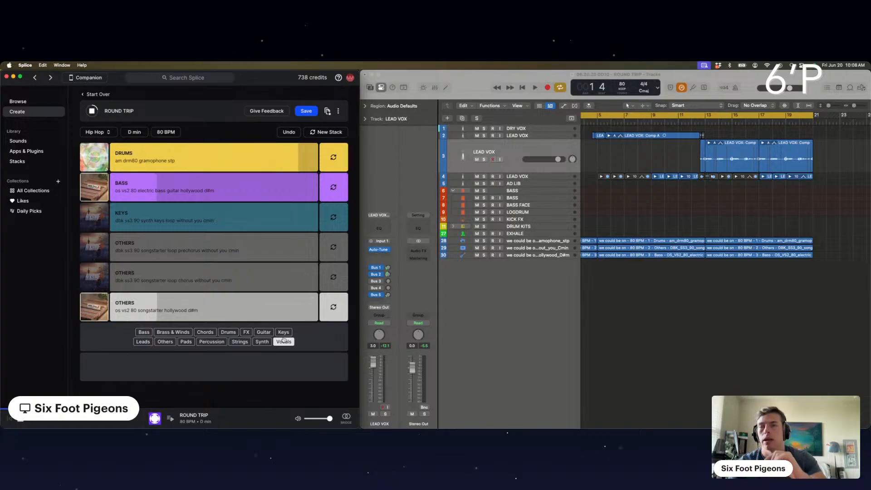
mouse_move(184, 313)
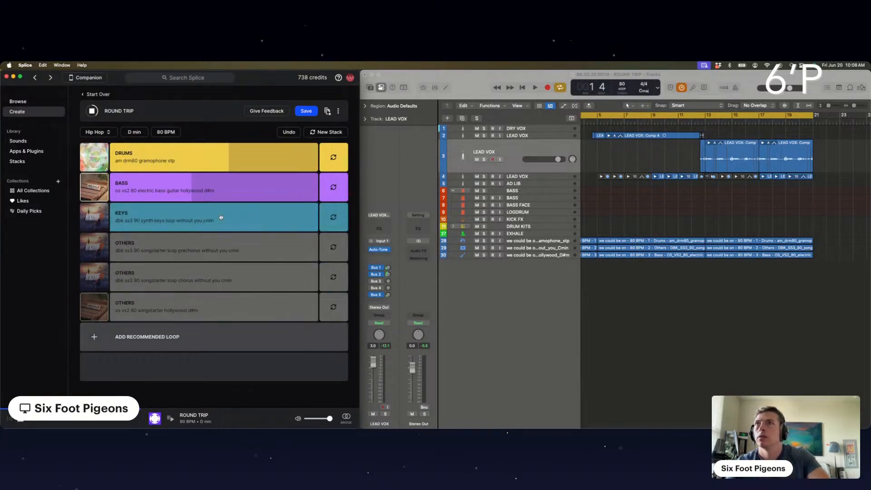
mouse_move(223, 248)
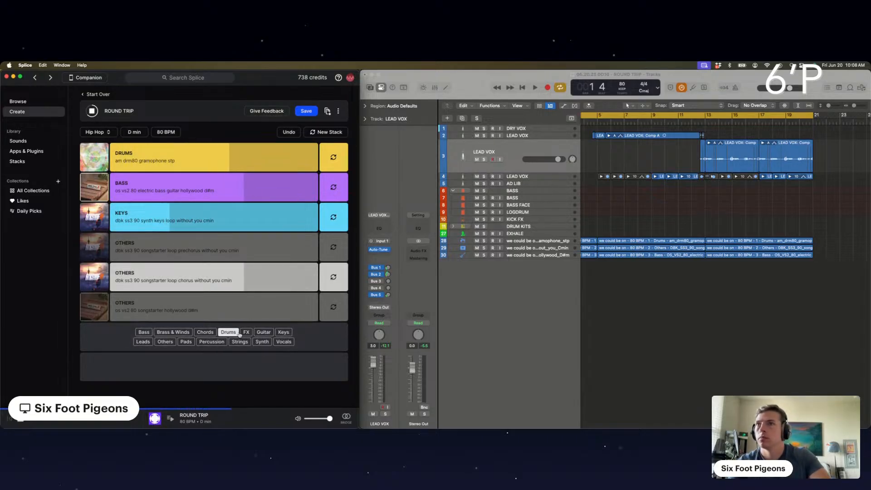
- Add a recommended Brass & Winds loop at a lowered volume and swap it for another recommendation
left_click(181, 333)
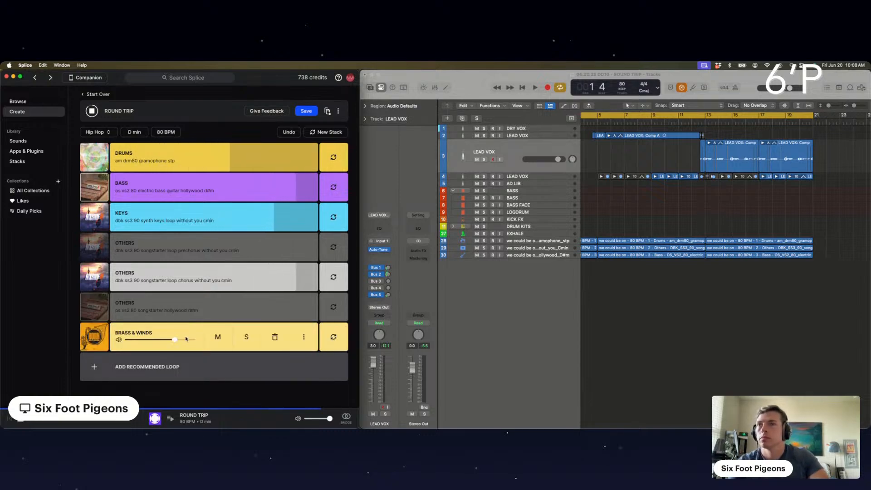
left_click_drag(174, 340, 161, 340)
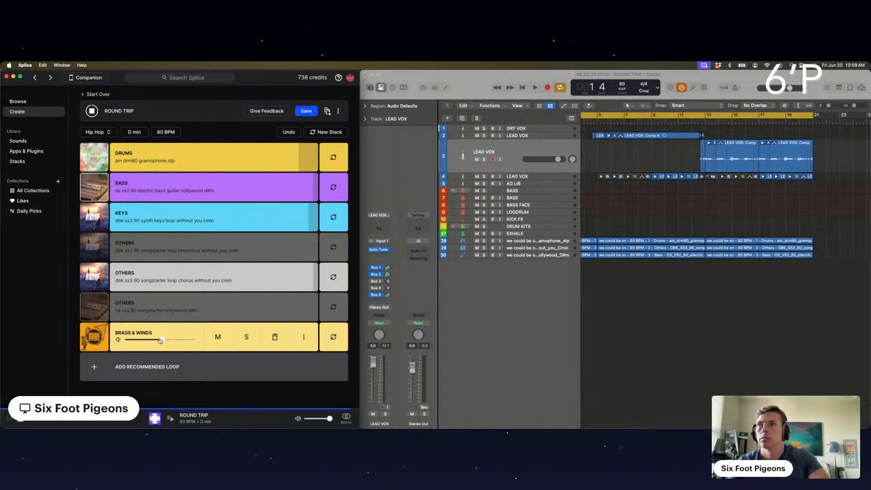
left_click(334, 338)
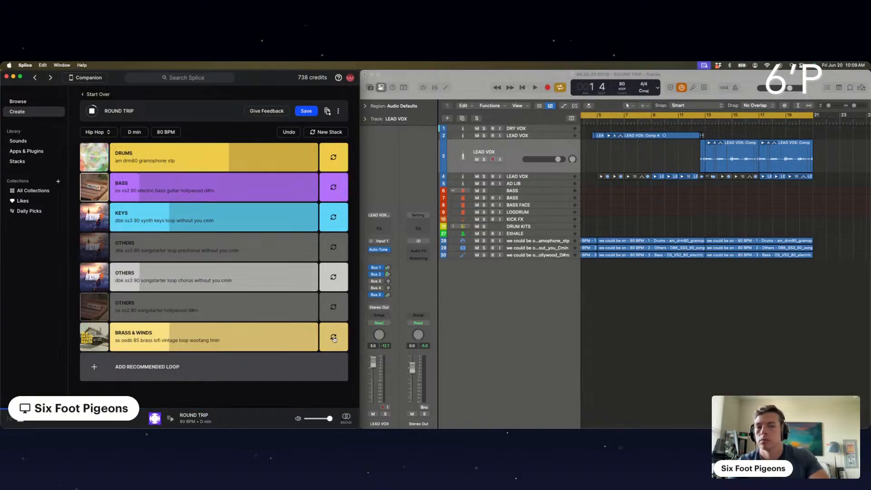
- Mute the KEYS loop and the chorus OTHERS loop
mouse_move(230, 346)
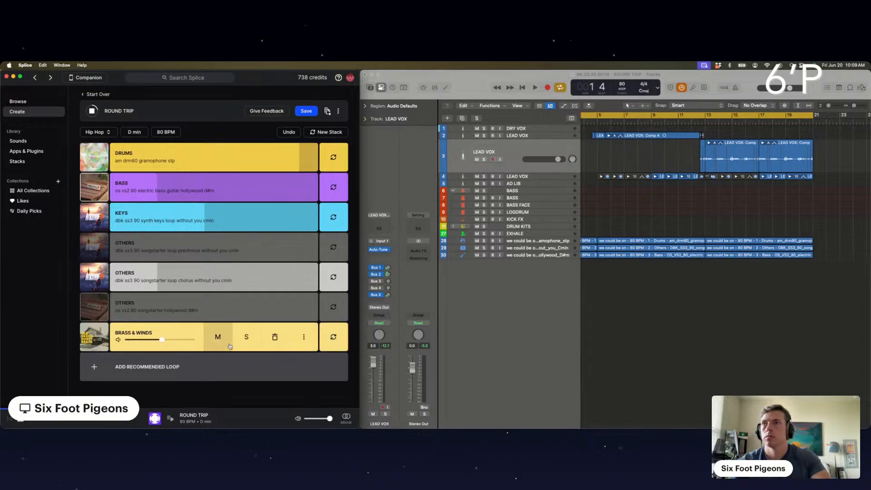
left_click(218, 216)
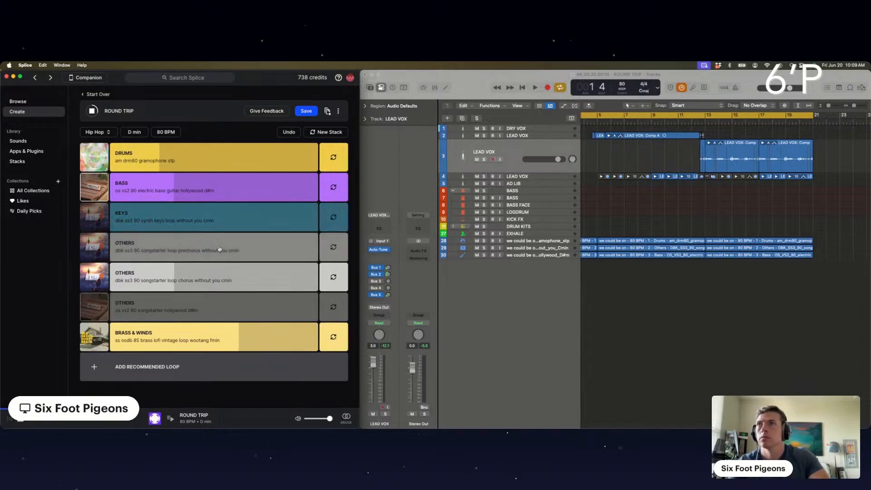
left_click(219, 248)
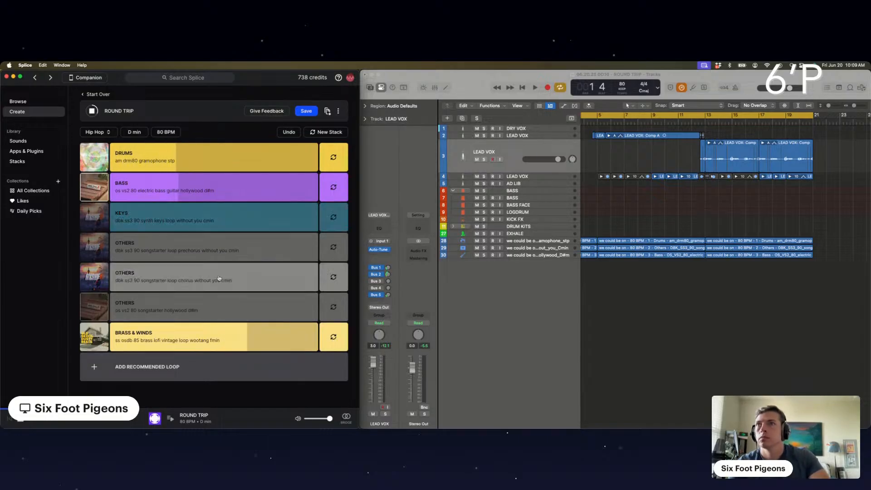
- Cycle the BRASS & WINDS loop through several more recommendations against the drums and bass
left_click(330, 344)
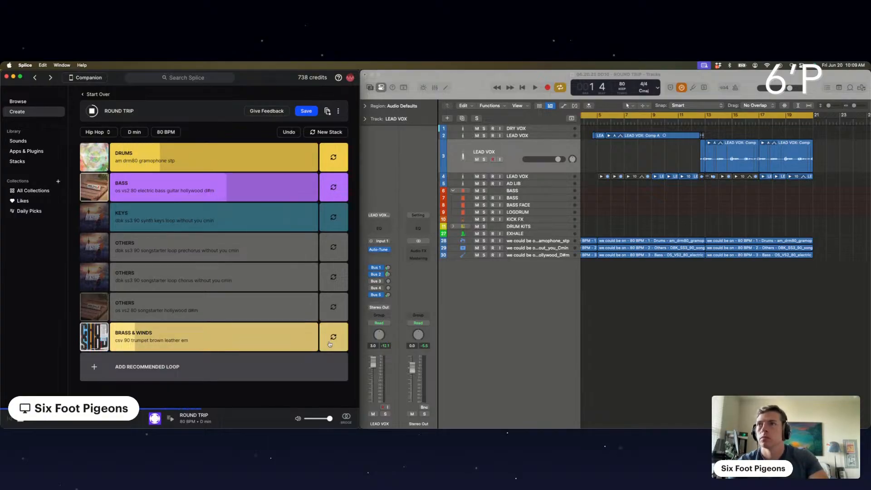
left_click(329, 344)
left_click(329, 344)
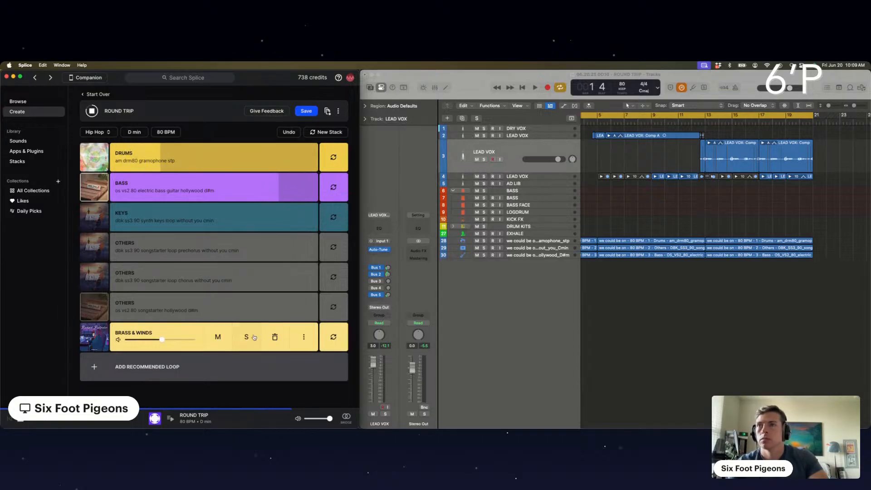
left_click(328, 339)
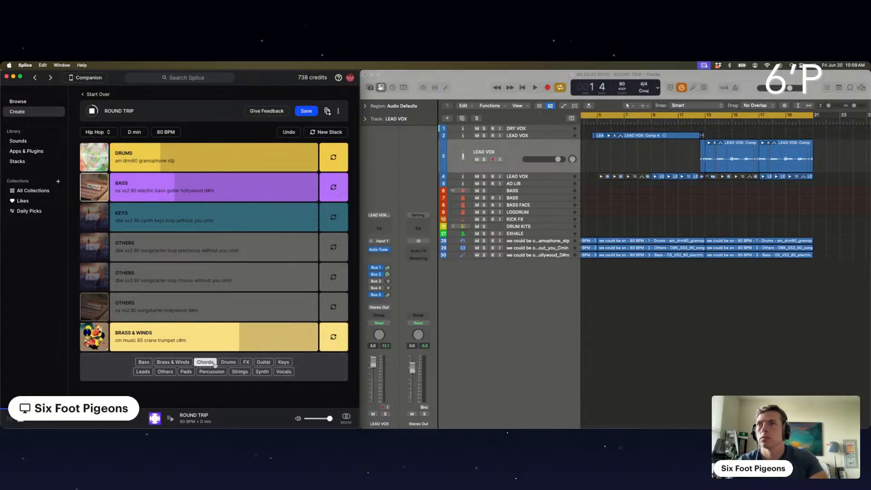
mouse_move(175, 348)
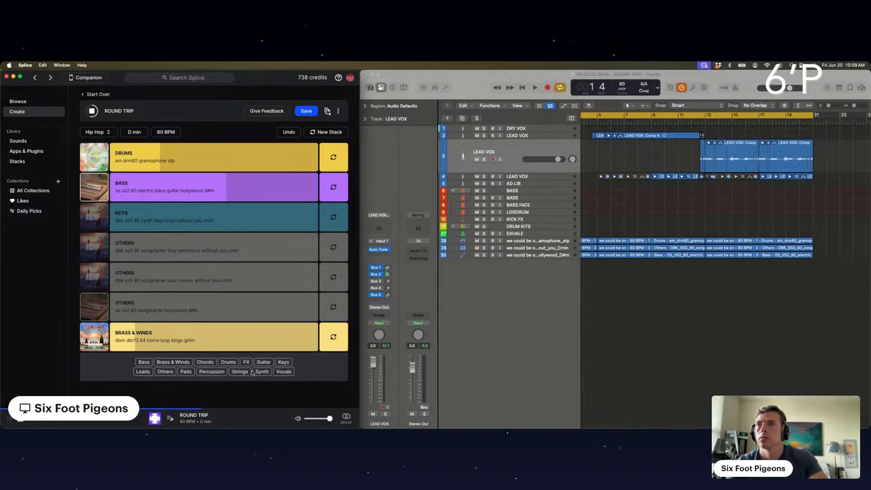
- Add a recommended Synth loop to the stack, and delete the BRASS & WINDS loop after trying one more swap
left_click(262, 371)
left_click(328, 337)
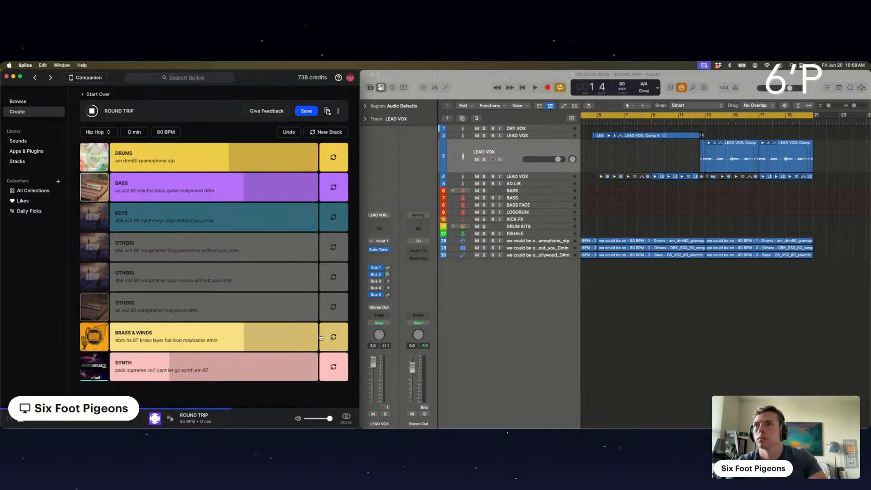
mouse_move(228, 337)
left_click(275, 337)
- Swap the SYNTH loop for another recommendation, and unmute the KEYS and prechorus OTHERS loops
left_click(335, 339)
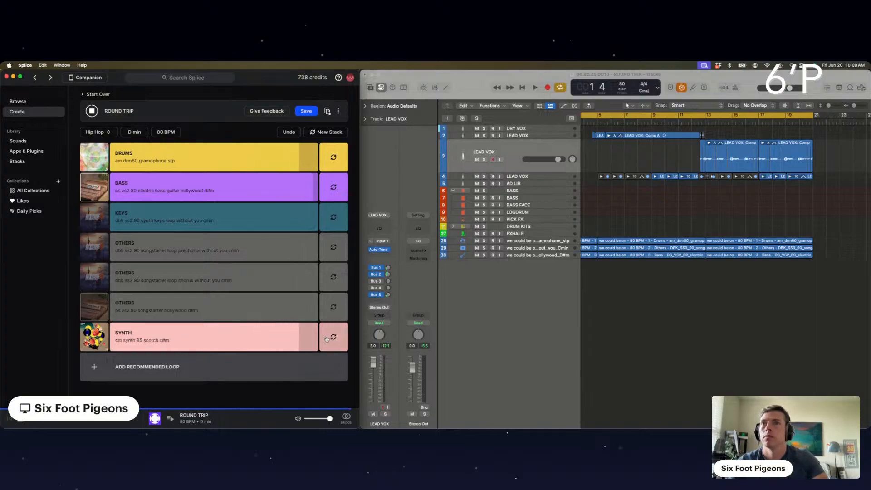
mouse_move(204, 348)
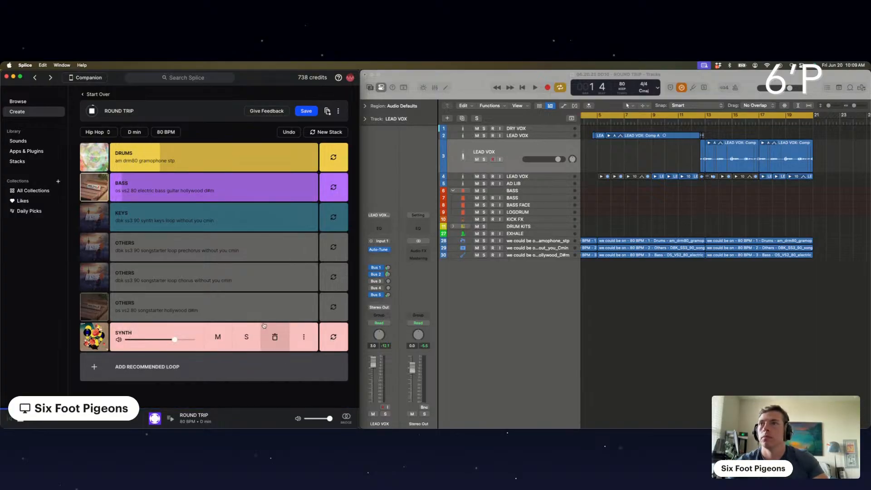
mouse_move(222, 221)
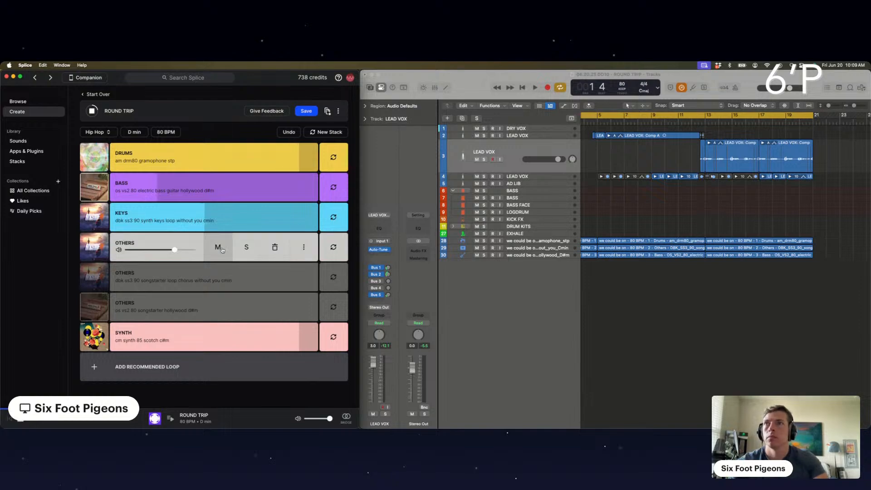
- Swap the SYNTH loop for another recommendation, and mute the KEYS and prechorus OTHERS loops
left_click(217, 218)
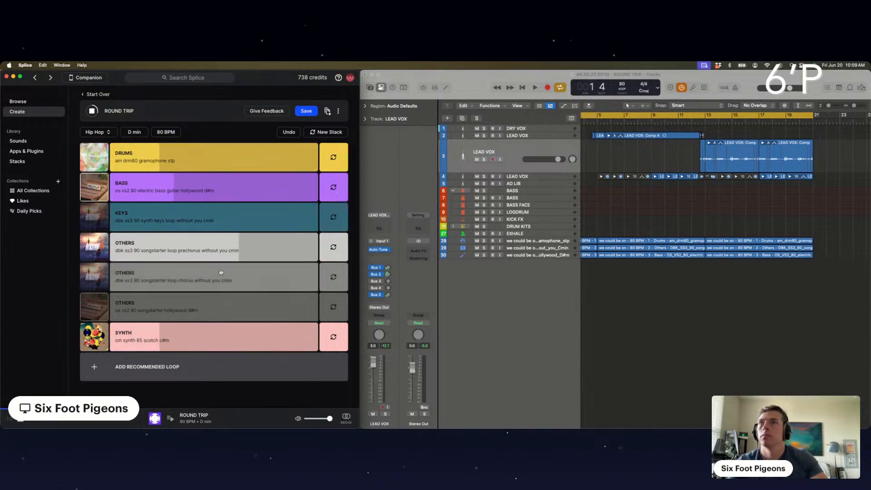
left_click(334, 337)
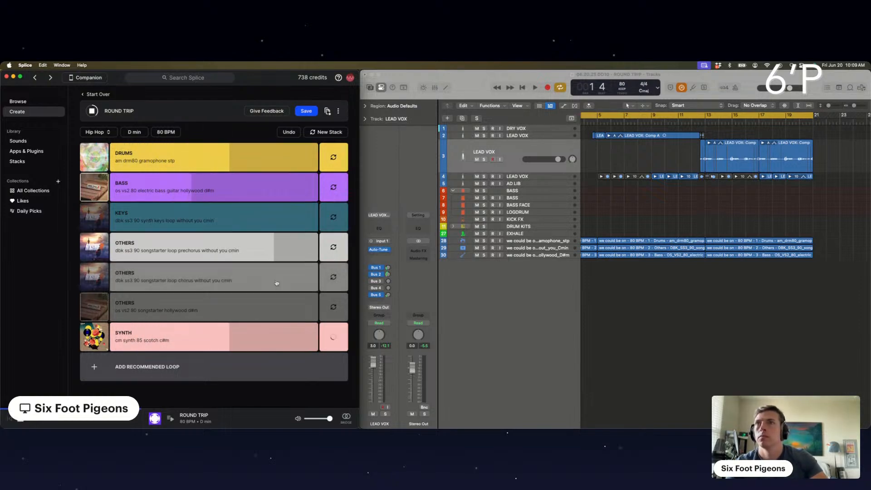
left_click(219, 246)
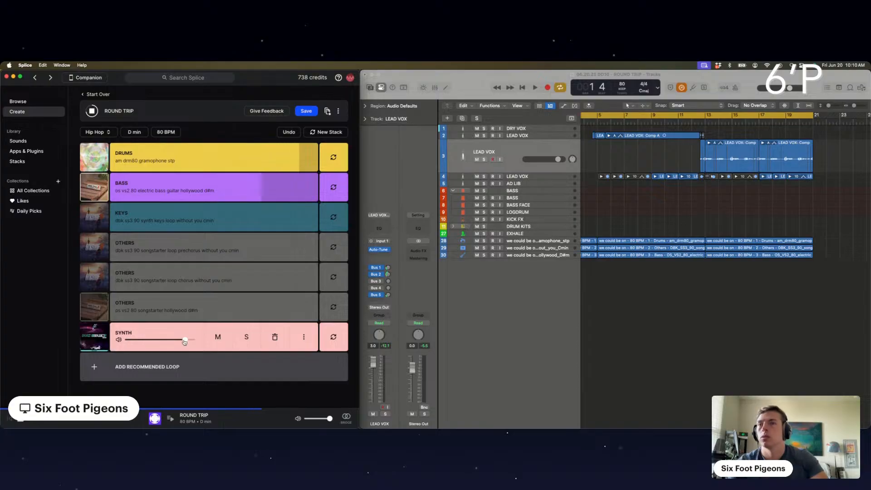
- Unmute the three OTHERS loops and audition each one in solo
mouse_move(167, 371)
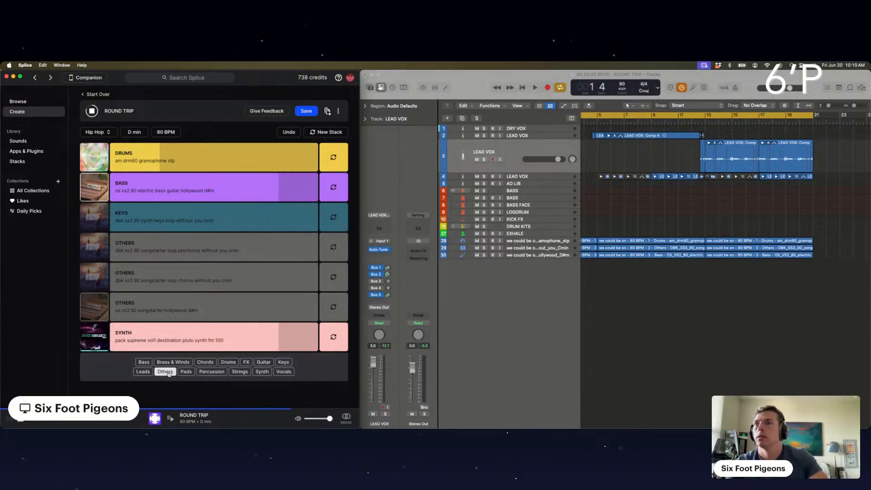
mouse_move(232, 285)
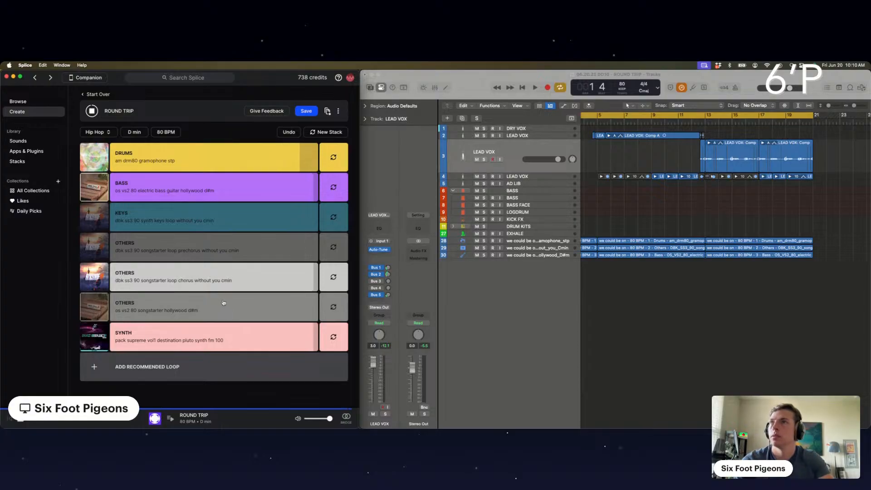
mouse_move(316, 259)
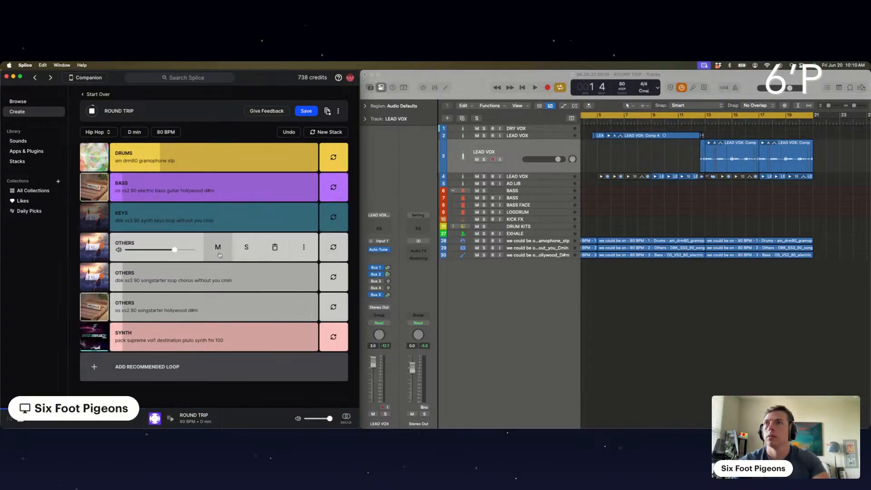
left_click(244, 247)
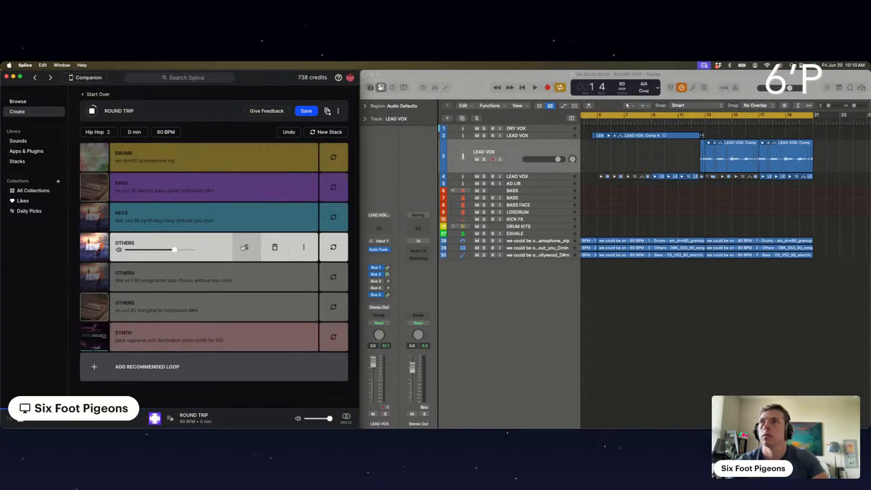
left_click(244, 247)
left_click(244, 276)
left_click(243, 277)
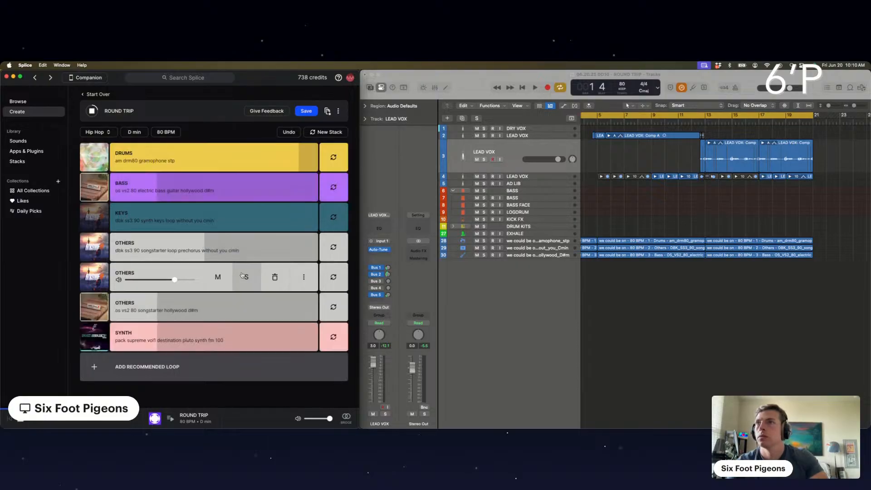
left_click(244, 306)
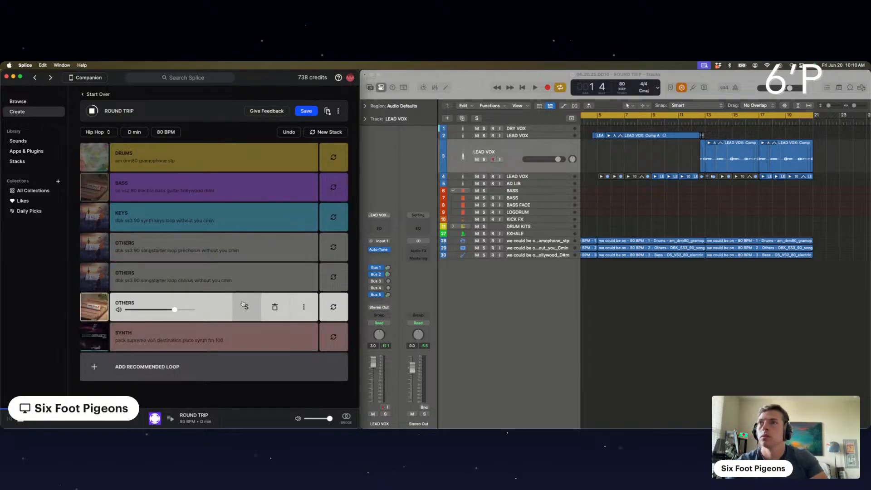
left_click(244, 307)
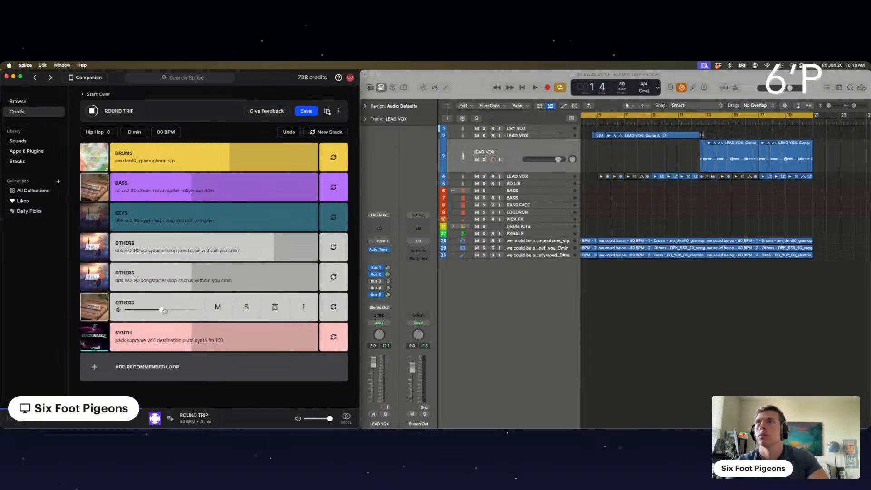
- Unmute the KEYS loop and add a recommended Vocals loop to the stack
left_click(217, 216)
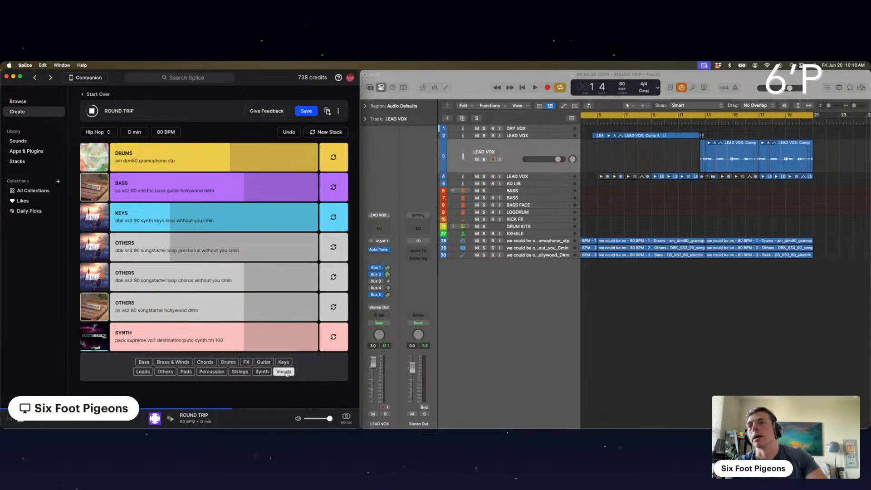
left_click(284, 372)
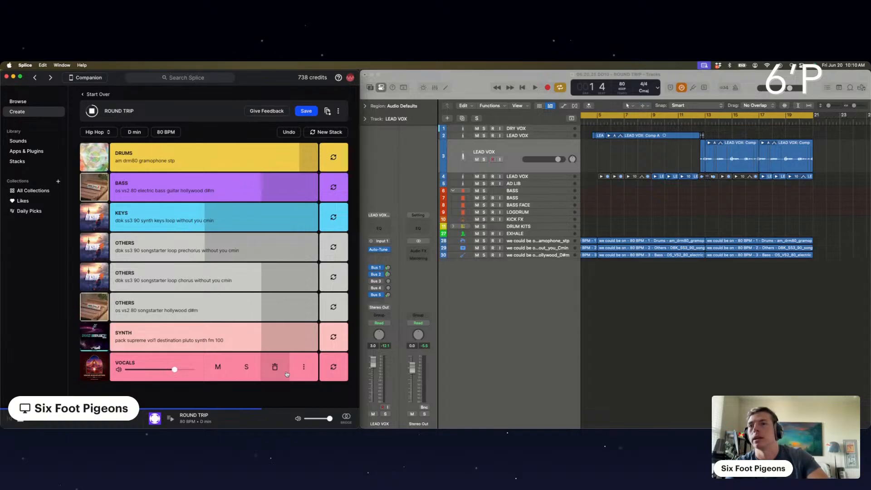
- Mute all three OTHERS loops to audition the new VOCALS loop with the rest of the stack
left_click(219, 307)
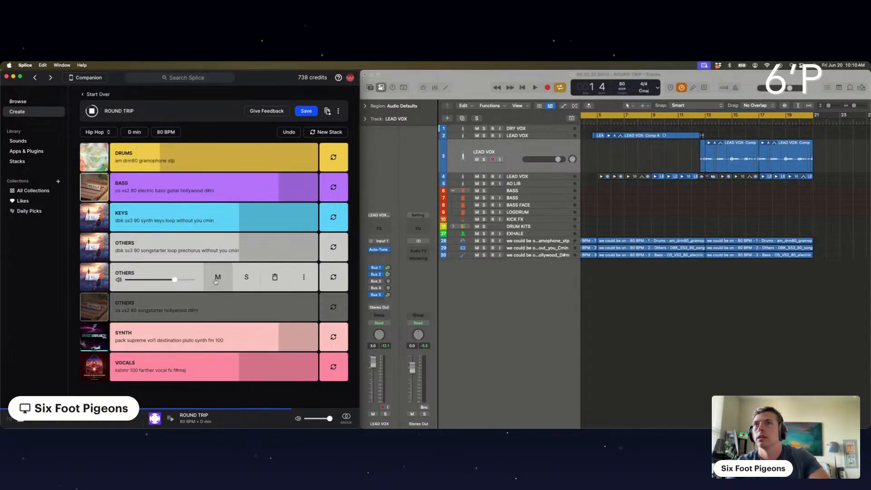
left_click(218, 277)
left_click(218, 248)
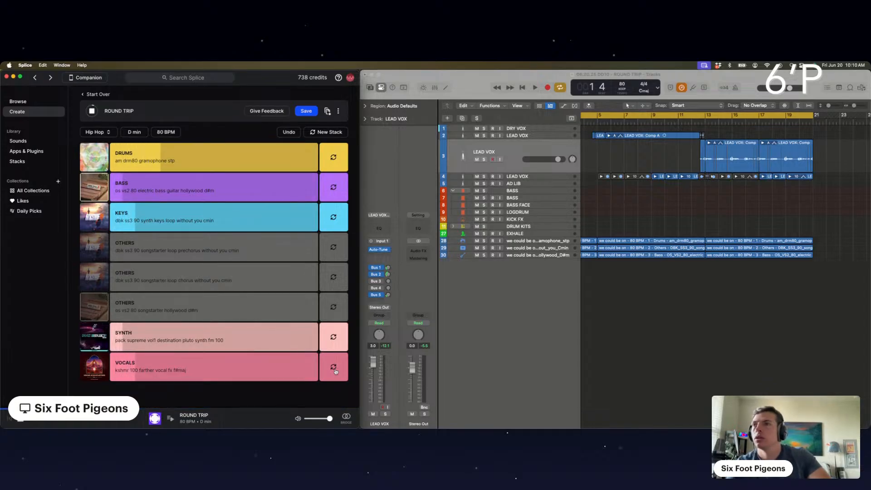
mouse_move(170, 370)
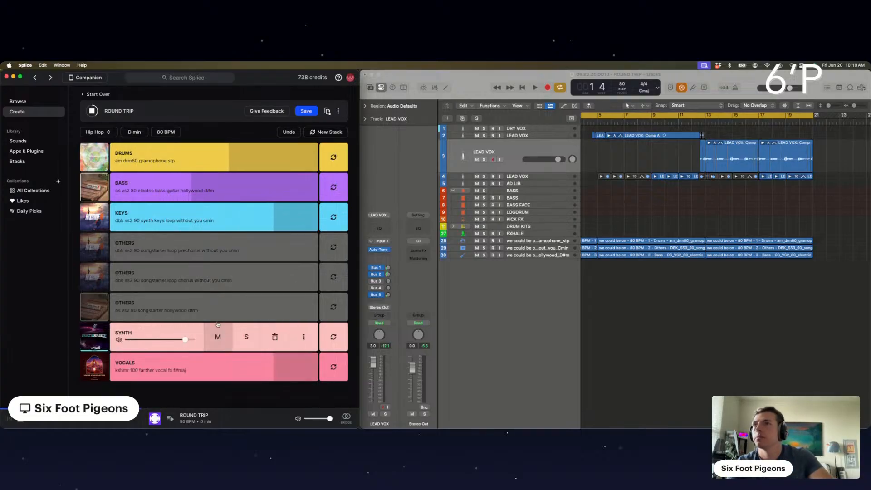
- Save the ROUND TRIP stack and export it as stems, spending 6 credits on the unowned samples
left_click(307, 111)
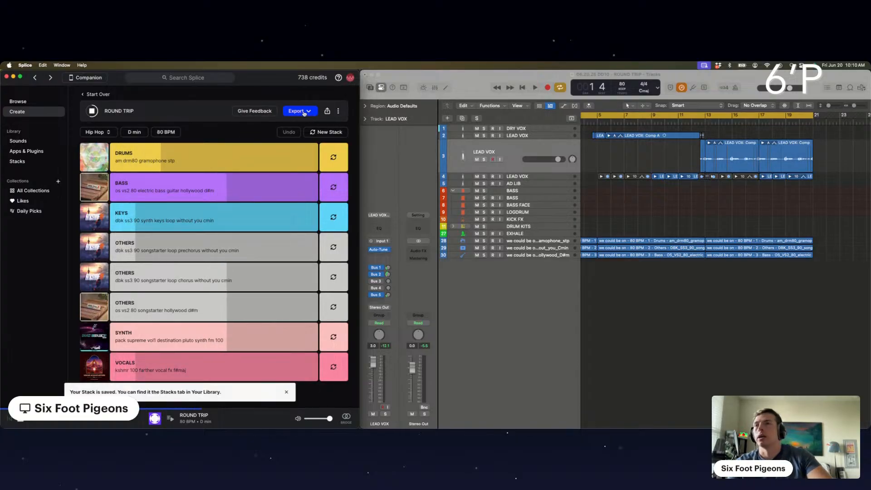
left_click(337, 111)
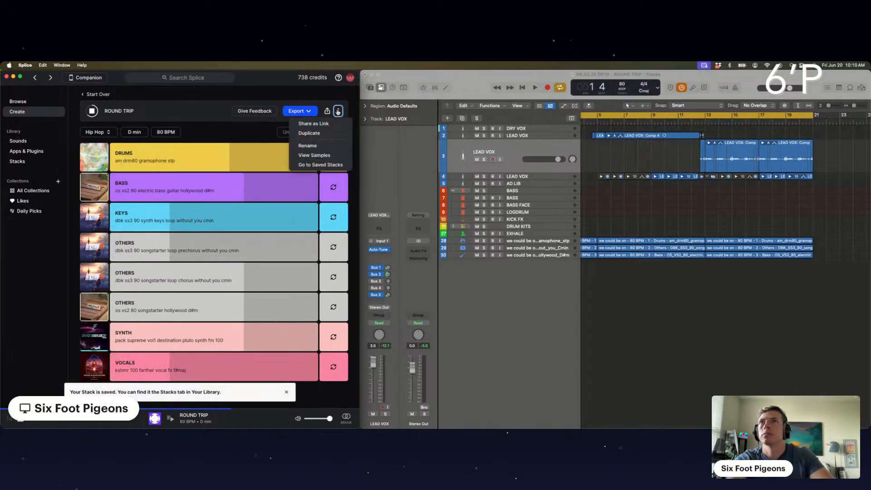
left_click(312, 112)
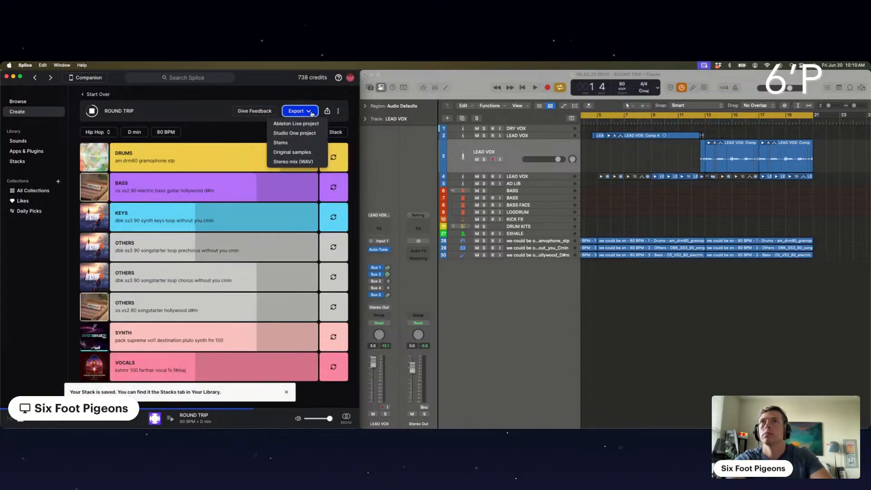
left_click(280, 142)
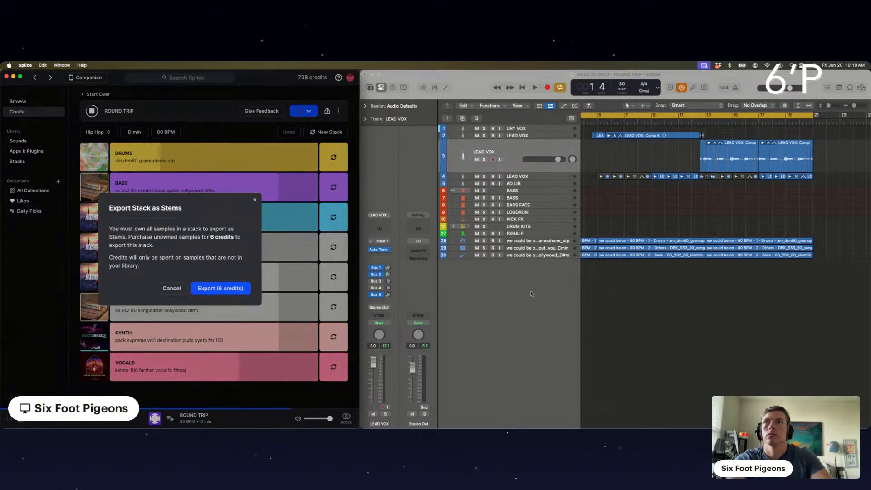
left_click(245, 289)
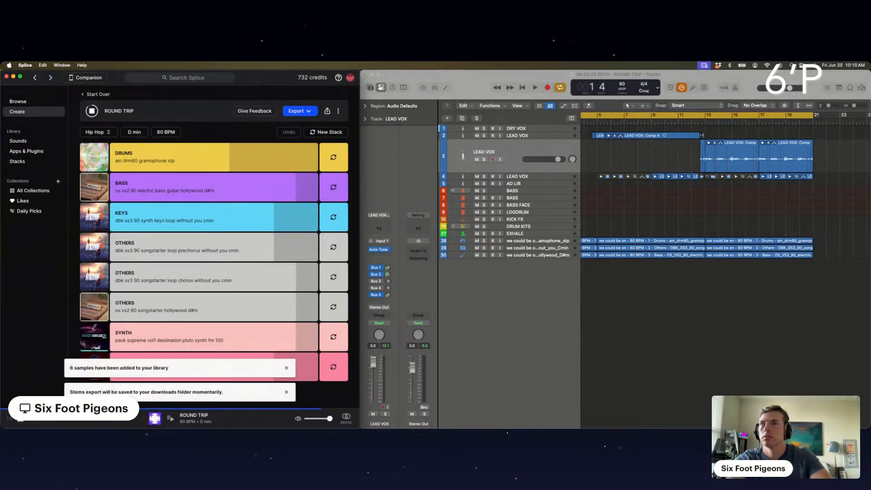
- Import the exported ROUND TRIP stems from the Downloads folder into the Logic Pro project at bar 5, creating new tracks
key("super+Tab")
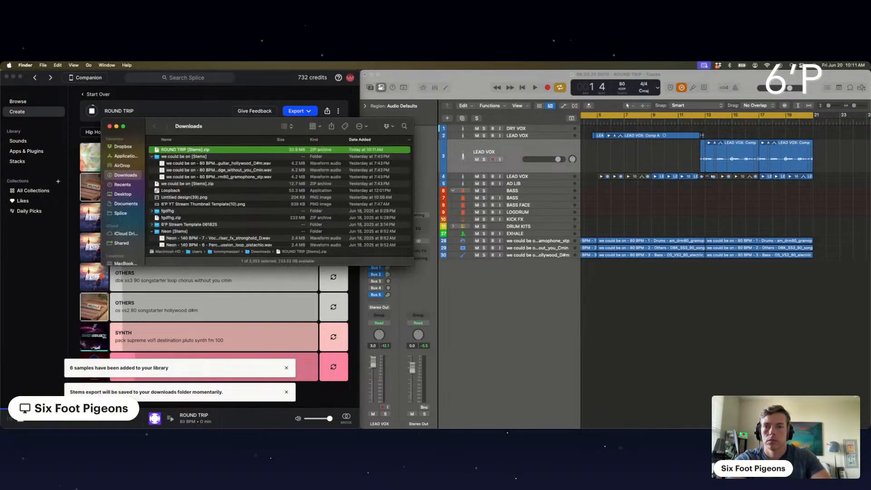
left_click_drag(182, 127, 226, 427)
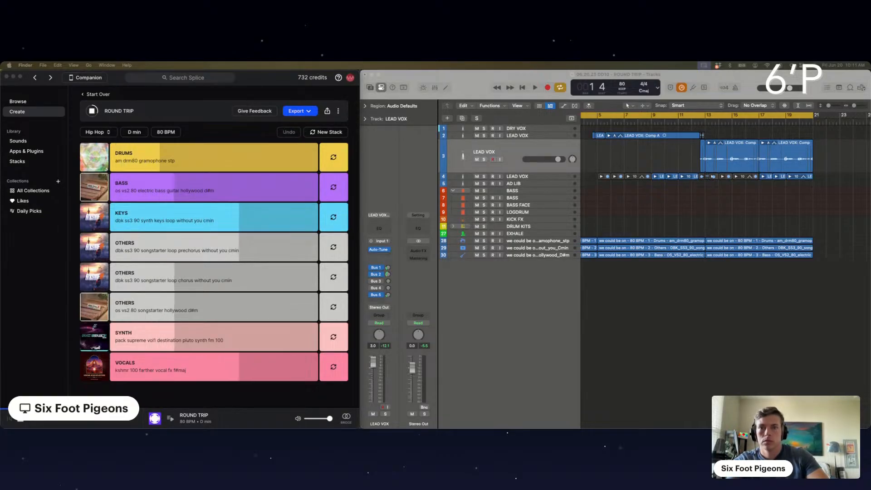
left_click_drag(725, 427, 610, 285)
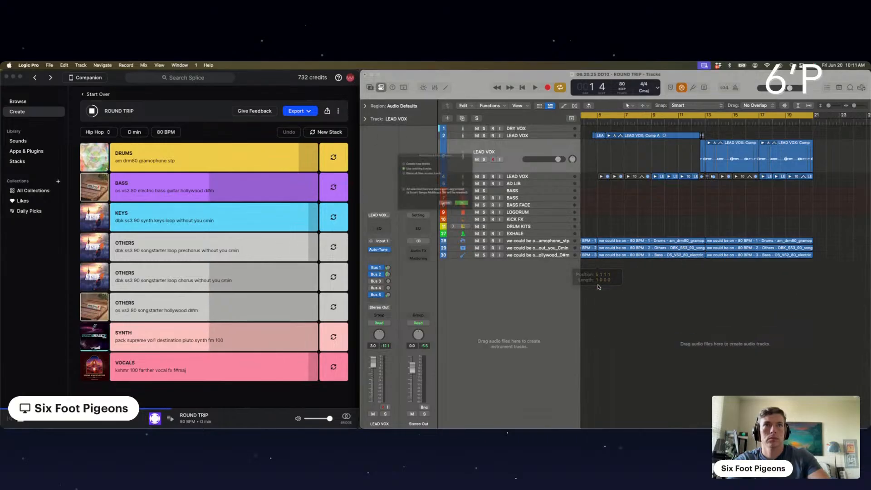
left_click(477, 215)
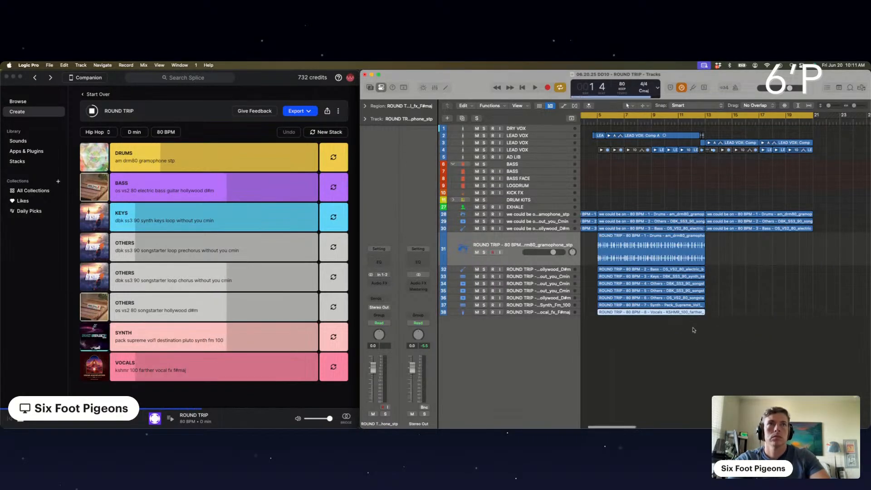
- Stop the stack playback, minimize the Splice window, and expand the Logic Pro project to full screen
key("super+Down")
key("super+Down")
key("super+Down")
key("super+Down")
key("super+Down")
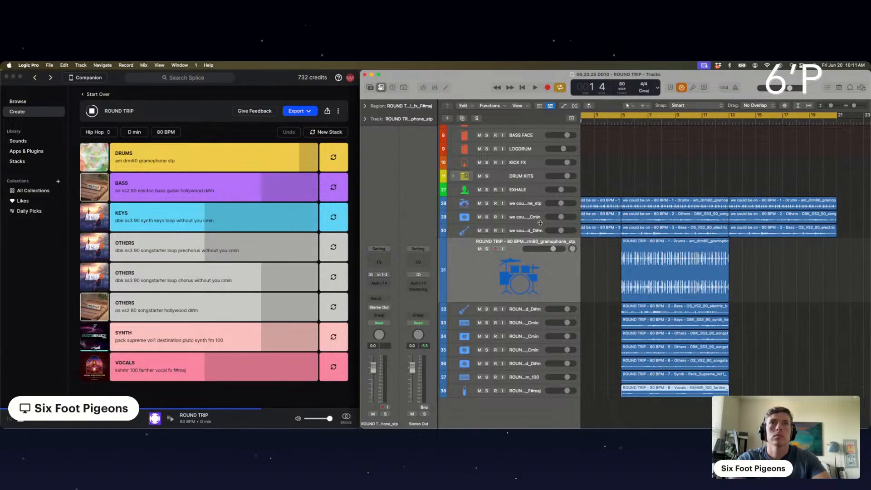
scroll(541, 225, "left", 1)
left_click(226, 80)
key("space")
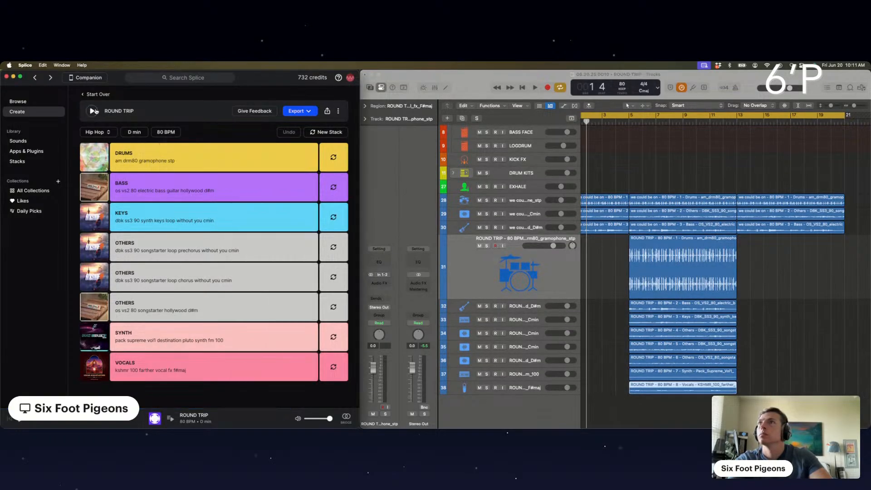
left_click(14, 77)
left_click(412, 72)
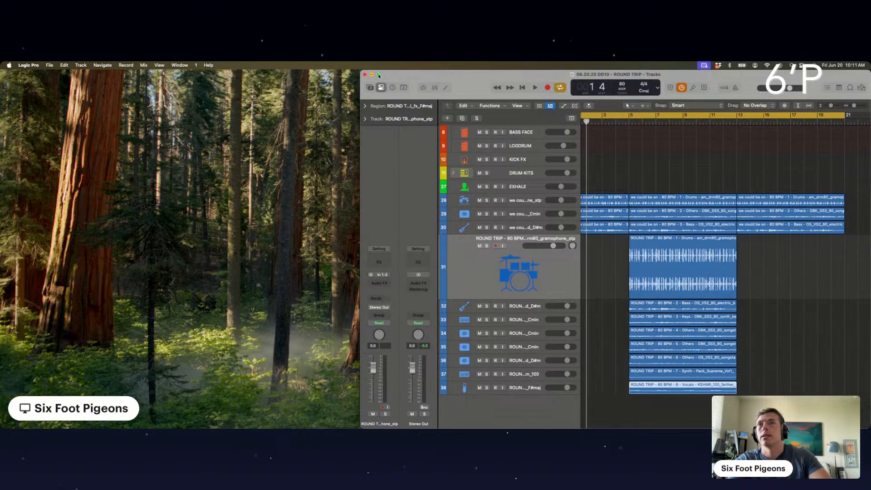
left_click(378, 75)
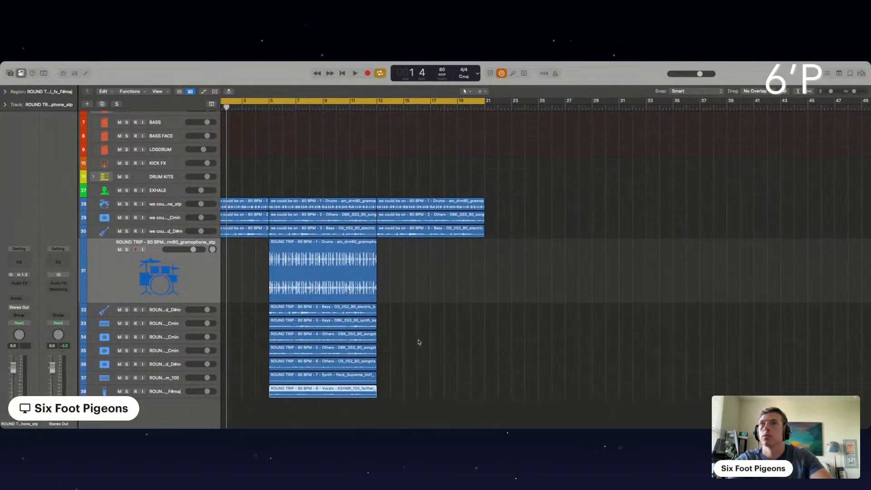
- Delete the imported ROUND TRIP bass, drums and keys tracks together with their regions
scroll(418, 346, "left", 2)
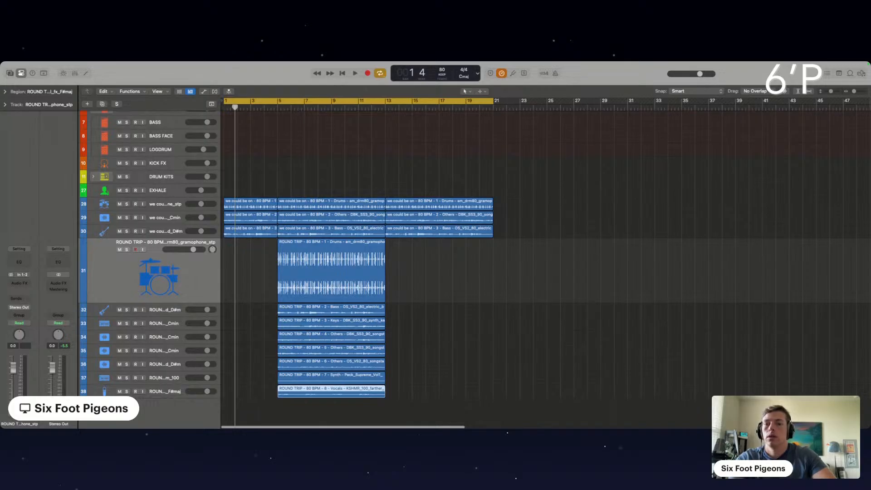
scroll(368, 303, "up", 5)
scroll(368, 302, "left", 10)
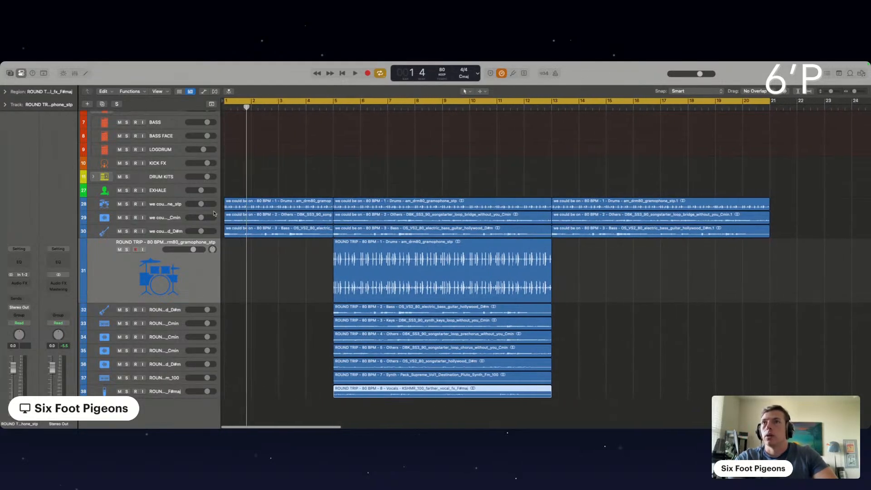
scroll(167, 206, "up", 5)
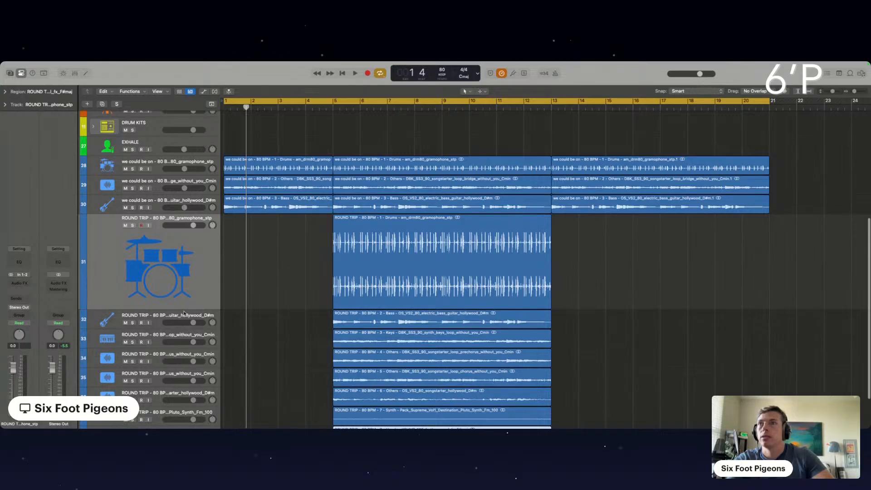
left_click(184, 314)
key("Down")
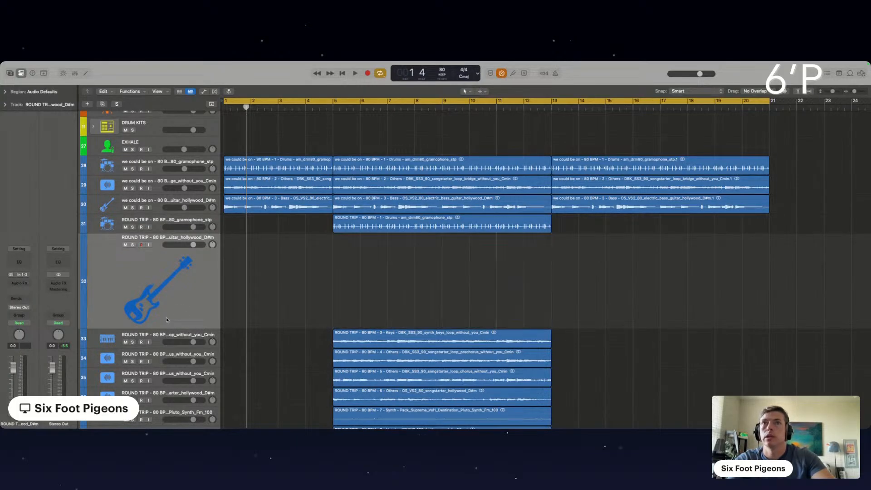
left_click(156, 224)
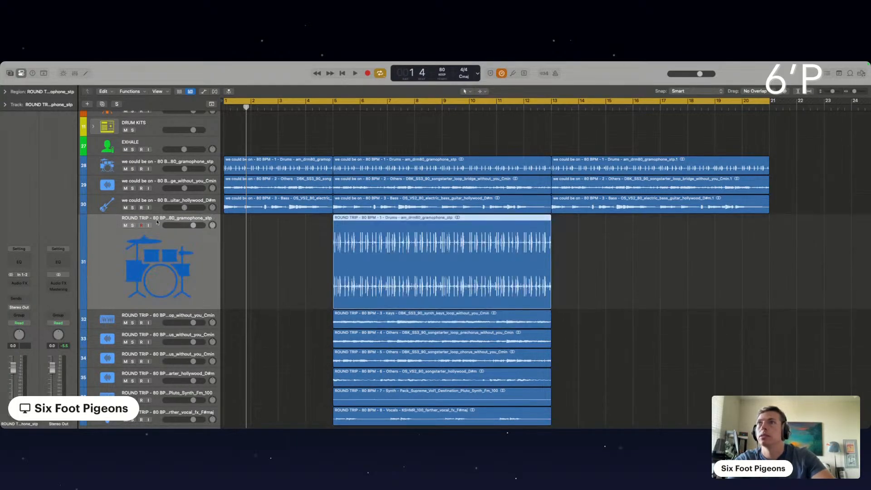
key("Delete")
key("super+BackSpace")
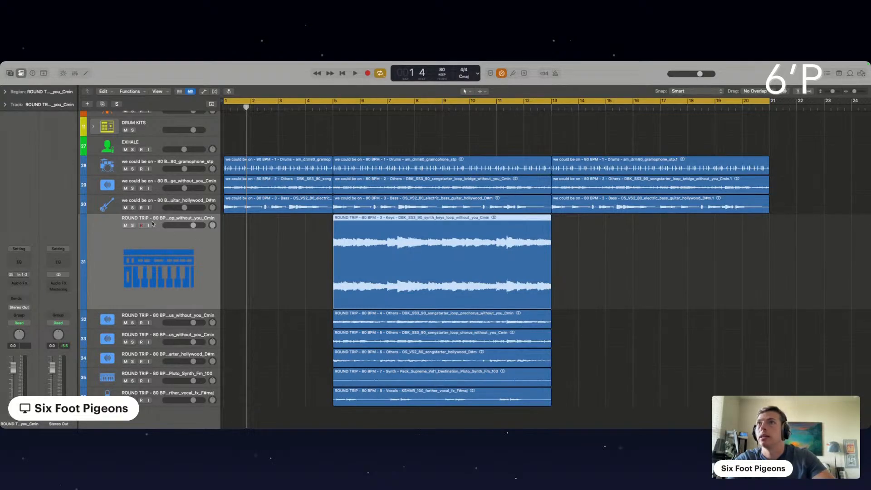
key("Delete")
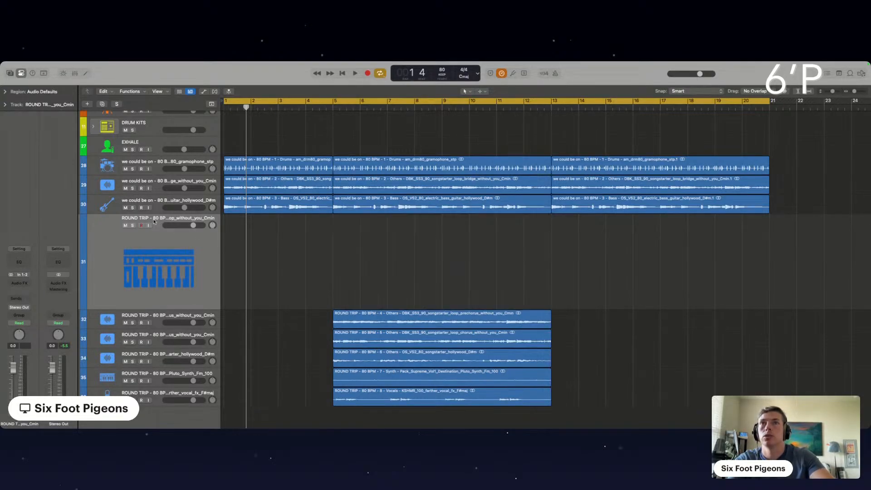
key("super+BackSpace")
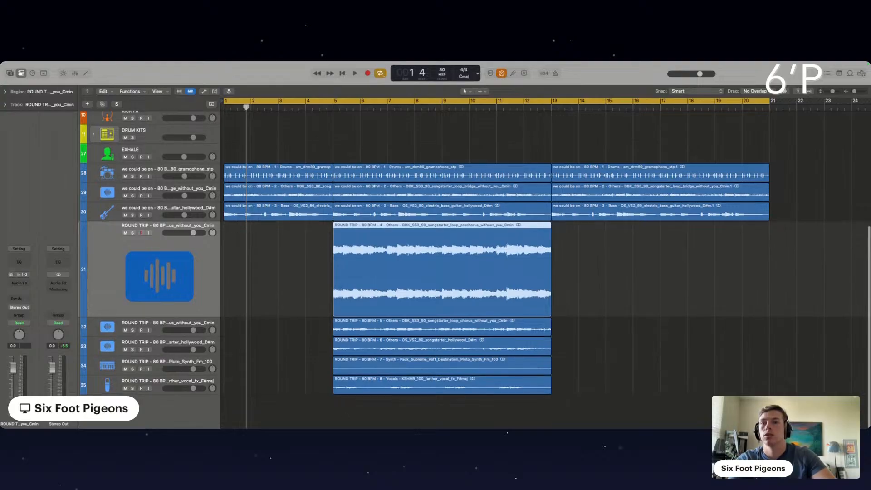
- During playback, lower the volume of all five remaining ROUND TRIP tracks together to -5.1 dB
left_click(236, 123)
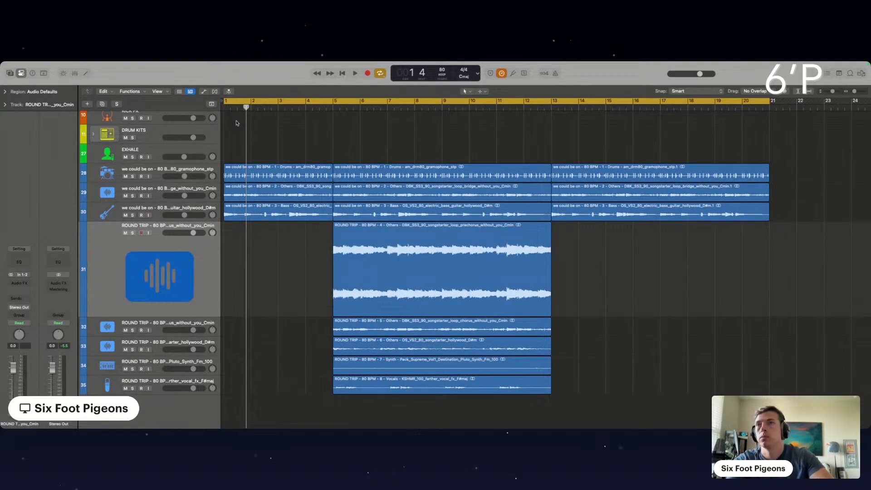
key("space")
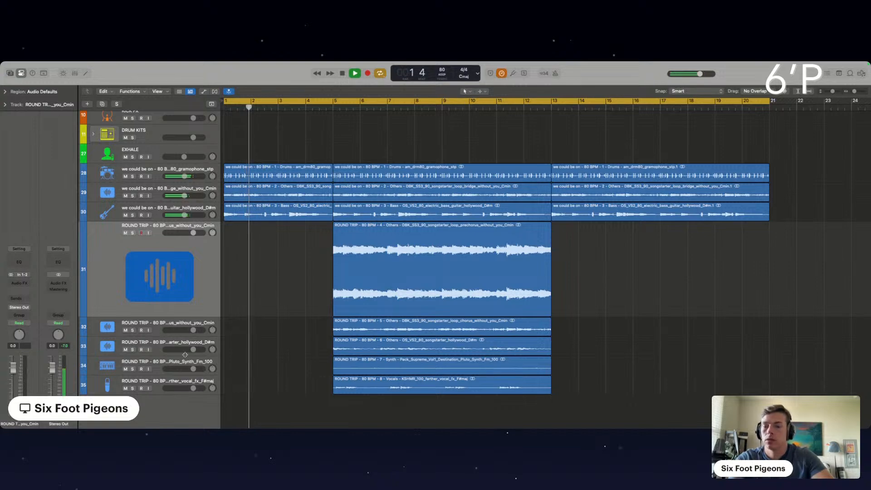
key("ctrl+super+space")
left_click(179, 382, "shift")
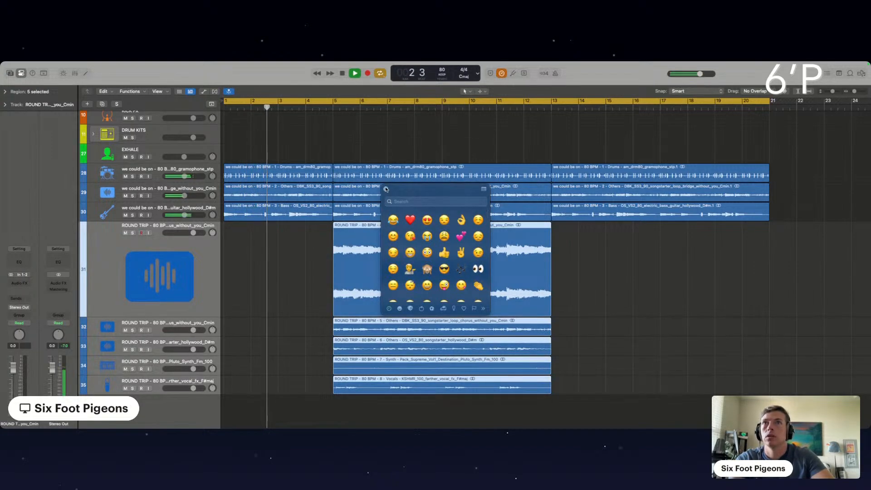
key("Escape")
left_click_drag(194, 233, 184, 233)
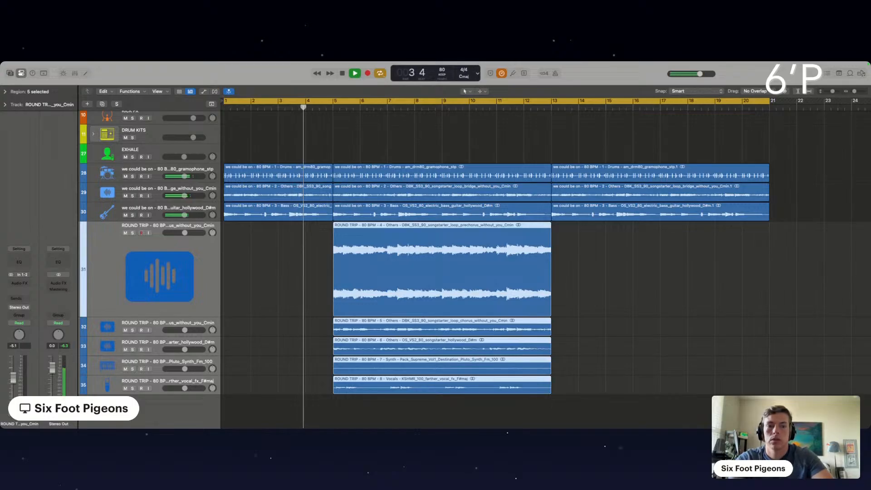
left_click(233, 342)
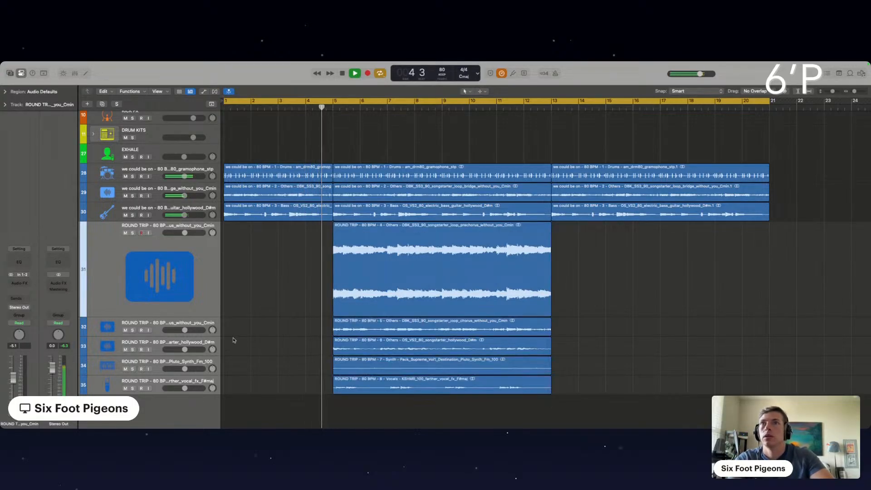
- Solo the ROUND TRIP prechorus and chorus loop tracks one at a time, muting each after listening
left_click(152, 256)
left_click(133, 233)
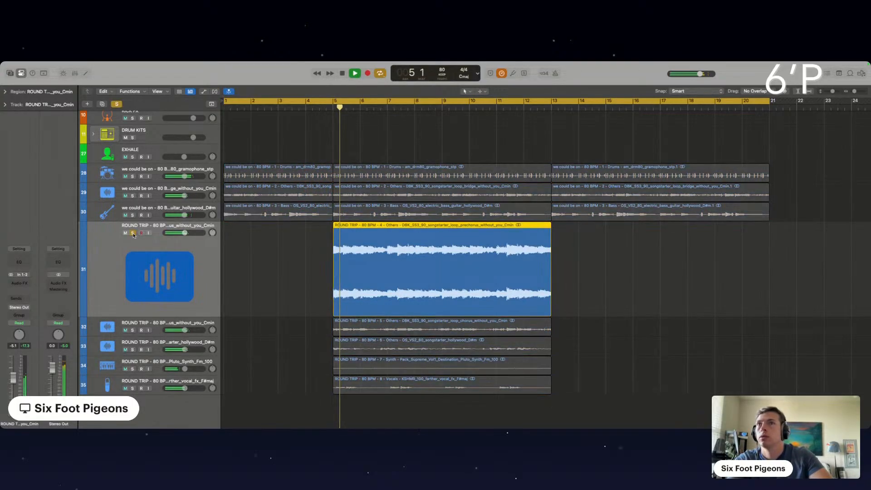
left_click(133, 233)
left_click(126, 233)
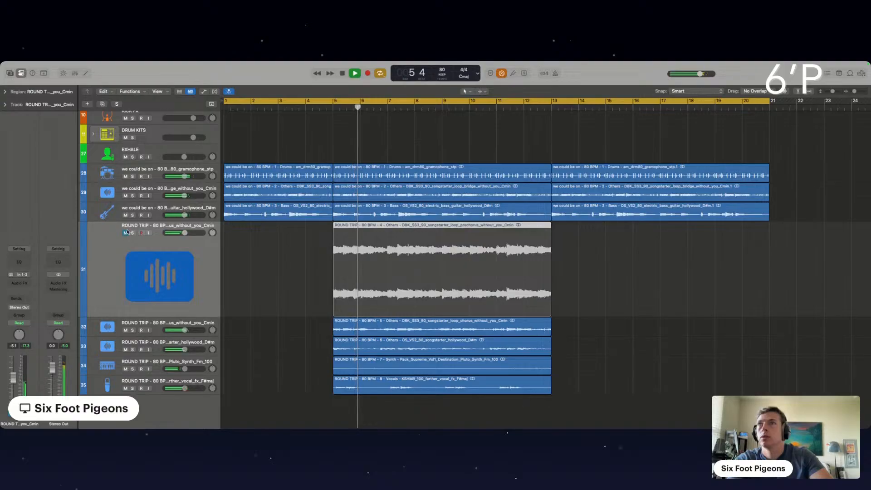
left_click(133, 329)
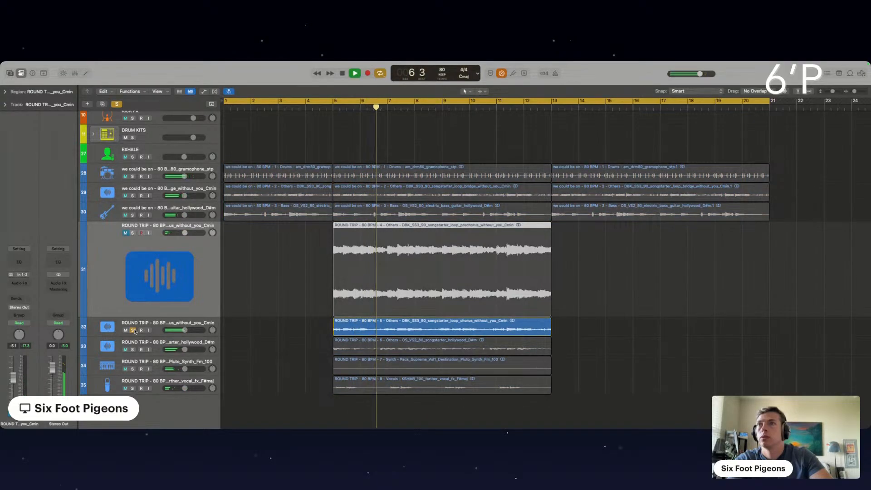
left_click(132, 330)
left_click(125, 329)
- Solo the ROUND TRIP songstarter_hollywood and Pluto_Synth tracks one at a time, muting each after listening
left_click(133, 349)
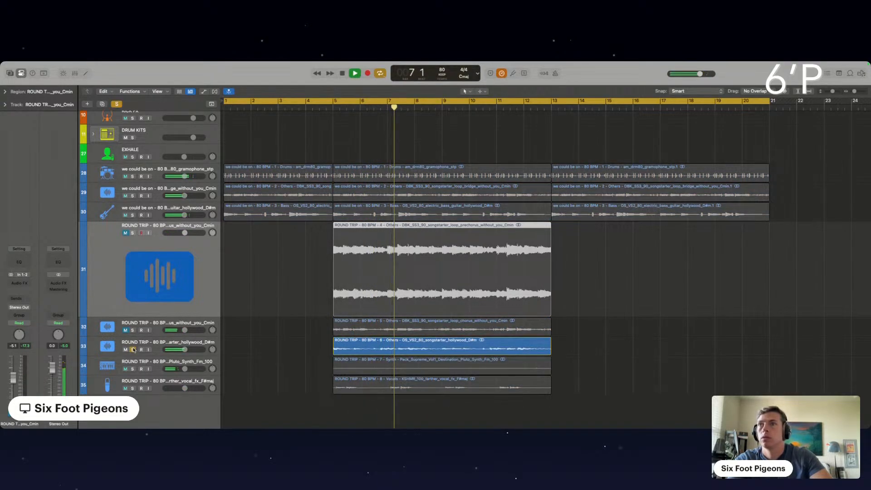
left_click(132, 349)
left_click(126, 349)
left_click(133, 369)
left_click(133, 369)
left_click(126, 369)
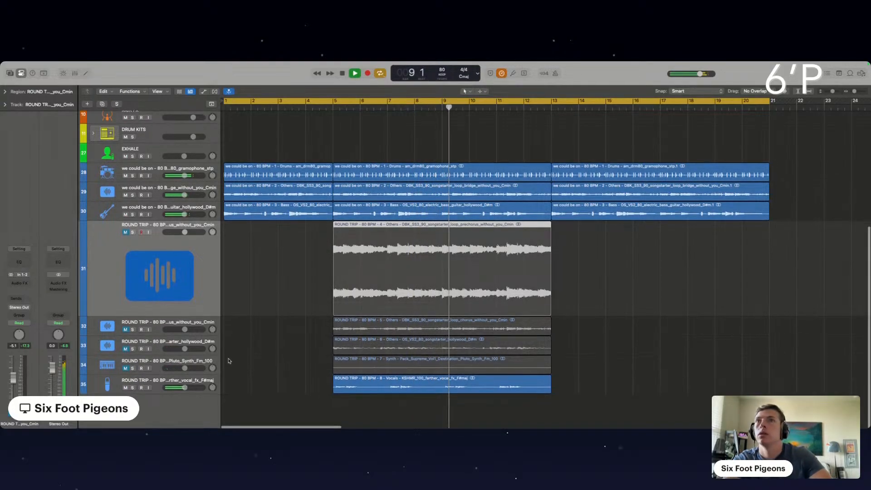
- Stop playback on the selected ROUND TRIP vocals track and set the cycle range from bar 5 to bar 13
left_click(383, 386)
key("space")
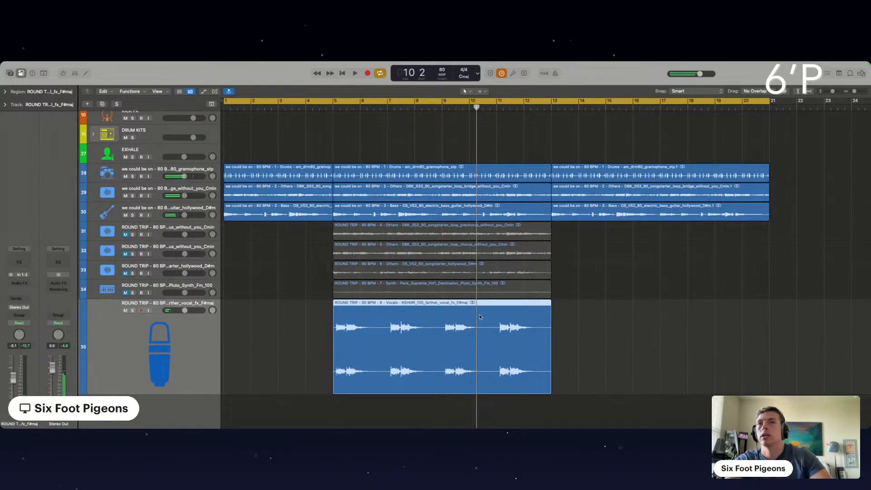
left_click(340, 103)
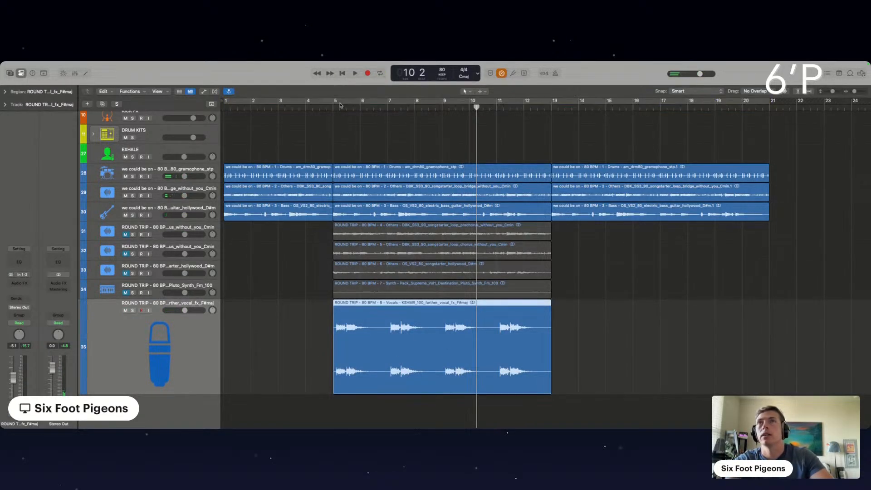
left_click_drag(335, 102, 558, 120)
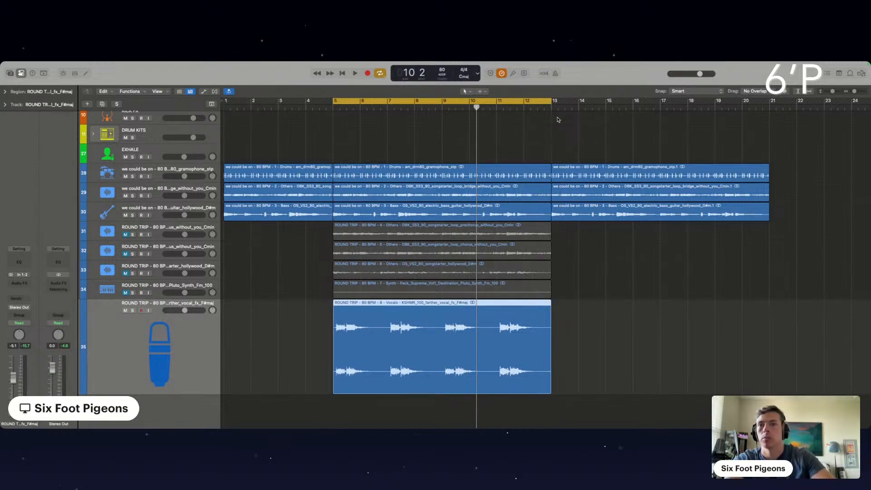
scroll(373, 355, "up", 5)
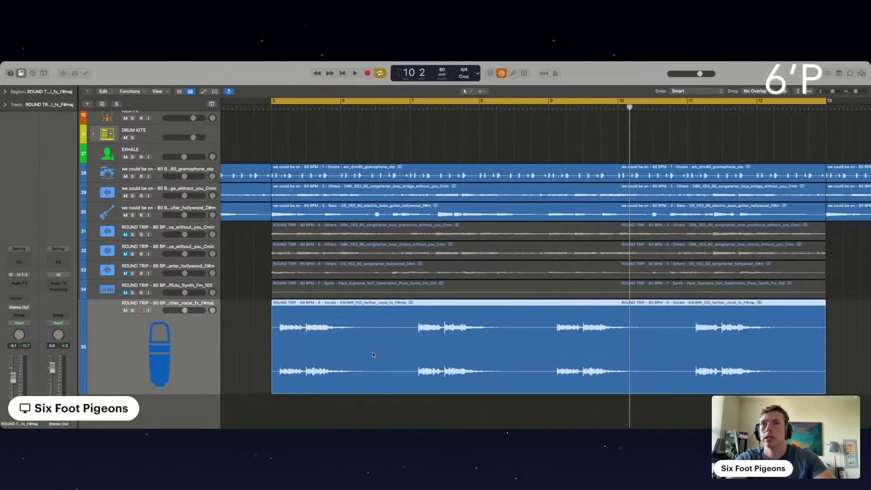
- Audition the ROUND TRIP vocals loop in solo, transpose its region by -12, and raise its track volume to -1.2 dB
key("space")
left_click(132, 310)
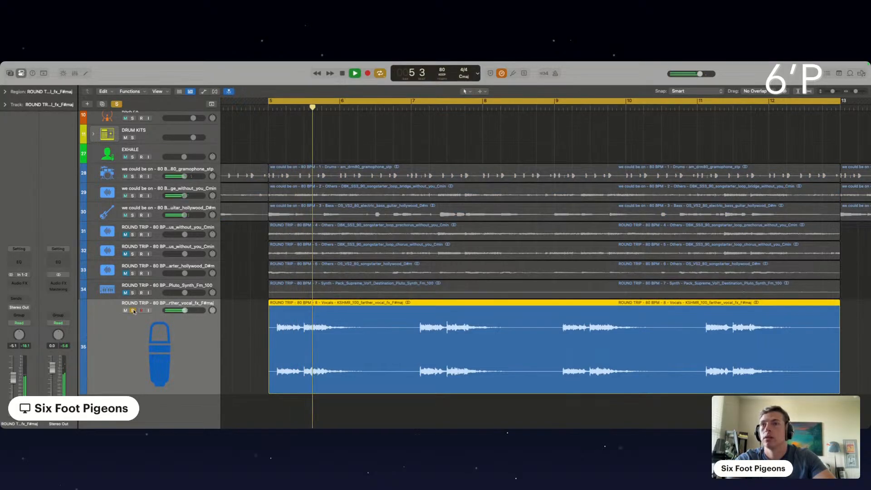
left_click(133, 310)
key("space")
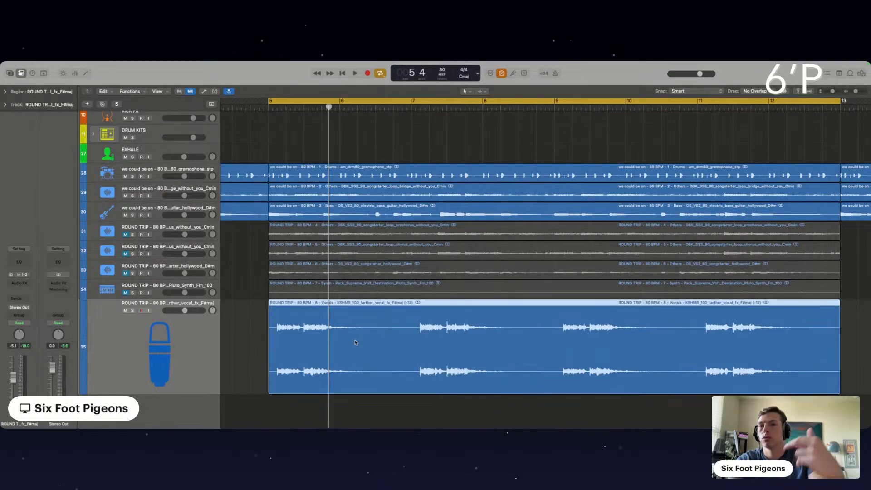
key("space")
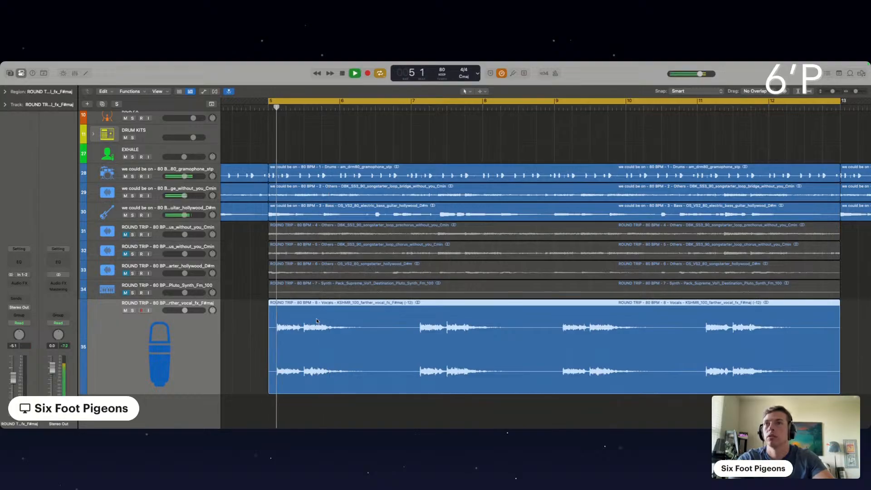
left_click_drag(185, 311, 191, 311)
- Add a Channel EQ to the vocals track with a low cut at 132 Hz and a dip of about 6.6 dB near 2460 Hz
left_click(19, 261)
left_click(289, 181)
left_click_drag(291, 190, 341, 228)
left_click_drag(425, 225, 450, 236)
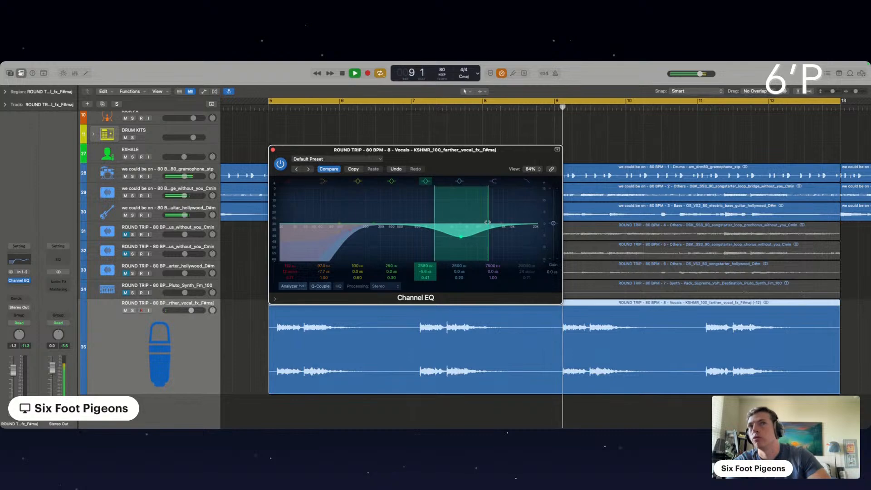
left_click_drag(467, 230, 465, 233)
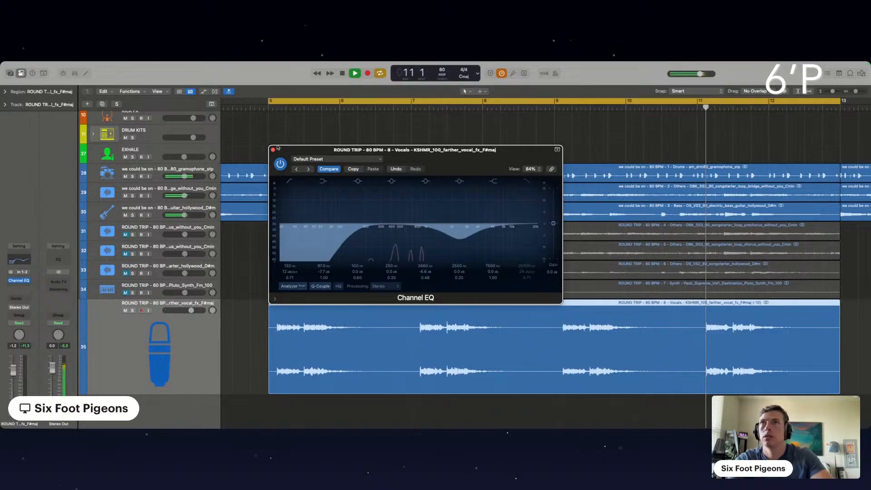
key("super+w")
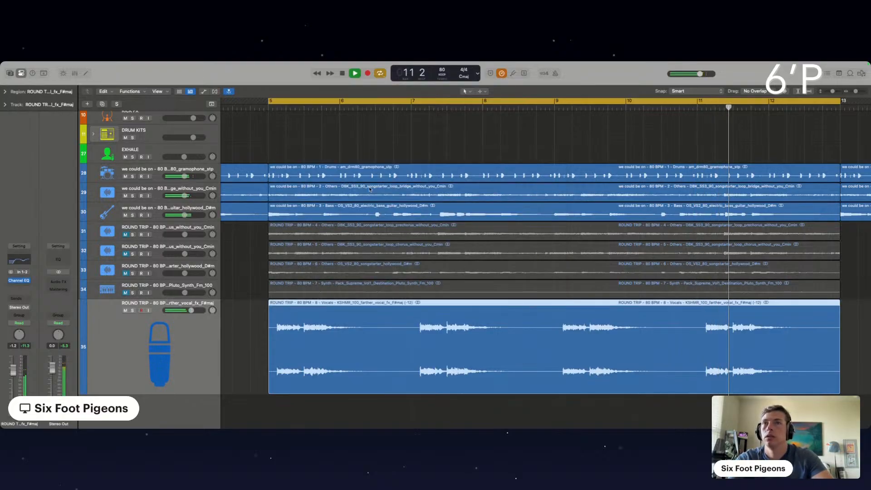
- Deepen the vocals EQ's upper-mid cut with a second -3.2 dB band at about 3240 Hz and narrow that band
left_click(18, 281)
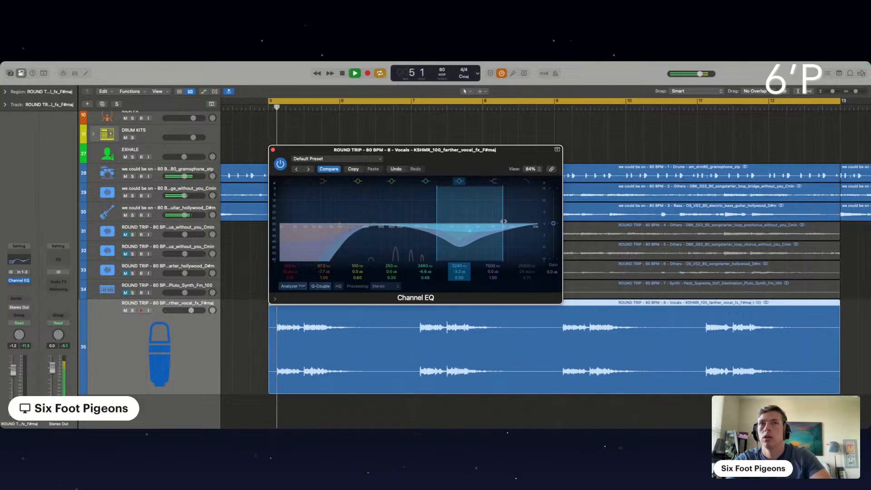
left_click_drag(503, 221, 500, 221)
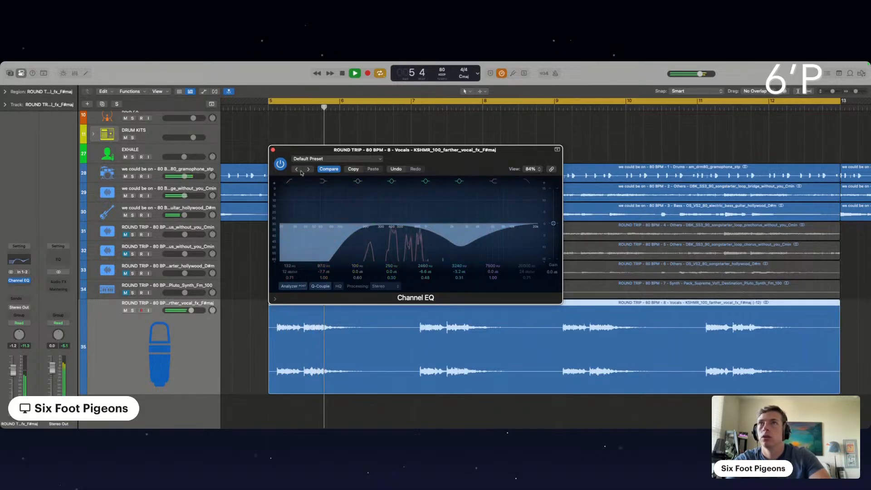
left_click(272, 150)
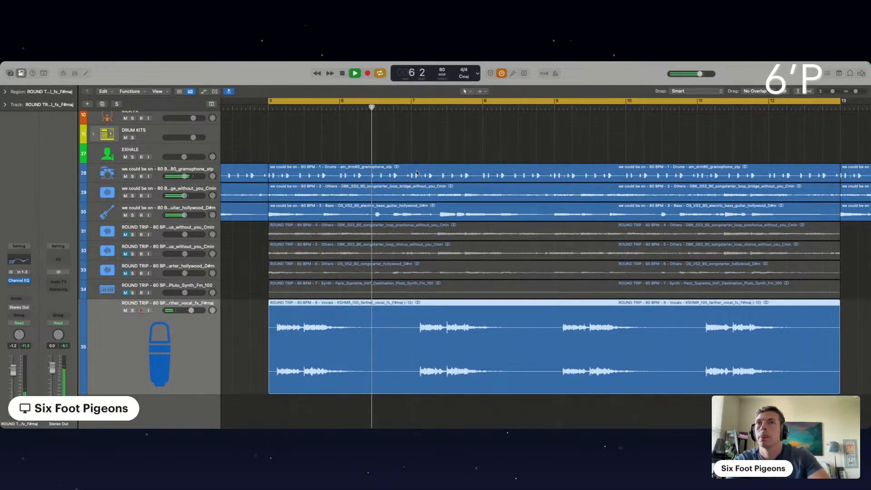
left_click(445, 142)
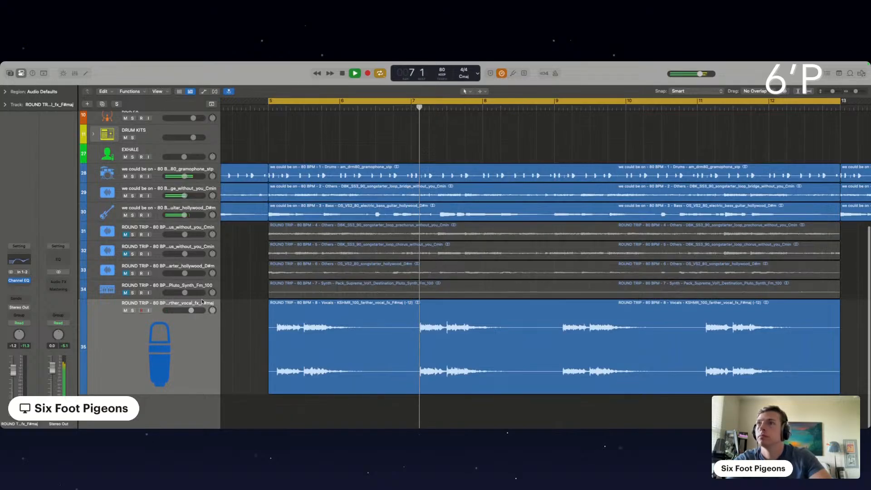
- Lower the vocals track to about -3.2 dB and insert iZotope Trash 2 with the Delicate Harmonics distortion type
left_click_drag(191, 310, 188, 310)
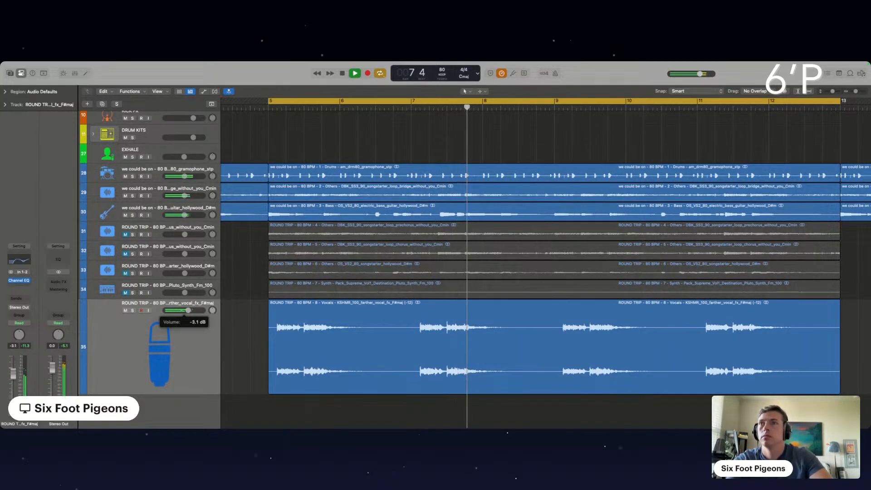
left_click(19, 287)
mouse_move(31, 309)
left_click(93, 305)
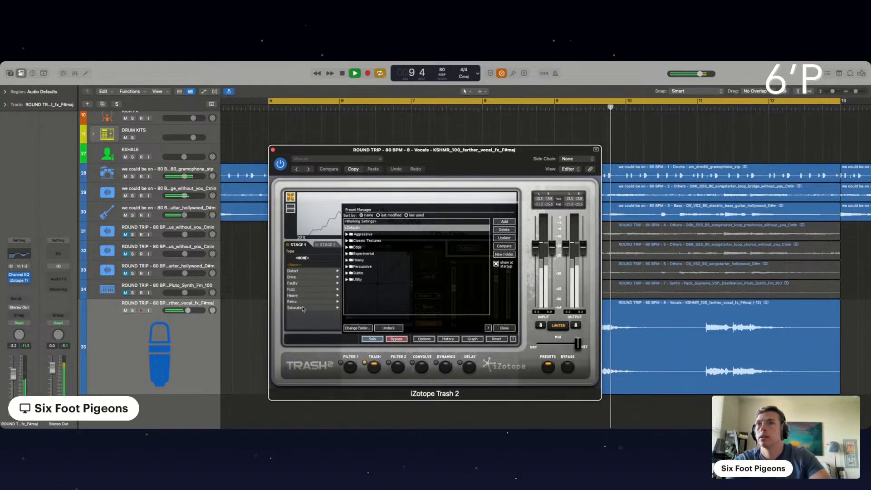
left_click(302, 271)
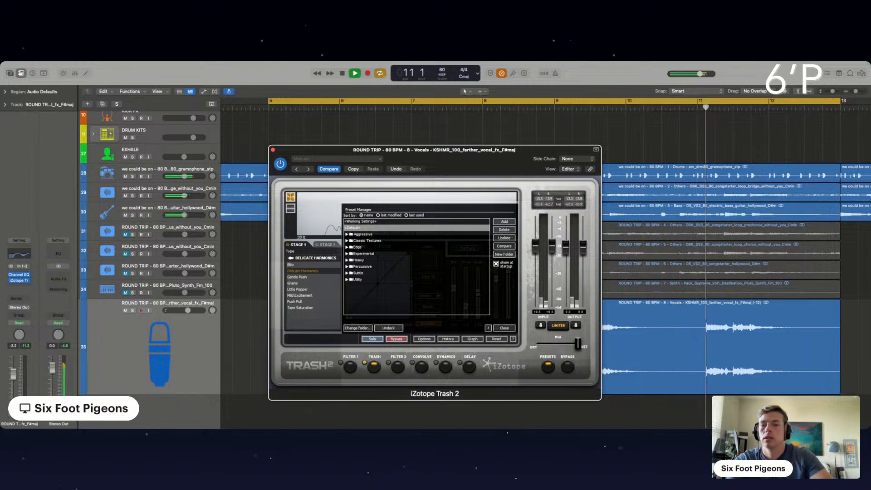
- Close Trash 2 and copy the ROUND TRIP vocals region from bar 5 to bar 13
left_click(273, 150)
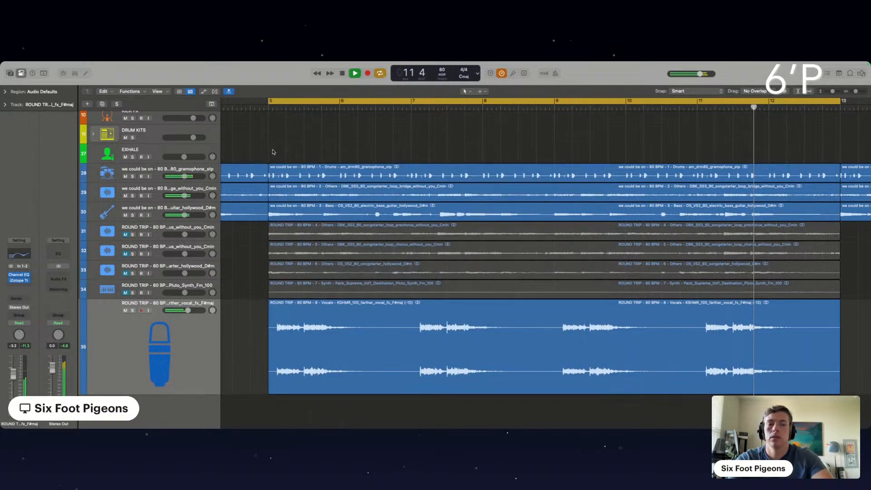
scroll(254, 314, "down", 5)
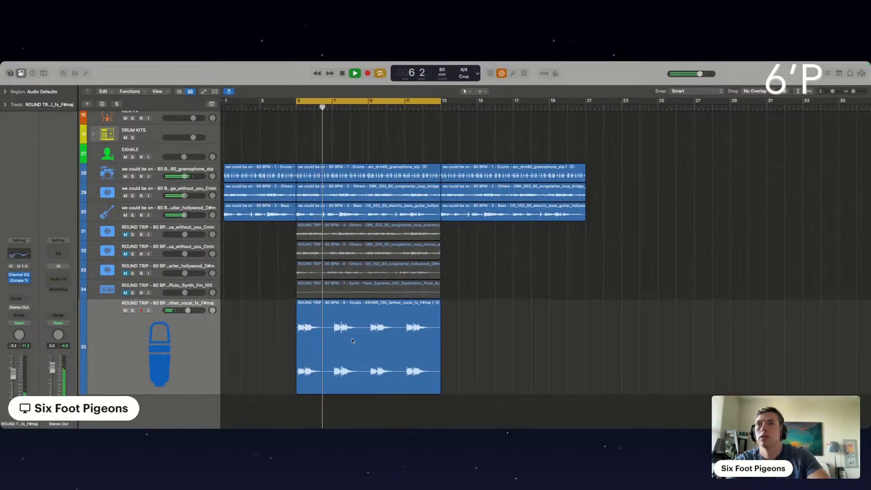
left_click_drag(347, 340, 492, 348)
key("space")
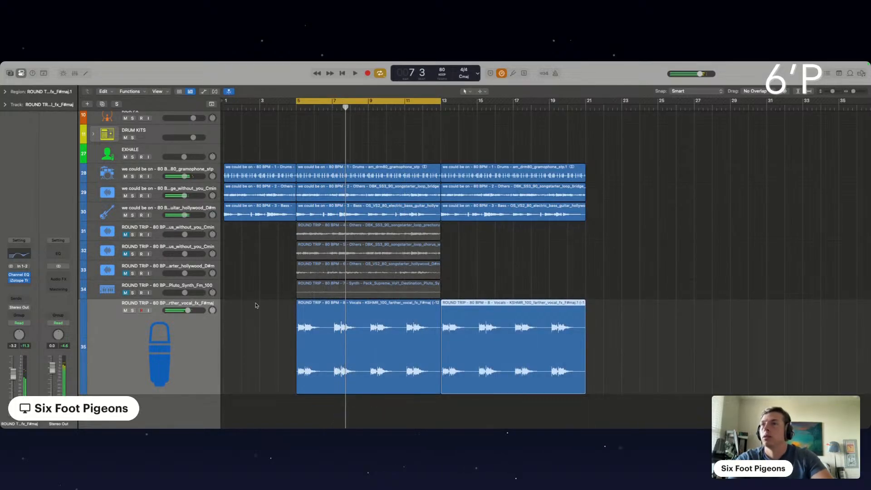
- Unmute the ROUND TRIP prechorus loop, play it back and audition it in solo
left_click(126, 234)
key("space")
left_click(133, 234)
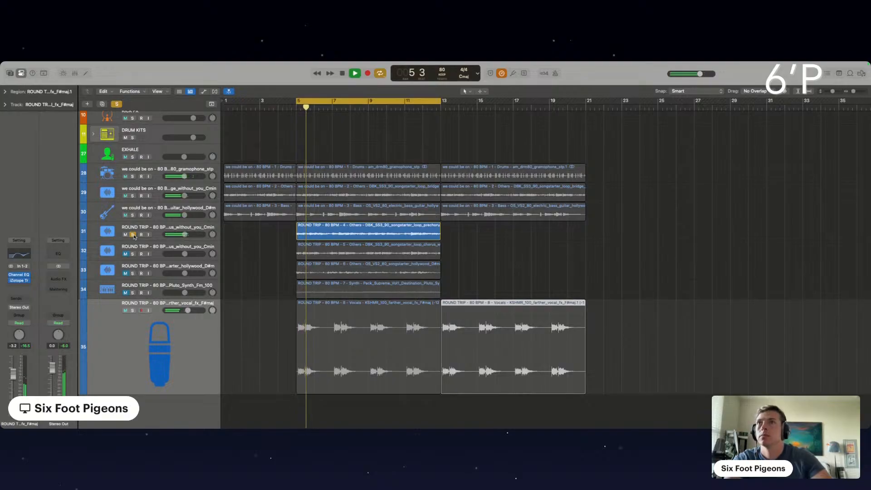
left_click(132, 235)
- Mute the "we could be on" bridge loop and move its track below the bass guitar track
left_click(126, 215)
left_click(126, 215)
left_click(132, 196)
left_click(133, 196)
left_click(126, 196)
left_click_drag(141, 192, 143, 296)
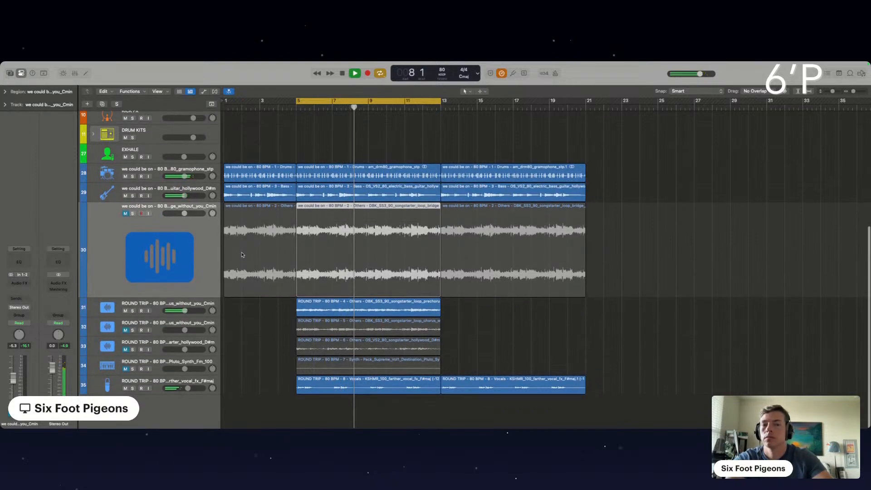
- Select the ROUND TRIP prechorus track and compare it in solo against the full mix
scroll(274, 339, "up", 3)
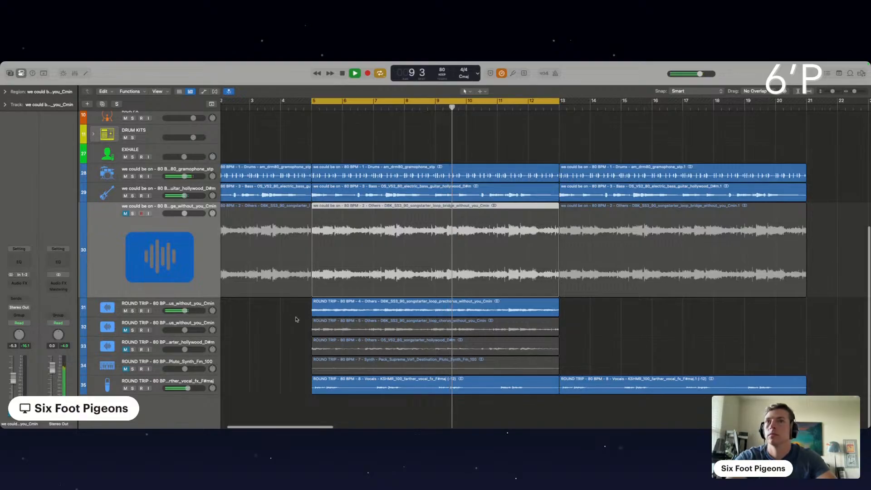
left_click(151, 305)
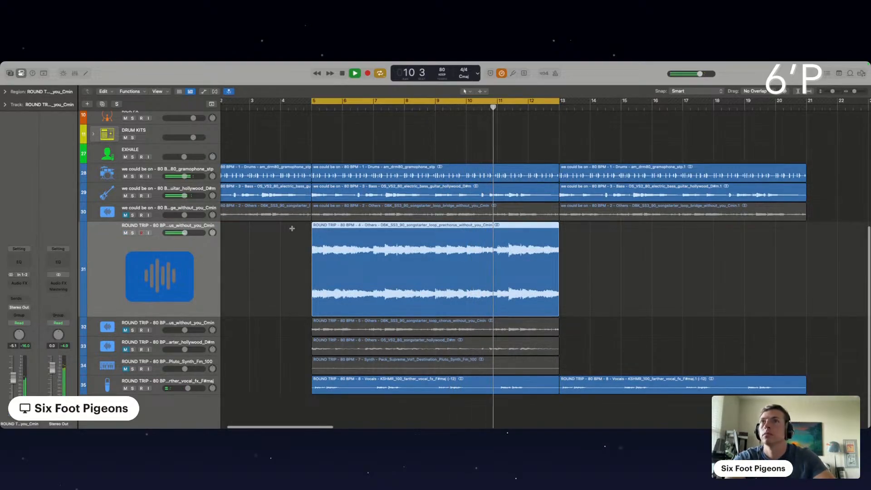
left_click(131, 233)
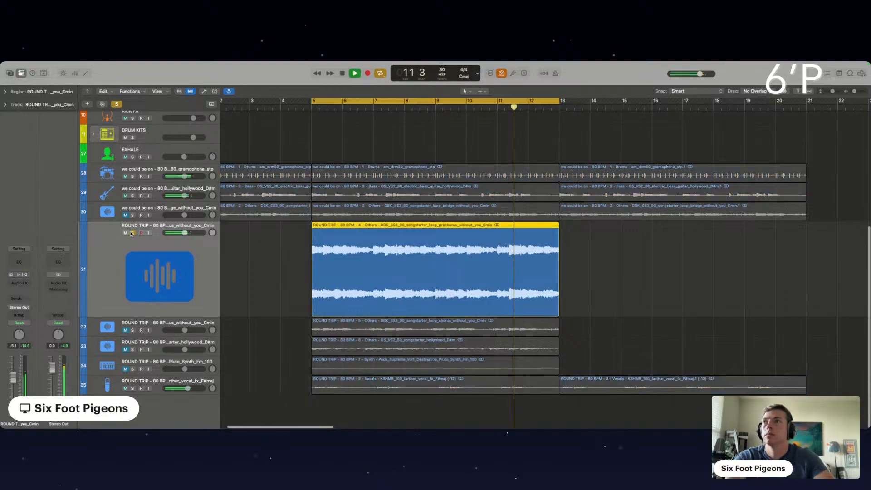
left_click(131, 233)
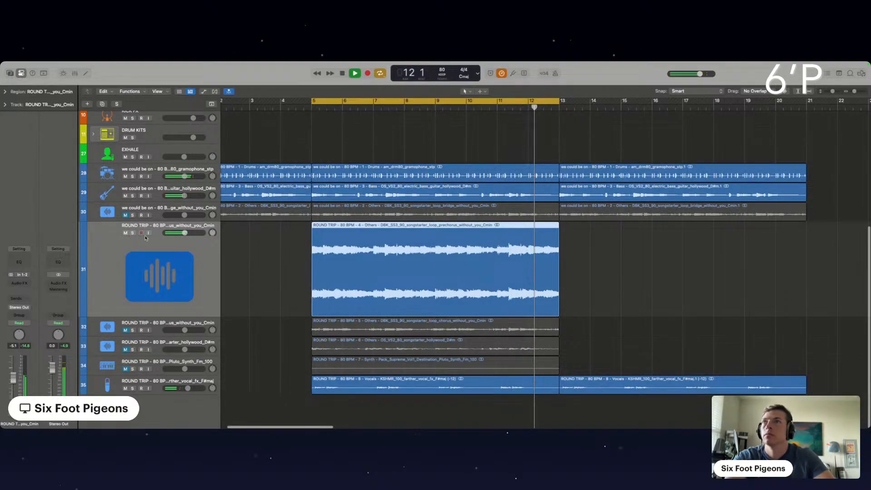
- Mute the prechorus loop, unmute the ROUND TRIP songstarter_hollywood loop and audition it in solo and in the mix
left_click(131, 345)
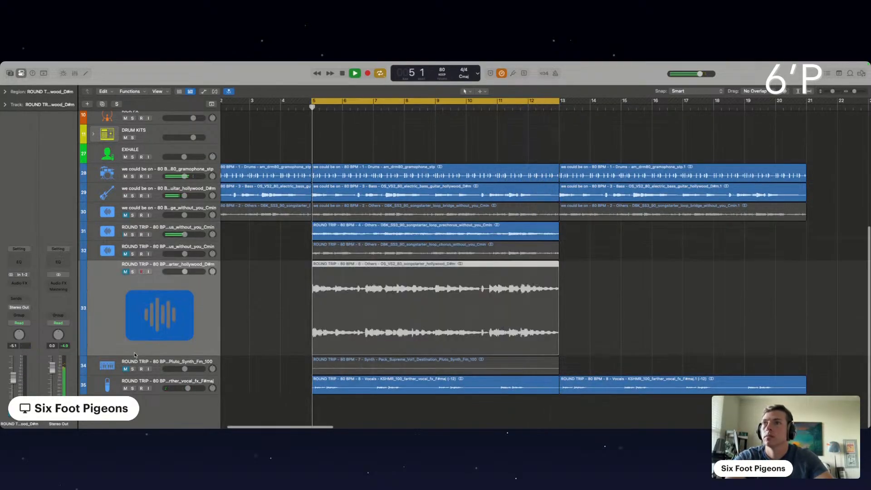
left_click(131, 271)
left_click(133, 272)
left_click(133, 271)
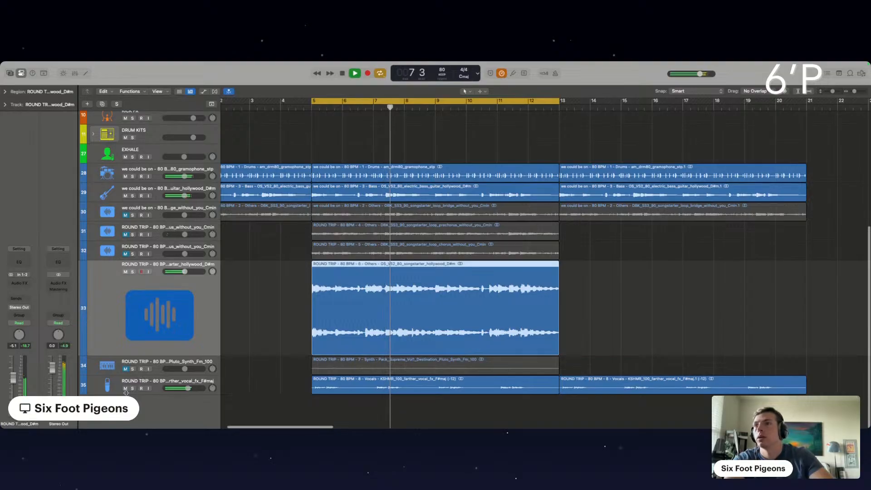
left_click(132, 271)
left_click(133, 271)
- Mute the ROUND TRIP vocals loop and LEAD VOX tracks 2 and 4
scroll(130, 204, "up", 9)
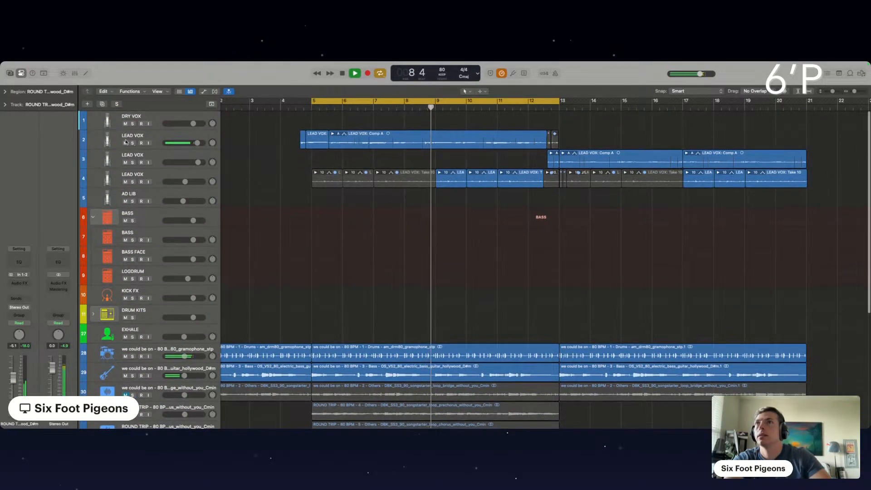
left_click(125, 143)
scroll(294, 257, "down", 5)
scroll(295, 258, "up", 5)
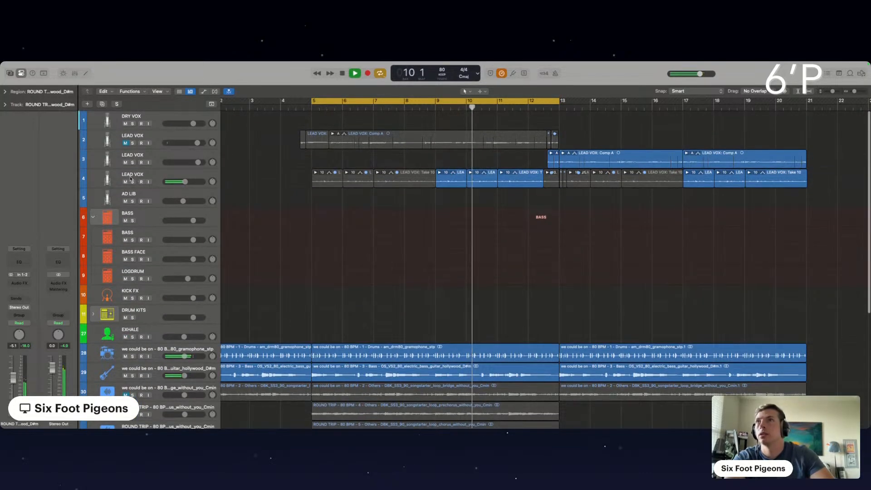
left_click(126, 182)
scroll(325, 251, "down", 5)
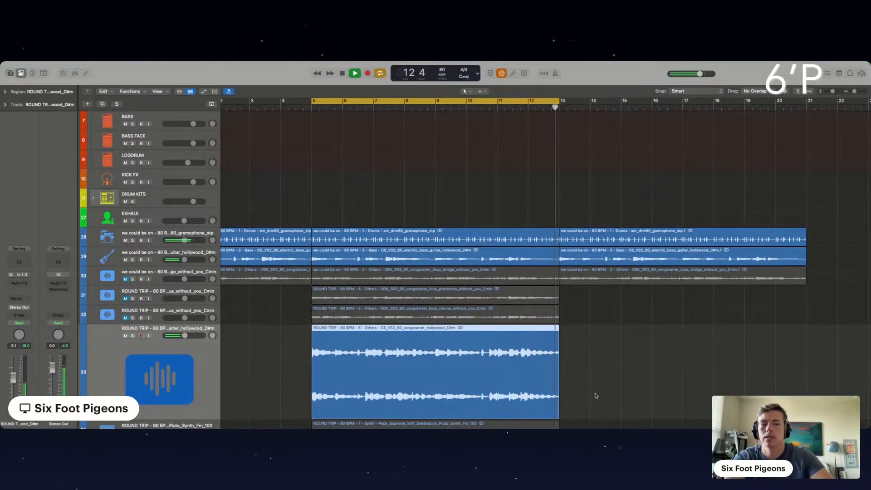
- Split the ROUND TRIP songstarter_hollywood region at 5 4, bar 7, 7 4, 8 2 and bar 9
key("z")
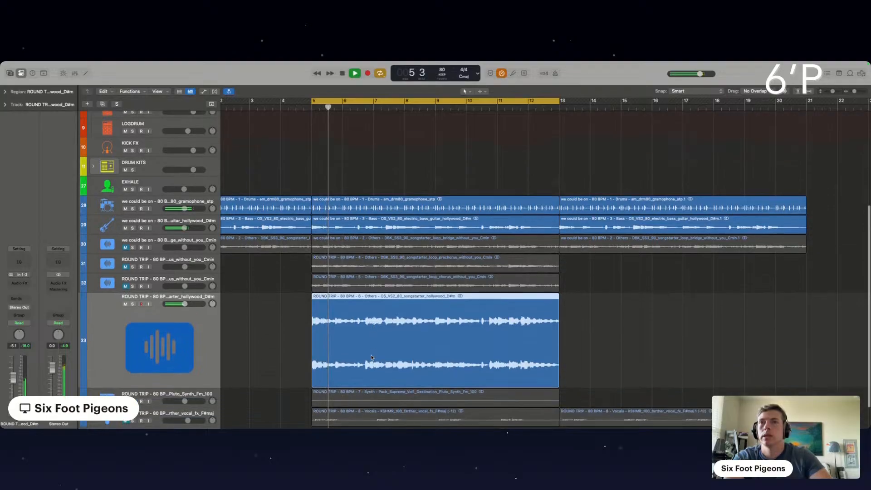
left_click(375, 315)
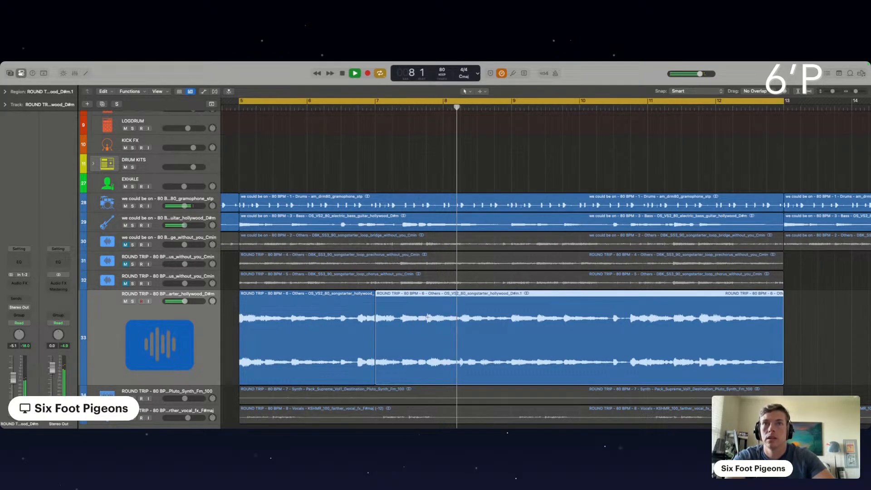
left_click(427, 317)
left_click(461, 313)
left_click(511, 300)
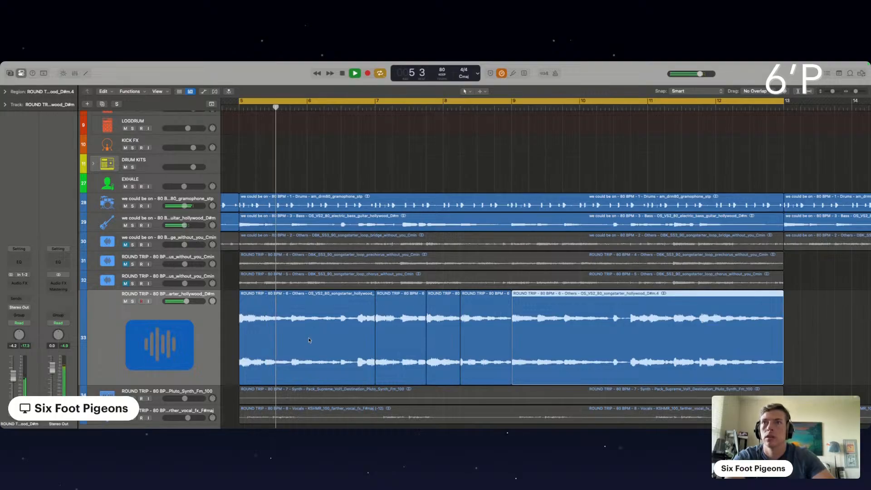
left_click(290, 324)
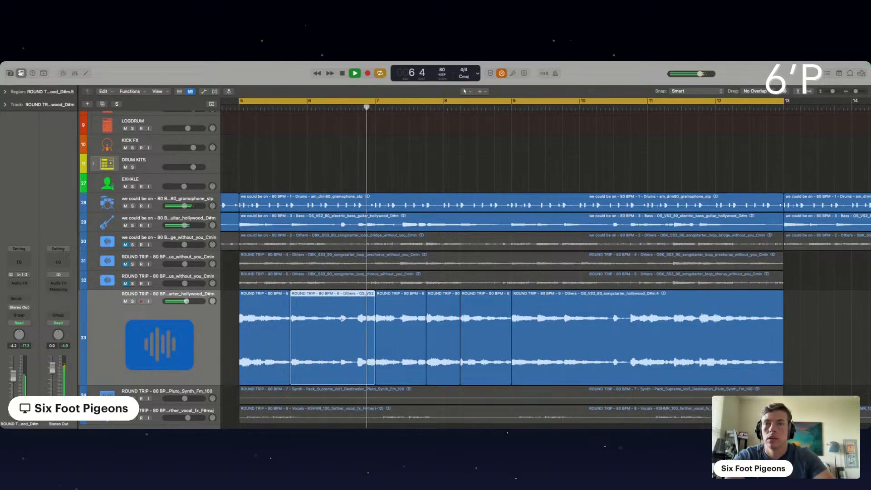
- Solo the songstarter_hollywood loop and the bass guitar in turn to compare them, and mute the bass guitar track
left_click(133, 301)
left_click(133, 302)
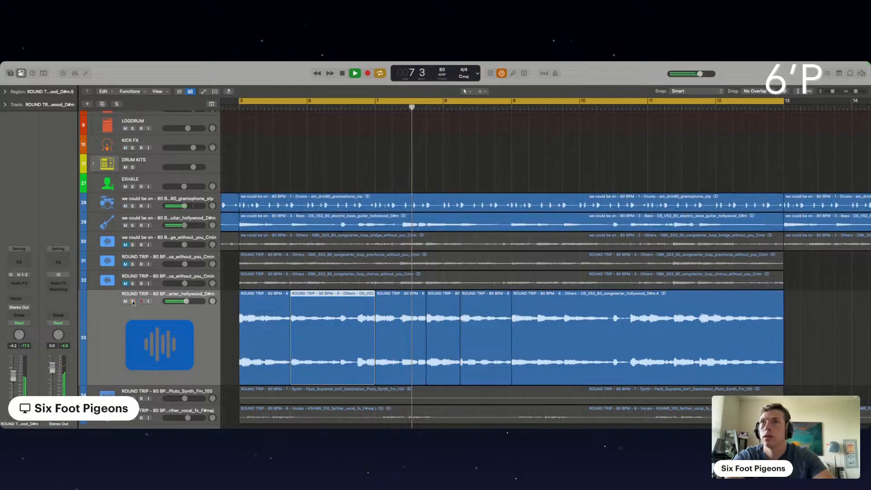
left_click(133, 226)
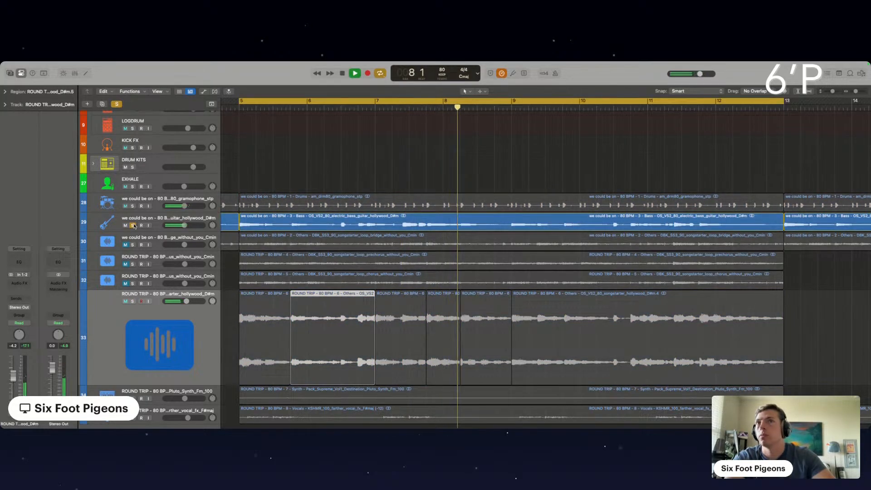
left_click(133, 225)
left_click(133, 226)
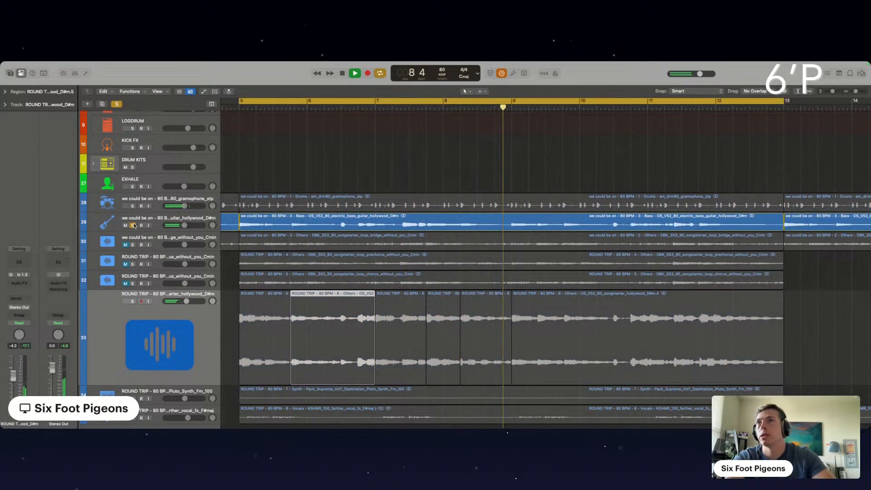
left_click(133, 225)
left_click(126, 225)
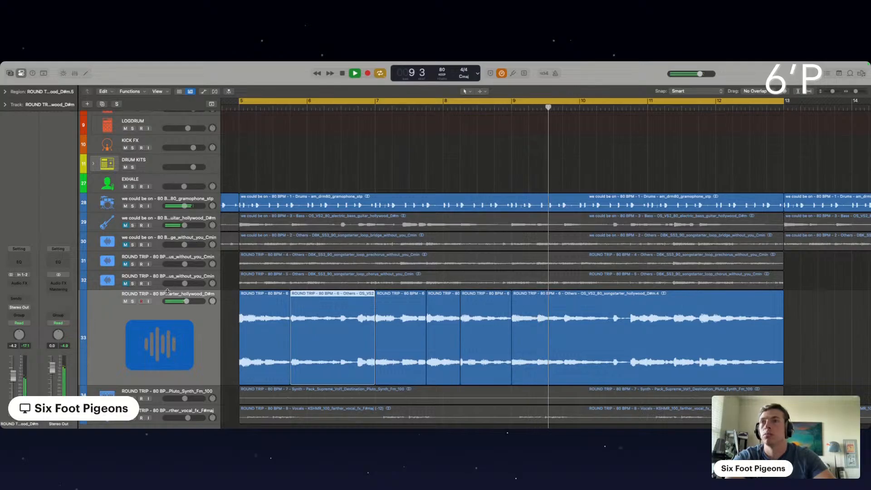
- Add a Channel EQ to the songstarter_hollywood track with a 77 Hz low cut, a -13.7 dB shelf at 69.5 Hz and -5.4 dB at 47 Hz
left_click(110, 305)
left_click(16, 263)
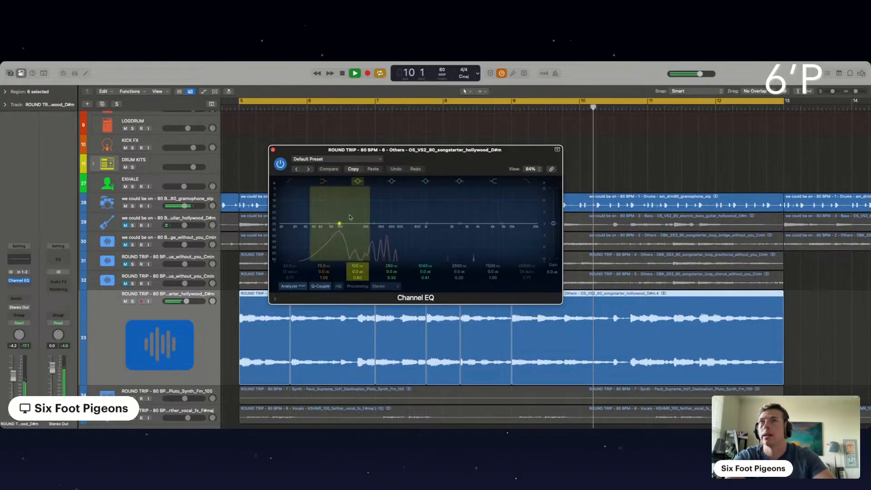
left_click_drag(298, 230, 323, 252)
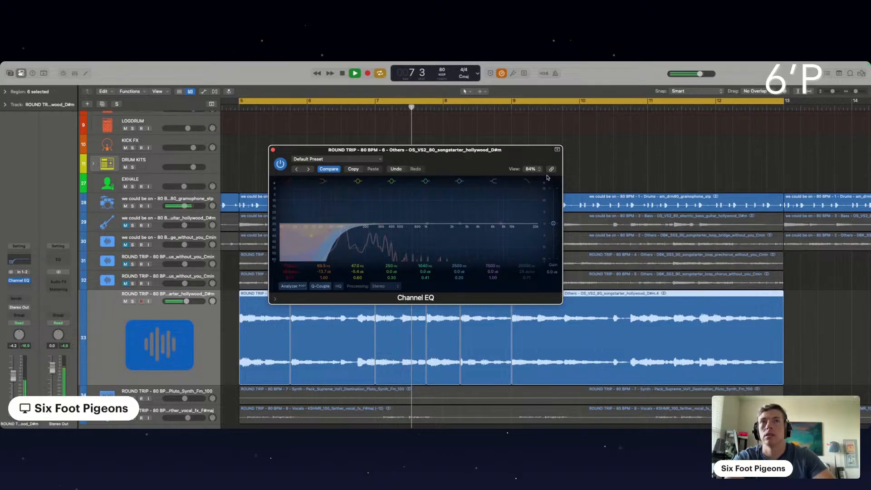
- Add a 24 dB/oct high cut at 840 Hz to the songstarter_hollywood EQ and raise the track volume to 0.0 dB
left_click(528, 183)
left_click_drag(536, 224, 464, 225)
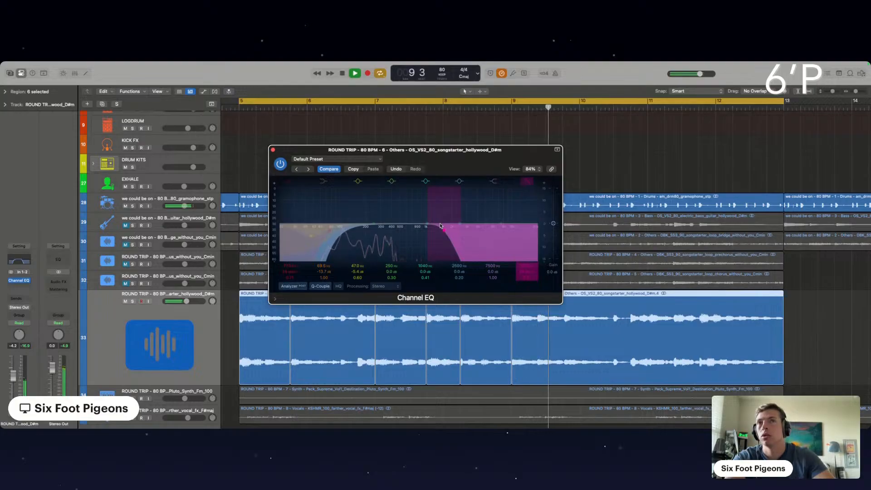
left_click_drag(431, 232, 424, 233)
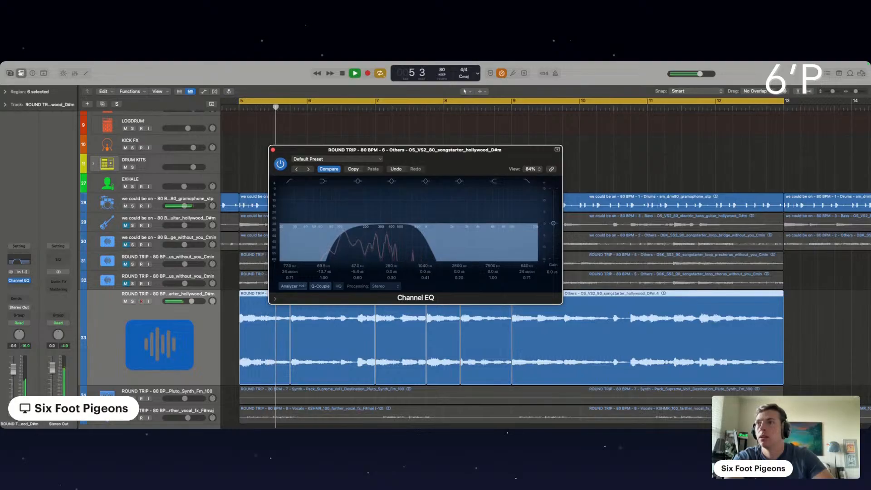
left_click(198, 245)
left_click(273, 150)
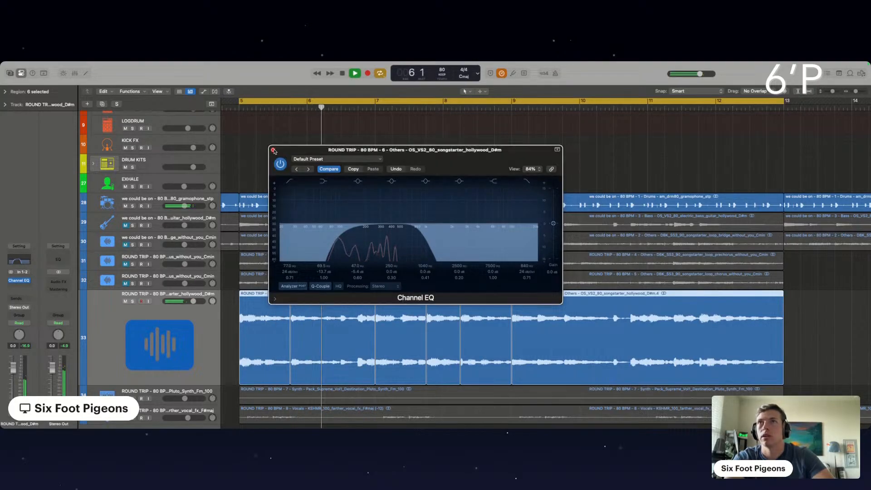
- Deselect the split regions and replay the start of the songstarter_hollywood loop from several points between bars 5 and 7
left_click(413, 184)
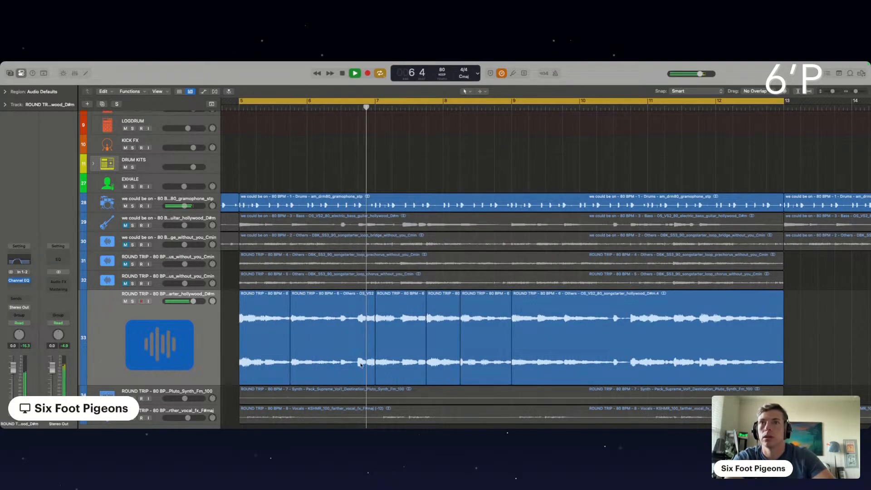
left_click(324, 108)
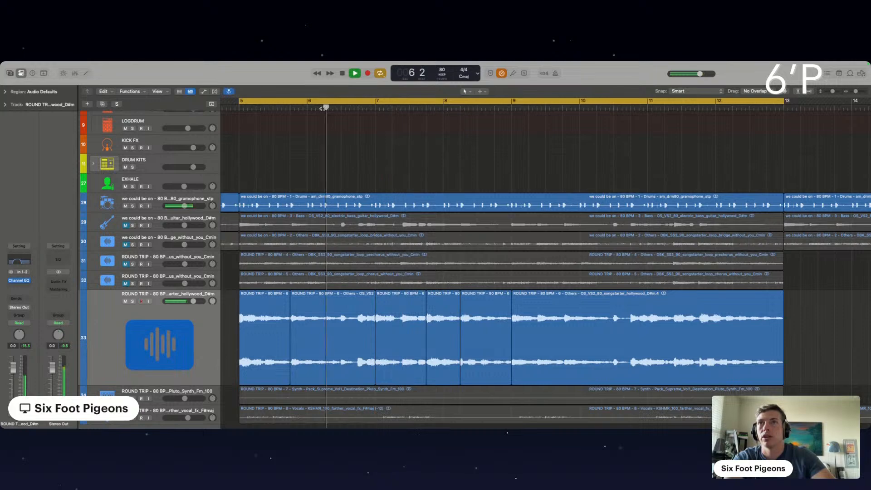
left_click(279, 108)
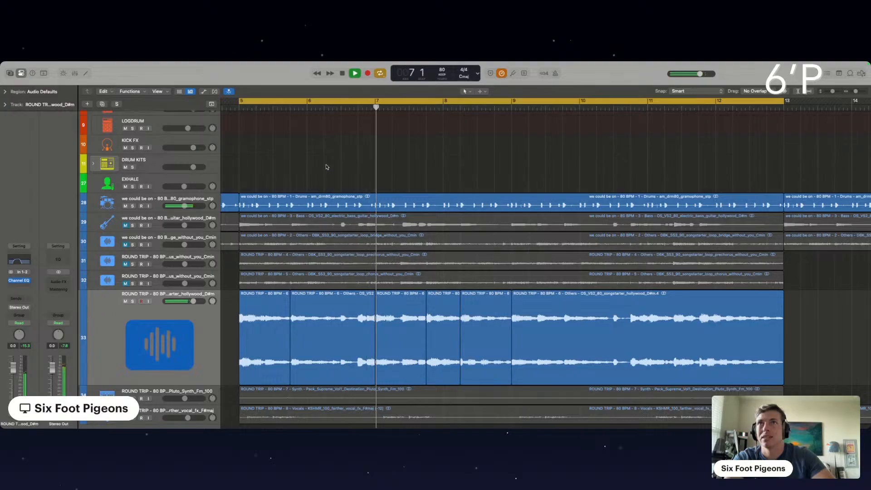
left_click(293, 108)
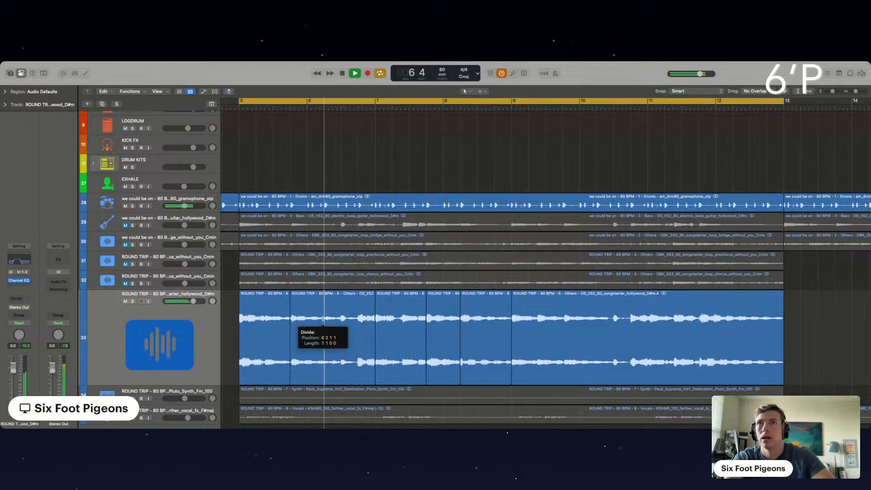
- Divide the songstarter_hollywood region starting at 5 4 at position 6 2 1 1 and time-stretch its first part to bar 7
left_click(324, 341)
left_click_drag(323, 341, 372, 317)
key("space")
key("space")
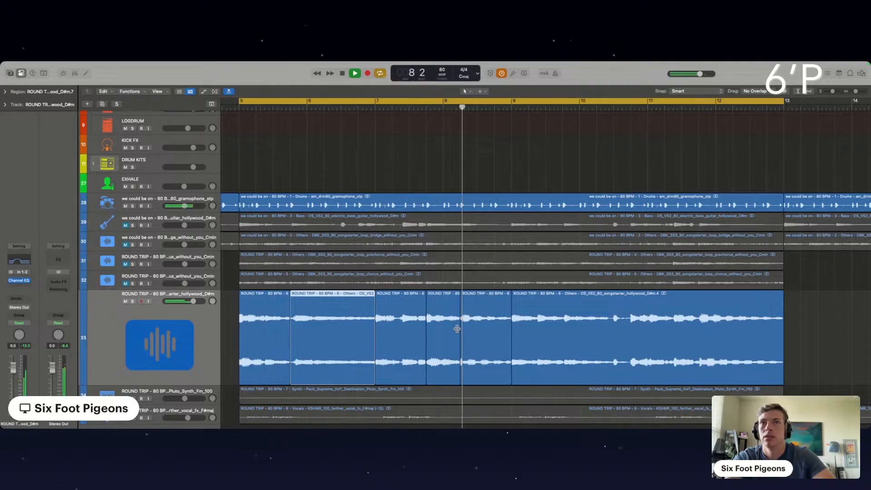
- Time-stretch the songstarter_hollywood region starting at 7 4 so that it ends at bar 9
left_click_drag(458, 329, 507, 335)
key("space")
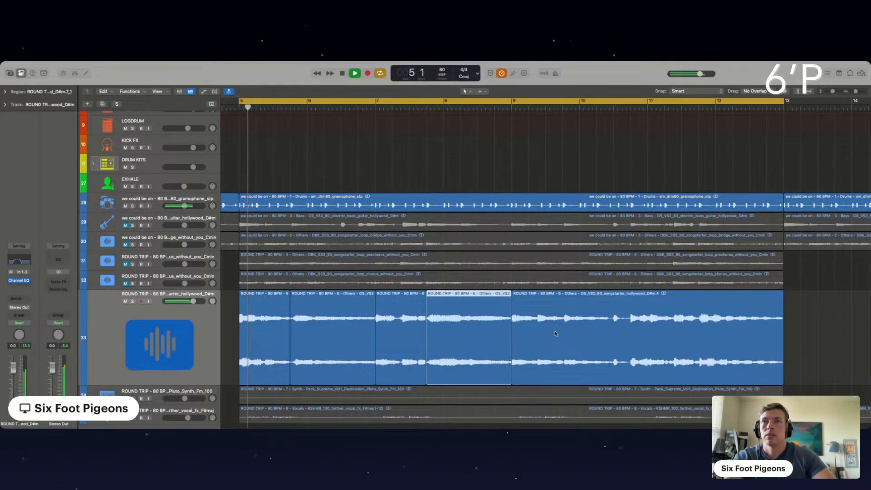
- Delete the songstarter_hollywood region after bar 9 and shorten the cycle range to bars 5 through 9
left_click(549, 334)
key("Delete")
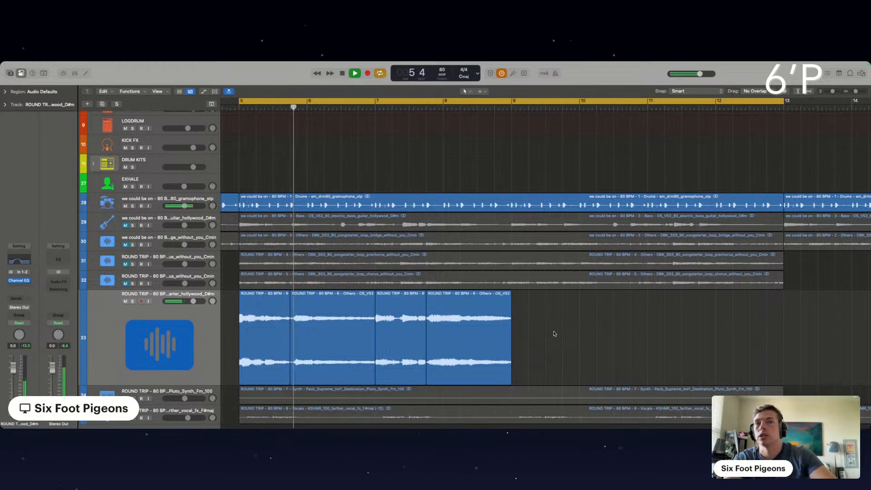
left_click_drag(787, 105, 512, 105)
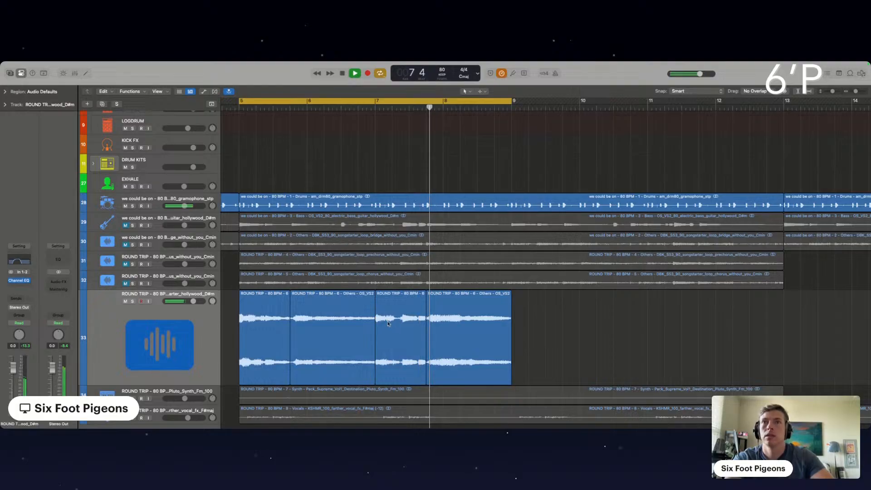
- Split the songstarter_hollywood region starting at bar 7 midway between 7 2 and 7 3, time-stretch its first part slightly longer and replay the result
scroll(454, 256, "up", 6)
scroll(454, 256, "down", 1)
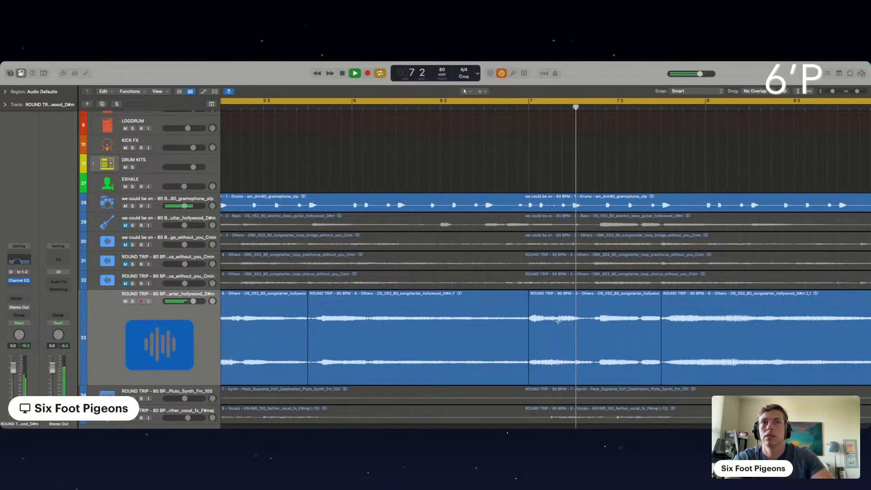
left_click(511, 108)
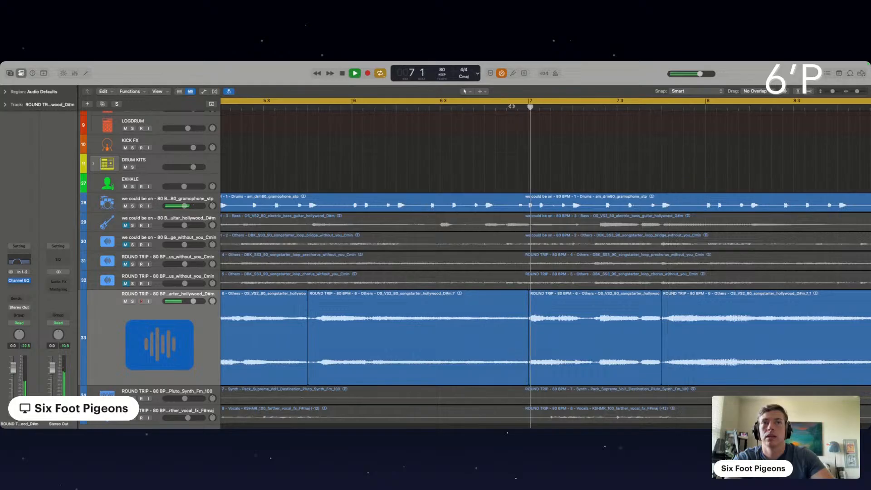
left_click(523, 108)
left_click(553, 320)
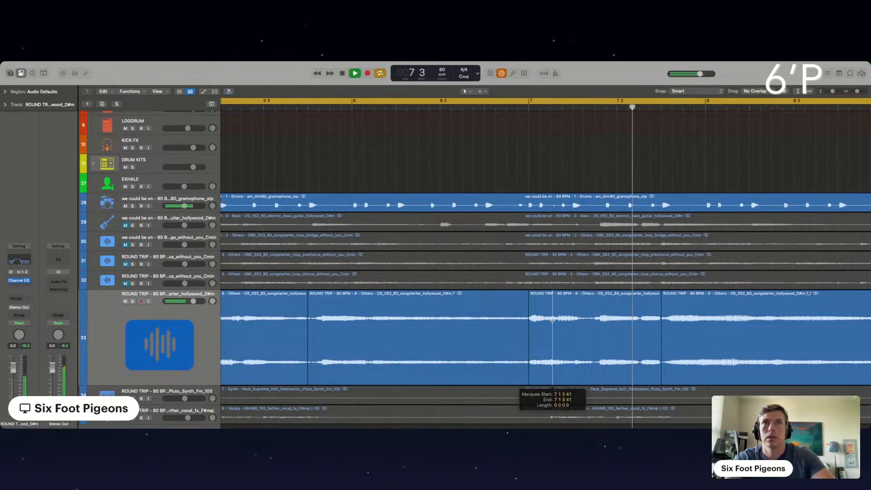
left_click_drag(552, 354, 592, 354)
left_click(513, 106)
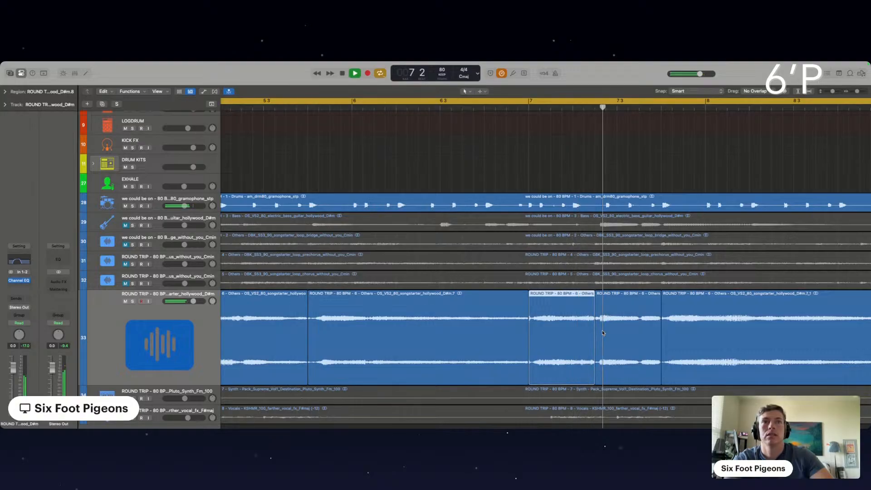
left_click_drag(592, 339, 598, 342)
left_click(503, 106)
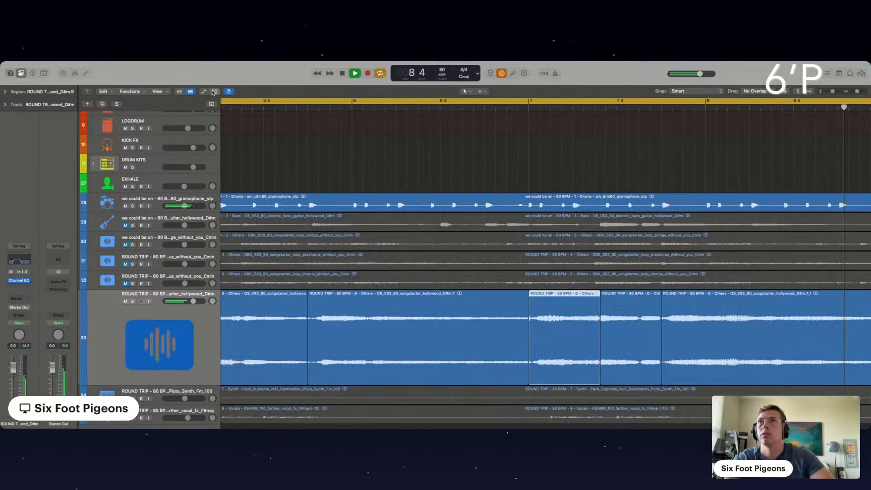
- Show flex editing and set the songstarter_hollywood track's flex mode to Polyphonic
key("super+f")
left_click(135, 311)
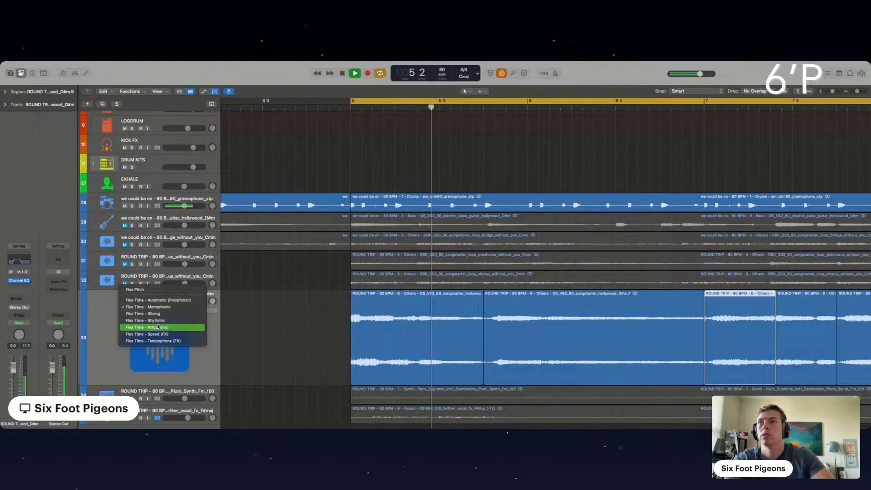
left_click(158, 327)
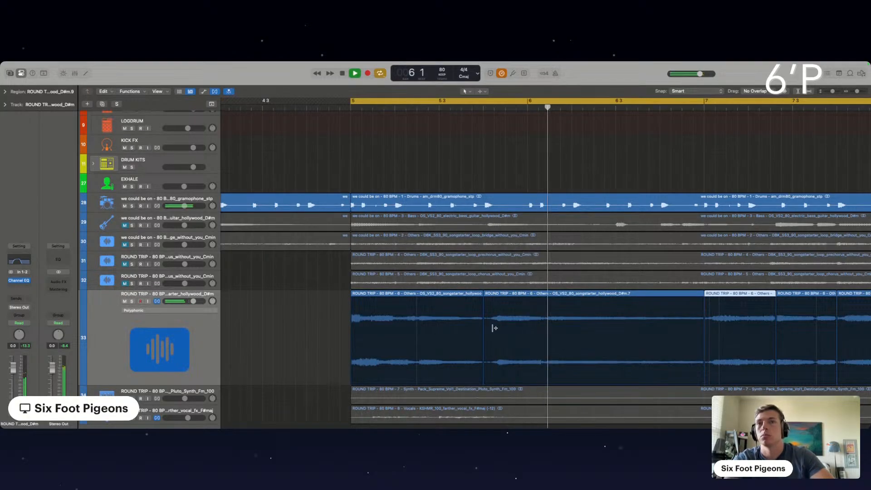
- Add a flex marker at the note onset just after 5 4 and pull it earlier, close to the region's start
scroll(494, 326, "up", 3)
scroll(494, 325, "up", 1)
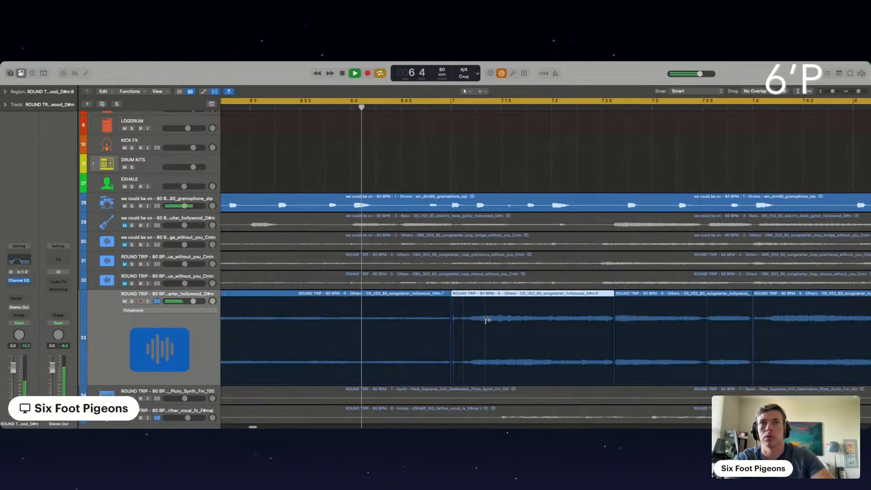
scroll(482, 320, "left", 10)
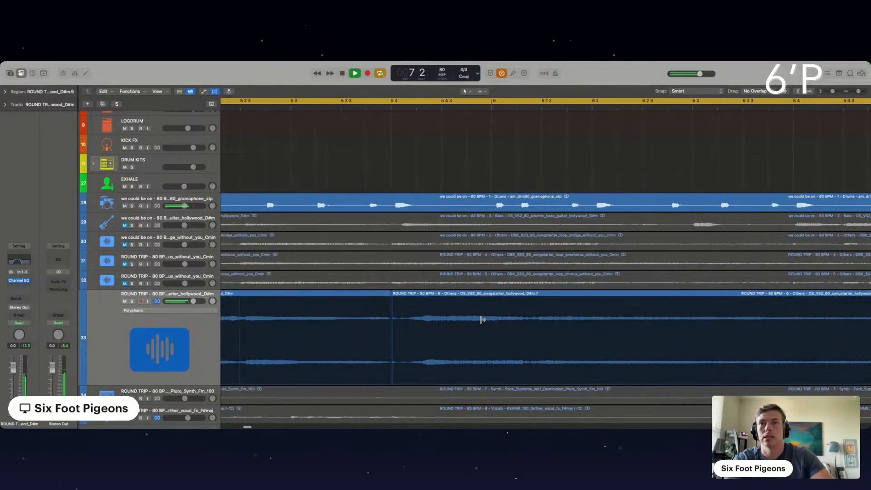
left_click(410, 319)
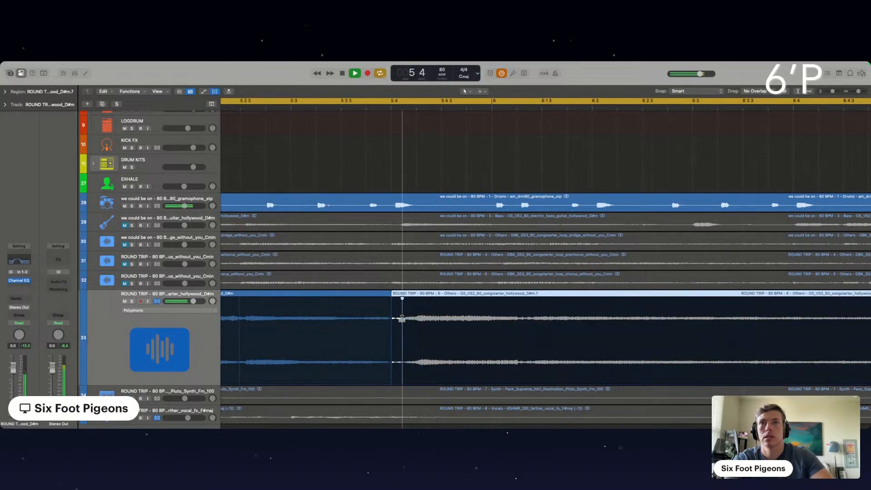
scroll(435, 327, "down", 5)
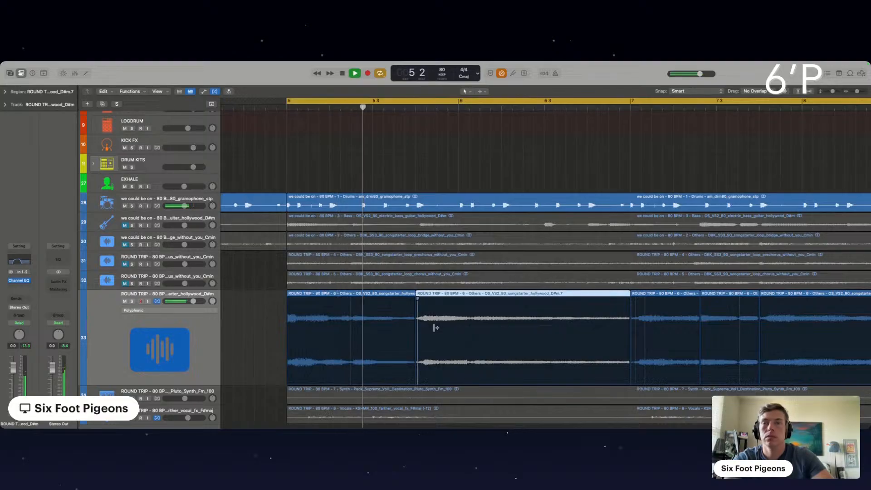
- Adjust the note onset just after bar 7 with flex markers near the start of the songstarter_hollywood region
scroll(436, 328, "up", 5)
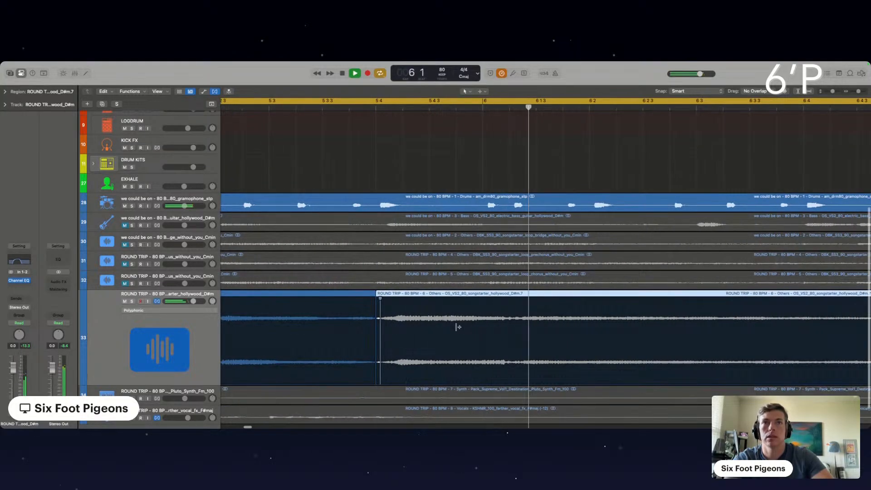
scroll(455, 327, "right", 5)
scroll(455, 326, "right", 5)
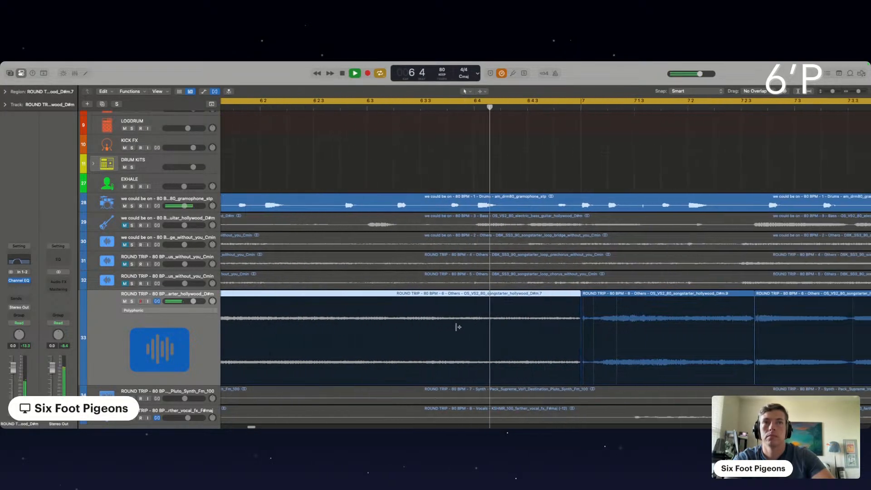
left_click(422, 322)
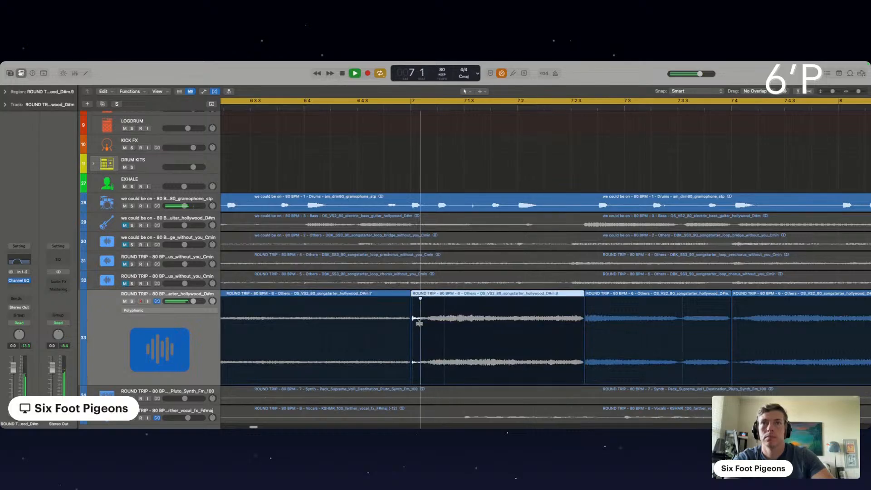
left_click_drag(417, 320, 436, 321)
scroll(539, 328, "down", 4)
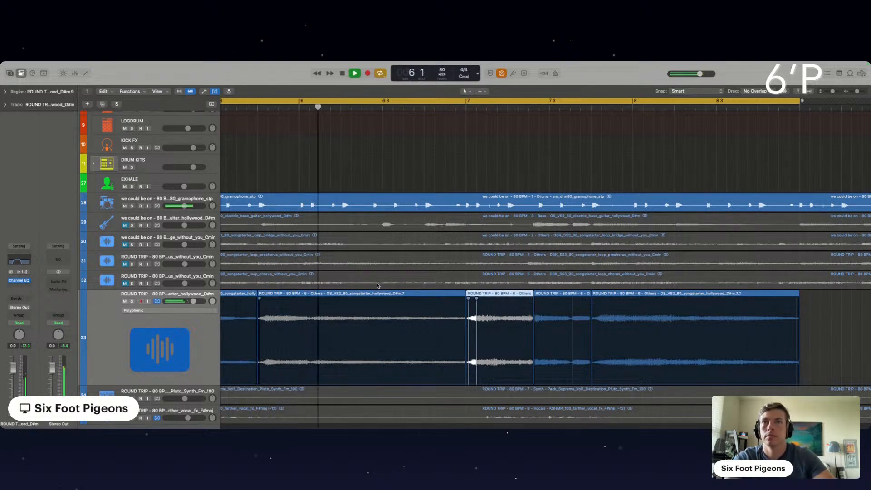
- Hide flex editing, select all five songstarter_hollywood regions and crossfade their joins with the Fade tool
scroll(378, 286, "down", 5)
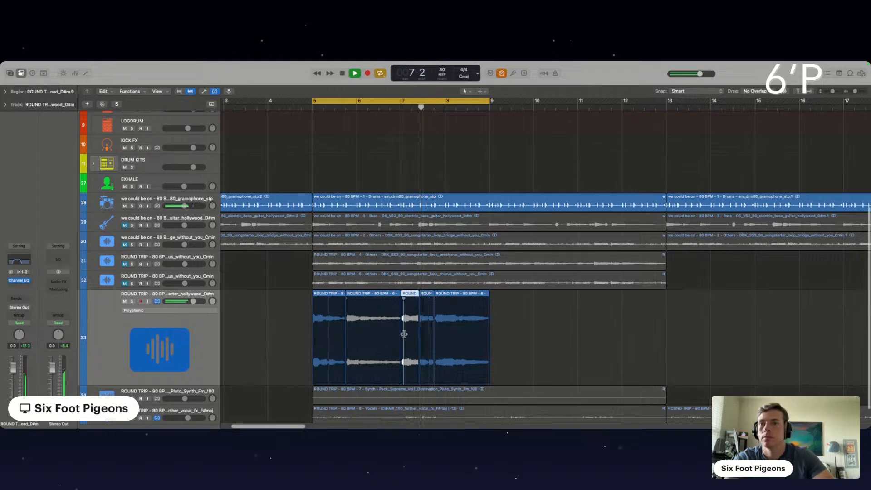
scroll(455, 331, "up", 4)
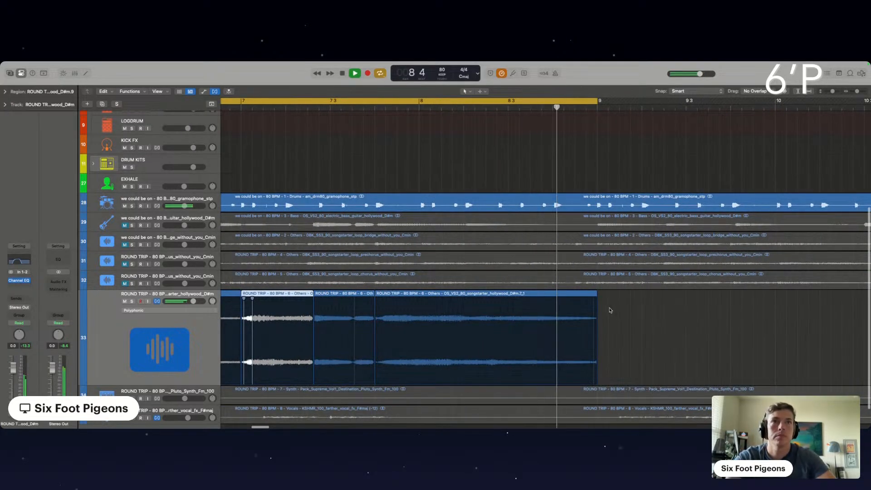
scroll(320, 337, "down", 3)
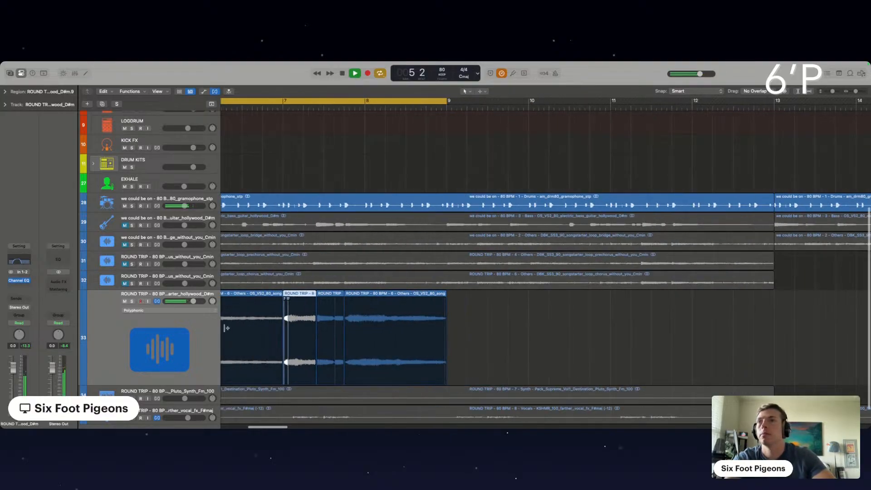
scroll(341, 319, "left", 5)
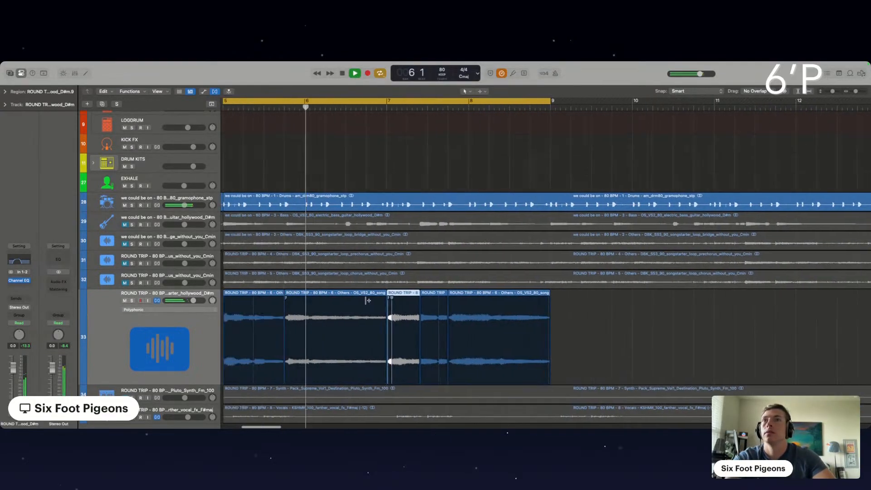
left_click_drag(235, 312, 680, 320)
left_click(482, 91)
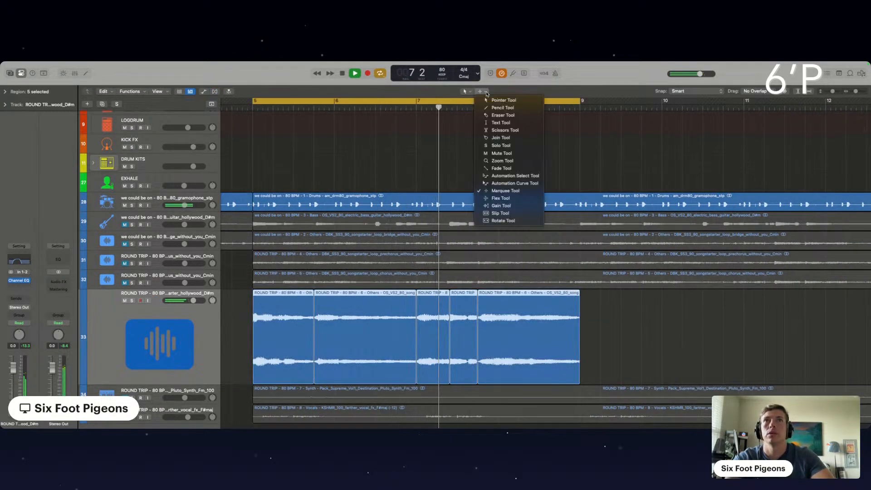
left_click(496, 168)
scroll(393, 294, "up", 5)
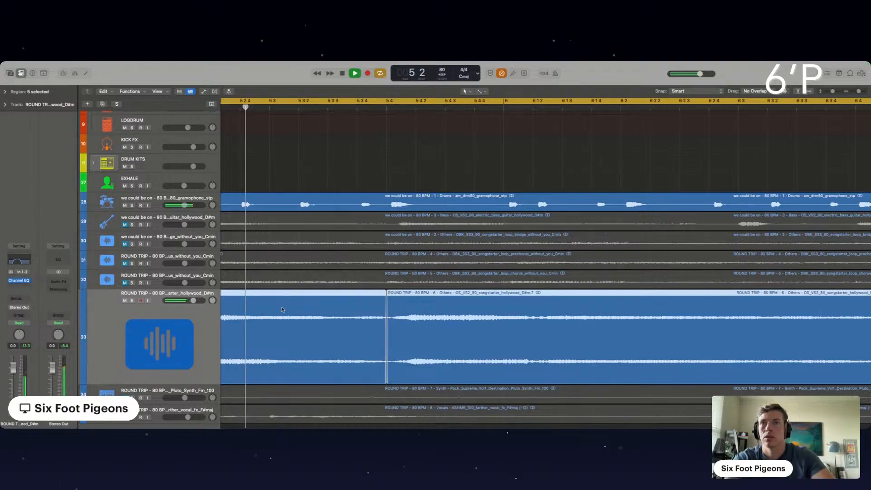
- Add a very short fade-in to the songstarter_hollywood audio at bar 5 and a very short fade-out at bar 9
scroll(281, 309, "up", 5)
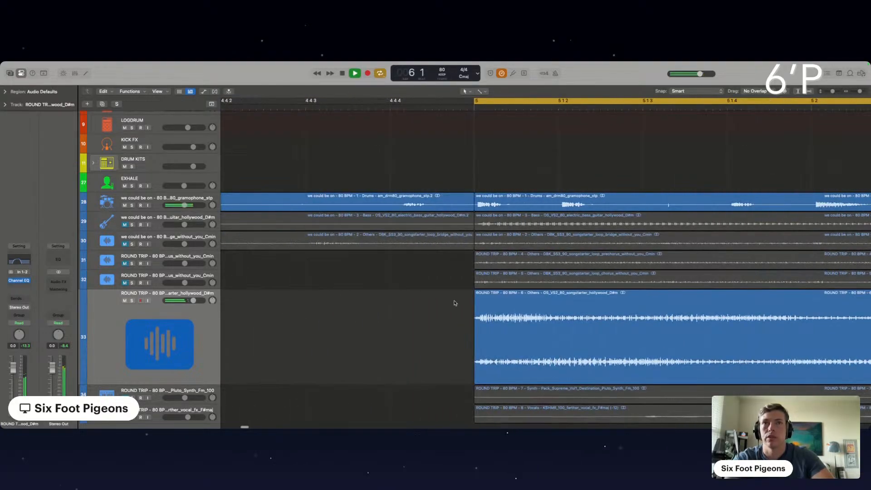
left_click(475, 292)
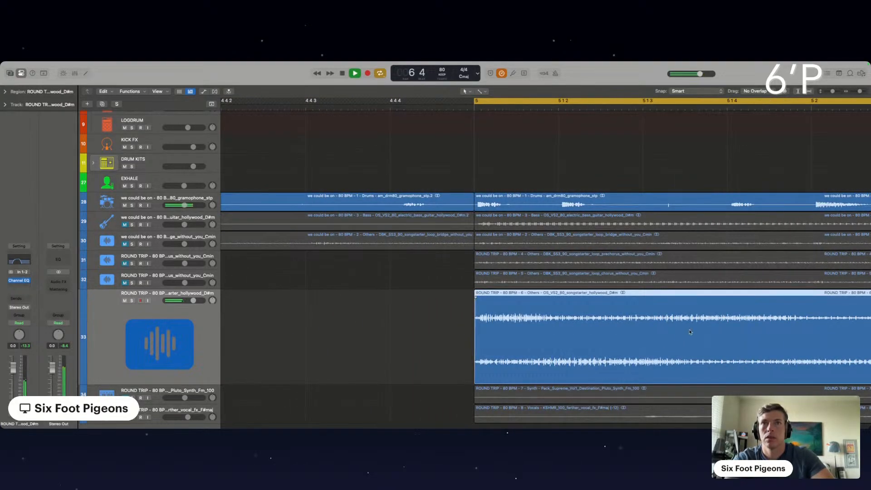
scroll(687, 330, "right", 10)
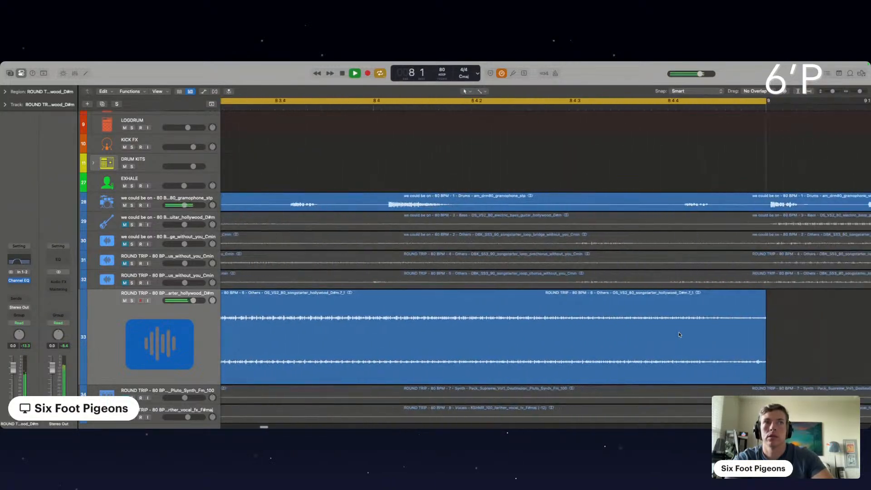
scroll(681, 327, "right", 2)
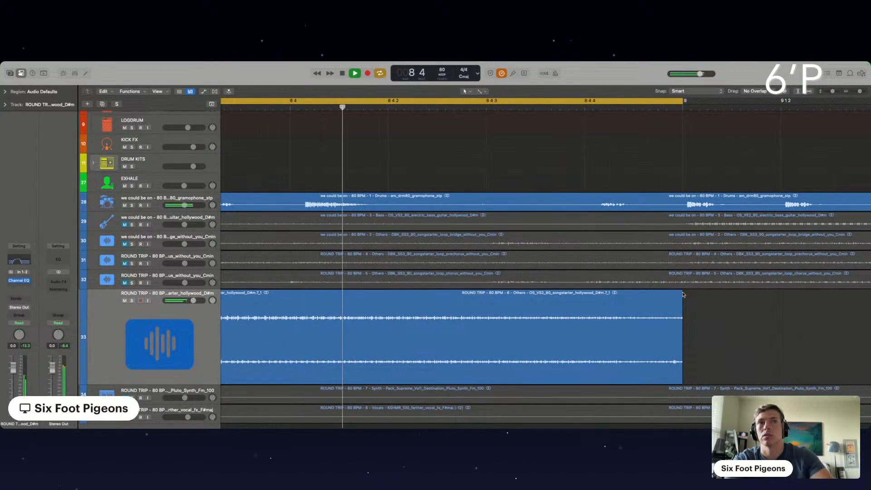
left_click(681, 293)
left_click(712, 329)
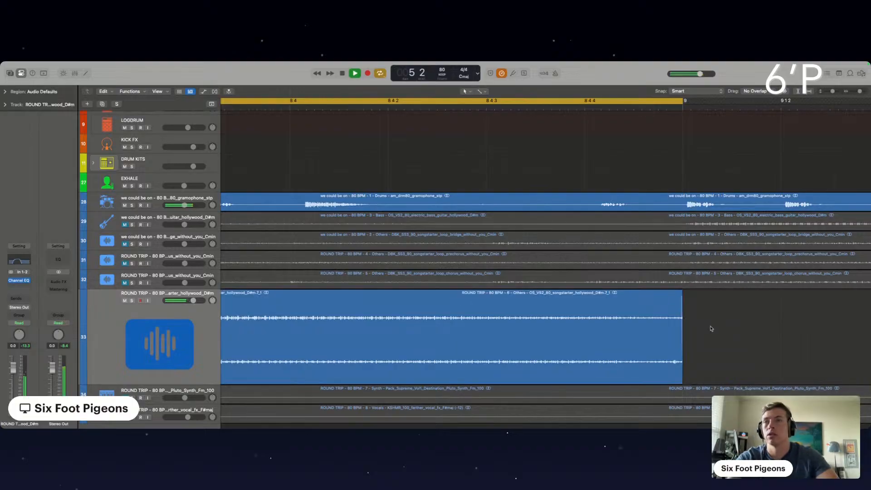
- Insert the Soundtoys FilterFreak1 plug-in after the Channel EQ on the songstarter_hollywood track
scroll(504, 300, "left", 9)
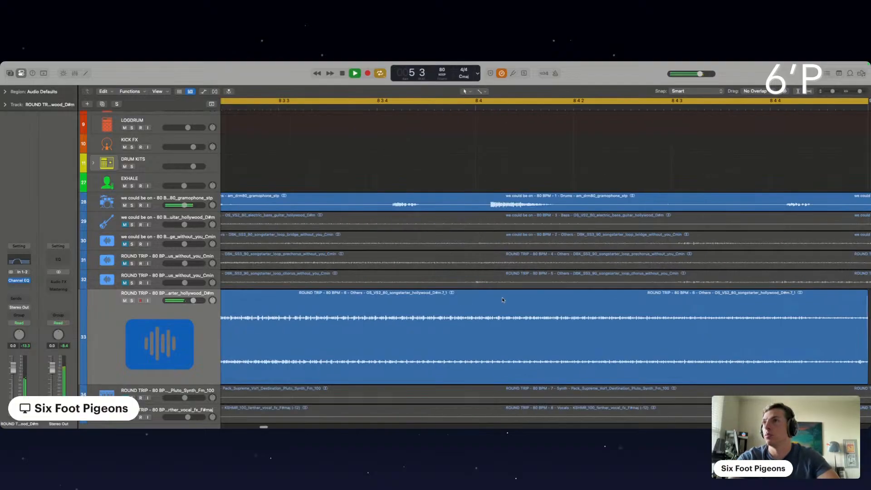
left_click(16, 287)
mouse_move(27, 424)
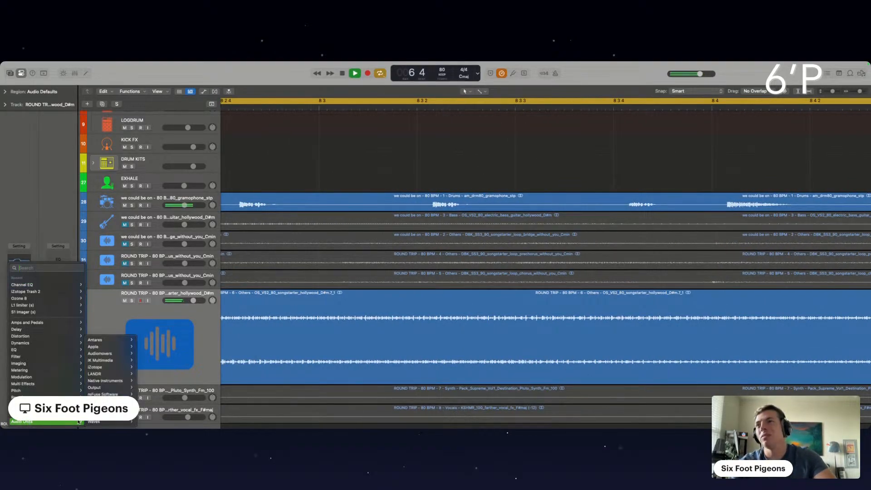
mouse_move(114, 421)
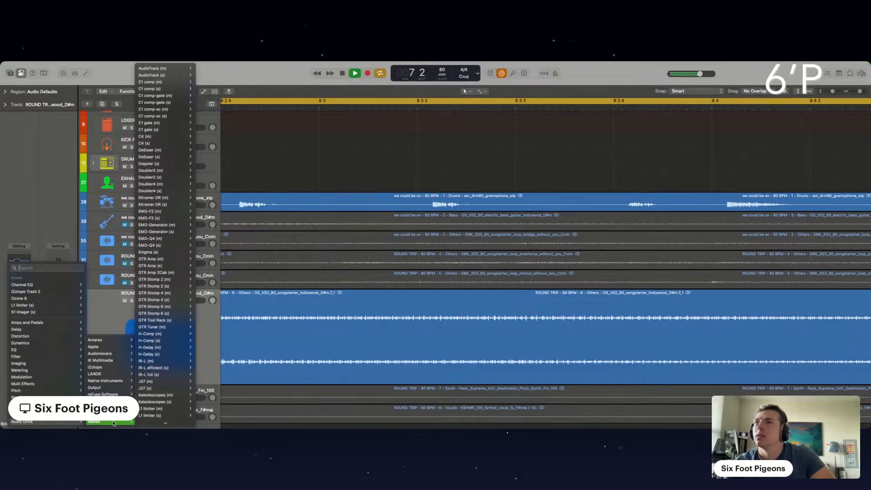
mouse_move(108, 401)
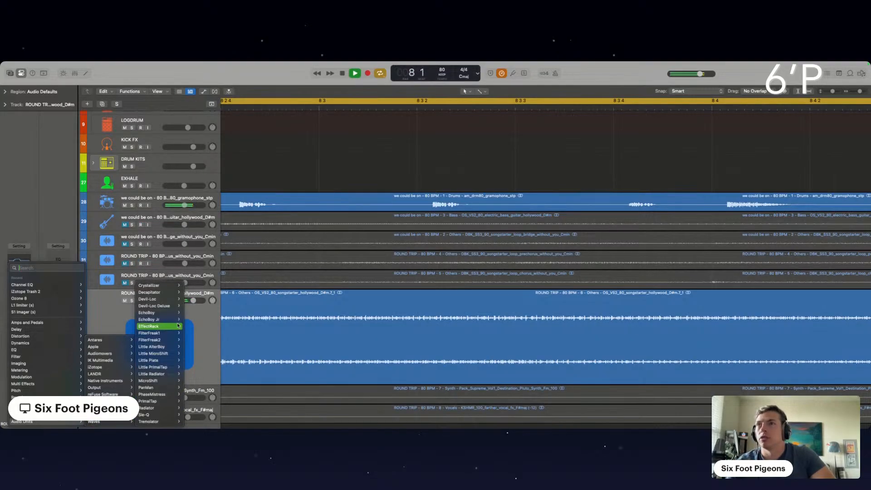
left_click(174, 333)
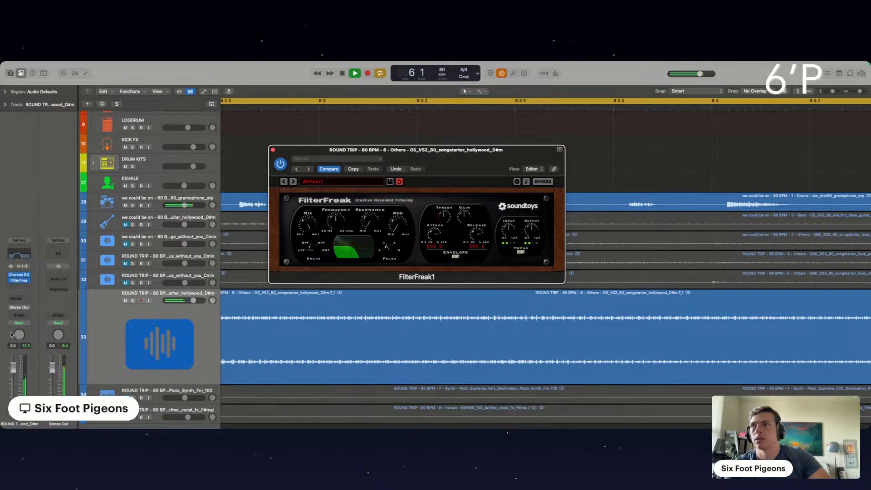
- Insert the Soundtoys Little Radiator plug-in after FilterFreak1 on the songstarter_hollywood track
left_click(19, 286)
mouse_move(32, 425)
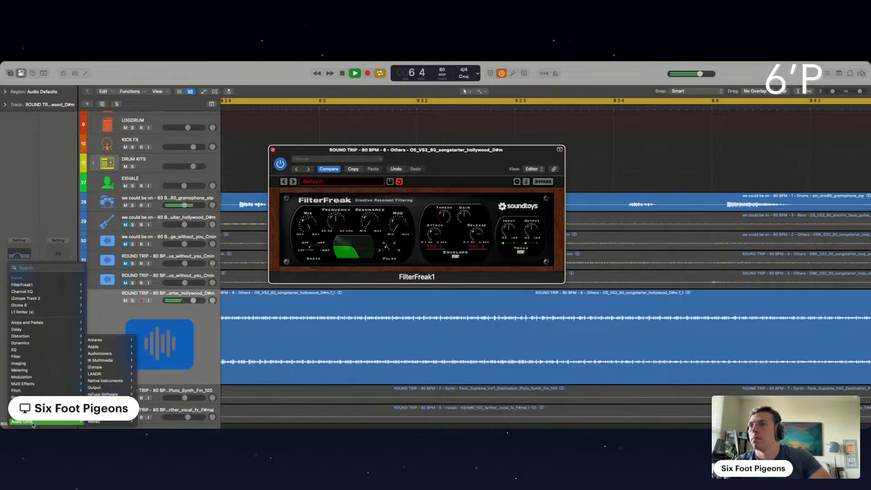
mouse_move(109, 401)
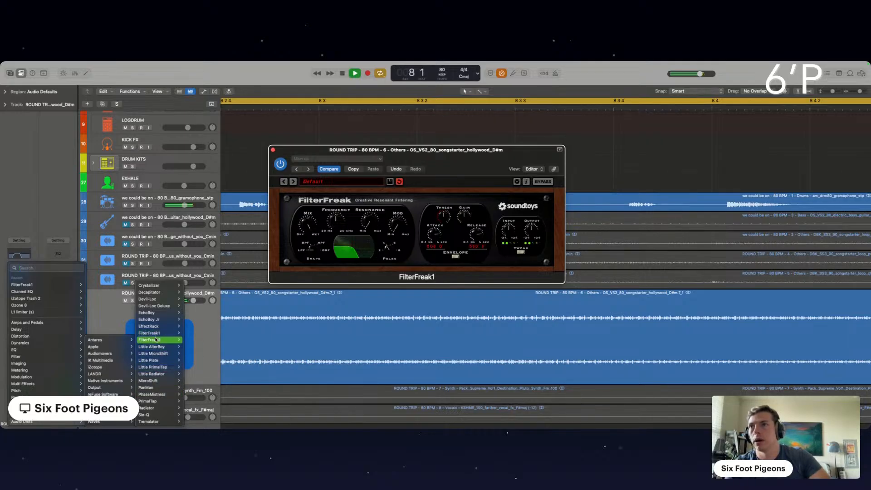
left_click(155, 375)
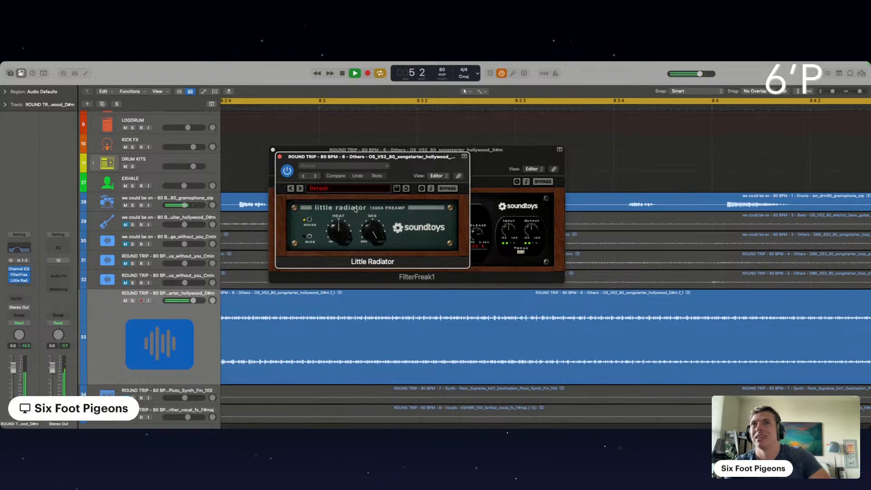
- Switch off Little Radiator's noise and step through its presets to Bass Box
left_click(309, 220)
left_click(300, 189)
left_click(300, 188)
left_click(300, 189)
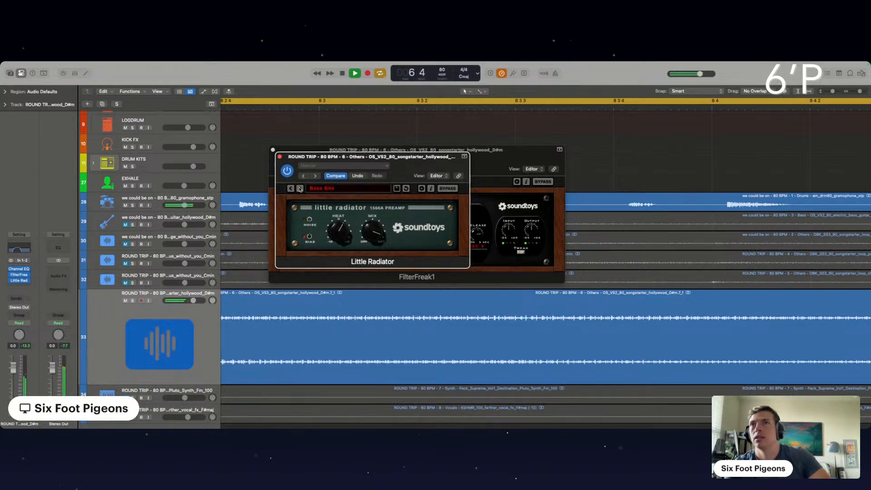
- Mute the gramophone_stp drum track, step Little Radiator's presets on to Luke Warm and fine-tune its Heat
left_click(125, 205)
left_click(299, 189)
left_click(300, 189)
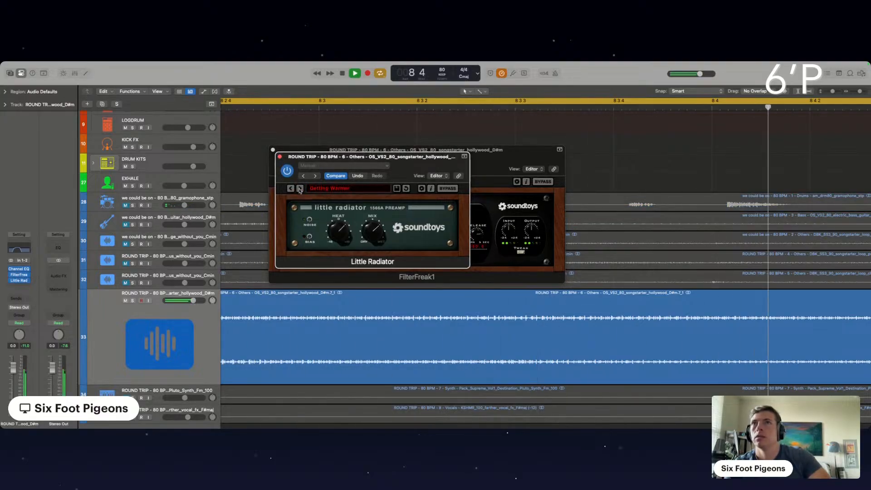
left_click_drag(339, 229, 338, 239)
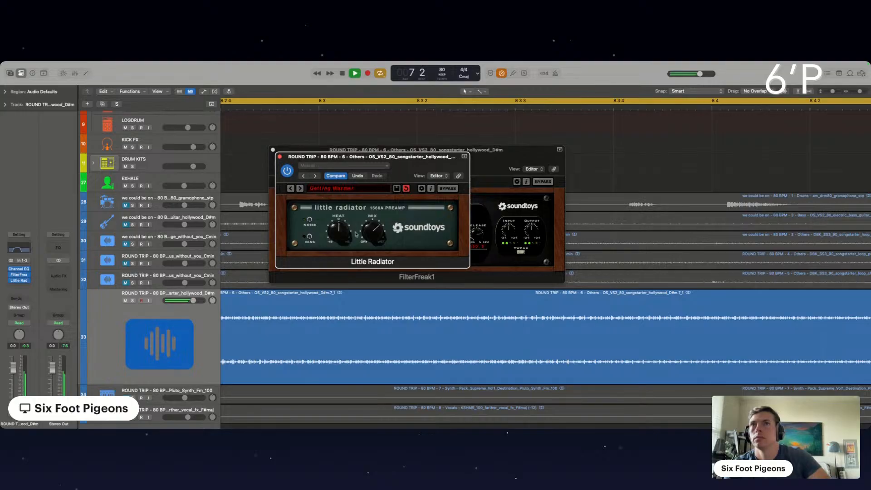
left_click_drag(374, 213, 376, 237)
left_click(300, 188)
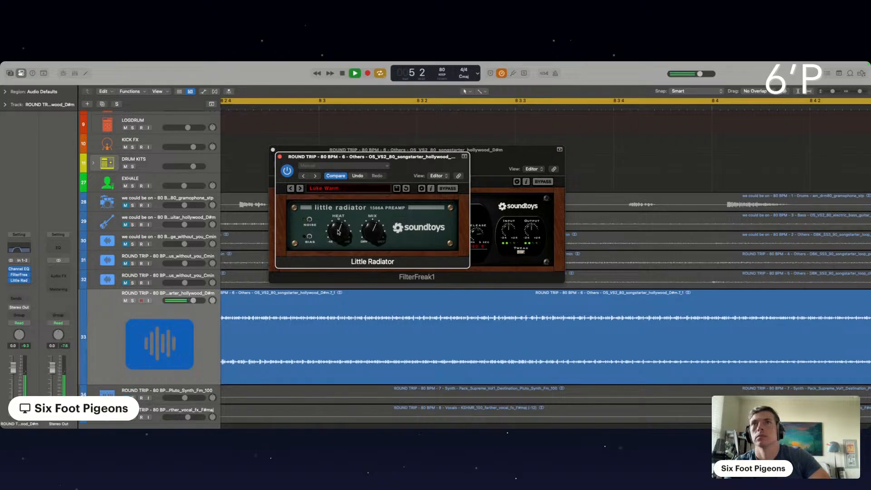
left_click_drag(330, 226, 332, 219)
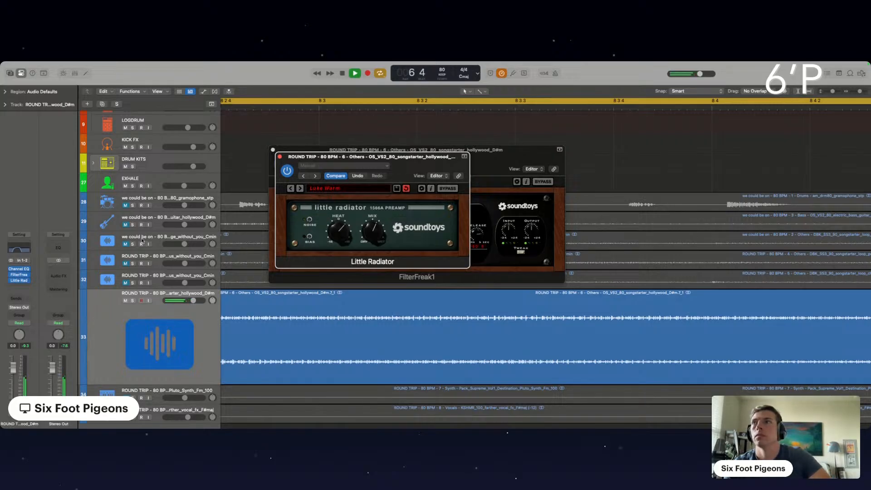
- Insert the Waves S1 Imager (s) plug-in after Little Radiator on the songstarter_hollywood track
left_click(19, 285)
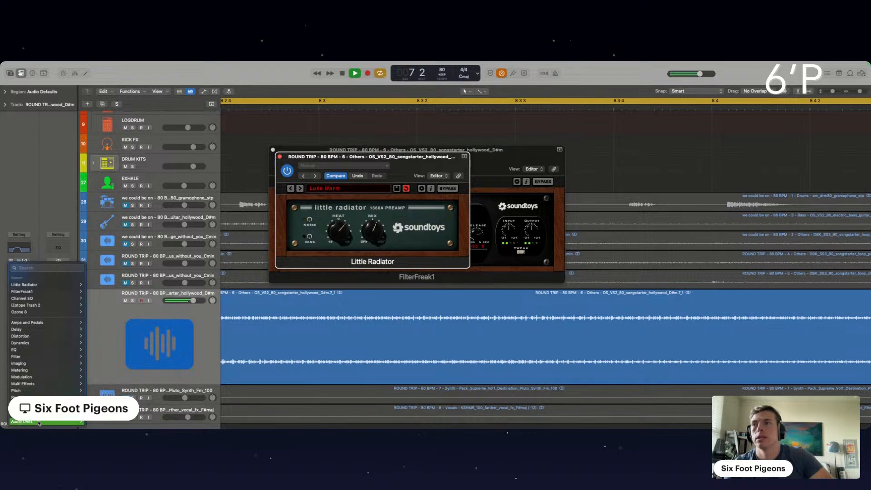
mouse_move(106, 424)
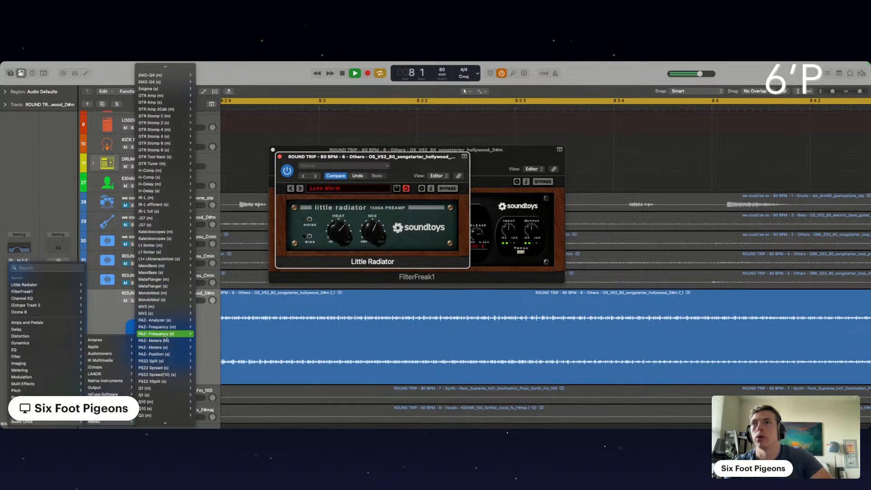
scroll(164, 245, "down", 10)
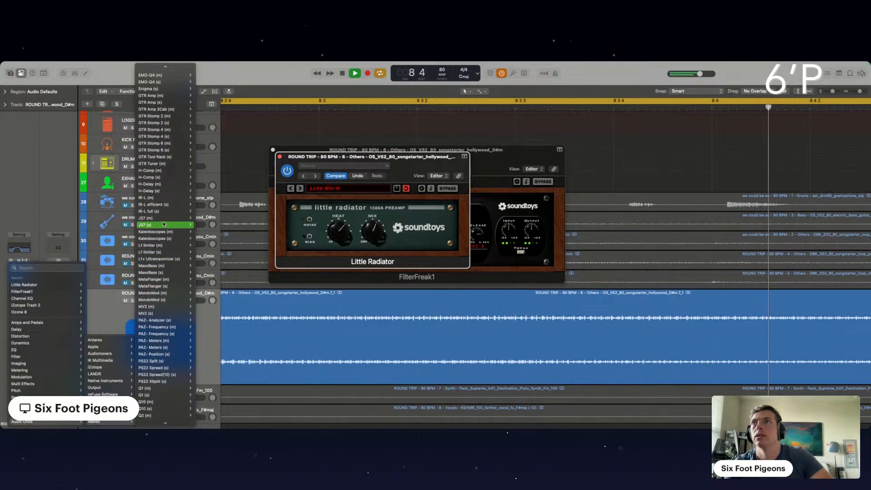
scroll(164, 224, "down", 5)
left_click(163, 211)
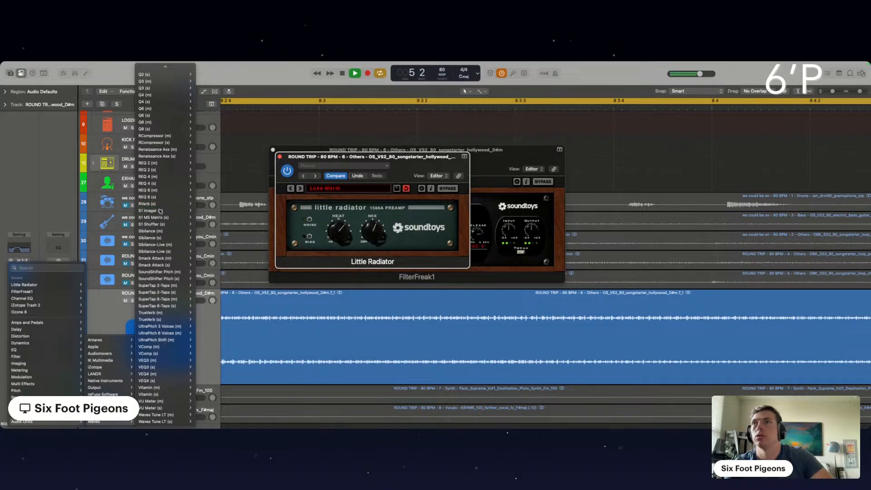
- Narrow the loop's stereo width in S1 Imager and close all open plug-in windows
left_click_drag(319, 244, 314, 345)
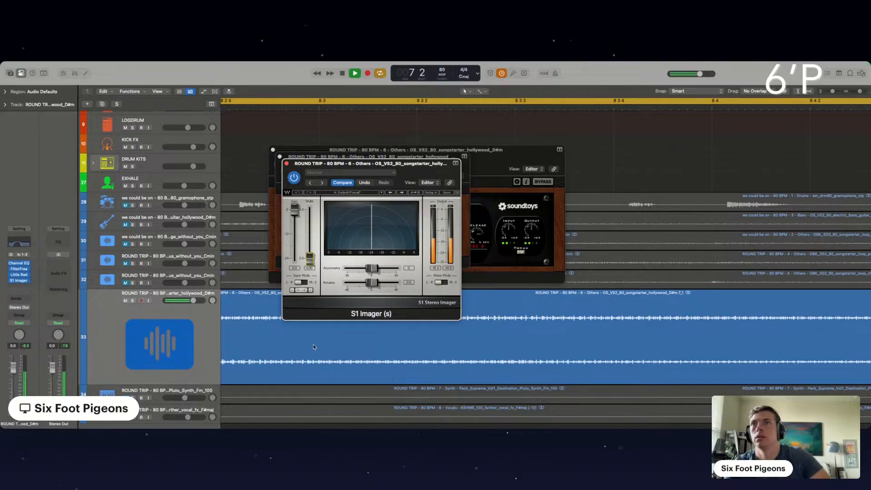
left_click_drag(313, 346, 311, 279)
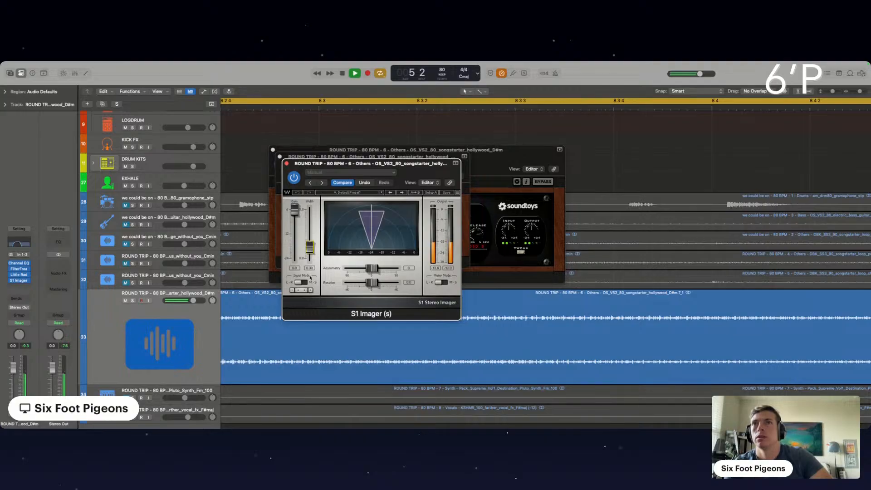
left_click(286, 163)
left_click(280, 157)
left_click(273, 149)
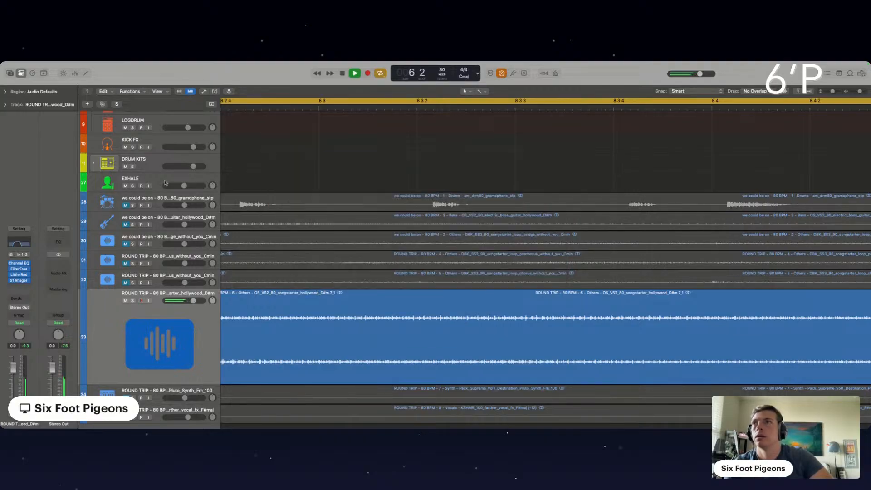
- Unmute the gramophone_stp drum track and insert iZotope Trash 2 in stereo after S1 Imager on the songstarter_hollywood track
left_click(126, 205)
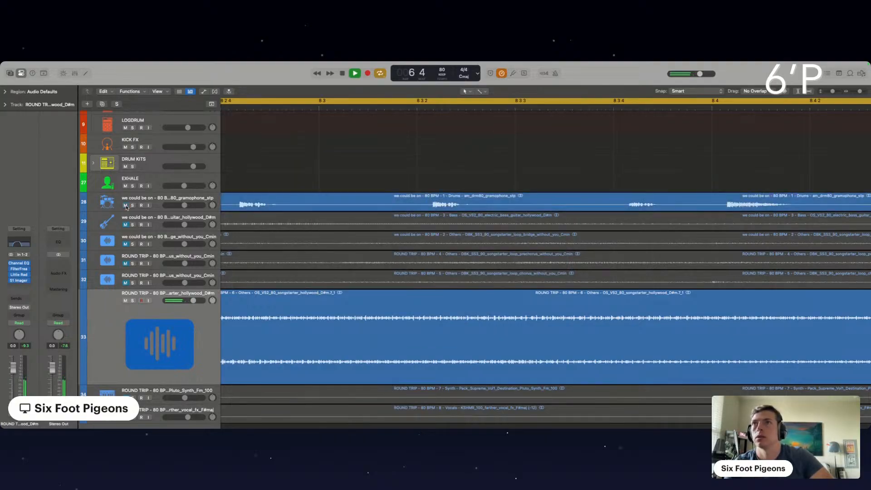
left_click(20, 287)
mouse_move(77, 312)
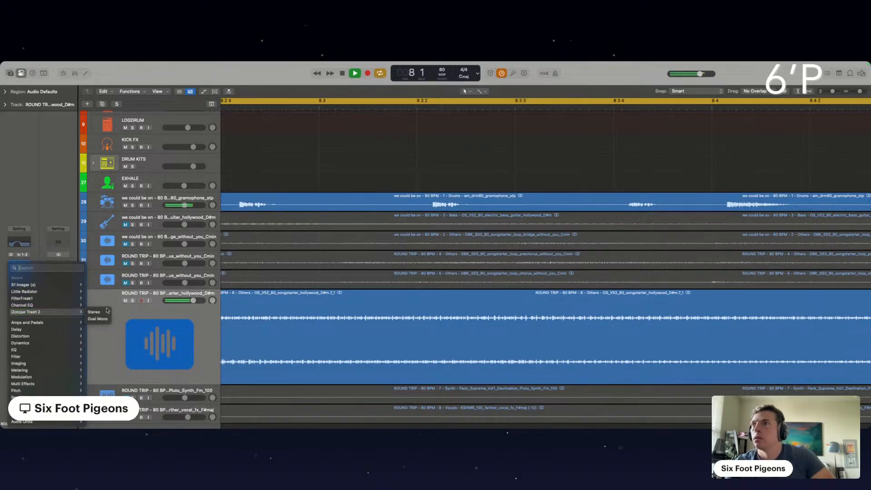
left_click(103, 312)
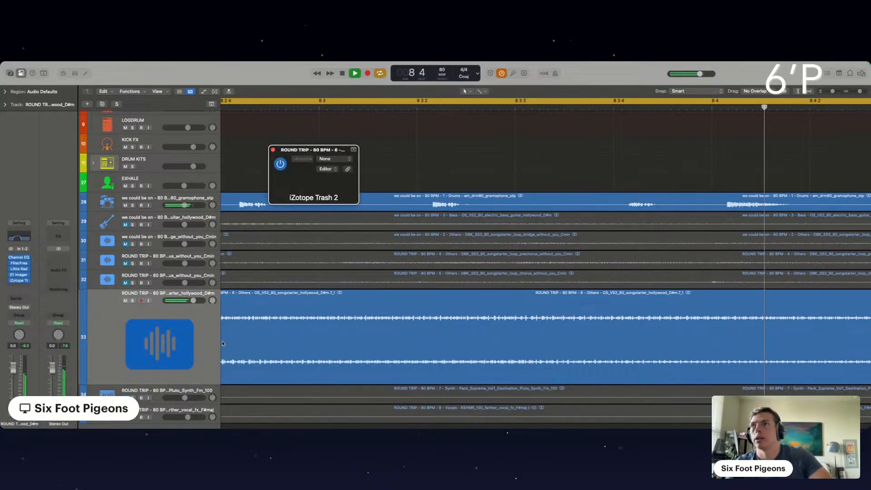
- Choose Delicate Harmonics as Trash 2's stage 1 distortion type and raise the input gain to +2.7 dB
left_click(310, 316)
left_click(303, 272)
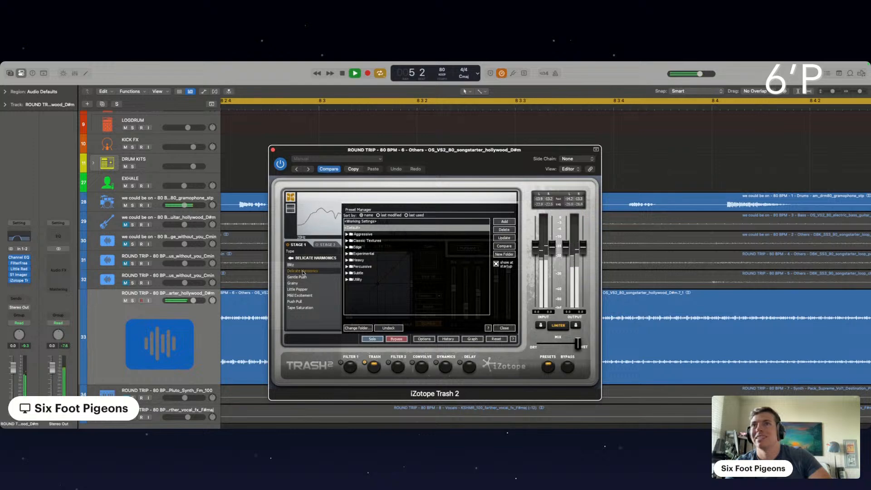
left_click_drag(539, 247, 539, 241)
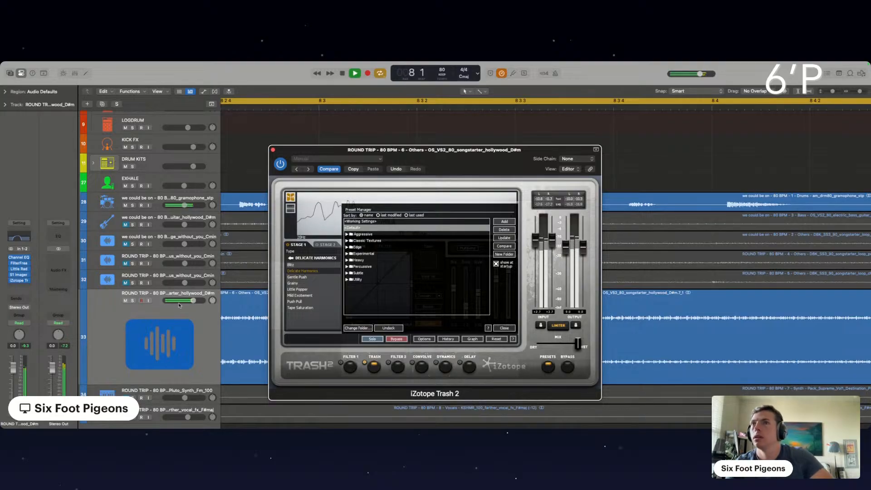
- Switch Little Radiator back to the Getting Warmer preset, lower its Mix, and close both plug-in windows
left_click(19, 269)
left_click(291, 188)
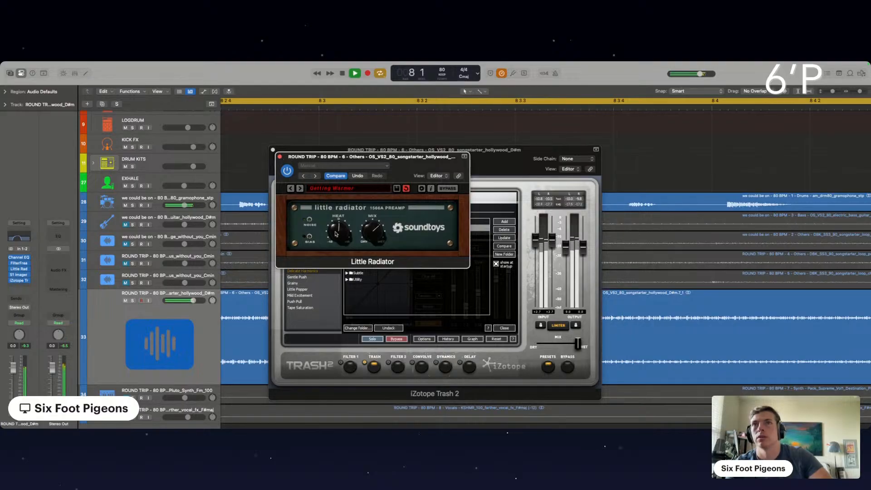
left_click_drag(370, 232, 367, 250)
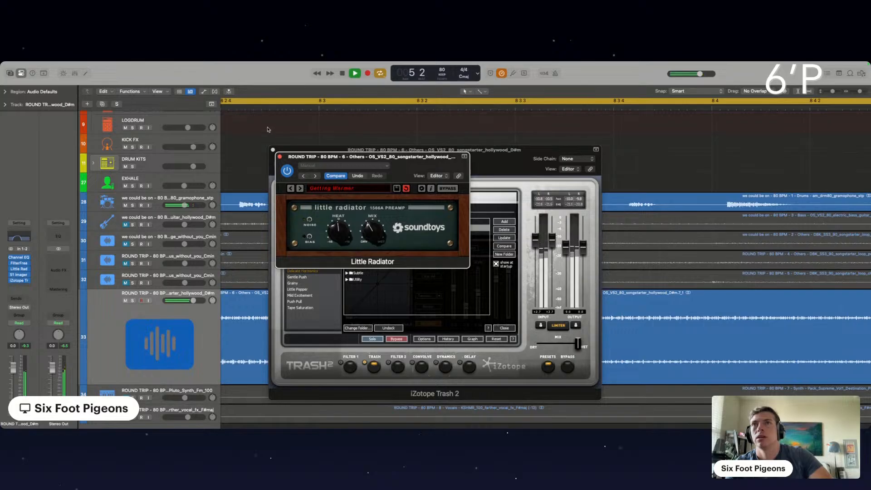
left_click(279, 157)
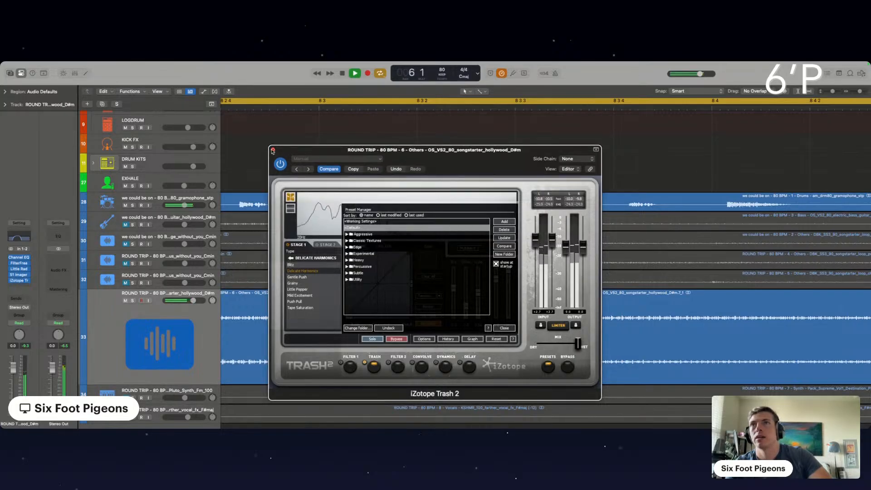
left_click(272, 149)
- Insert the Waves RCompressor (s) plug-in between S1 Imager and Trash 2 on the songstarter_hollywood track and open its editor
left_click(19, 280)
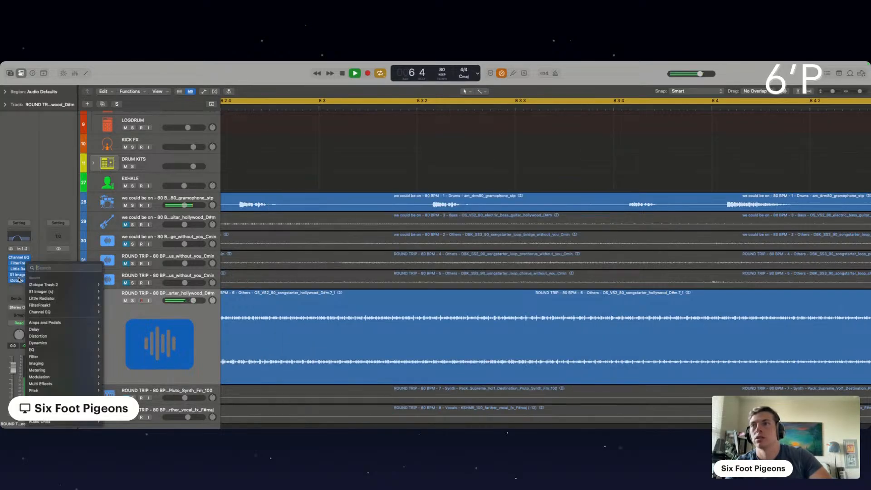
mouse_move(50, 422)
mouse_move(117, 422)
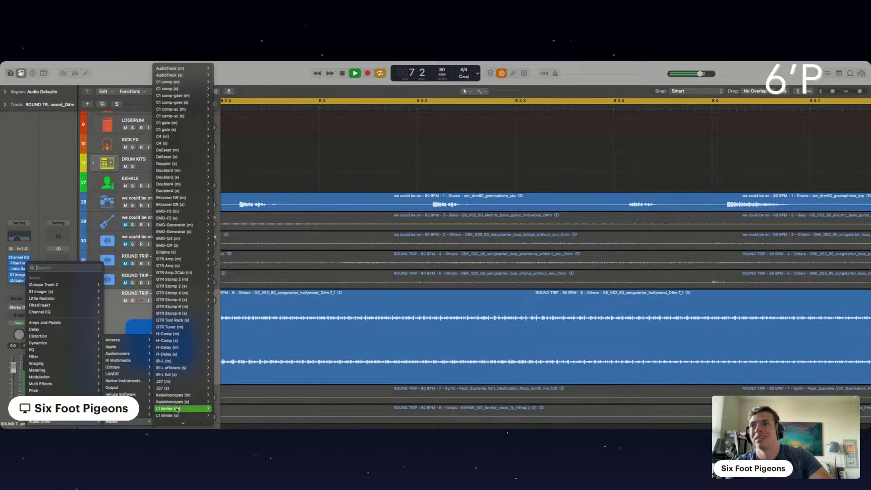
scroll(177, 408, "down", 5)
scroll(177, 408, "down", 8)
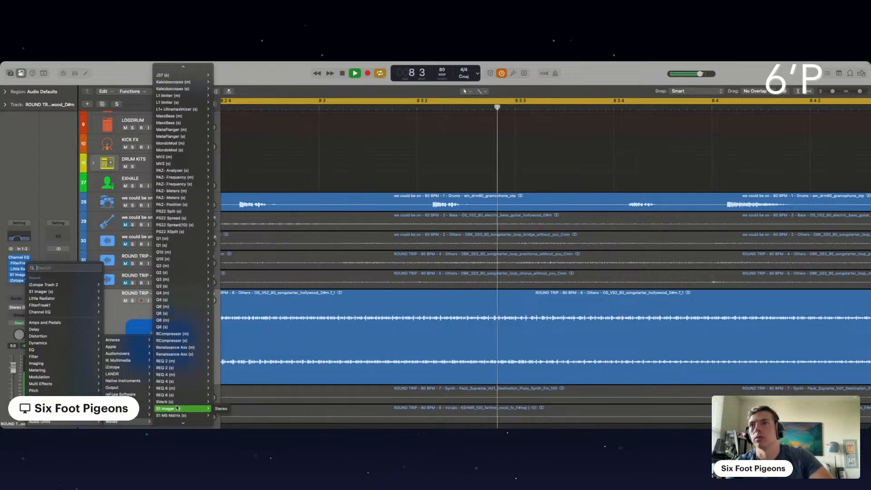
left_click(175, 345)
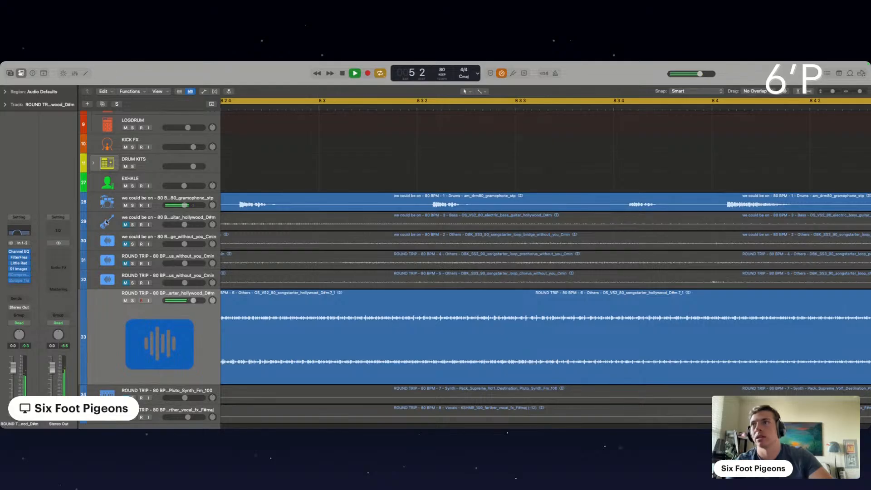
left_click(20, 276)
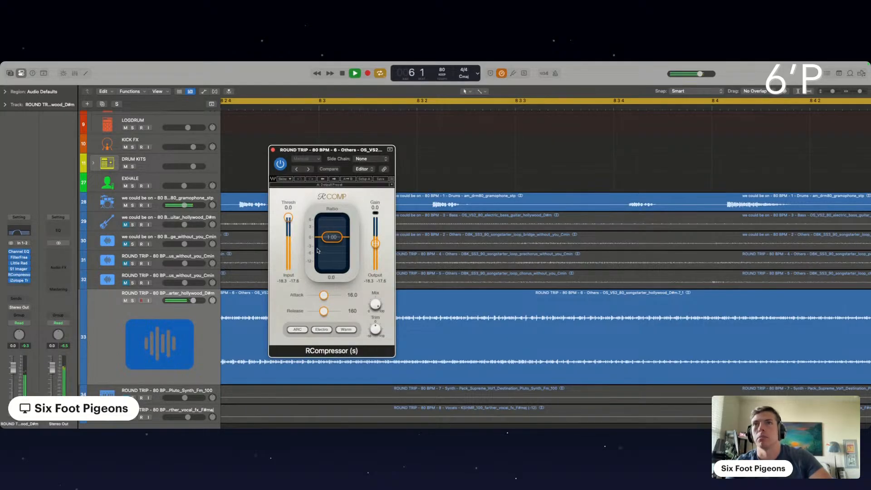
- Set RCompressor's threshold to about -26.6, gain to 1.0 and attack to 10.6, and raise the ratio
left_click_drag(289, 221, 291, 291)
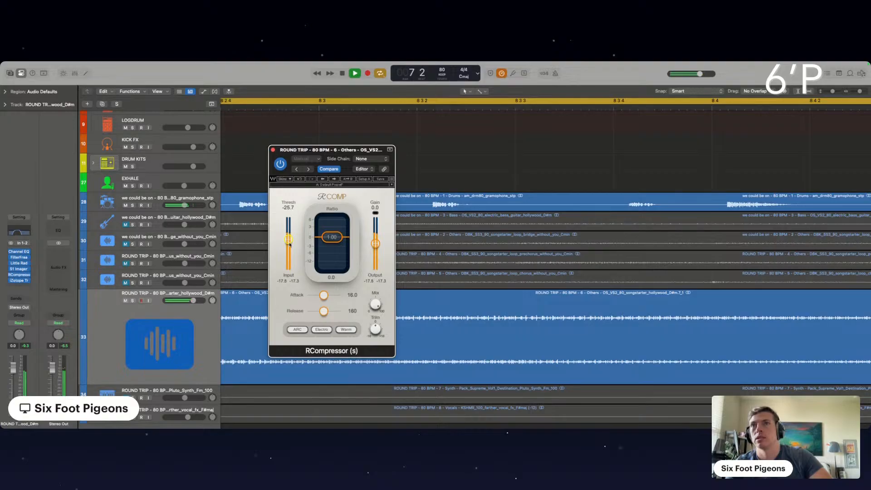
left_click_drag(324, 234, 327, 274)
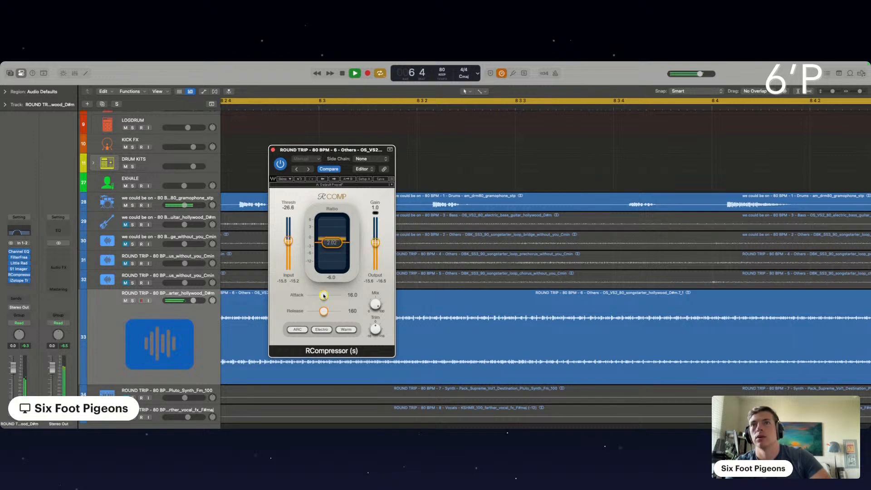
left_click_drag(320, 295, 314, 296)
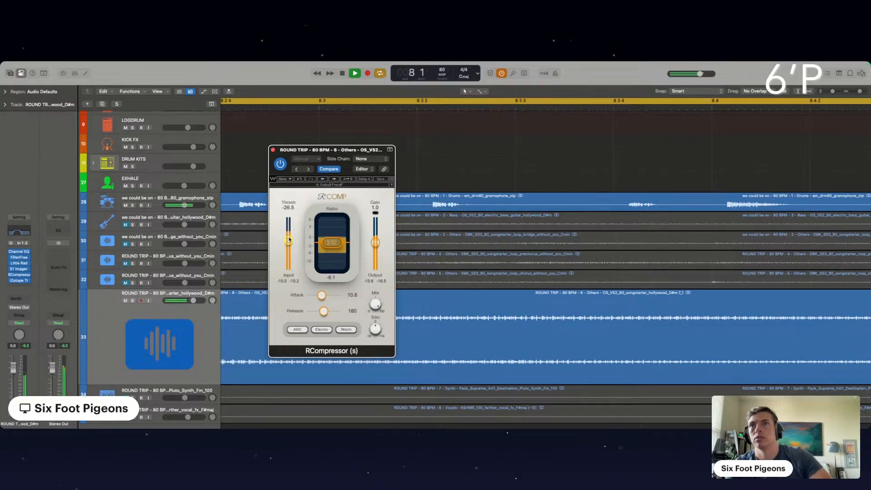
- Fine-tune RCompressor's threshold to -26.2, raise the ratio slightly further, and close the plug-in
left_click_drag(288, 233, 289, 222)
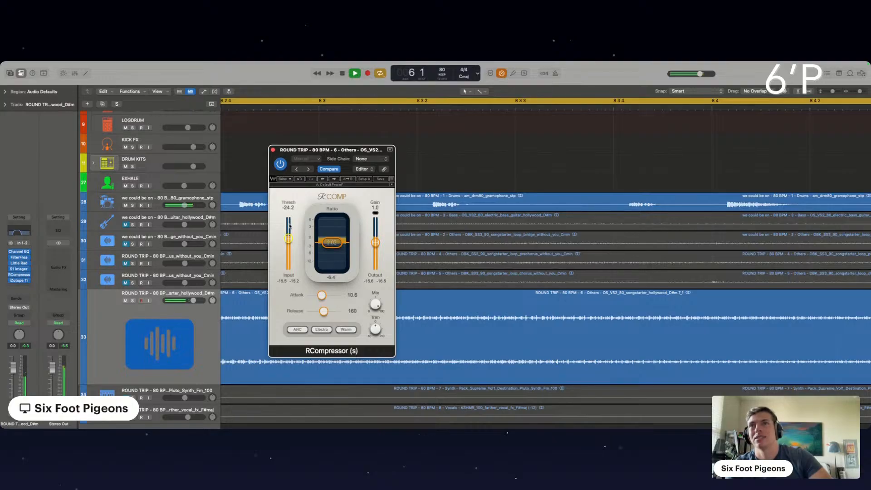
left_click_drag(288, 230, 288, 234)
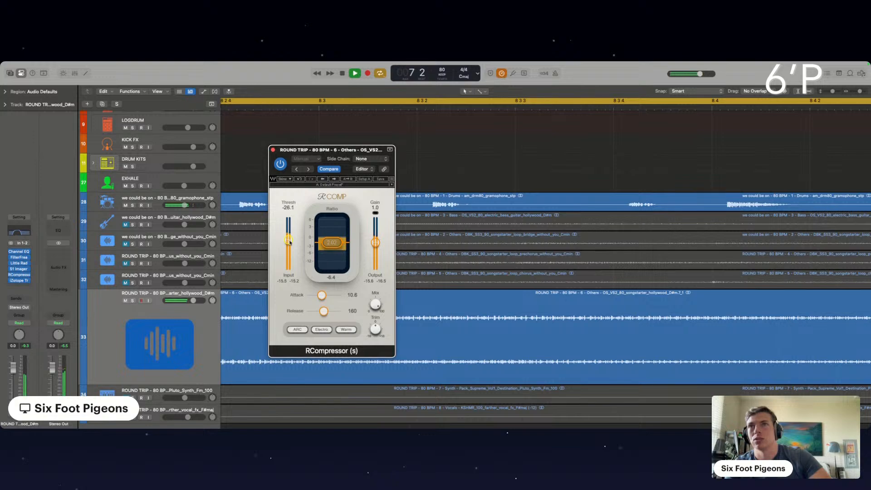
left_click_drag(331, 247, 330, 259)
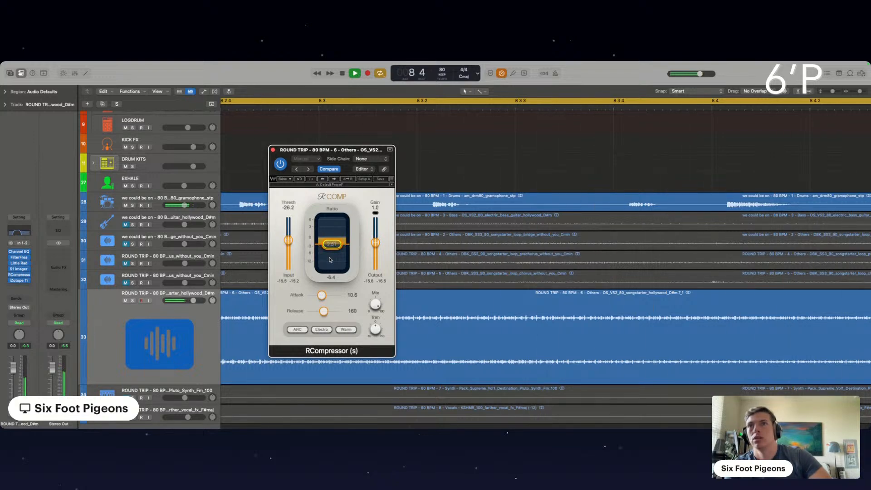
left_click(273, 150)
- Move S1 Imager to the end of the songstarter_hollywood effect chain, after Trash 2, and close its window
mouse_move(20, 271)
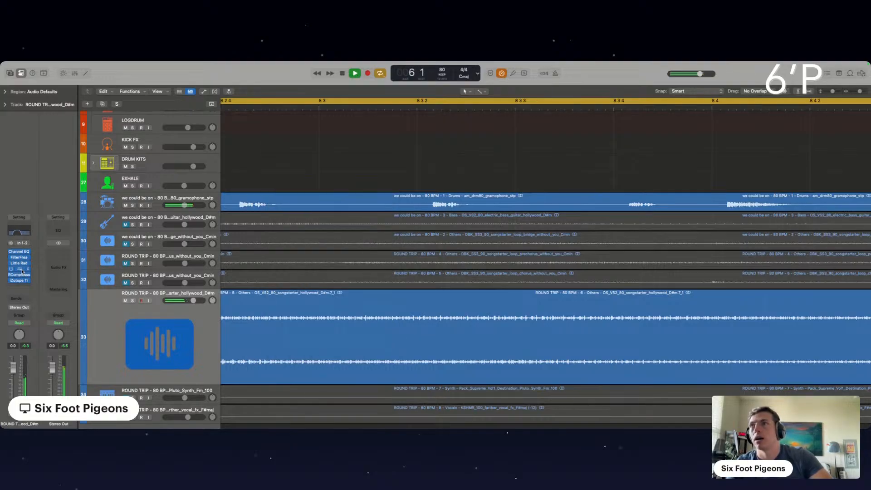
left_click_drag(20, 270, 22, 287)
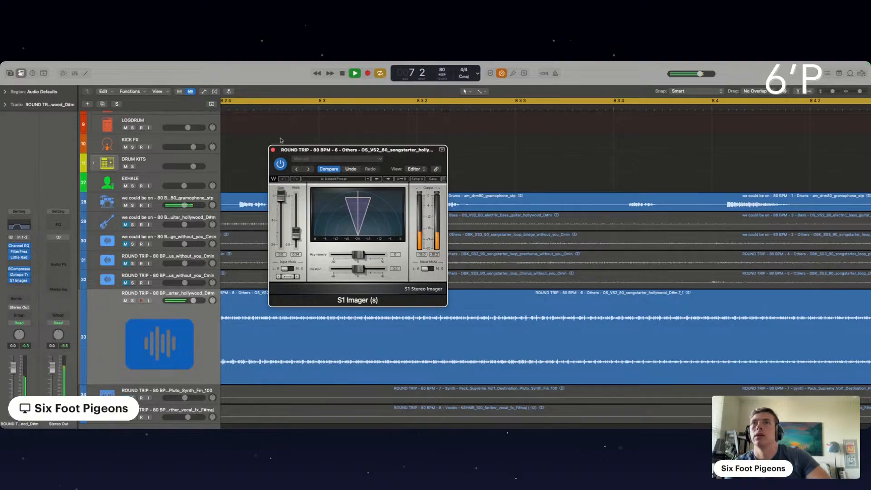
left_click(273, 150)
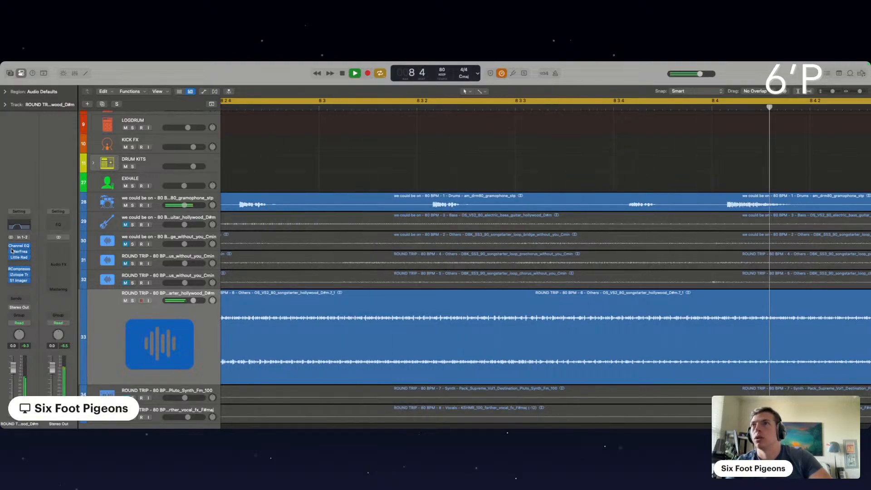
- Mute the gramophone_stp drum track and restart playback to hear the processed songstarter_hollywood loop
left_click(126, 206)
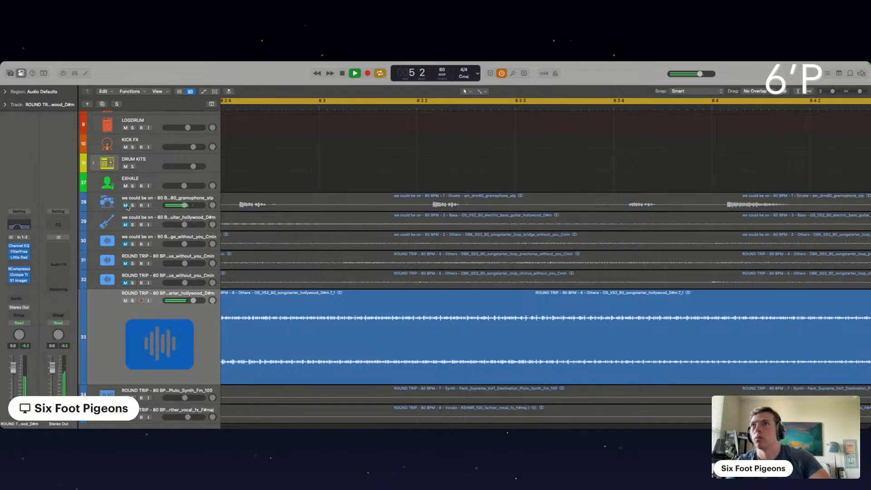
key("space")
key("space")
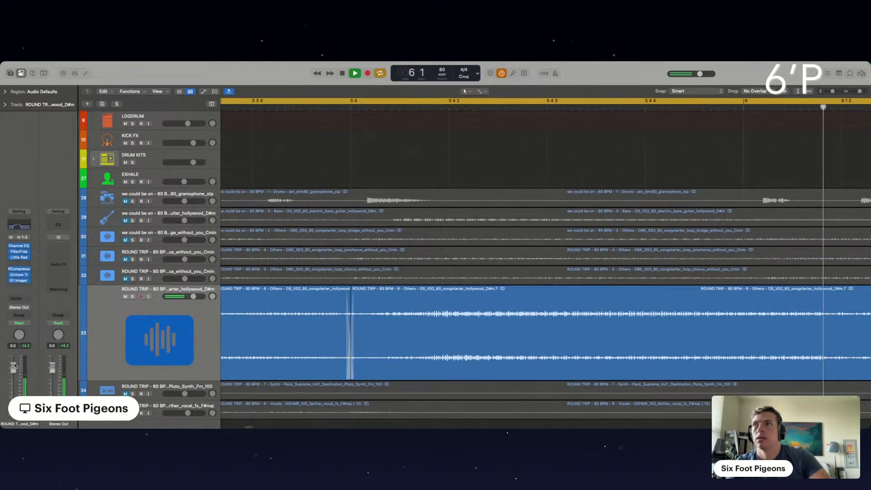
- Raise RCompressor's output gain slightly on the songstarter_hollywood track and close the plug-in
left_click(20, 269)
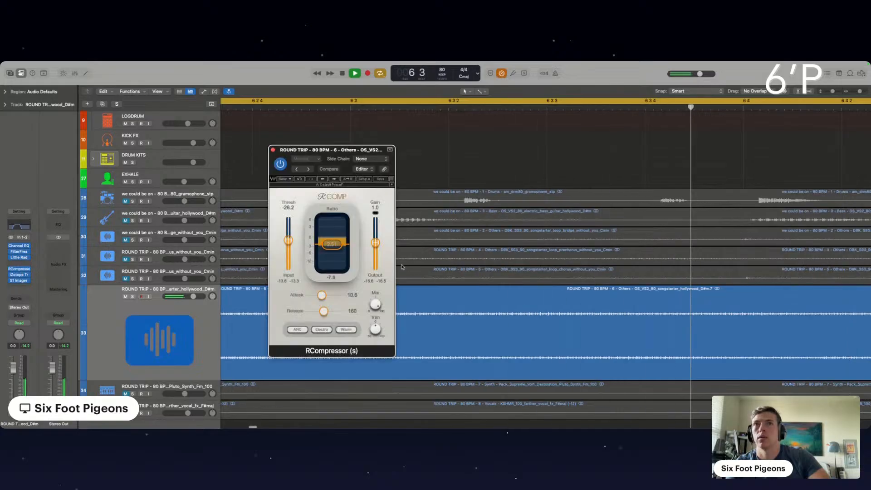
left_click_drag(376, 242, 376, 238)
left_click(274, 150)
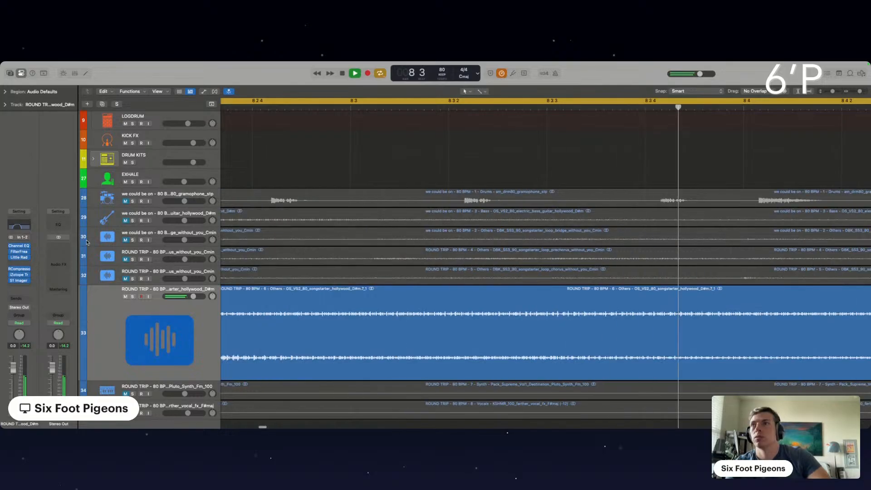
- Add a second Channel EQ at the end of the songstarter_hollywood effect chain, after S1 Imager
left_click(19, 263)
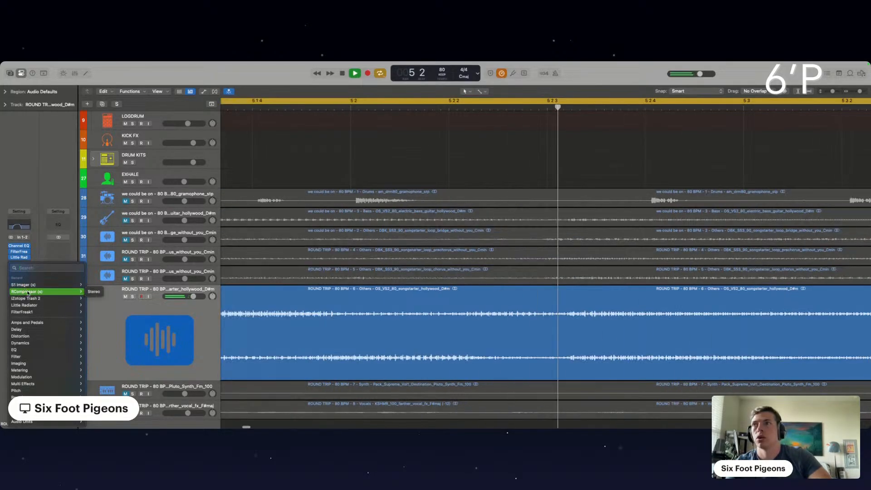
mouse_move(26, 422)
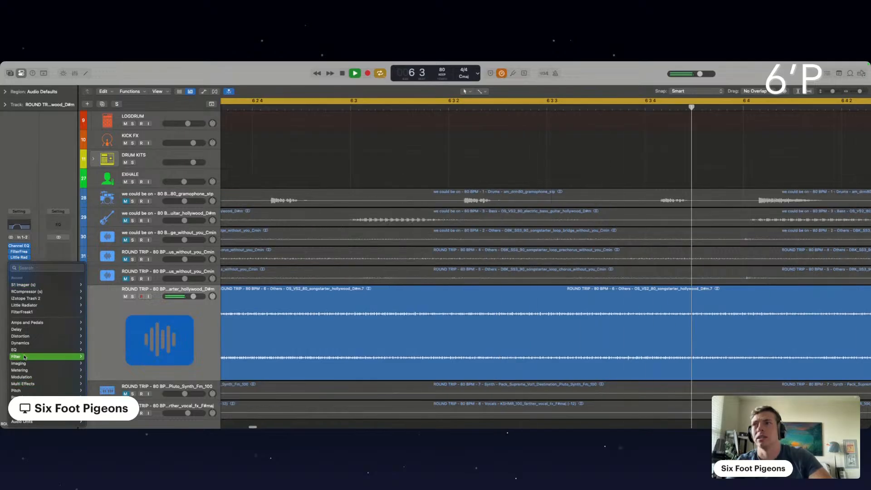
mouse_move(54, 349)
left_click(107, 351)
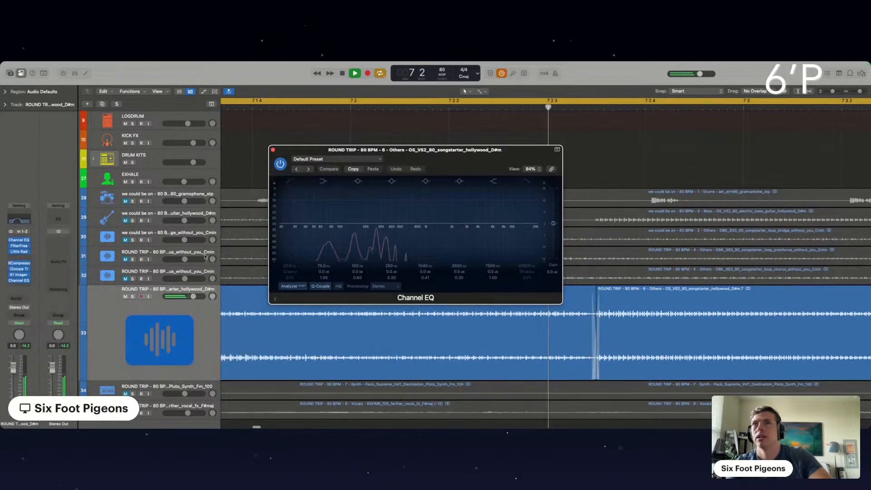
- Cut the lows, lower the band around 2520 Hz, roll off the highs with a high cut, and close Channel EQ
left_click(290, 181)
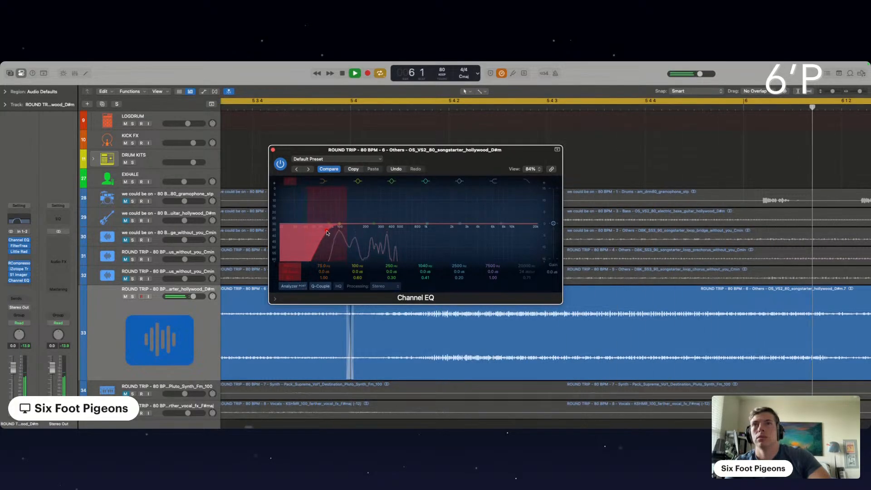
left_click_drag(349, 212, 323, 231)
left_click_drag(426, 225, 454, 232)
left_click_drag(537, 223, 433, 220)
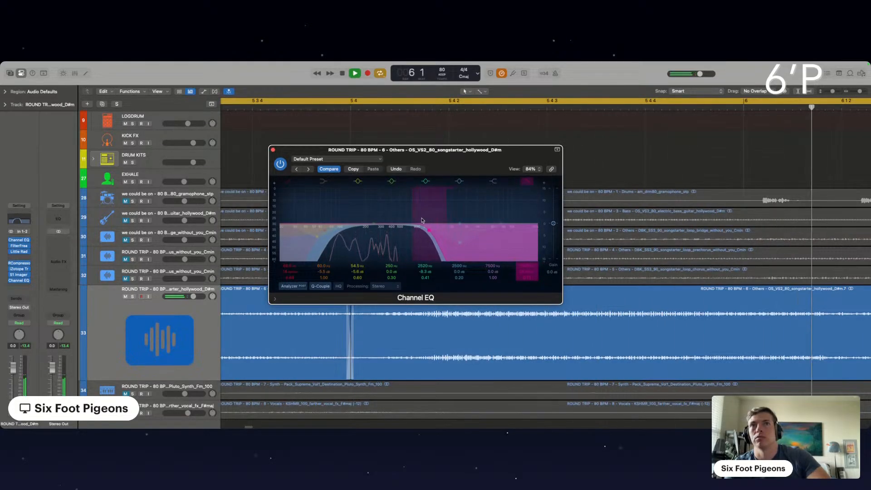
left_click(273, 150)
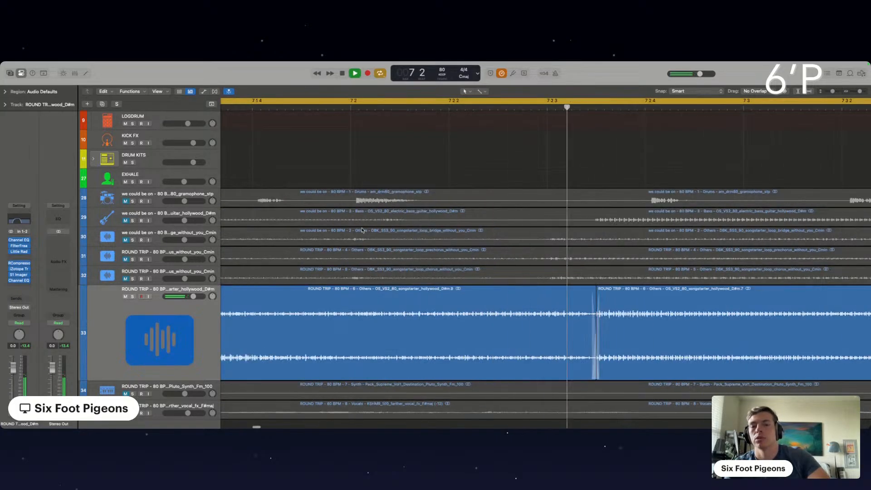
- Unmute the gramophone_stp drum track to hear it with the processed songstarter_hollywood loop
key("super+Left")
key("super+Left")
key("super+Left")
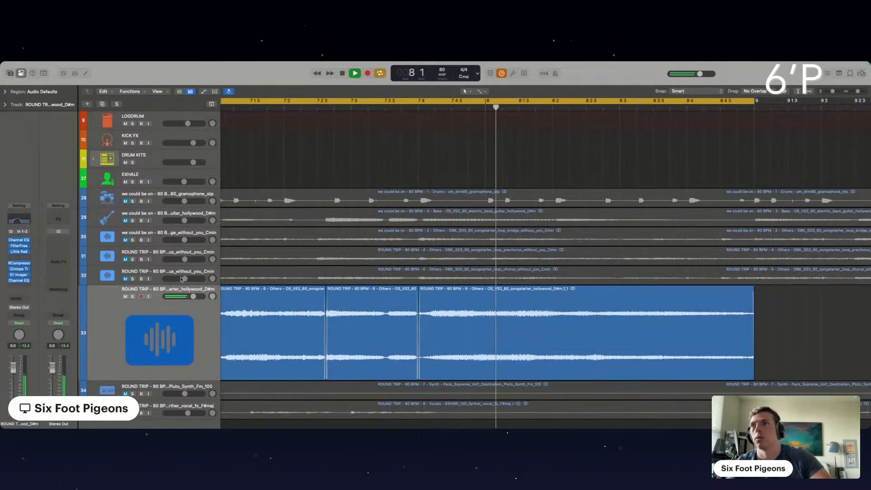
key("super+Left")
key("super+Left")
key("super+Left")
key("super+Left")
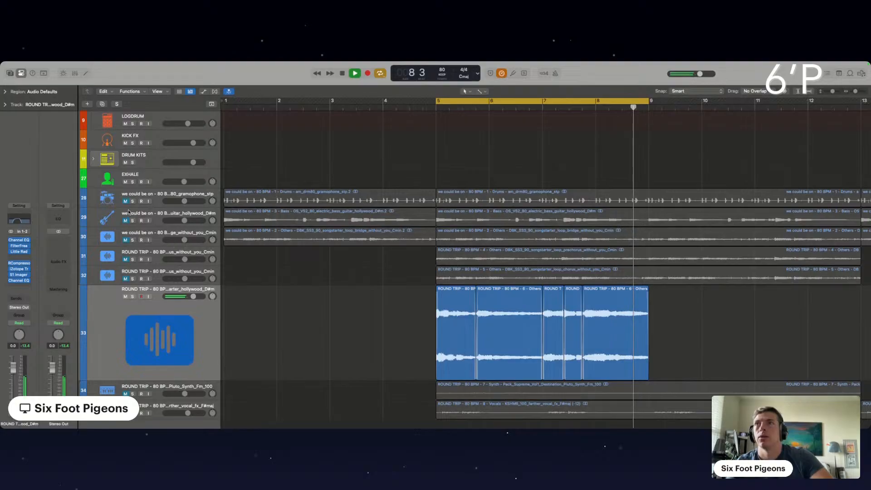
left_click(127, 201)
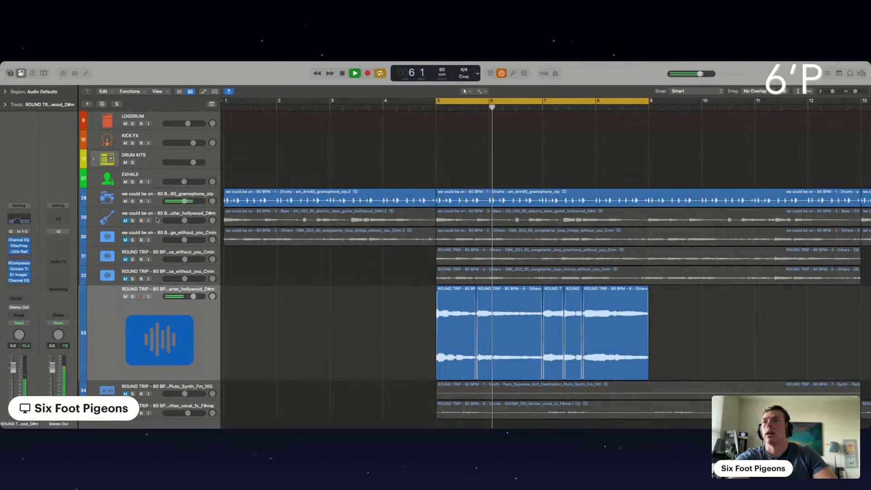
- Create a new audio track with duplicate settings directly below the gramophone_stp drum track
left_click(172, 202)
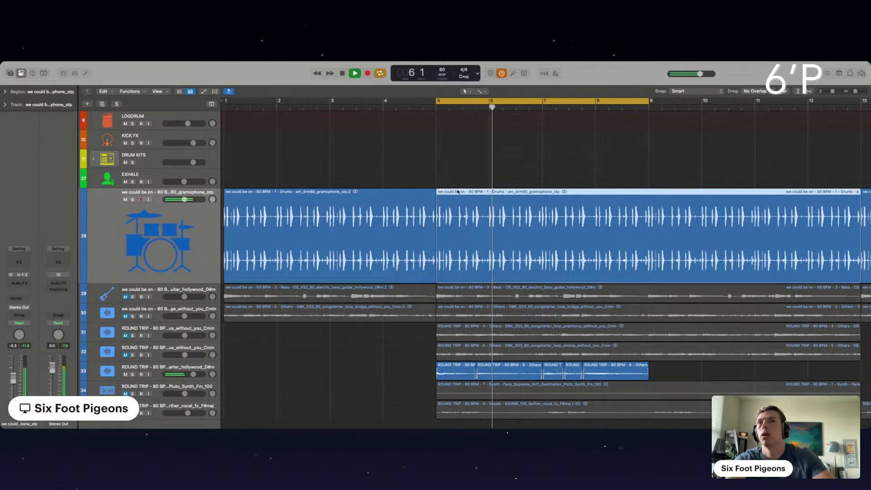
scroll(467, 212, "up", 3)
scroll(467, 213, "up", 3)
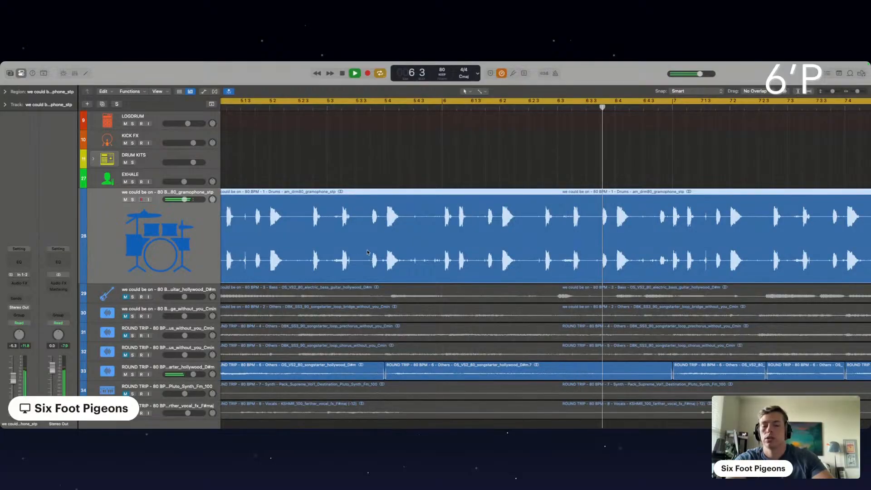
key("super+d")
scroll(309, 254, "left", 3)
scroll(309, 254, "up", 3)
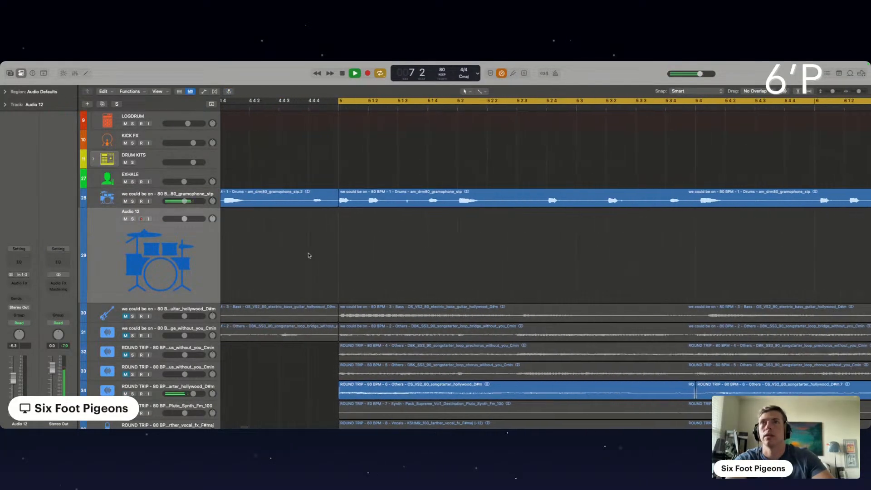
scroll(343, 249, "up", 2)
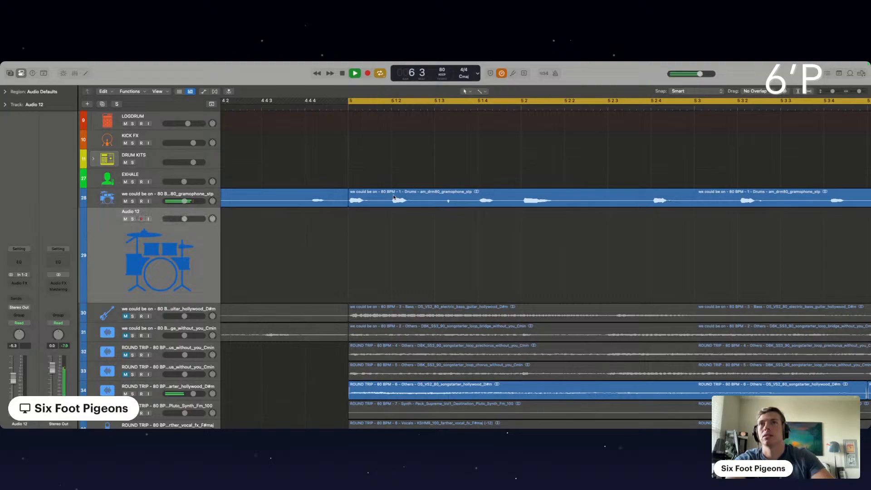
- Split the gramophone_stp region after its first hit at bar 5 and copy that hit onto the new Audio 12 track
left_click(481, 91)
left_click(504, 192)
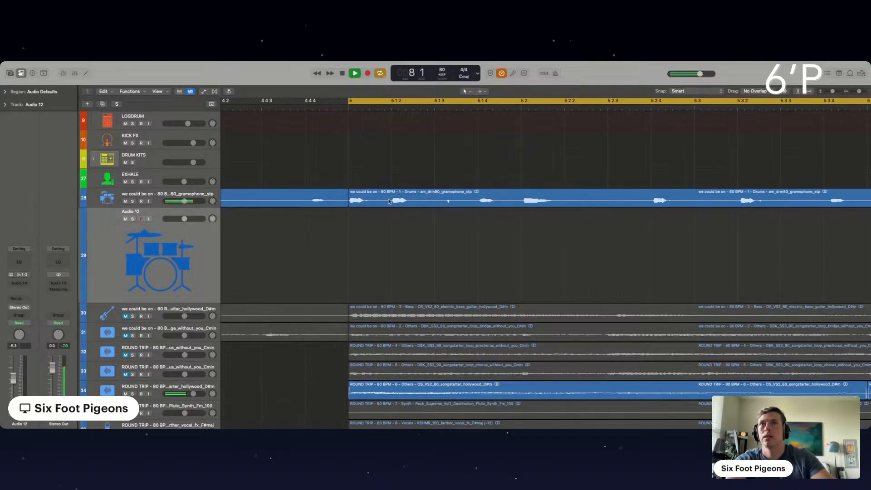
left_click(390, 201)
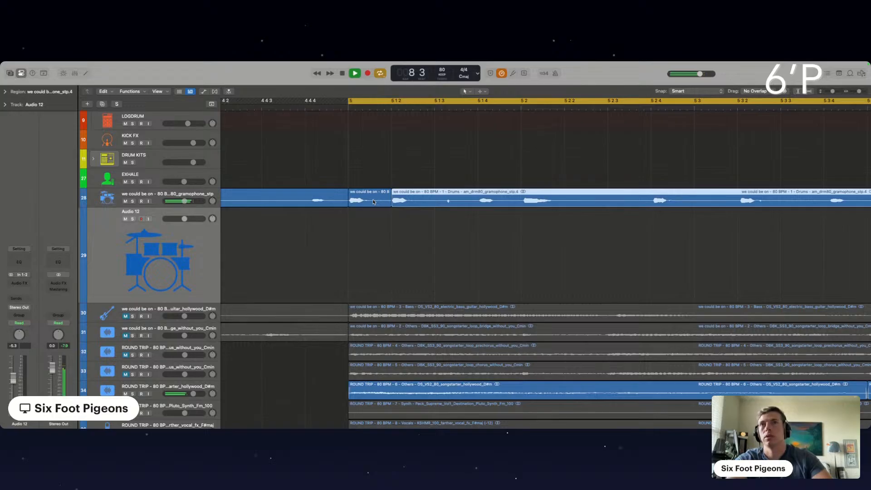
left_click_drag(373, 201, 373, 295)
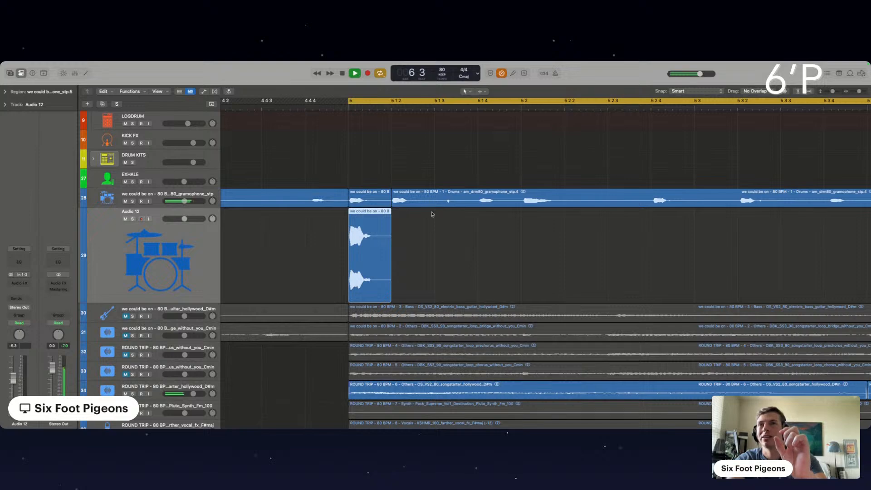
scroll(441, 218, "down", 3)
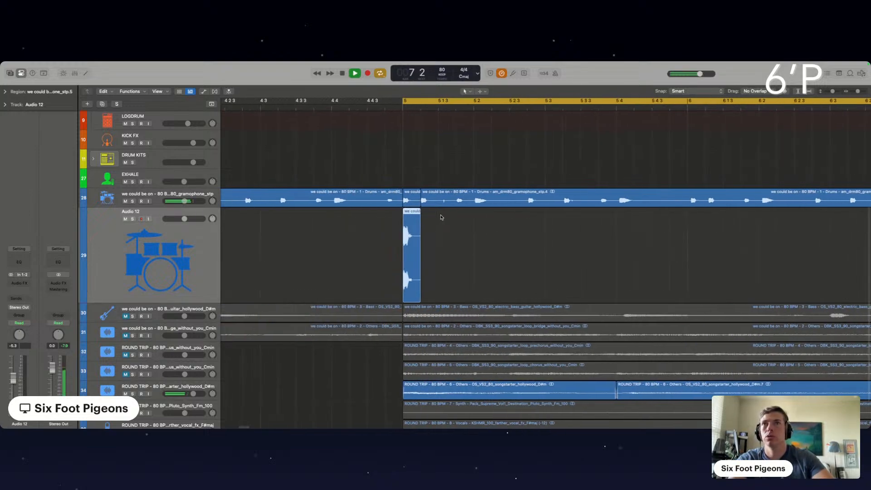
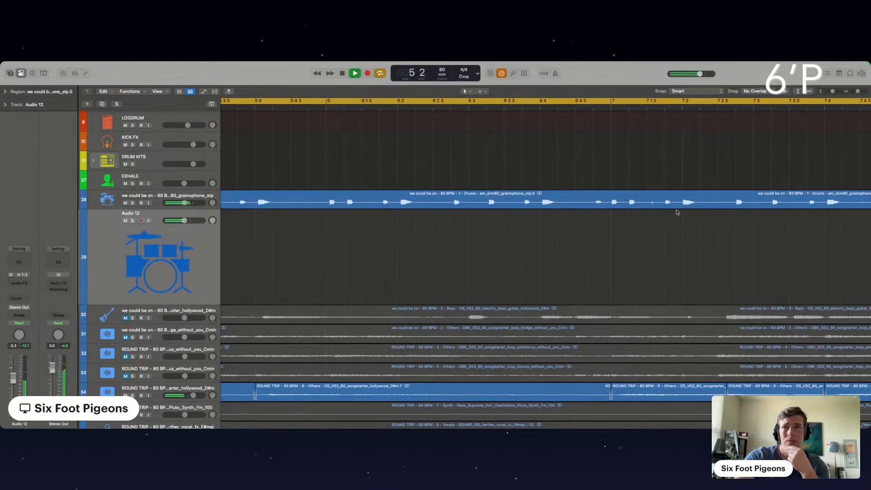
- Copy the short section just before bar 7 in the gramophone_stp track over that track's slice at bar 5
scroll(399, 206, "left", 3)
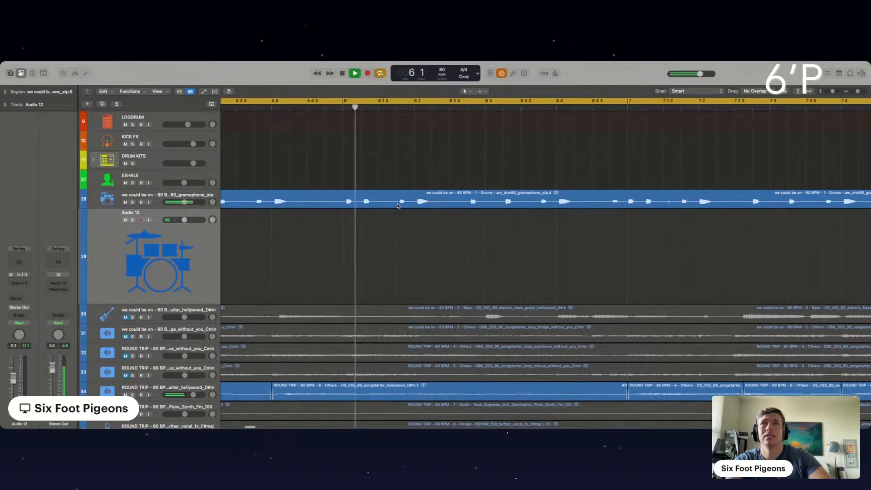
scroll(550, 218, "left", 1)
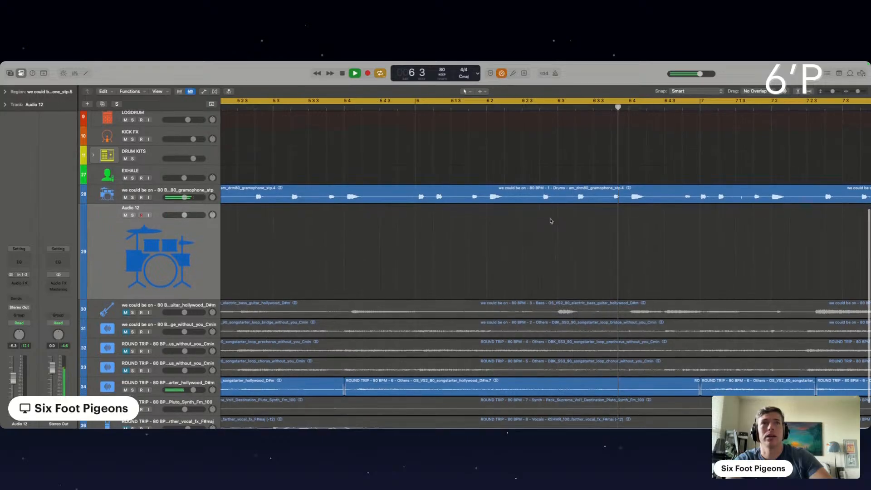
left_click_drag(665, 193, 683, 194)
scroll(413, 244, "left", 2)
scroll(610, 218, "down", 5)
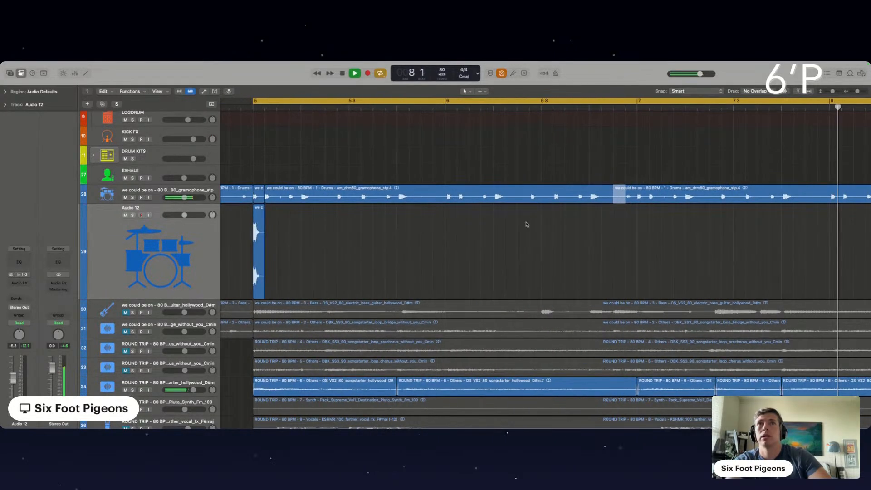
left_click_drag(681, 199, 320, 190)
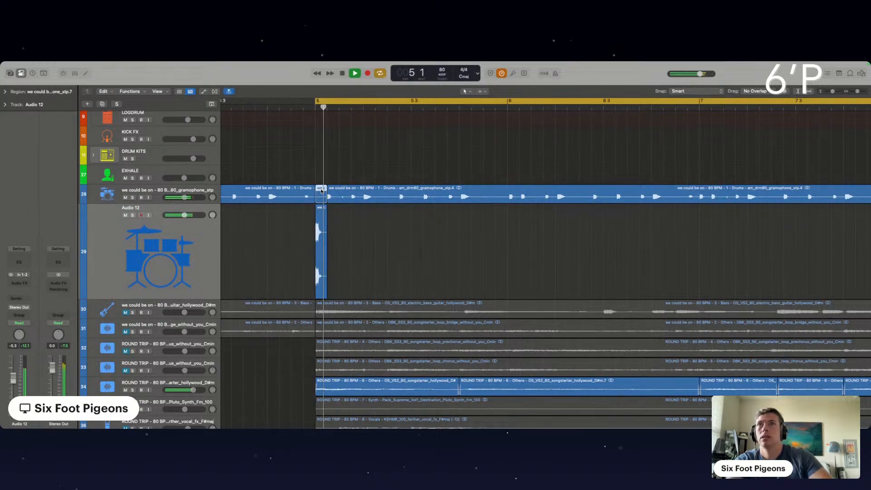
- Copy the bar 5 slices on gramophone_stp and Audio 12 together so the copies sit directly after the originals
scroll(361, 219, "up", 4)
scroll(361, 219, "left", 1)
left_click_drag(266, 164, 391, 227)
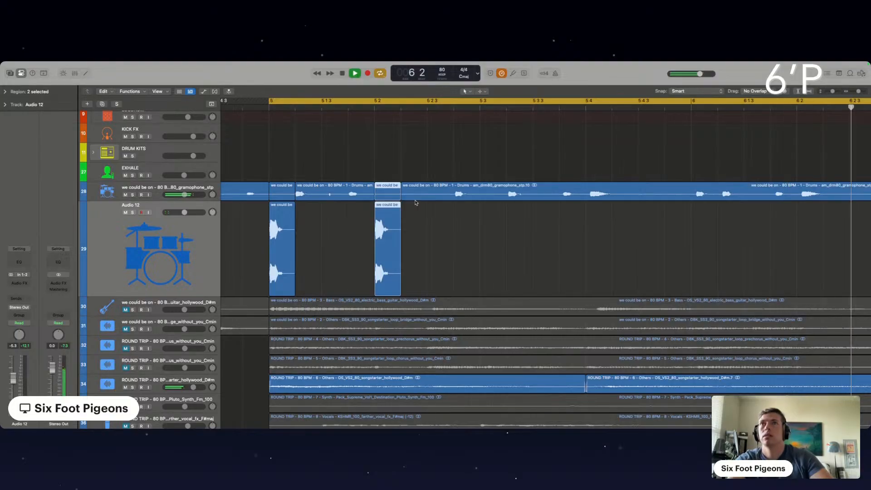
key("super+z")
left_click_drag(276, 194, 303, 195)
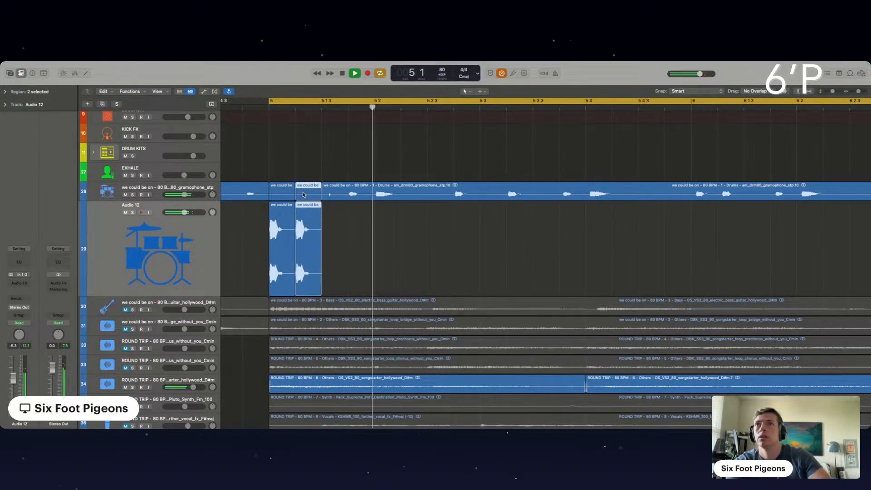
- Solo Audio 12 and restart playback to hear only its two drum hits
key("space")
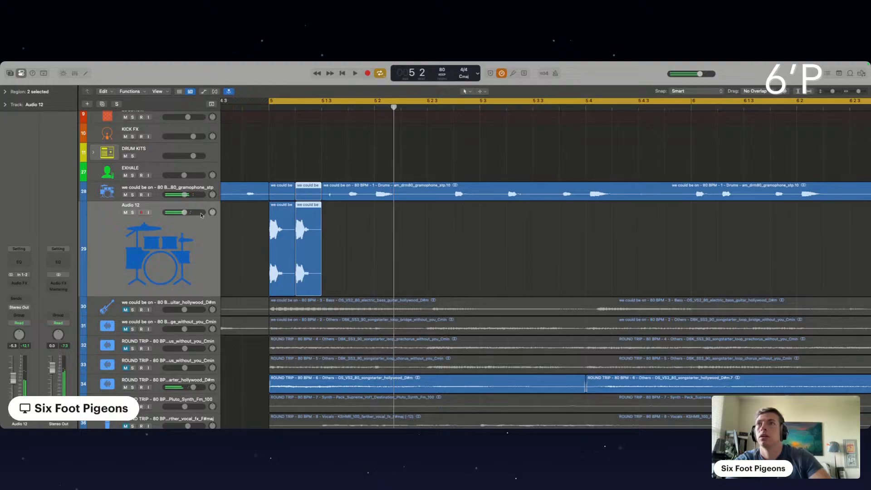
left_click(132, 212)
key("space")
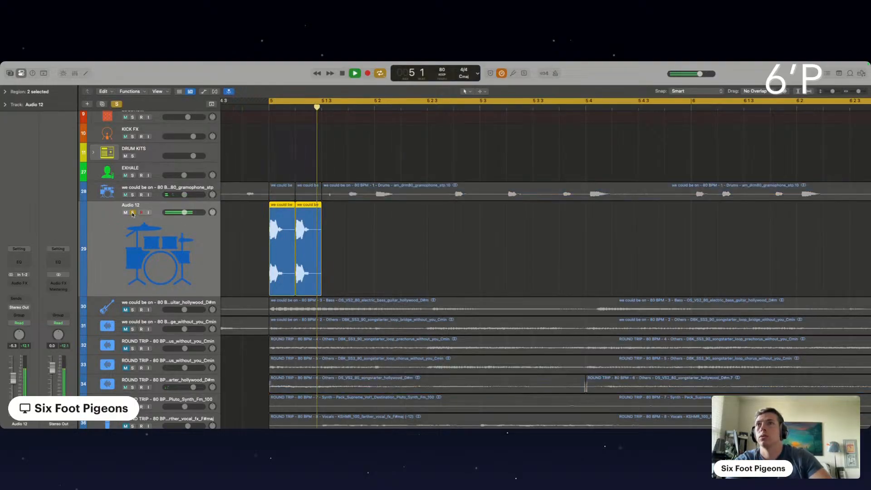
- Add a Channel EQ to Audio 12, enable its high cut, pull it down below 1 kHz, and close the plug-in
left_click(20, 263)
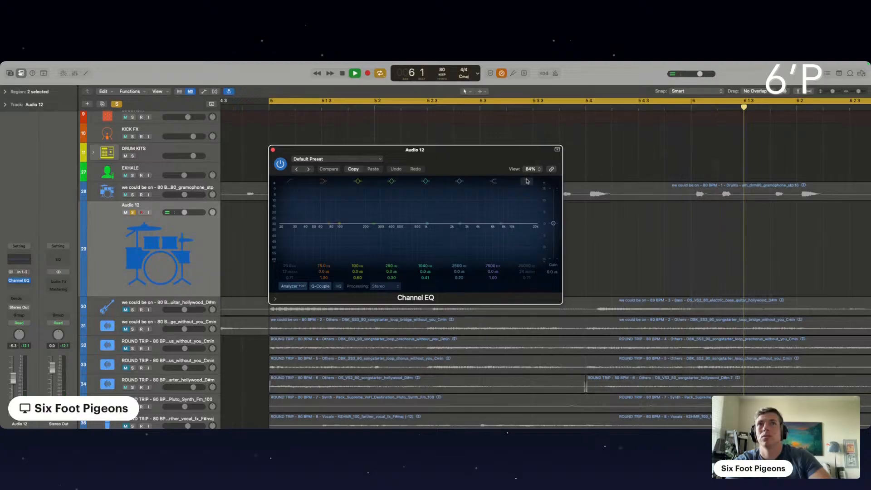
left_click(527, 181)
left_click_drag(528, 220, 403, 234)
left_click(273, 150)
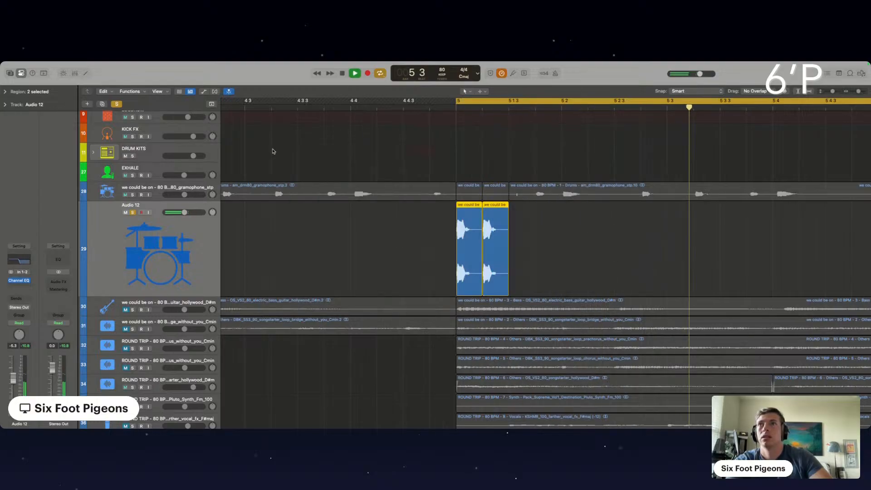
- Unsolo Audio 12, set its volume to -4.3 dB, and stop playback after hearing it in the mix
left_click(132, 212)
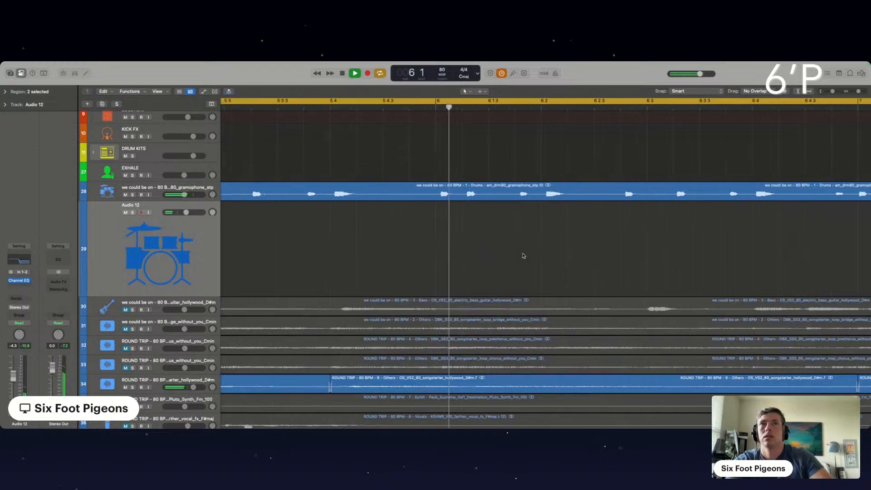
scroll(523, 256, "left", 5)
key("space")
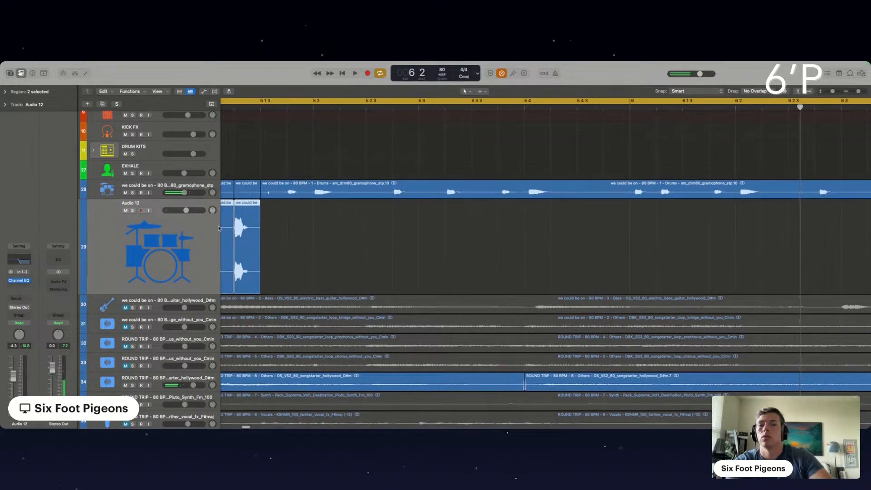
- Try another copy of the paired drum slices on gramophone_stp and Audio 12, ending at beat 2 of bar 5
scroll(281, 234, "left", 4)
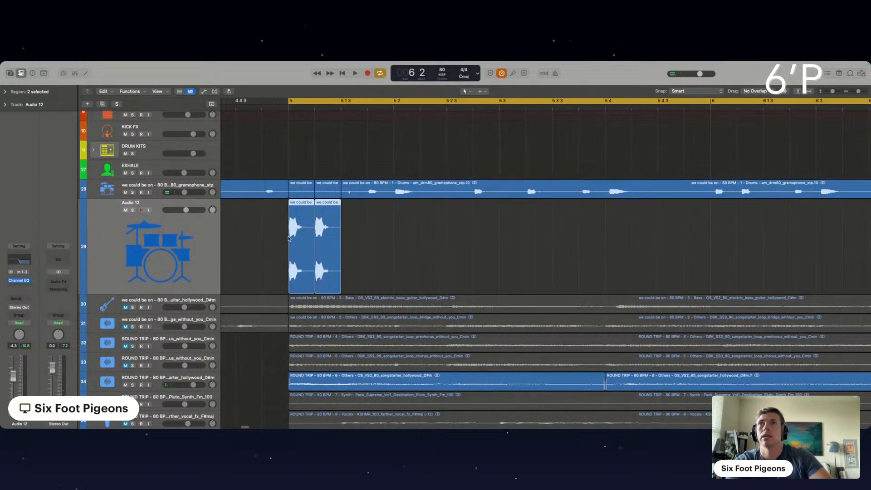
left_click_drag(314, 236, 384, 232)
key("space")
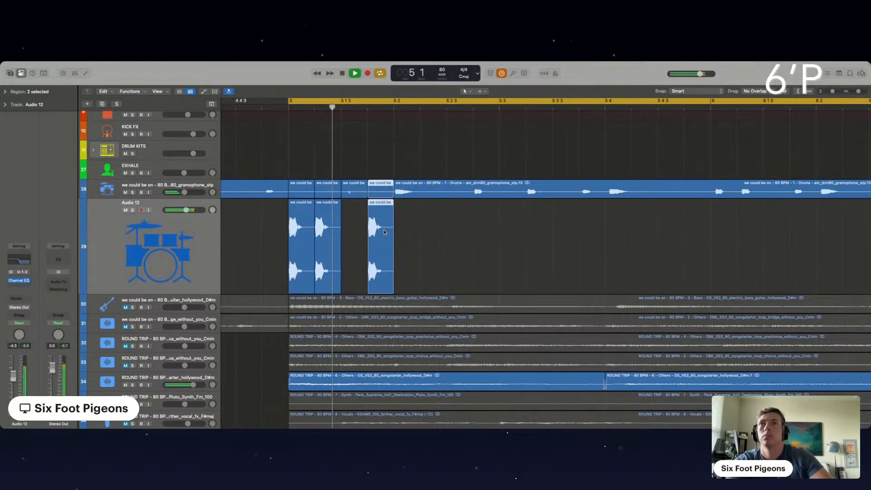
key("super+z")
key("space")
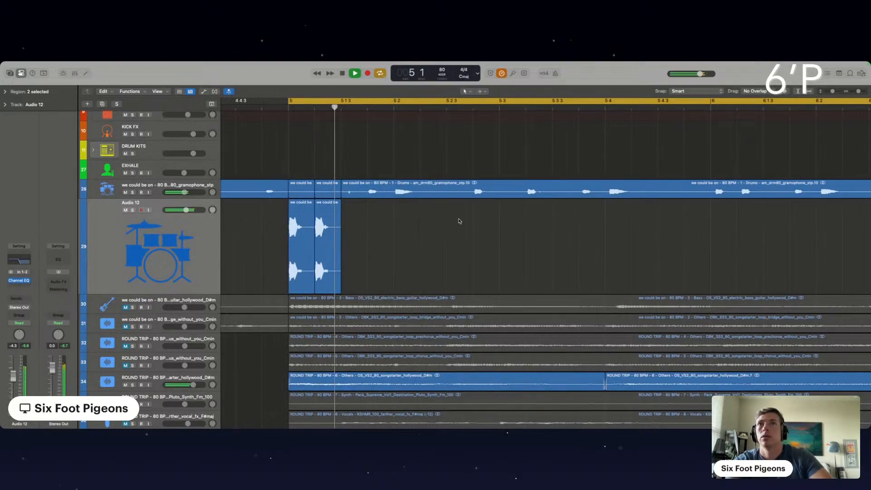
- Place a drum hit on Audio 12 at 5 1 4 and cover gramophone_stp from 5 to 5 1 4 with a hit-free slice
left_click_drag(446, 193, 337, 185)
left_click_drag(421, 185, 378, 251)
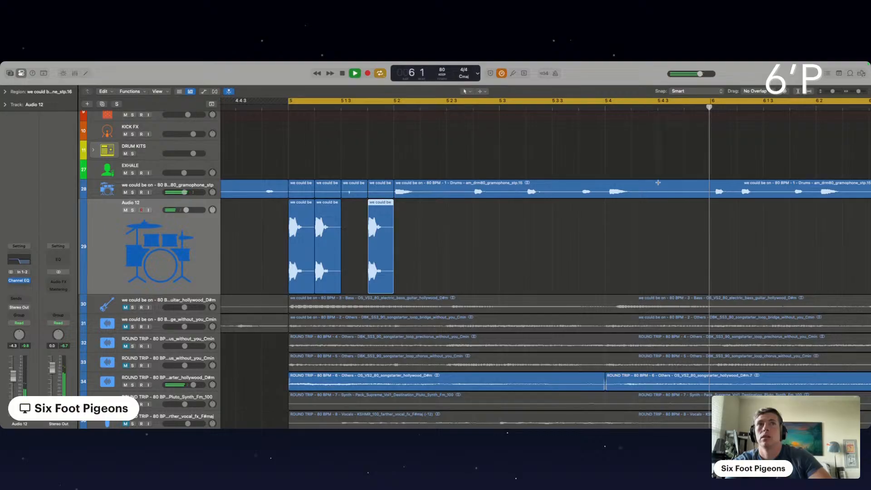
left_click_drag(631, 189, 347, 194)
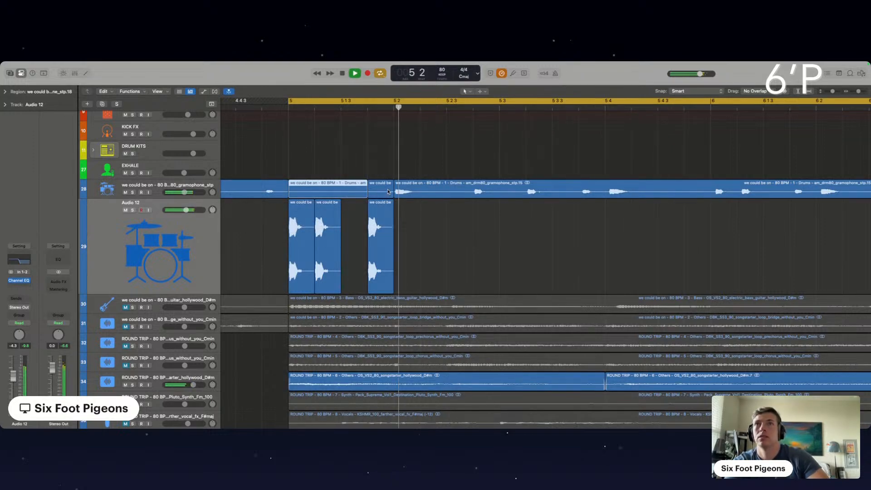
- Copy the Audio 12 drum hit to 5 2 4 and 5 3 2, and restart playback
left_click_drag(295, 234, 487, 229)
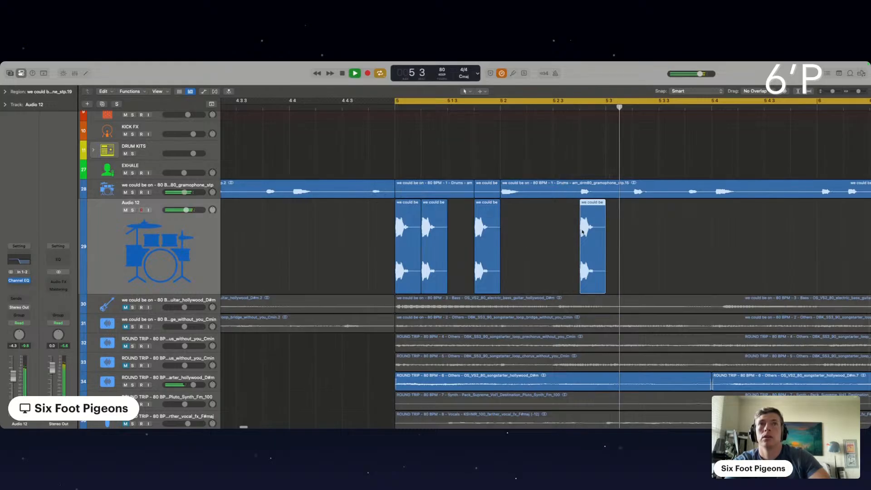
left_click_drag(581, 232, 641, 230)
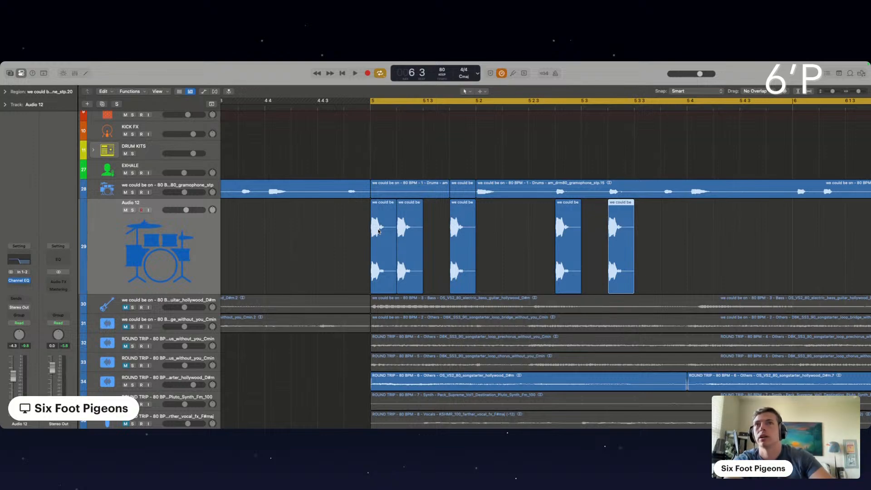
key("space")
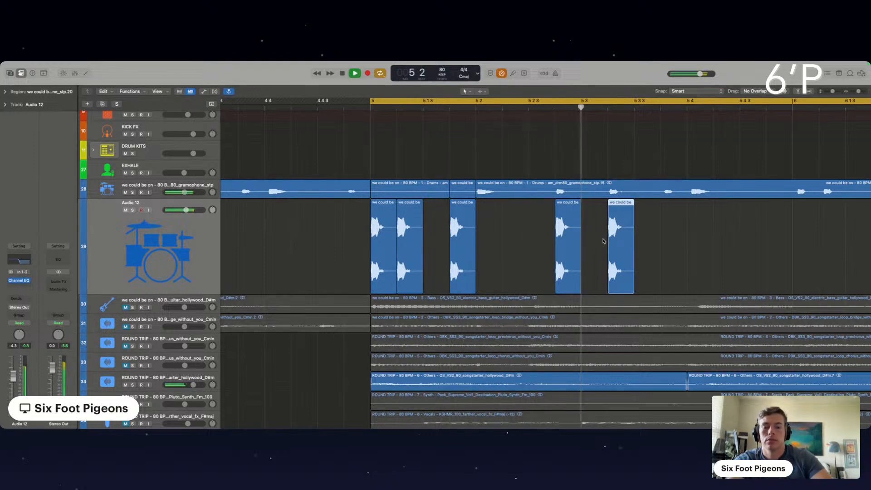
- Copy the hit-free gramophone_stp slice over 5 2 4 to 5 3 3, and add another Audio 12 hit at 5 3 4
scroll(603, 240, "left", 1)
left_click_drag(404, 191, 586, 192)
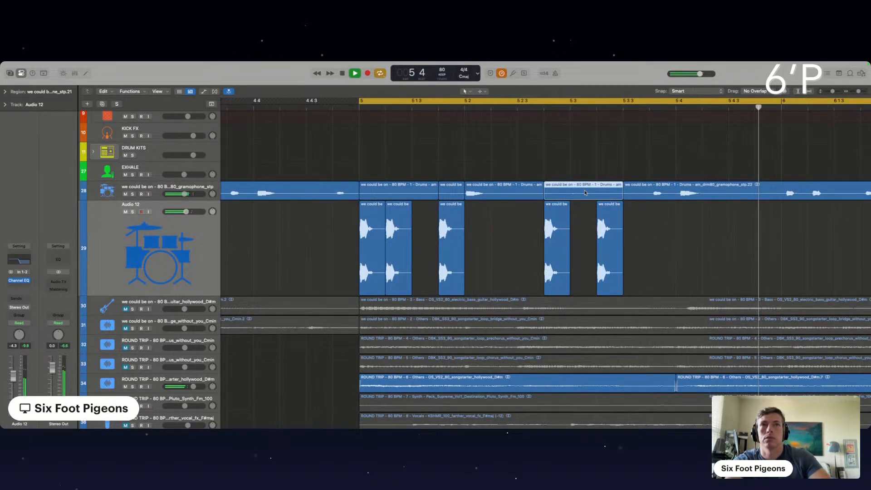
scroll(603, 237, "left", 5)
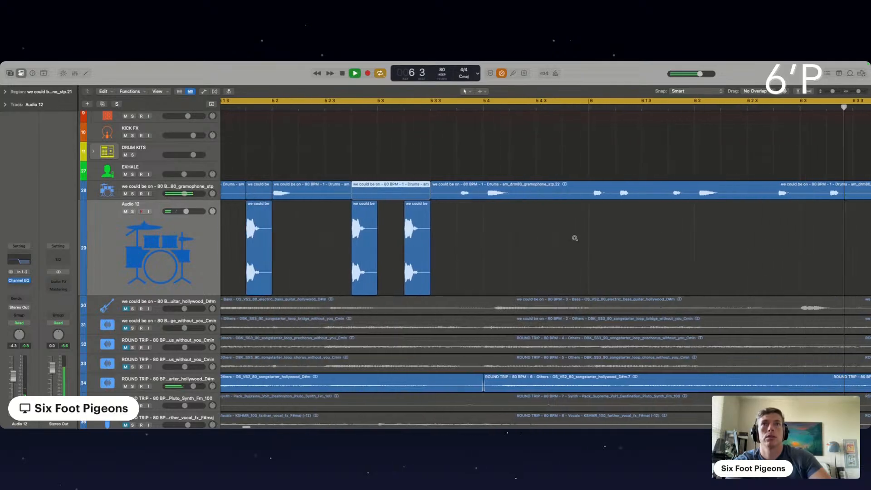
left_click_drag(419, 229, 474, 232)
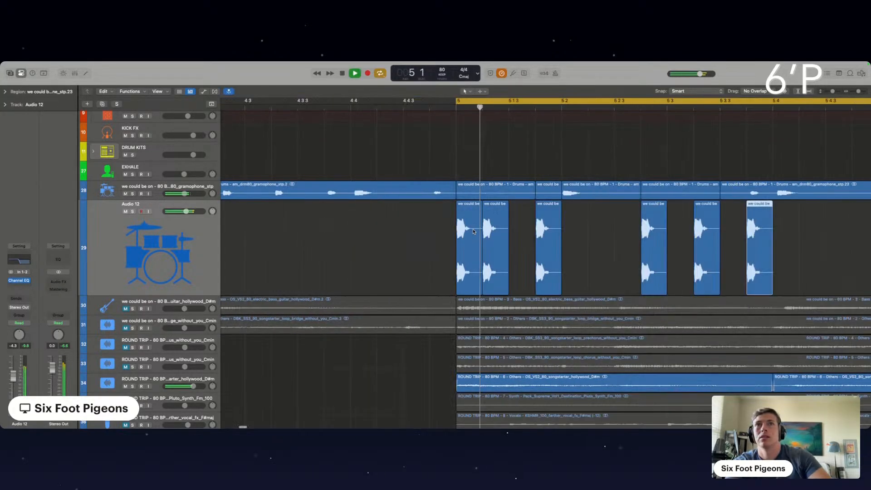
- Remove the gramophone_stp audio between 5 3 3 and 5 4 and fill the gap with a hit-free slice copied from bar 5's start
key("super+Right")
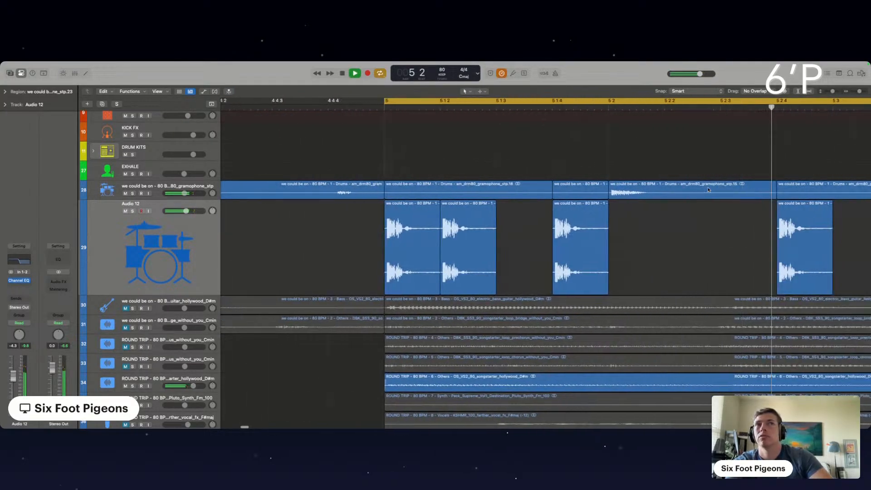
key("super+Left")
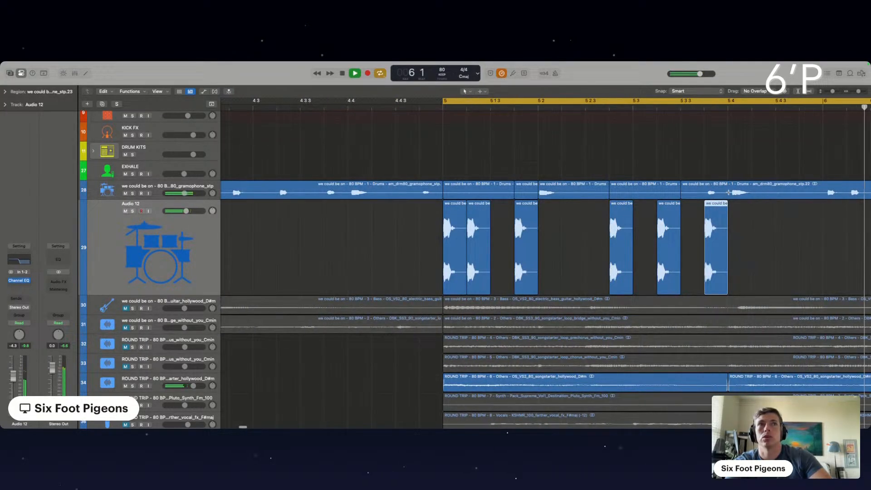
left_click(727, 192)
key("Delete")
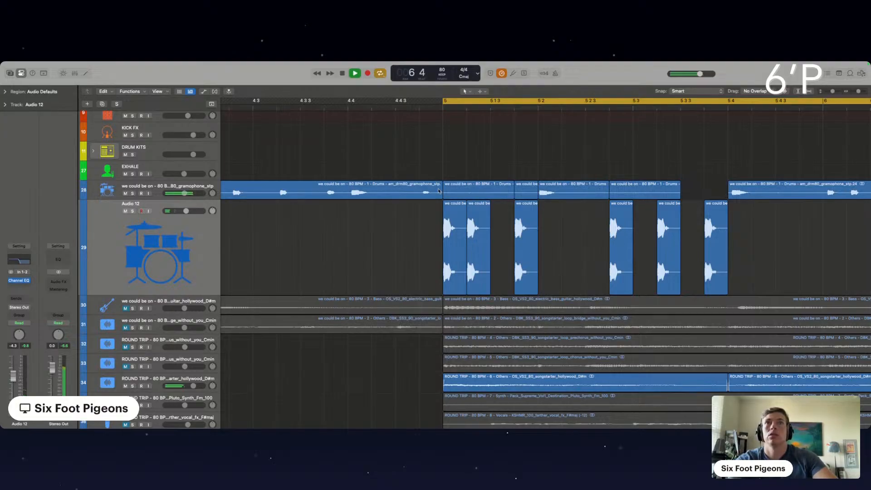
double_click(490, 187)
left_click_drag(466, 188, 701, 190)
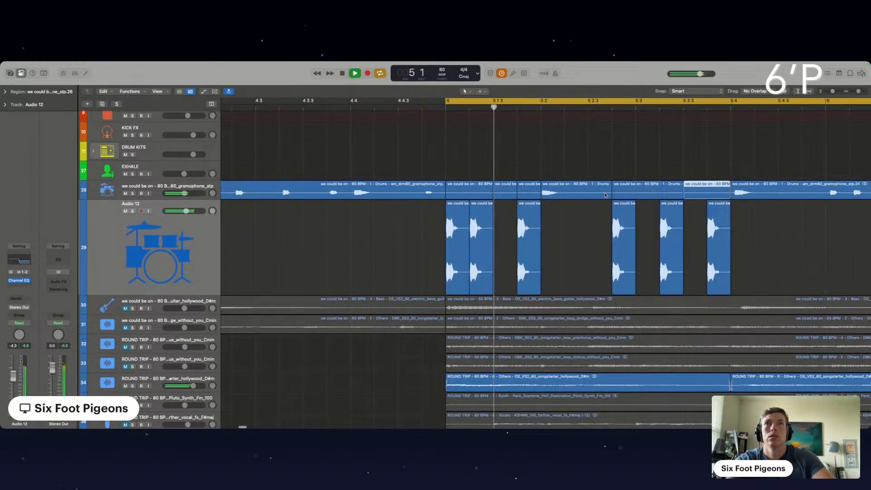
- Copy gramophone_stp's beat 2 slice to beat 4 of bar 5, and split and delete the original region from bar 6
left_click_drag(567, 193, 757, 198)
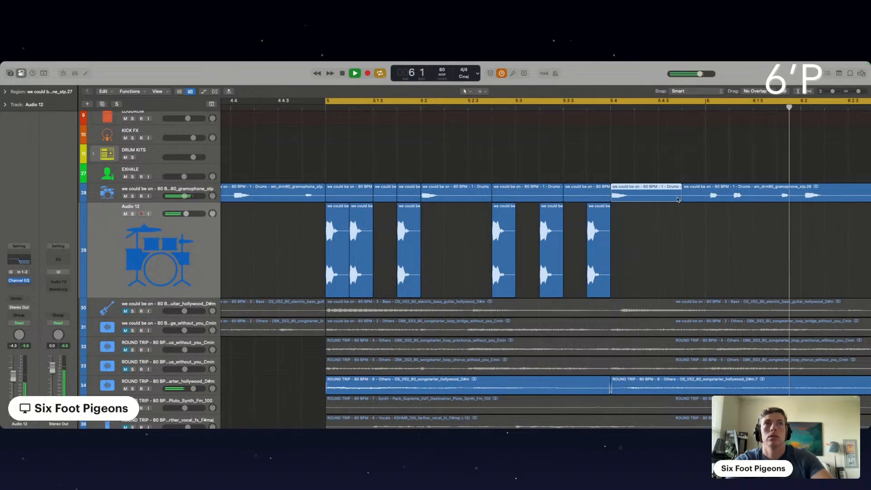
double_click(706, 190, "super")
scroll(706, 192, "down", 10)
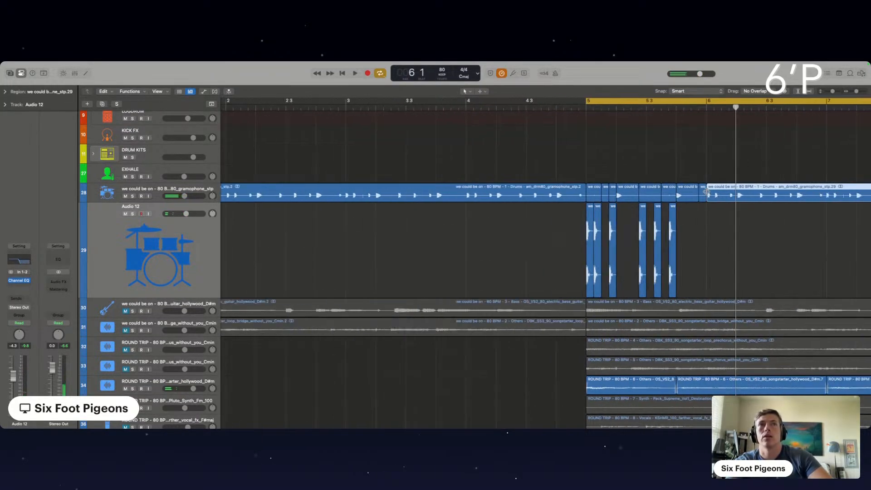
key("Delete")
- Repeat the bar 5 slices on gramophone_stp and Audio 12 three times to fill bars 6 to 8, and start playback
left_click_drag(543, 192, 475, 248)
key("super+r")
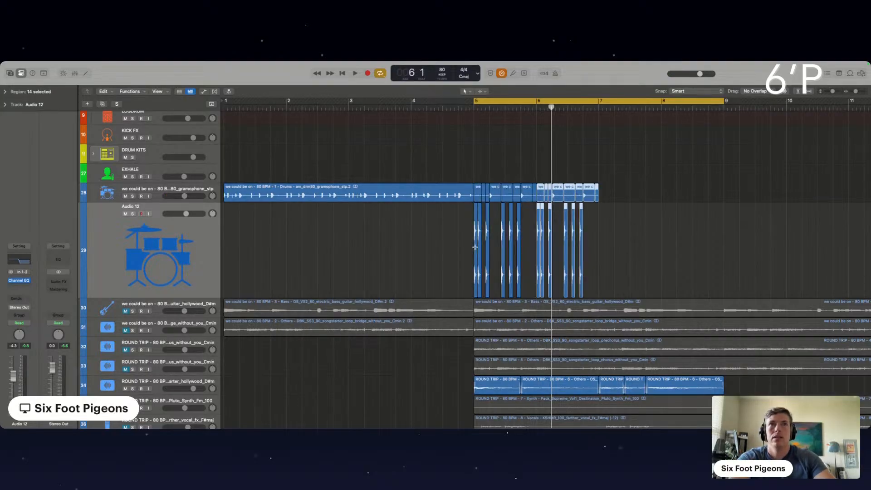
key("super+r")
key("super+r")
key("space")
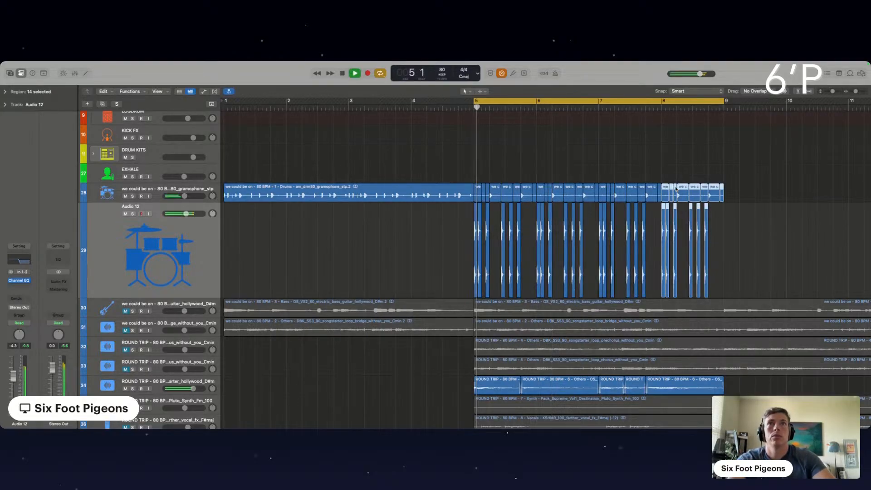
- Delete the original gramophone_stp region before bar 5 and copy the four-bar pattern on both drum tracks to bars 1 and 9
left_click(331, 199)
key("Delete")
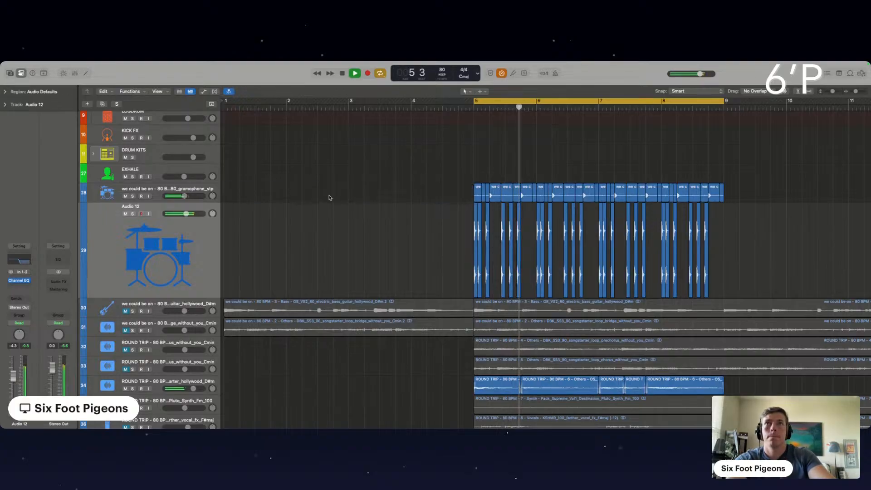
left_click_drag(377, 185, 778, 245)
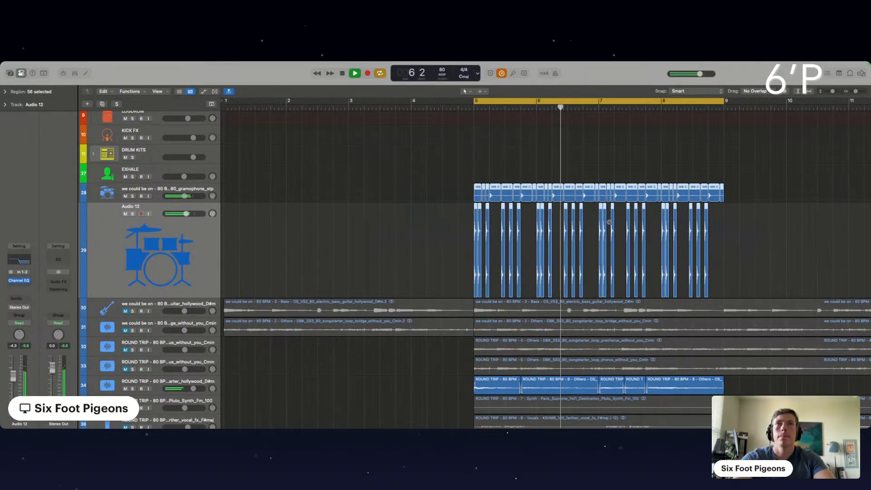
left_click_drag(487, 197, 746, 188)
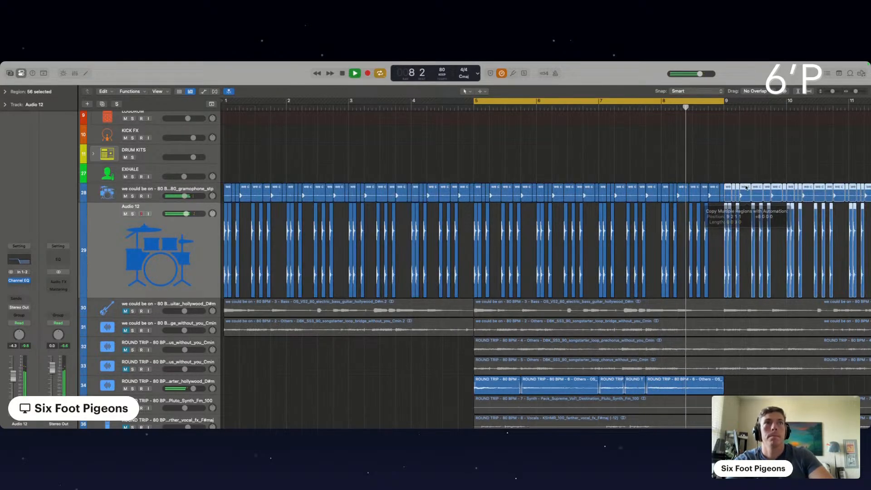
- Delete the original unchopped gramophone_stp region starting at bar 13
scroll(632, 198, "right", 5)
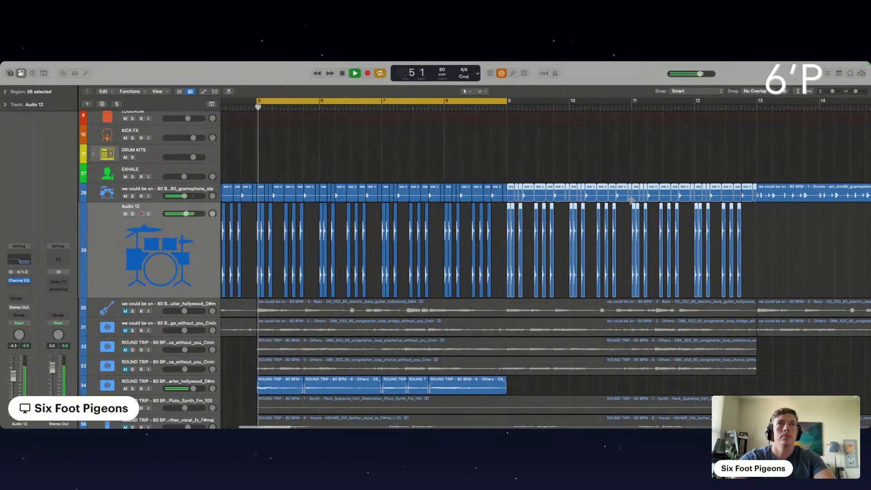
scroll(631, 200, "down", 5)
scroll(632, 202, "up", 3)
scroll(632, 202, "right", 3)
left_click(632, 196)
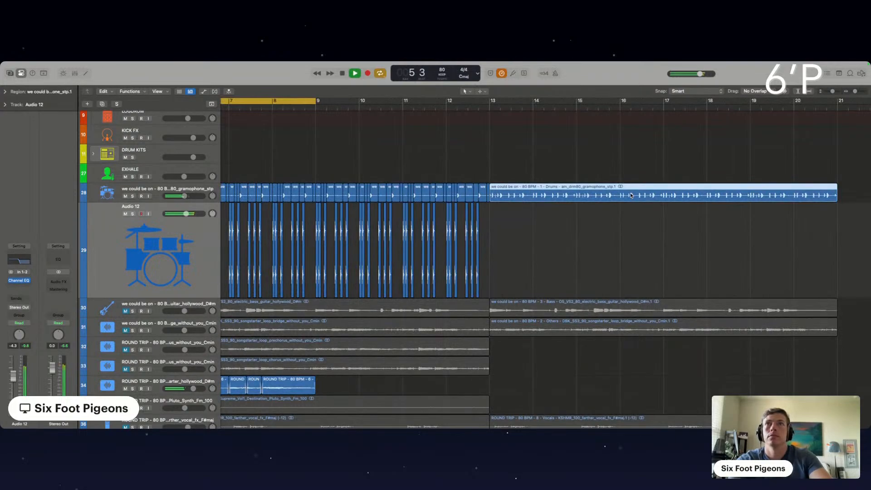
key("Delete")
- Copy the drum slices in bars 5 to 12 on gramophone_stp and Audio 12 to bar 13
scroll(631, 196, "down", 5)
scroll(631, 196, "up", 2)
scroll(632, 196, "left", 3)
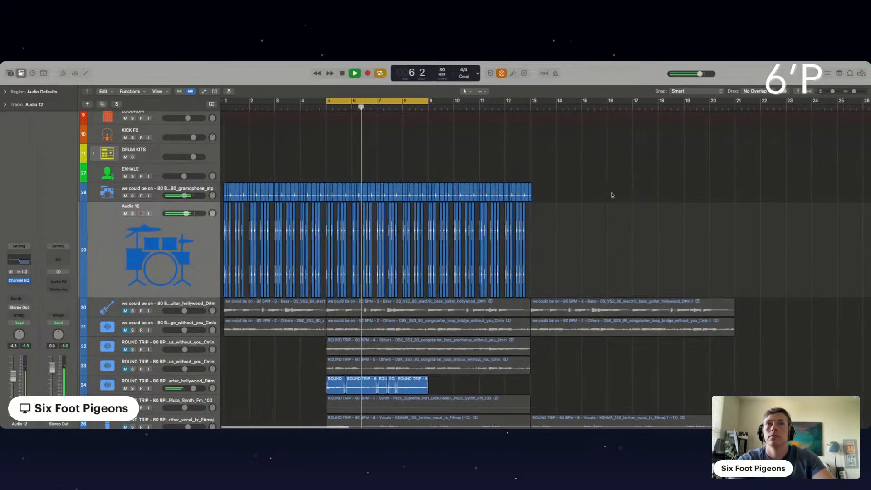
left_click_drag(543, 194, 328, 280)
scroll(328, 280, "up", 4)
scroll(328, 281, "down", 3)
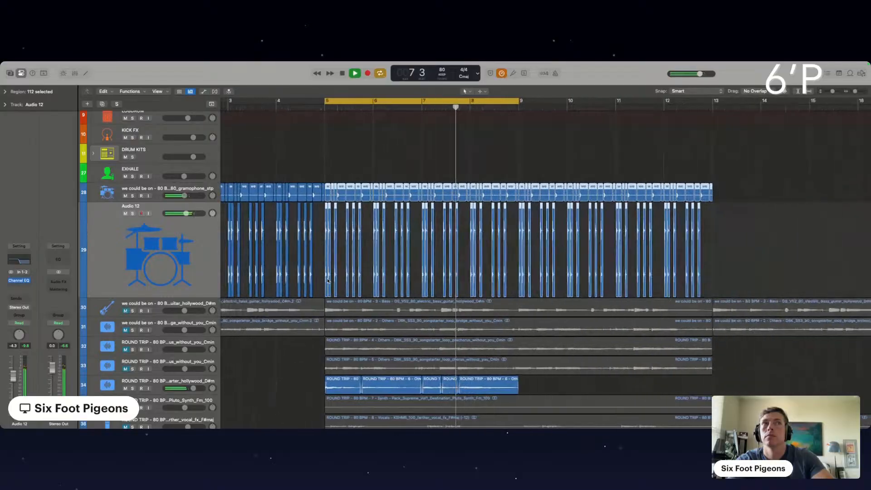
left_click_drag(344, 196, 731, 196)
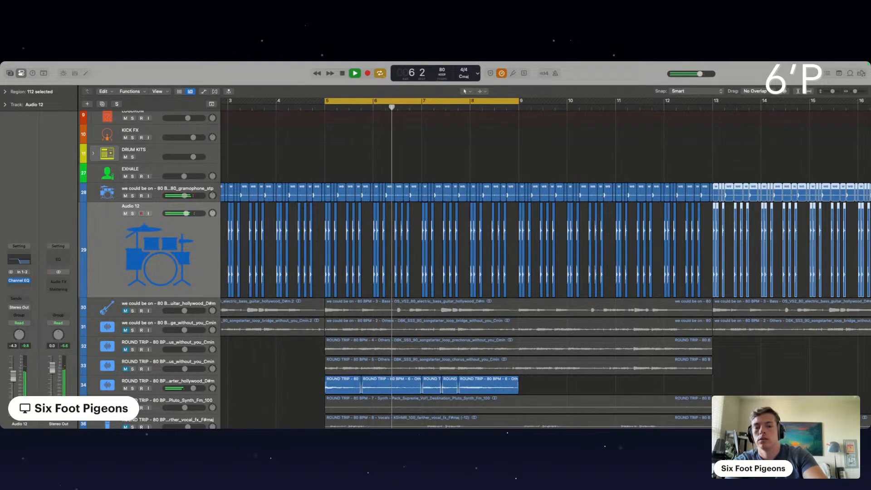
- Deselect the copied slices, then select the gramophone_stp track and solo it
left_click(283, 150)
scroll(283, 150, "left", 5)
scroll(283, 149, "down", 2)
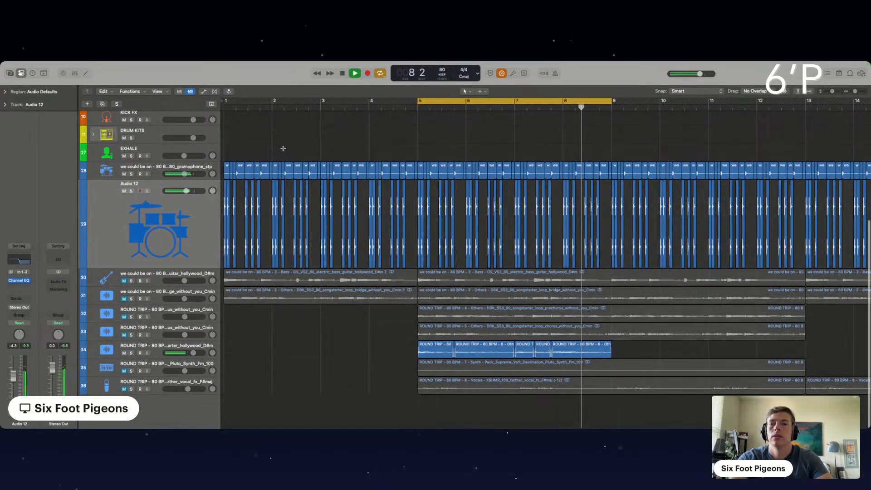
key("super+Up")
key("super+Up")
scroll(276, 205, "up", 1)
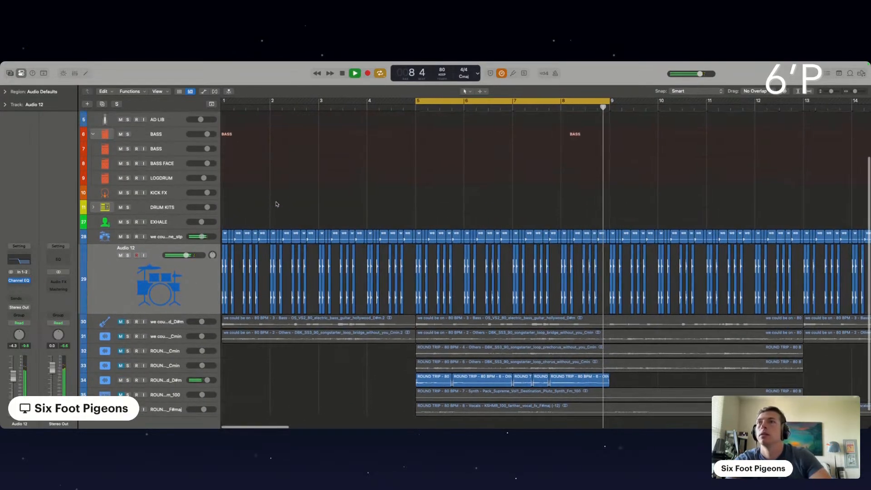
left_click(144, 240)
left_click(129, 241)
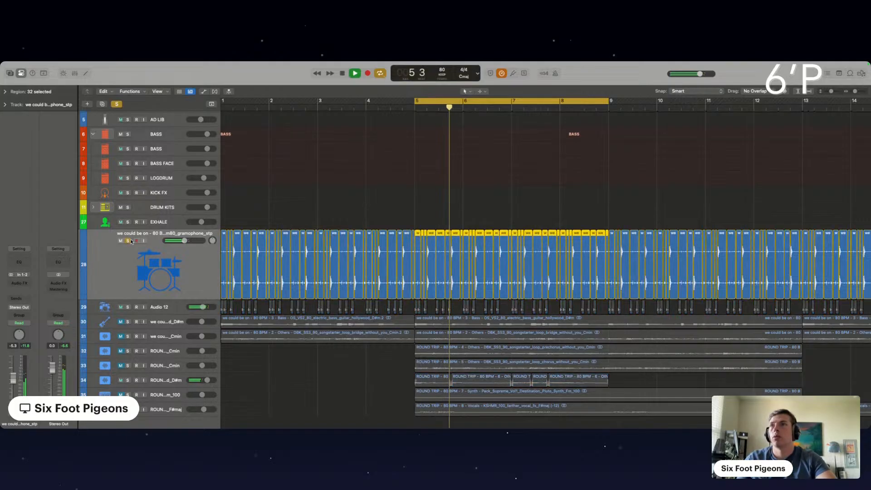
- Add a Channel EQ to gramophone_stp with a 24 dB/oct low cut below 100 Hz and a -24 dB low shelf at 44.6 Hz
left_click(20, 263)
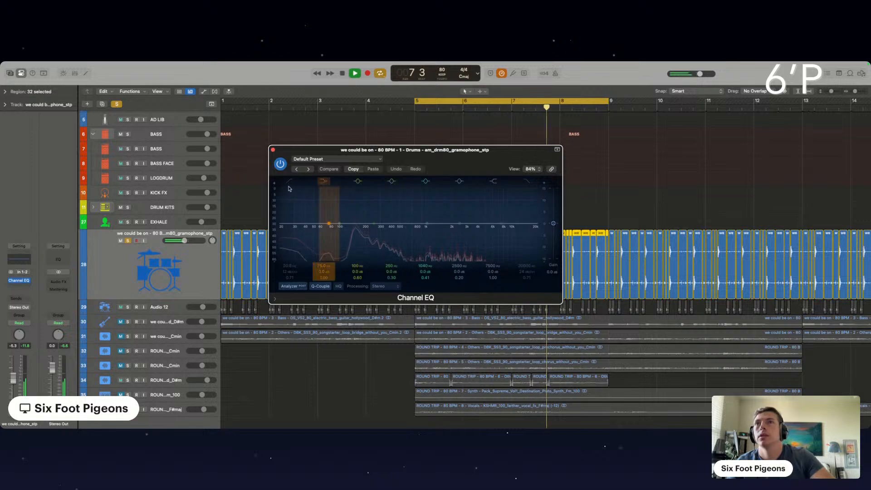
left_click_drag(286, 220, 313, 231)
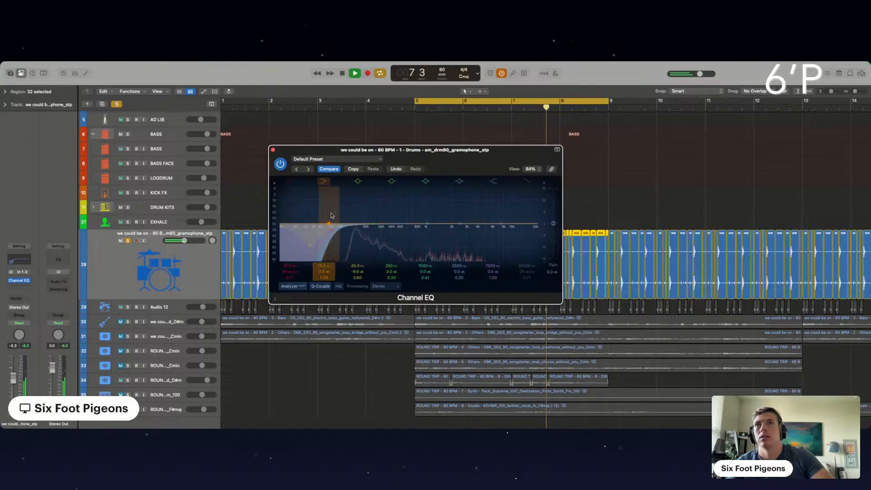
left_click_drag(325, 249, 312, 284)
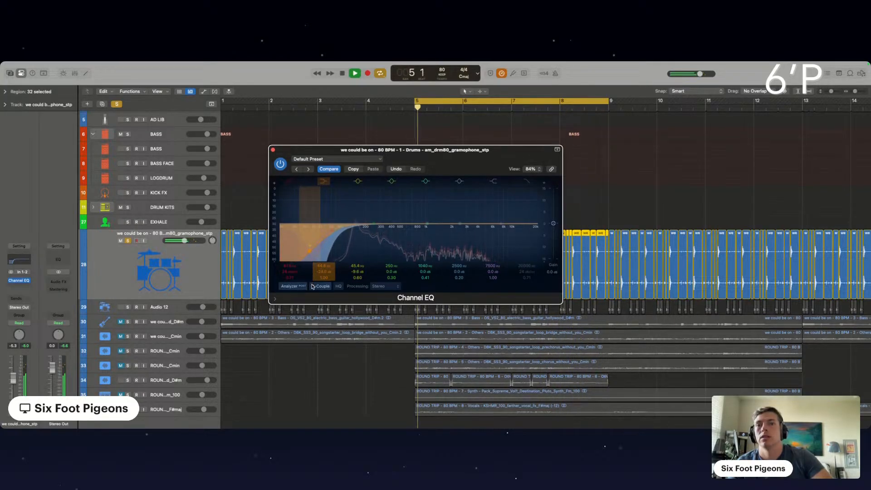
left_click(273, 149)
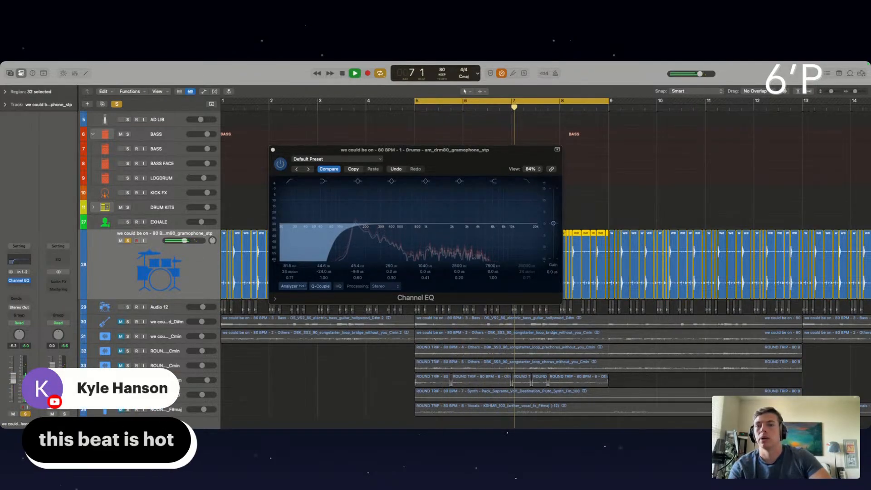
- Unsolo gramophone_stp, move its Channel EQ window aside while hearing the full mix, and close the plug-in
left_click(129, 241)
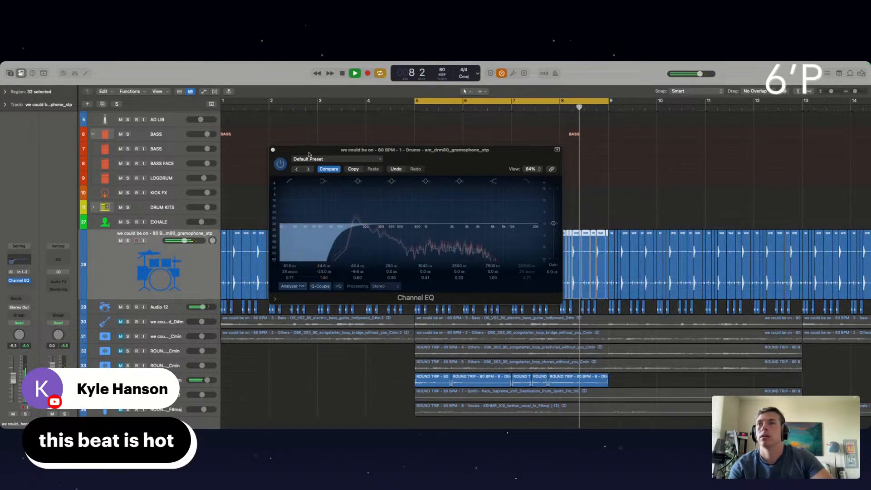
left_click(285, 153)
left_click_drag(285, 153, 590, 274)
scroll(233, 254, "down", 2)
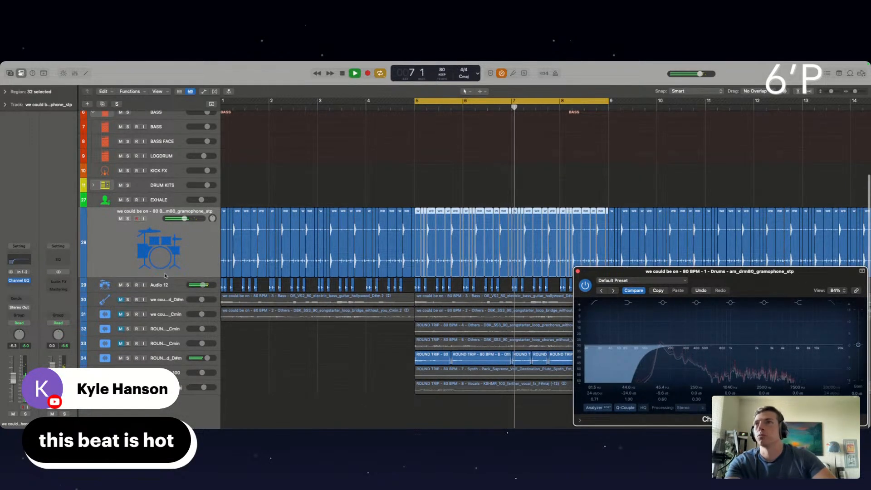
left_click(577, 271)
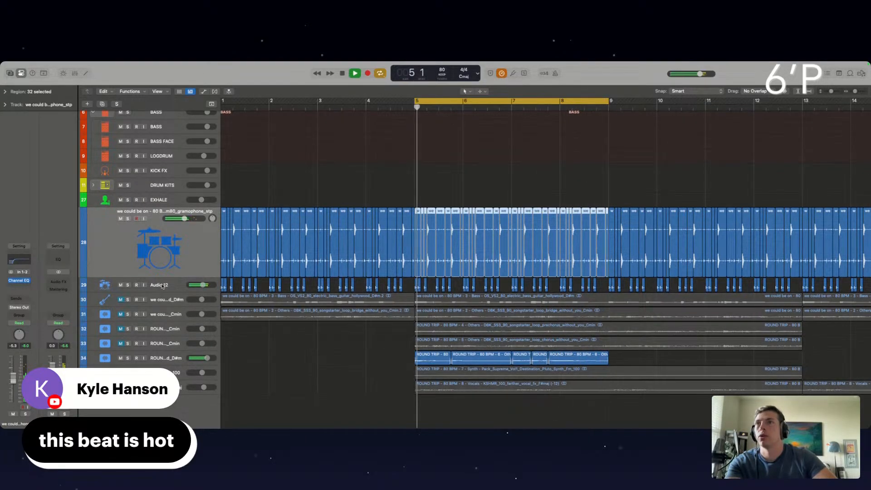
- Solo the Audio 12 track and lower the high cut frequency slightly in its Channel EQ
left_click(165, 285)
left_click(128, 233)
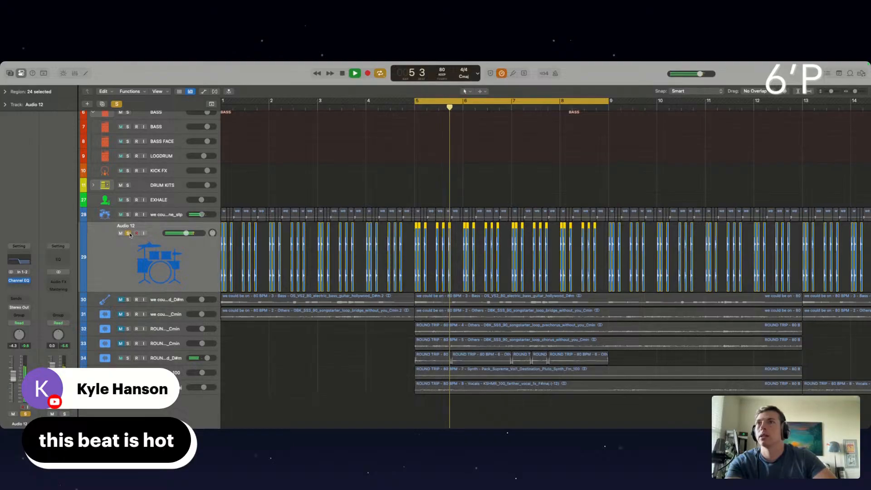
scroll(287, 255, "up", 5)
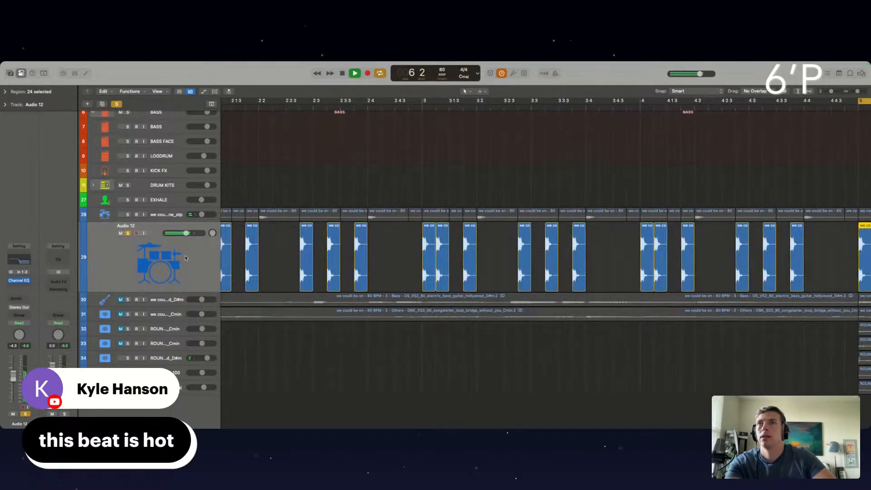
scroll(464, 256, "right", 10)
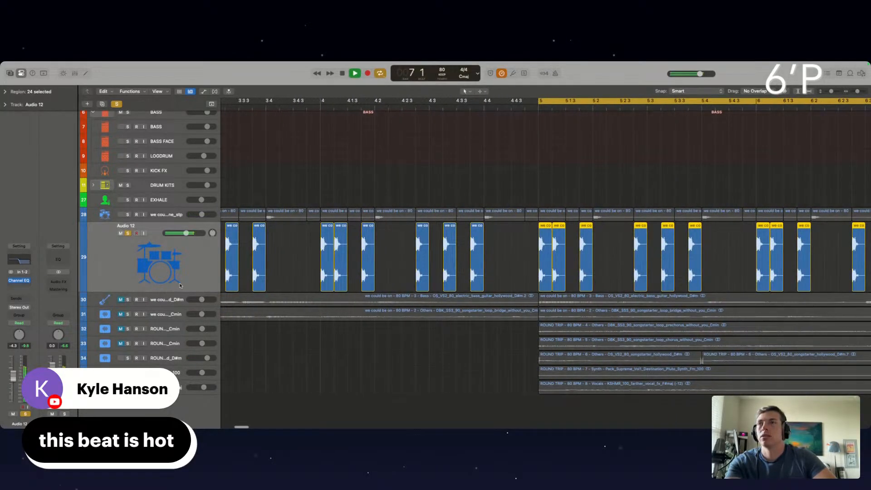
left_click(25, 259)
mouse_move(446, 236)
left_mouse_down()
mouse_move(430, 231)
mouse_move(438, 233)
left_mouse_up()
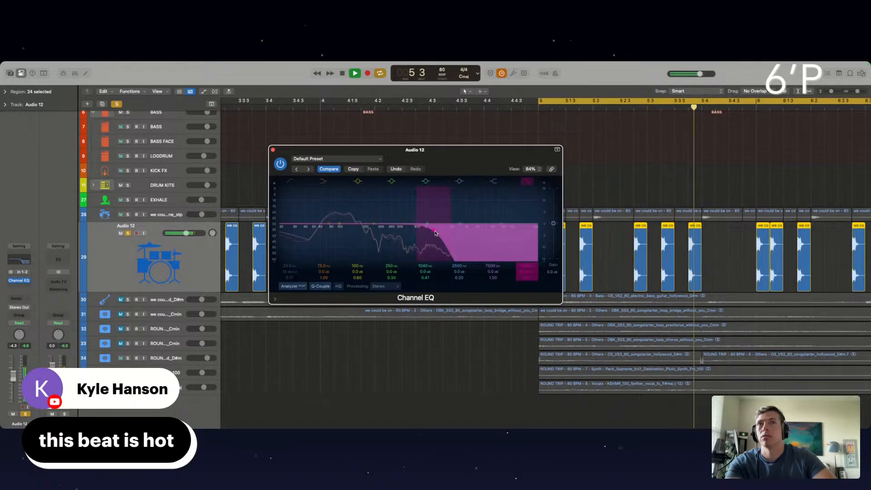
left_click(272, 149)
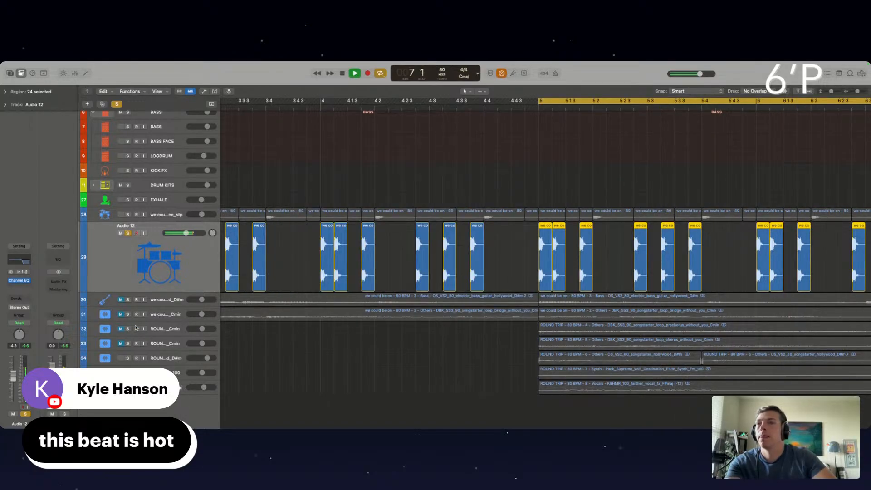
left_click(17, 287)
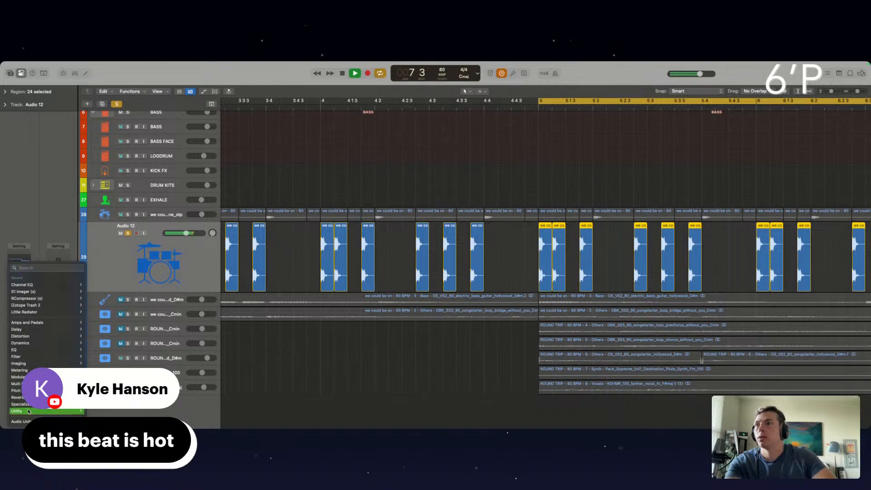
mouse_move(24, 412)
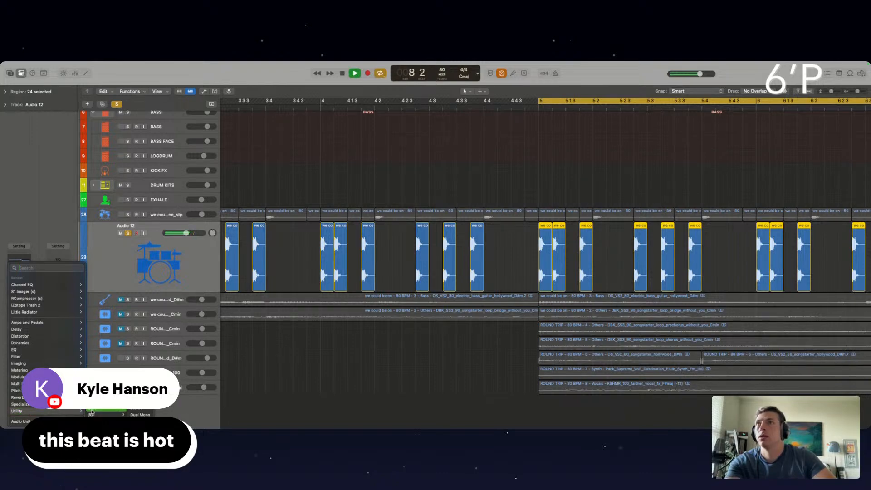
left_click(210, 284)
- Reorder the track list so the KICK FX track sits directly below Audio 12
scroll(168, 196, "up", 2)
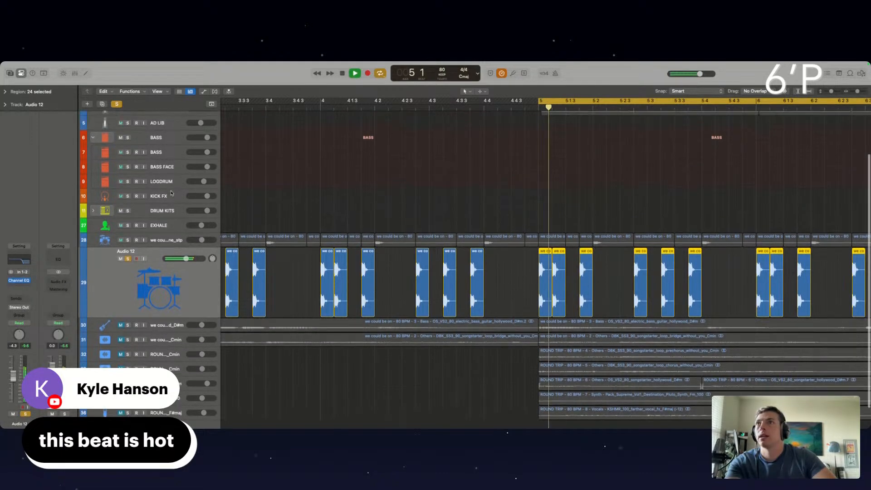
left_click_drag(169, 196, 207, 276)
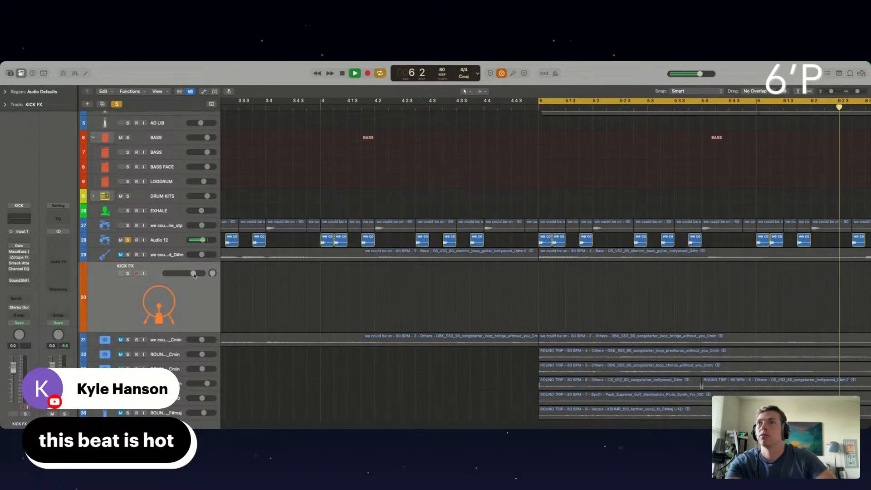
left_click_drag(155, 273, 154, 253)
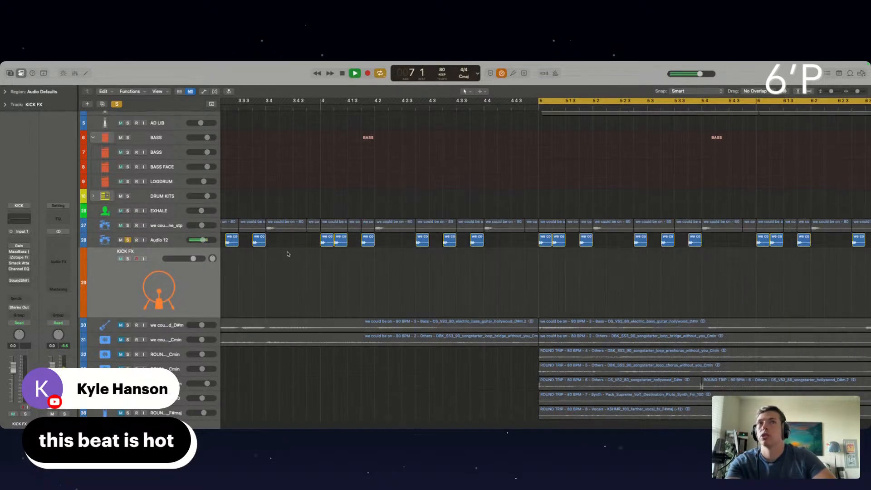
- Move all the drum slices from Audio 12 onto KICK FX at the same bar positions, and switch the solo from Audio 12 to KICK FX
scroll(287, 254, "down", 10)
left_click_drag(535, 238, 223, 244)
scroll(275, 243, "up", 10)
scroll(275, 243, "left", 4)
scroll(275, 243, "left", 5)
left_click_drag(229, 241, 229, 272)
left_click(128, 235)
left_click(127, 253)
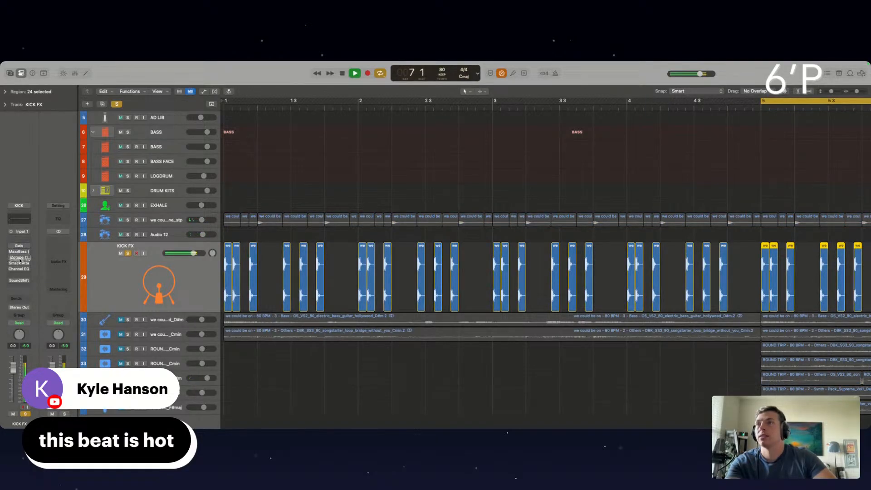
- Insert a Channel EQ ahead of the Gain plug-in on KICK FX with a 24 dB/oct high cut below 1 kHz
left_click(18, 245)
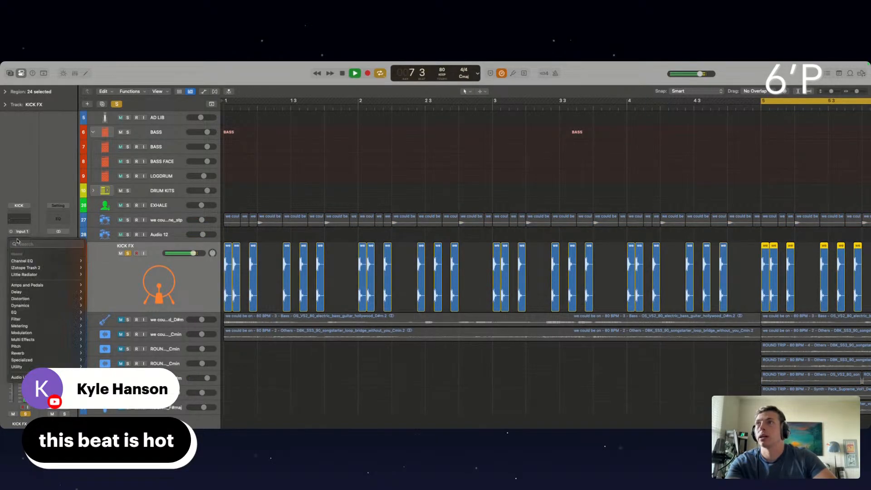
left_click(28, 262)
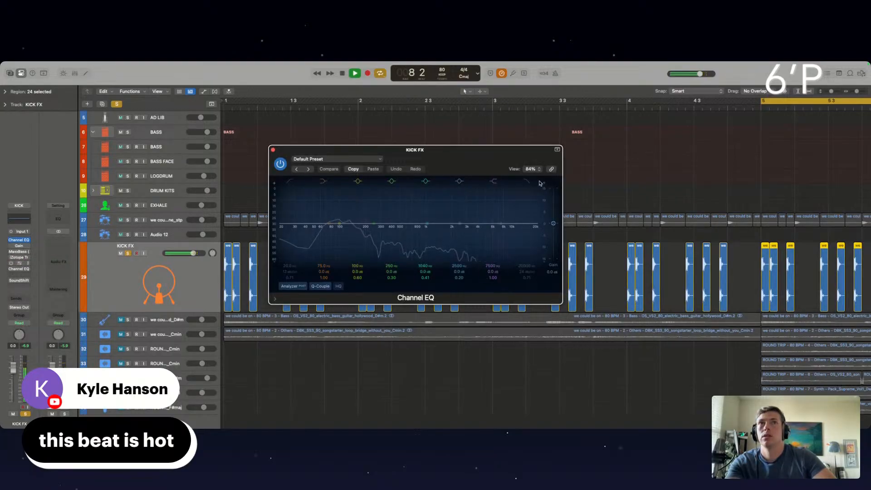
left_click_drag(529, 200, 409, 218)
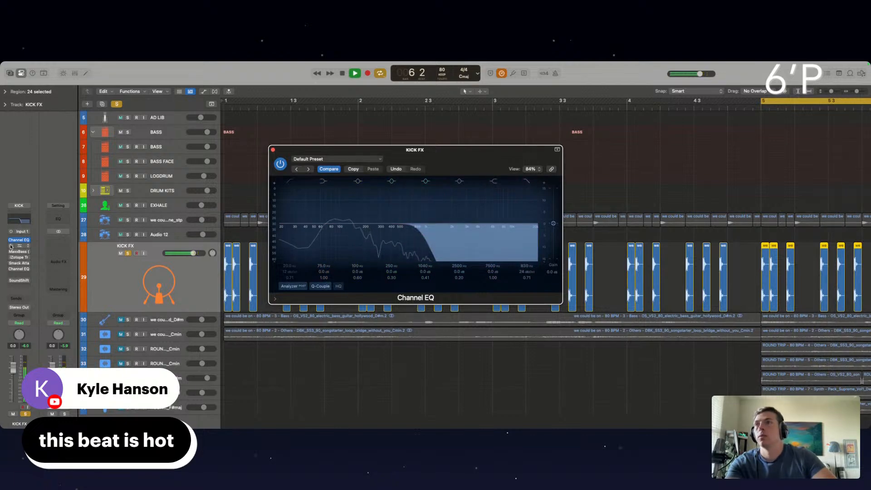
- Open the Gain plug-in on the KICK FX track
left_click(12, 246)
left_click(104, 240)
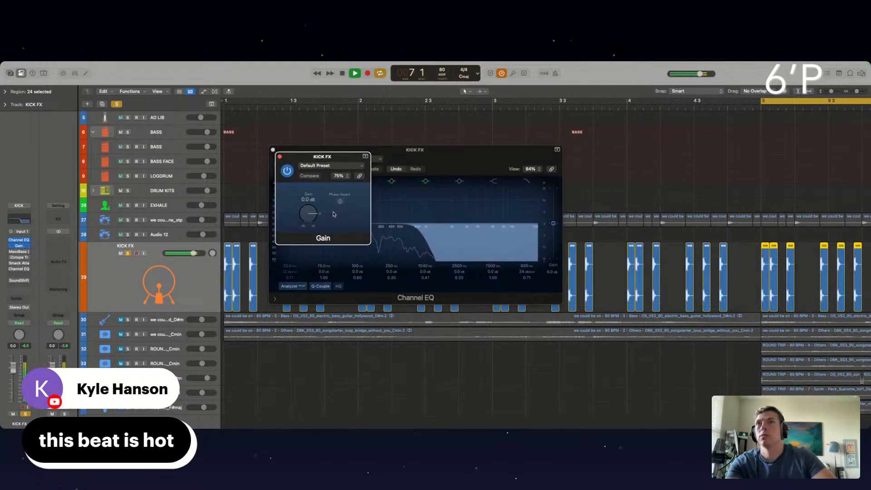
- Close the Gain and Channel EQ windows and open MaxxBass on the KICK FX track
left_click(280, 157)
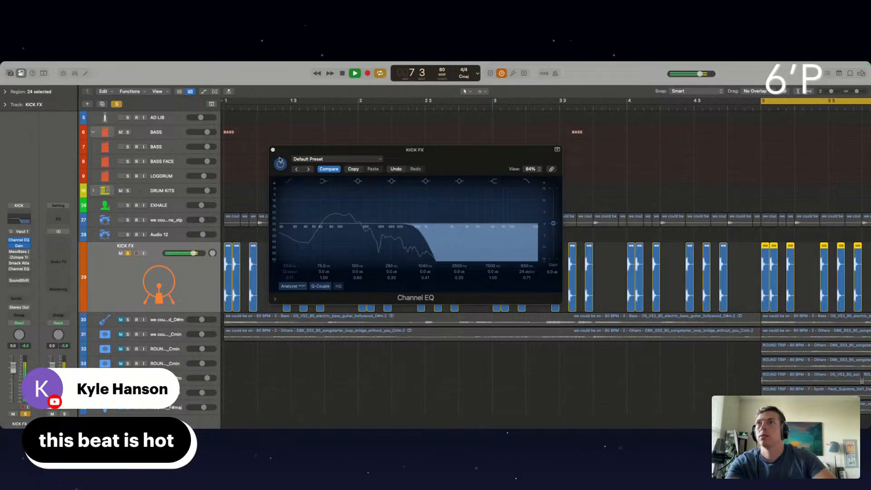
left_click(273, 150)
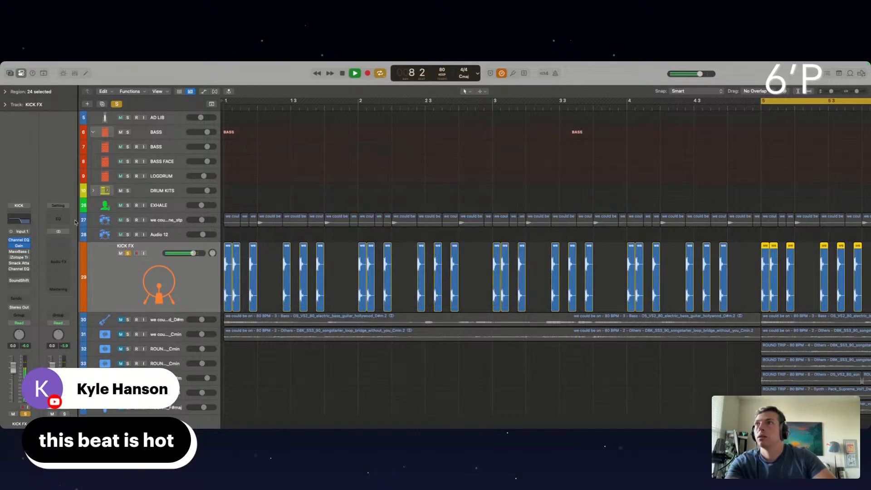
left_click(20, 252)
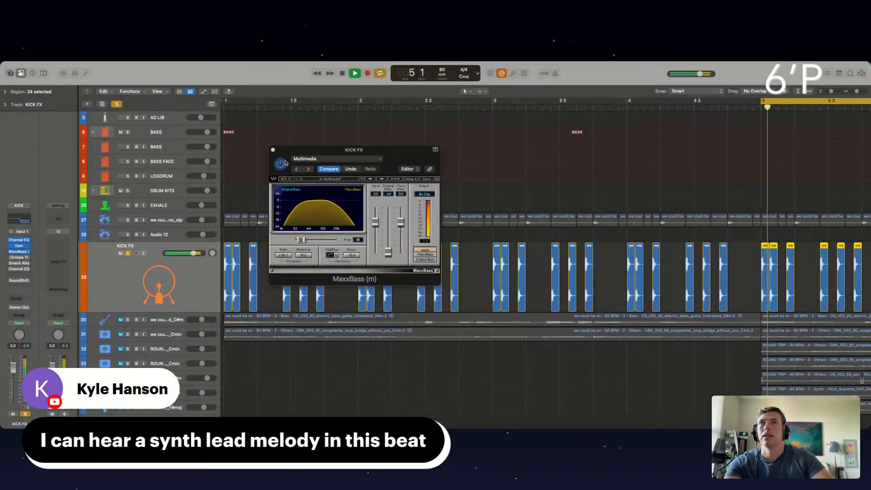
left_click_drag(283, 154, 317, 125)
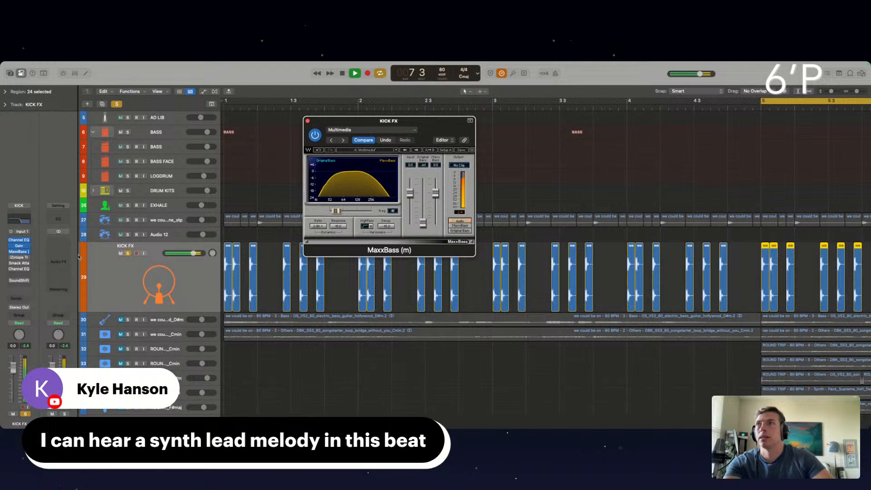
- Lower the Trash 2 input and output levels slightly on the KICK FX track and compare the sound with the plug-in bypassed
left_click(21, 257)
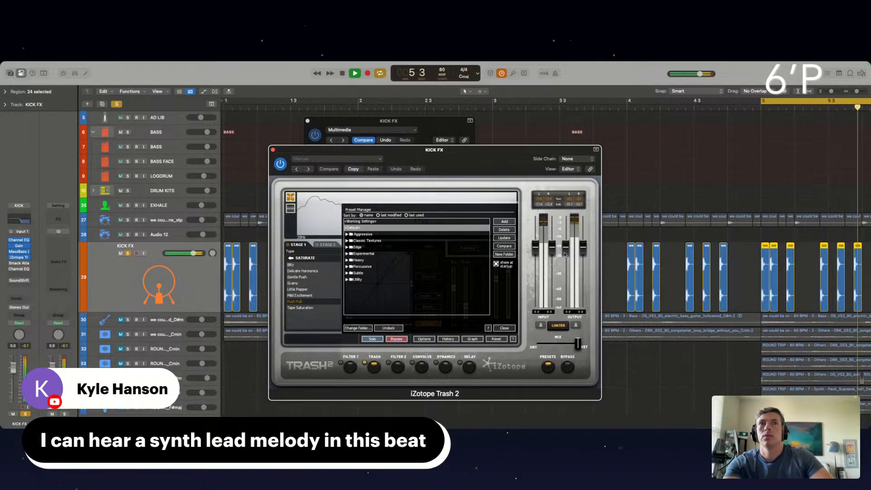
left_click_drag(566, 245, 563, 254)
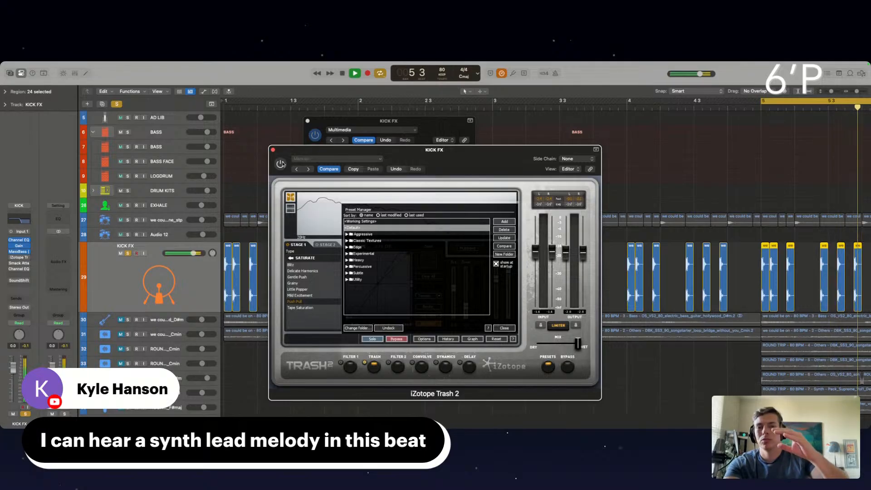
left_click(281, 163)
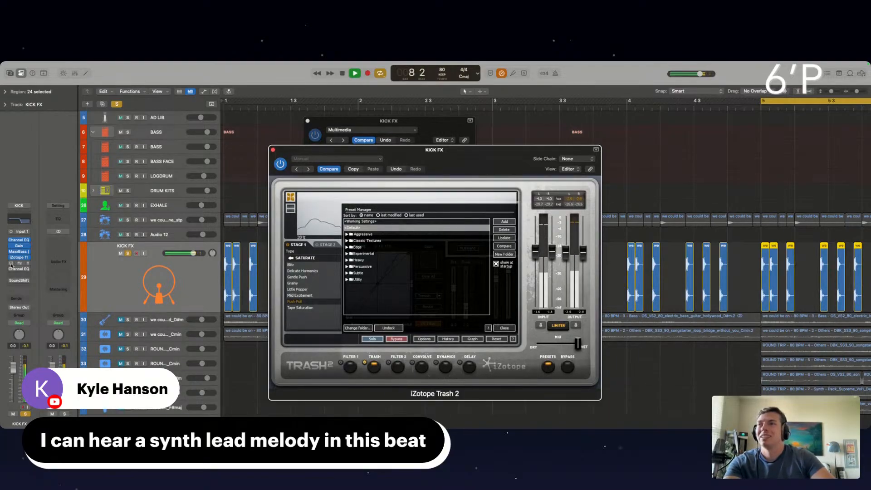
left_click(272, 150)
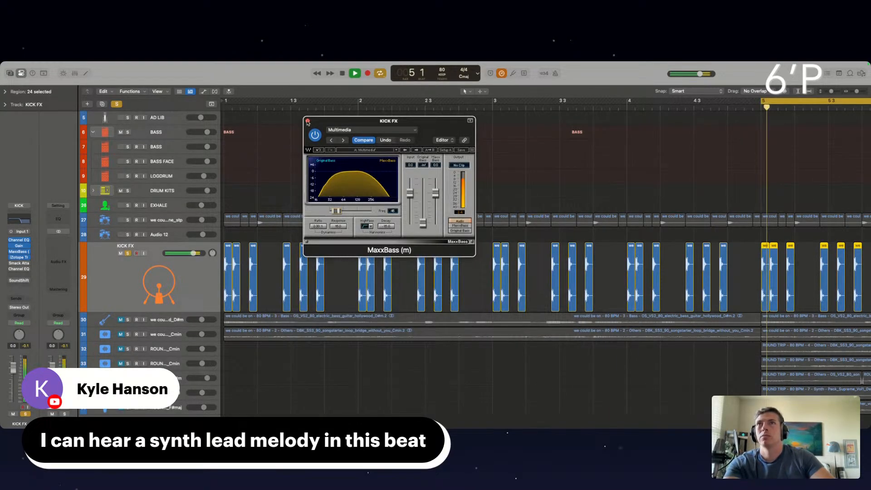
left_click(307, 121)
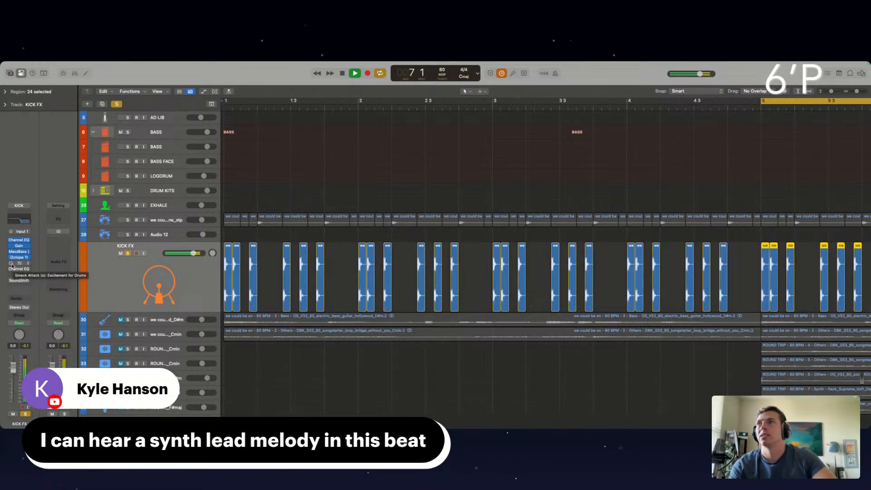
- Set the Smack Attack output on the KICK FX track to -13.6 and compare the sound with the plug-in bypassed
left_click(28, 264)
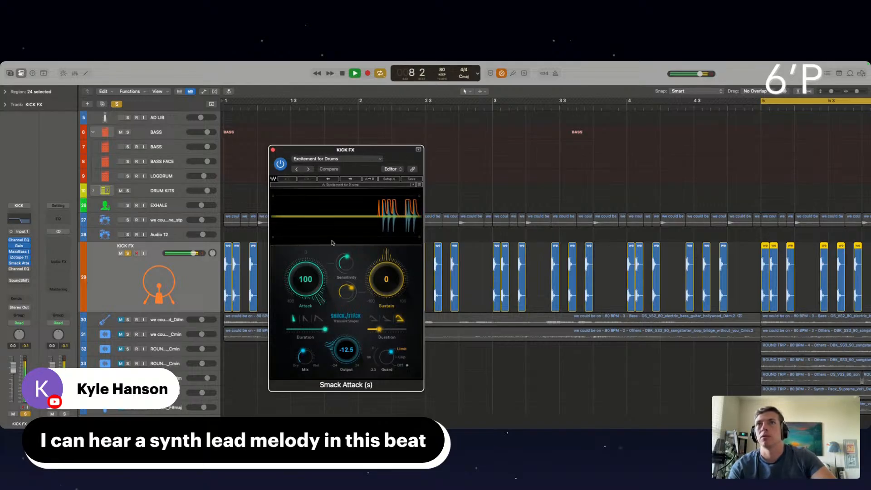
left_click_drag(365, 354, 328, 353)
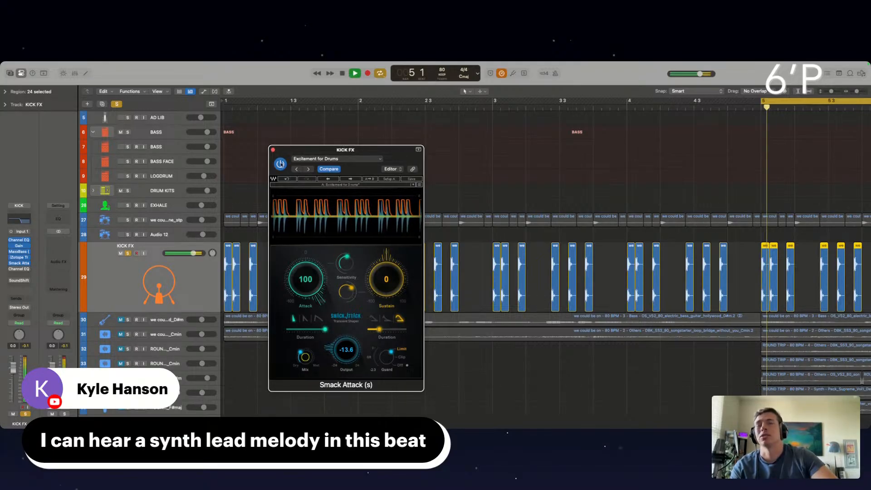
left_click(280, 164)
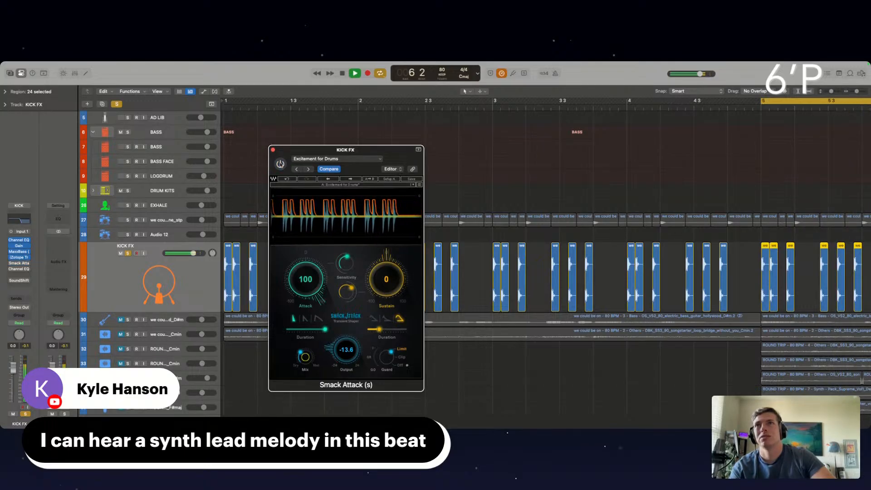
- Review the last Channel EQ in the KICK FX chain and close the open plug-in windows
left_click(20, 271)
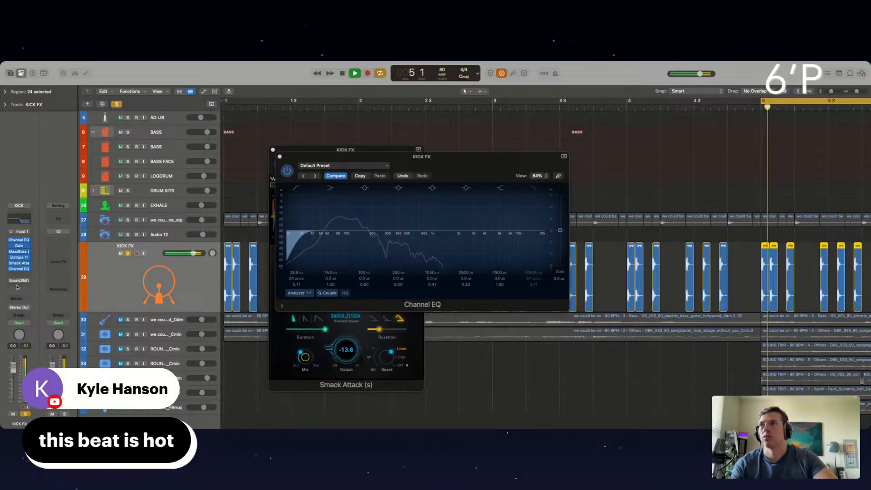
left_click(279, 157)
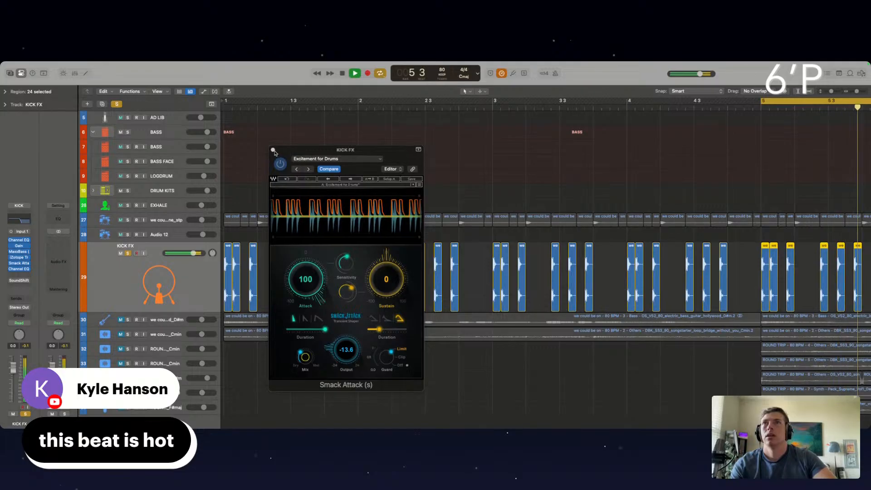
left_click(273, 150)
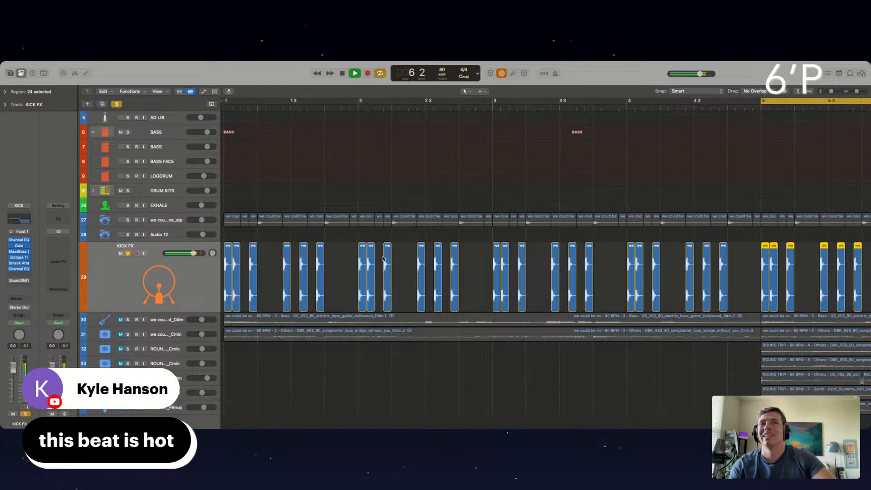
- Solo track 27 and the bass guitar track 30 alongside the KICK FX track
left_click(128, 221)
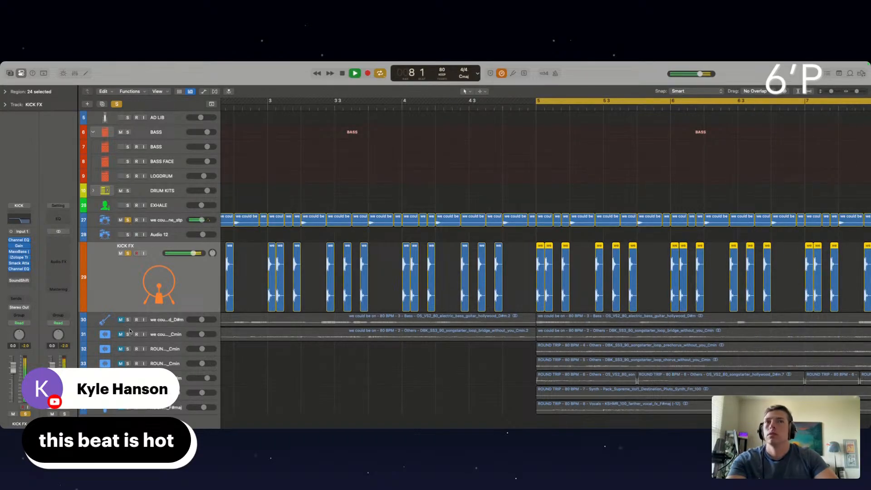
scroll(130, 330, "down", 2)
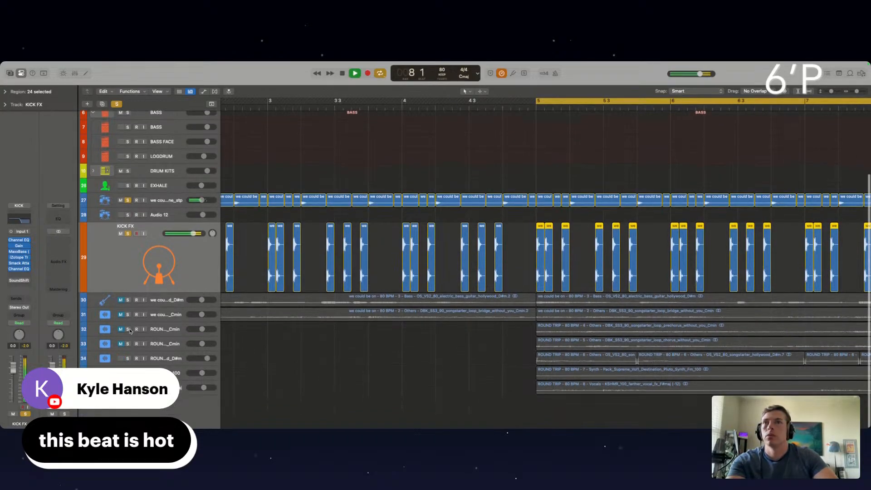
left_click(127, 300)
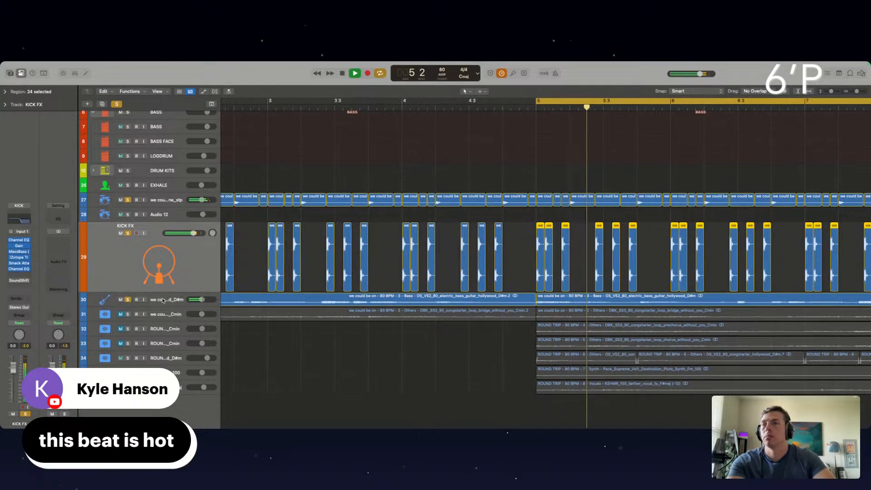
- Insert a Gain plug-in on the bass guitar track and switch it to mono
left_click(139, 300)
left_click(19, 282)
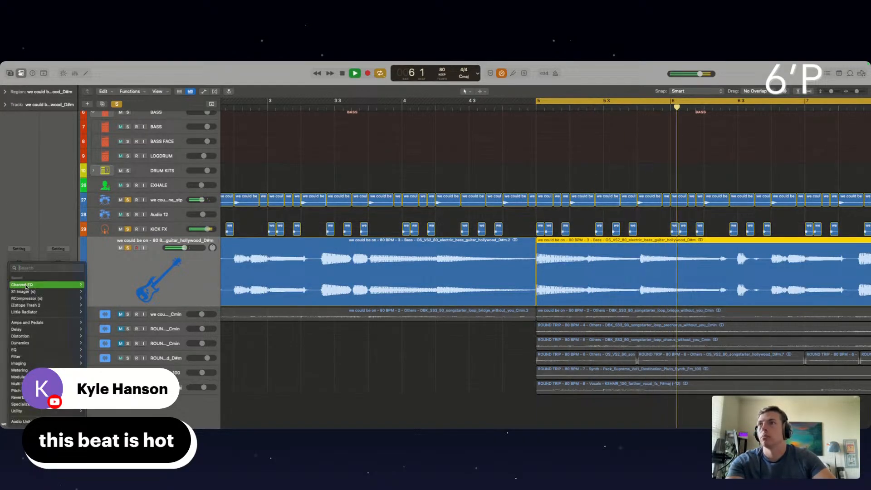
mouse_move(35, 412)
left_click(142, 412)
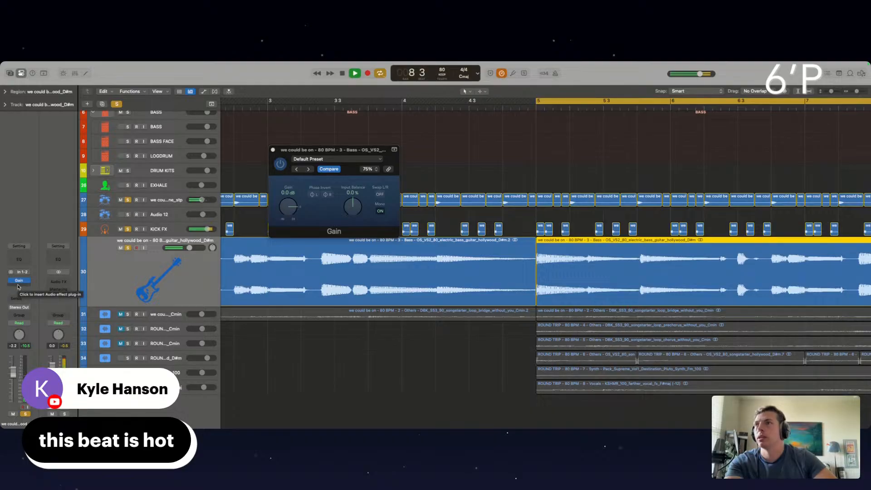
- Insert the Waves MaxxBass (s) plug-in after Gain on the bass guitar track
left_click(18, 289)
mouse_move(32, 343)
mouse_move(98, 421)
scroll(166, 409, "down", 8)
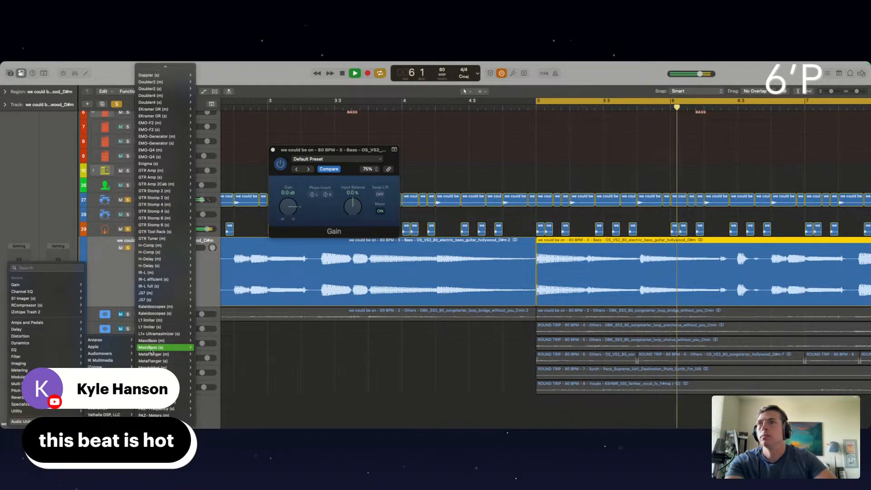
left_click(151, 347)
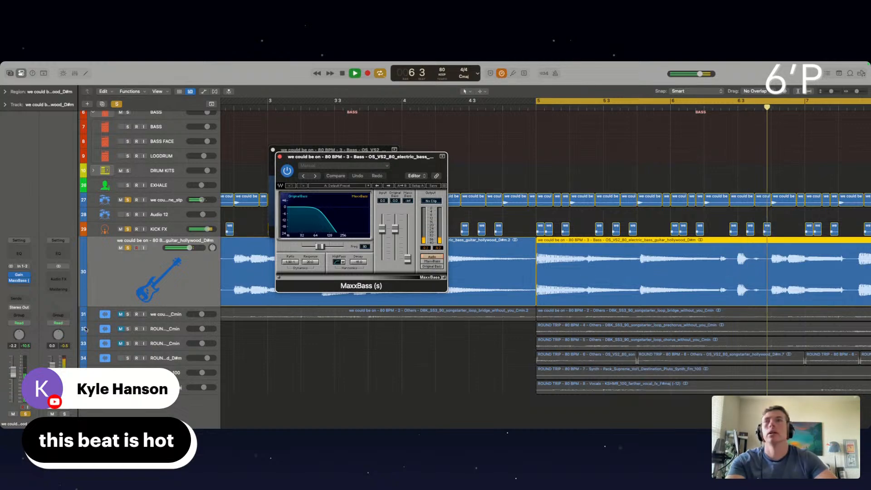
- Load the Dies Bassum preset in the bass guitar's MaxxBass and lower its frequency to 34
left_click(314, 176)
left_click(315, 175)
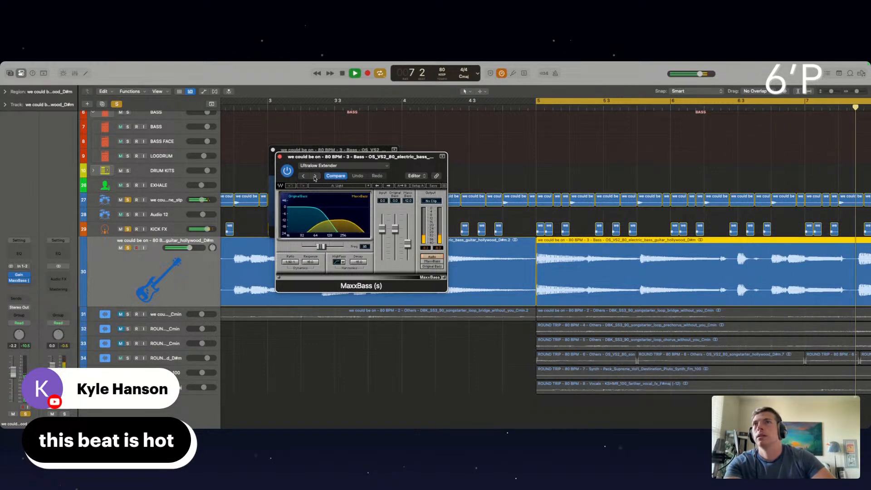
left_click(315, 176)
left_click(314, 175)
left_click(315, 175)
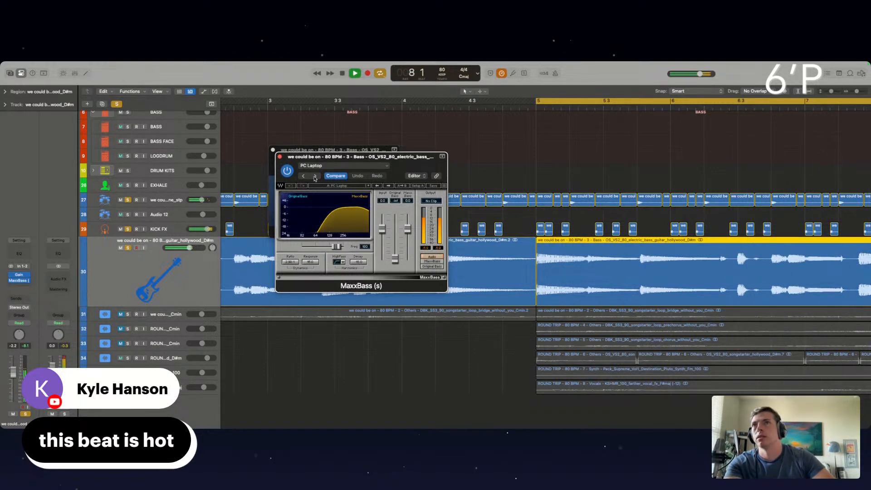
left_click(315, 175)
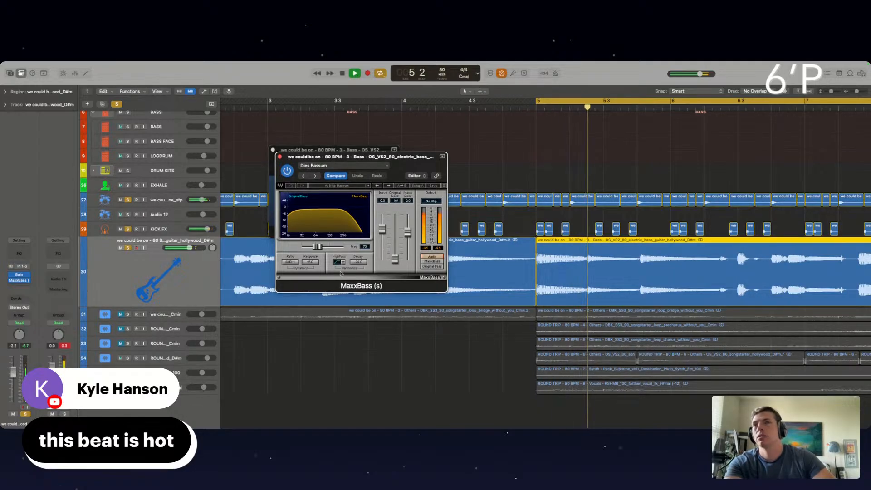
left_click_drag(318, 247, 297, 249)
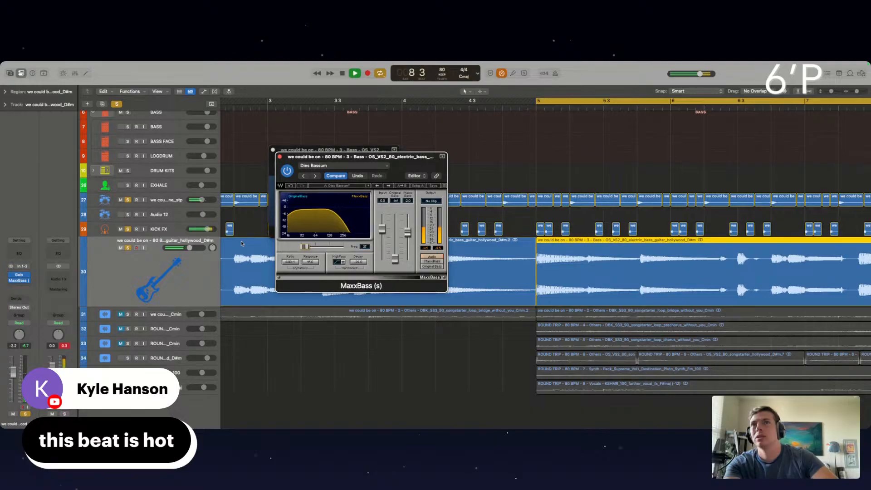
left_click_drag(303, 247, 310, 249)
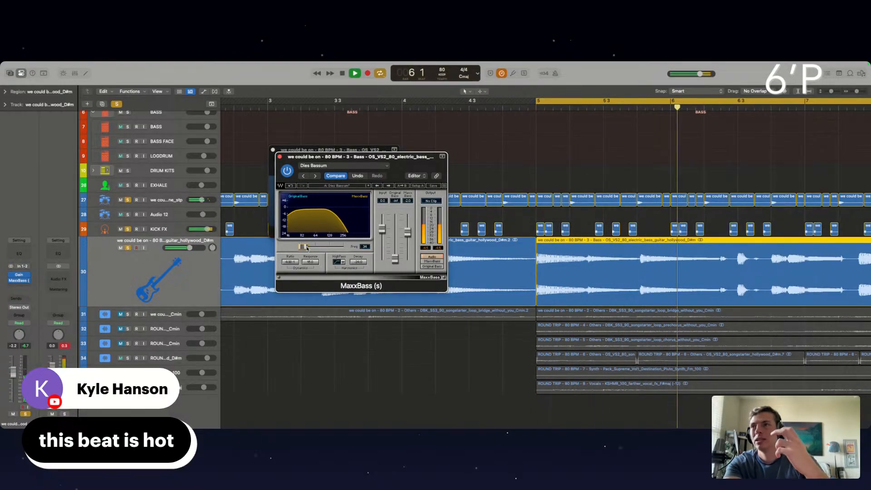
- Insert the Soundtoys Little Radiator plug-in after MaxxBass on the bass guitar track
left_click(20, 288)
mouse_move(21, 421)
mouse_move(103, 408)
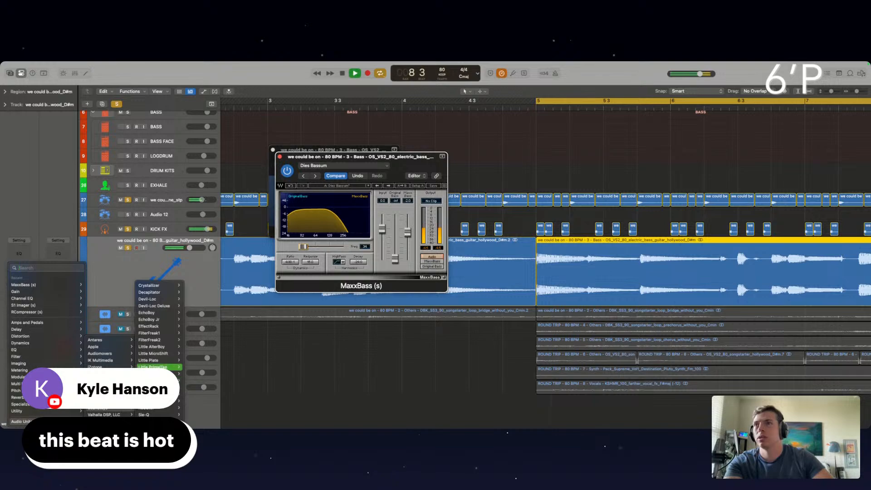
left_click(196, 375)
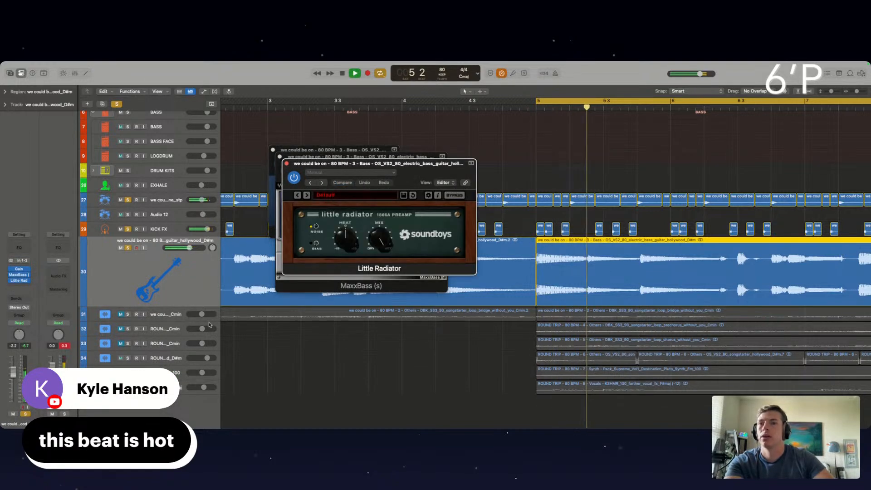
- Audition the Little Radiator presets, load Touch of Tude on the bass guitar, and fine-tune its Heat
left_click(307, 196)
left_click(307, 195)
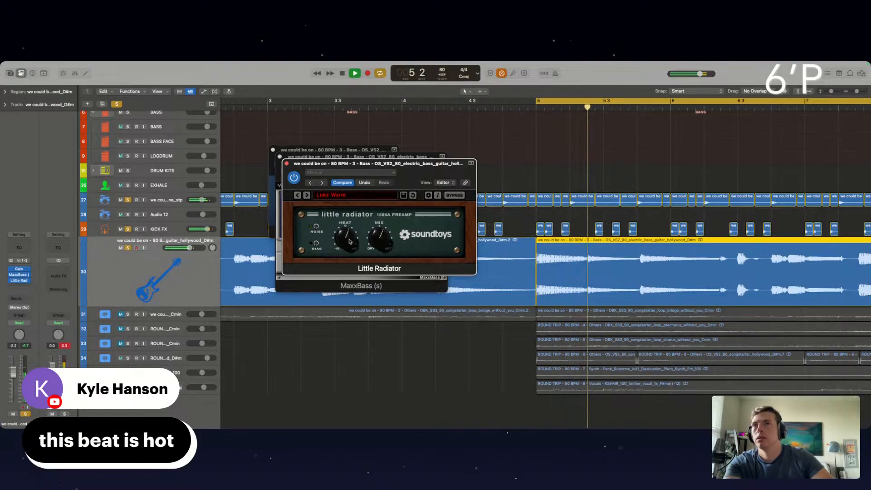
left_click_drag(346, 235, 347, 242)
left_click(307, 195)
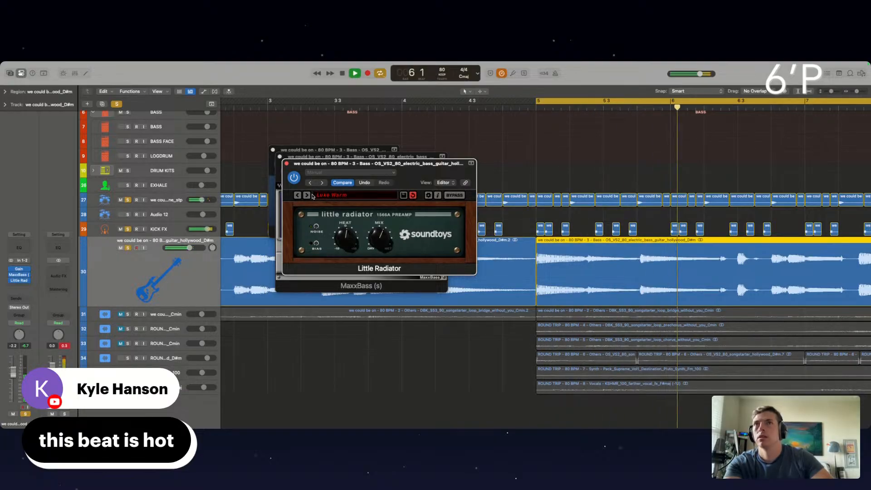
left_click(307, 196)
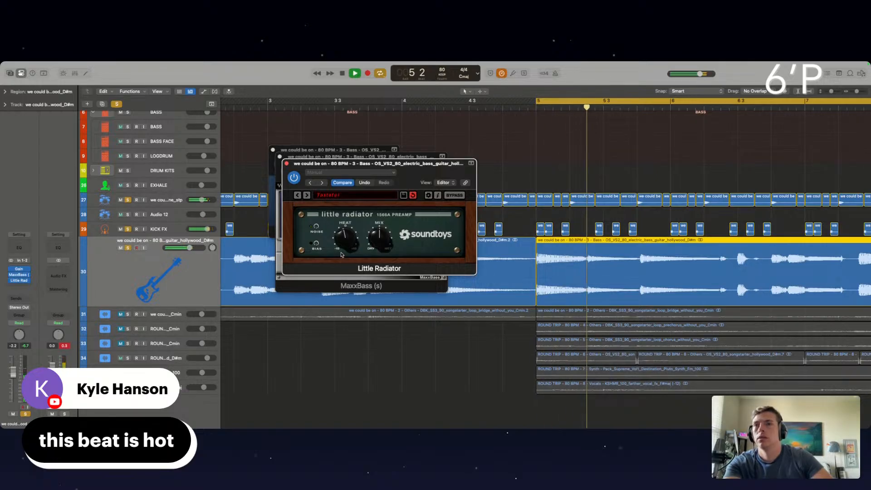
left_click(307, 195)
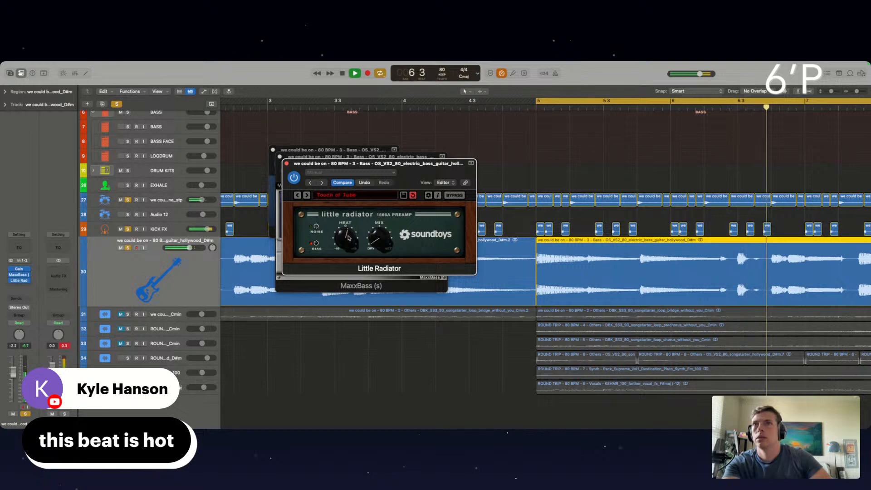
left_click_drag(348, 238, 348, 236)
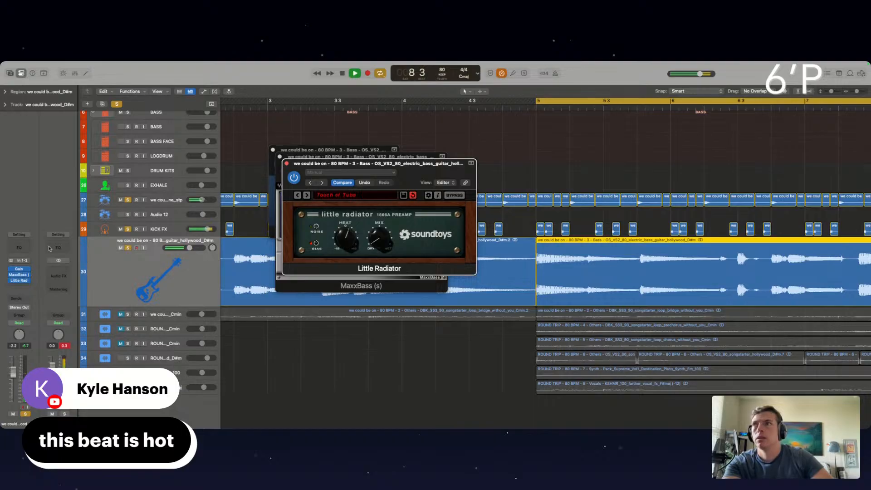
- Insert the reFuse Lowender plug-in after Little Radiator on the bass guitar track and dismiss its welcome message
left_click(20, 287)
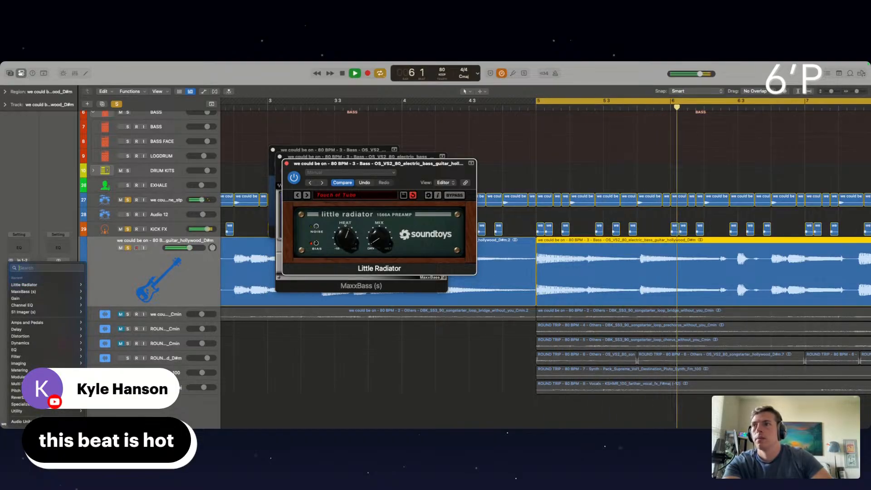
mouse_move(20, 420)
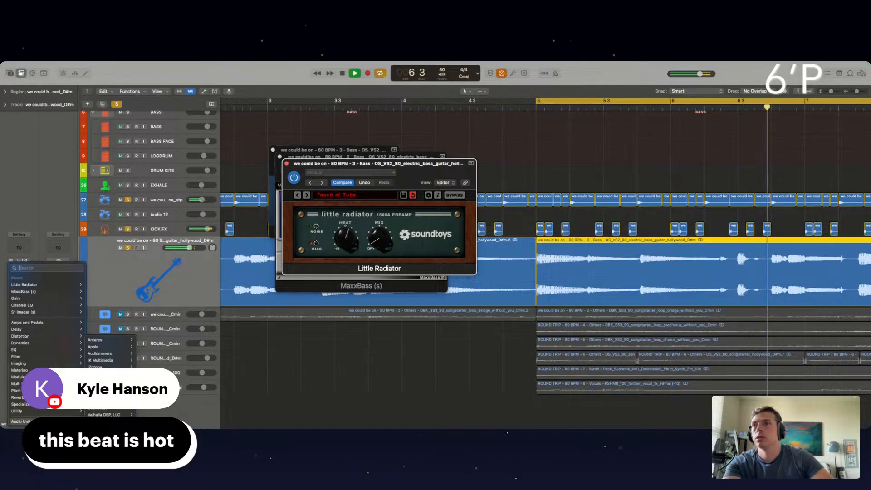
left_click(186, 398)
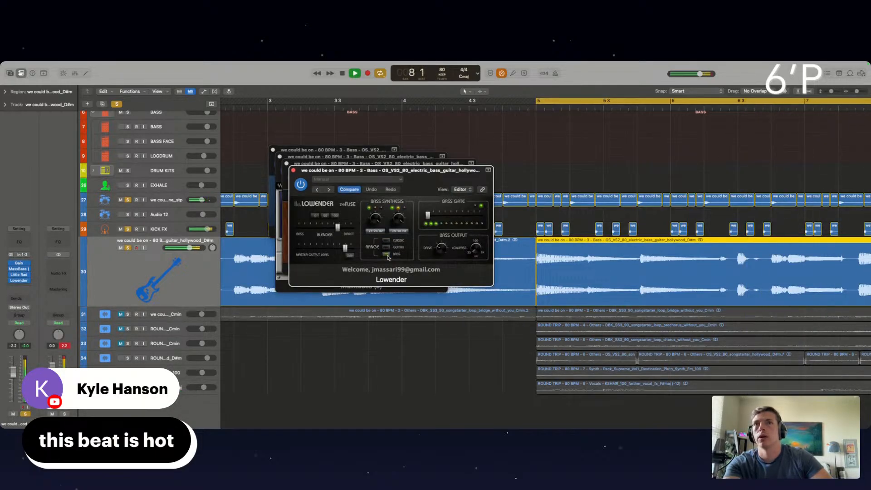
left_click(381, 271)
left_click(381, 334)
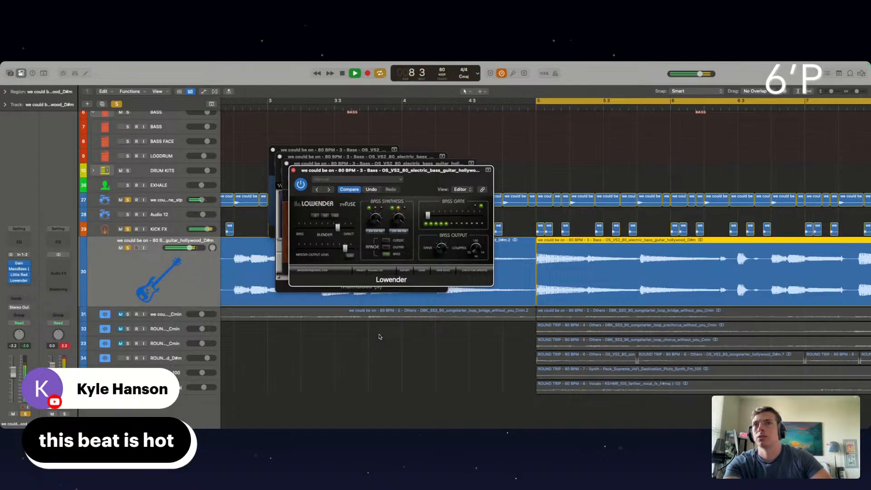
- Move Lowender's Blender fully to Direct and close the bass guitar's Gain, MaxxBass and Little Radiator windows
left_click_drag(302, 228, 350, 228)
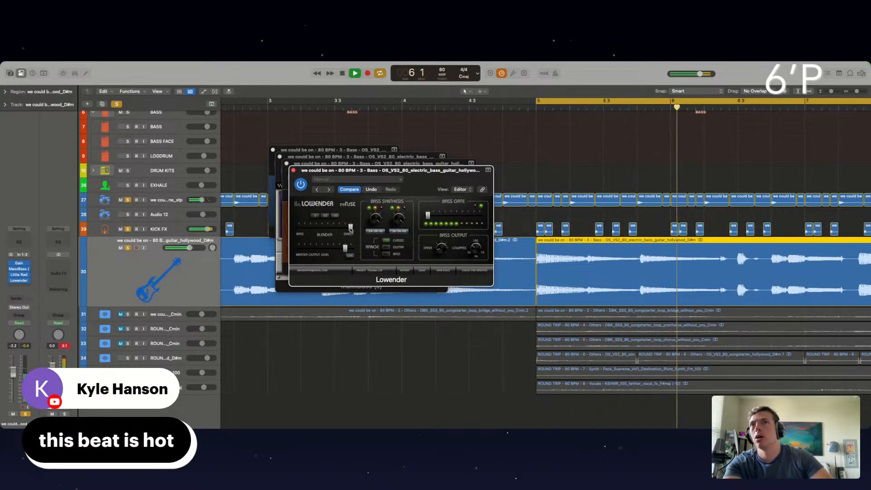
left_click(273, 150)
left_click(280, 157)
left_click(287, 163)
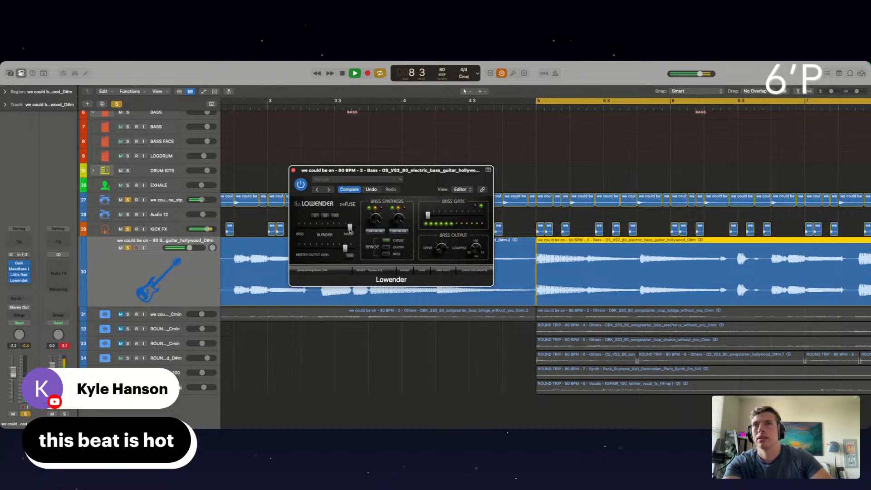
- Set Lowender's Range to Bass, sweep the Blender toward Bass and back to nearly full Direct, and close the plug-in
left_click(386, 254)
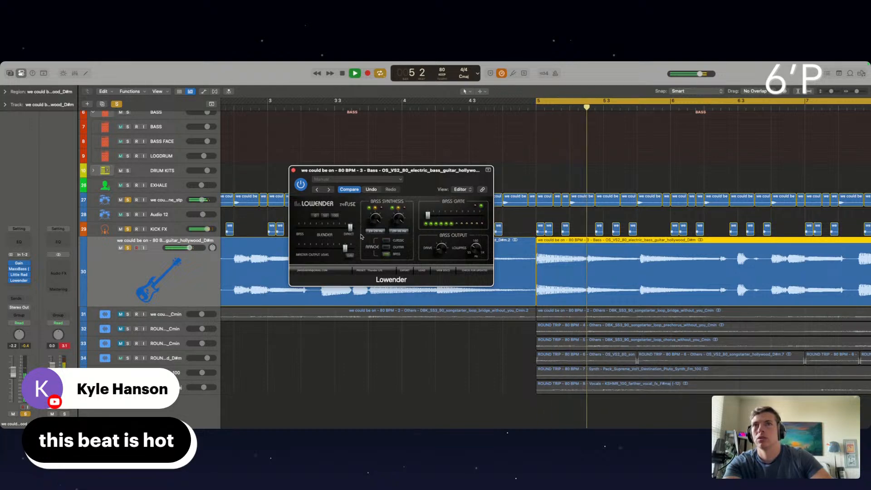
left_click_drag(350, 228, 309, 229)
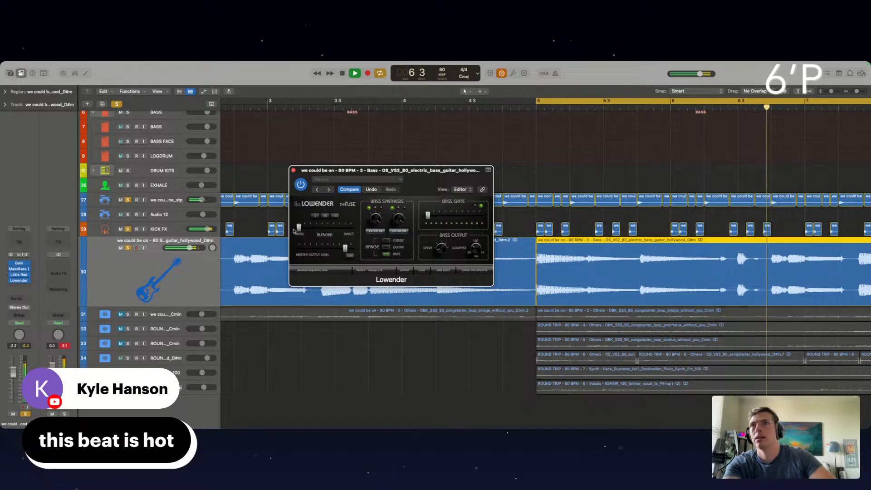
left_click_drag(309, 234, 337, 231)
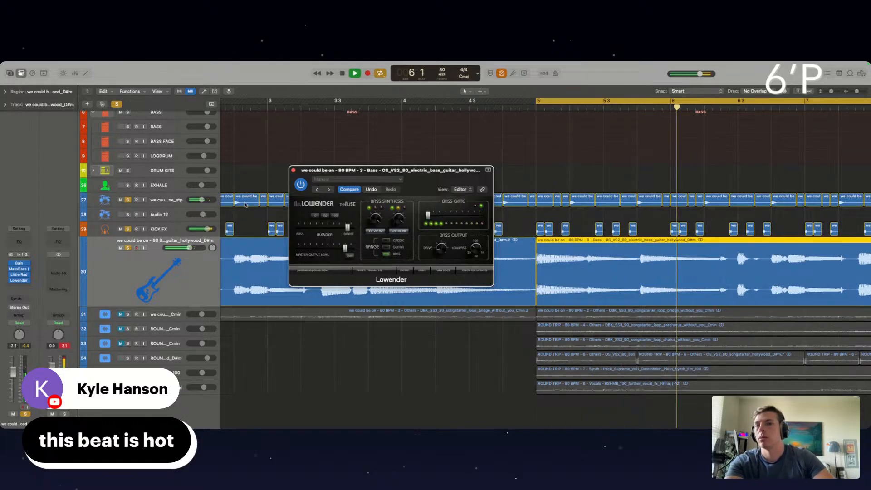
left_click(293, 170)
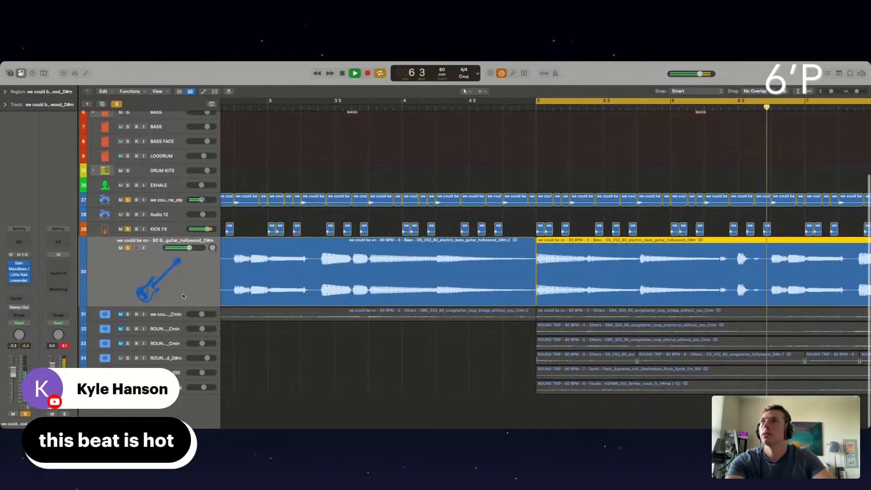
- Color all three bass guitar regions red
scroll(310, 291, "down", 5)
scroll(310, 292, "down", 2)
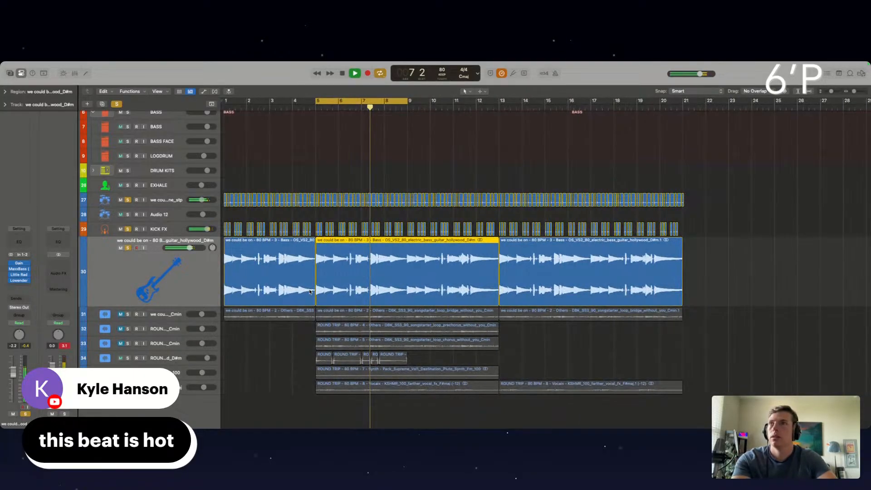
key("alt+c")
left_click(262, 180)
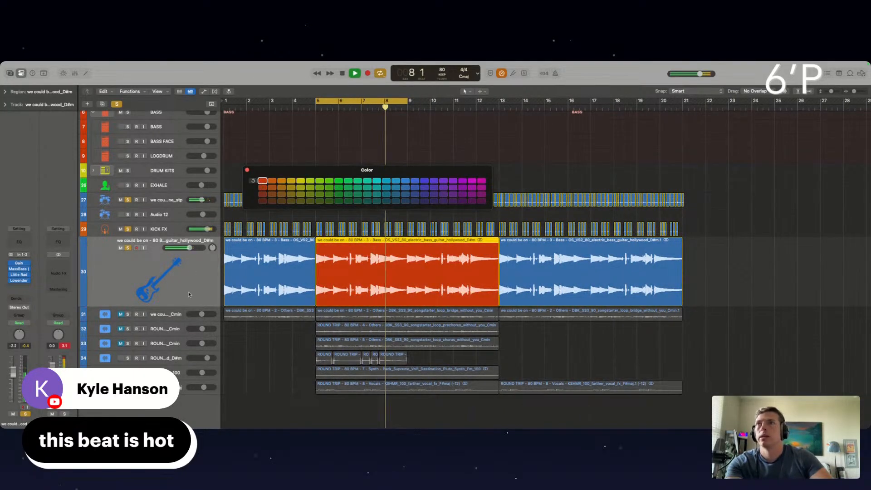
left_click_drag(745, 274, 285, 278)
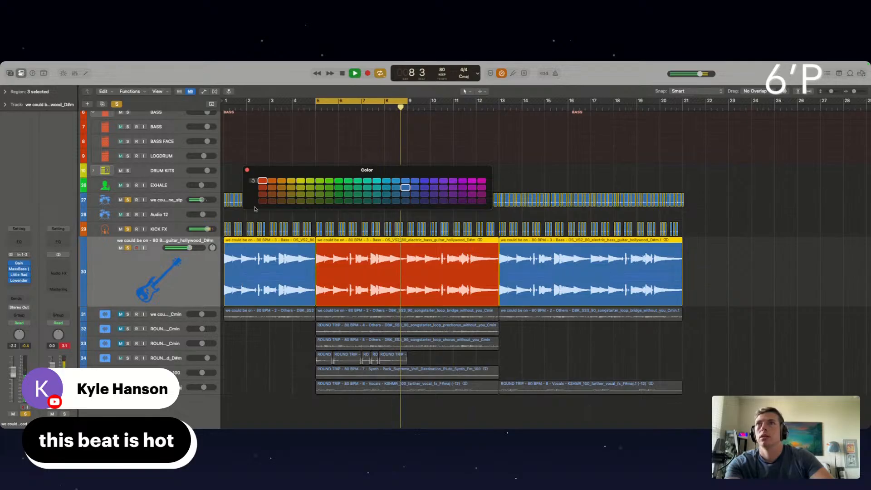
left_click(262, 181)
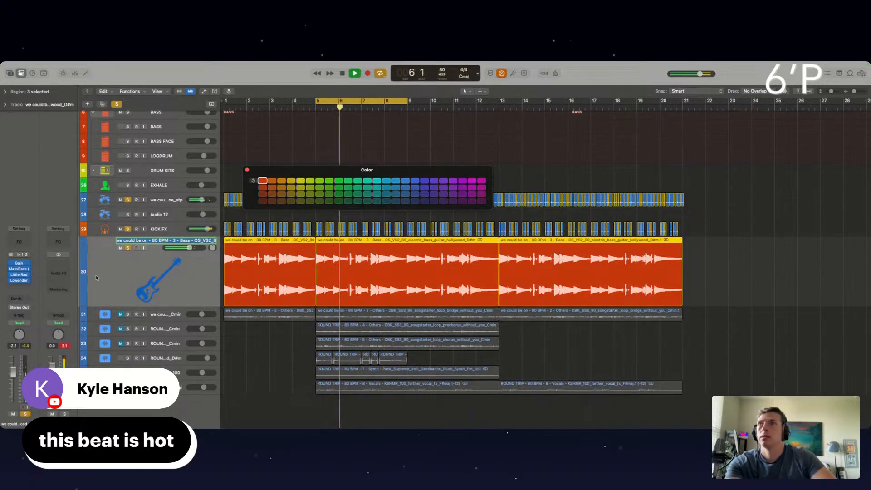
left_click(159, 298)
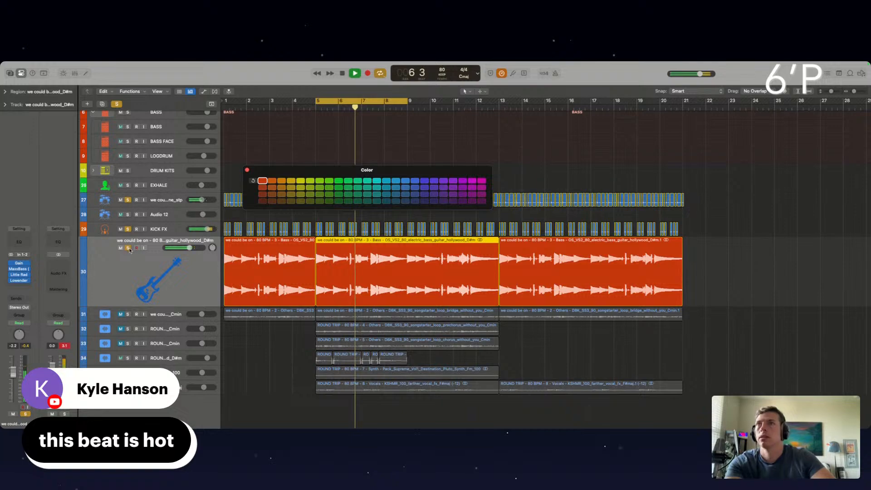
- Audition tracks 31 to 33 one at a time in solo, and leave the songstarter_hollywood_D#m track soloed and selected
left_click(128, 315)
left_click(128, 314)
left_click(128, 329)
left_click(128, 329)
left_click(128, 344)
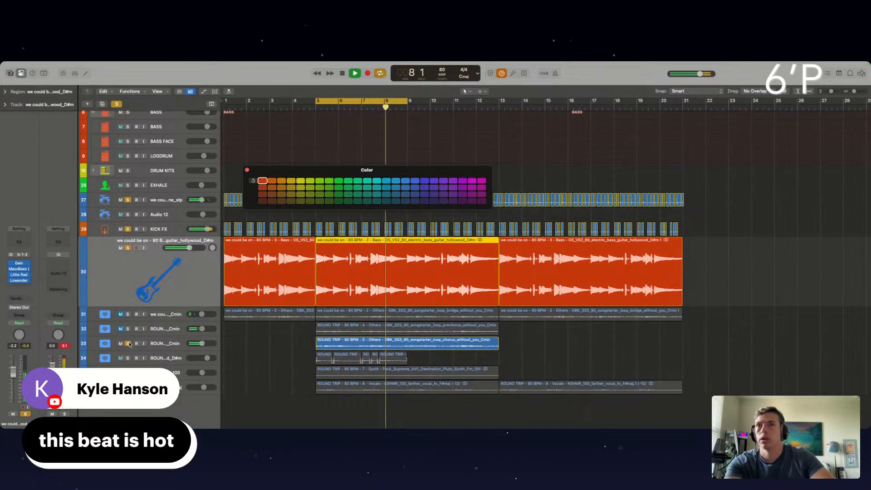
left_click(128, 344)
left_click(128, 358)
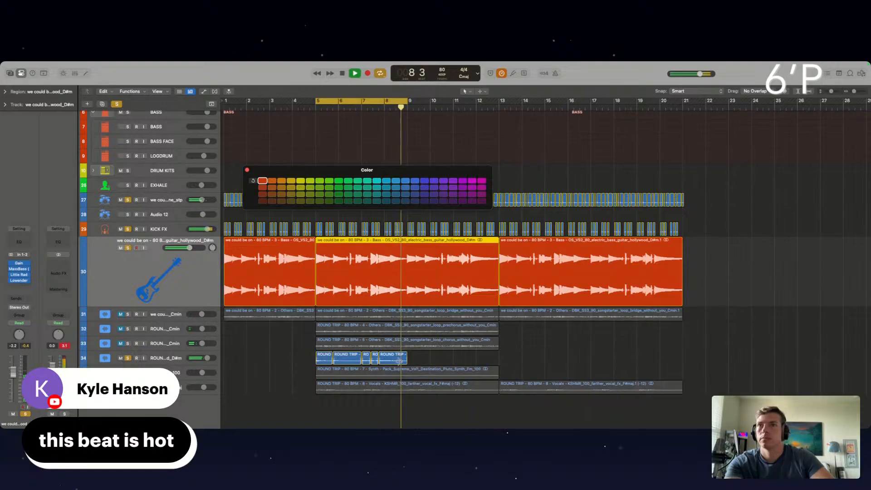
left_click(162, 358)
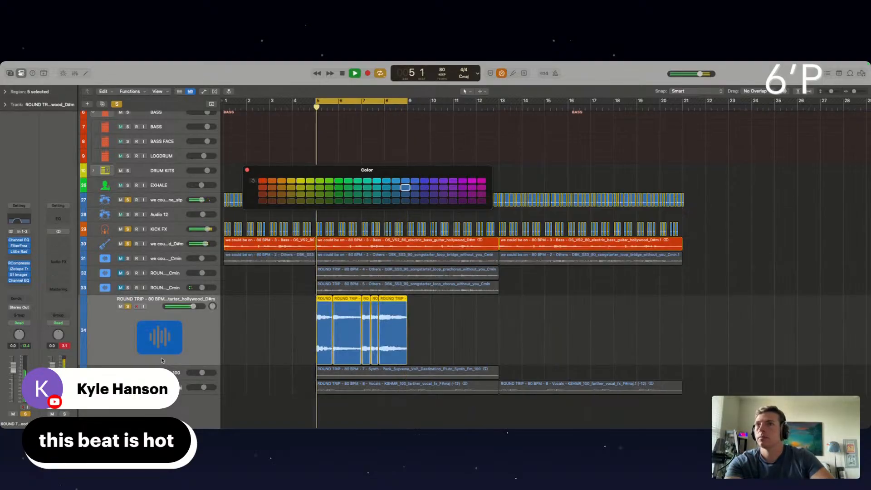
- Open the last Channel EQ on track 34 and unsolo the bass guitar, KICK FX and track 27 to play it alone
left_click(19, 281)
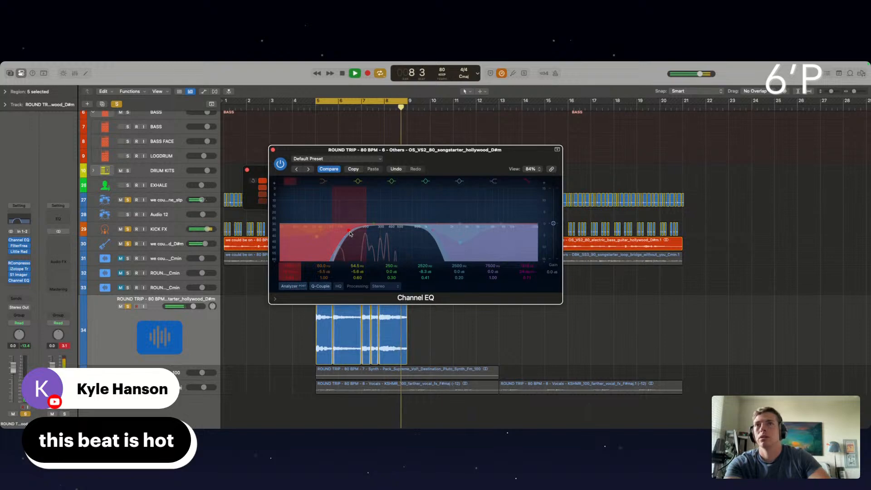
key("space")
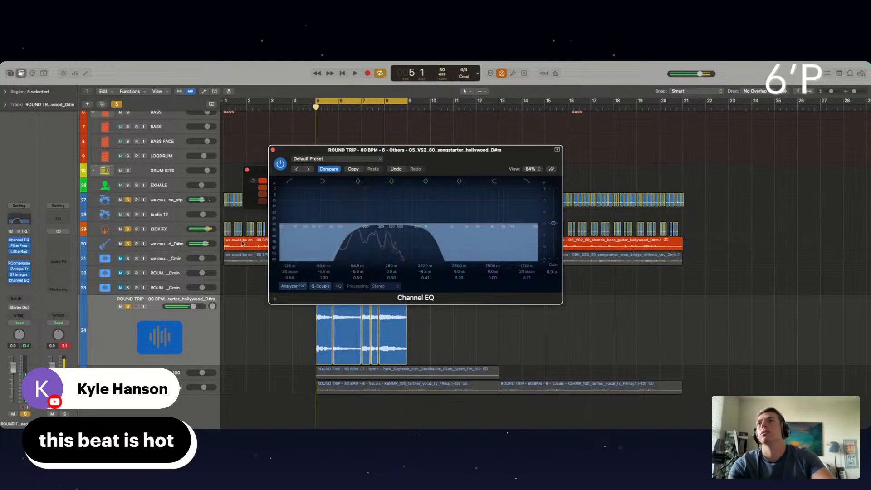
left_click(127, 245)
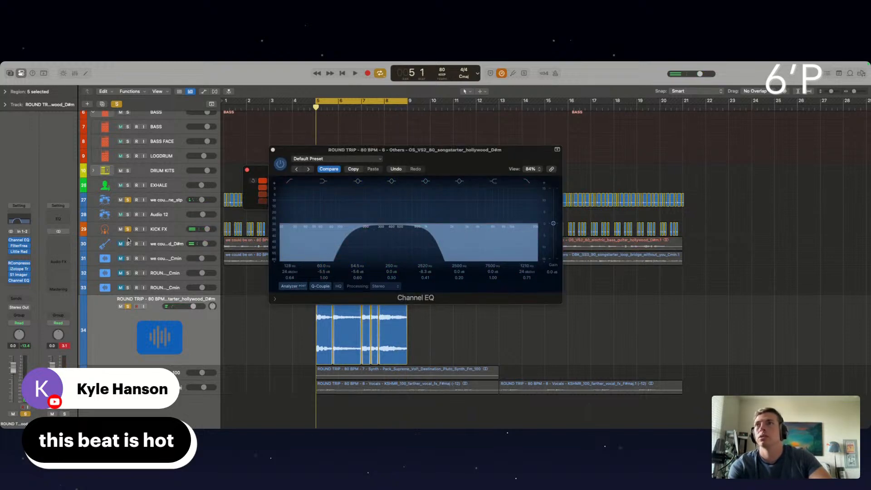
left_click(127, 229)
left_click(128, 199)
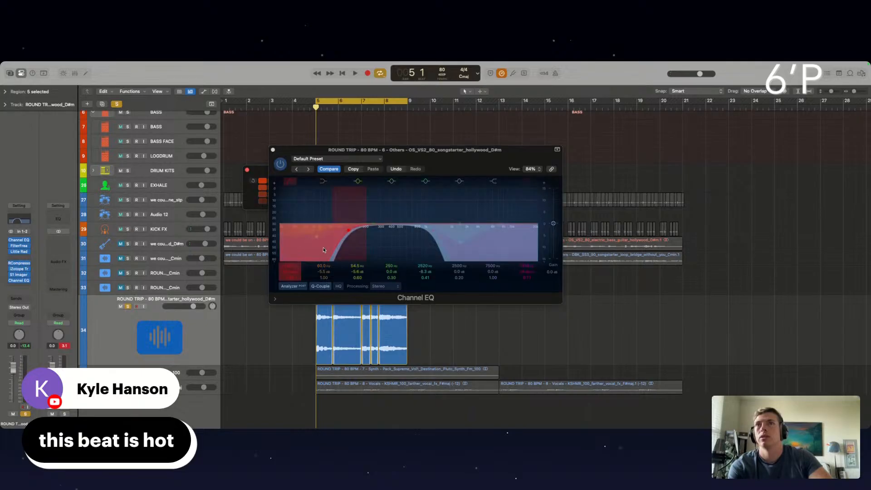
key("space")
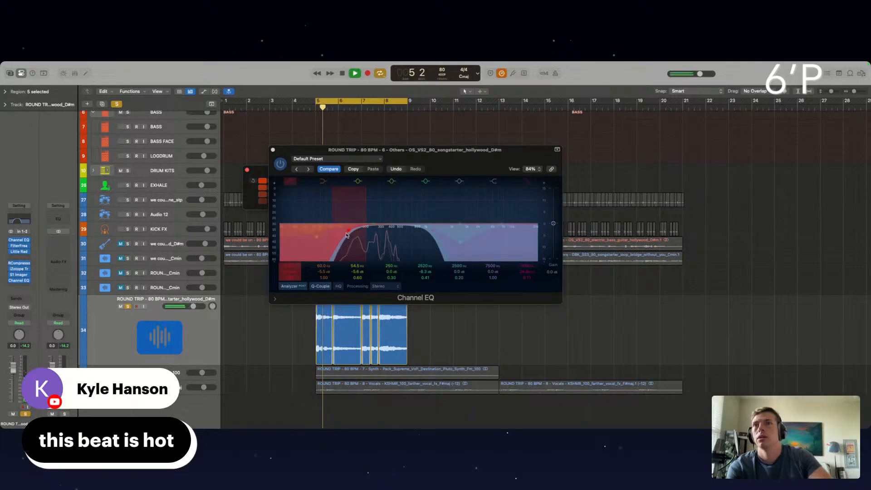
- Sweep track 34's Channel EQ low cut while comparing with the bass guitar in and out of solo, and settle at about 154 Hz
left_click(349, 233)
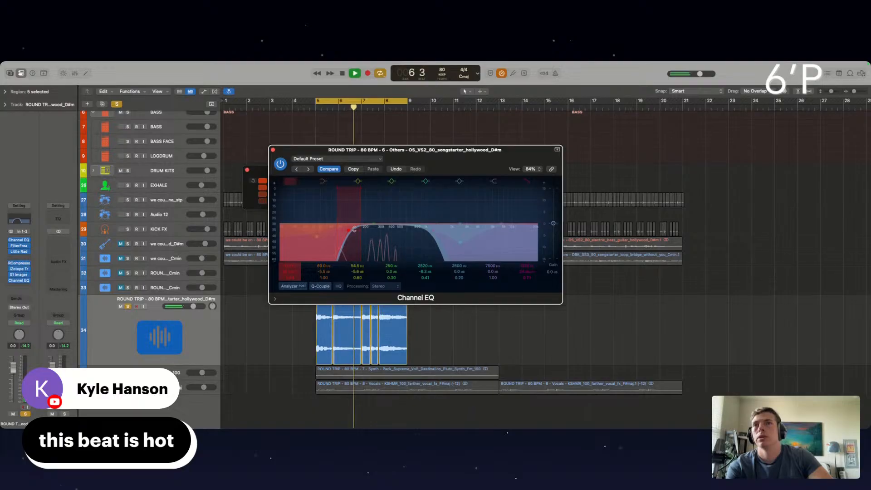
mouse_move(312, 228)
left_mouse_down()
mouse_move(297, 231)
mouse_move(309, 231)
left_mouse_up()
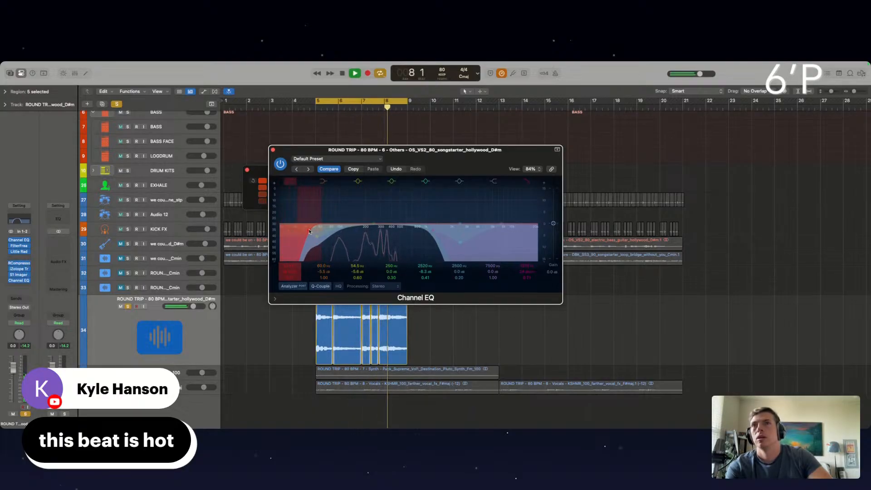
left_click(127, 245)
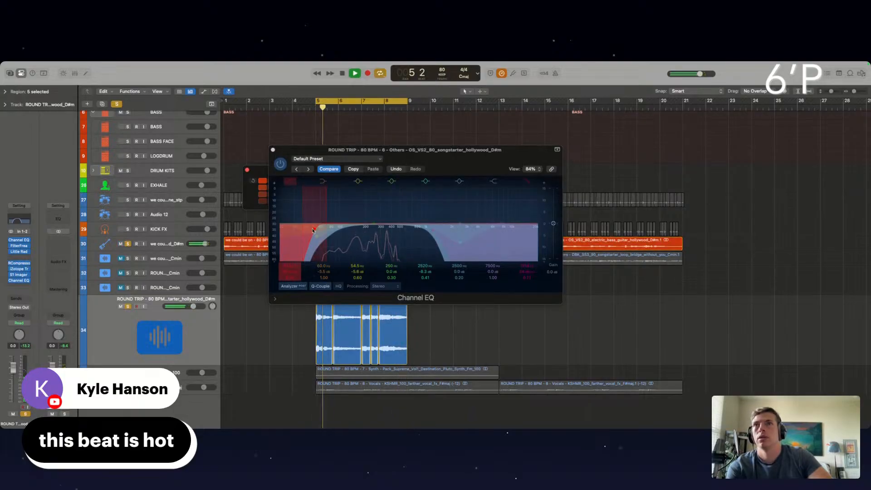
left_click(314, 230)
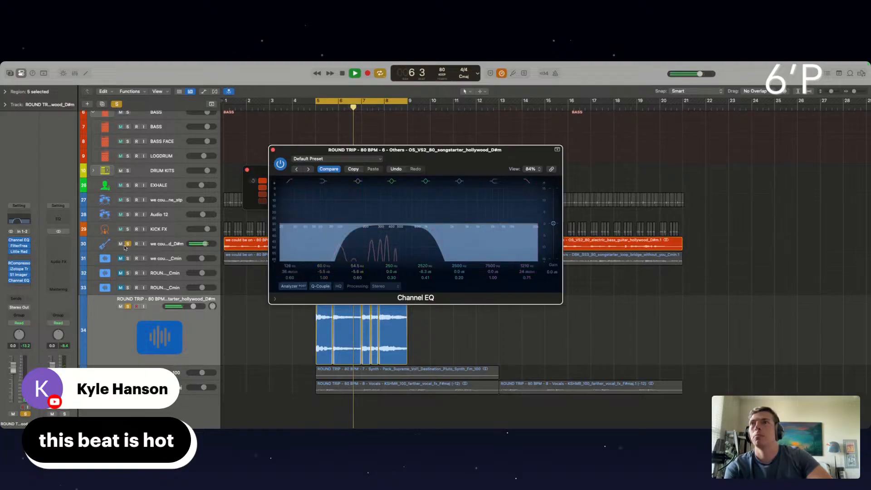
left_click(128, 244)
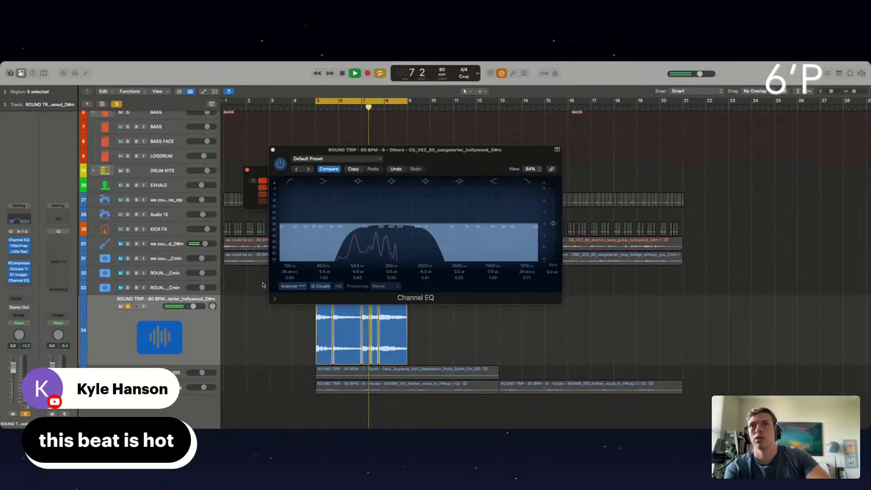
left_click(349, 233)
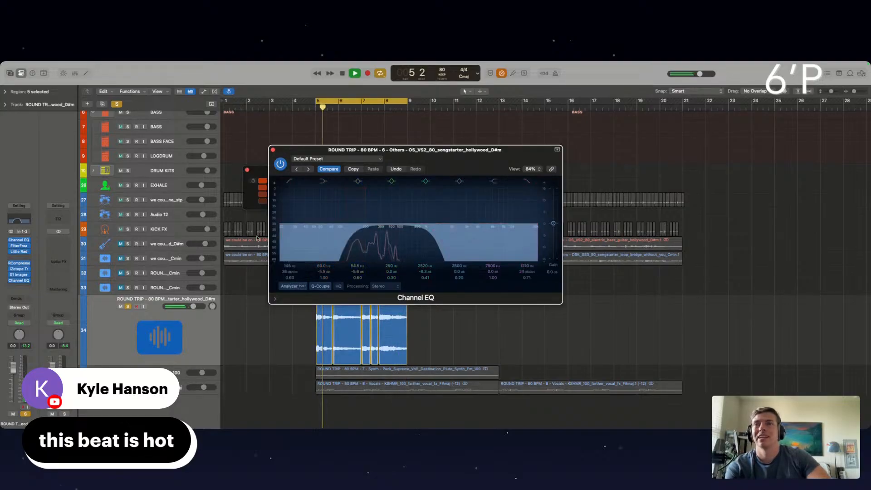
left_click(128, 244)
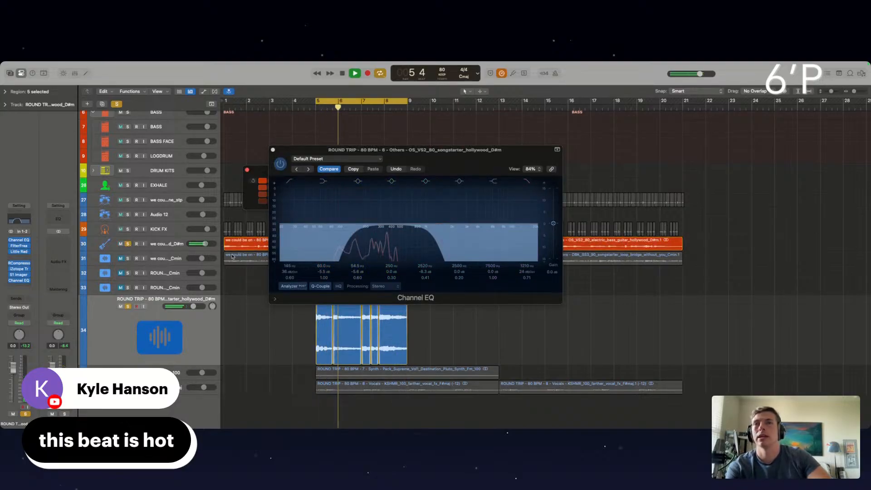
left_click(353, 233)
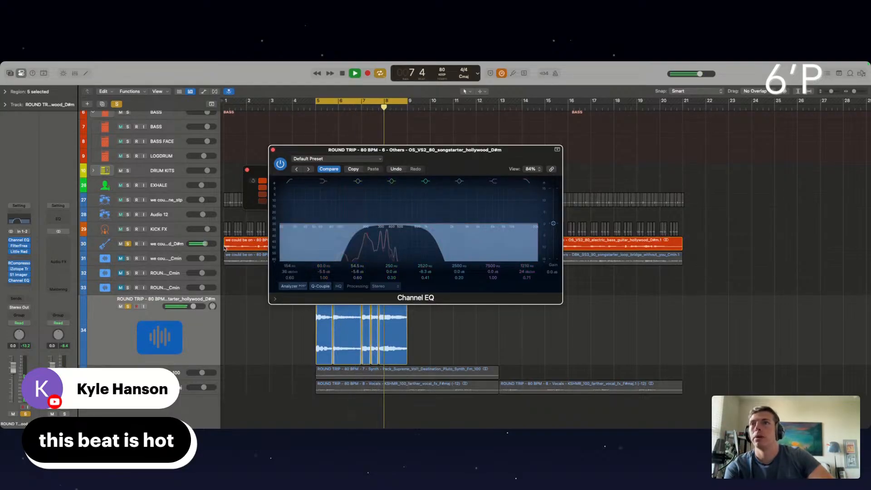
- Toggle the KICK FX and bass guitar solos against track 34, and clear all solos to hear its Channel EQ in the mix
left_click(128, 229)
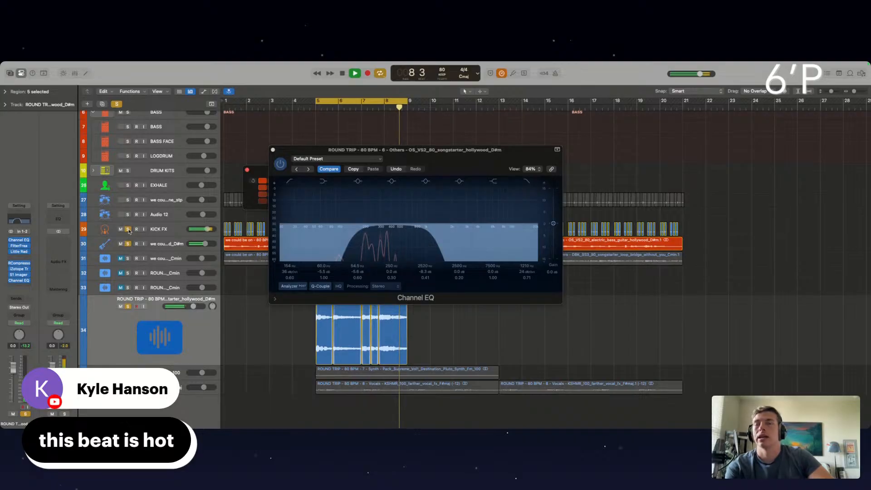
left_click(129, 244)
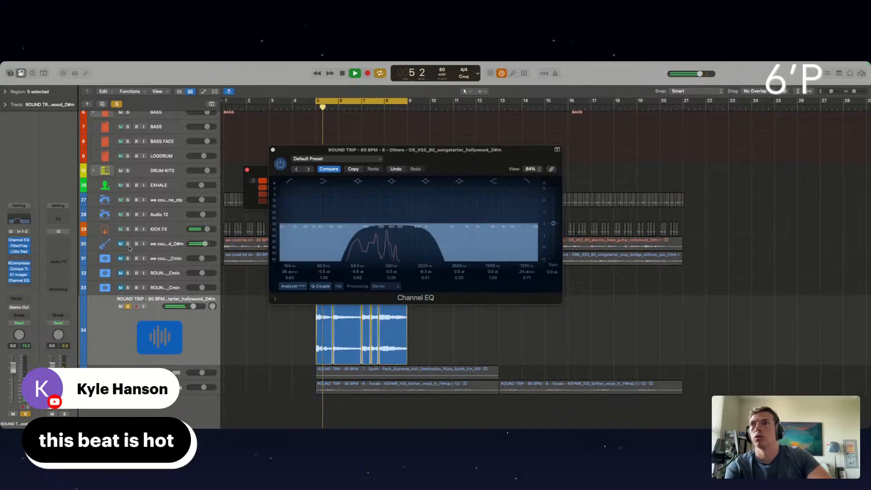
left_click(128, 306)
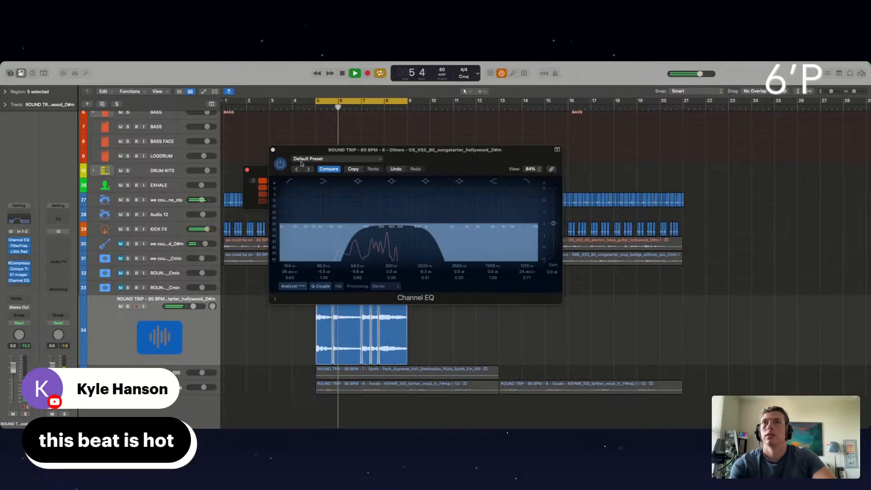
left_click(282, 155)
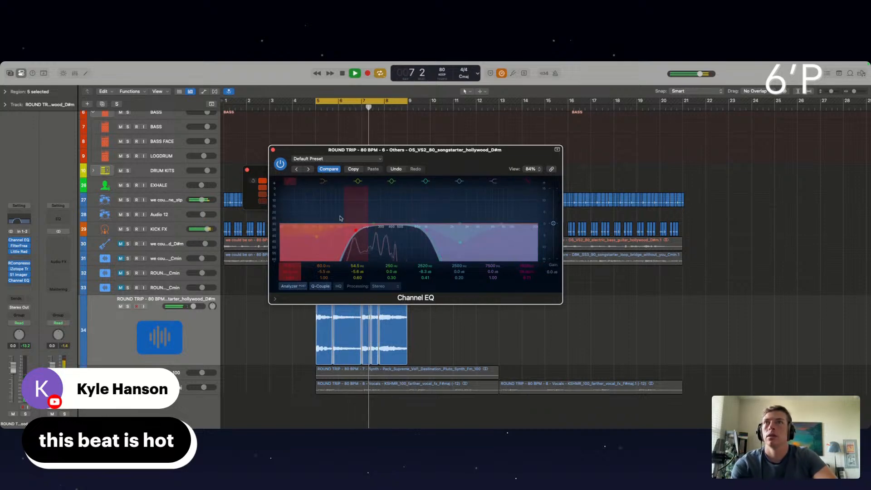
- Raise the songstarter_hollywood_D#m track's volume to 2.2 dB and close its Channel EQ and the Color palette
left_click(272, 149)
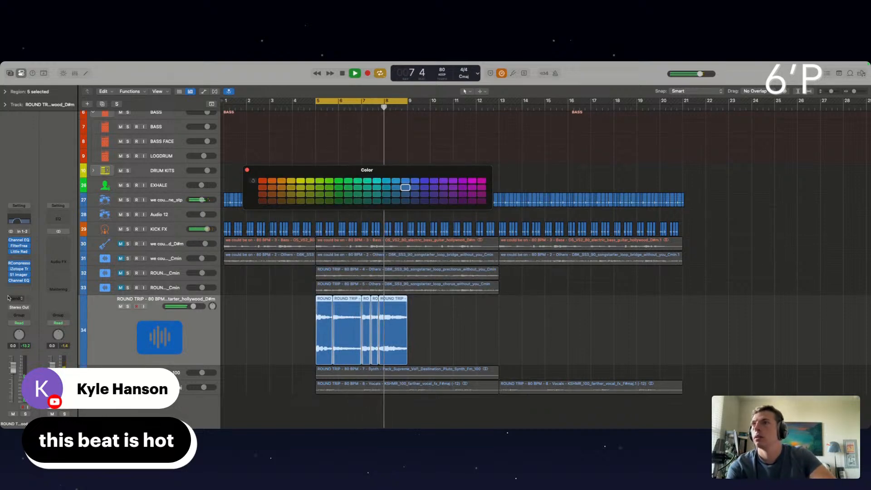
left_click_drag(13, 367, 13, 364)
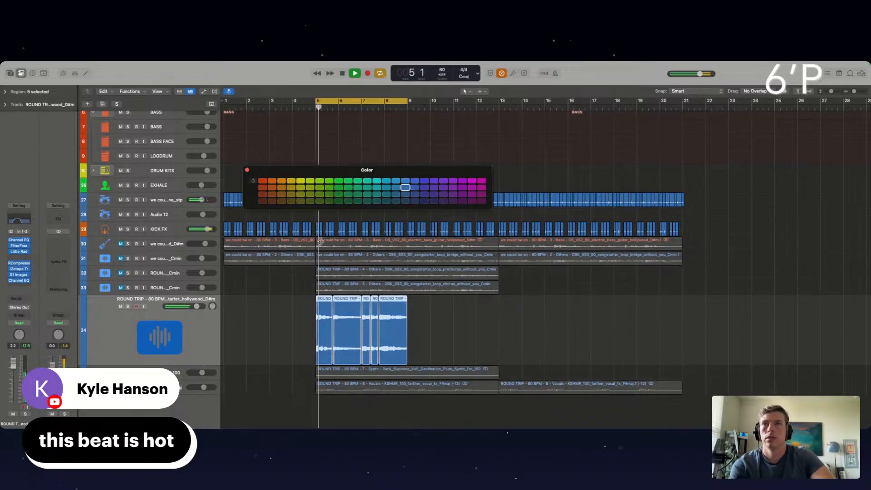
left_click(247, 170)
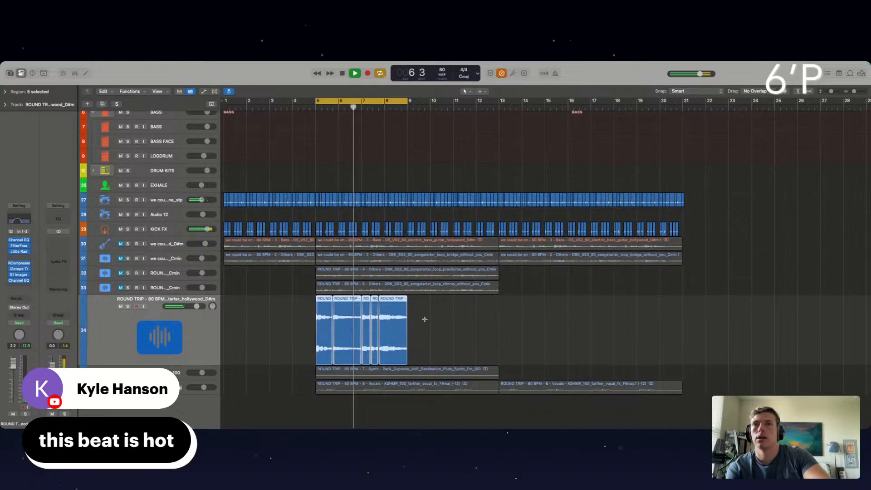
- Duplicate the chopped songstarter_hollywood_D#m regions so they fill track 34 from bar 1 to bar 21
key("super+r")
scroll(304, 325, "left", 1)
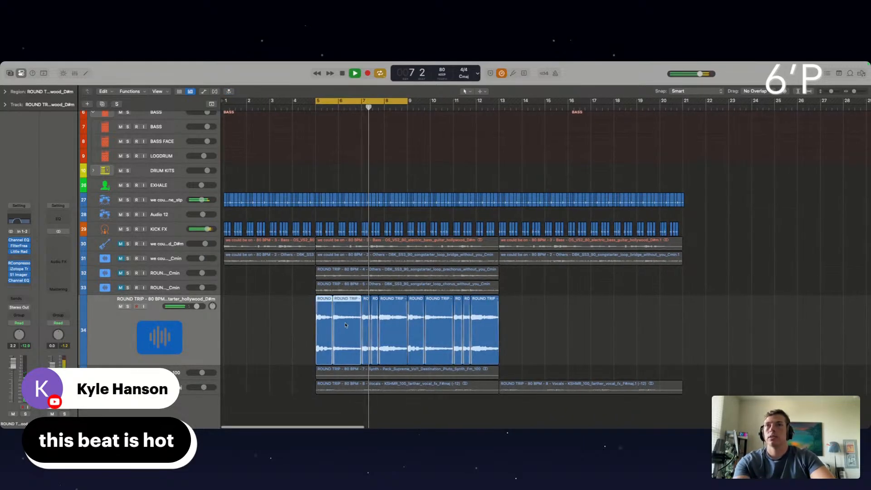
left_click_drag(375, 330, 284, 330)
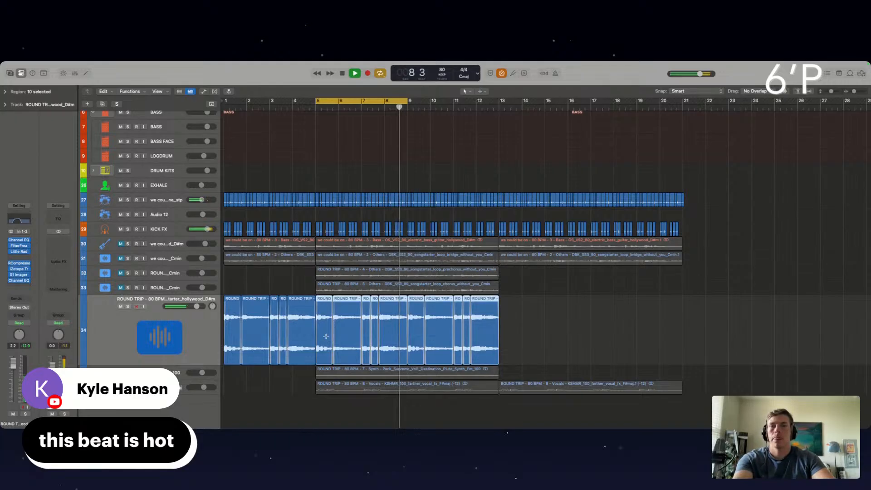
key("super+r")
- Extend the cycle range to bar 12, and swap the loops in the mix by unmuting track 31 and muting track 34
left_click(128, 258)
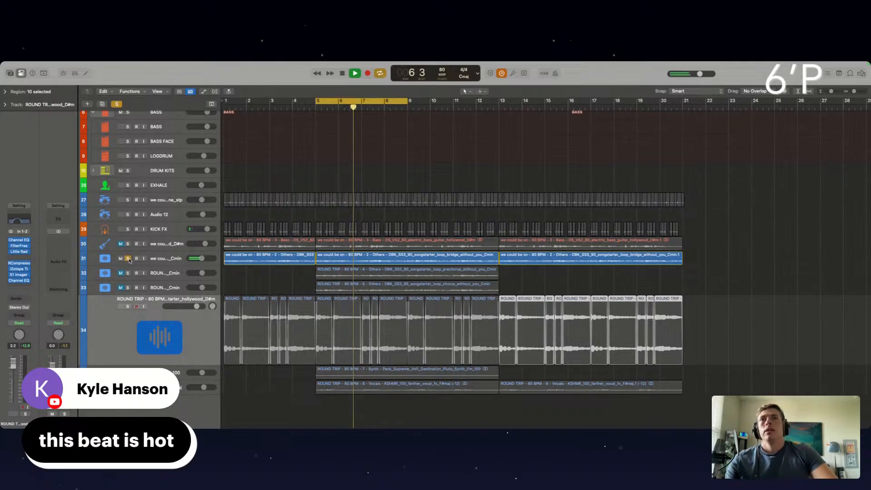
left_click(128, 258)
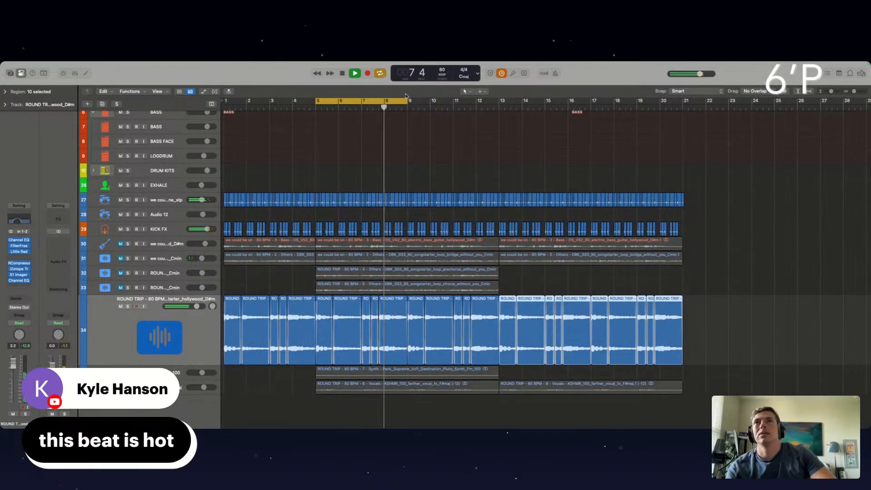
left_click_drag(408, 102, 479, 108)
left_click(121, 259)
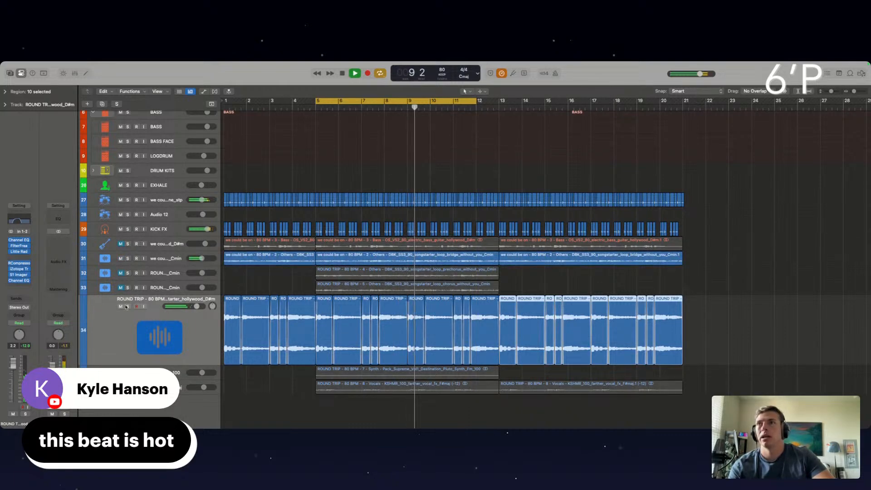
key("ctrl+m")
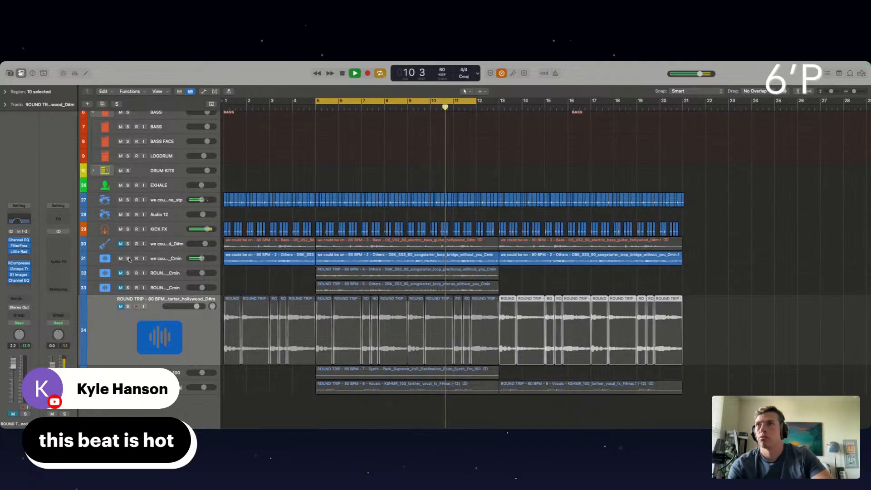
- Play track 31 in solo, extend the cycle range to bar 13, and return to the full mix
left_click(128, 259)
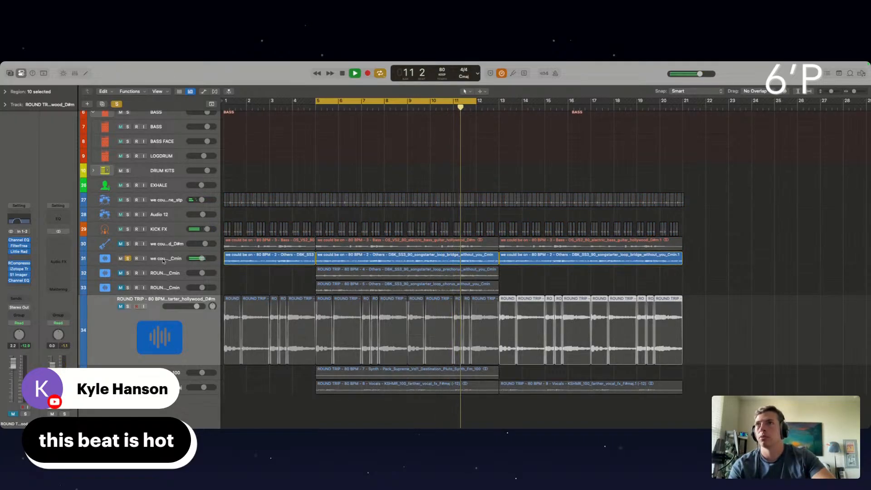
left_click(129, 260)
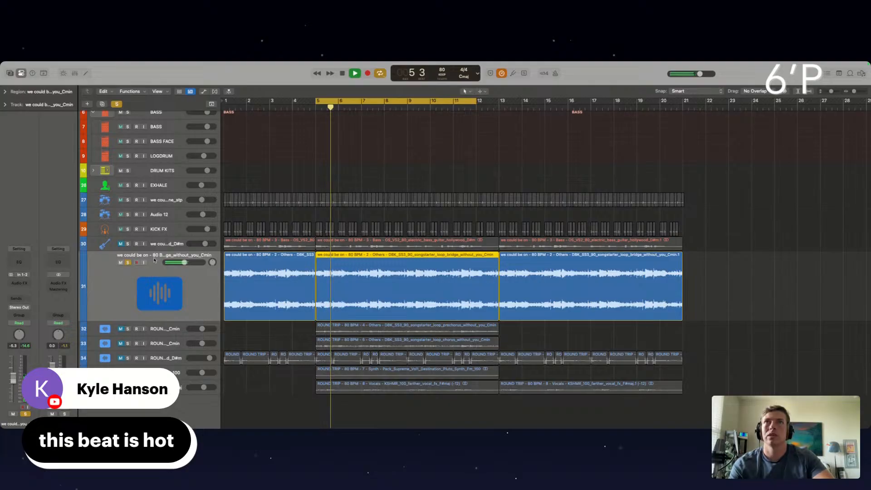
left_click_drag(474, 102, 499, 106)
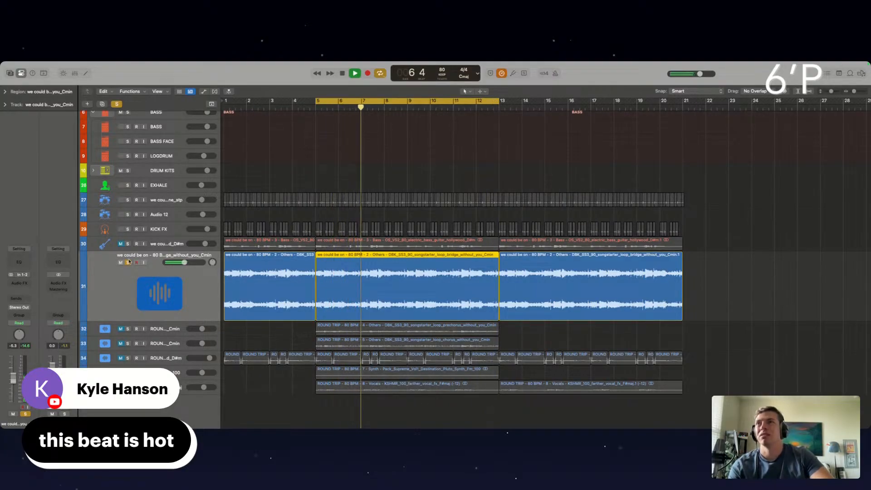
key("s")
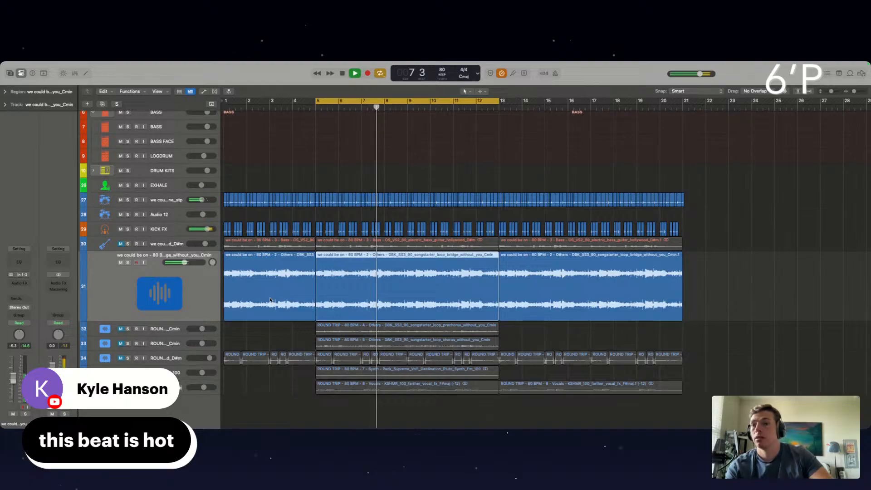
- Audition the muted prechorus loop on track 32 by toggling its solo
left_click(131, 323)
key("s")
left_click(128, 328)
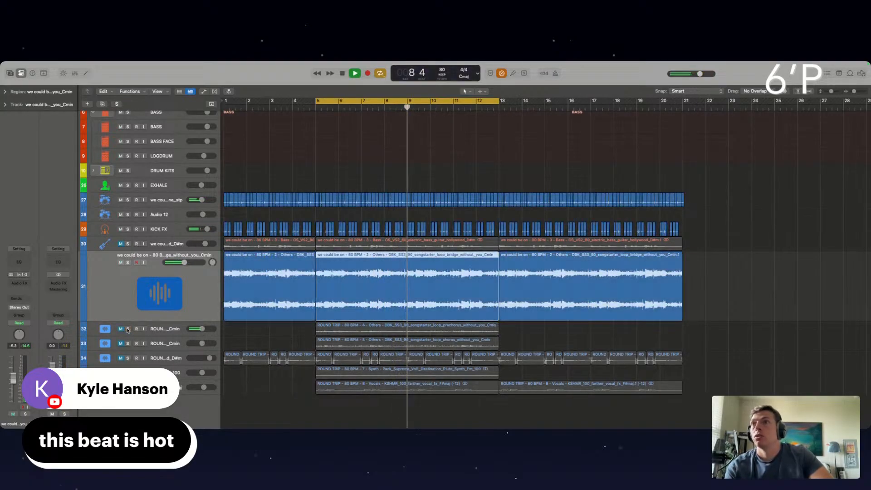
- Solo the chorus loop on track 33, mute track 31, and leave track 33 selected
left_click(140, 333)
left_click(125, 347)
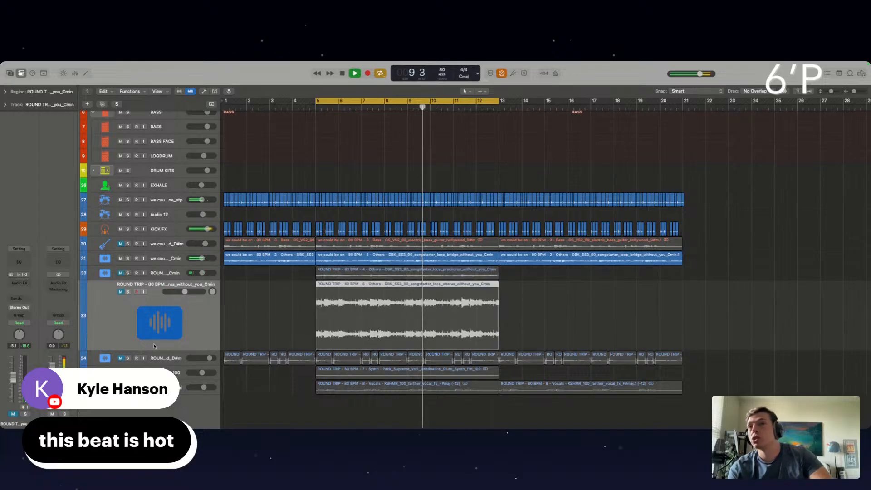
left_click(128, 292)
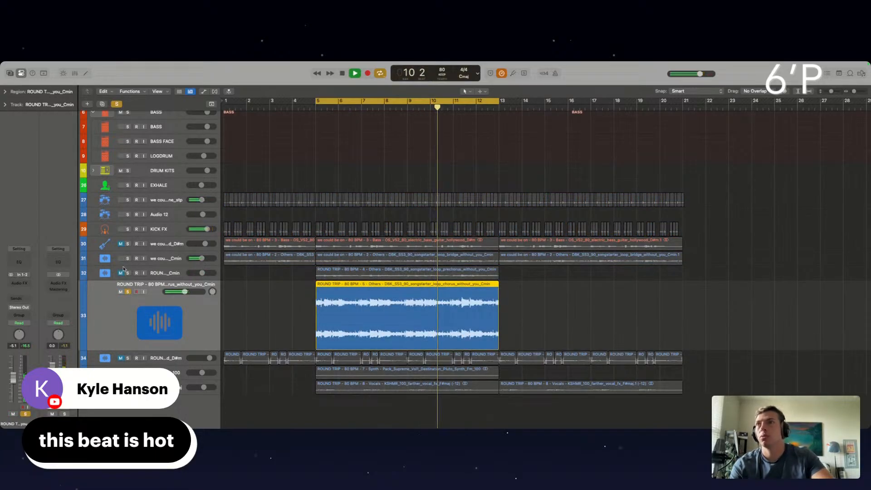
left_click(123, 263)
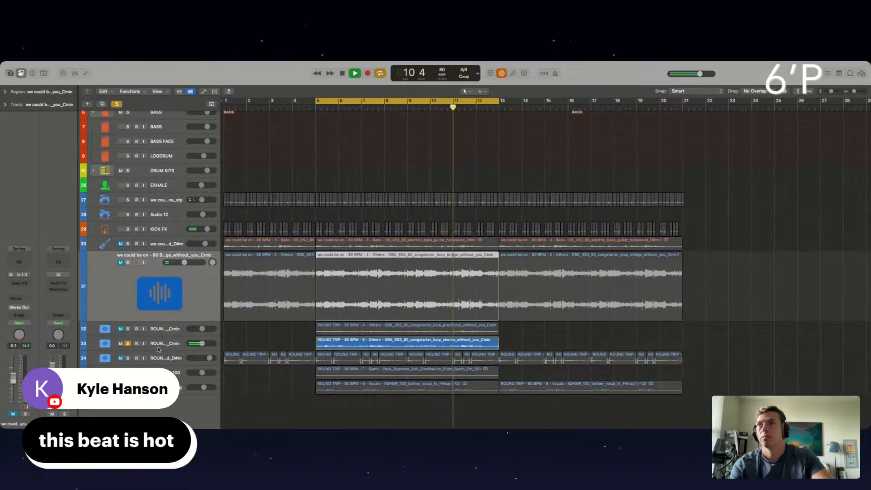
left_click(159, 347)
- Insert a Channel EQ on track 33 and sweep its low cut, settling at 30 Hz with a 36 dB/Oct slope
left_click(21, 283)
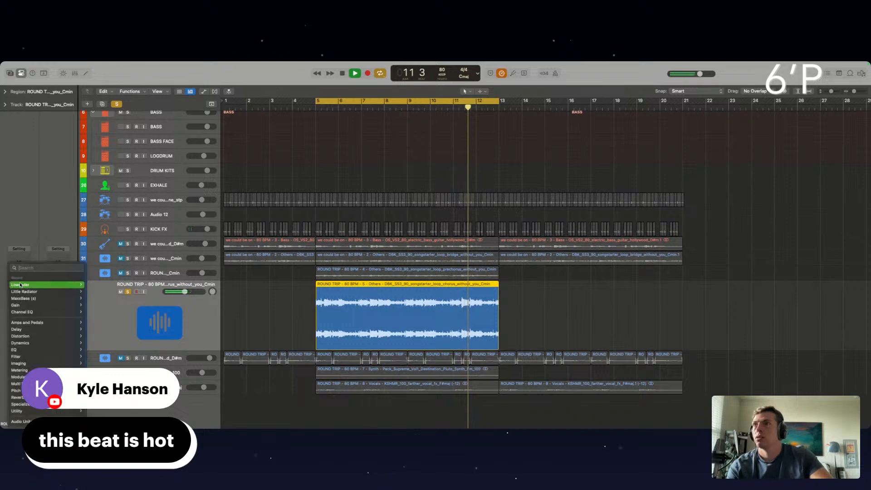
left_click(12, 268)
left_click(14, 263)
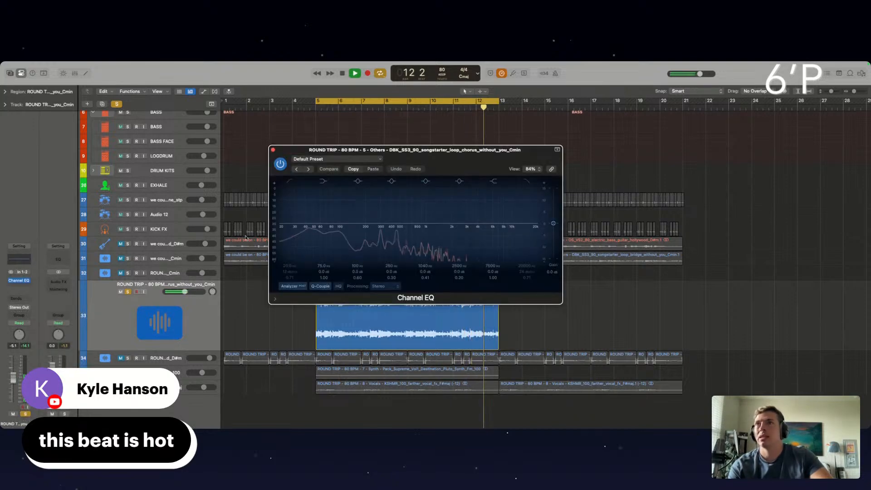
left_click_drag(289, 227, 322, 284)
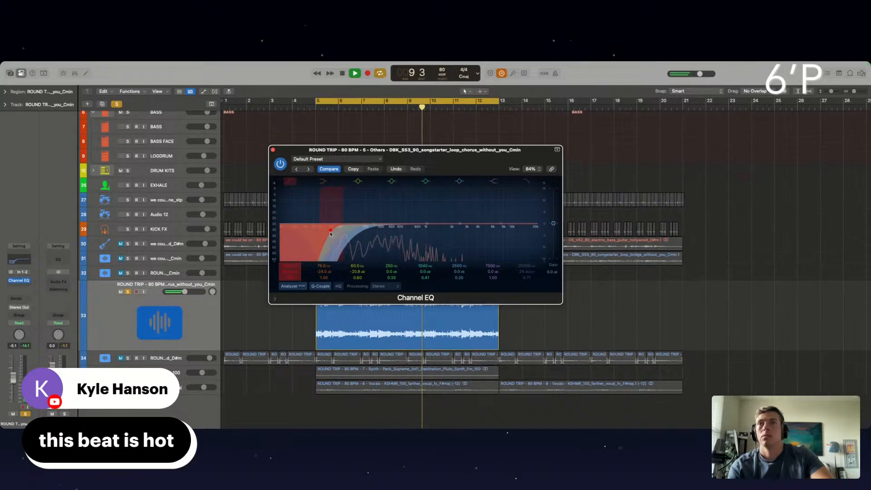
left_click_drag(328, 246, 302, 230)
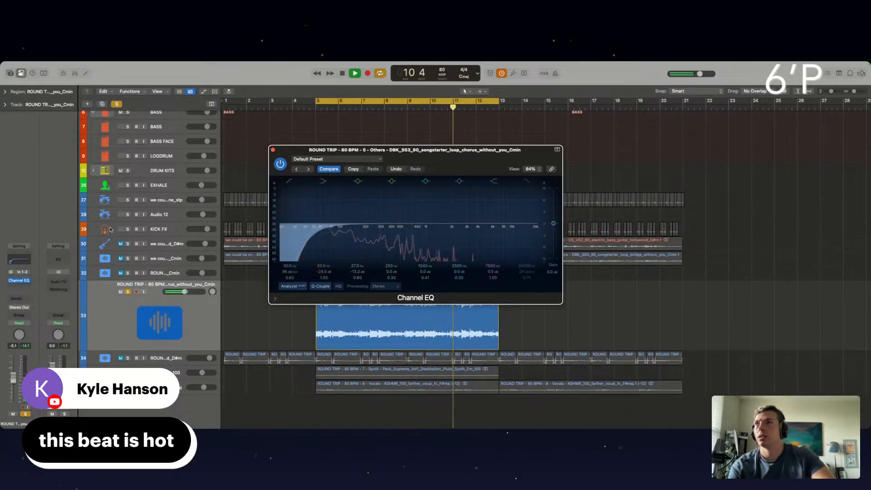
- Insert the Waves Vitamin (s) plug-in after track 33's Channel EQ and raise its three upper bands
left_click(17, 281)
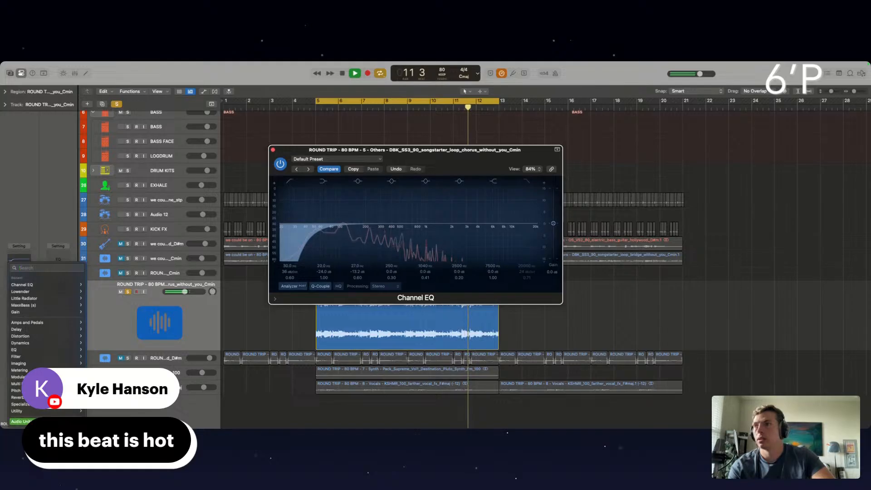
mouse_move(46, 421)
mouse_move(106, 421)
scroll(163, 408, "down", 10)
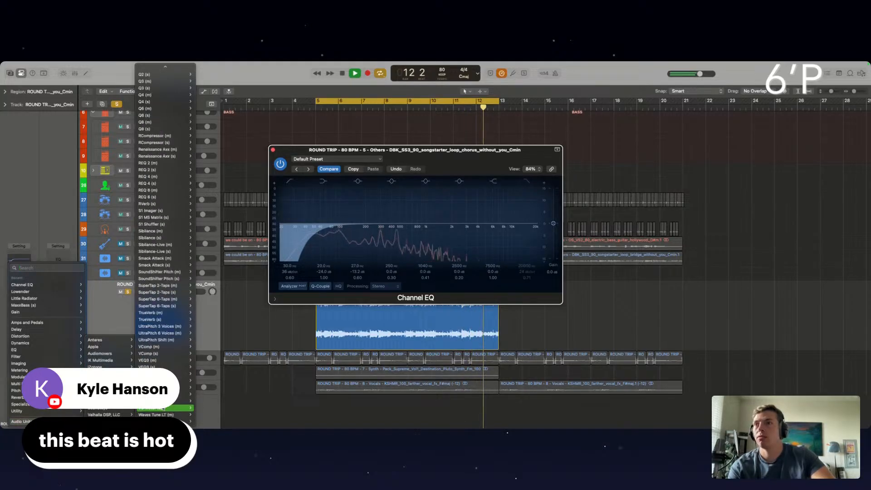
left_click(184, 394)
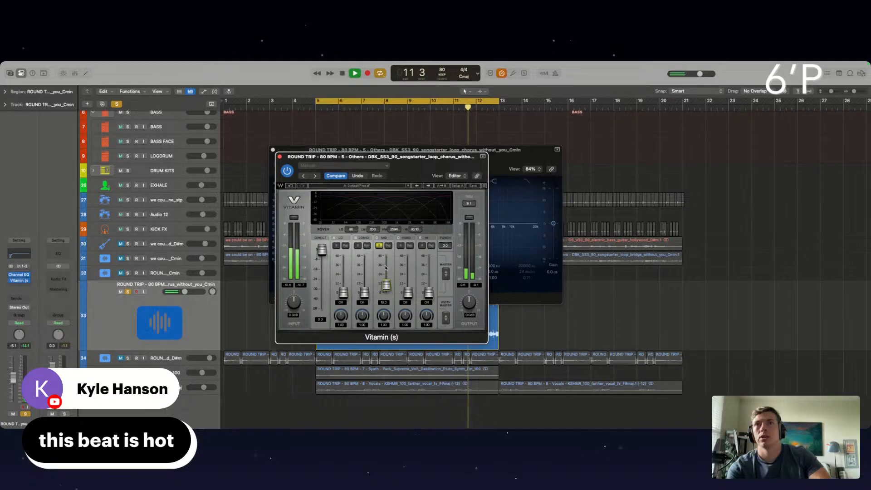
left_click_drag(388, 232, 392, 220)
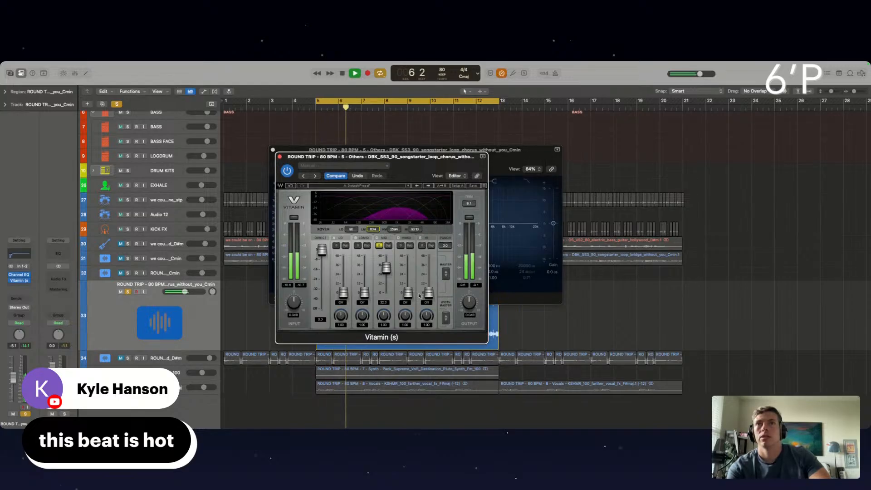
left_click_drag(410, 296, 411, 282)
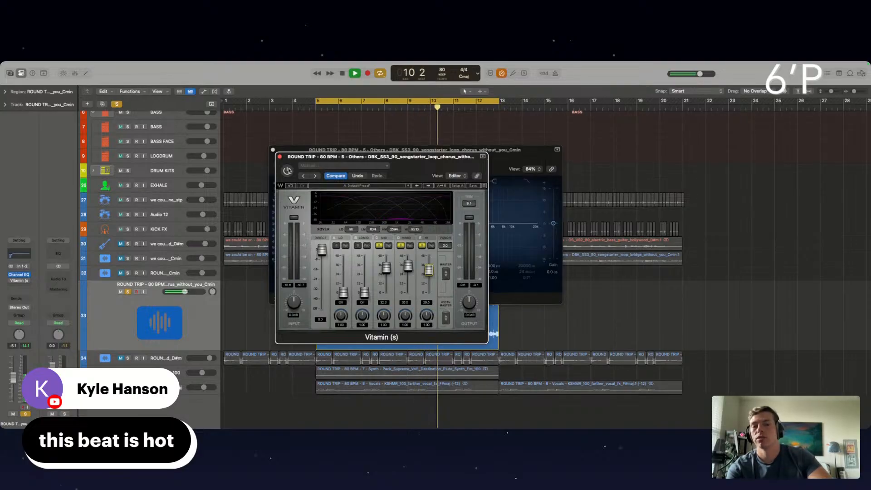
- Compare track 33 with Vitamin bypassed and active, close both plug-in windows, and toggle the track's solo against the mix
left_click(288, 171)
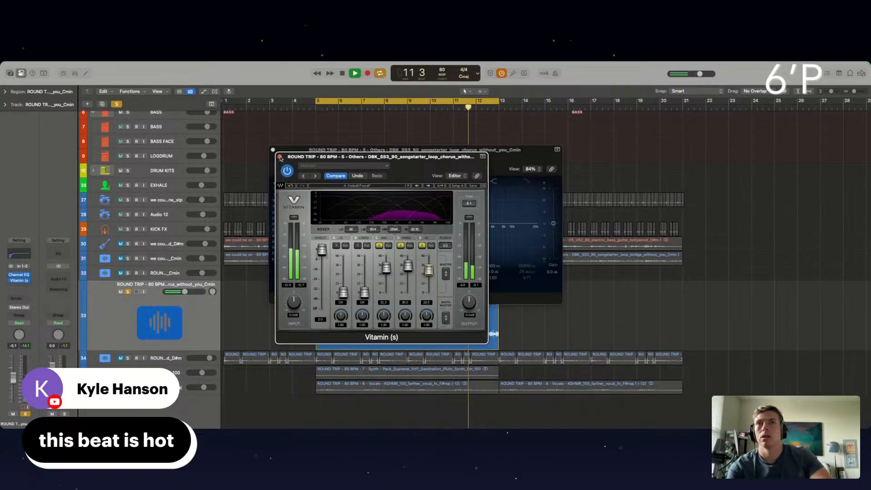
left_click(279, 157)
left_click(272, 149)
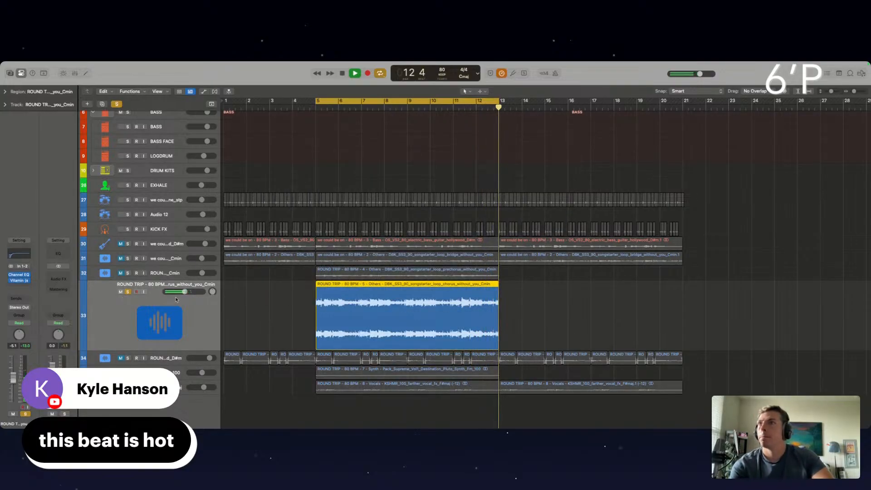
left_click(129, 293)
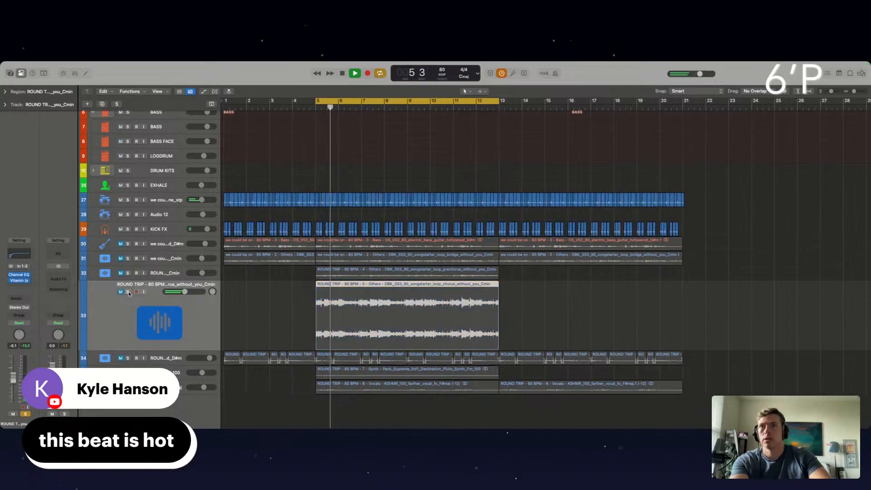
left_click(128, 293)
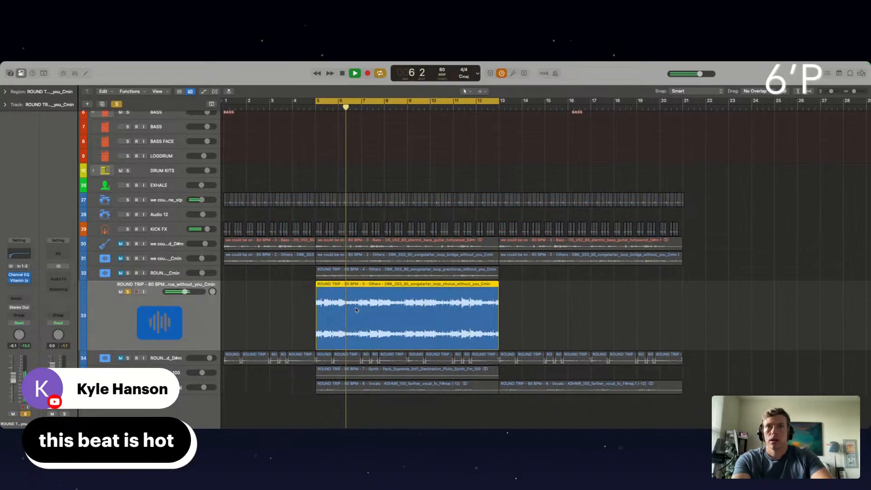
- Bounce track 33's chorus loop region in place to a new track and play the bounced copy in solo
key("ctrl+b")
left_click(489, 313)
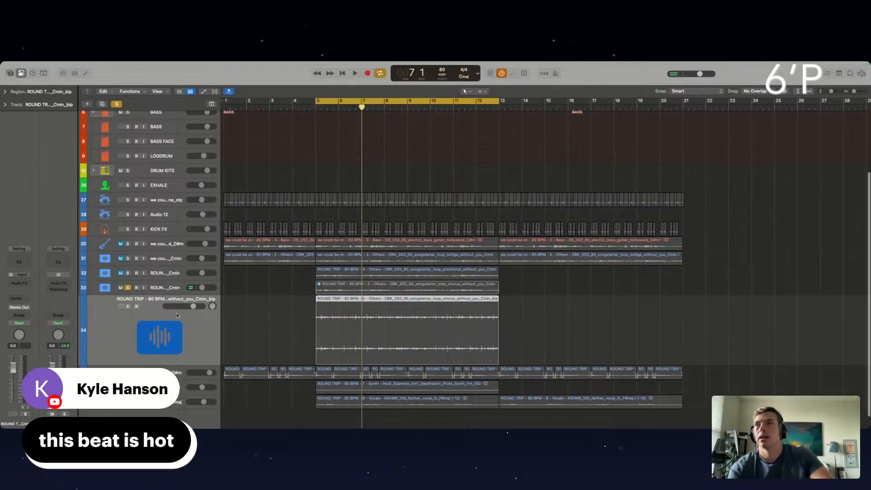
left_click(128, 307)
key("space")
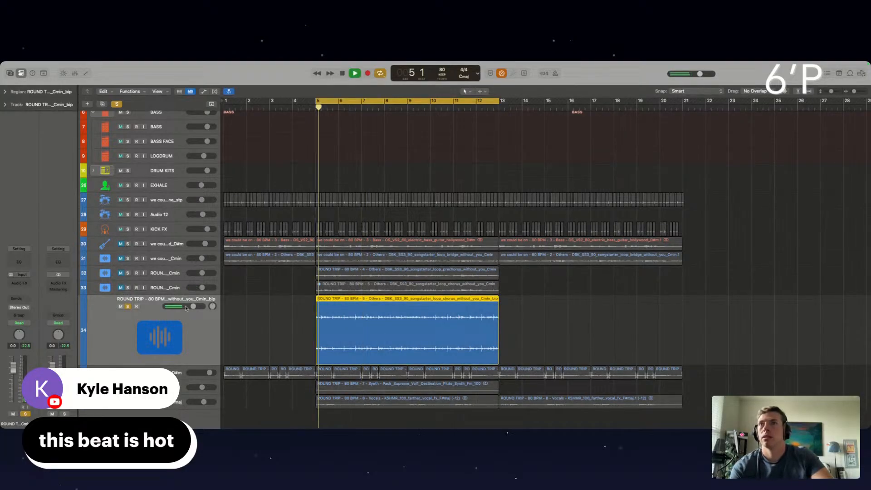
- Raise the bounced track's volume to about 1.8 dB and transpose its region by -12 semitones
left_click_drag(183, 307, 186, 311)
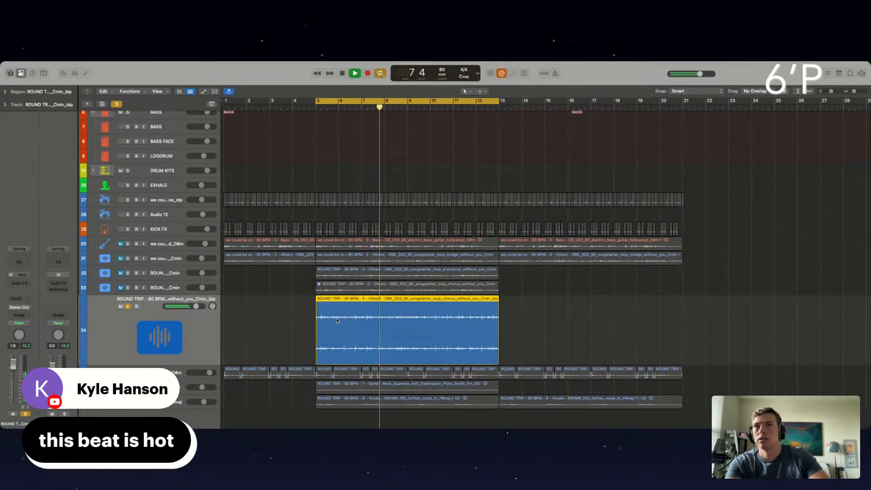
key("z")
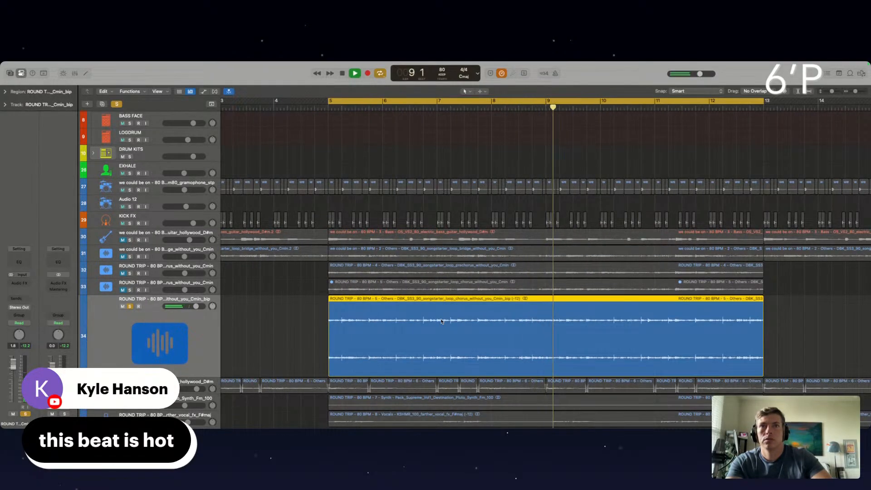
scroll(317, 307, "down", 2)
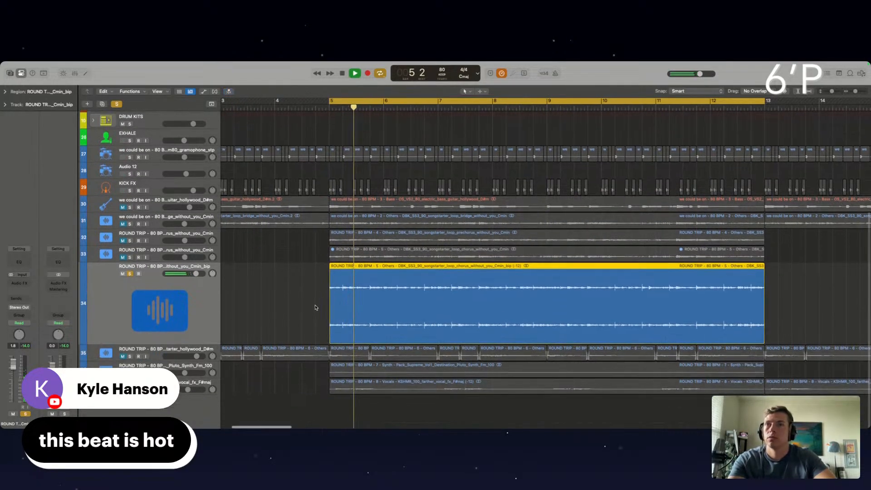
- Unsolo the bounced chorus track and add a Channel EQ that cuts its lows and dips its upper mids around 2.9 kHz and 3.6 kHz
left_click(130, 273)
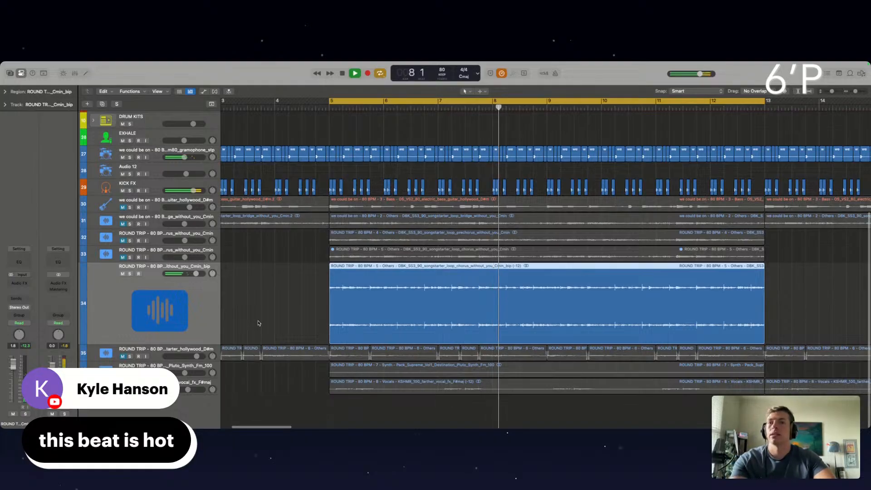
left_click(19, 263)
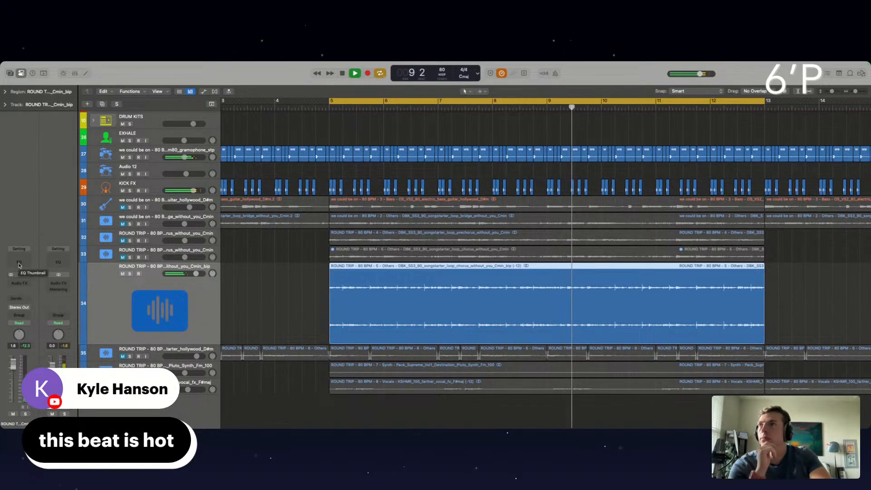
left_click_drag(295, 219, 319, 253)
left_click_drag(425, 224, 480, 236)
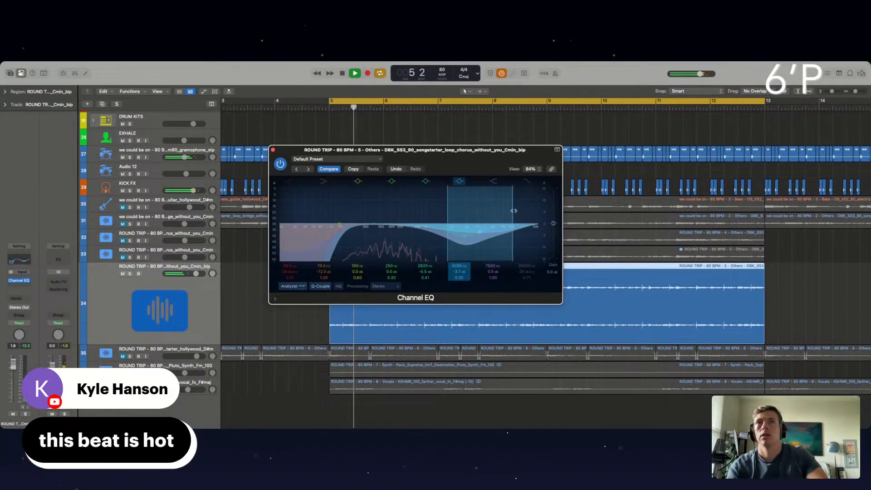
left_click_drag(513, 211, 482, 226)
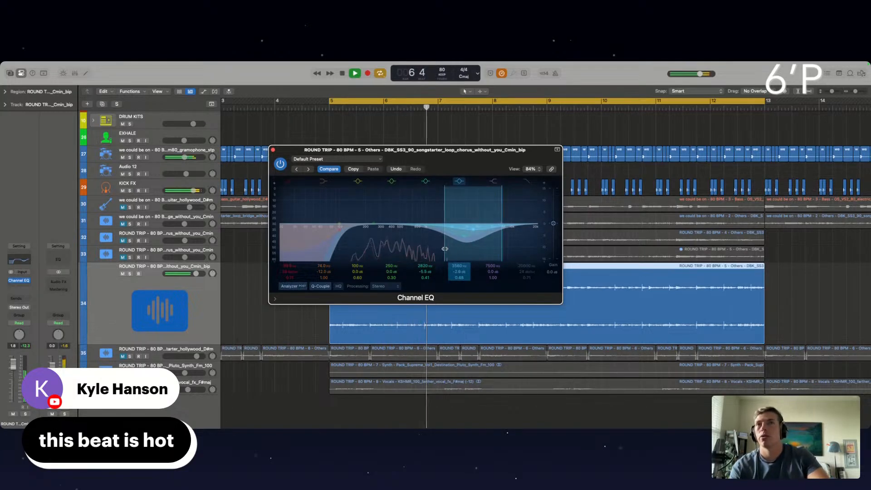
left_click_drag(434, 262, 434, 257)
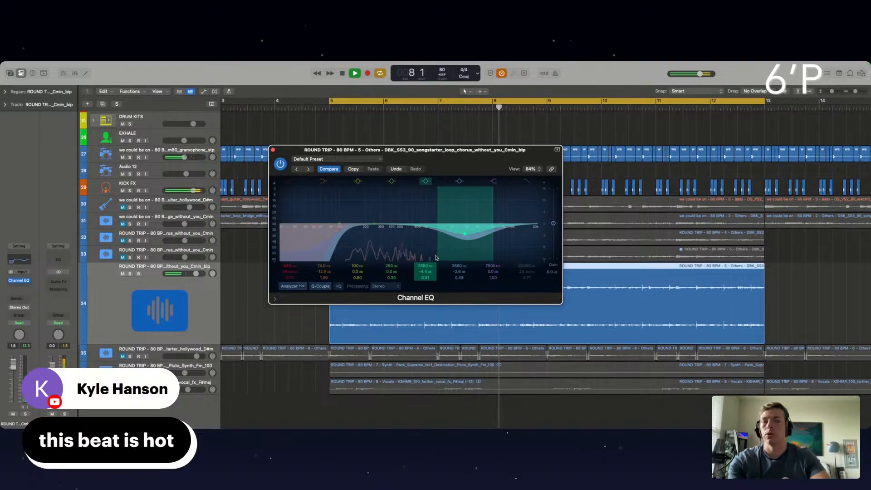
left_click(273, 150)
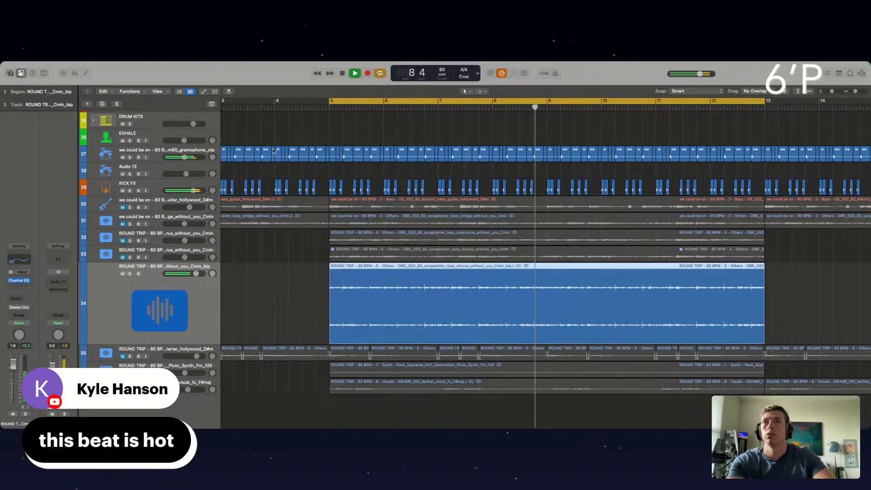
- Unmute the electric bass guitar track (track 30) so it plays with the bounced loop and drums
scroll(276, 279, "down", 4)
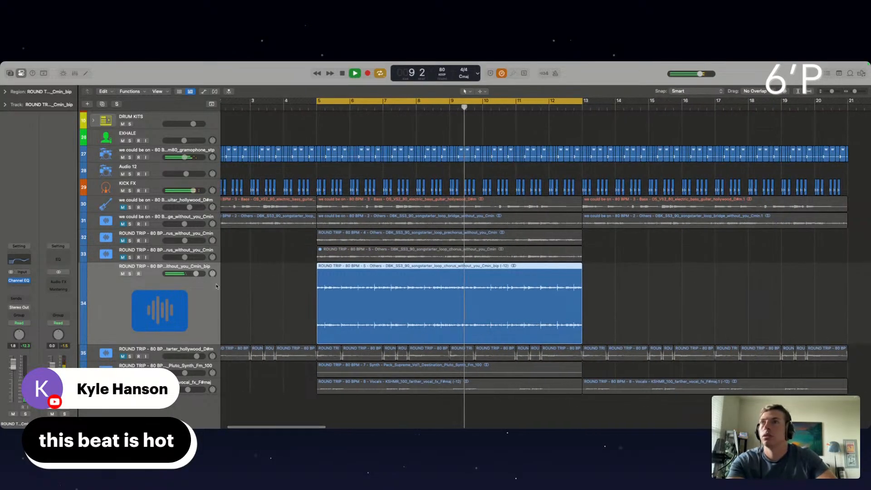
scroll(319, 282, "left", 2)
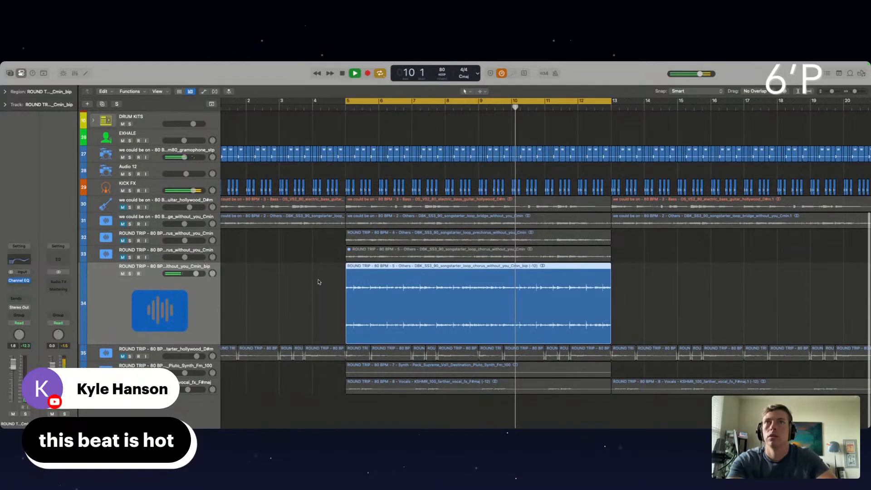
scroll(318, 282, "down", 2)
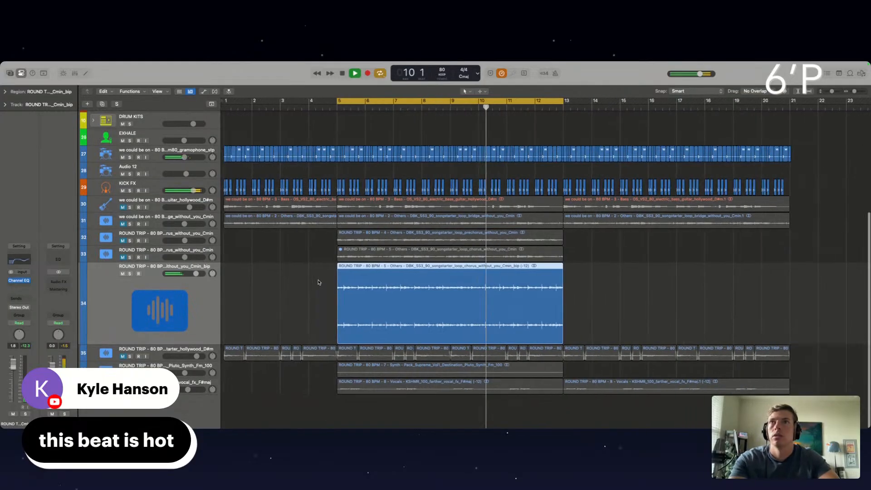
left_click(129, 208)
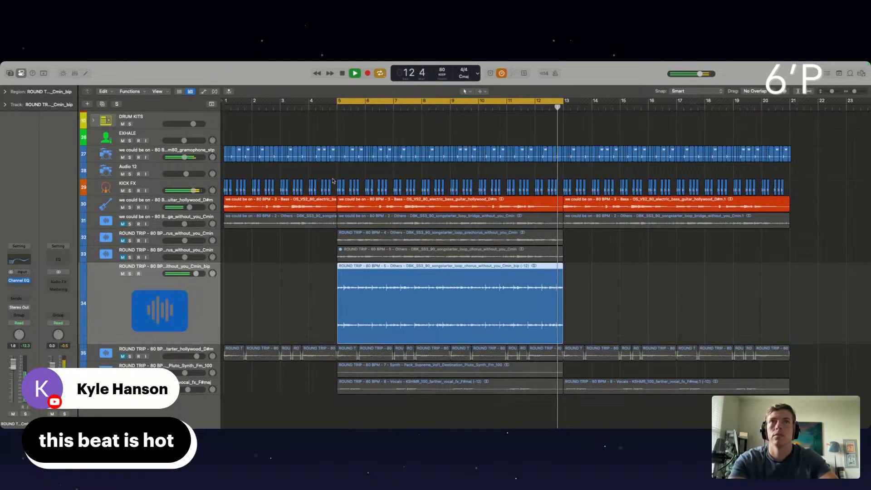
- Separate the section of the bass guitar region from 6 2 to bar 7 and mute it
scroll(352, 195, "up", 8)
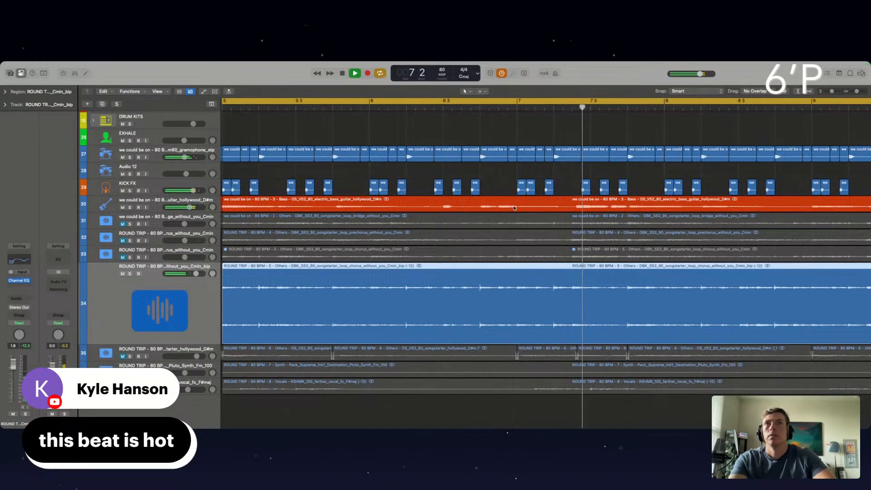
left_click_drag(516, 204, 414, 207)
key("ctrl+m")
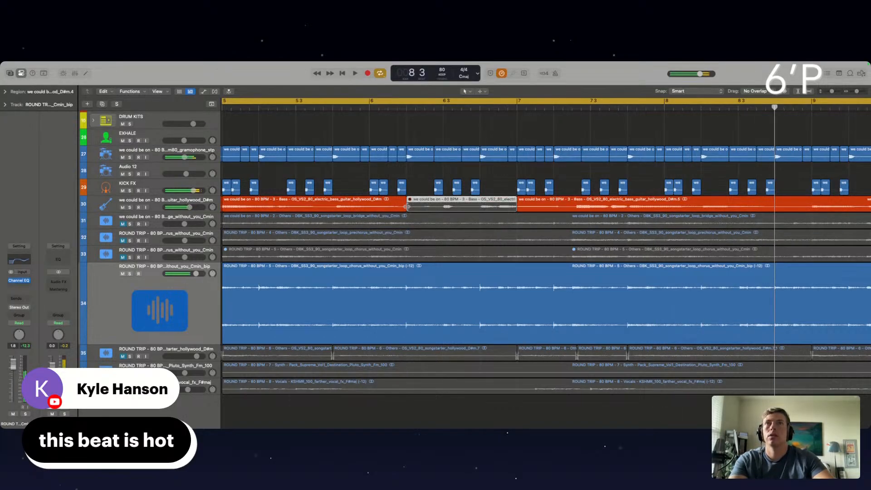
scroll(487, 208, "right", 5)
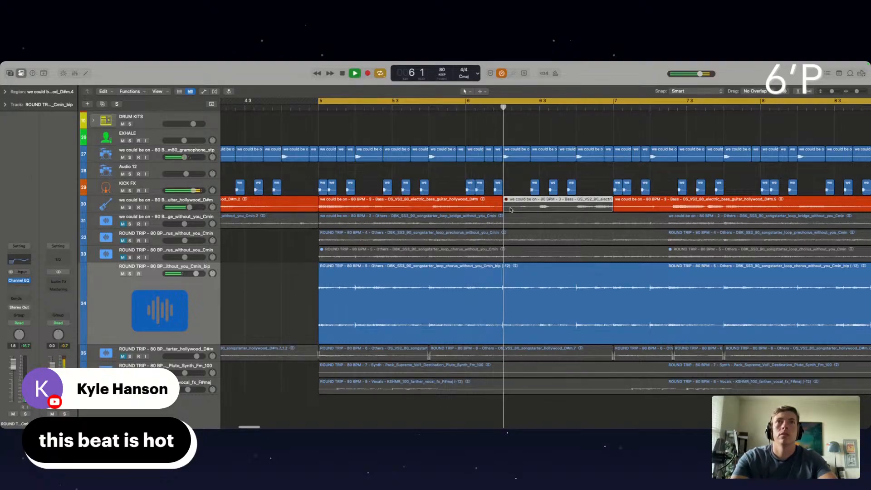
- Split the bass guitar region on track 30 at bar 9 and play the cycle again
left_click_drag(427, 205, 755, 207)
left_click_drag(559, 186, 424, 203)
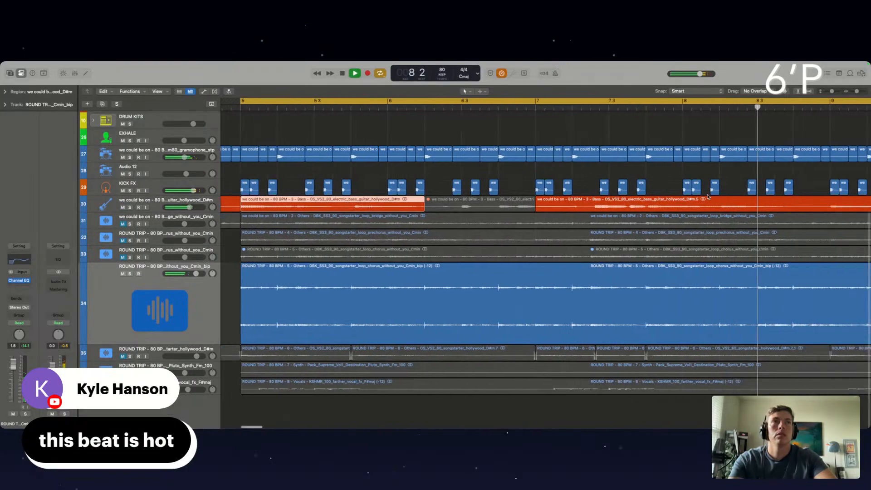
left_click(664, 207)
double_click(776, 202)
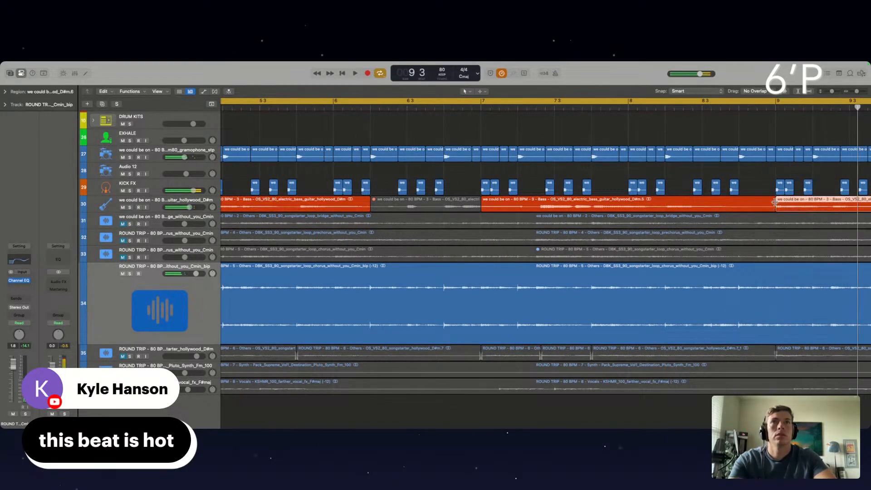
key("Return")
scroll(679, 203, "right", 1)
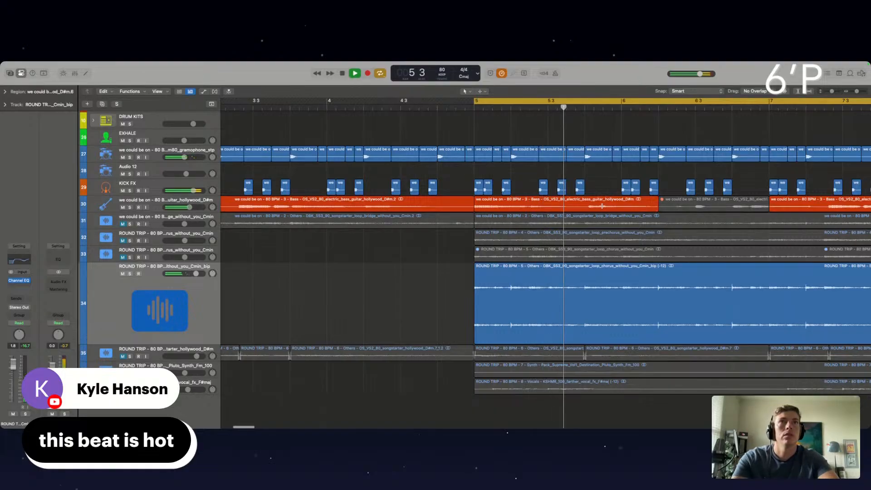
- Split the bass region at 5 4 and time-stretch the part after the cut so it ends at 6 3
scroll(590, 208, "up", 10)
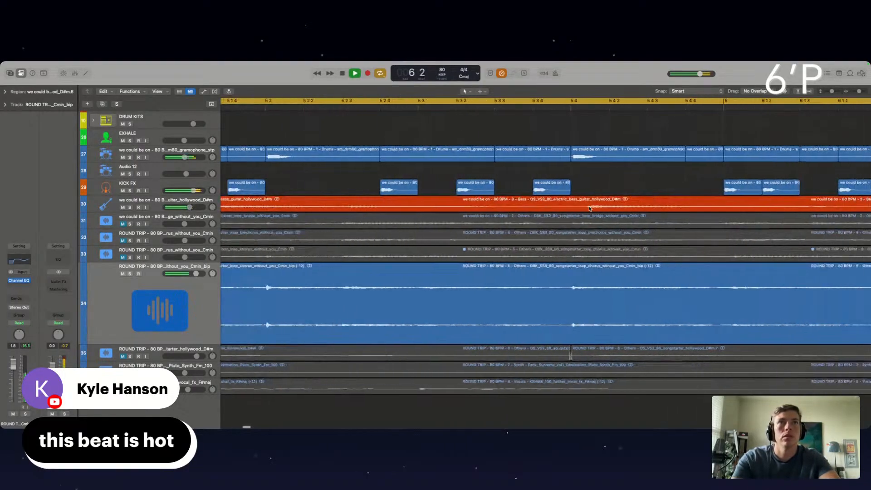
left_click(567, 204)
left_click(586, 206)
left_click_drag(602, 210, 657, 210)
scroll(585, 209, "down", 5)
scroll(586, 209, "right", 3)
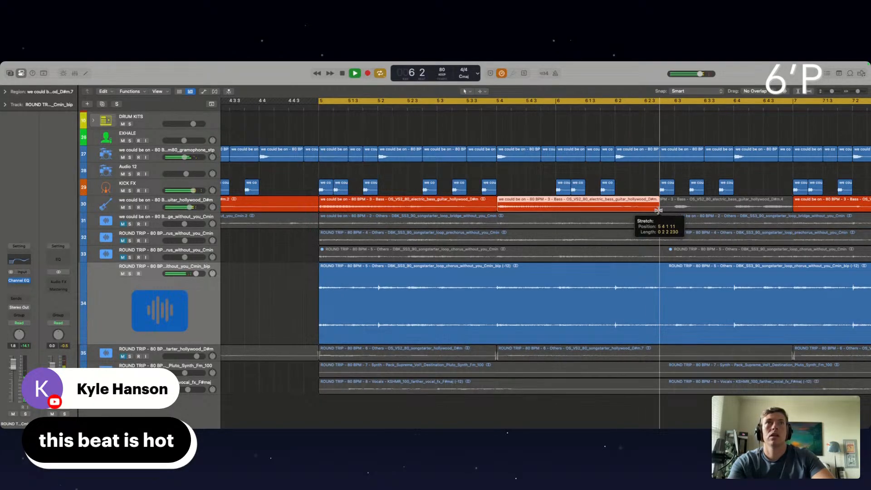
left_click_drag(658, 210, 674, 210)
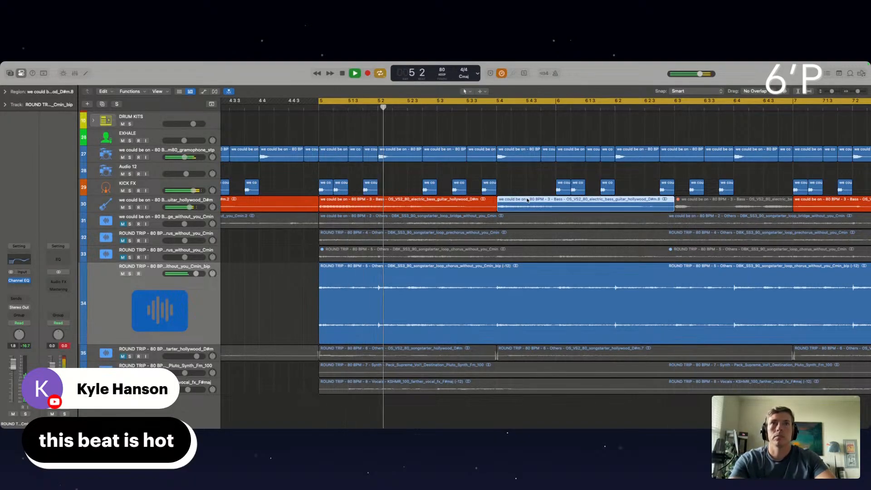
- Recolor the stretched bass region red-orange like its neighbours and use the Fade Tool to fade out its end
key("alt+c")
left_click(262, 180)
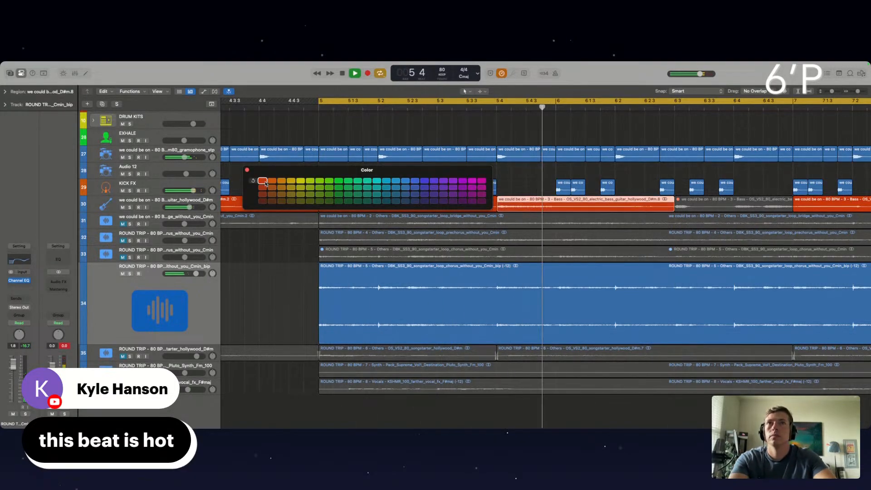
left_click(247, 170)
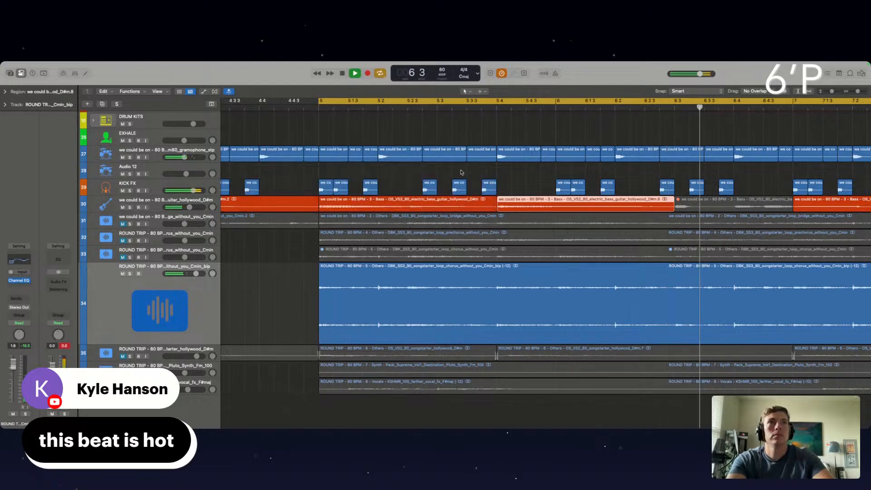
left_click(480, 91)
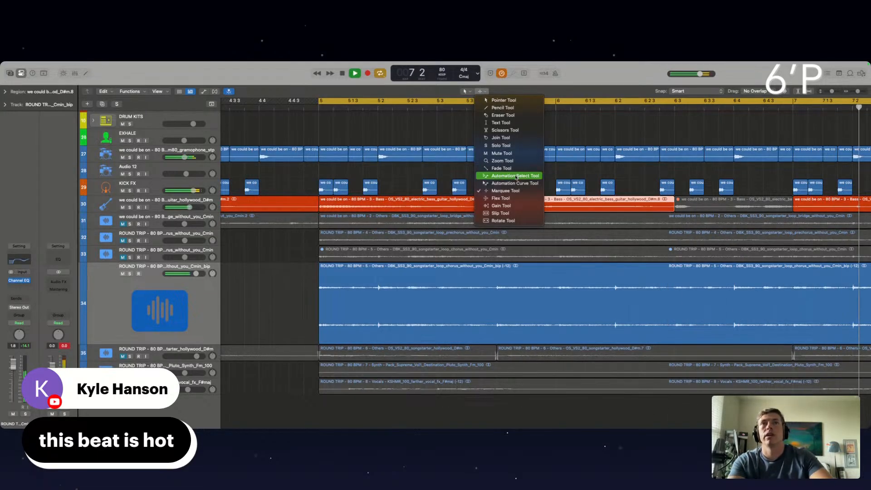
left_click(501, 168)
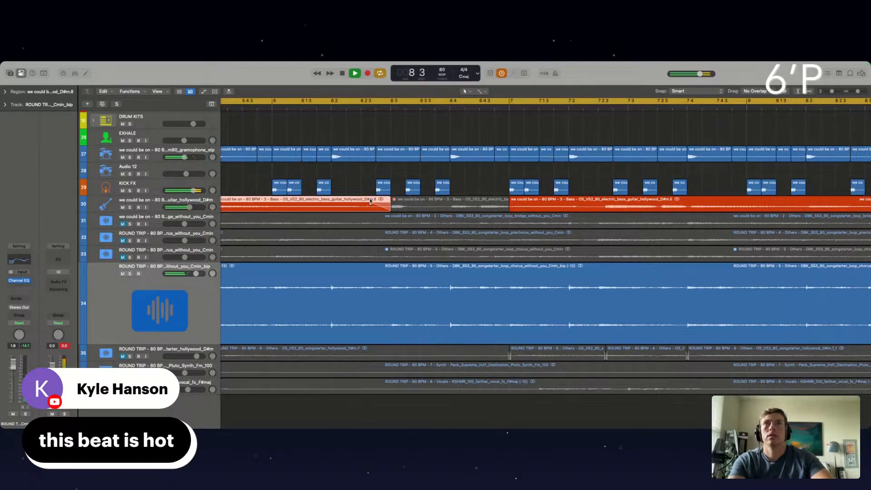
scroll(371, 202, "left", 5)
scroll(388, 202, "down", 3)
- Delete the bass guitar region that lies before bar 5 on track 30
left_click(558, 206)
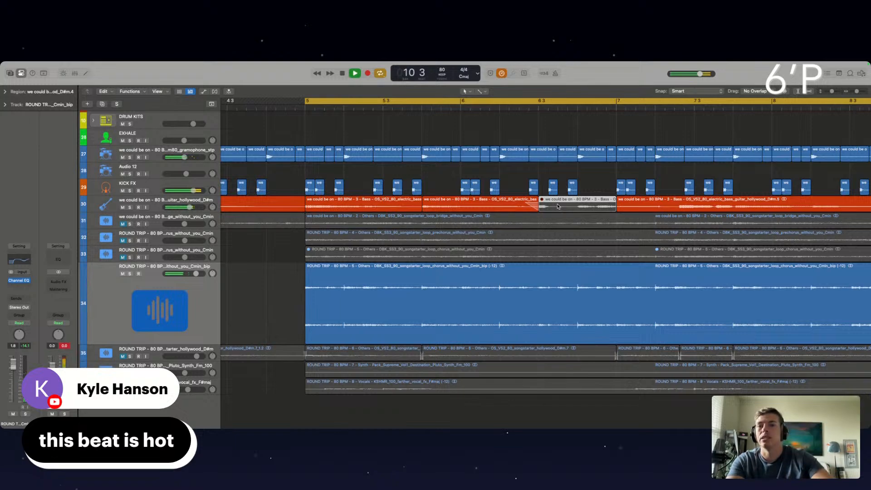
scroll(527, 223, "down", 3)
scroll(526, 223, "left", 3)
scroll(527, 223, "right", 3)
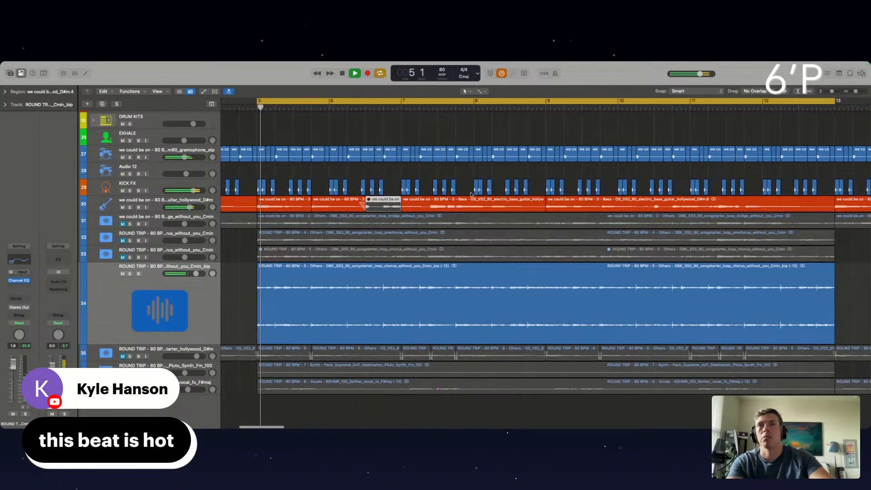
left_click(247, 209)
key("Delete")
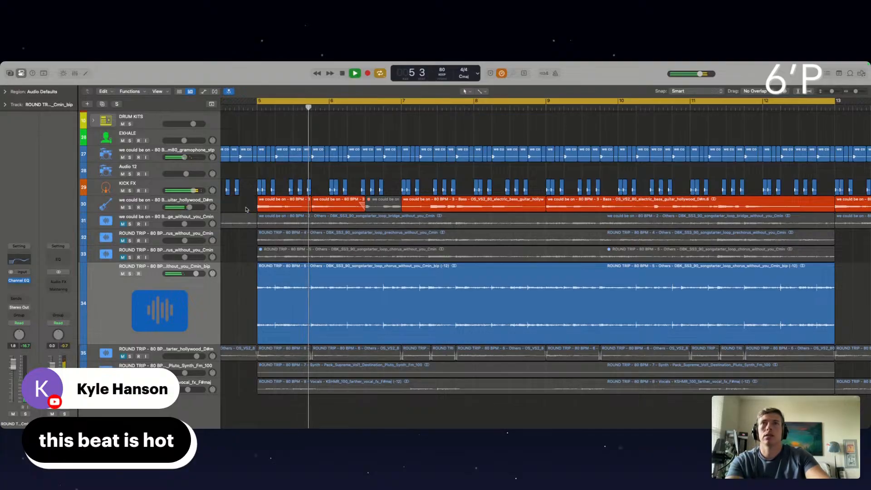
- Repeat the four edited bass regions from bars 5 to 9 three times so the pattern fills track 30 up to bar 21
left_click_drag(249, 204, 448, 213)
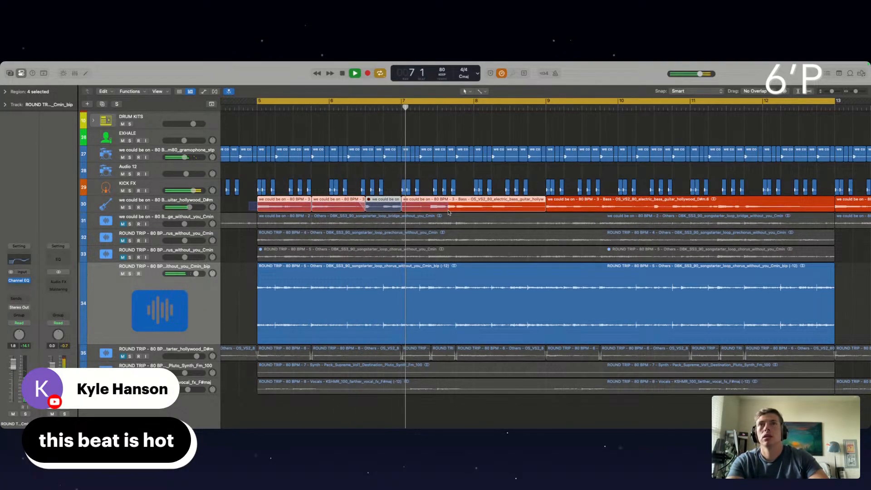
scroll(405, 206, "up", 2)
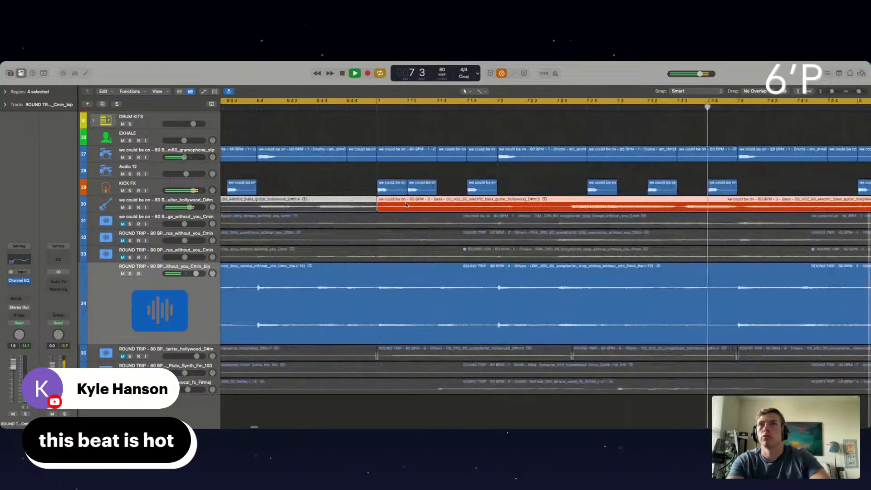
scroll(391, 204, "up", 4)
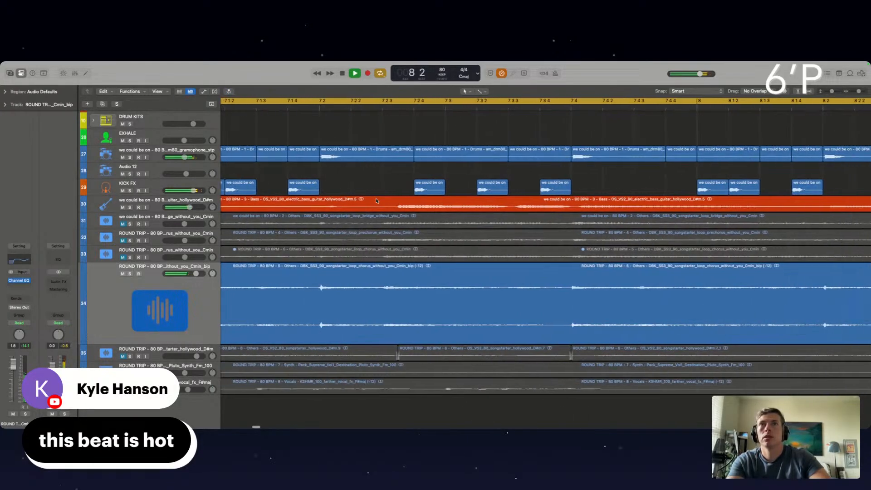
scroll(367, 201, "left", 10)
left_click(356, 199)
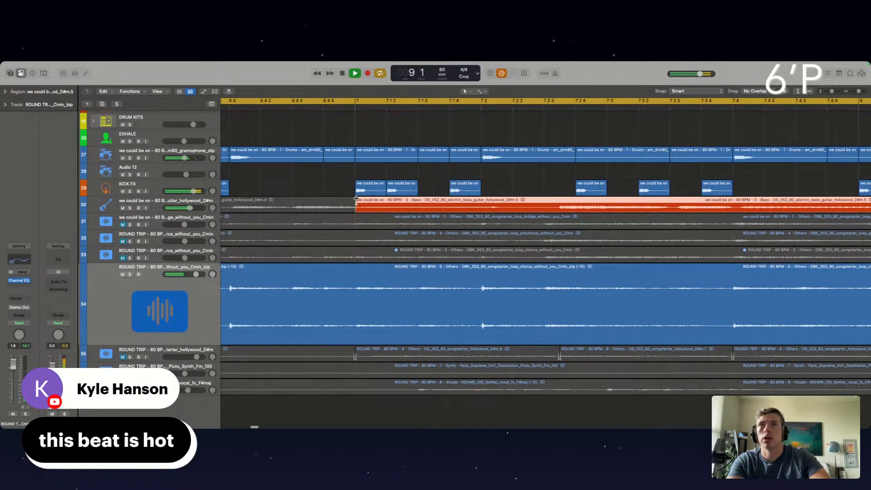
scroll(345, 196, "down", 8)
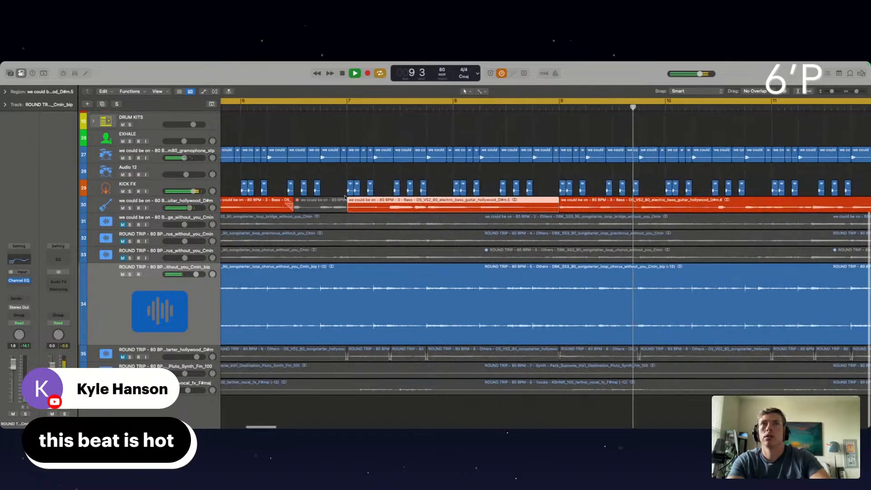
left_click(420, 208)
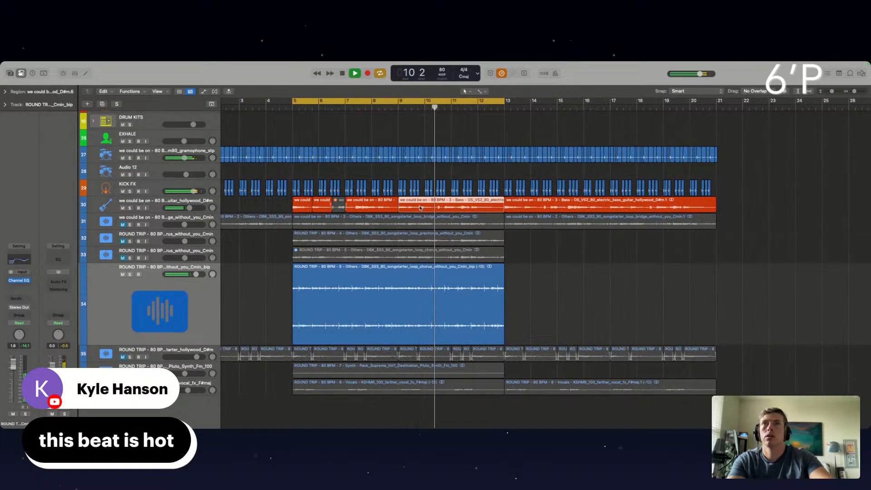
left_click_drag(261, 200, 366, 208)
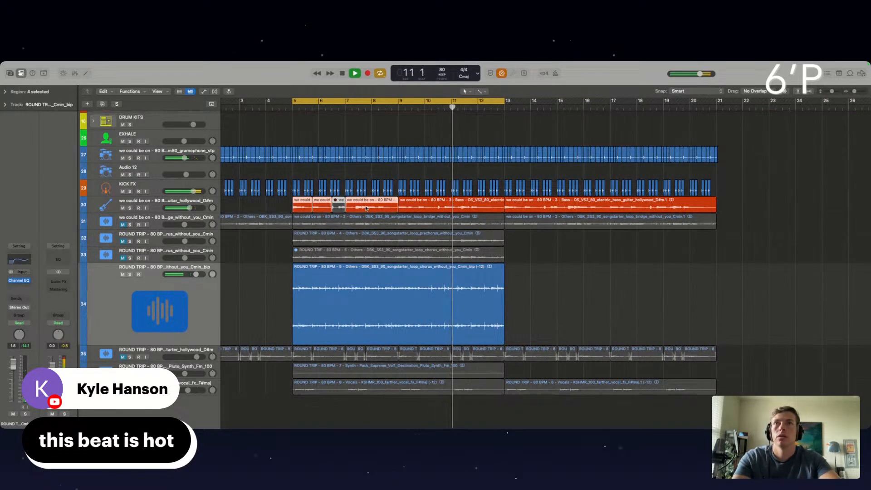
key("super+r")
key("super+r")
key("super+r")
scroll(544, 207, "left", 1)
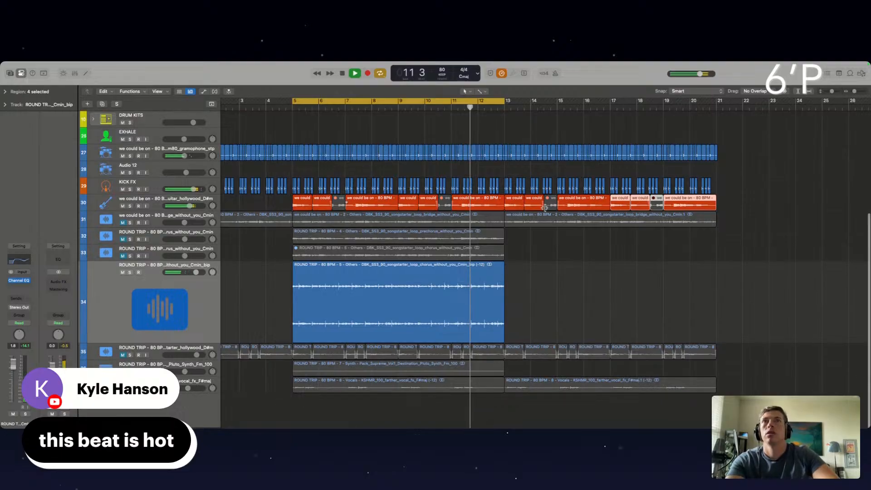
scroll(545, 207, "left", 1)
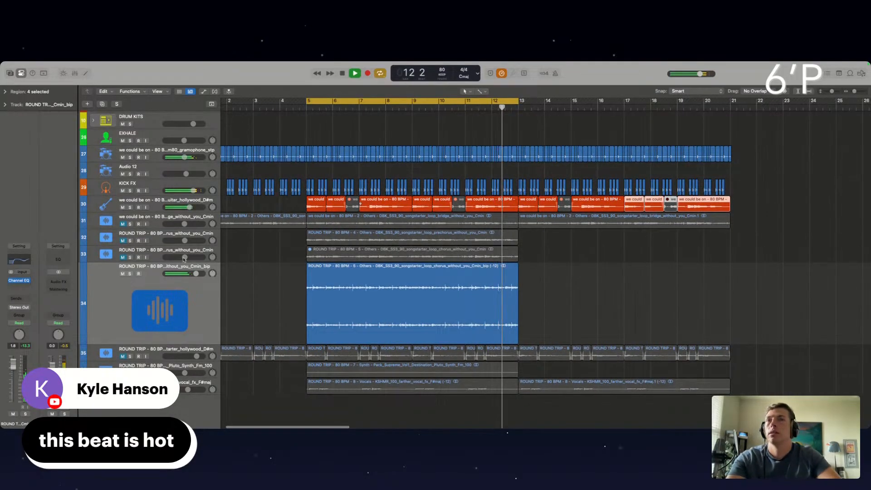
- Unmute the hollywood songstarter track 35 and shift its S1 Imager rotation and asymmetry slightly to the left
left_click(122, 357)
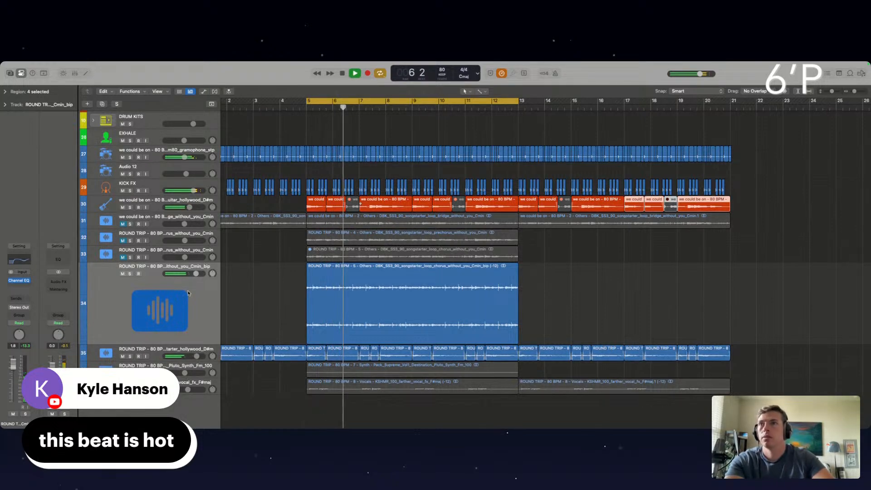
left_click(150, 277)
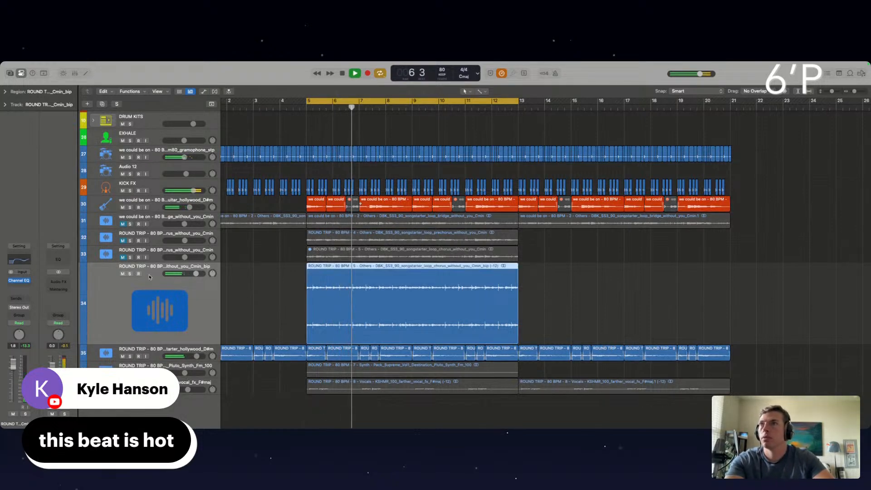
left_click(129, 358)
left_click(19, 276)
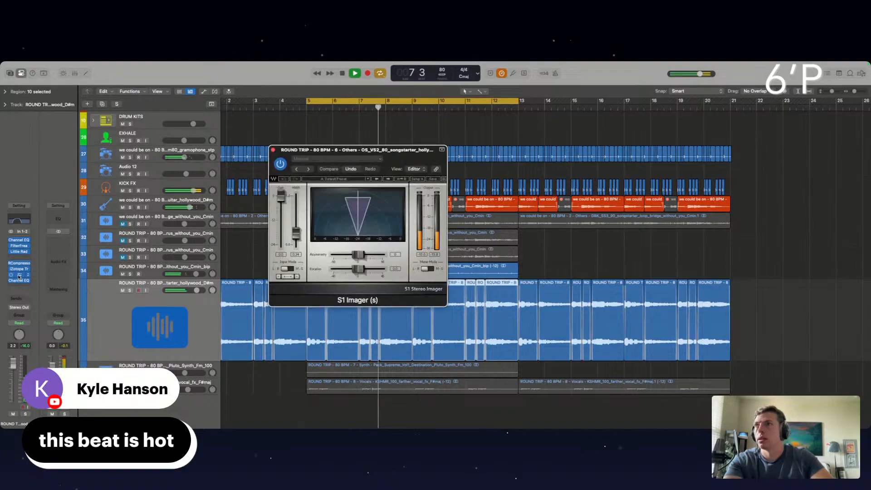
left_click_drag(357, 270, 350, 269)
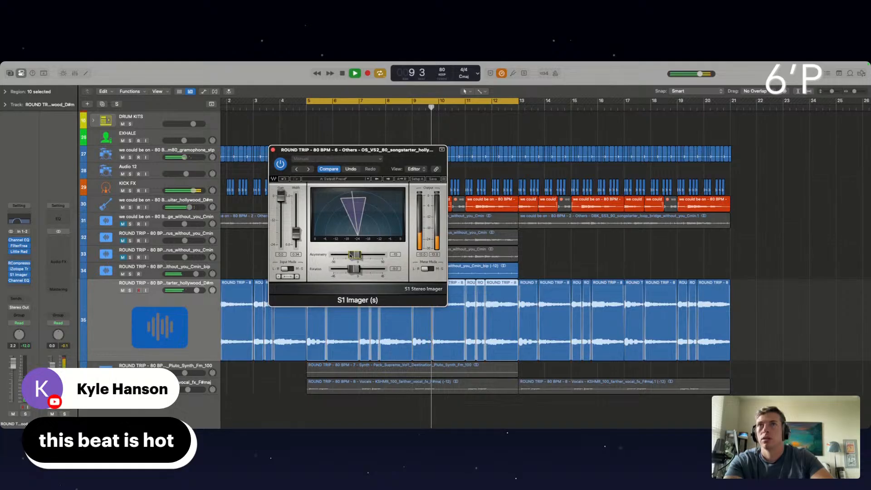
left_click(273, 150)
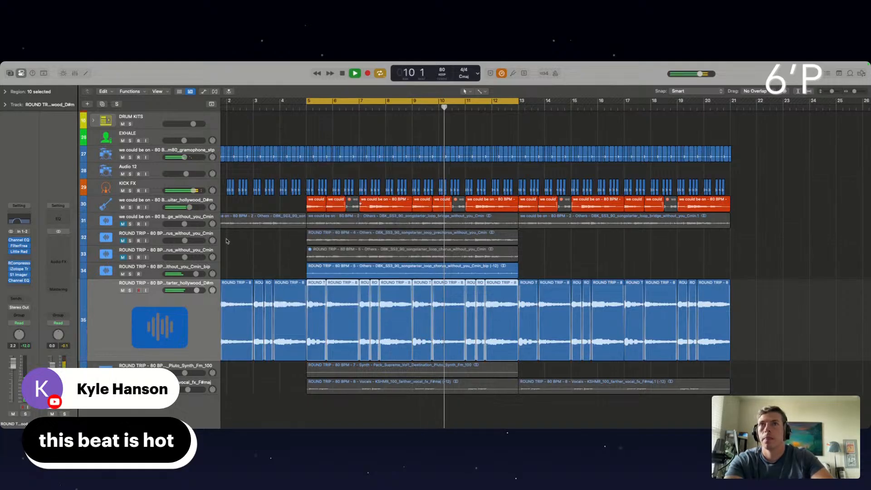
- Insert the Waves S1 Imager (s) after the Channel EQ on the bounced chorus loop track 34
left_click(150, 269)
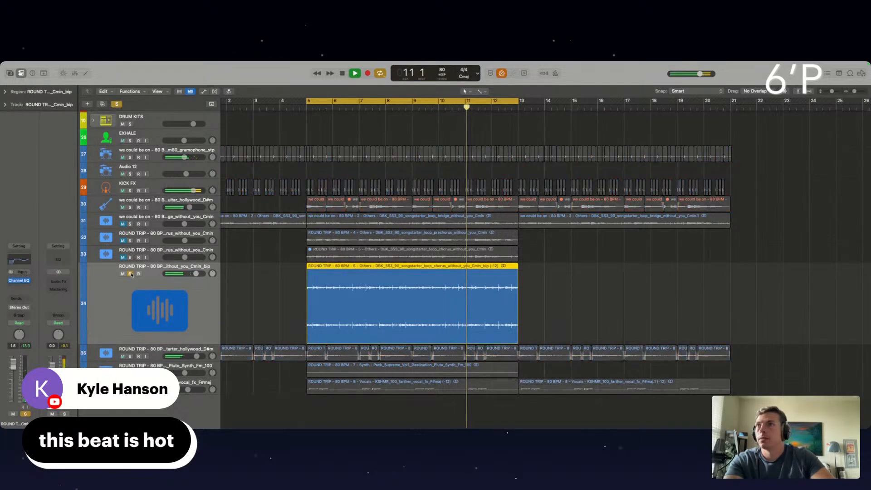
left_click(18, 285)
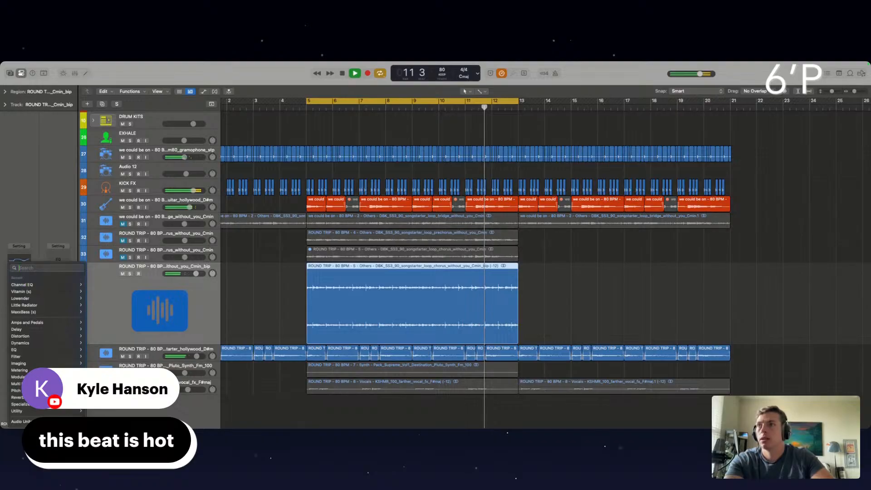
mouse_move(36, 422)
mouse_move(102, 421)
scroll(151, 410, "down", 15)
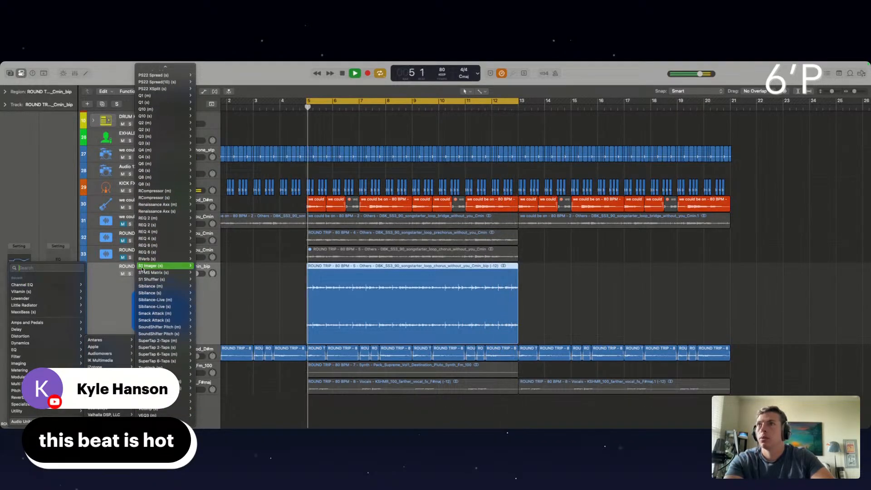
left_click(151, 272)
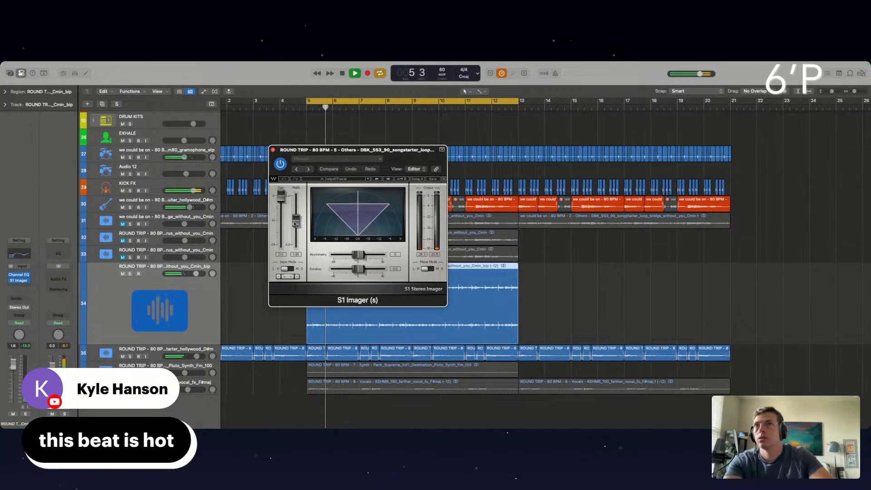
- Narrow the chorus bounce's S1 Imager width to almost mono and rotate its stereo image slightly left
left_click_drag(295, 221, 299, 274)
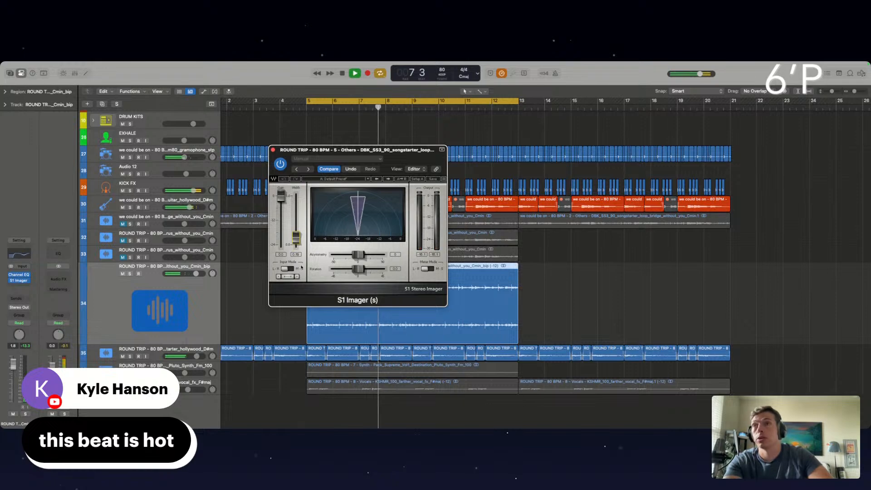
left_click_drag(296, 243, 294, 210)
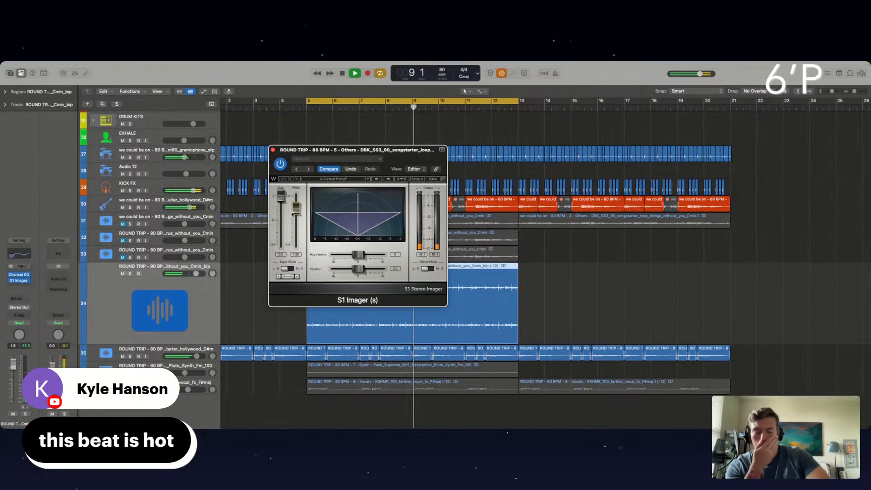
left_click_drag(293, 215, 303, 324)
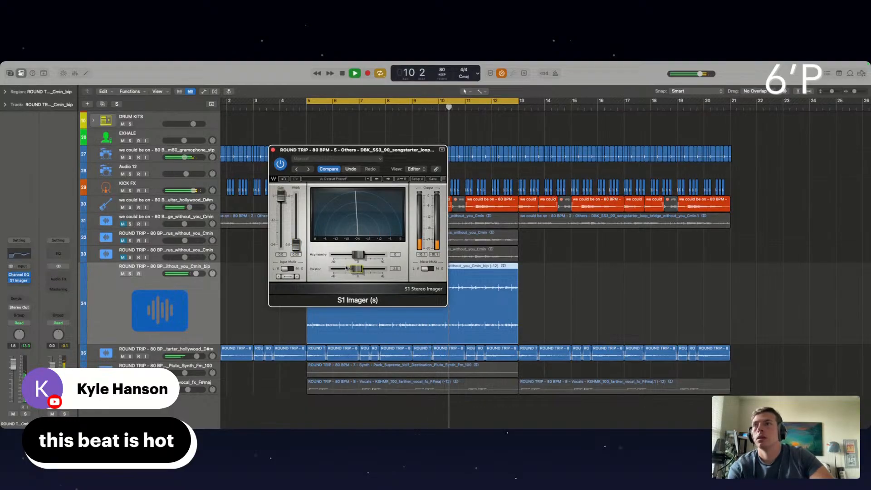
- Add iZotope Trash 2 to track 34, choose the Delicate Harmonics saturation for Stage 1 and raise the input gain
left_click(15, 284)
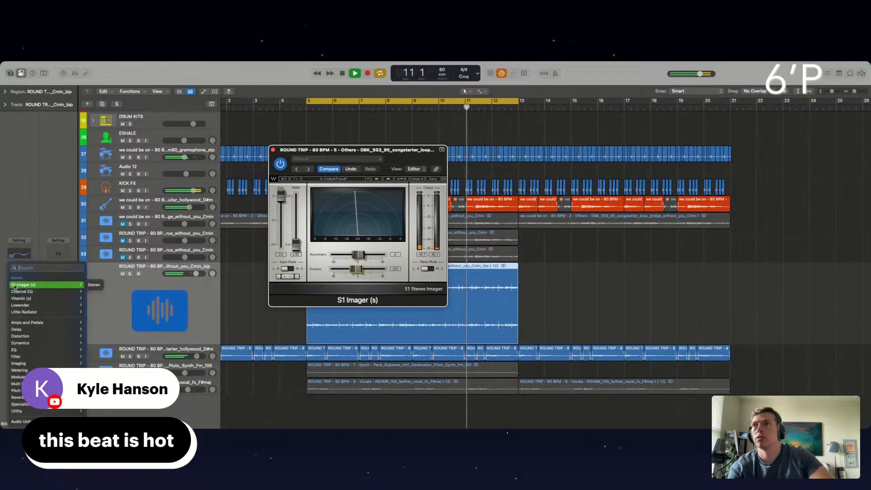
mouse_move(20, 421)
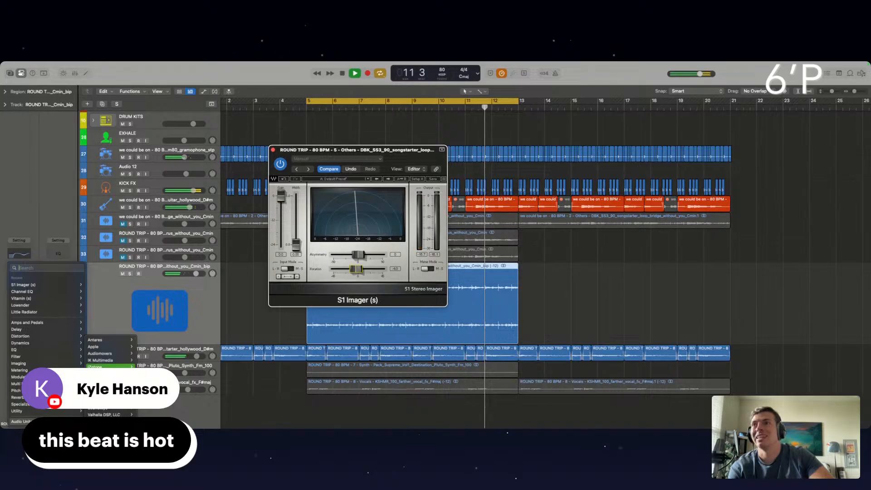
mouse_move(97, 367)
left_click(153, 313)
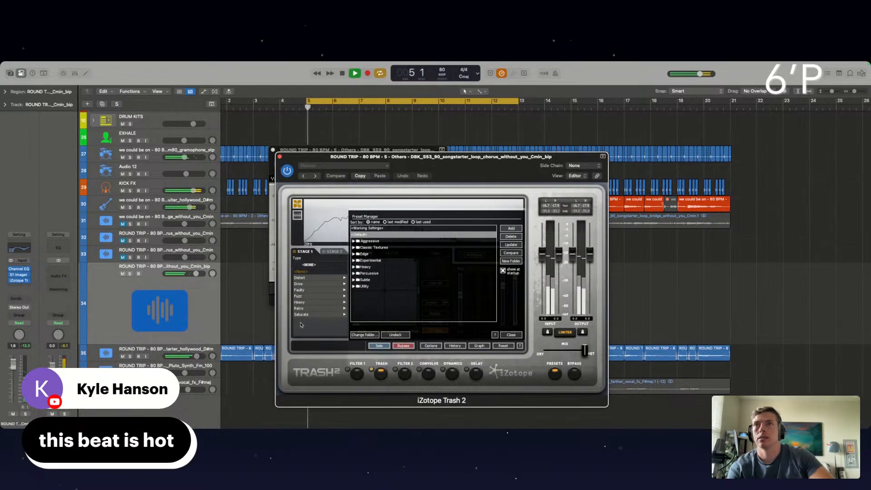
left_click(302, 315)
left_click(304, 278)
left_click_drag(543, 257, 544, 247)
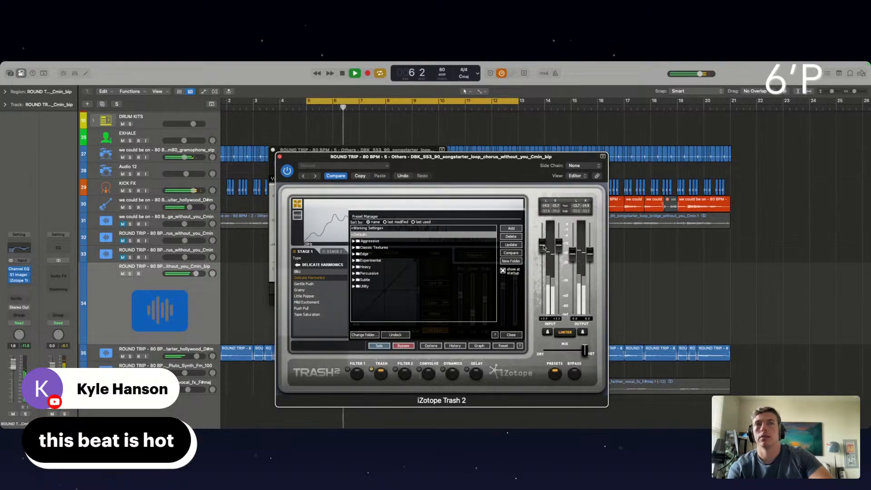
- Place the S1 Imager after Trash 2 on track 34, widen its stereo image slightly and deselect the region
left_click(26, 281)
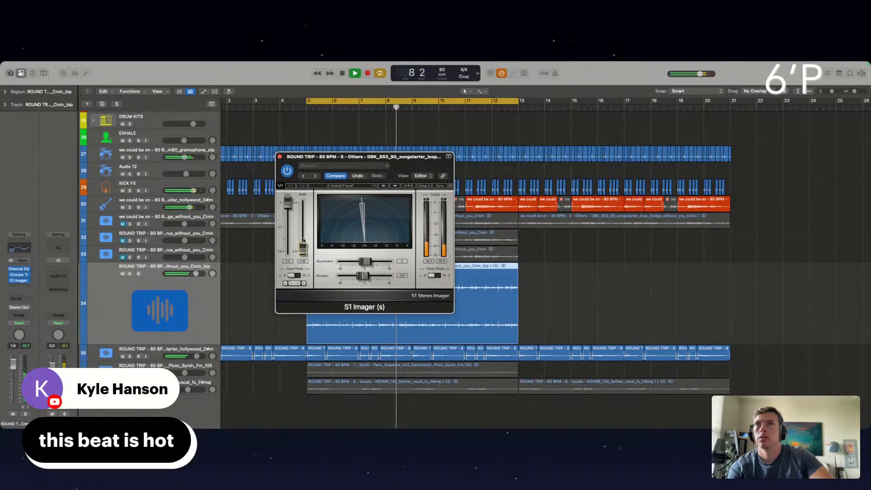
left_click(280, 156)
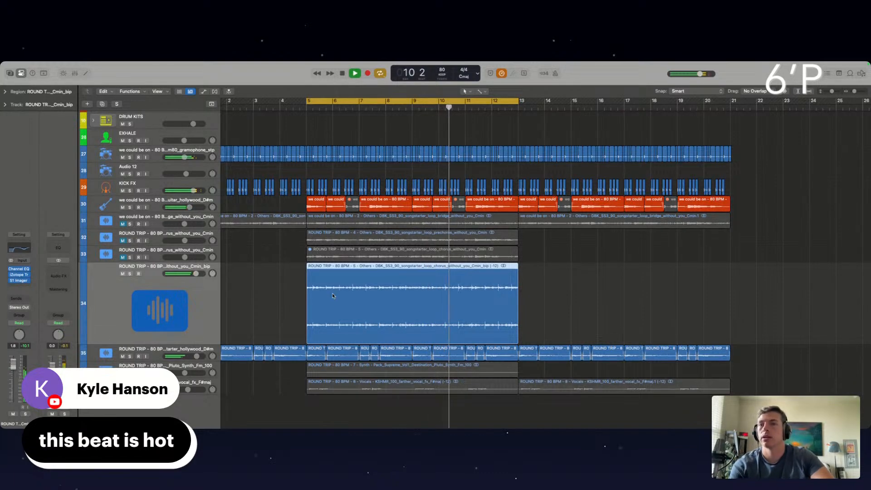
left_click(286, 291)
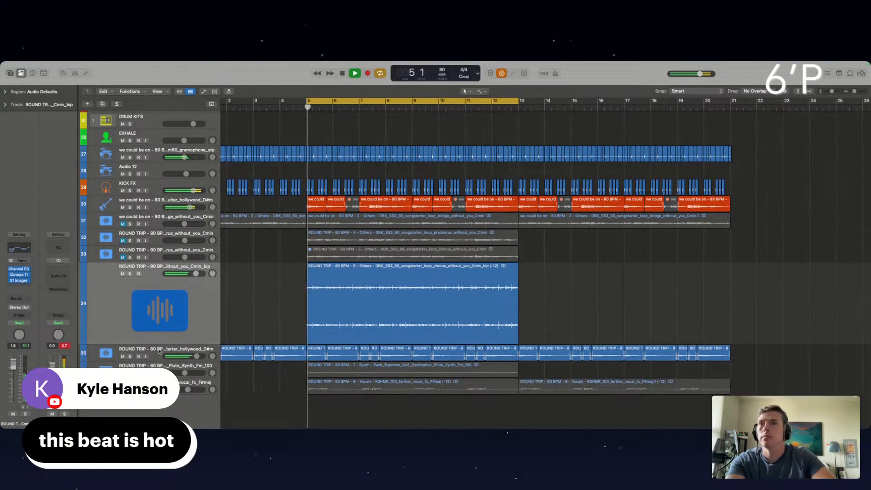
- Step down to the Pluto Synth track 36, audition it, unmute it and select its region
key("Down")
key("Down")
key("ctrl+s")
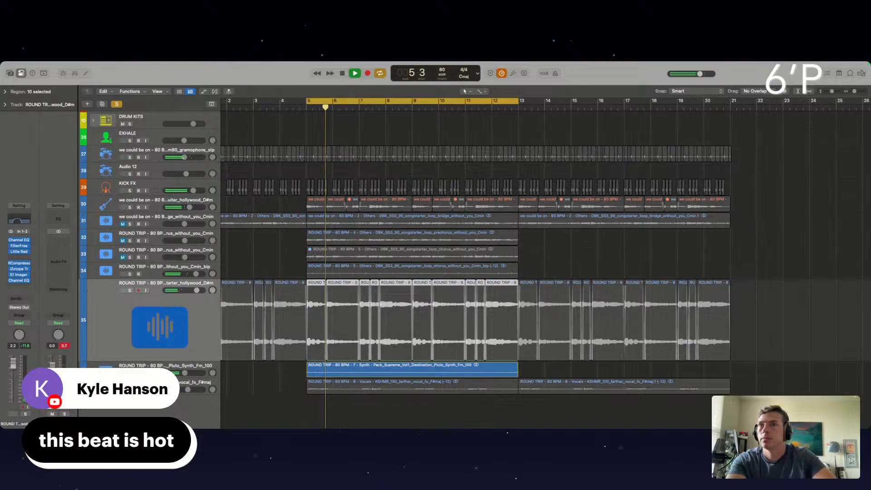
key("ctrl+s")
key("Down")
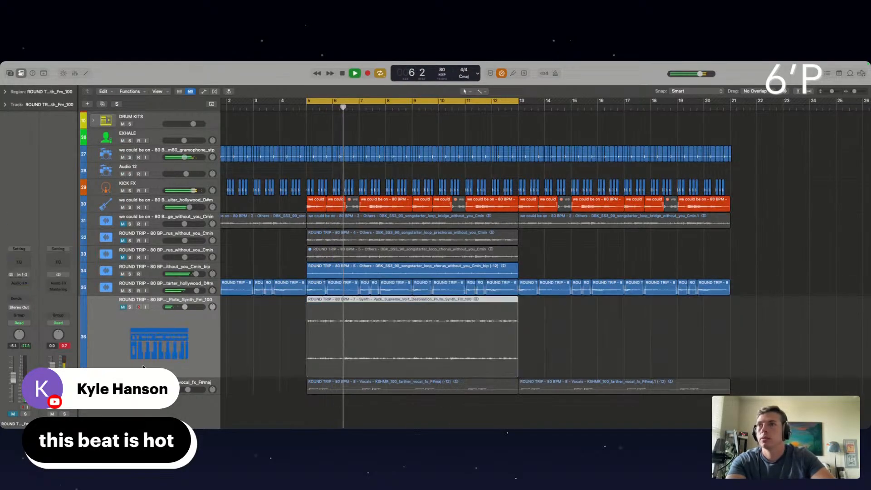
left_click(354, 321)
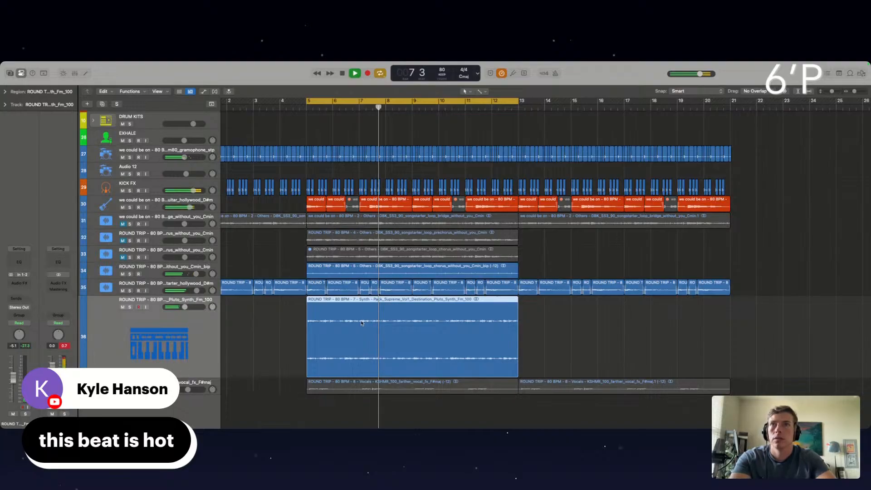
- Try transposing the Pluto Synth region on track 36 down 12 semitones and check it in solo
key("alt+Down")
key("alt+Down")
key("alt+Down")
key("alt+Down")
key("alt+Down")
key("alt+Down")
key("alt+Down")
key("alt+Down")
key("alt+Down")
key("alt+Down")
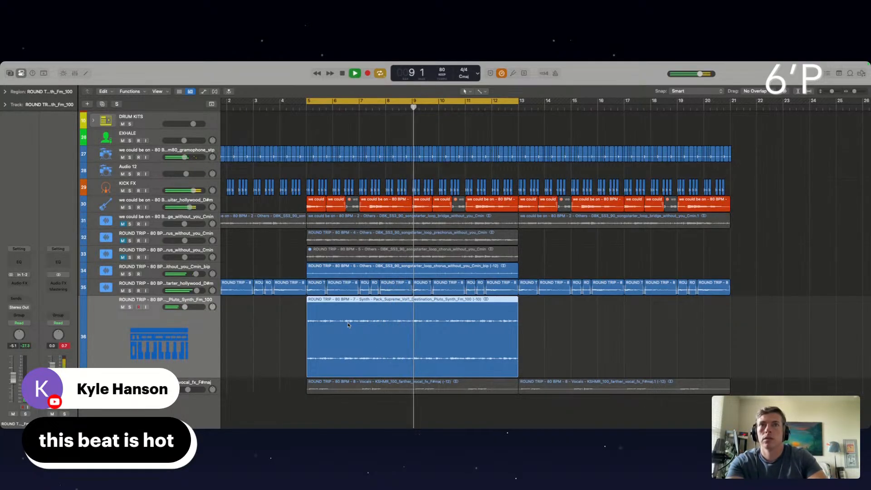
key("alt+Down")
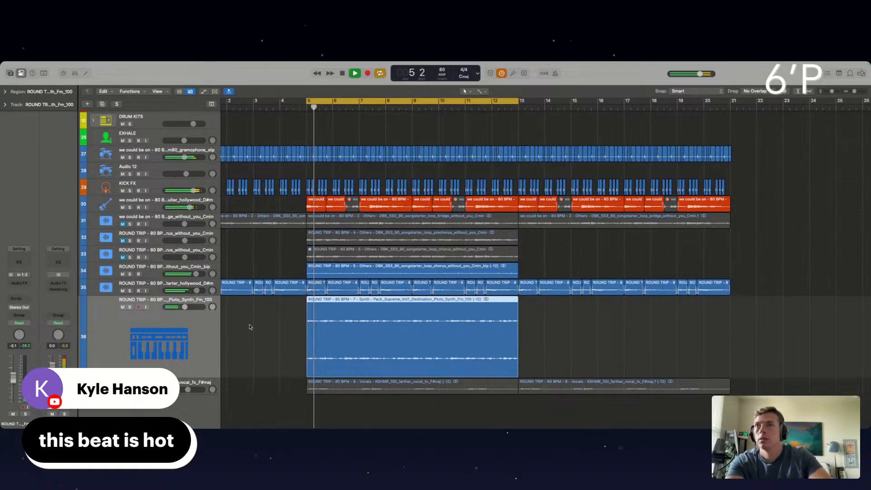
left_click(130, 307)
left_click(130, 307)
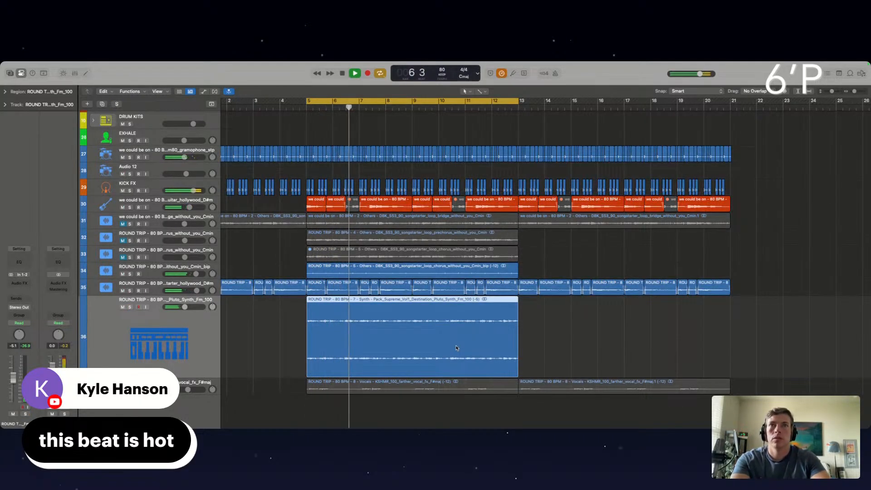
- Move the Pluto Synth region to bars 13–21, unmute the vocal FX track 37 and play back the arrangement
left_click_drag(426, 345, 639, 333)
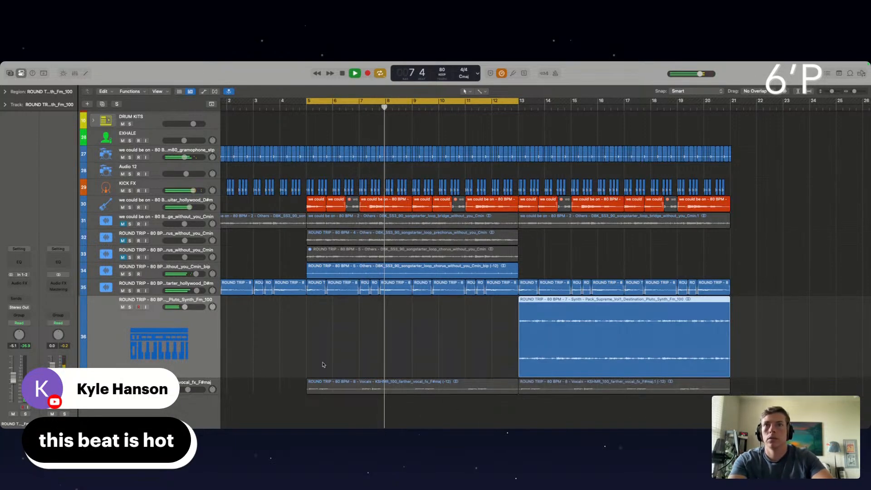
key("space")
key("space")
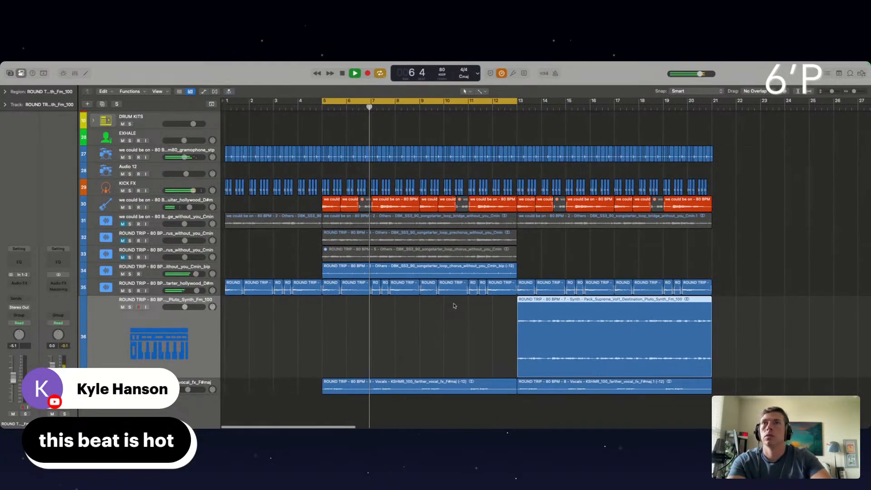
scroll(267, 299, "up", 2)
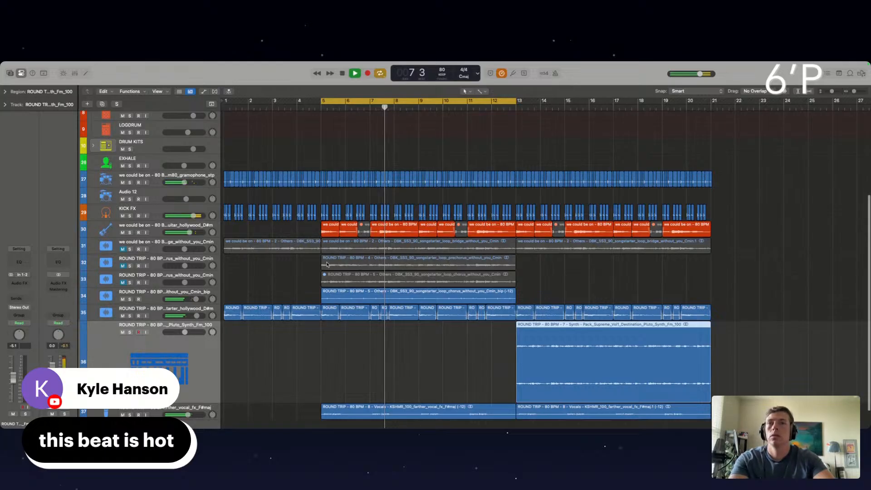
scroll(362, 348, "down", 3)
- Insert the Waves RCompressor (s) after the existing effects on the vocal FX track 37
left_click(351, 385)
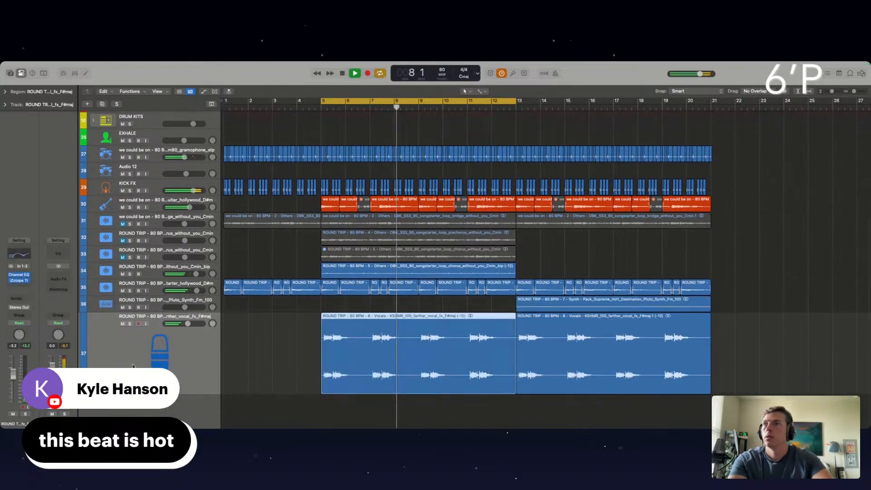
left_click(16, 290)
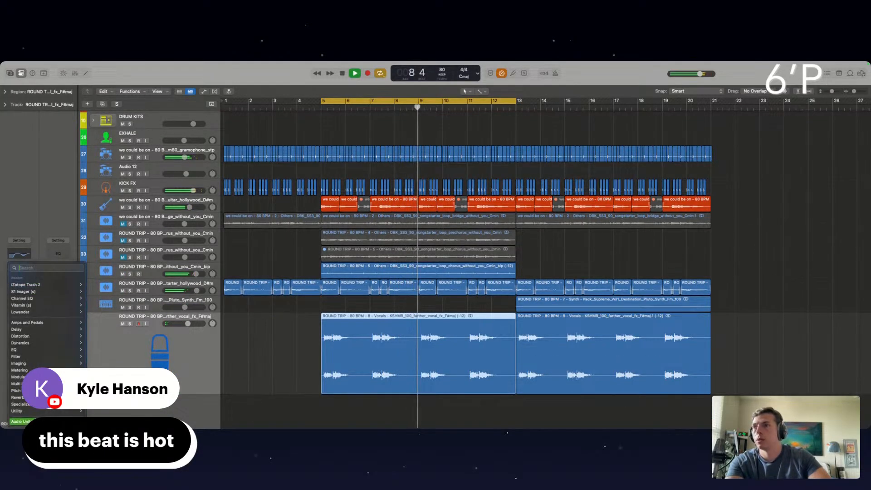
mouse_move(46, 422)
mouse_move(109, 421)
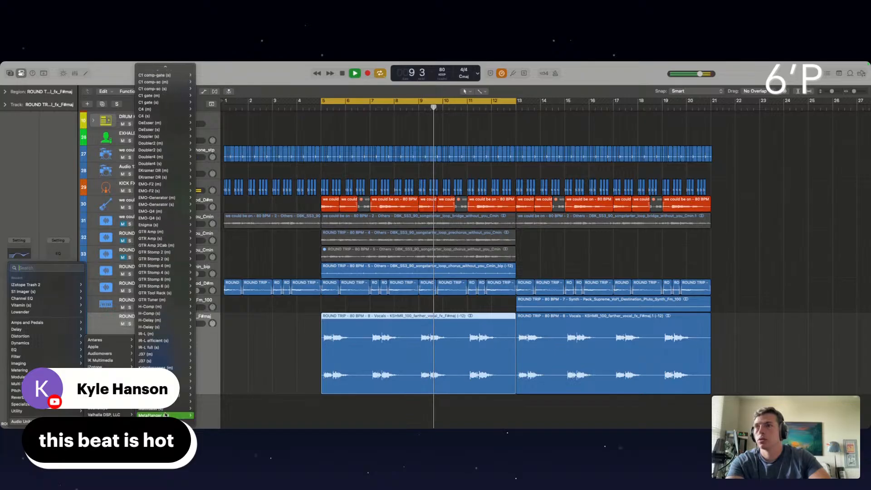
scroll(166, 382, "down", 5)
mouse_move(166, 381)
scroll(166, 370, "down", 8)
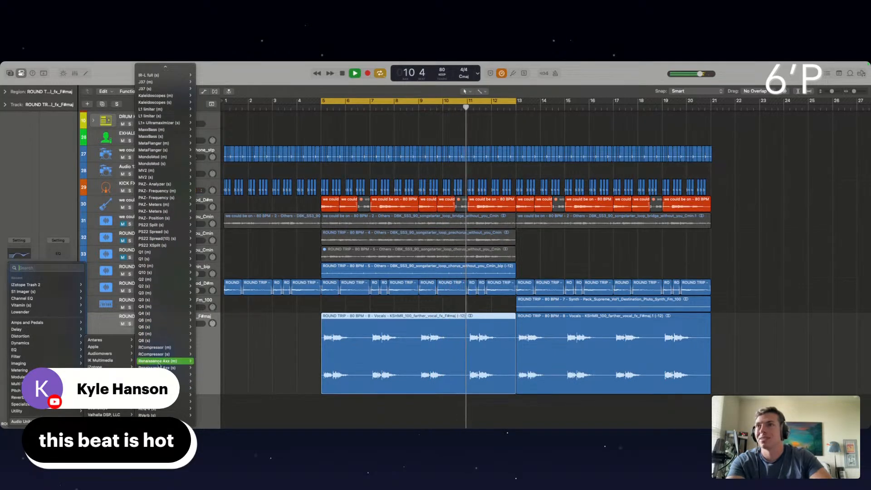
left_click(154, 354)
- Set the vocal RCompressor's threshold to -23.3 and its ratio to 2.00, and close the plug-in
left_click_drag(288, 217, 293, 262)
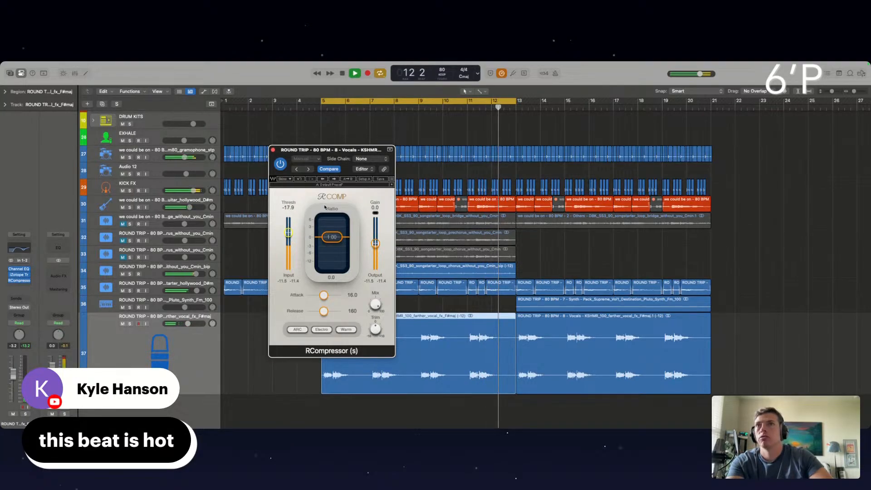
left_click_drag(331, 237, 332, 259)
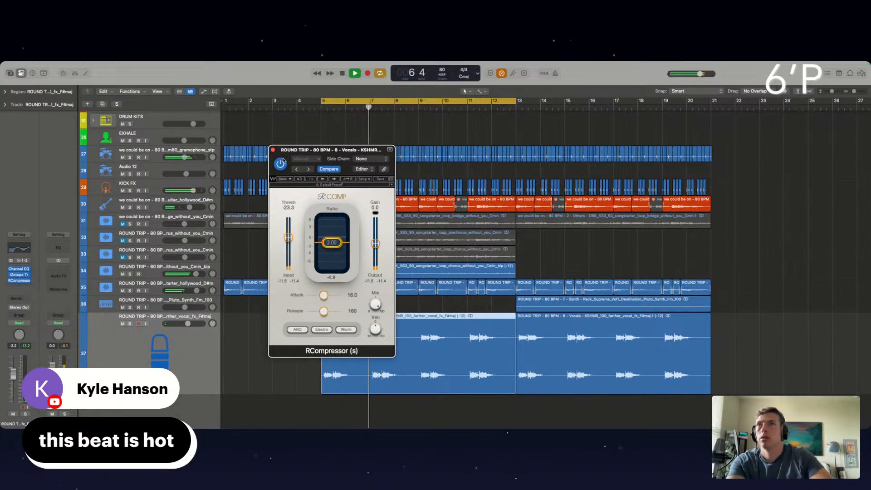
left_click(272, 150)
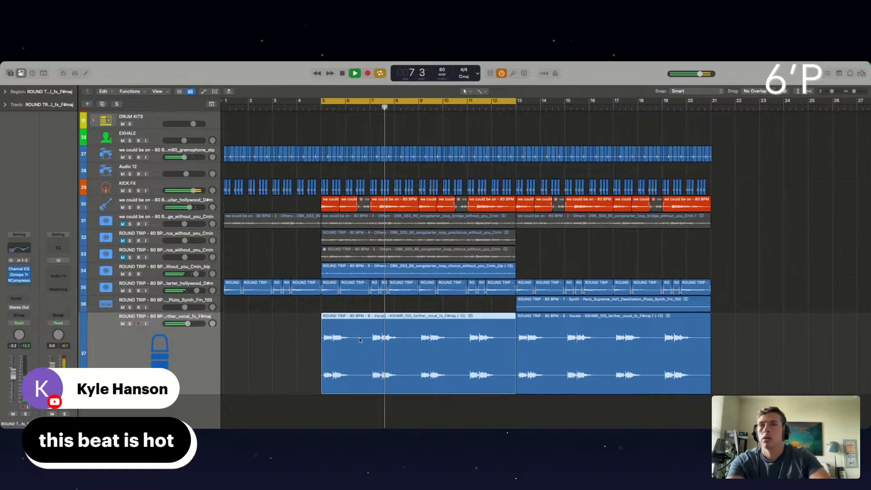
- Insert Soundtoys PanMan after the compressor on the vocal FX track 37 and load the Random Ambler preset
scroll(370, 354, "up", 5)
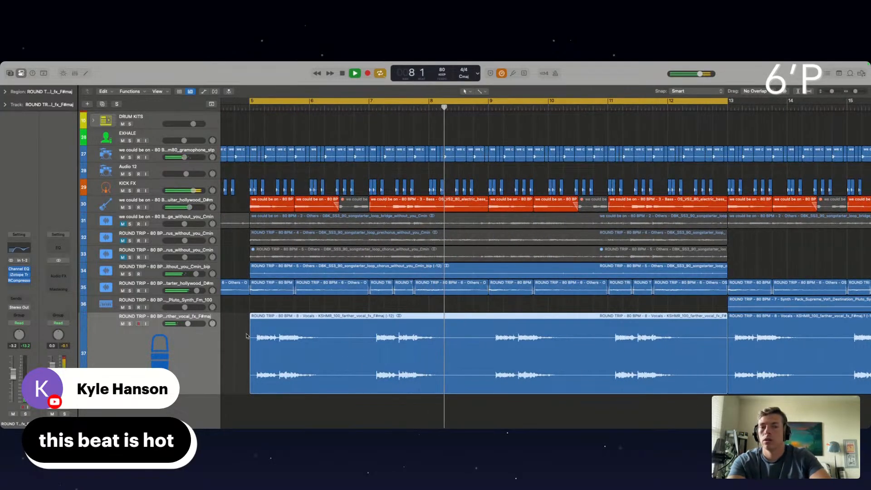
left_click(18, 287)
mouse_move(21, 422)
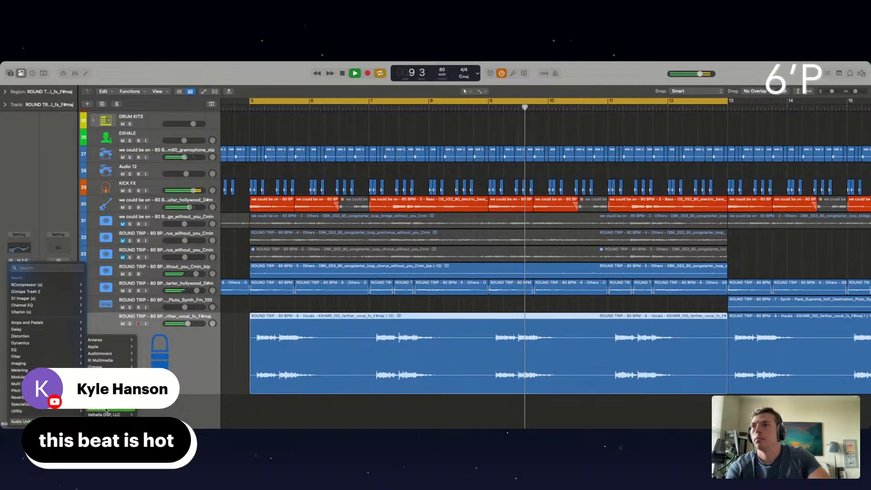
mouse_move(109, 408)
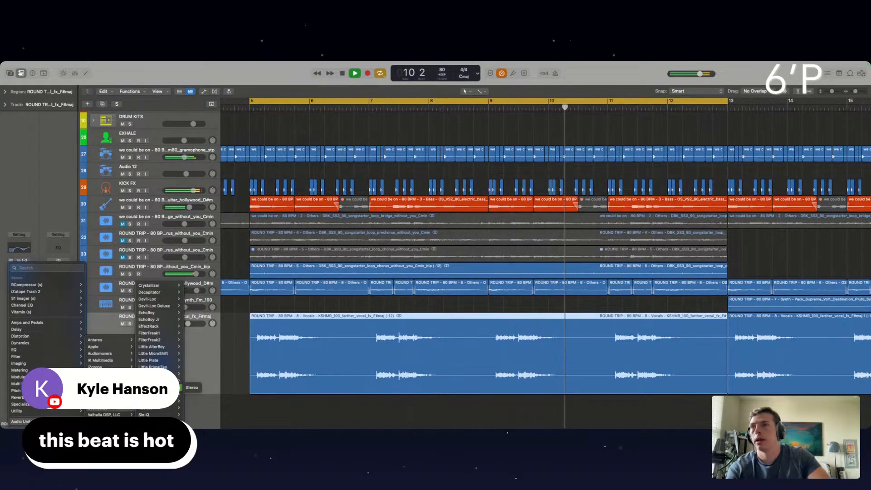
left_click(154, 387)
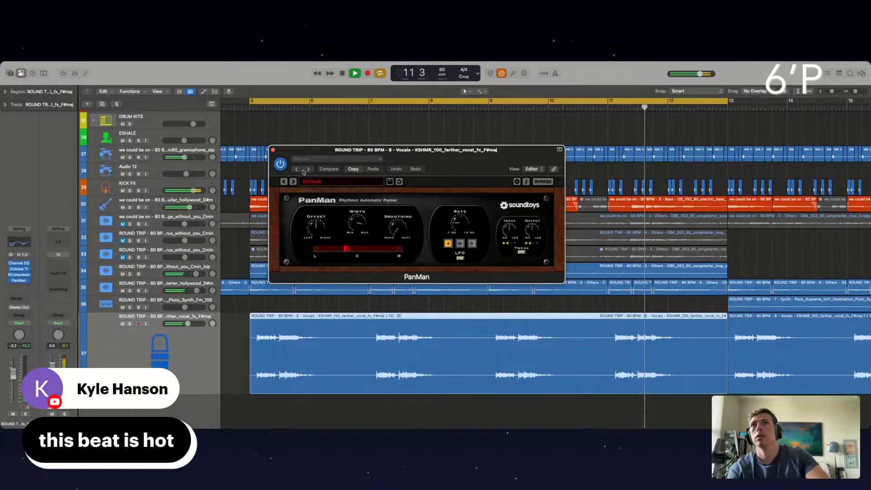
left_click(293, 182)
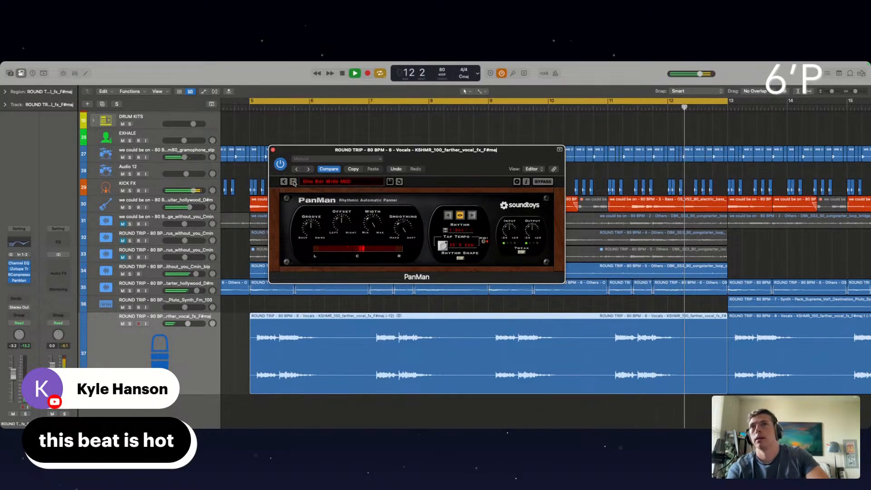
left_click(293, 181)
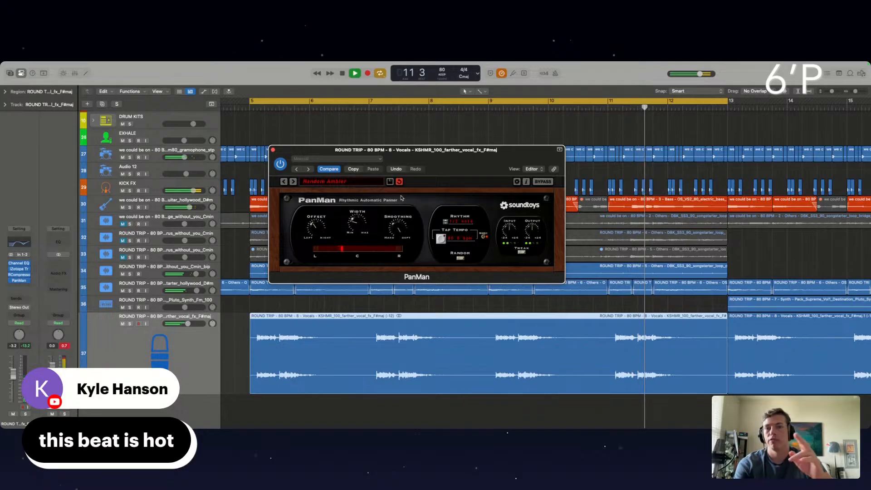
- Close PanMan, raise the vocal FX track's volume to -2.6 dB and deselect the vocal region
left_click(272, 149)
left_click_drag(188, 324, 189, 323)
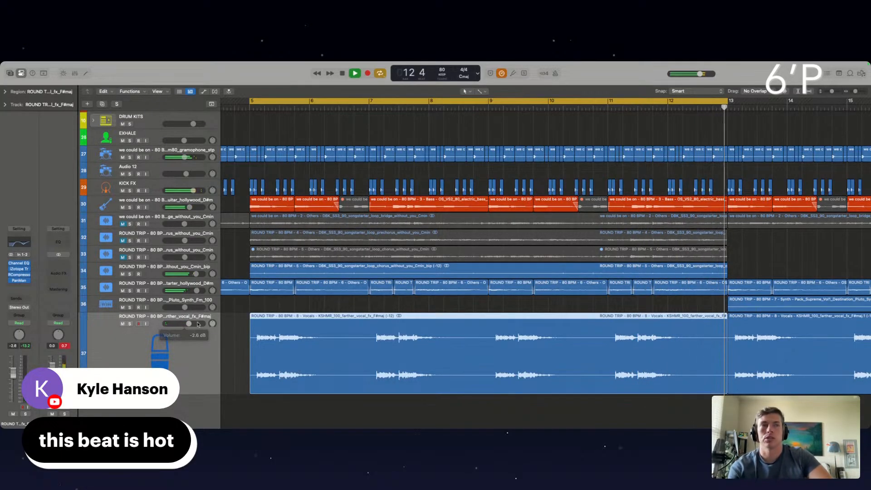
scroll(437, 291, "down", 5)
left_click(272, 340)
- Delete the unused BASS track stack together with its subtracks
scroll(274, 339, "up", 3)
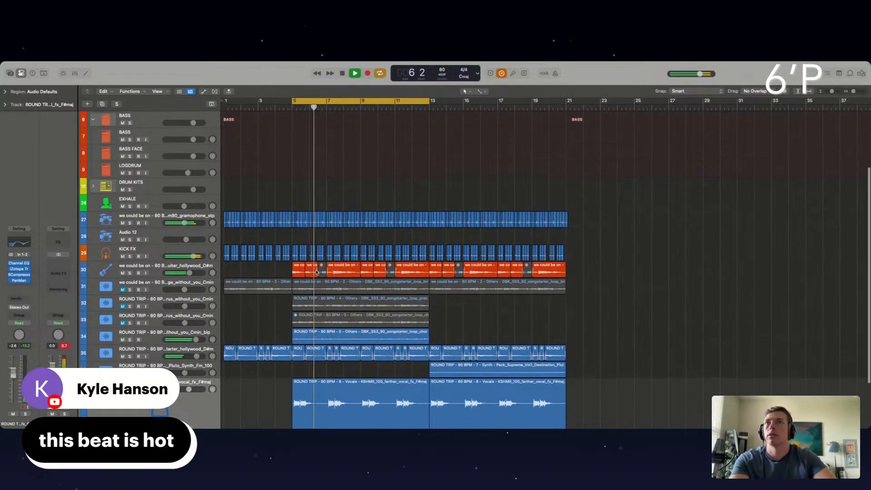
scroll(345, 240, "up", 5)
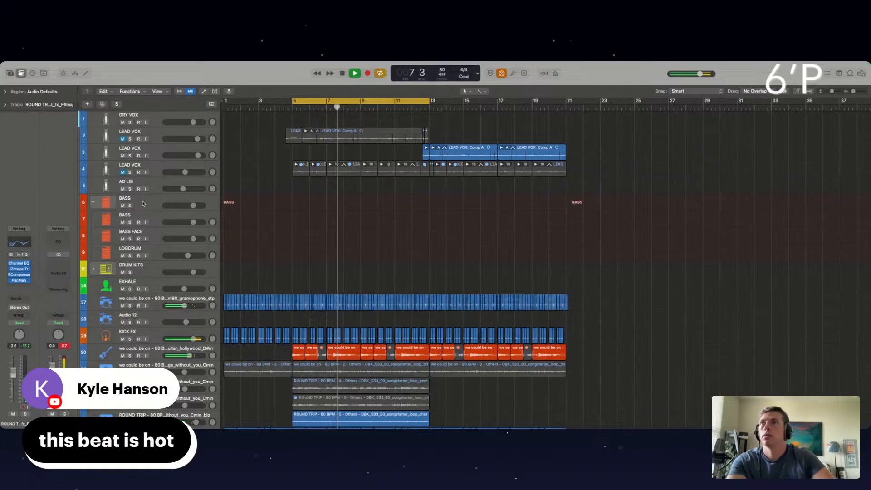
left_click(143, 203)
key("Delete")
scroll(189, 217, "down", 1)
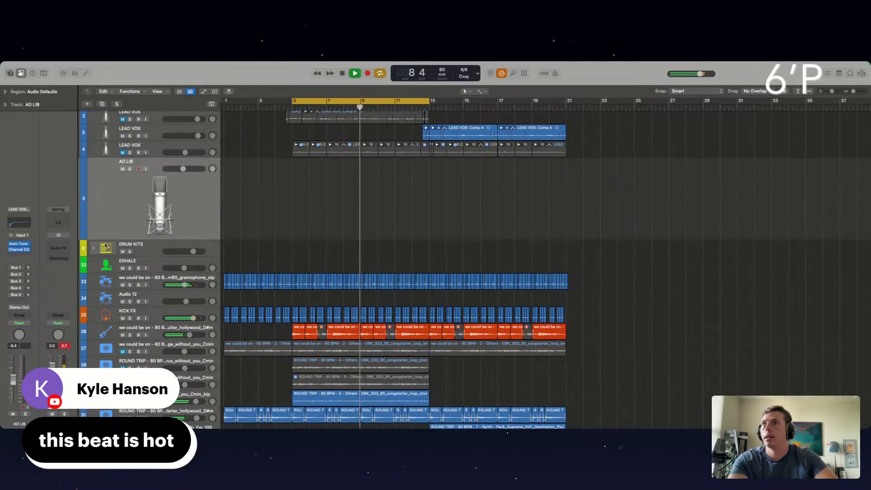
- Expand the DRUM KITS stack and audition the Dancehall Kit with Musical Typing over the playing beat
left_click(93, 247)
scroll(146, 270, "down", 1)
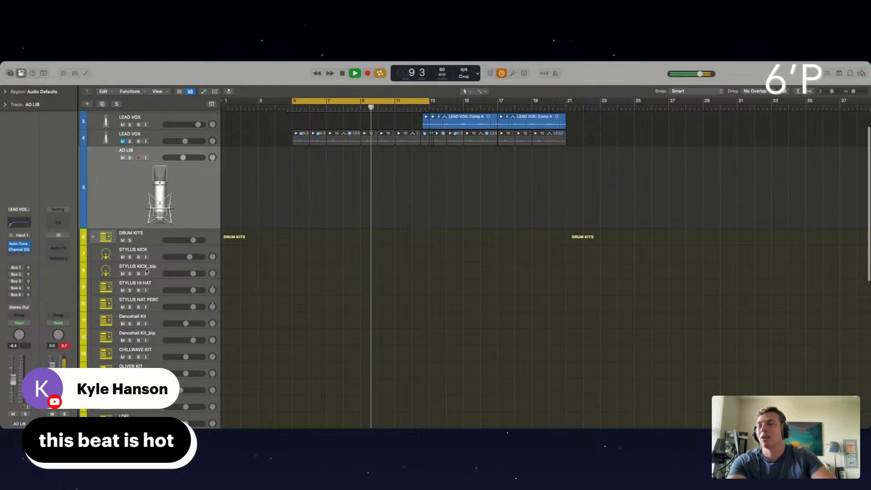
scroll(149, 281, "down", 1)
left_click(162, 306)
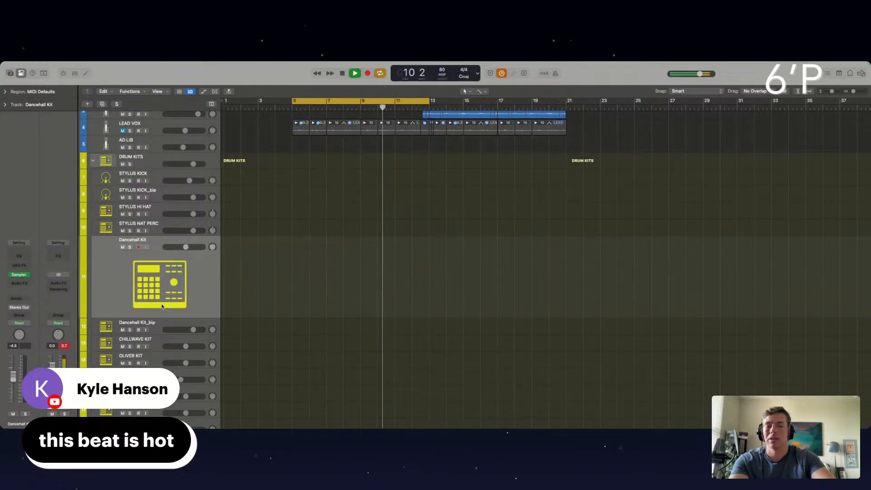
key("super+k")
key("j")
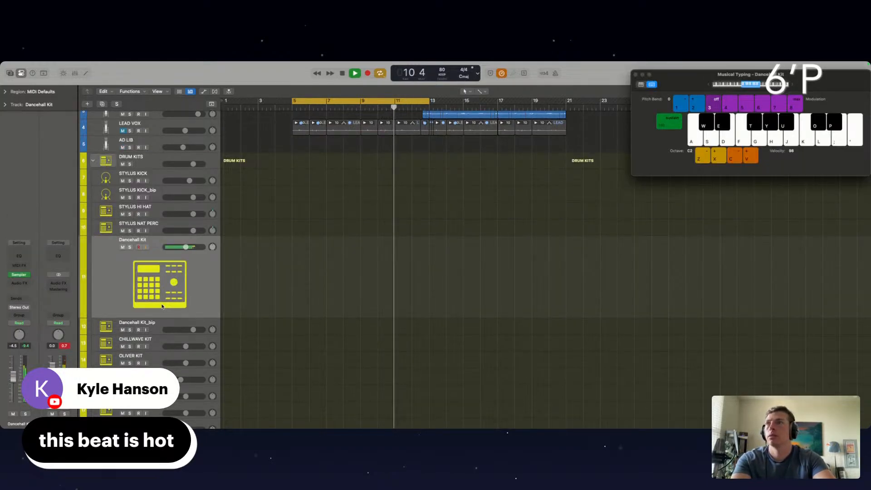
key("j")
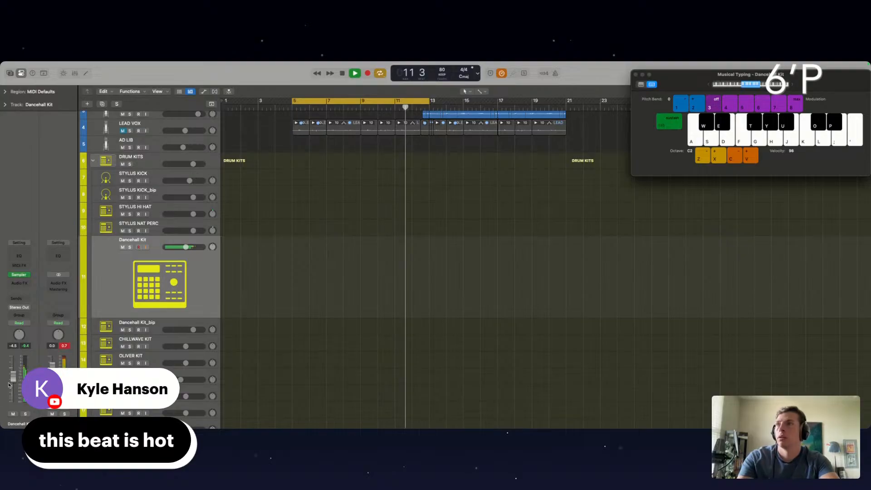
- Lower the Dancehall Kit's volume to -10.2 dB and try more of its sounds against the beat
left_click_drag(12, 383, 13, 394)
key("j")
key("j")
key("j")
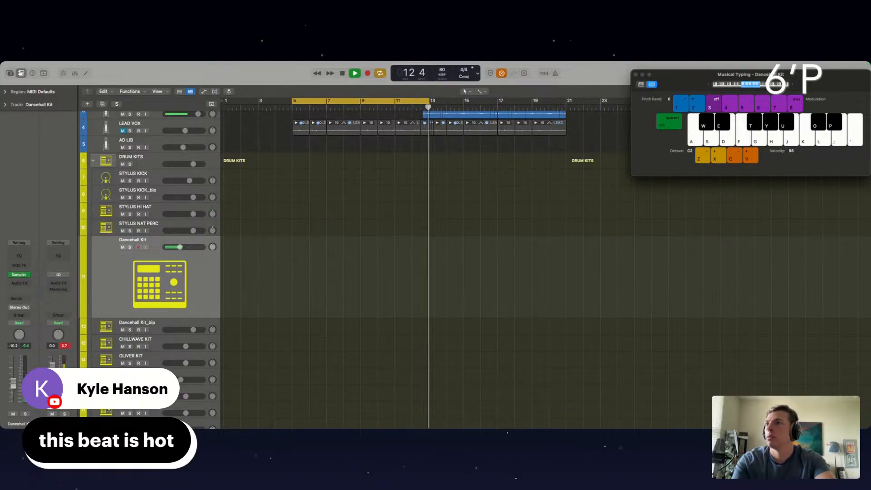
key("j")
key("h")
key("g")
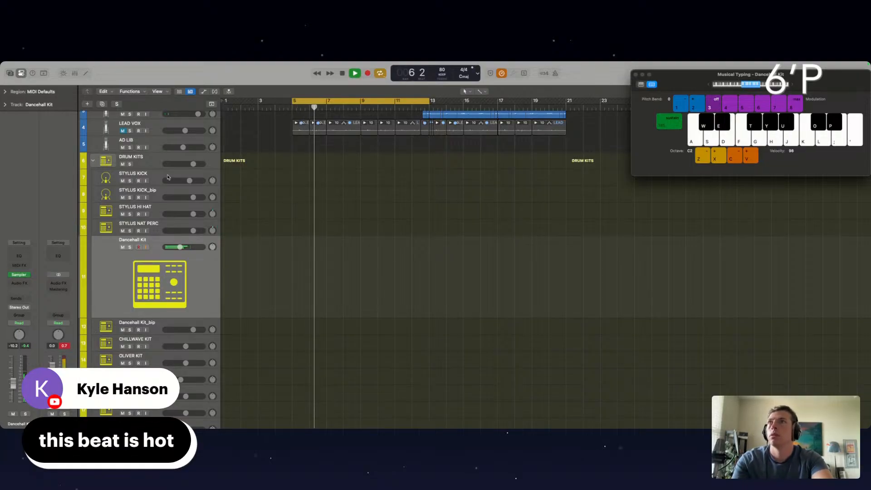
- Audition the STYLUS HI HAT sounds in different octaves and lower the track's volume to -12.2 dB
left_click(159, 209)
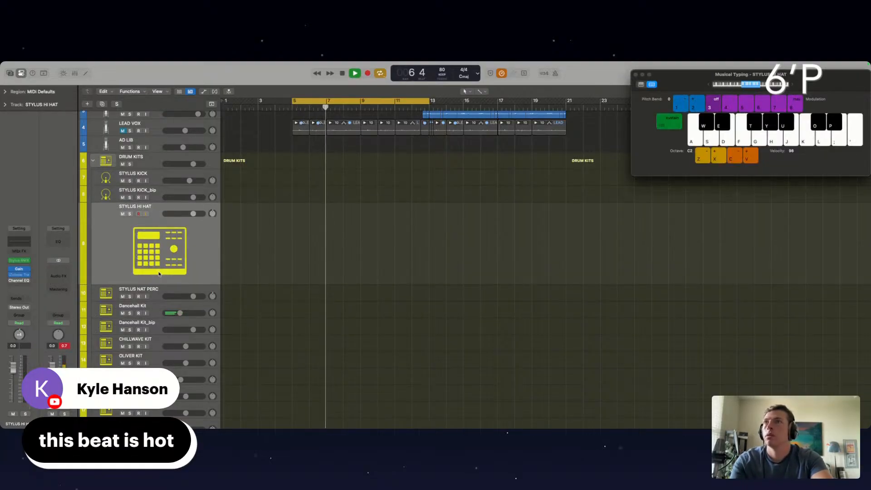
key("h")
key("j")
key("x")
key("h")
key("j")
key("z")
key("h")
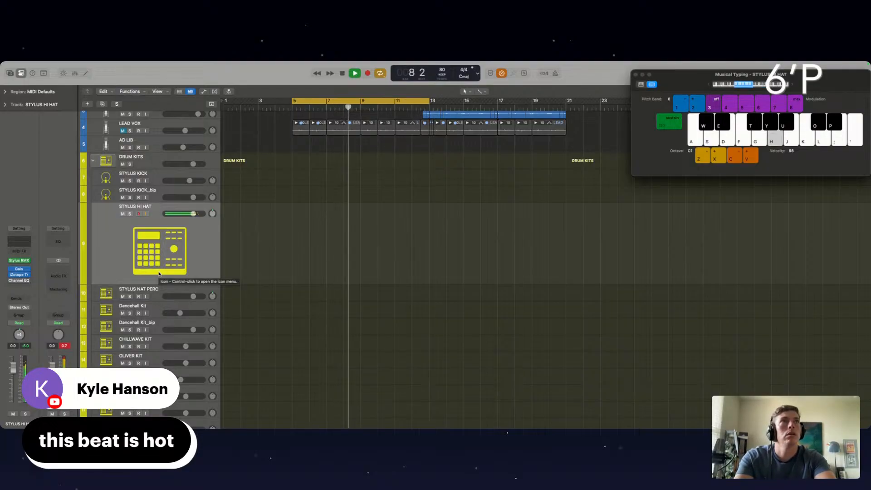
key("h")
left_click_drag(14, 380, 13, 386)
scroll(173, 349, "down", 2)
key("h")
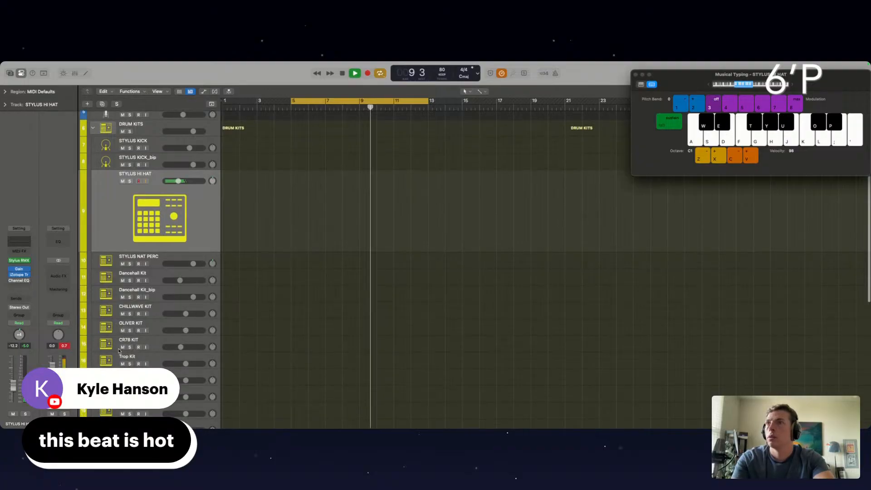
- Select the LOFI kit, audition its sounds and lower its volume to -5.3 dB
left_click(157, 377)
key("h")
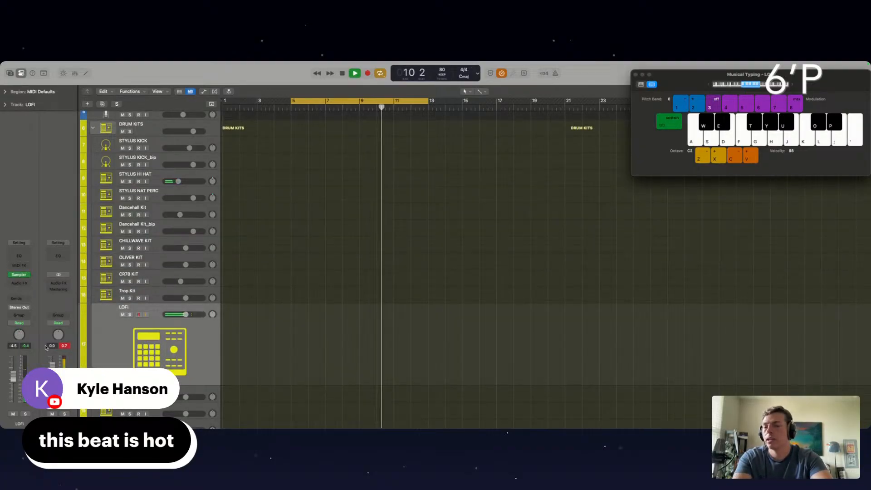
key("k")
key("h")
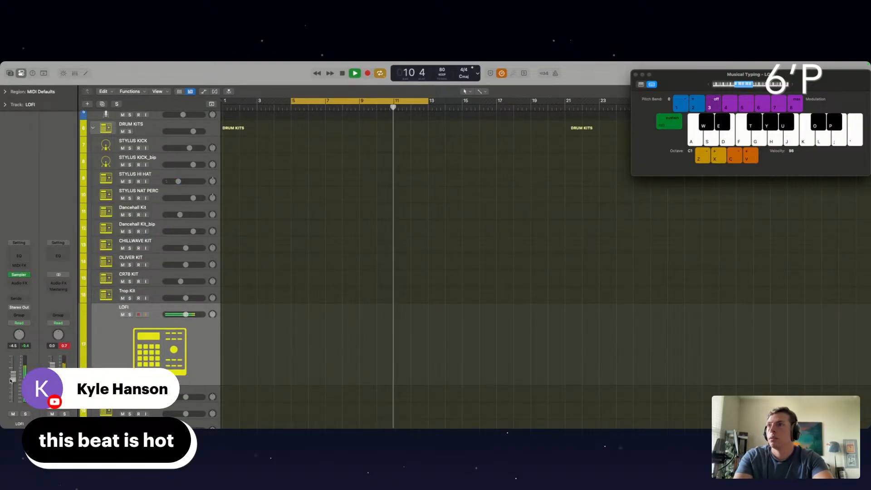
left_click_drag(14, 376, 12, 382)
key("l")
key("l")
key("l")
- Raise the Musical Typing octave to C3, try more LOFI sounds and lower the kit's volume to -9.4 dB
key("x")
key("x")
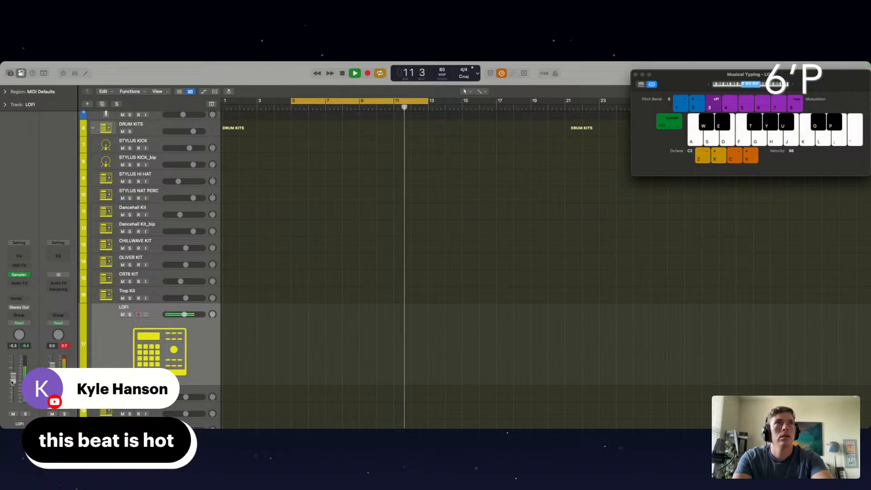
key("k")
key("j")
key("j")
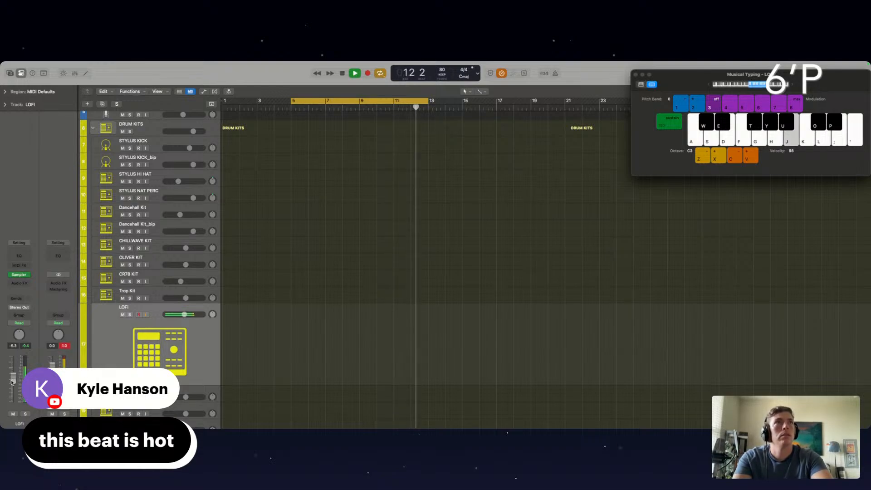
key("h")
key("h")
key("j")
left_click_drag(12, 383, 13, 389)
key("j")
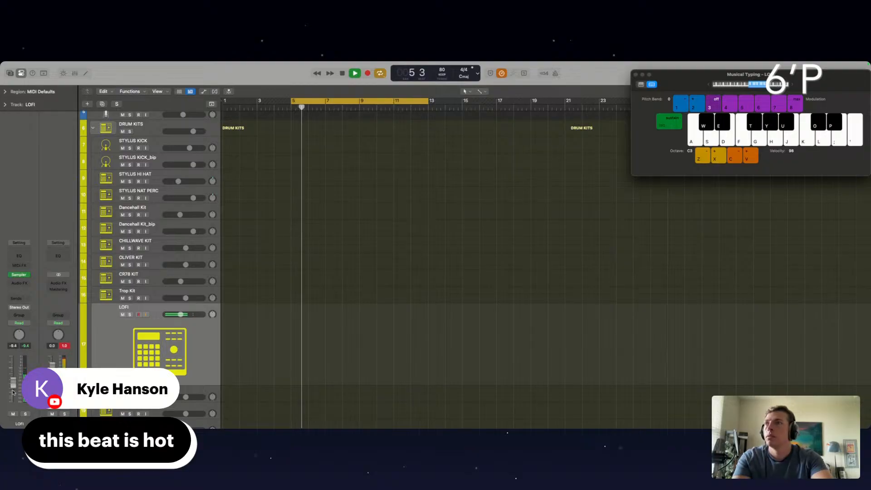
- Rehearse a repeated LOFI hit at -5.9 dB track volume and record eight G#3 notes across bar 9
key("g")
key("y")
key("y")
key("y")
key("y")
key("y")
key("j")
key("y")
key("y")
key("y")
key("r")
key("y")
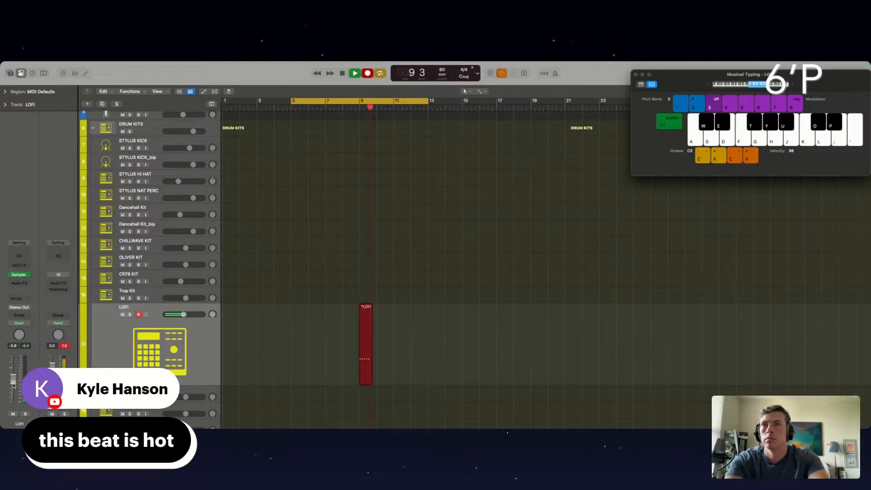
key("space")
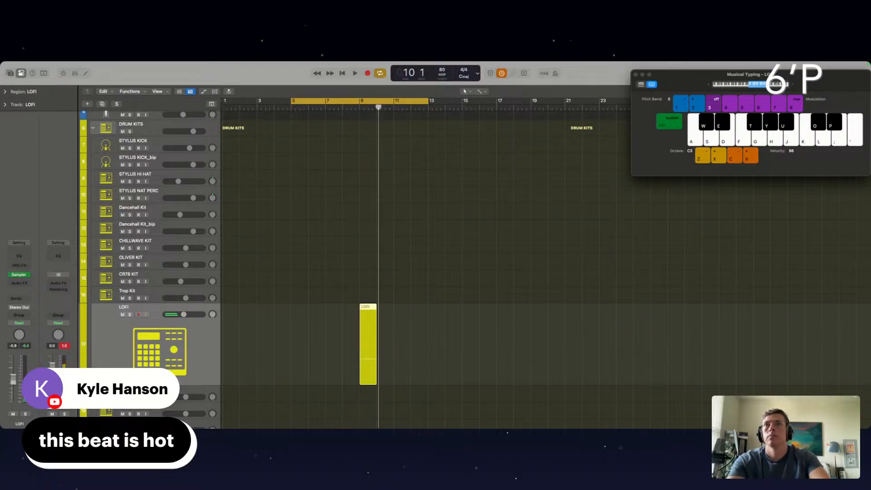
- Move the recorded LOFI region to bar 5 and quantize all its notes to 1/16 notes
left_click_drag(367, 342, 298, 341)
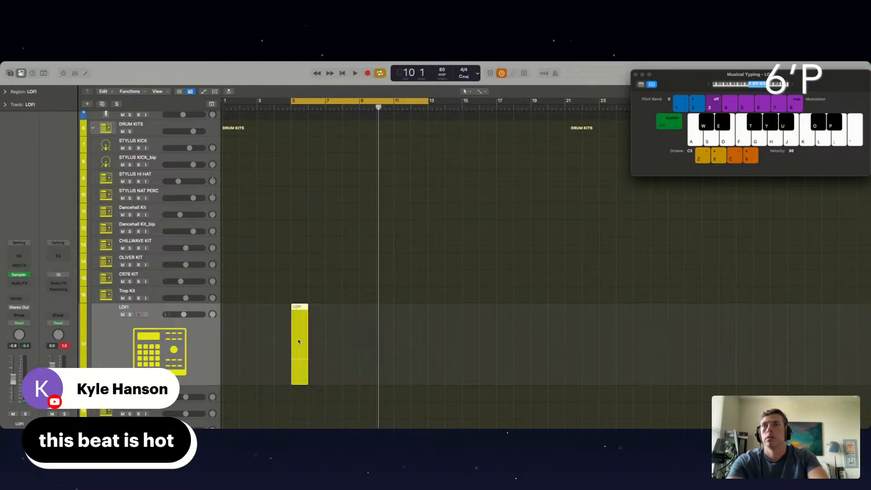
key("e")
key("super+a")
key("q")
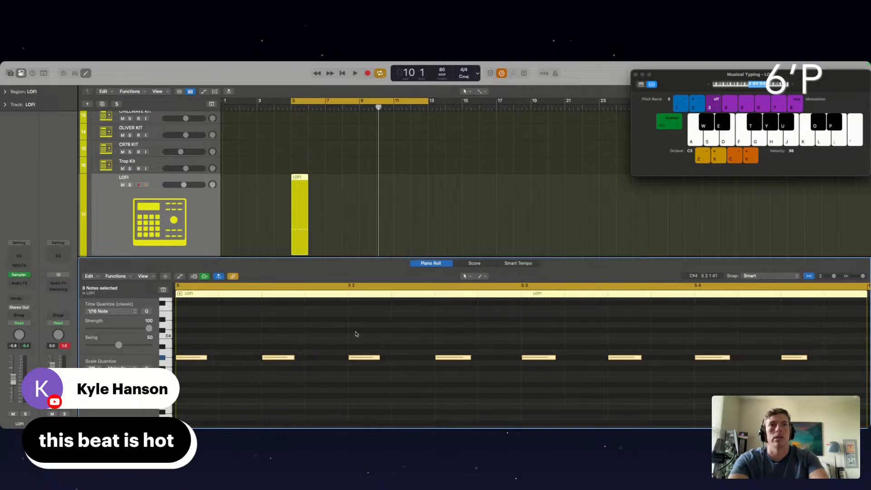
- Play back the LOFI pattern and set the quantize swing of its notes to 65
key("space")
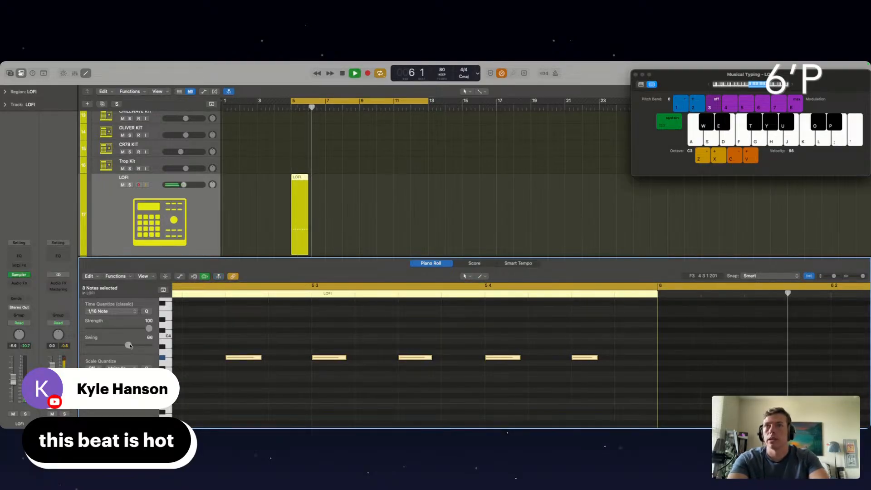
key("space")
key("space")
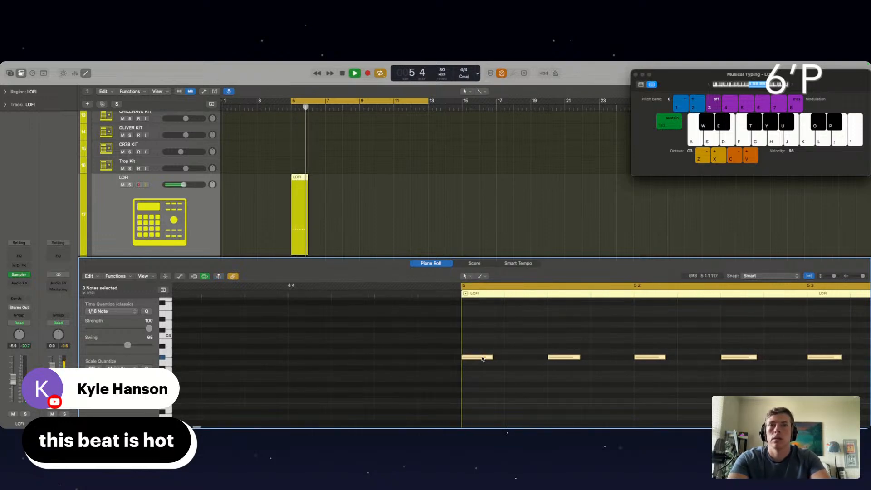
- Nudge all eight LOFI notes slightly earlier and play the pattern back
left_click_drag(484, 359, 474, 359)
key("space")
scroll(486, 360, "up", 5)
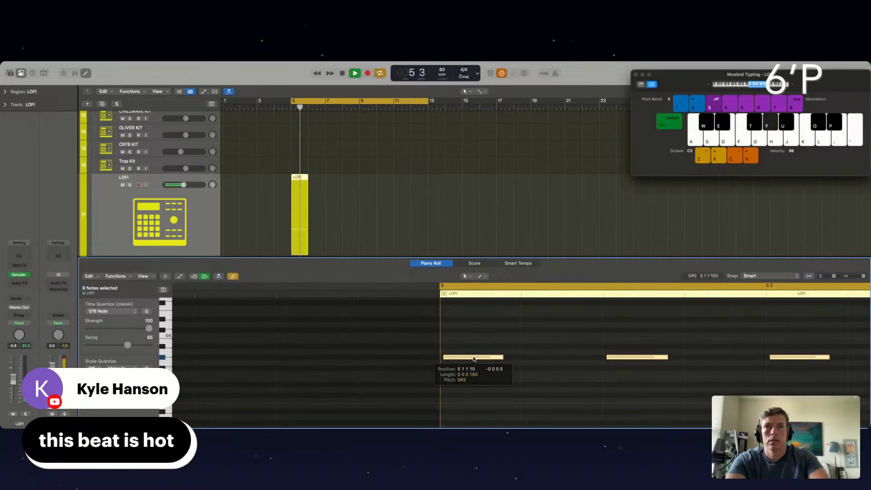
scroll(474, 359, "down", 5)
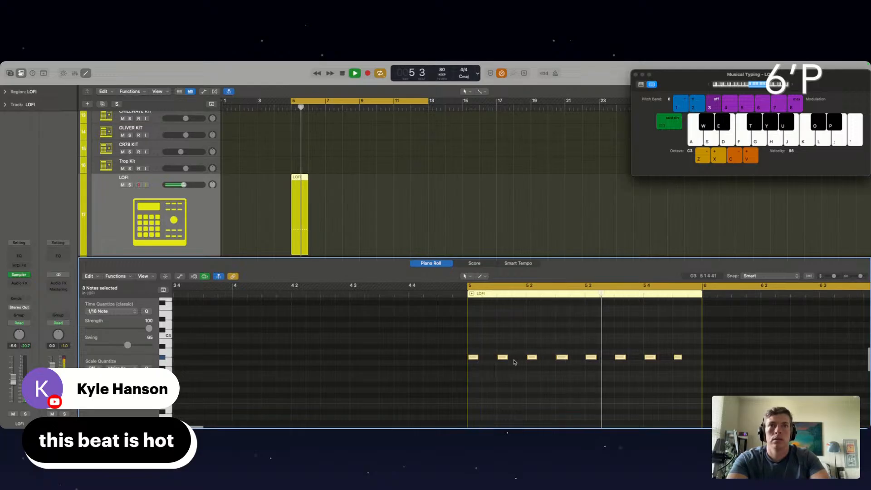
- Mute the third, fourth and seventh LOFI notes, shift the last note slightly later and replay the pattern
key("space")
left_click(547, 343)
left_click(531, 357)
key("space")
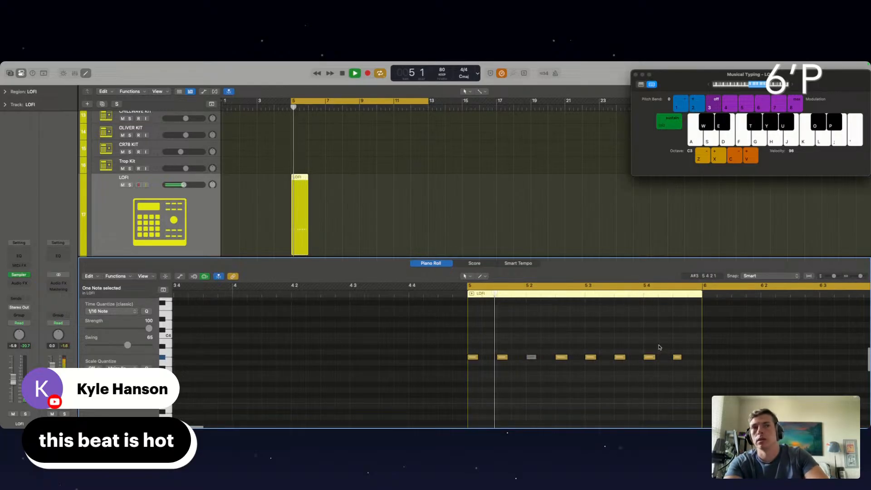
key("space")
key("space")
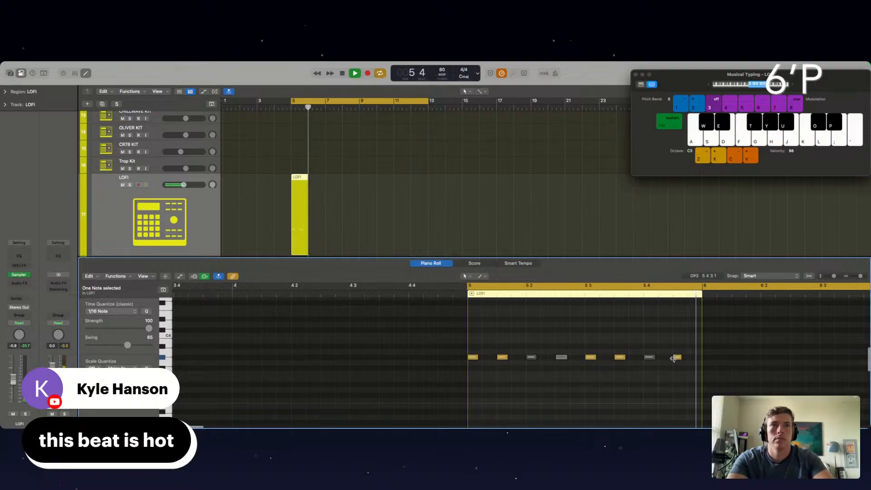
left_click_drag(676, 359, 678, 359)
key("space")
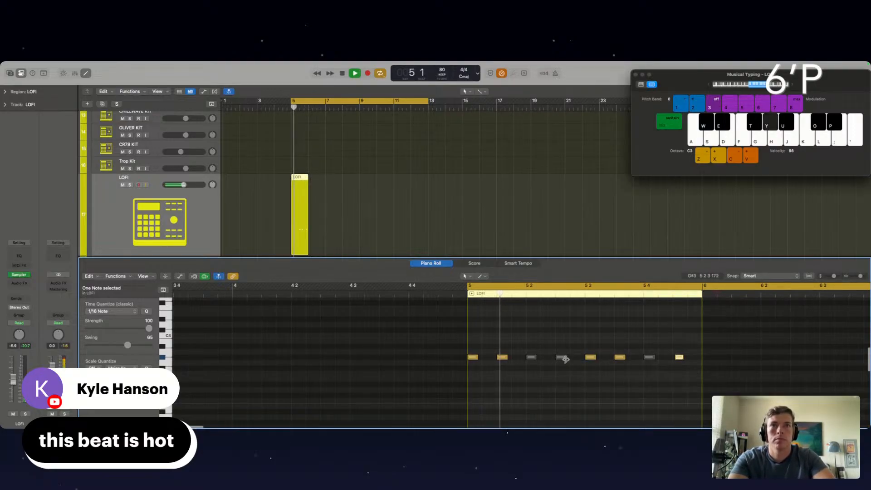
- Unmute the fourth LOFI note, shift it slightly later, and lower the velocities of the first and fifth notes during playback
left_click_drag(561, 360, 563, 359)
key("space")
key("space")
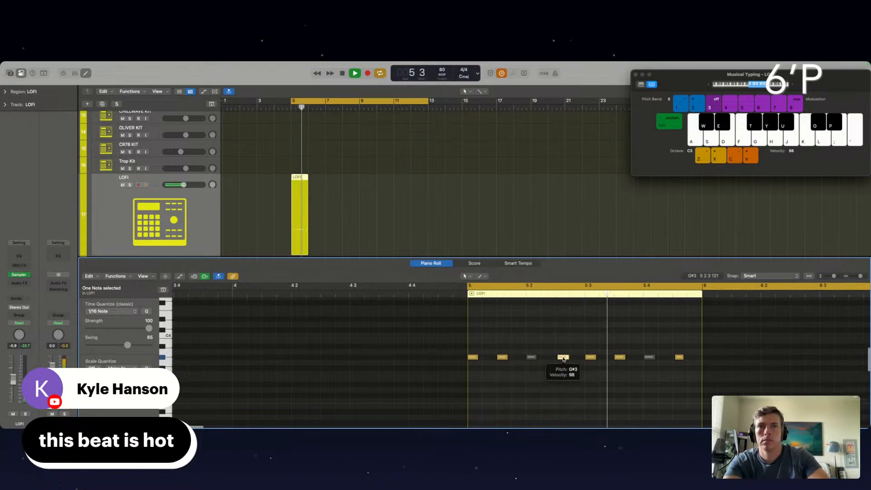
left_click_drag(473, 360, 472, 378)
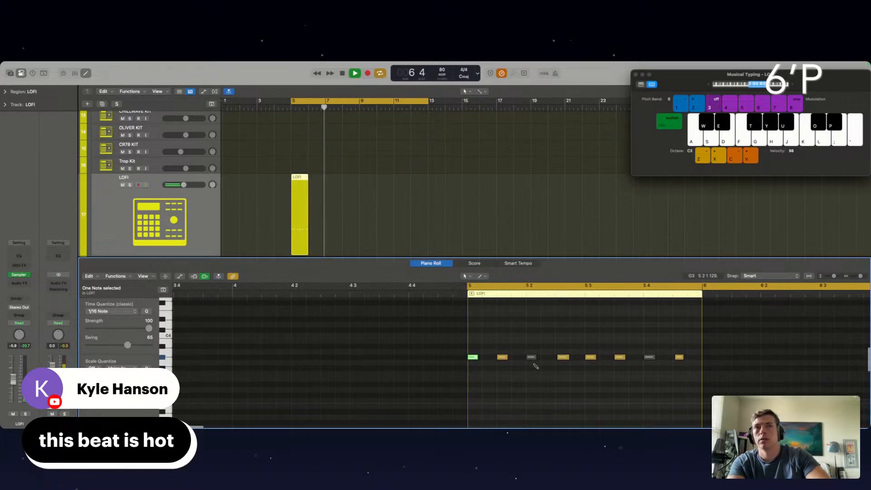
left_click_drag(591, 360, 590, 382)
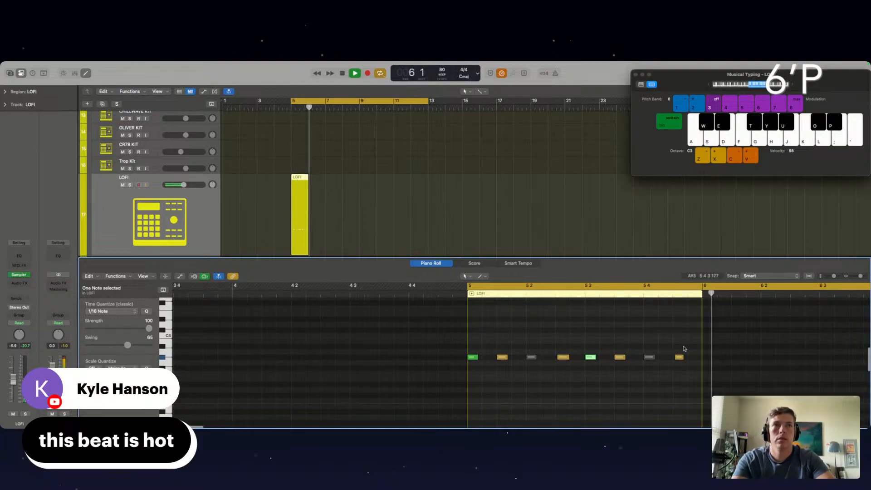
- Loop the LOFI region from bar 5 to bar 13 and set its first note's velocity to 64
key("e")
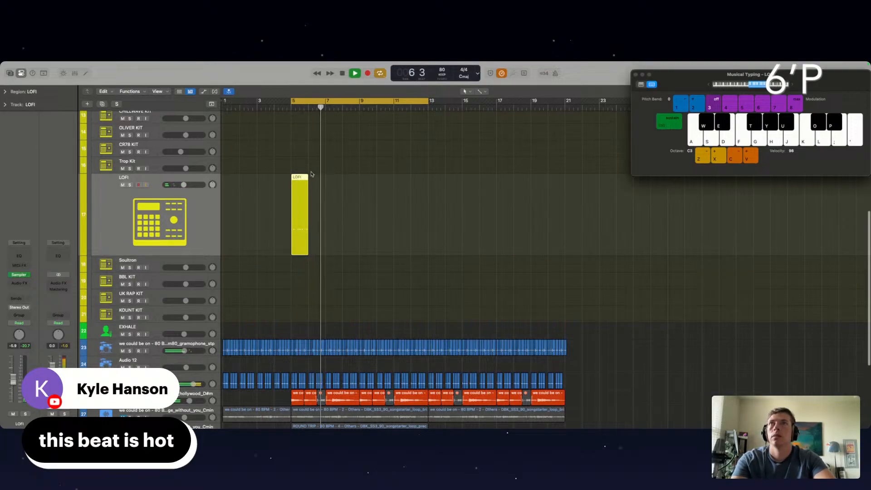
left_click_drag(308, 177, 427, 178)
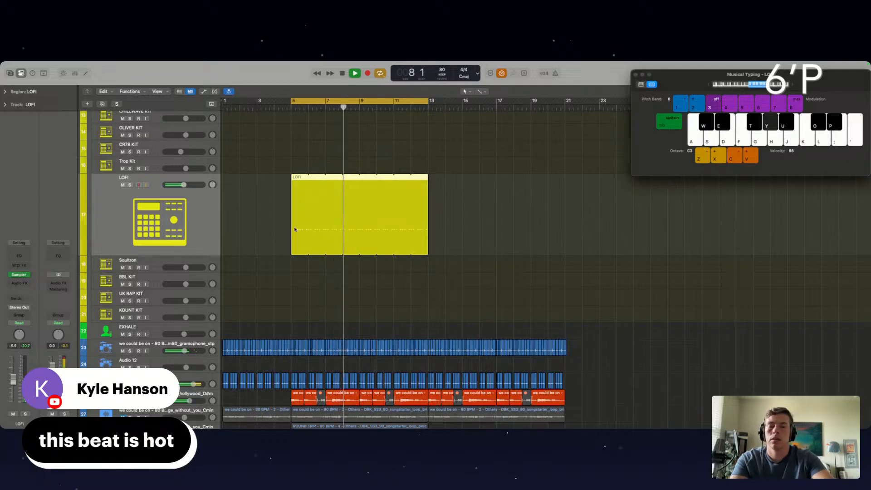
key("e")
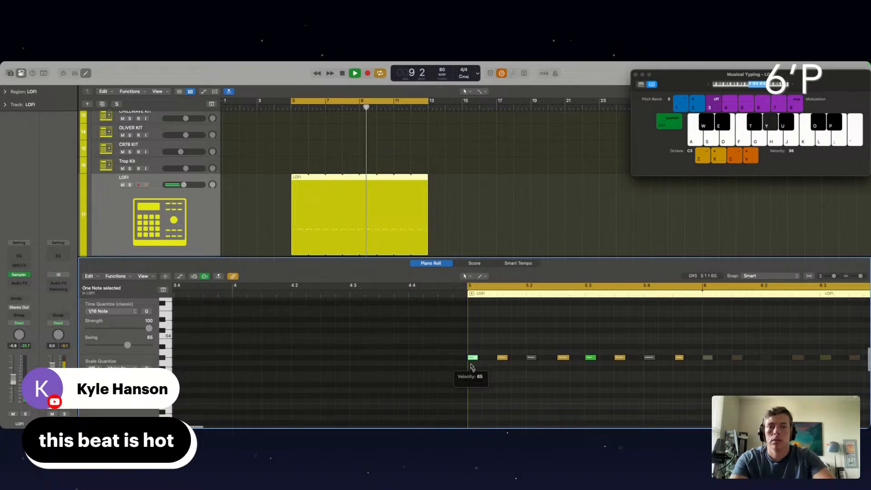
key("super+k")
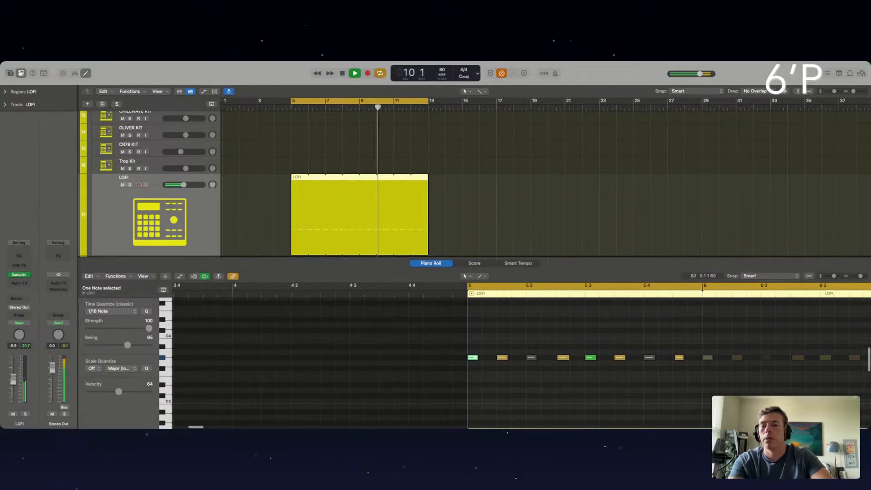
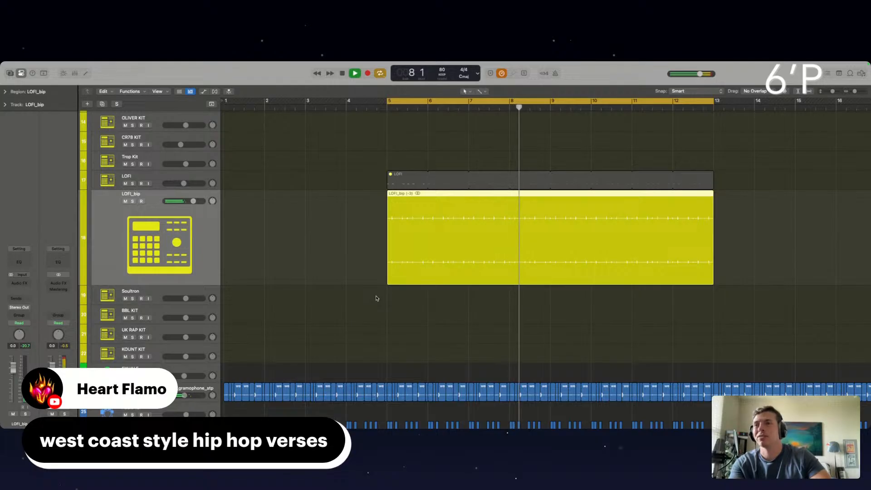
- Copy the LOFI_bip audio region along its track so the copies fill bars 1 to 25
left_click(428, 314)
scroll(429, 313, "down", 5)
scroll(428, 313, "up", 2)
scroll(428, 314, "left", 2)
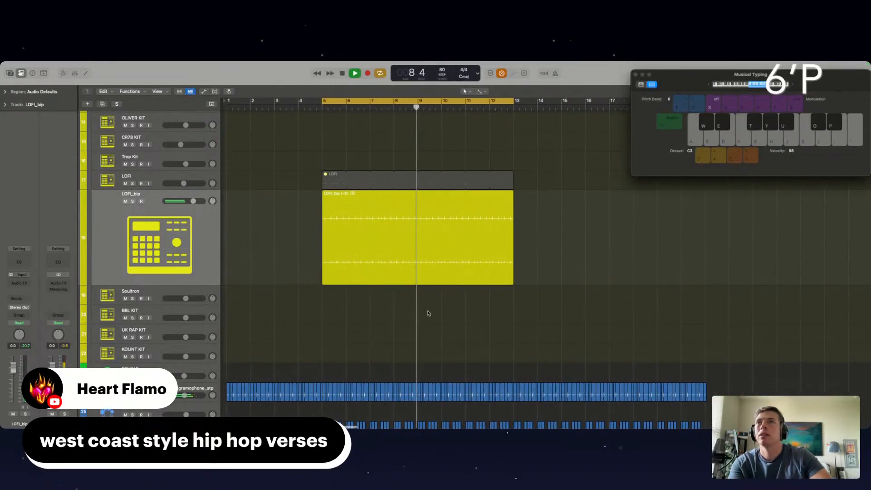
left_click_drag(369, 256, 498, 244)
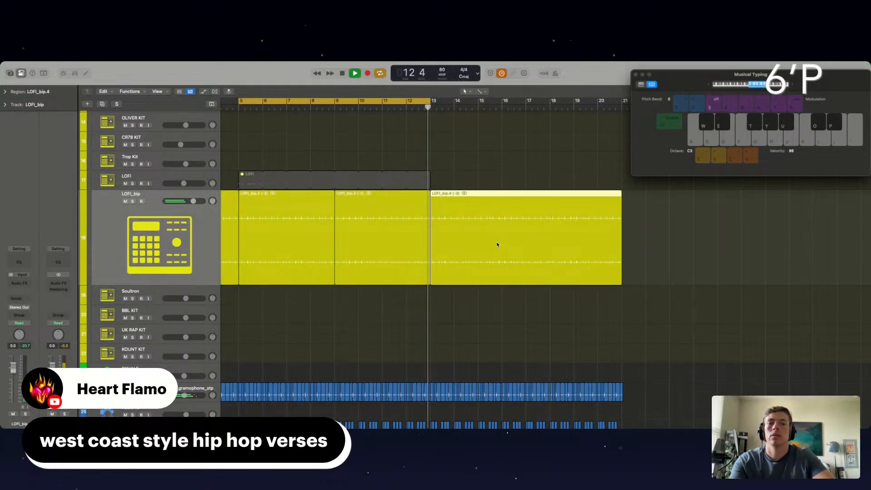
left_click_drag(490, 219, 573, 231)
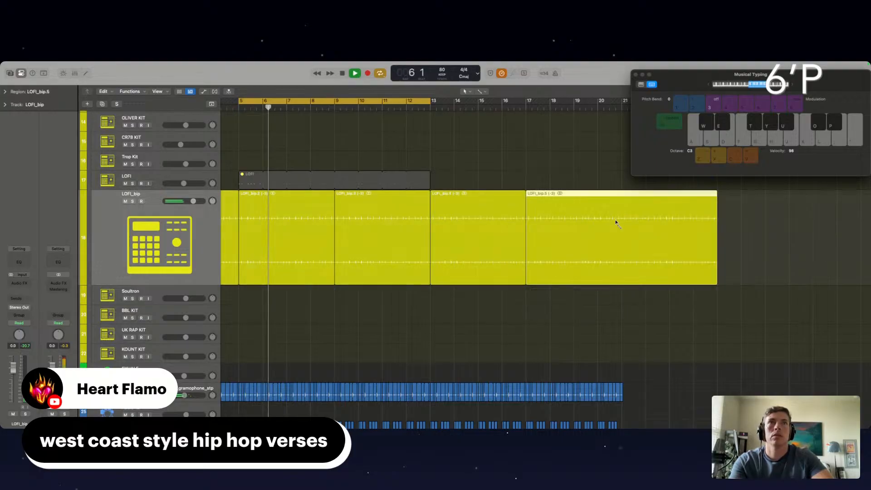
- Set the secondary tool to the Marquee Tool and delete the part of the LOFI_bip audio beyond bar 21
left_click(483, 91)
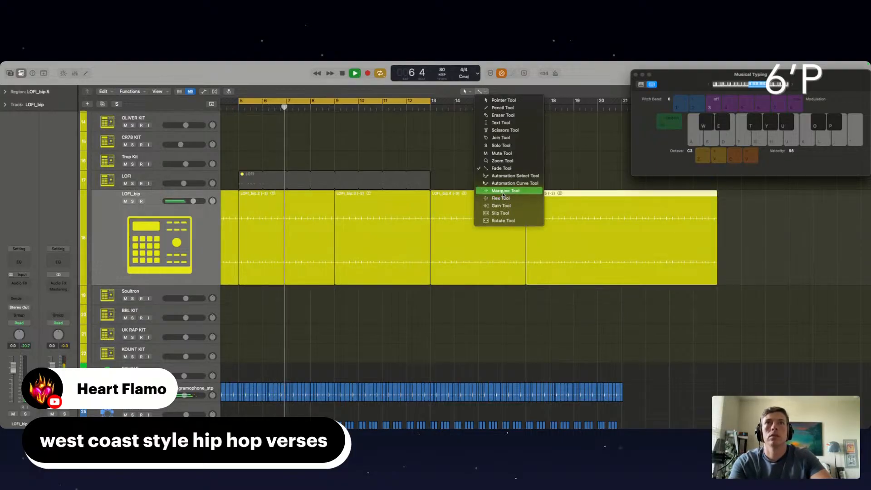
left_click(507, 191)
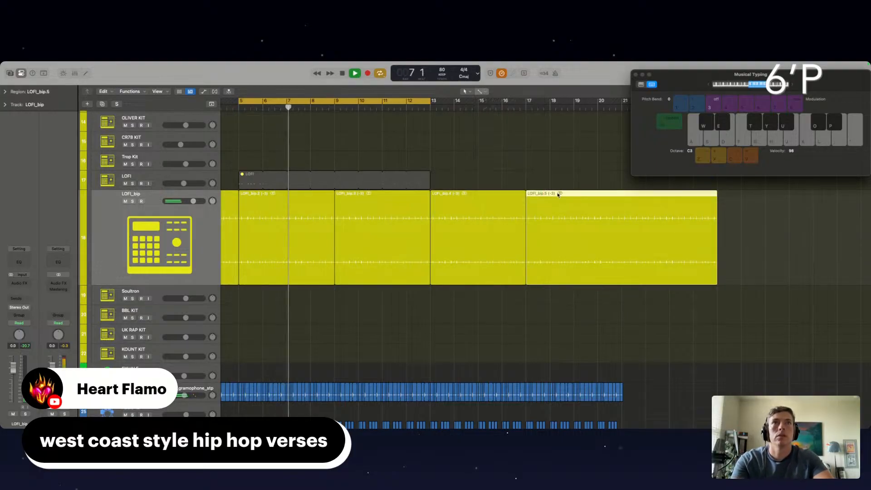
left_click(622, 203)
key("Delete")
scroll(470, 224, "down", 1)
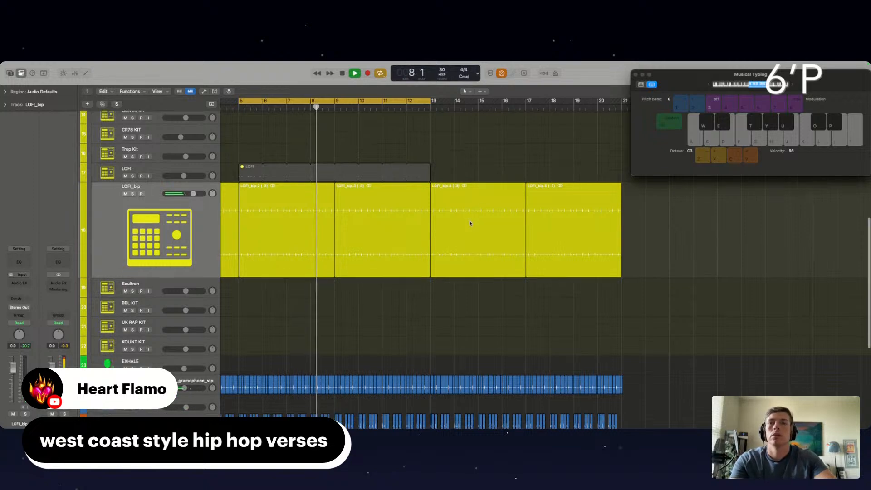
- Delete the muted MIDI region from the LOFI track
scroll(364, 237, "left", 4)
scroll(365, 238, "up", 3)
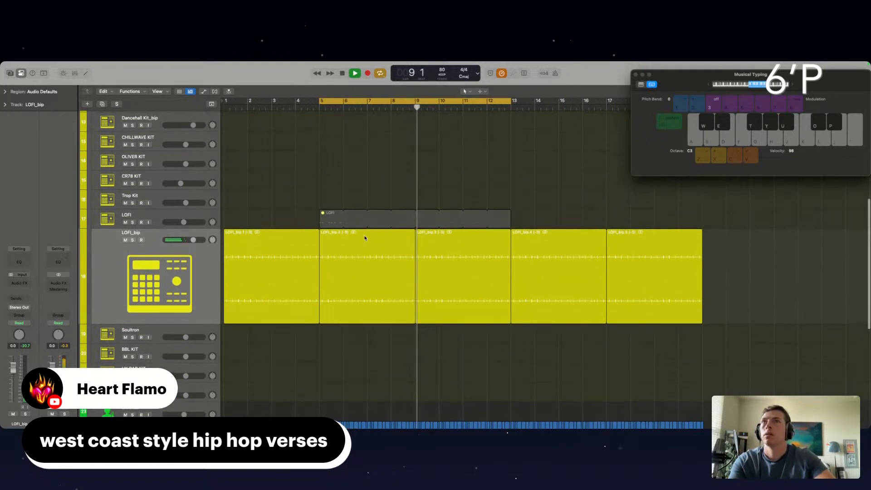
left_click(153, 216)
left_click(383, 244)
key("Delete")
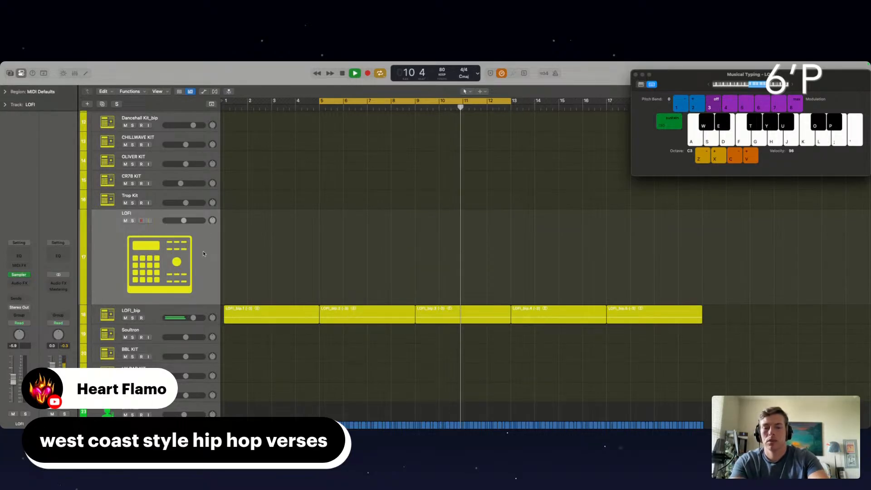
- Audition LOFI kit sounds over the playing beat and lower the LOFI track's volume slightly
key("j")
key("h")
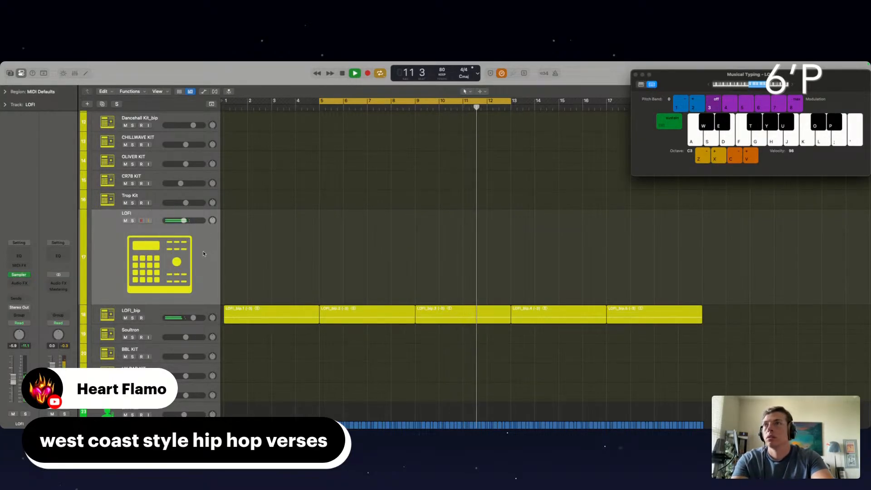
left_click_drag(13, 384, 12, 387)
key("k")
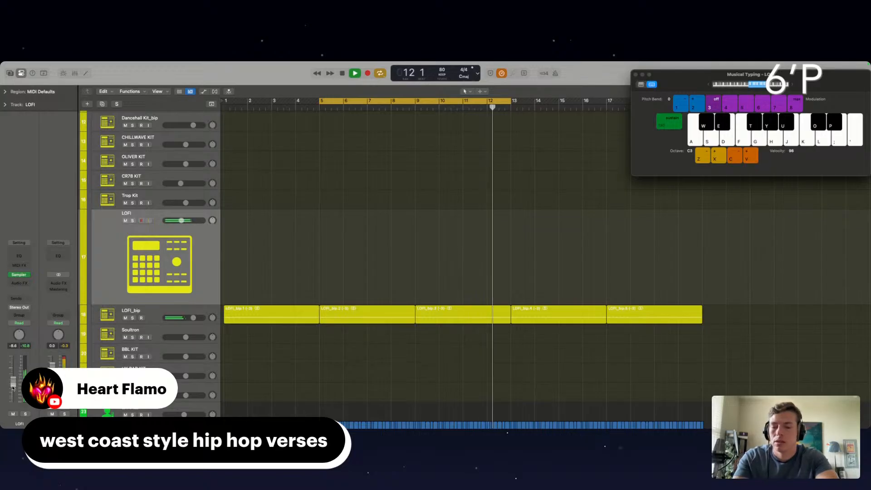
- Audition more LOFI kit sounds over the beat across octaves C1 to C4, restarting playback from bar 5
key("z")
key("h")
key("z")
key("j")
key("g")
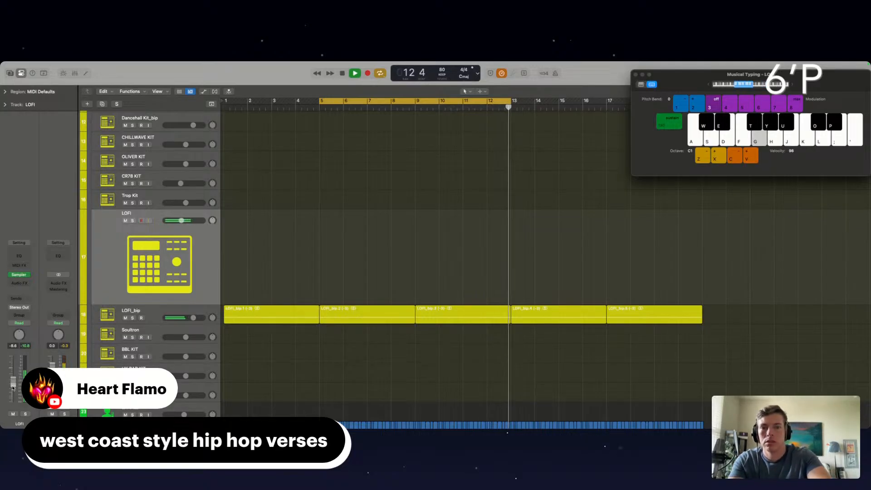
key("f")
key("d")
key("x")
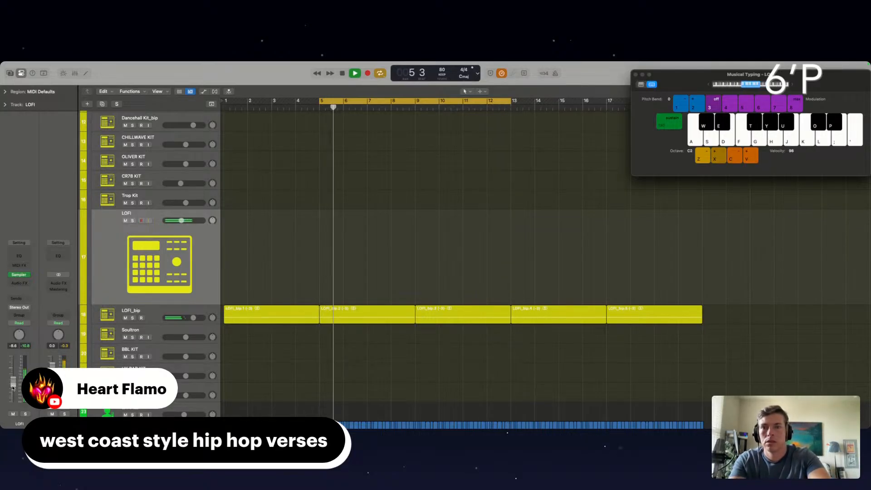
key("g")
key("x")
key("x")
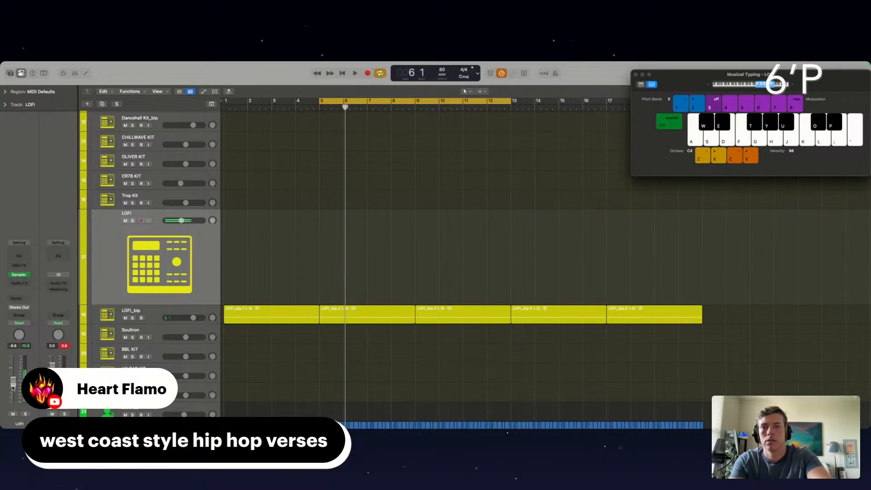
key("space")
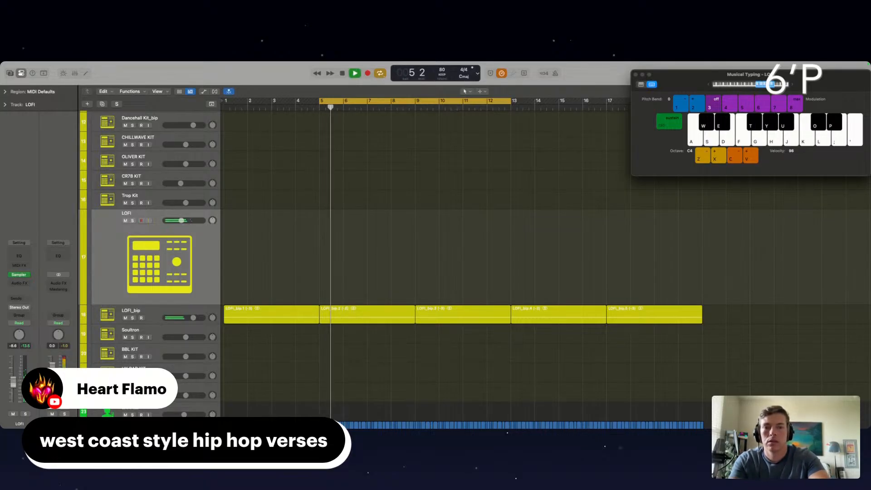
key("super+k")
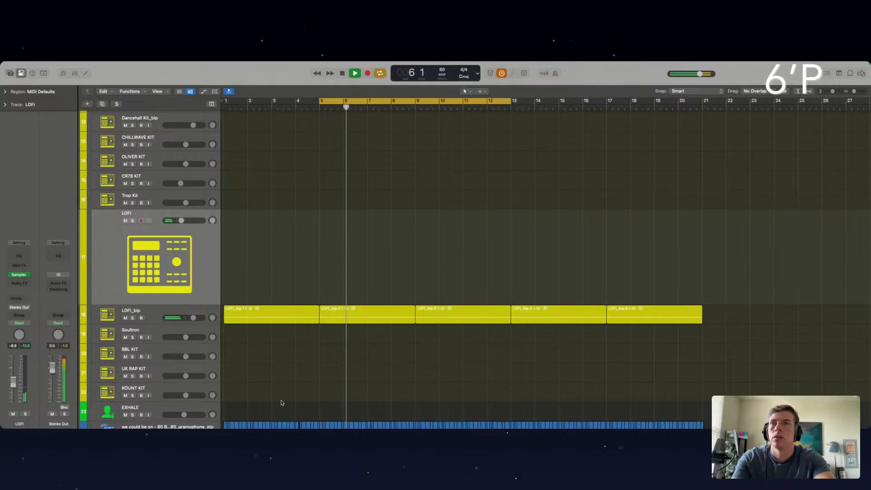
key("super+k")
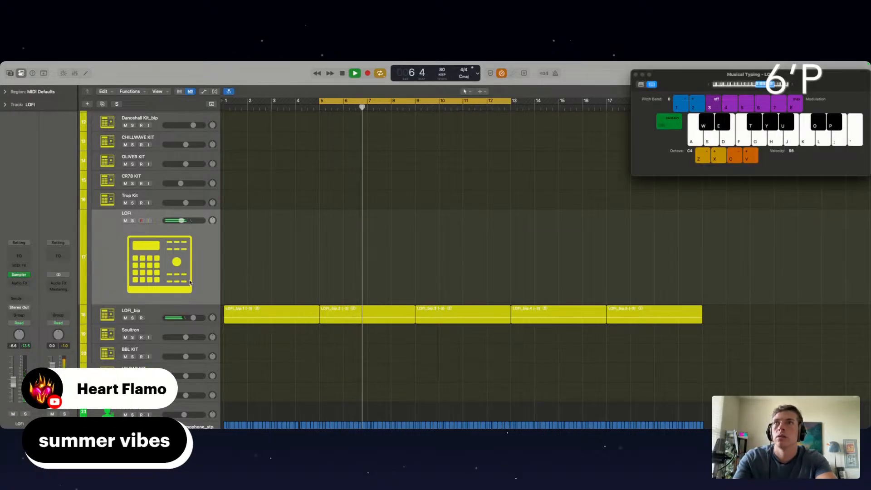
- Select the Soultron track and audition its kit sounds in the lower octaves over the beat
left_click(153, 333)
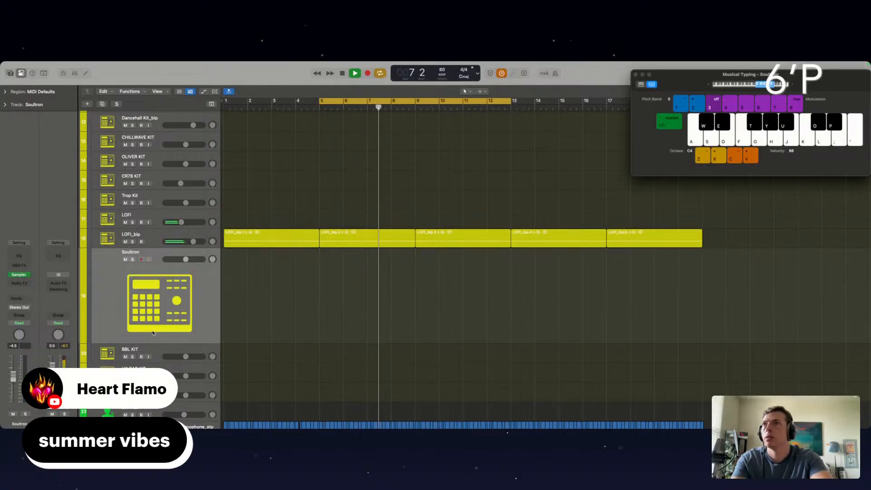
key("z")
key("z")
key("z")
key("z")
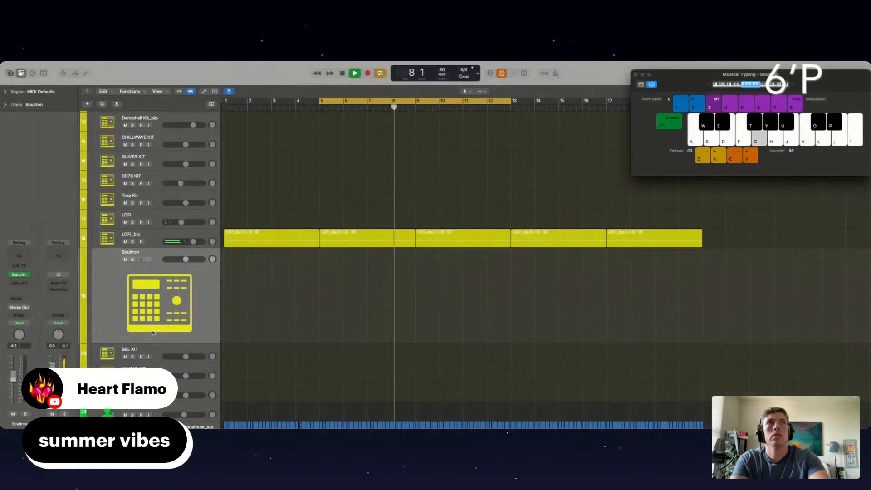
key("g")
key("x")
key("x")
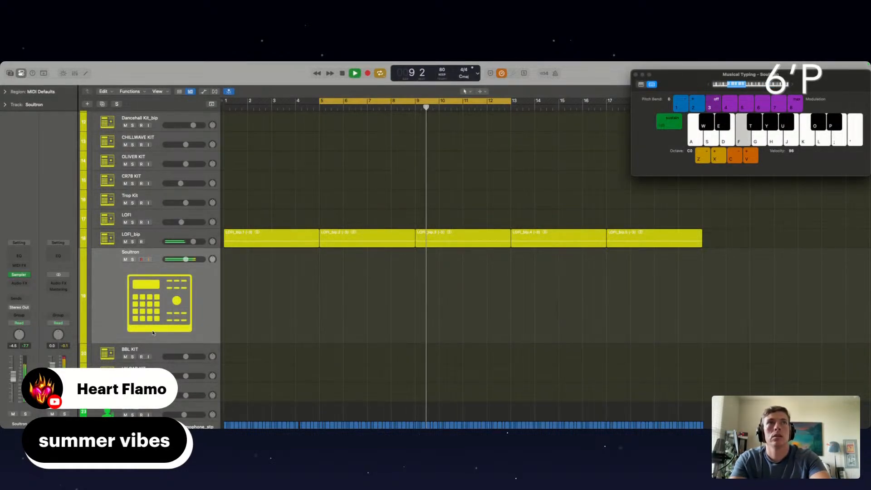
key("x")
- Select the BBL KIT track, audition its sounds down to octave C0 and restart playback from bar 5
left_click(140, 348)
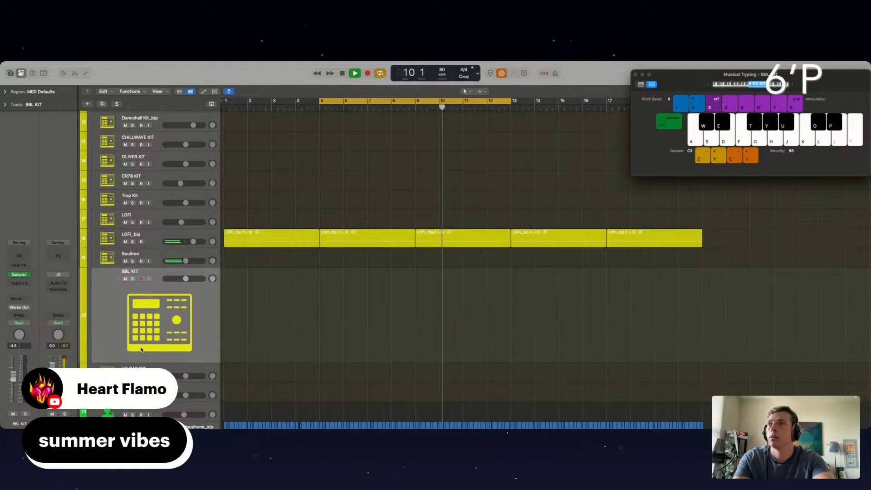
key("z")
key("z")
key("z")
key("z")
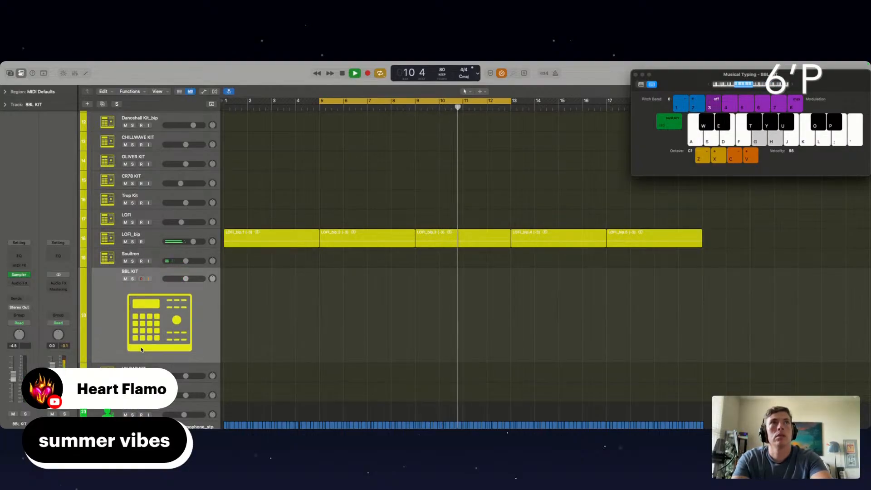
key("space")
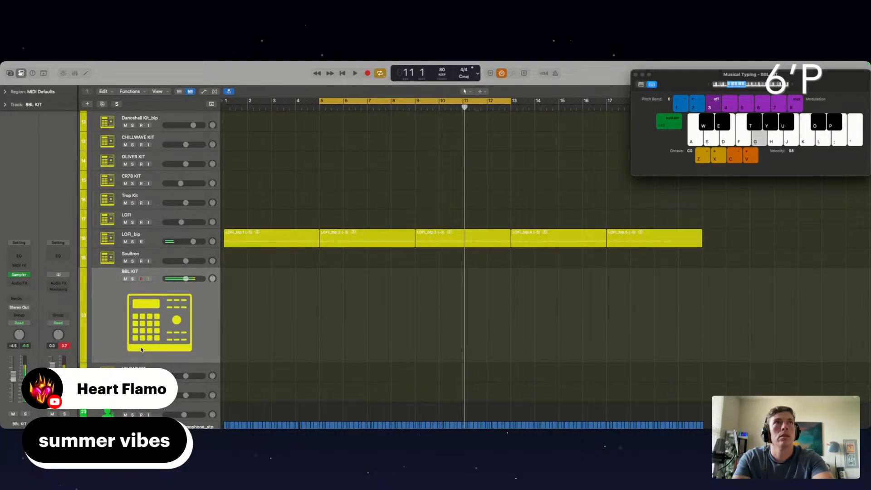
key("space")
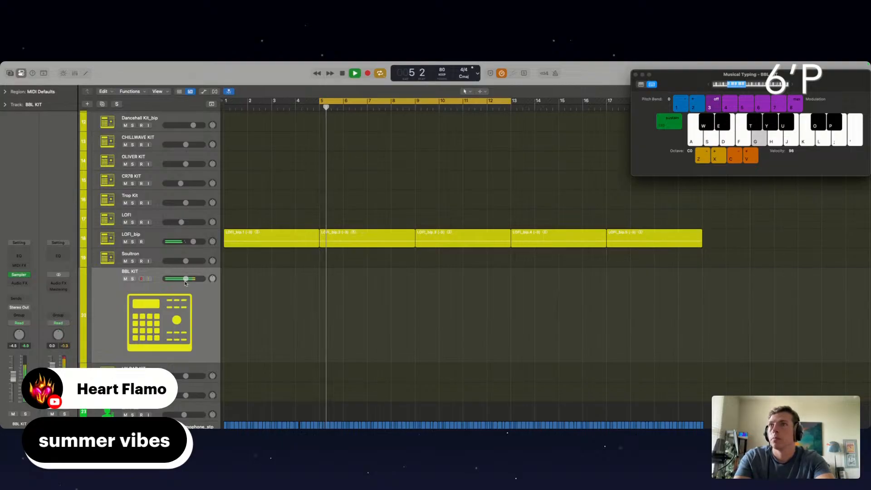
- Set the BBL KIT track's volume to -10.8 and audition its C0-octave sounds against the beat
left_click_drag(186, 278, 180, 279)
key("g")
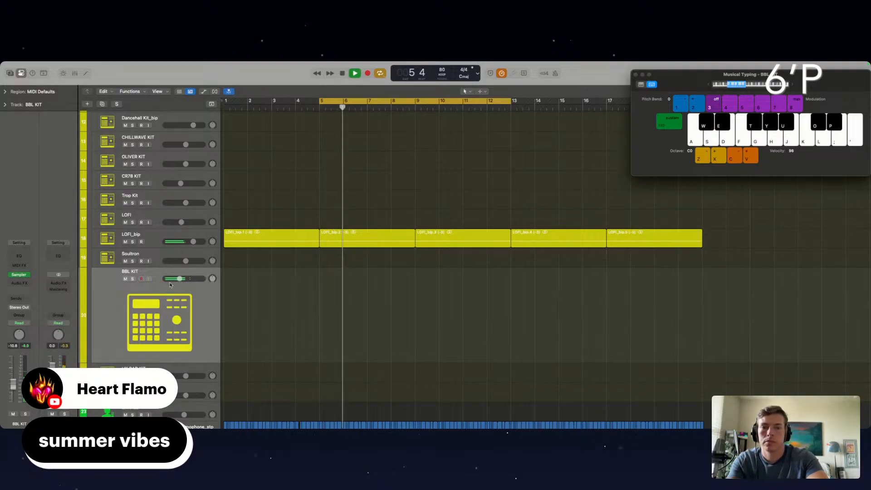
key("g")
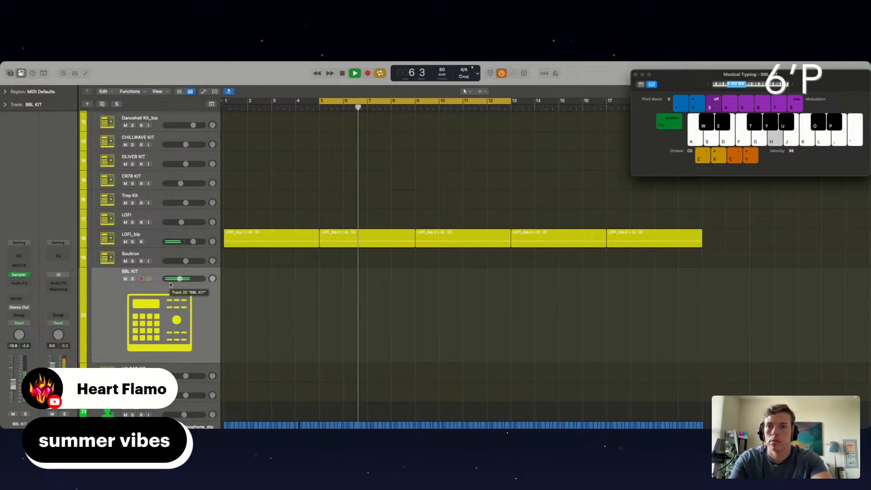
key("space")
key("space")
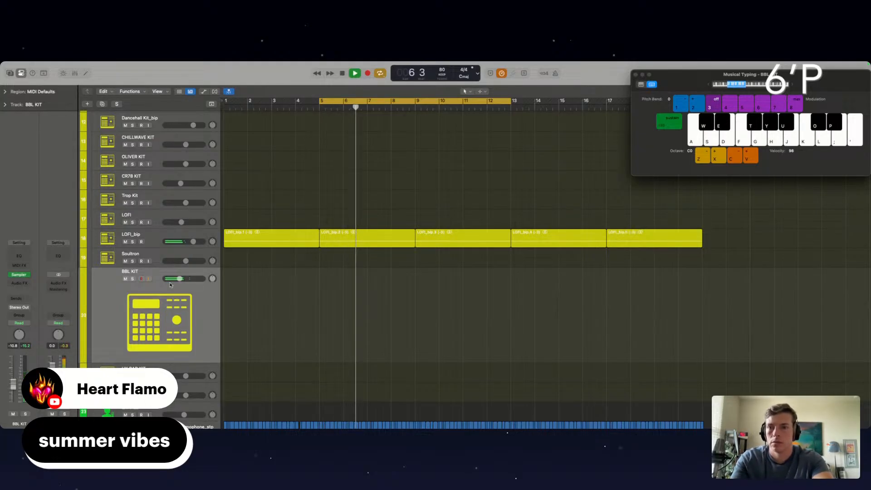
key("space")
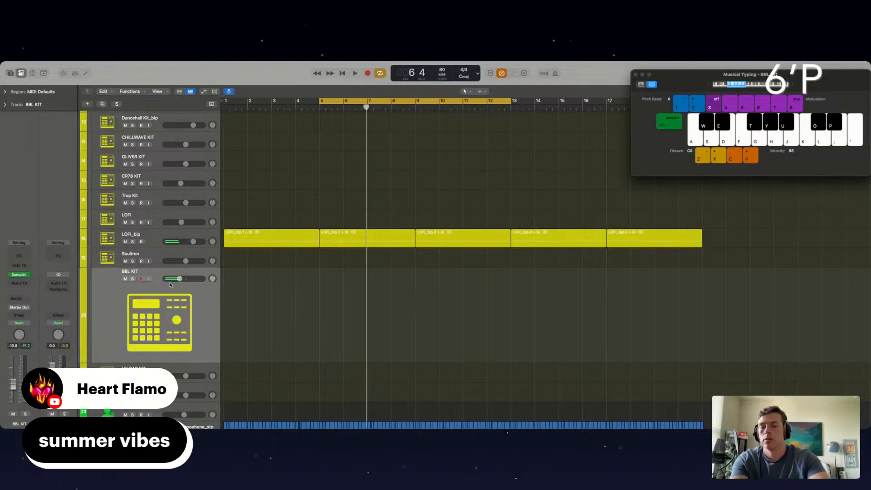
- Record a one-bar two-hit BBL KIT pattern at bar 5 and quantize all its notes to 1/16 notes
key("r")
key("y")
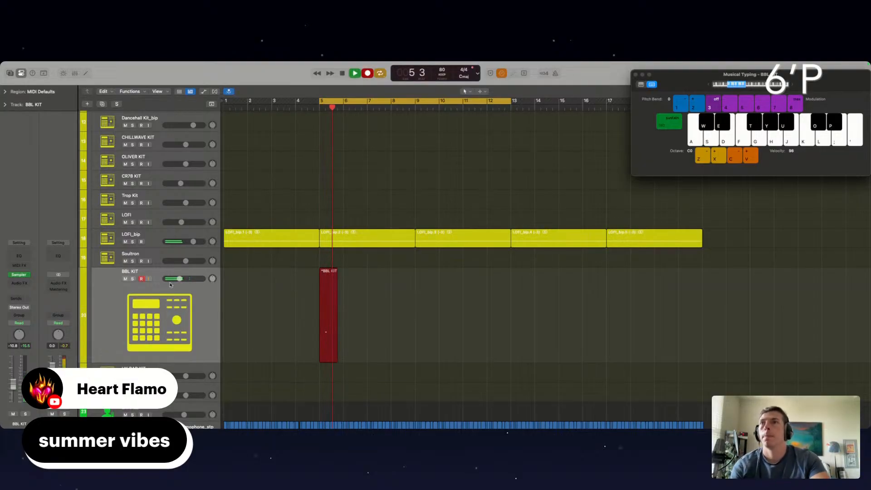
key("space")
key("space")
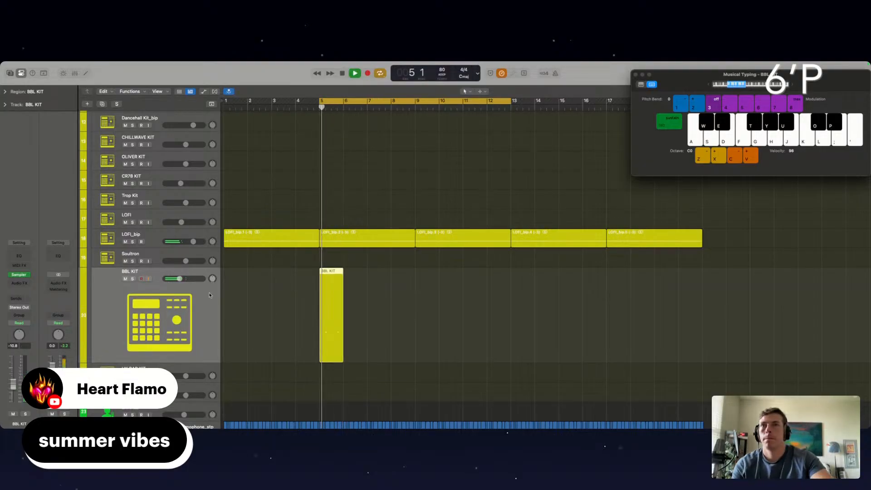
double_click(338, 317)
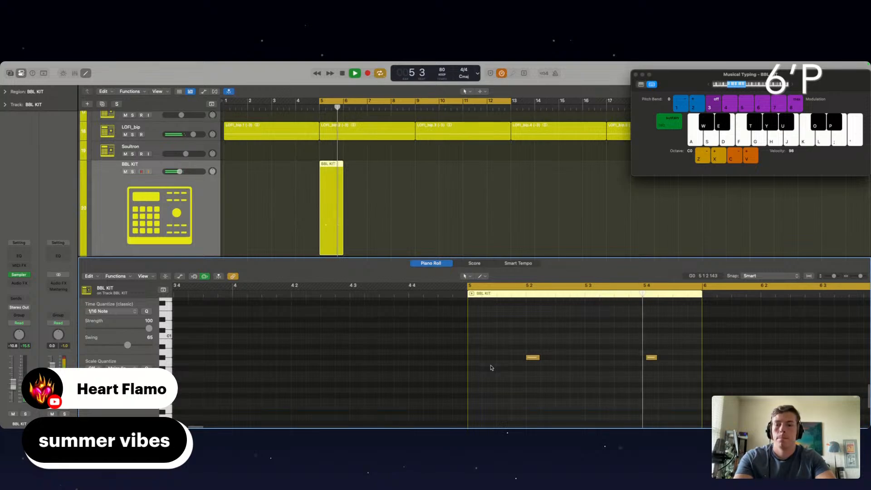
key("super+a")
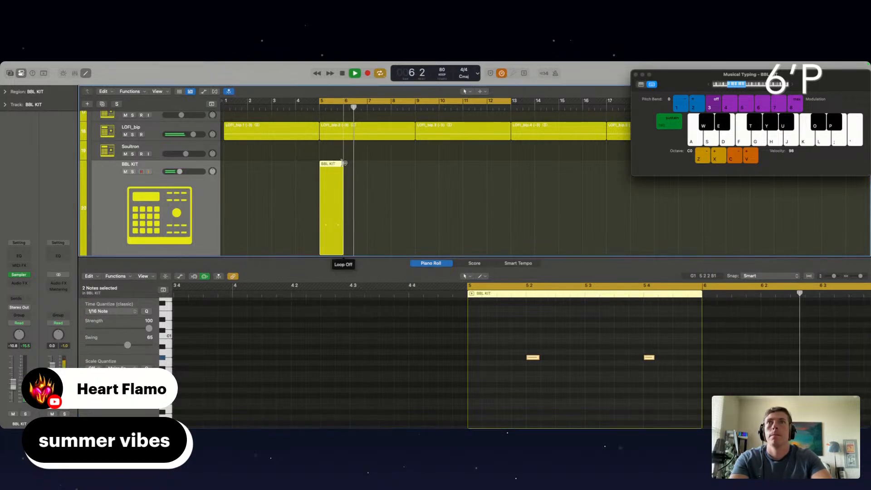
- Bounce the BBL KIT region in place, loop the bounced audio up to bar 13 and play it back
key("ctrl+b")
key("Return")
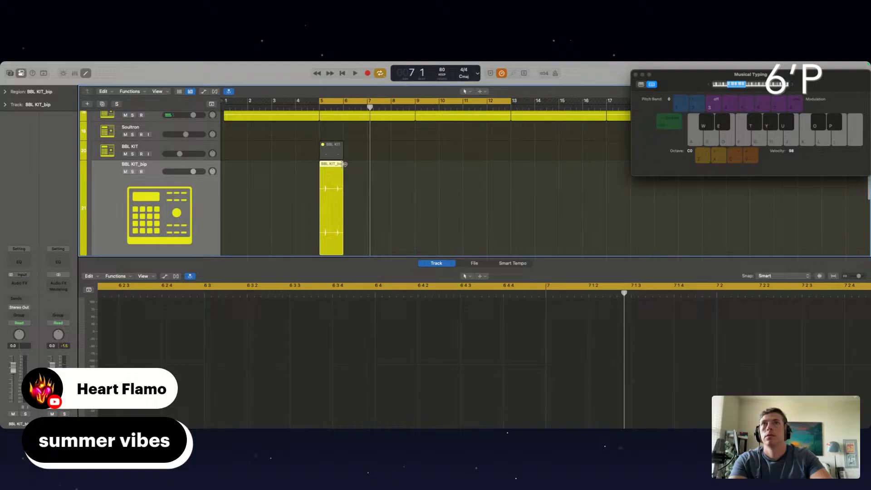
left_click_drag(345, 164, 512, 186)
key("space")
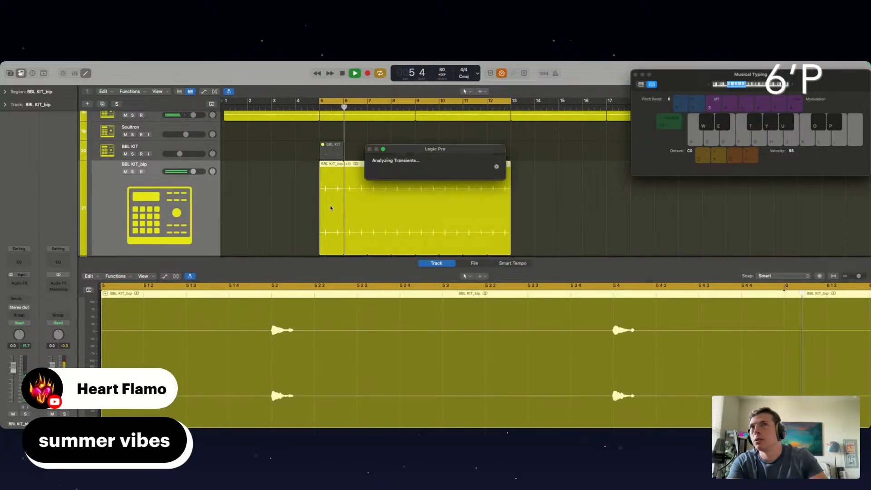
key("space")
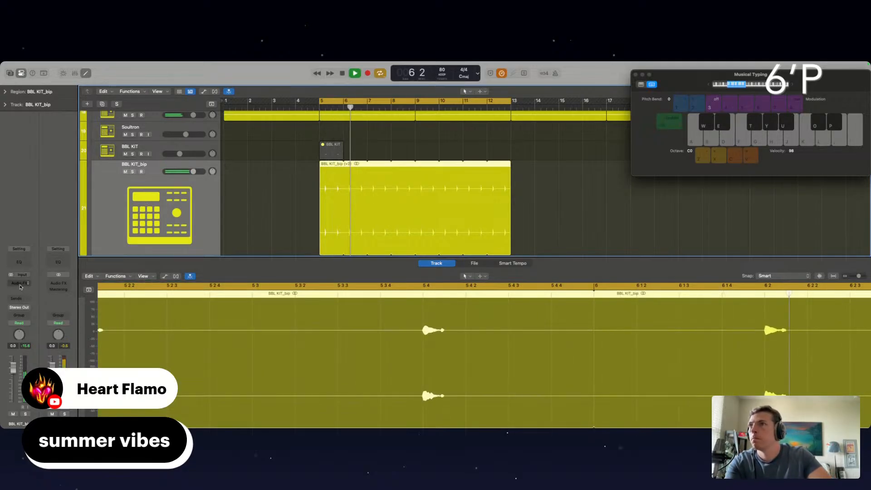
- Add an Exciter with the Add Silver preset and 98% harmonics to BBL KIT_bip, and set the track volume to -3.3 dB
left_click(20, 284)
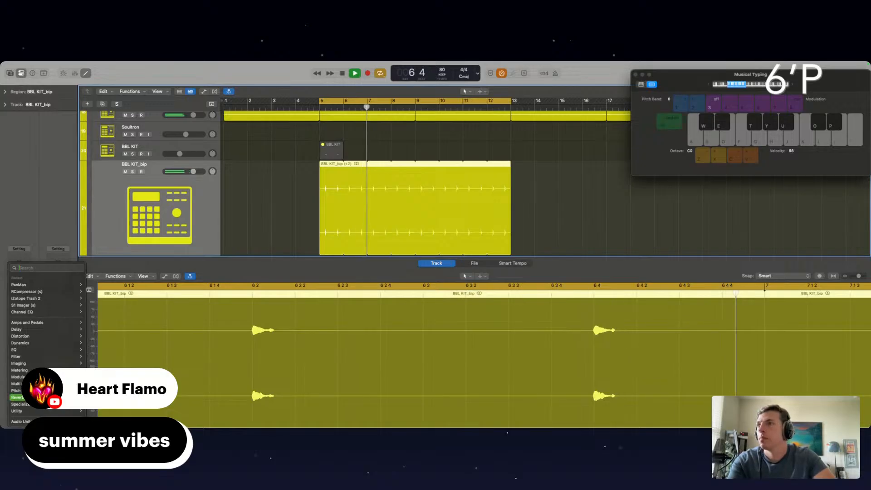
mouse_move(26, 405)
mouse_move(98, 404)
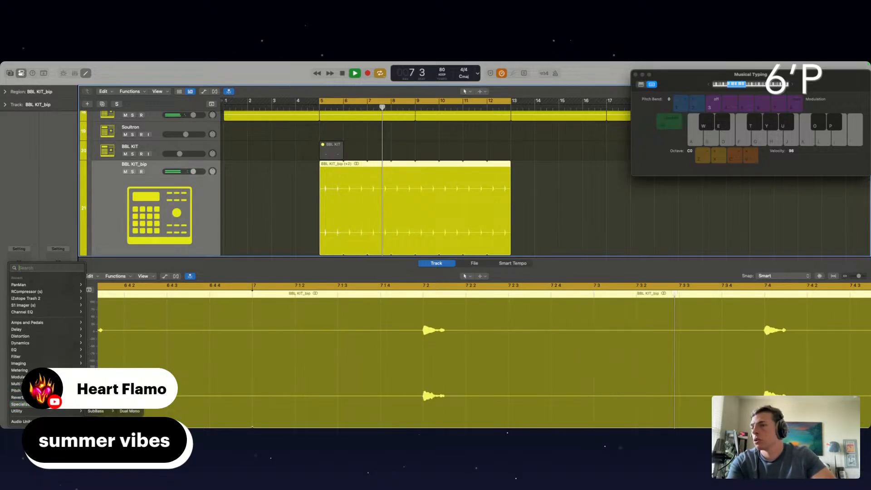
left_click(125, 404)
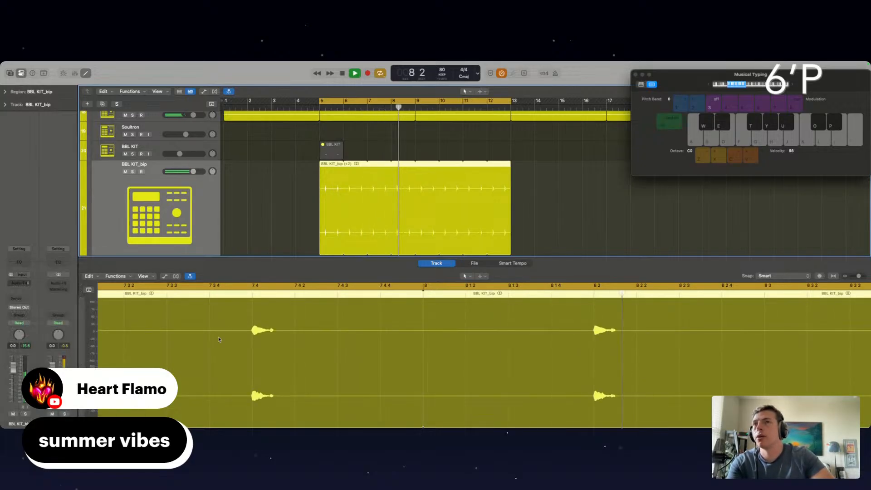
left_click(309, 169)
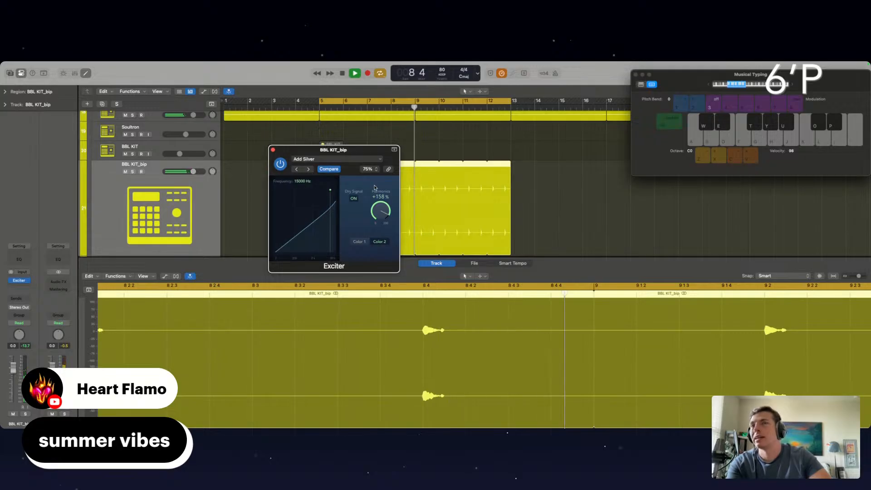
left_click_drag(378, 222, 379, 232)
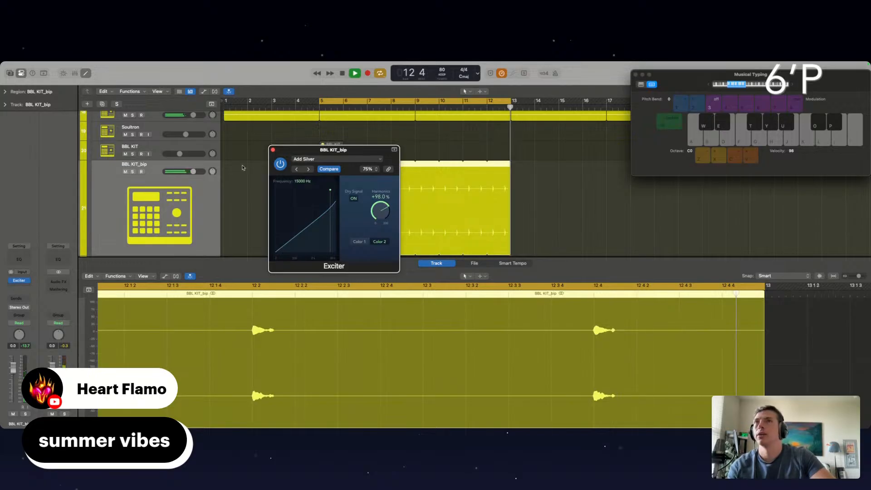
left_click(273, 149)
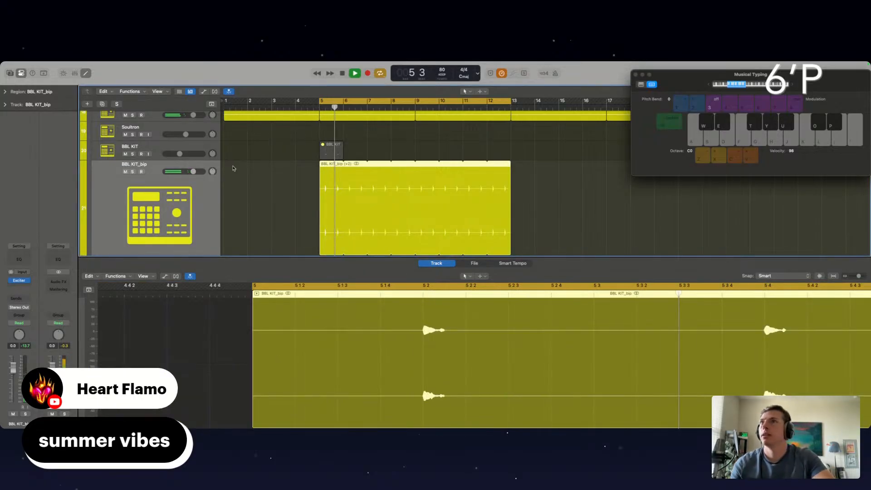
left_click_drag(193, 171, 188, 171)
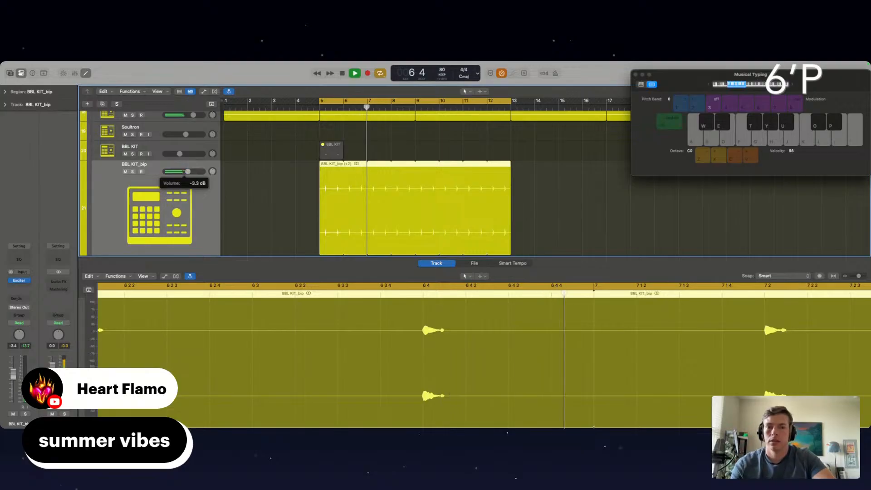
- Add a stereo iZotope Trash 2 with Mild Excitement saturation to BBL KIT_bip and lower the track volume to about -6.3 dB
key("super+k")
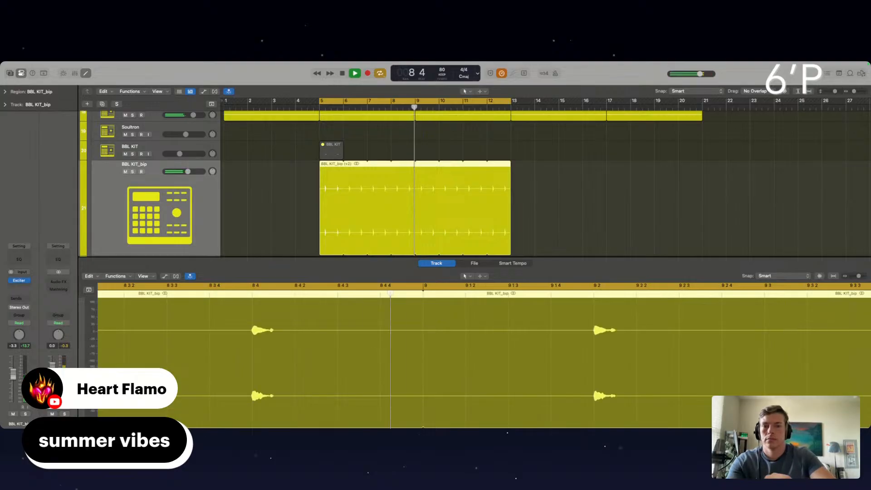
left_click(16, 283)
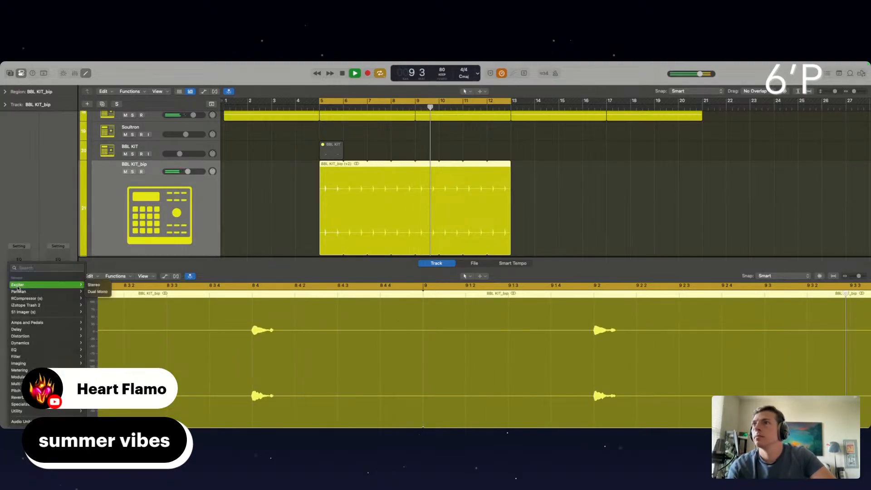
mouse_move(43, 307)
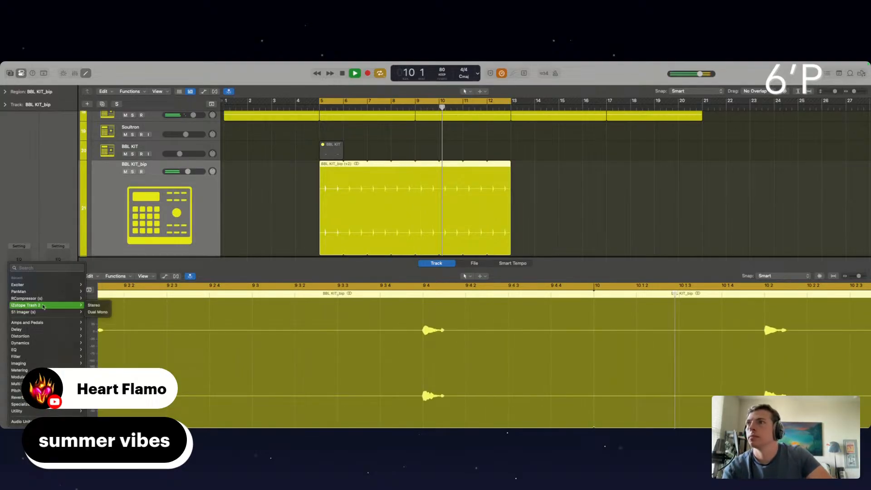
left_click(92, 307)
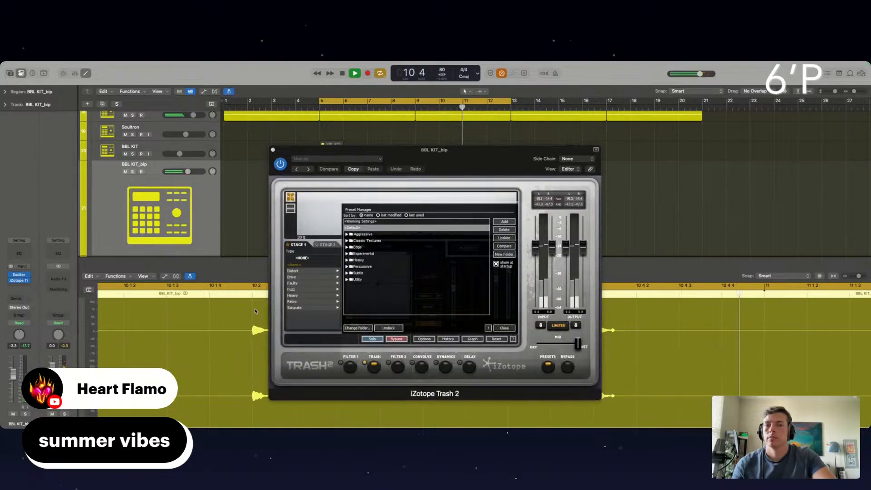
key("super+k")
left_click(309, 308)
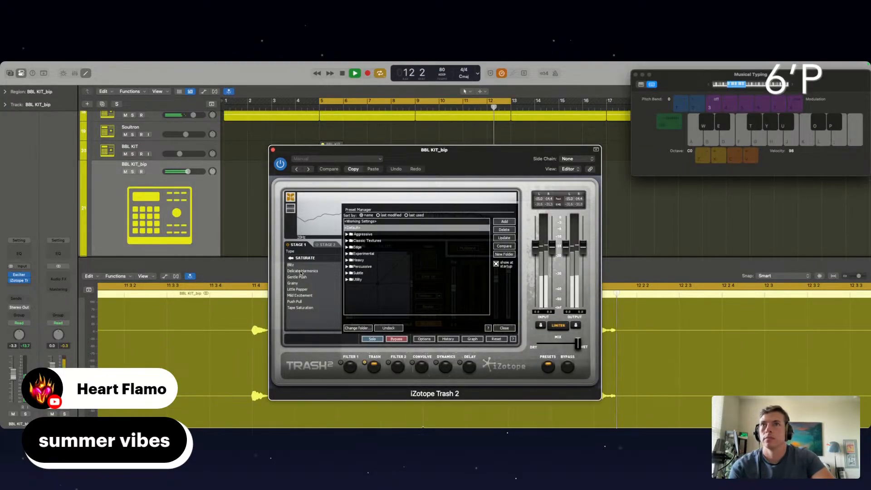
left_click(305, 296)
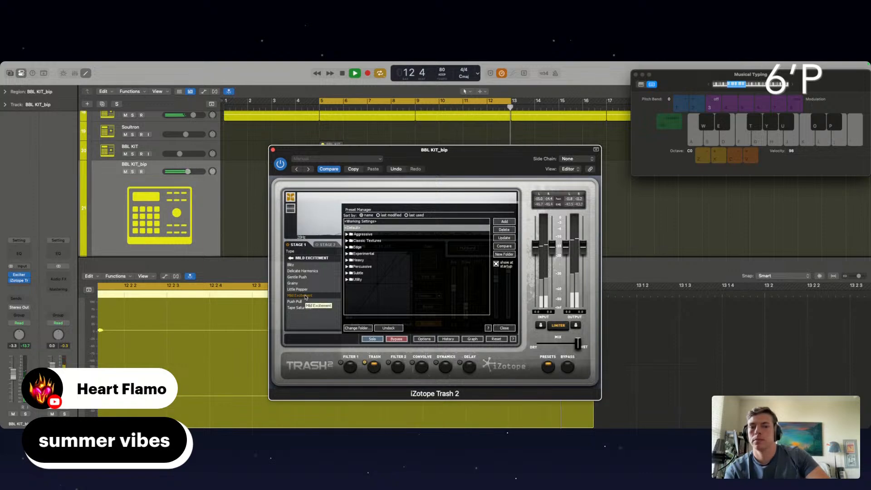
left_click(273, 150)
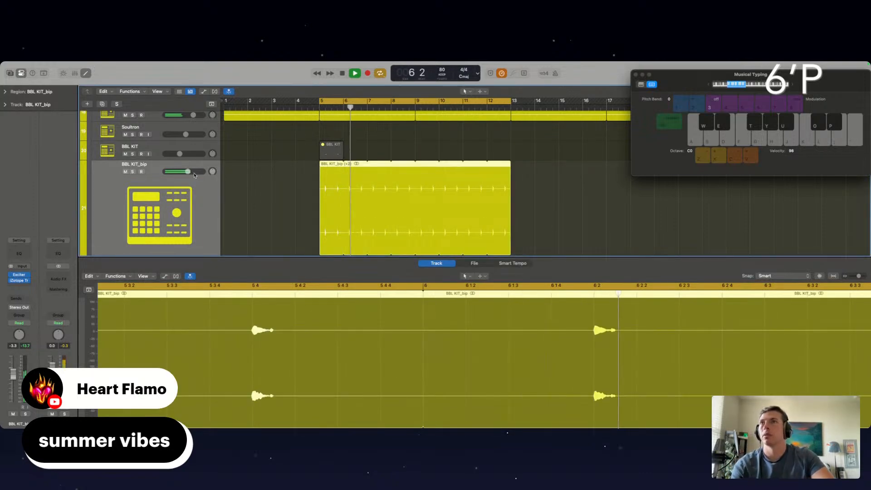
left_click_drag(187, 171, 183, 172)
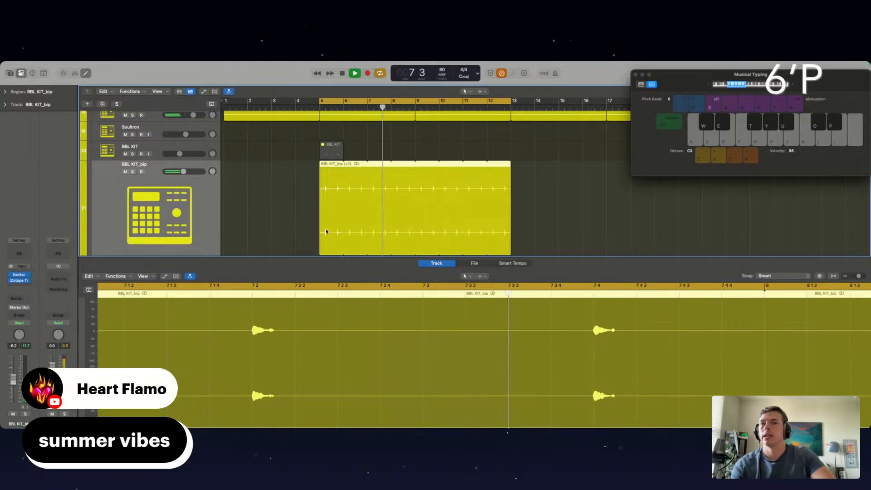
- Close the audio editor, move the BBL KIT_bip region to bar 1 and extend its loop to bar 21
key("e")
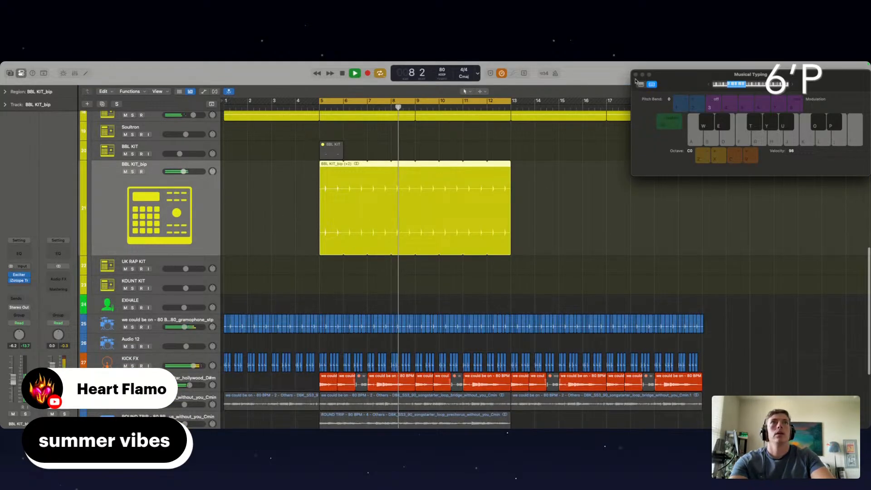
key("super+k")
scroll(520, 283, "down", 3)
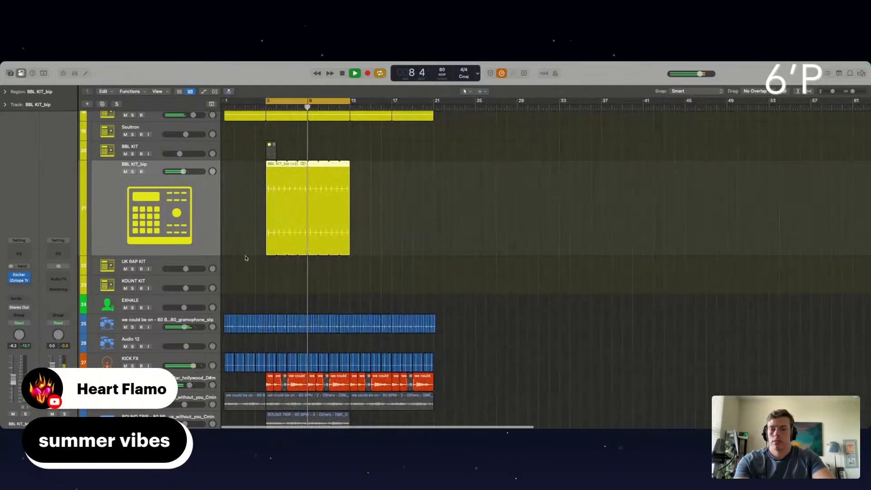
left_click_drag(272, 212, 230, 212)
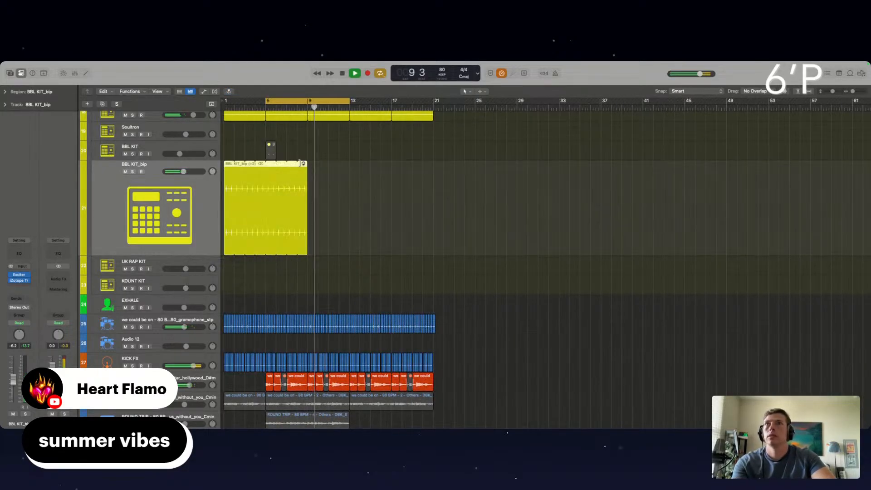
left_click_drag(307, 166, 433, 170)
scroll(381, 268, "down", 6)
scroll(380, 268, "up", 10)
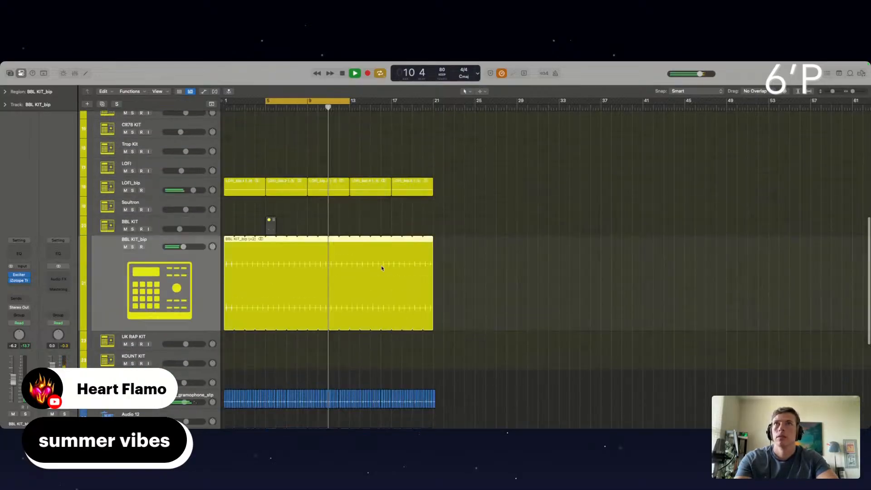
scroll(362, 212, "down", 4)
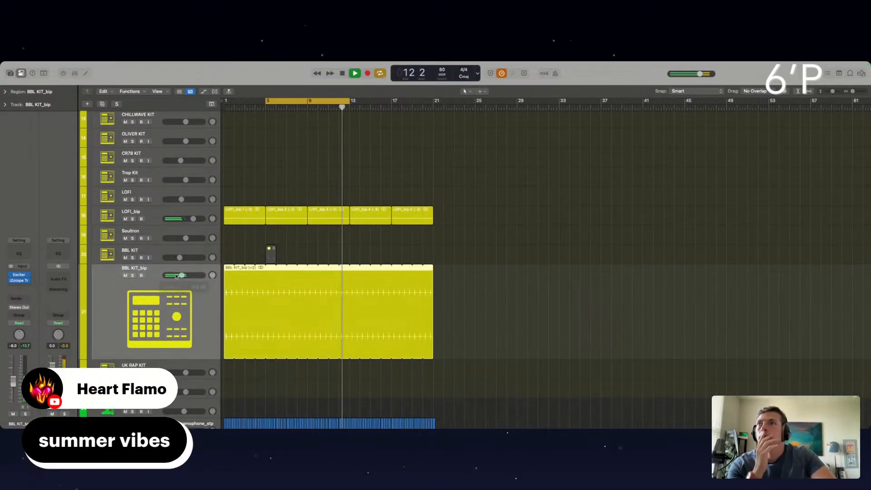
- Audition the UK RAP KIT sounds over the playing loop with Musical Typing and lower the track volume to about -15.6 dB
left_click(158, 363)
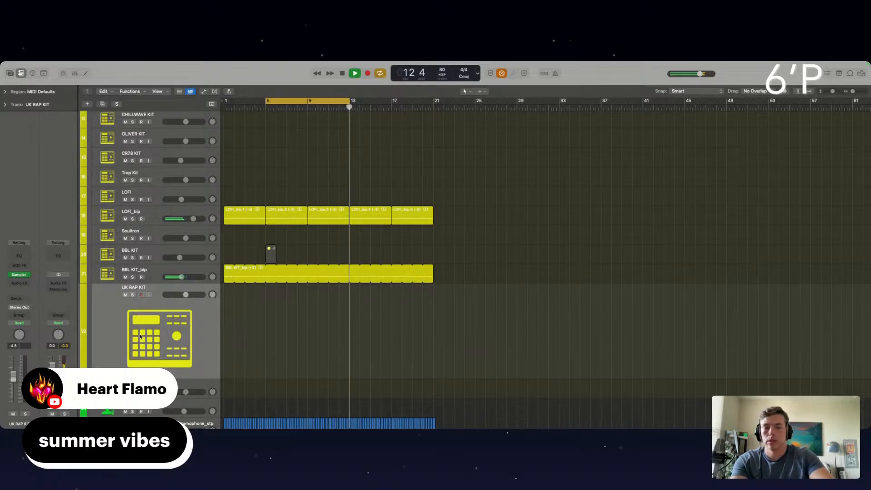
key("super+k")
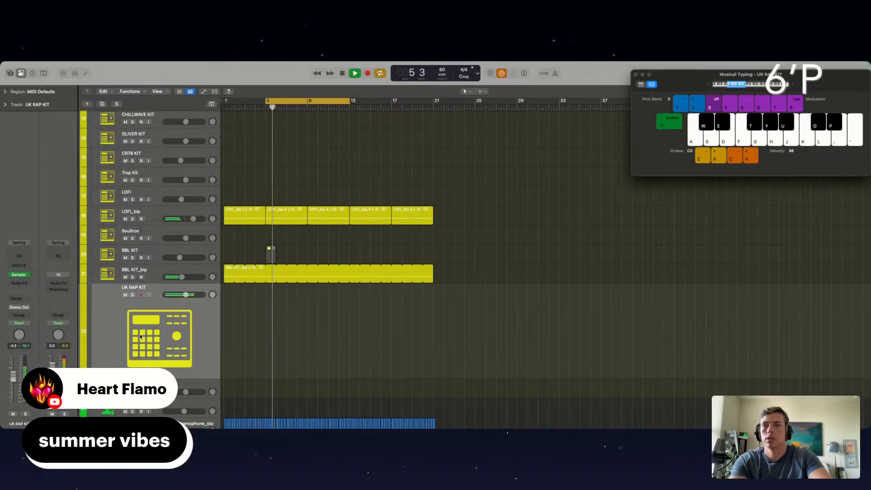
key("u")
key("f")
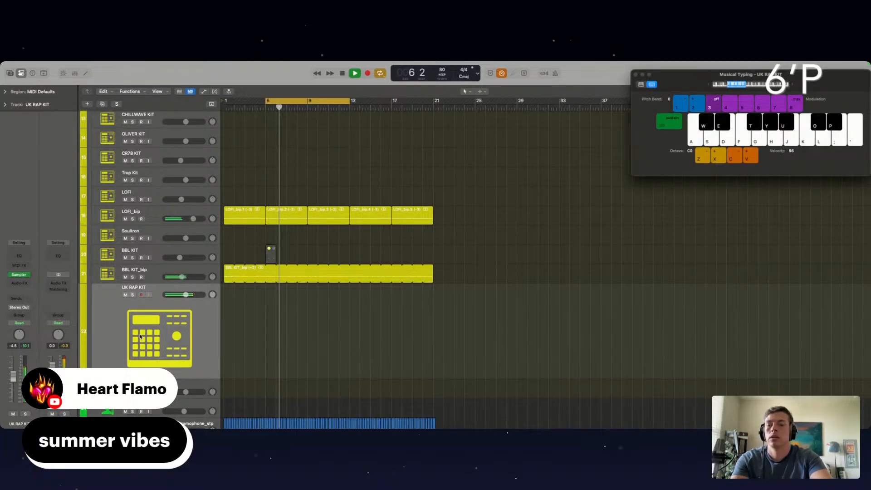
key("f")
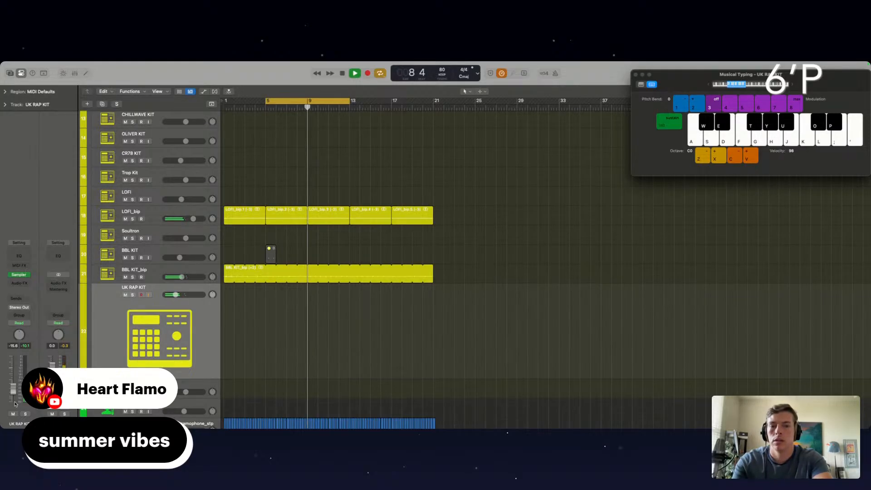
key("d")
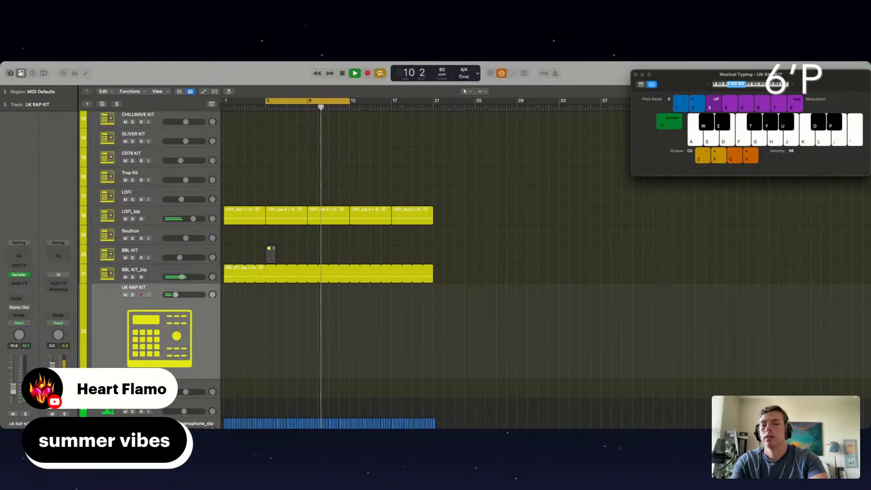
key("super+k")
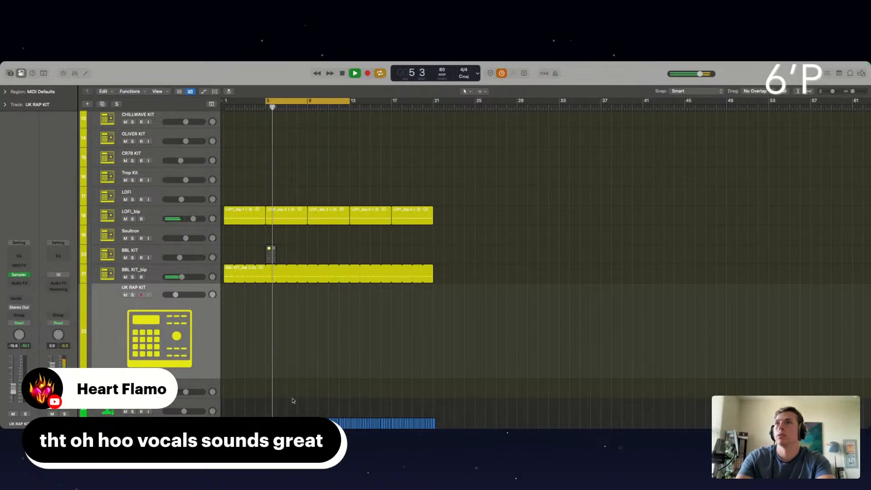
- Record a two-bar UK RAP KIT pattern with the track volume at about -17.8 dB and move the region to bar 5
key("super+k")
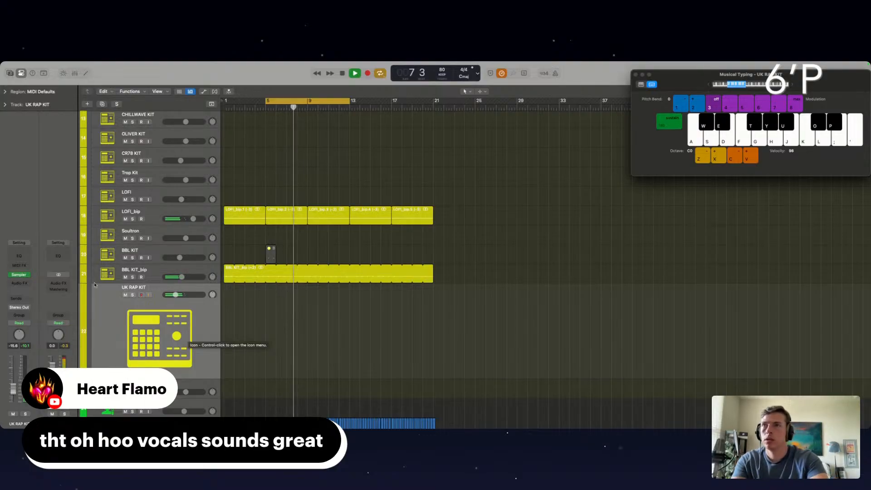
key("d")
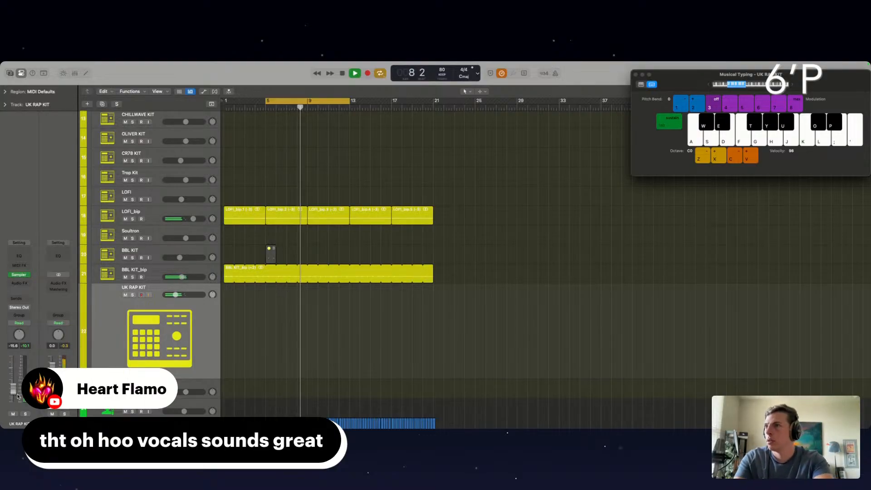
left_click_drag(16, 394, 17, 398)
key("d")
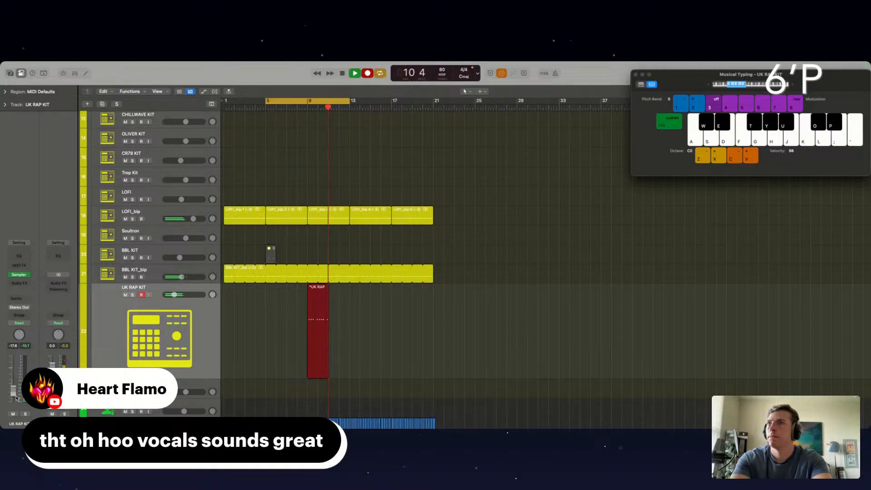
key("space")
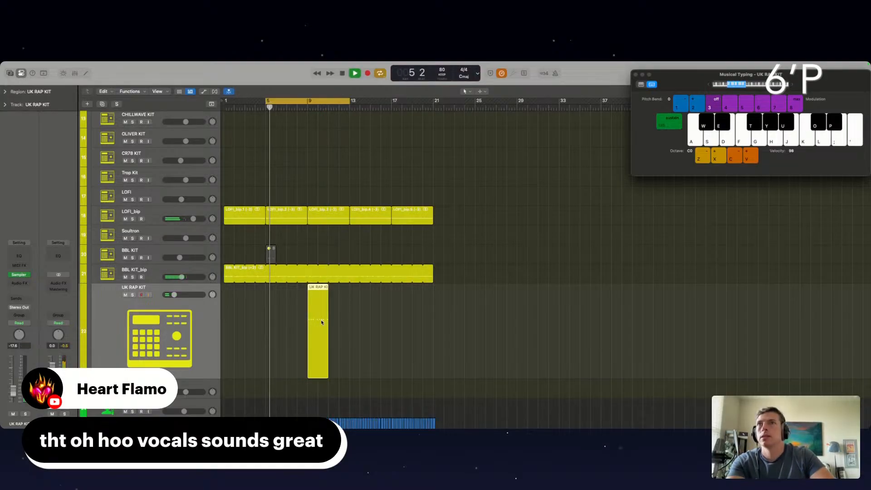
left_click_drag(321, 322, 280, 319)
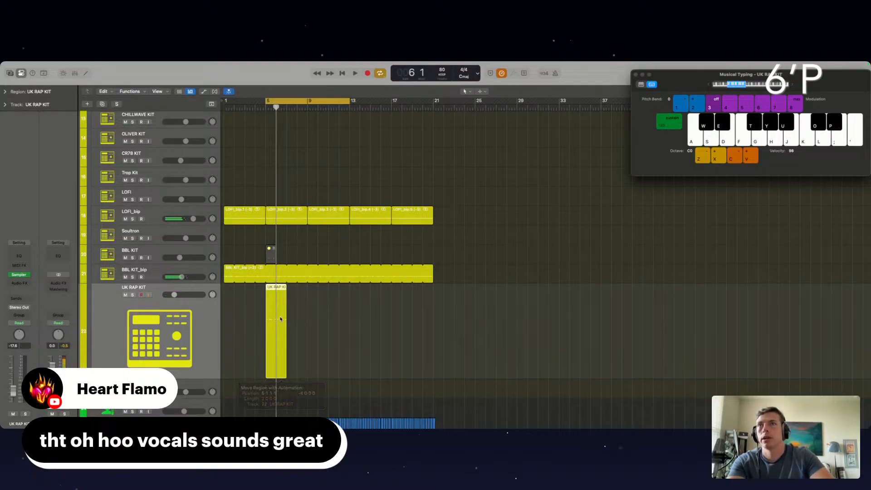
key("space")
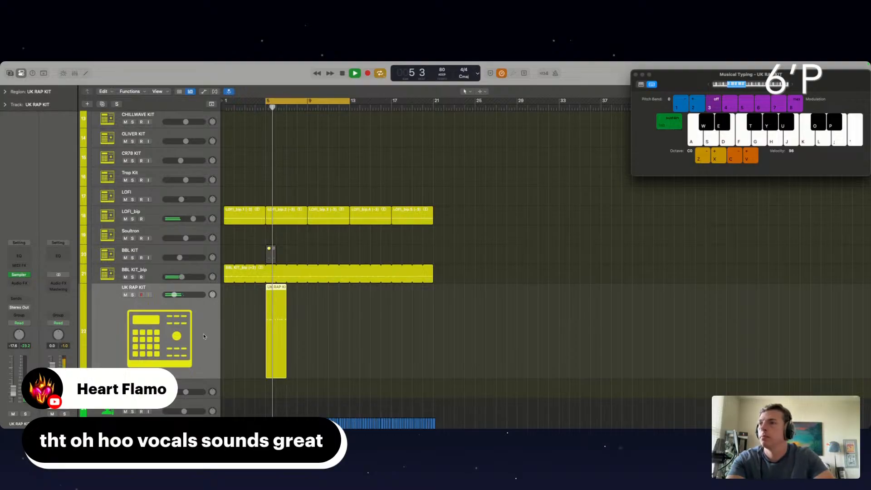
- Add an Exciter with the Add Silver preset to UK RAP KIT and loop its region up to bar 13
left_click(18, 283)
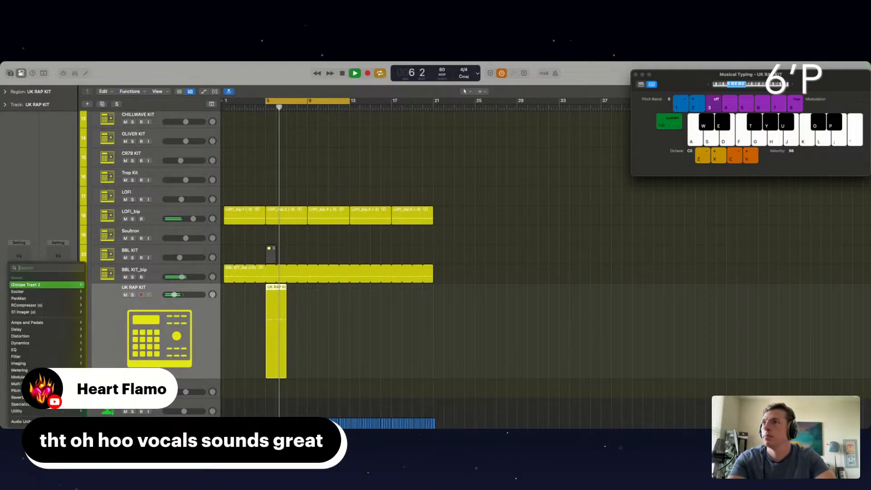
key("Escape")
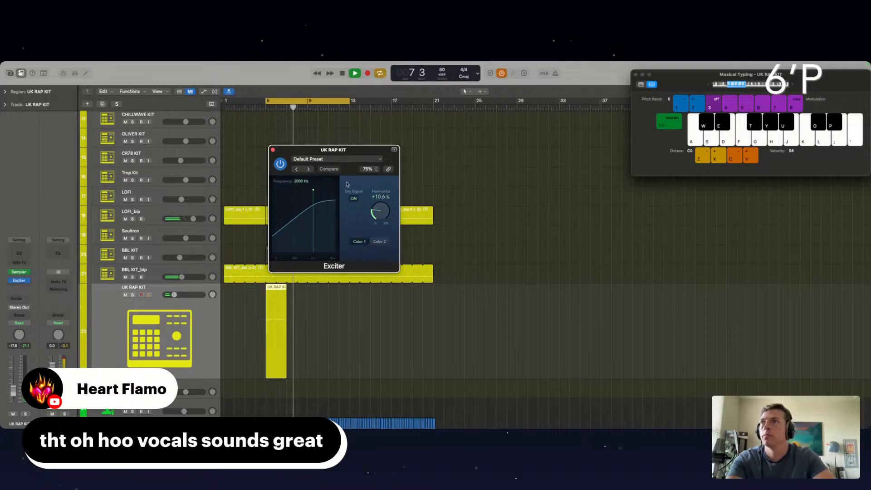
left_click(309, 169)
left_click(298, 169)
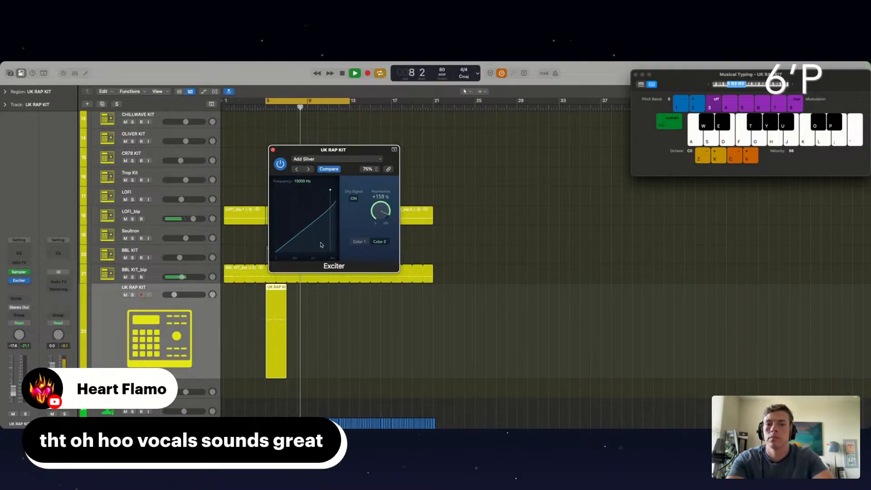
left_click(273, 150)
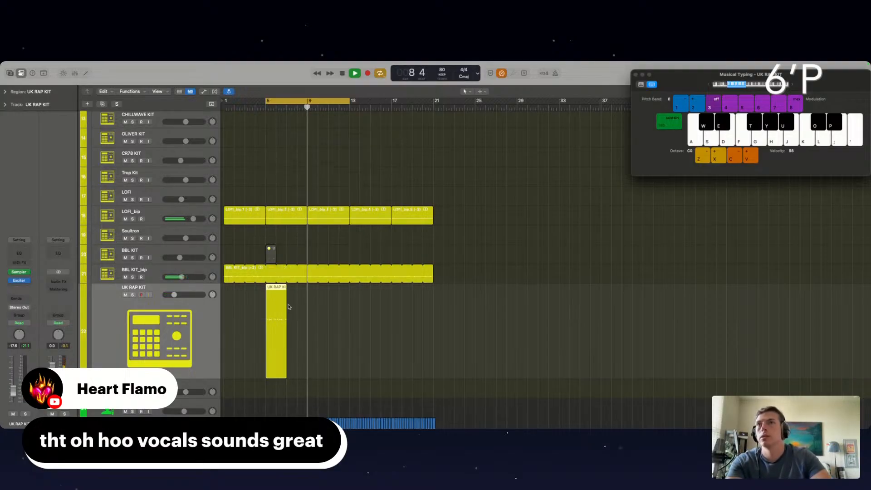
left_click_drag(286, 291, 349, 291)
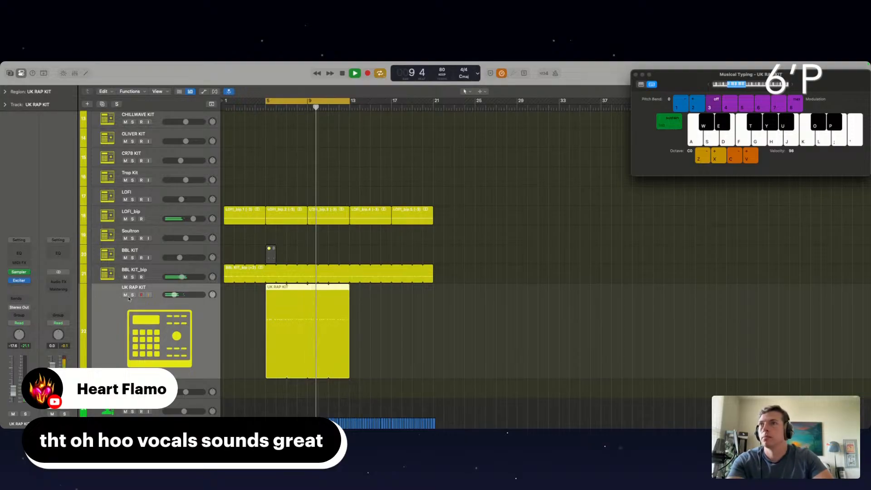
- Add iZotope Trash 2 with Mild Excitement saturation to UK RAP KIT and lower the track volume to about -25.5 dB
left_click(19, 288)
mouse_move(28, 293)
left_click(93, 291)
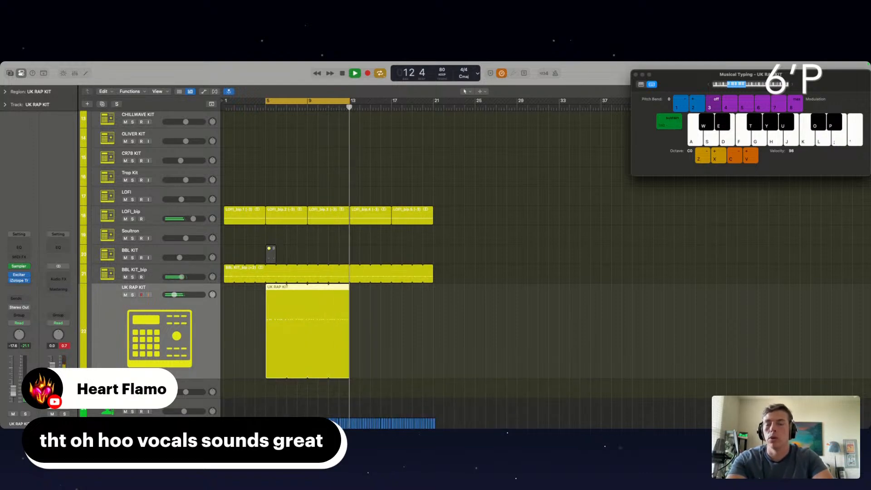
left_click_drag(419, 435, 493, 133)
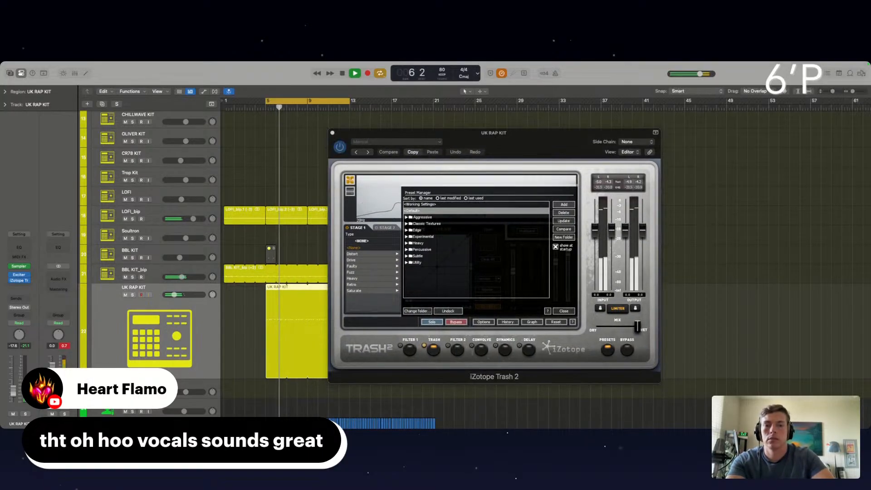
left_click_drag(175, 295, 172, 295)
left_click(360, 291)
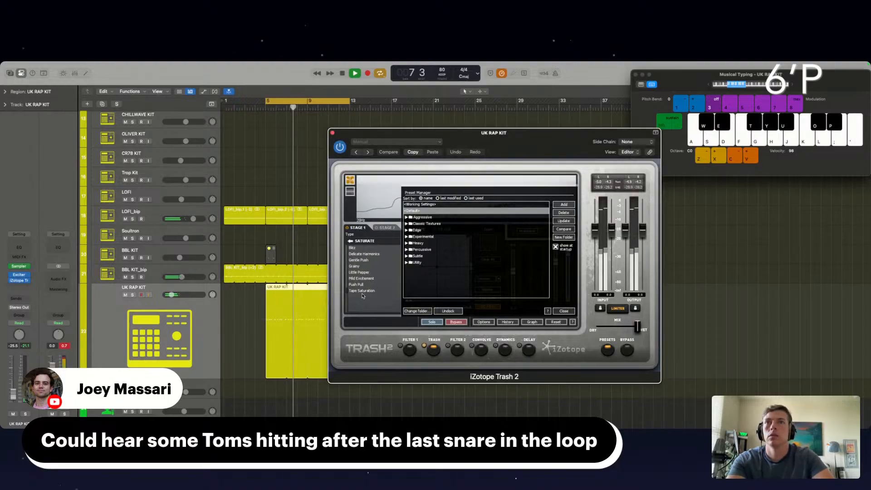
left_click(359, 254)
left_click(359, 278)
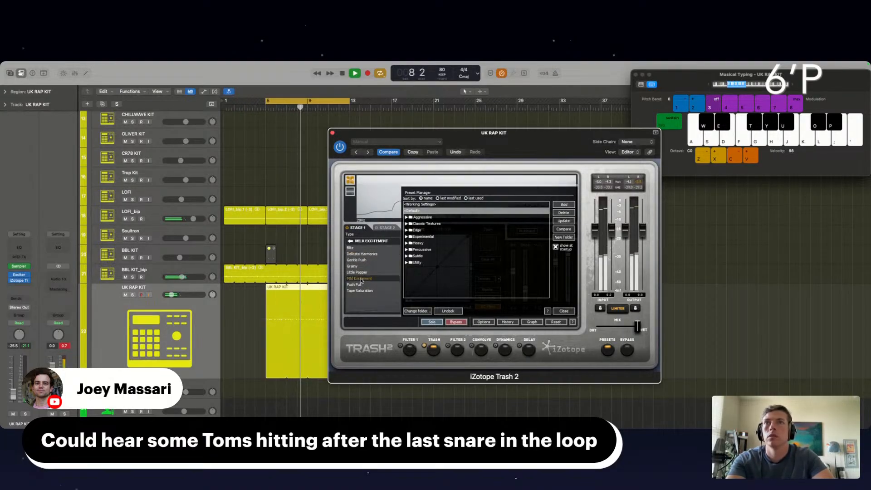
left_click(332, 133)
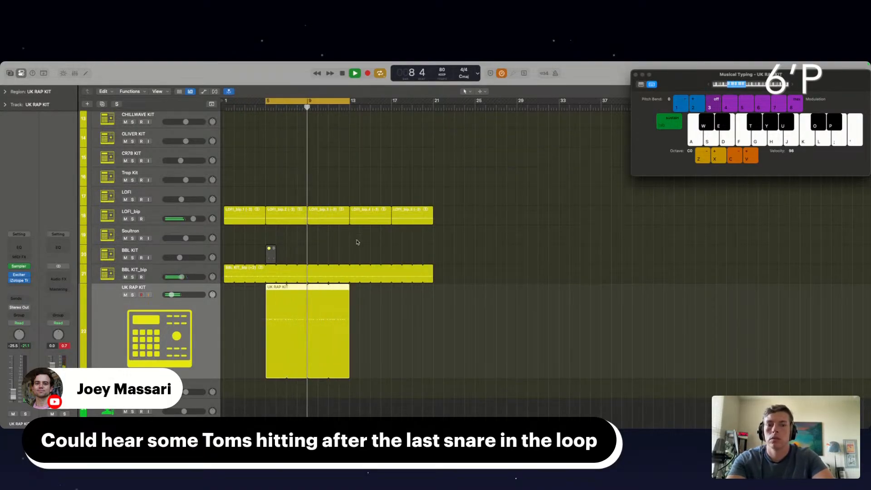
- Audition the KOUNT KIT sounds with Musical Typing in octaves C-1 to C1, stopping the song playback
scroll(356, 243, "down", 2)
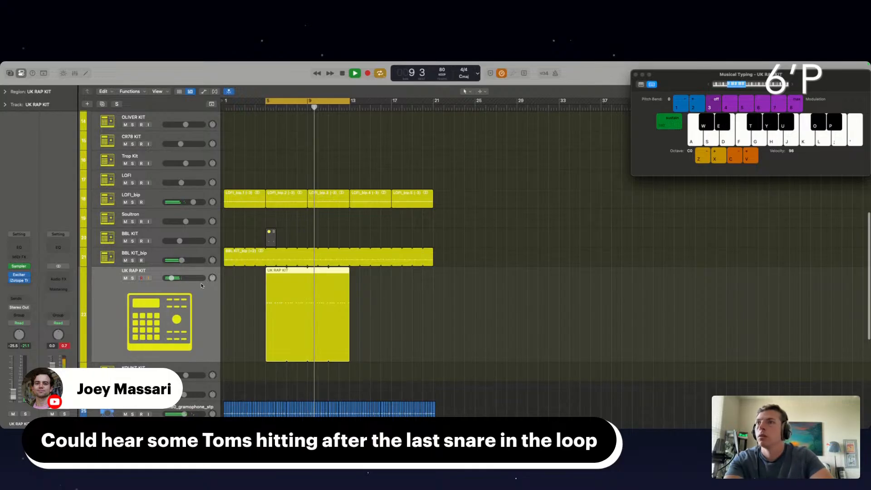
scroll(182, 318, "down", 1)
left_click(162, 361)
key("super+k")
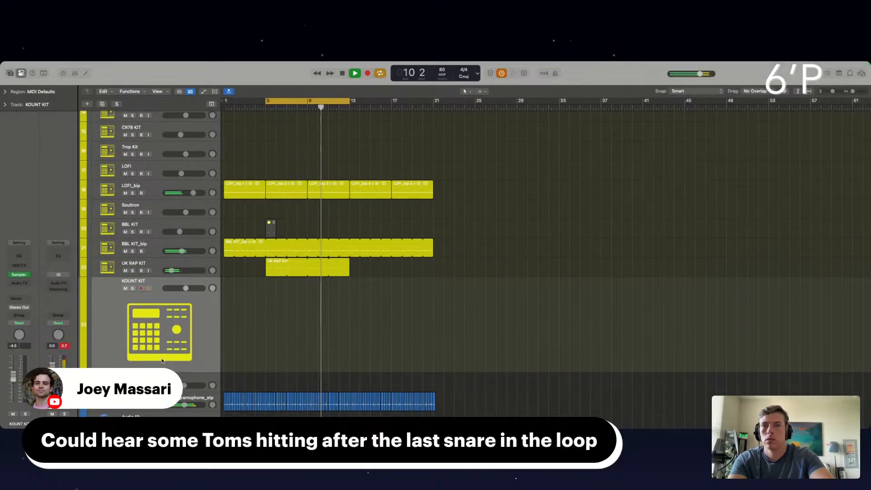
key("super+k")
key("h")
key("z")
key("g")
key("f")
key("space")
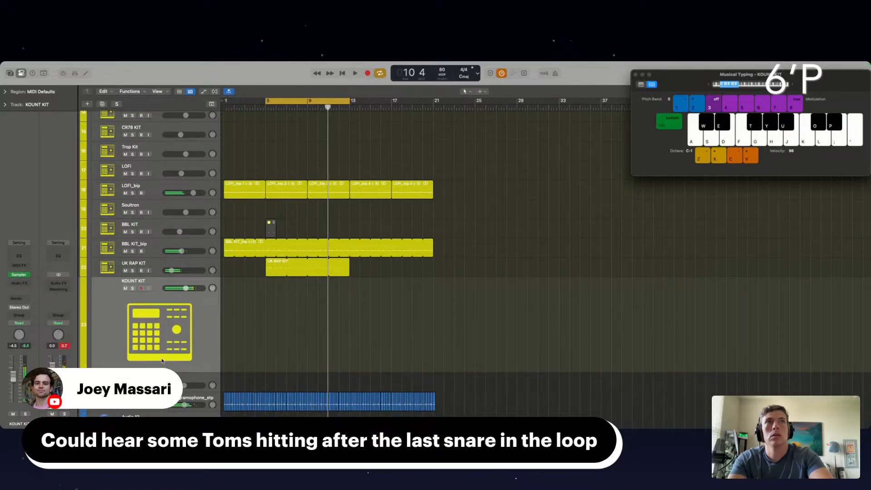
key("f")
key("x")
key("x")
key("f")
key("h")
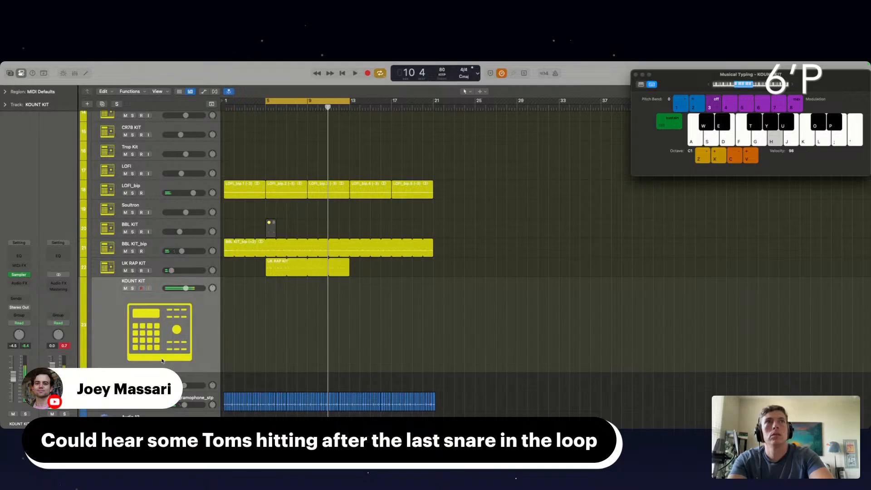
key("k")
- Audition the Soultron and LOFI kit sounds with Musical Typing in octaves C0 and C1
left_click(131, 208)
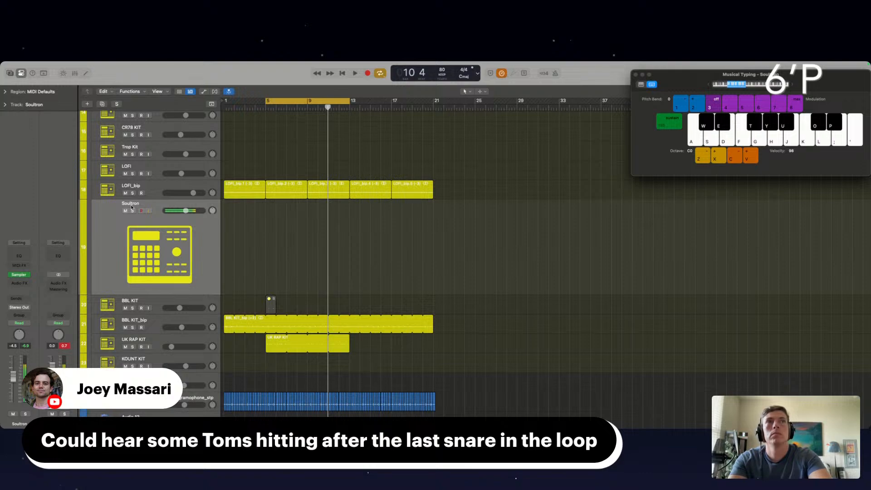
left_click(157, 168)
key("h")
key("h")
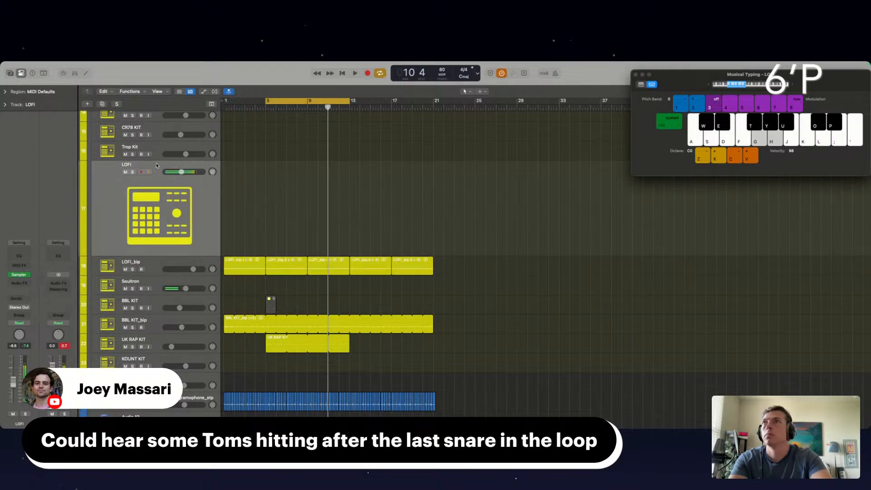
key("j")
key("g")
key("h")
key("j")
key("g")
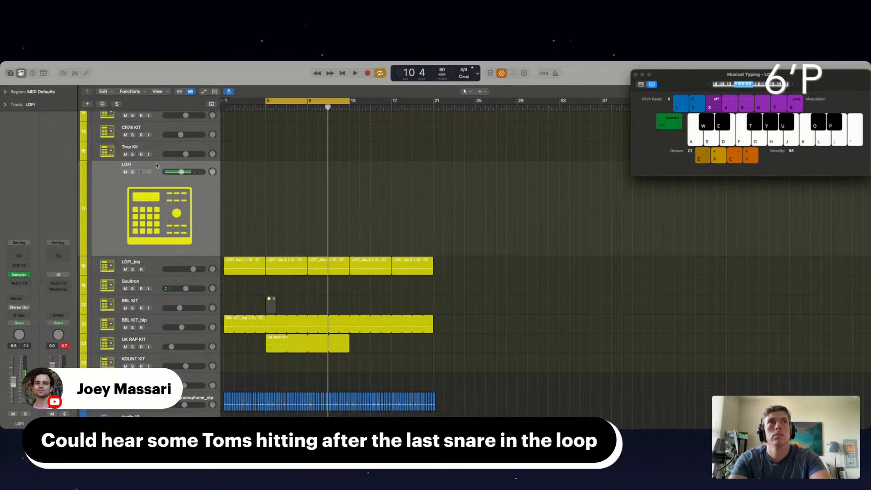
- Audition the OLIVER KIT sounds with Musical Typing in octaves C2 to C4, both over the loop and on their own
scroll(126, 147, "up", 4)
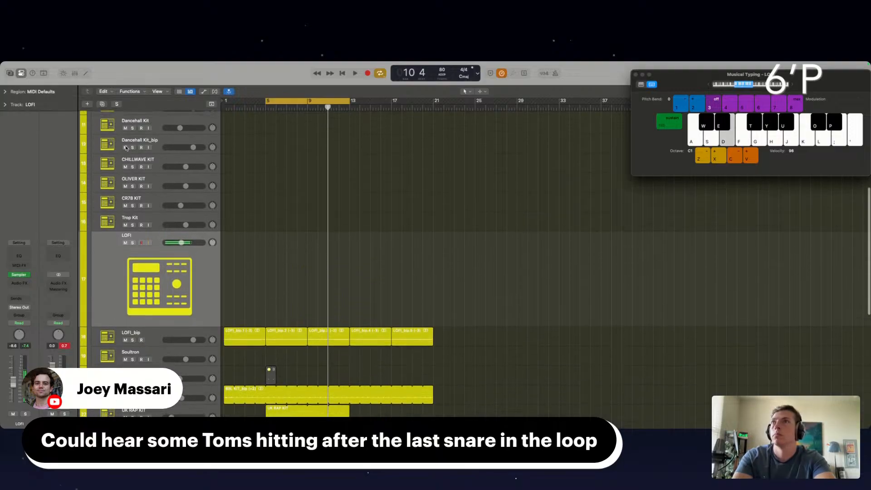
key("space")
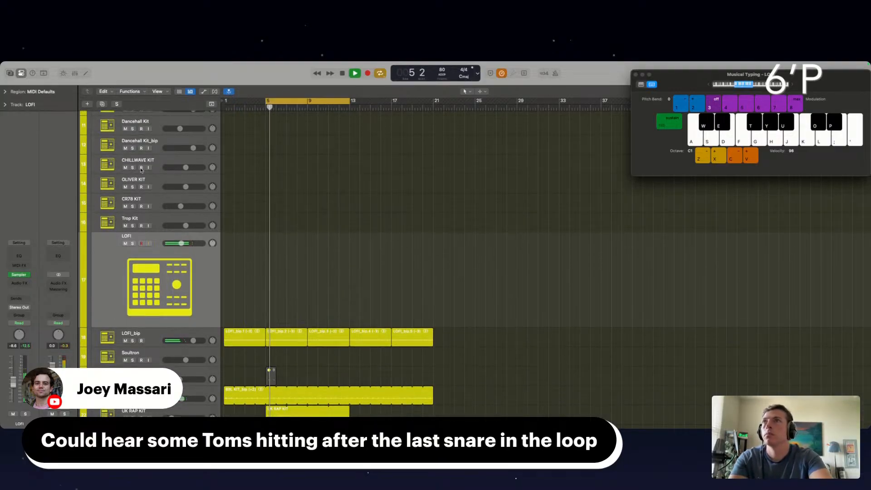
left_click(149, 182)
key("h")
key("f")
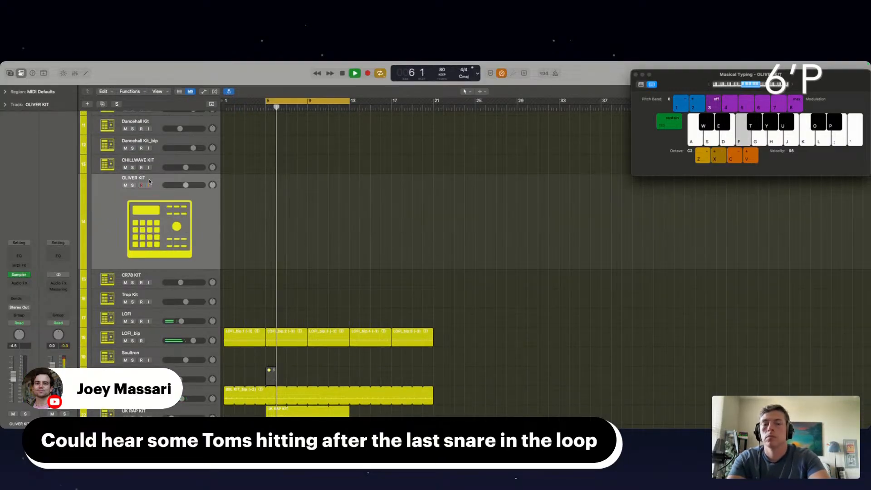
key("g")
key("h")
key("g")
key("f")
key("h")
key("space")
key("x")
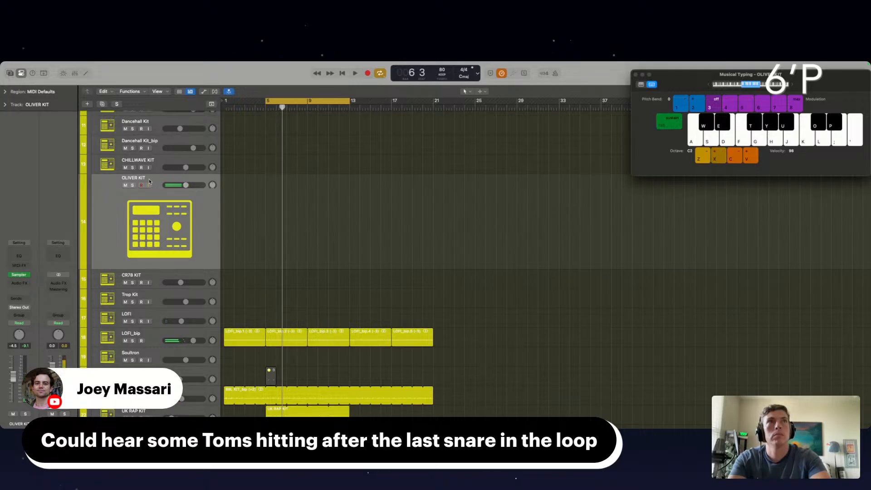
key("x")
key("f")
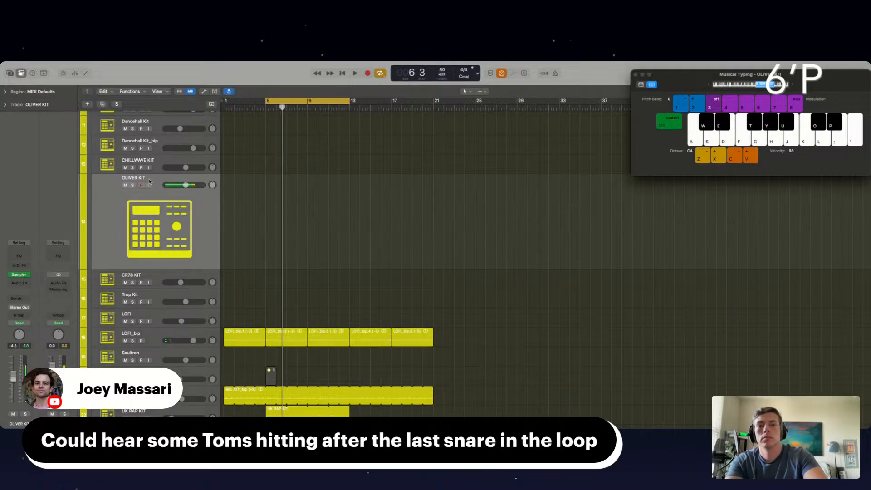
key("d")
key("space")
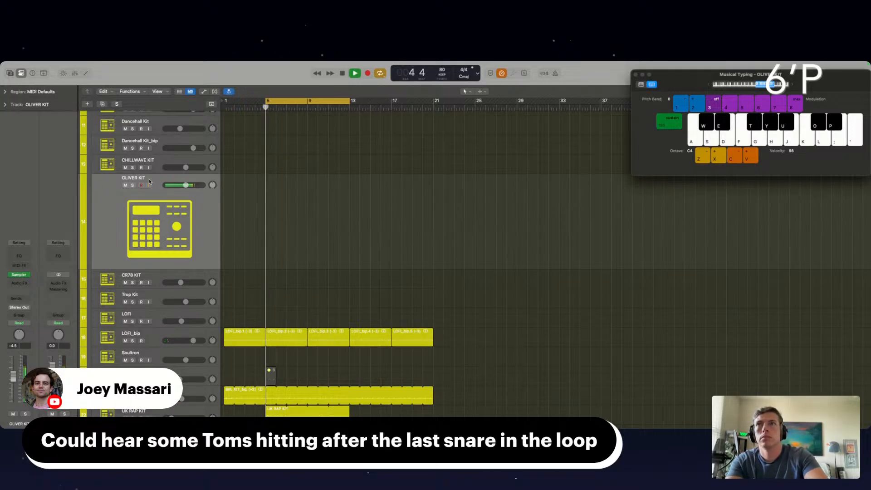
- Audition the CHILLWAVE KIT tom sounds over the loop with Musical Typing in octave C2
left_click(129, 164)
key("z")
key("z")
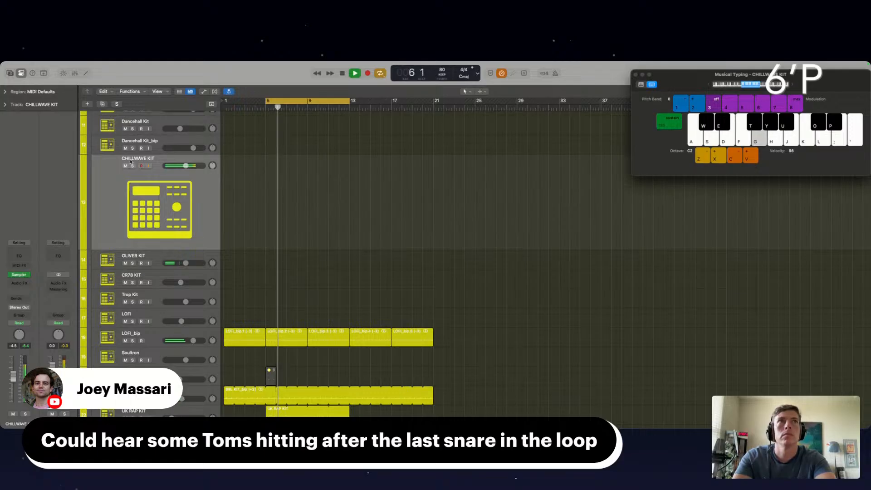
key("d")
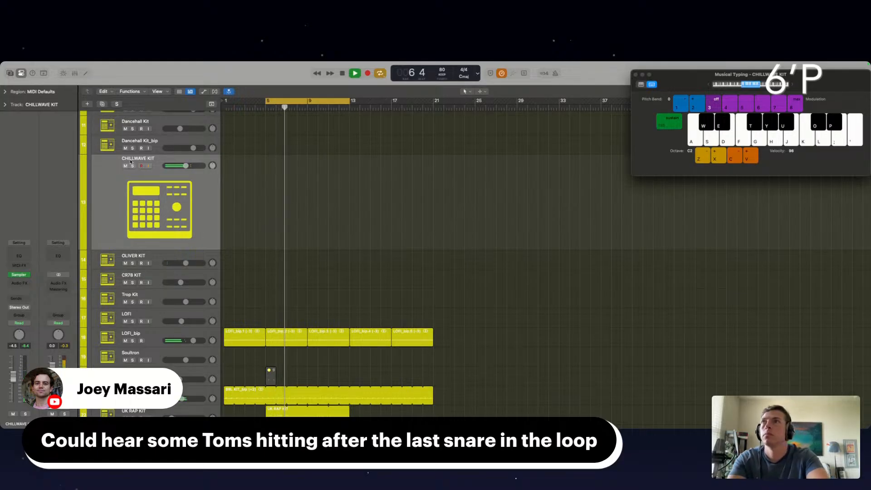
key("f")
key("s")
key("d")
key("f")
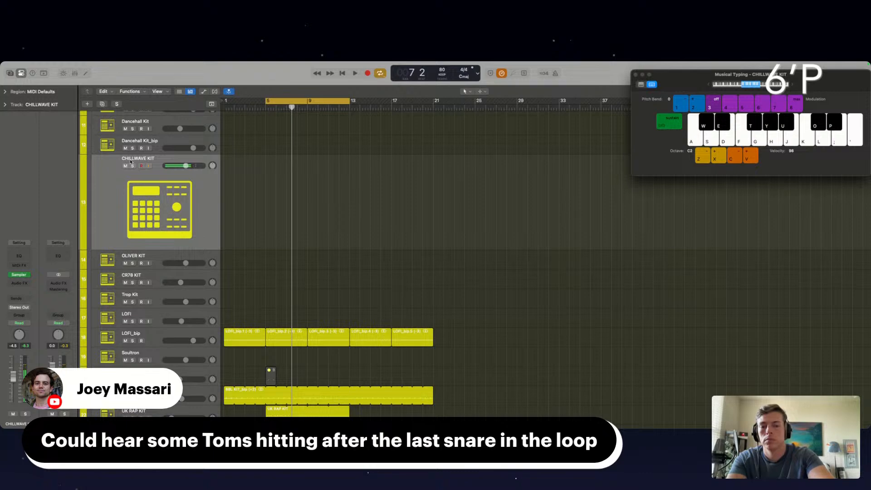
- Add a Channel EQ with a gentle high cut to CHILLWAVE KIT and record two tom hits late in bar 8 over the loop
key("space")
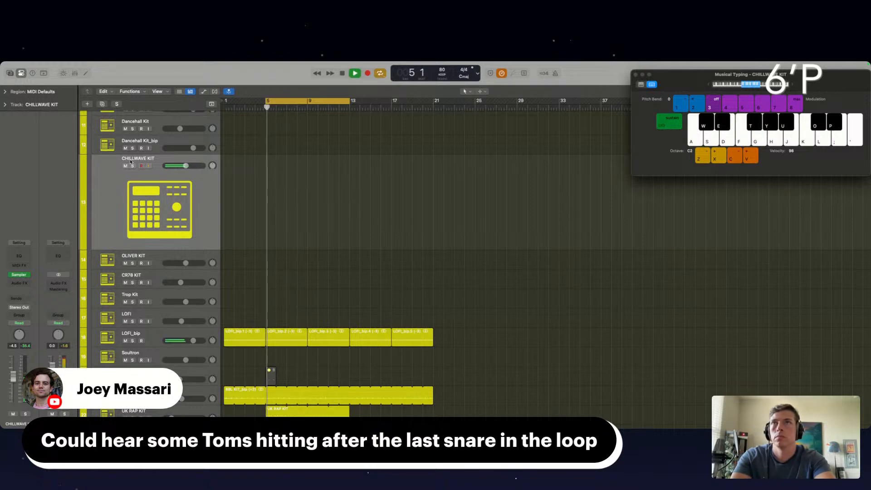
left_click(19, 256)
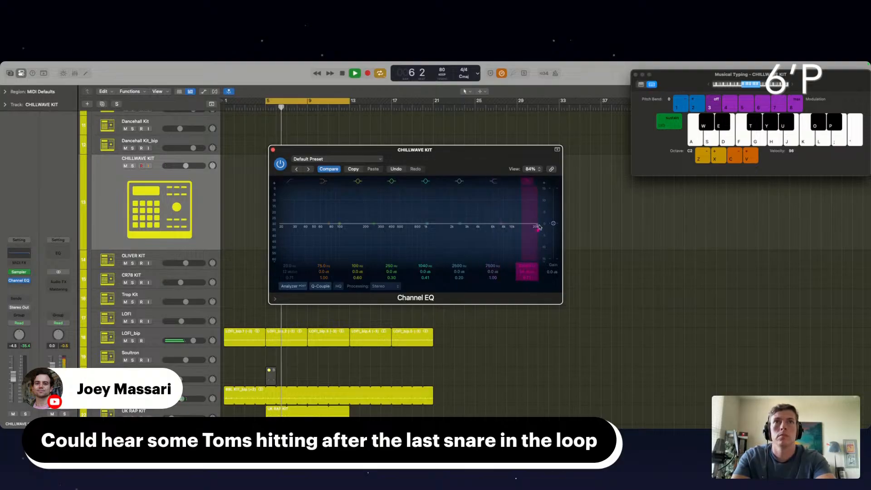
left_click_drag(537, 223, 438, 236)
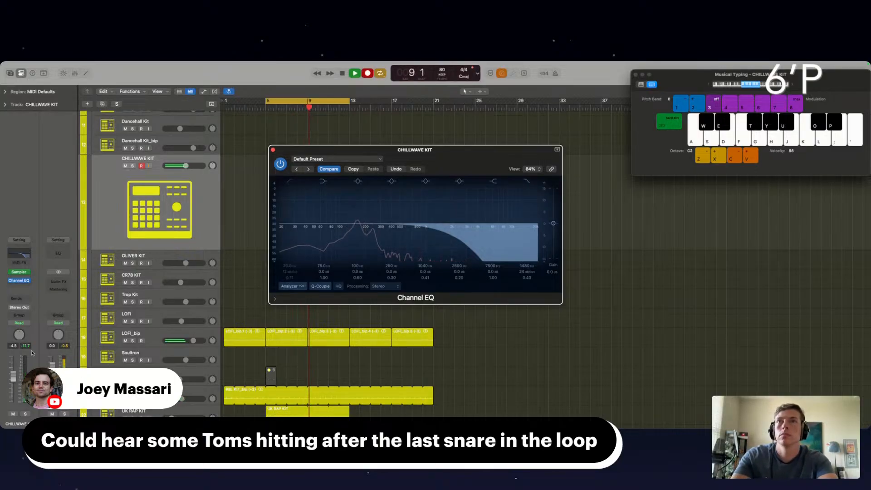
key("space")
key("space")
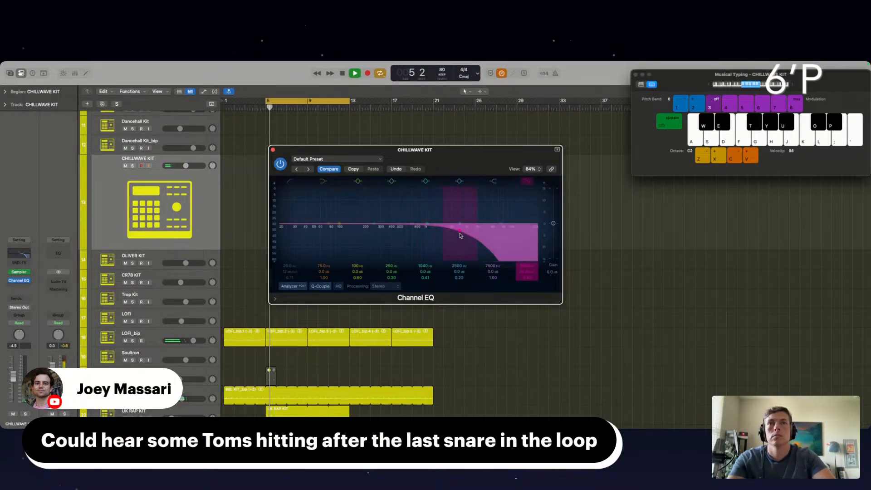
left_click(273, 150)
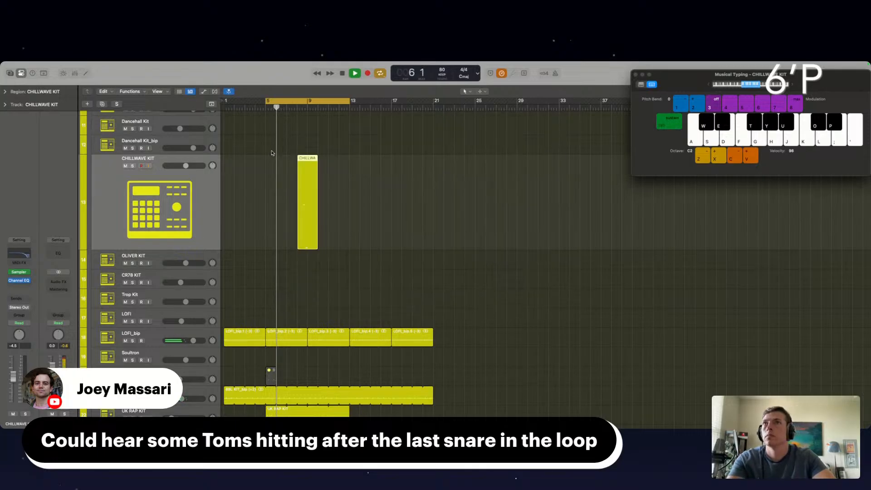
- Quantize the recorded CHILLWAVE KIT tom notes to 1/16 Note in the Piano Roll and set the second note's swing to 53
double_click(308, 209)
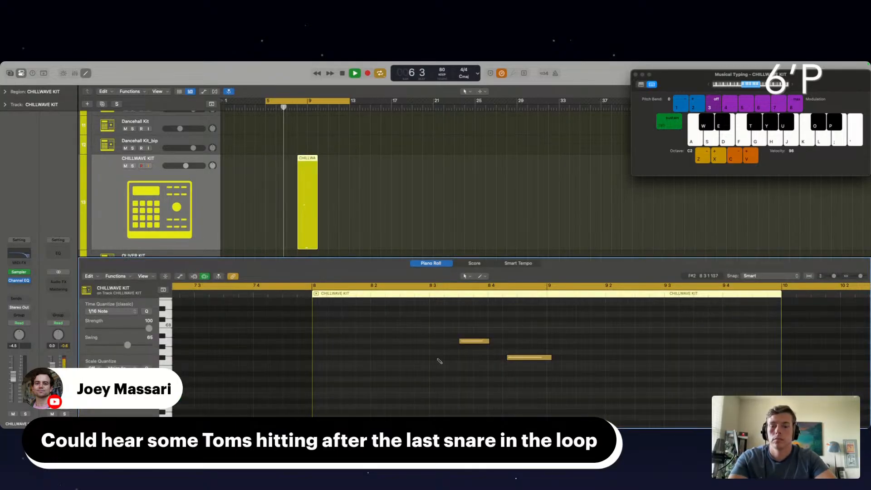
key("super+a")
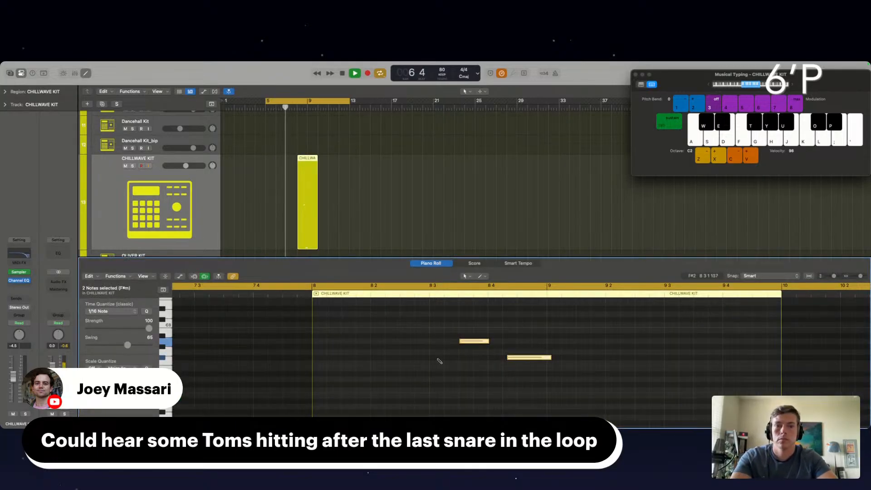
left_click(506, 360)
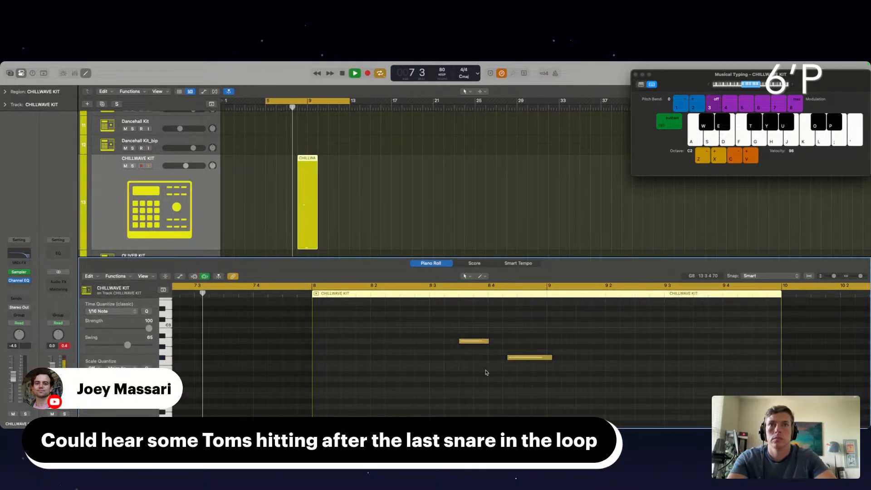
left_click(530, 356)
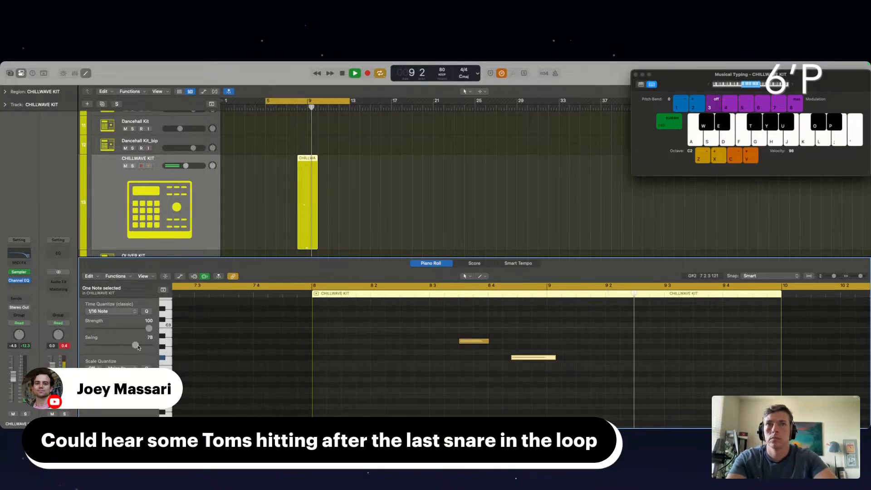
left_click_drag(128, 345, 123, 346)
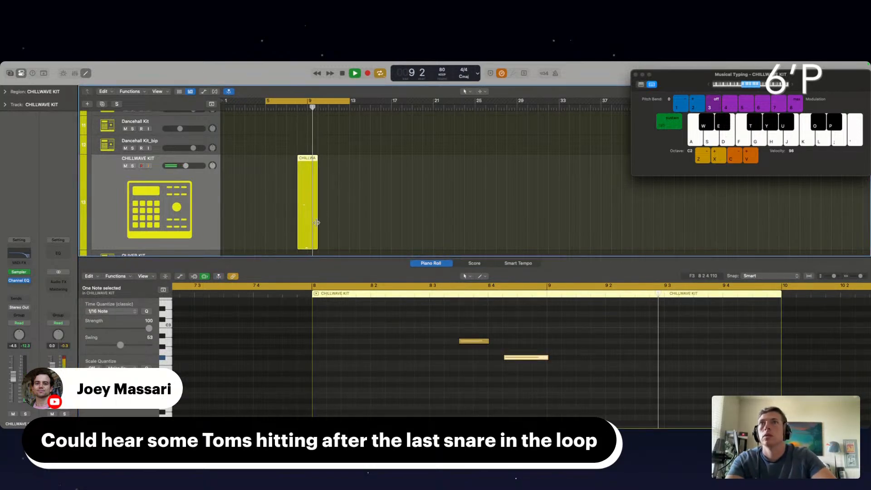
- Trim the CHILLWAVE KIT region to end at bar 9 and stop the song playback
left_click_drag(316, 222, 307, 222)
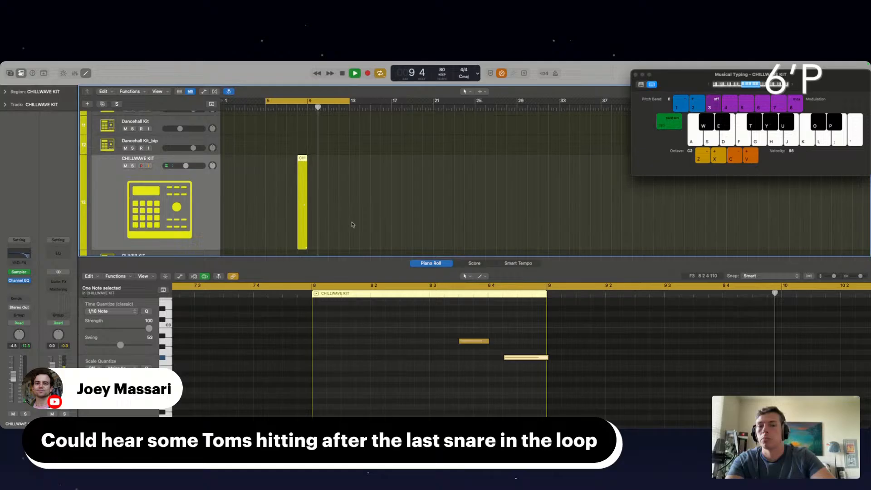
left_click(386, 221)
key("space")
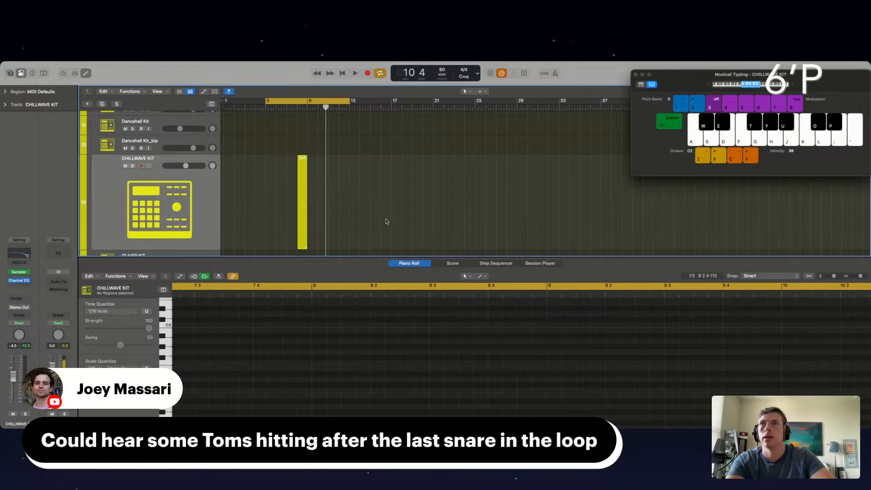
- Hide Musical Typing and start bouncing the one-bar CHILLWAVE KIT region in place to a new track
key("super+k")
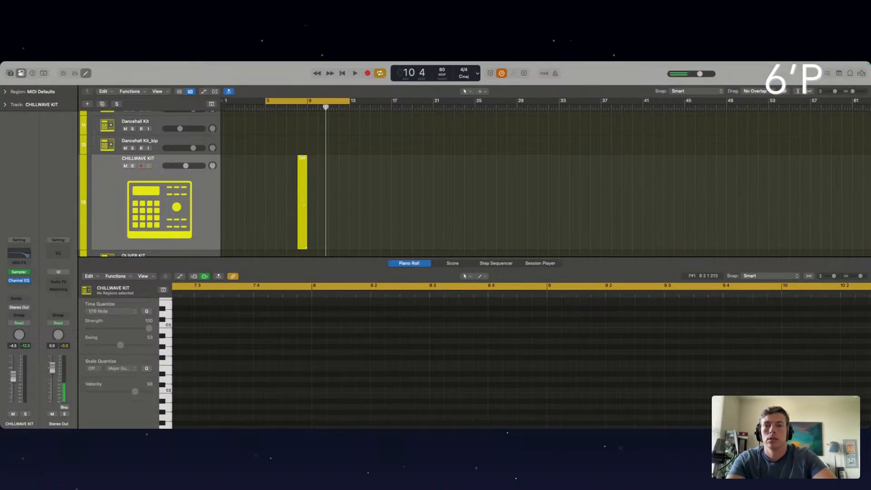
left_click(301, 227)
key("ctrl+b")
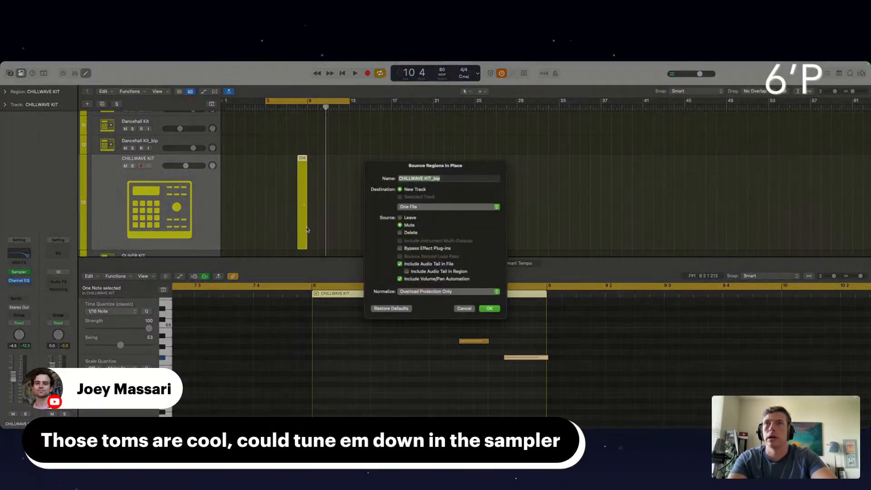
- Bounce the CHILLWAVE KIT region in place and undo the bounce
left_click(489, 314)
key("super+k")
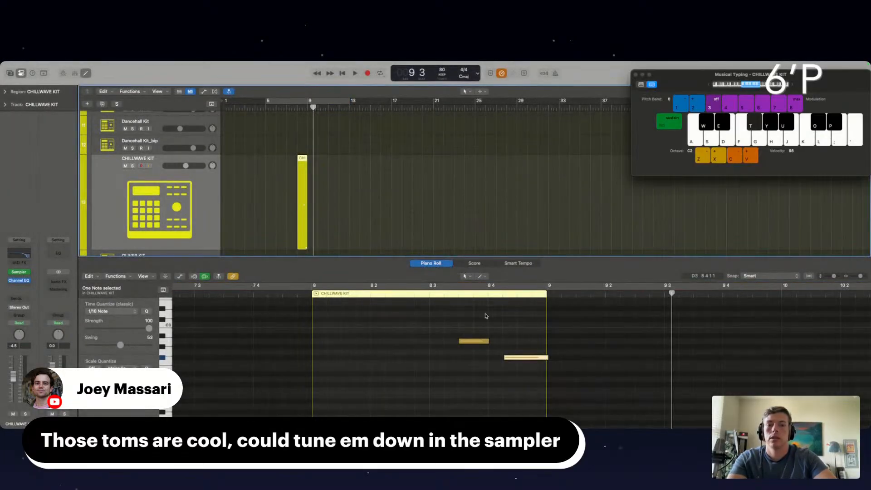
key("super+z")
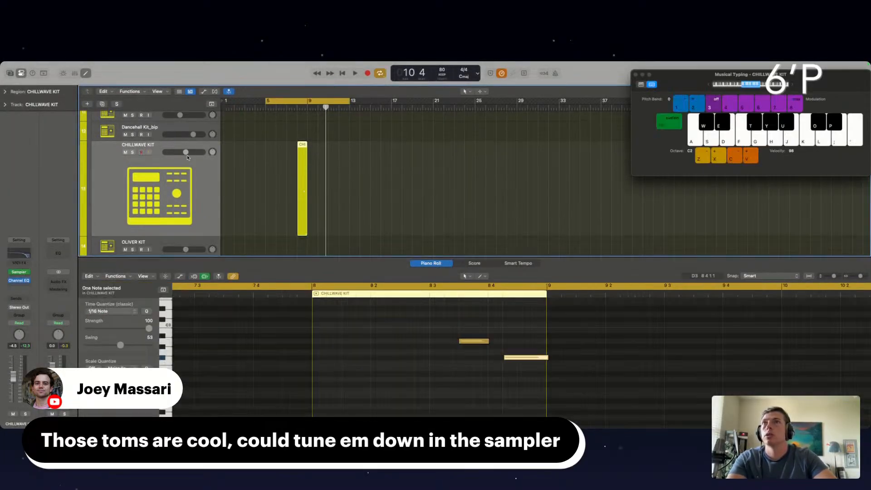
- Open the Sampler on the CHILLWAVE KIT track, play back the tom pattern and close the instrument again
left_click(22, 273)
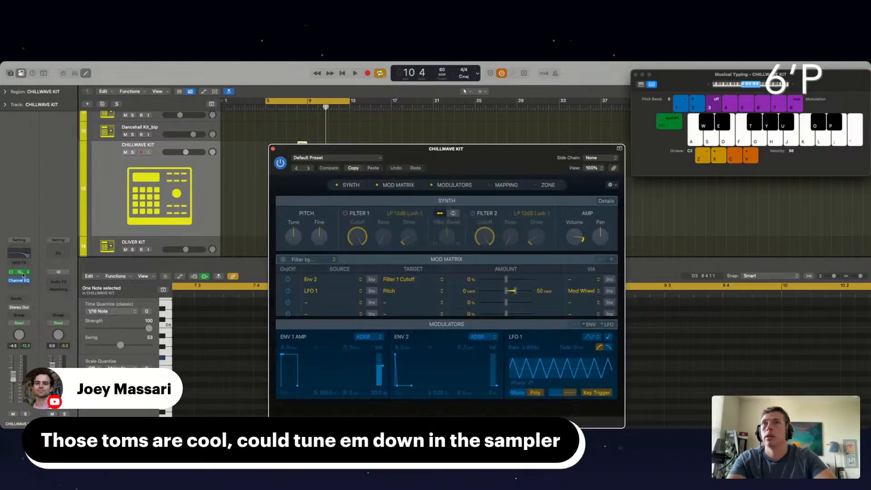
key("space")
left_click_drag(475, 165, 599, 137)
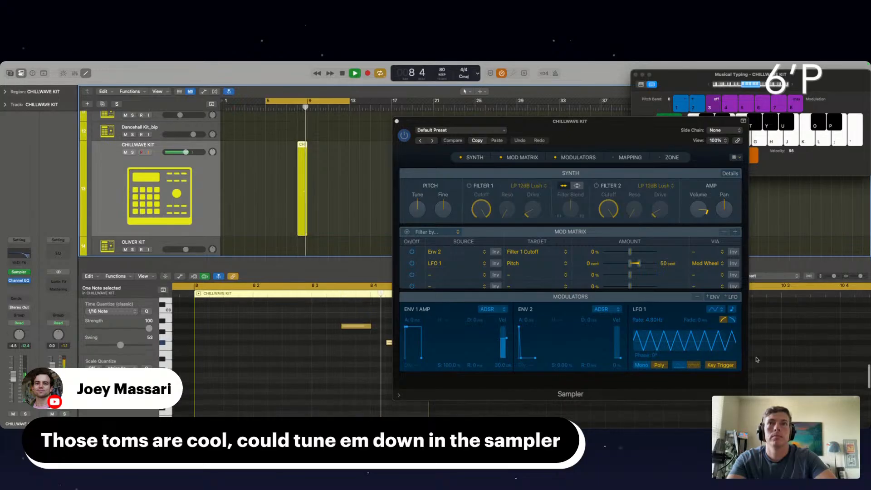
key("space")
left_click(351, 327)
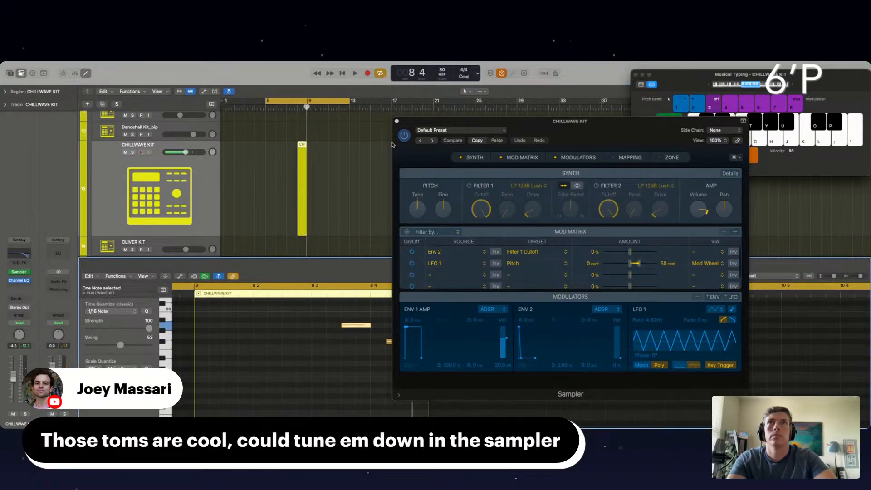
left_click(396, 121)
- Bounce the CHILLWAVE KIT region in place to a new track, muting the source region
key("ctrl+b")
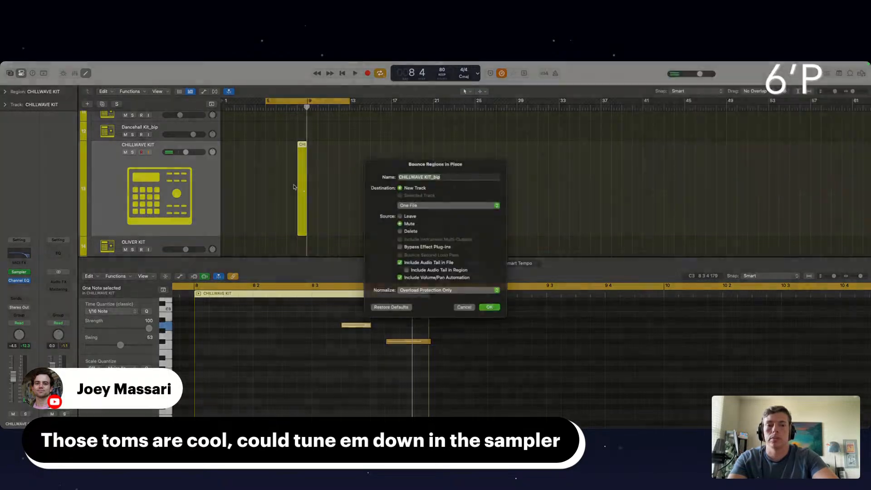
left_click(489, 314)
- Transpose the bounced tom region on the CHILLWAVE KIT_bip track down to -6 semitones while auditioning it
left_click(291, 204)
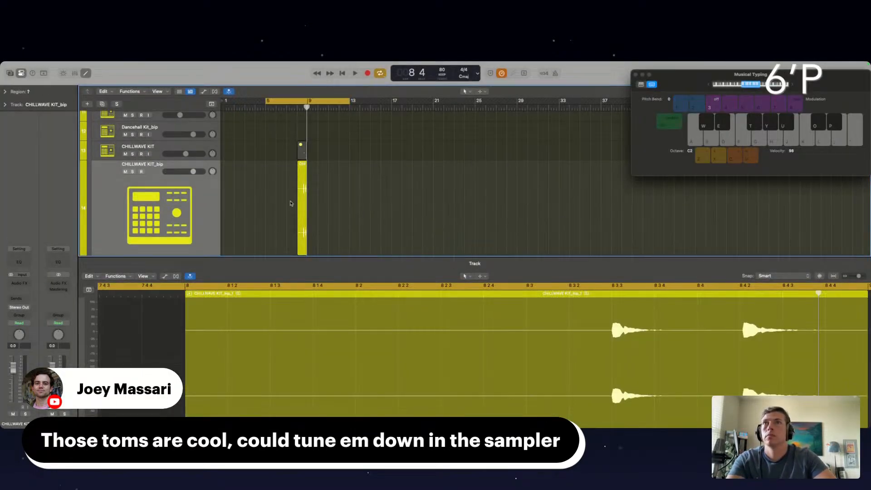
left_click(300, 204)
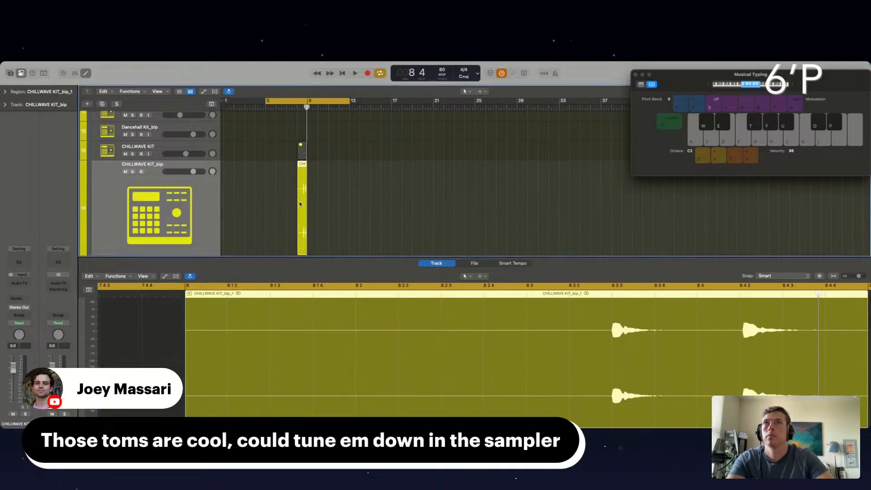
left_click(295, 109)
key("space")
key("super+Right")
key("super+Right")
key("super+Right")
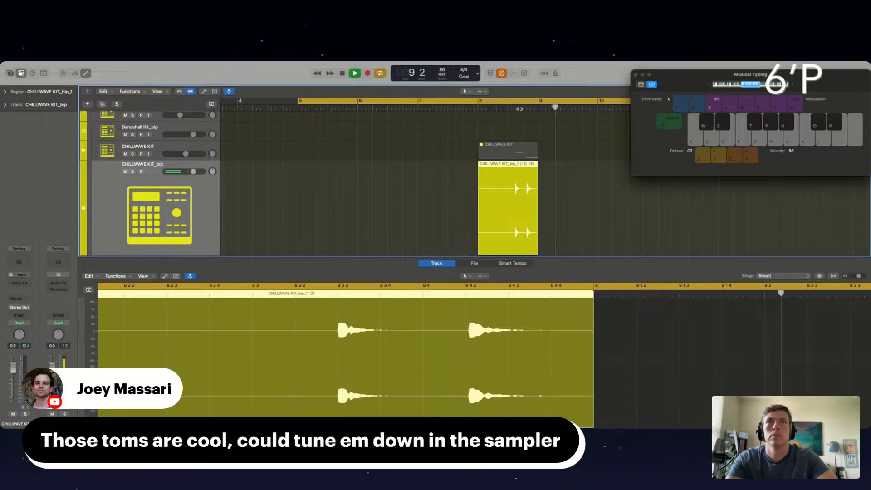
left_click(512, 108)
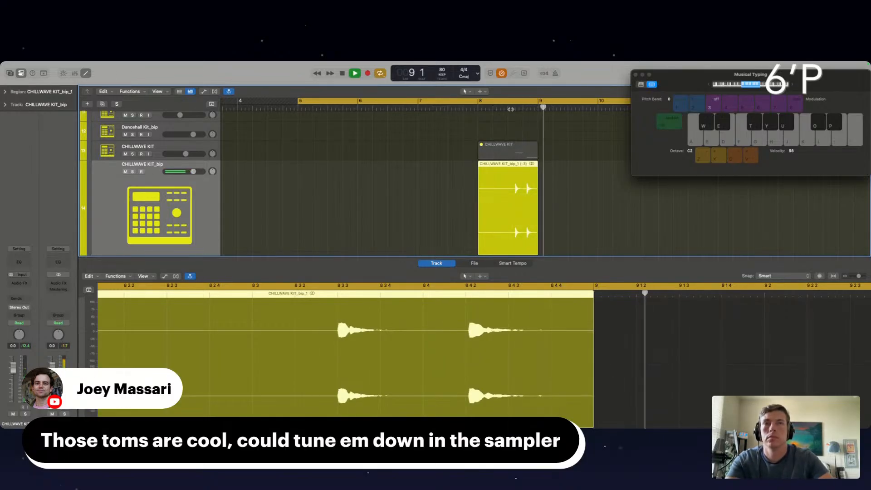
left_click(508, 108)
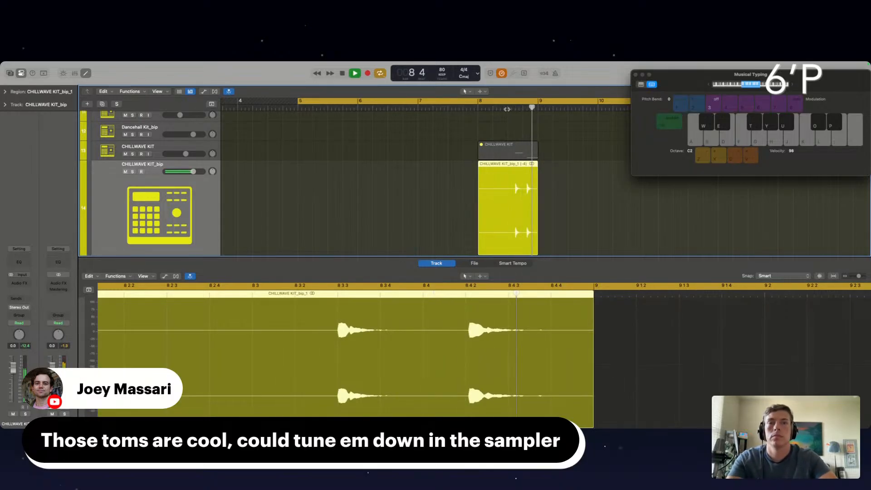
left_click(505, 109)
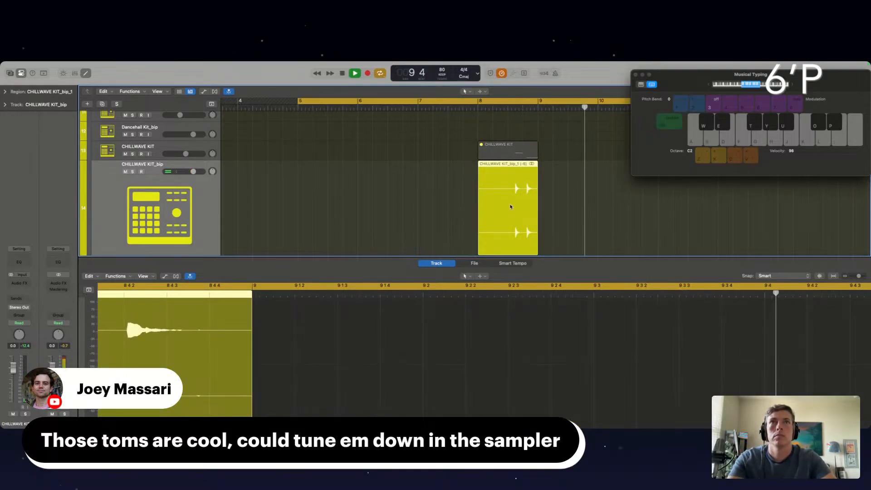
left_click(505, 109)
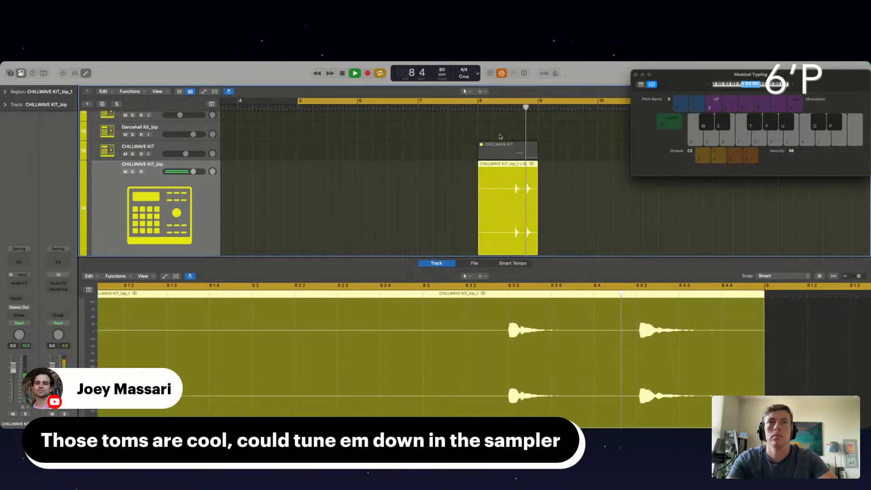
- Insert iZotope Trash 2 on the CHILLWAVE KIT_bip track and set its Stage 1 distortion type to Push Pull
left_click(19, 283)
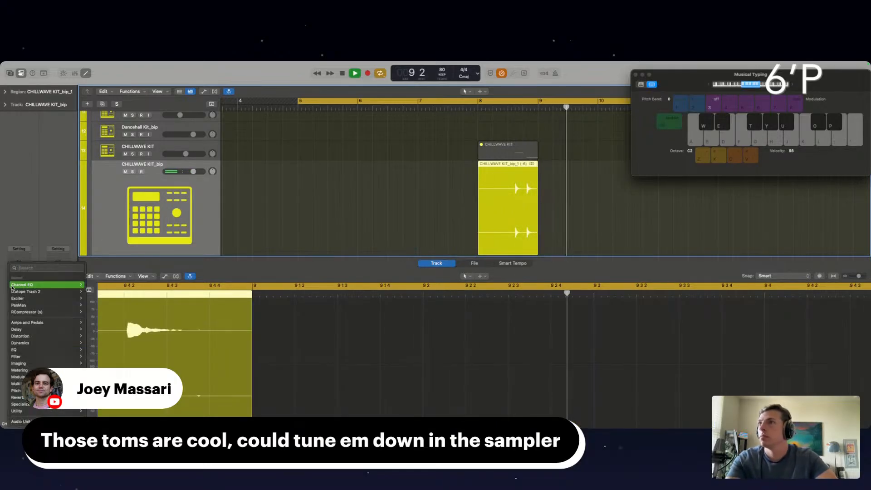
left_click(25, 292)
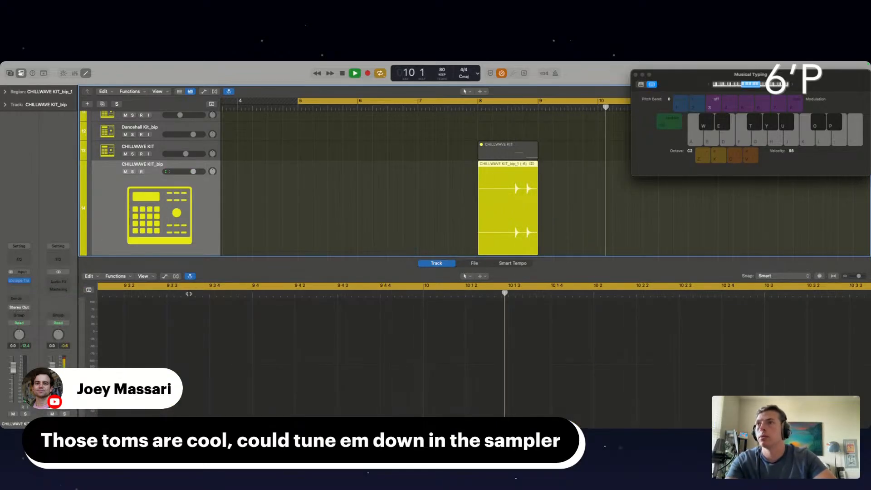
left_click(298, 310)
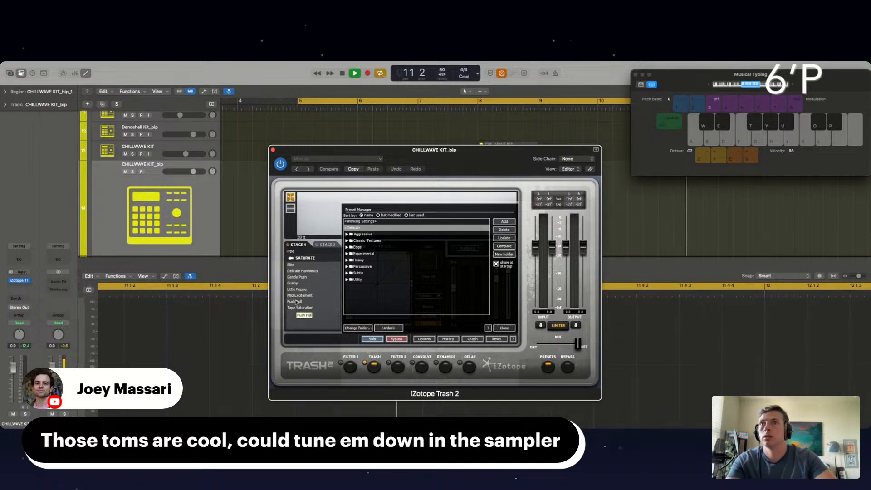
left_click(296, 302)
left_click(465, 106)
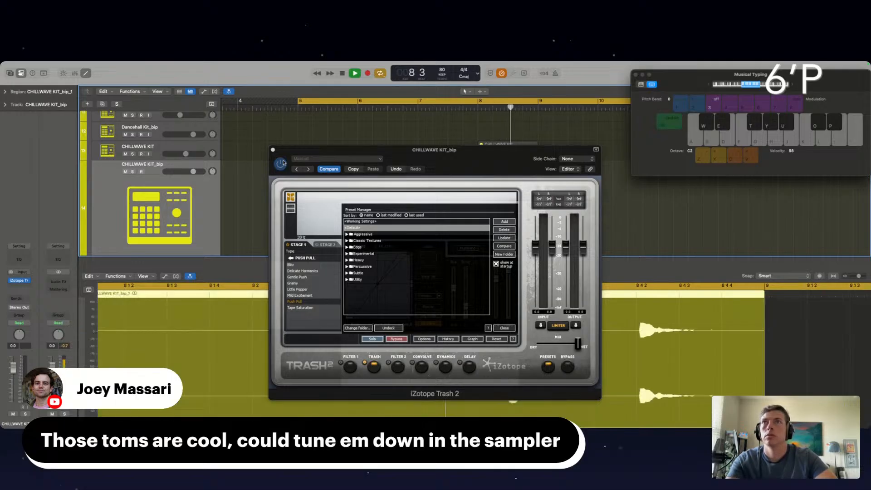
left_click(273, 150)
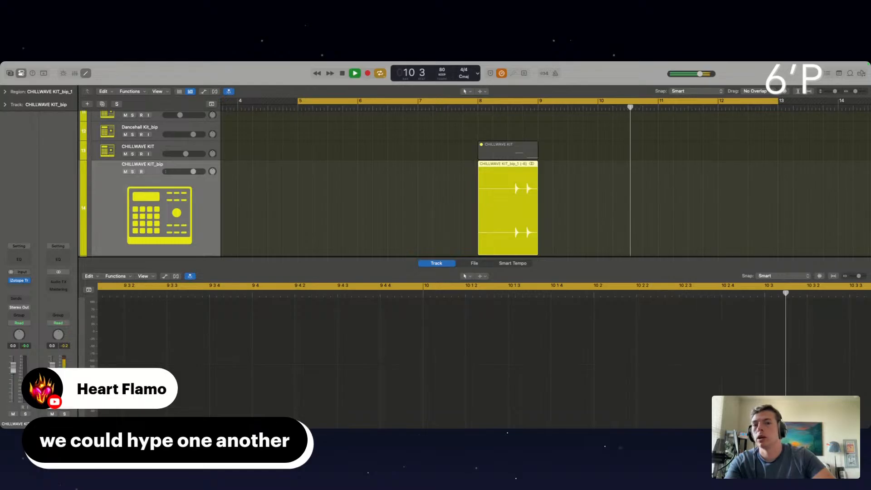
- Hide the audio editor and copy the tom region from bar 8 to bars 4, 12, 16 and 20
double_click(366, 256)
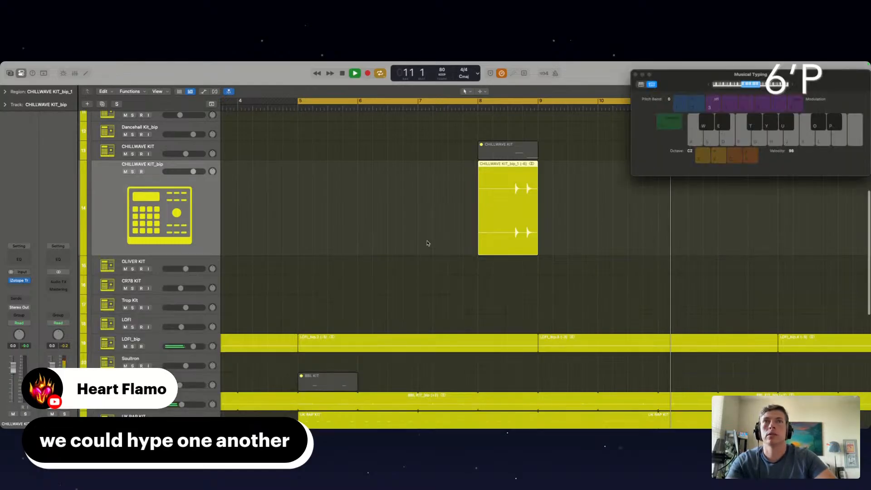
left_click(427, 245)
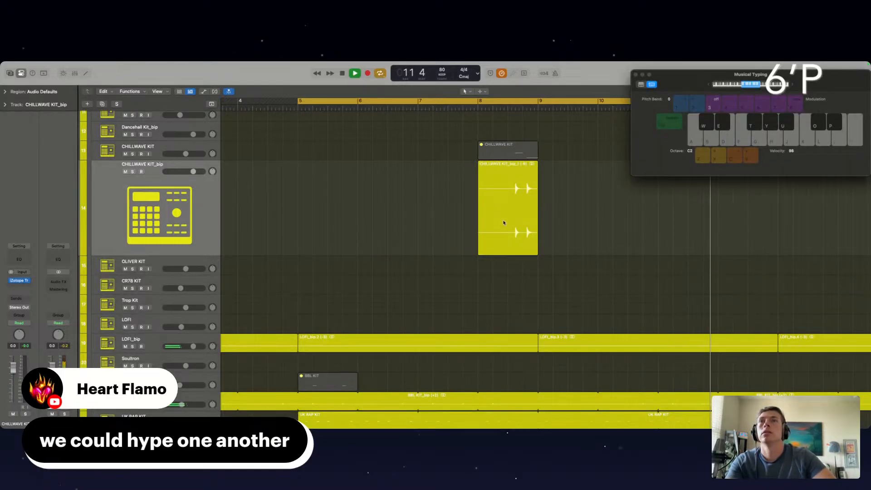
left_click_drag(505, 223, 281, 214)
scroll(281, 214, "down", 5)
scroll(281, 213, "down", 1)
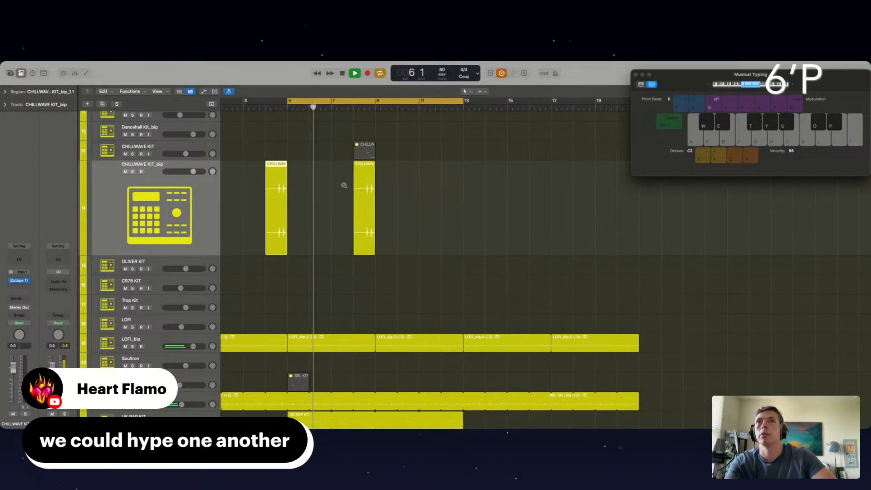
left_click_drag(362, 186, 449, 186)
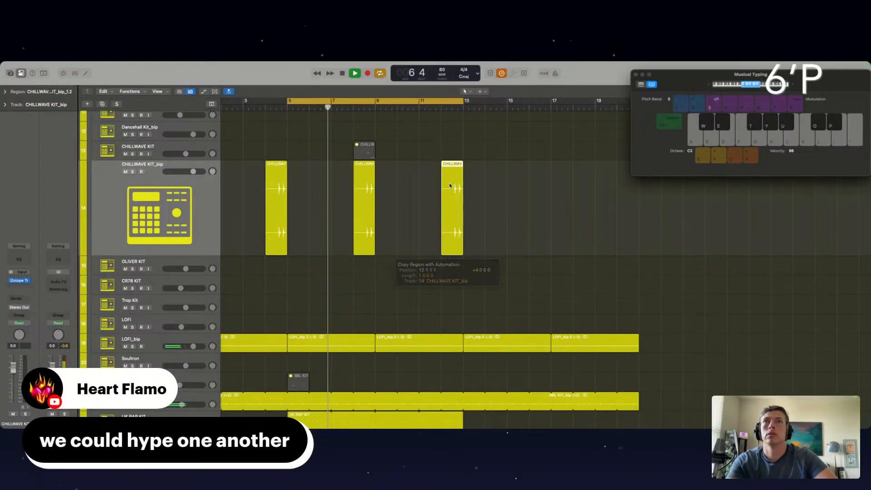
scroll(433, 218, "down", 2)
left_click_drag(433, 217, 579, 218)
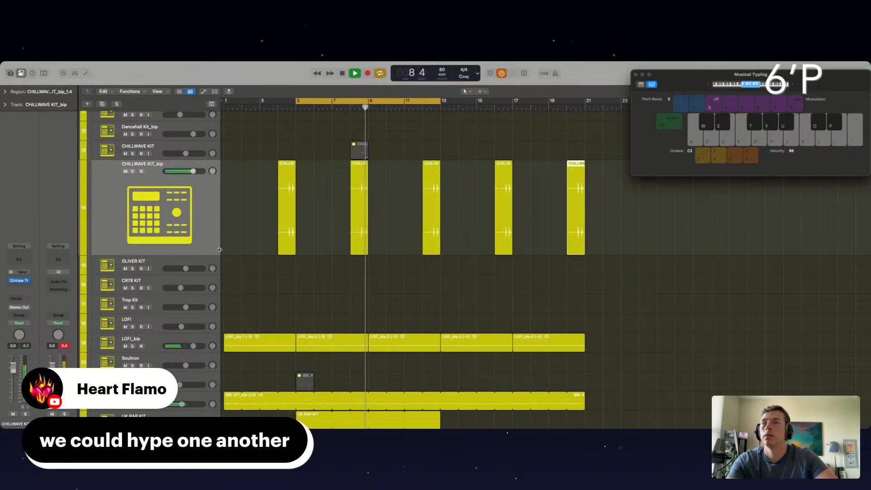
- Lower the CHILLWAVE KIT_bip track volume to -3.1 dB and close the Musical Typing window
left_click(192, 171)
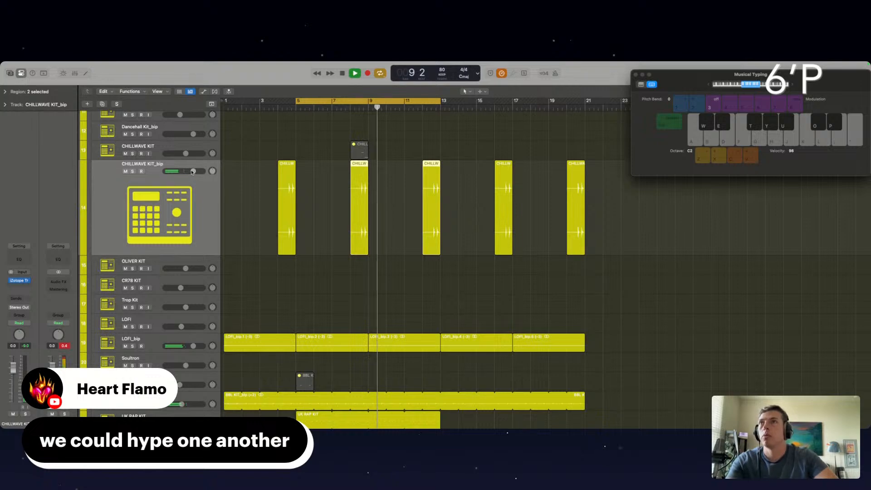
left_click_drag(192, 170, 187, 171)
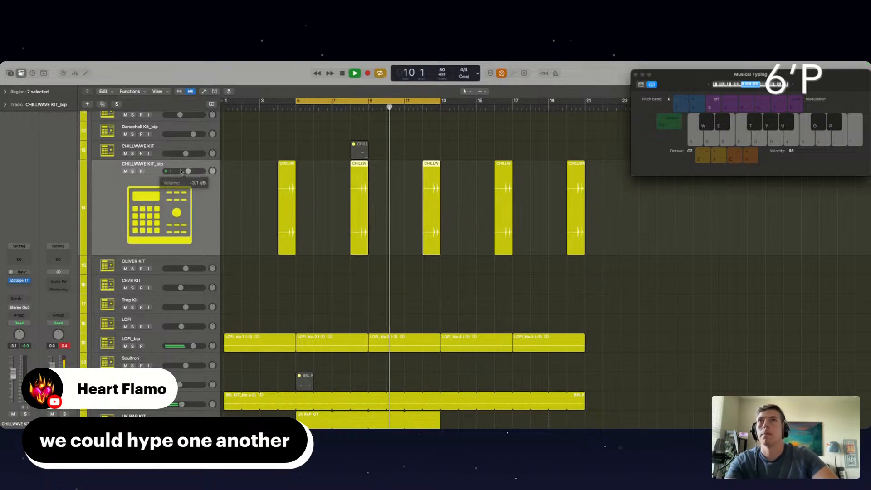
left_click(635, 74)
- Collapse the DRUM KITS track stack
scroll(311, 210, "down", 2)
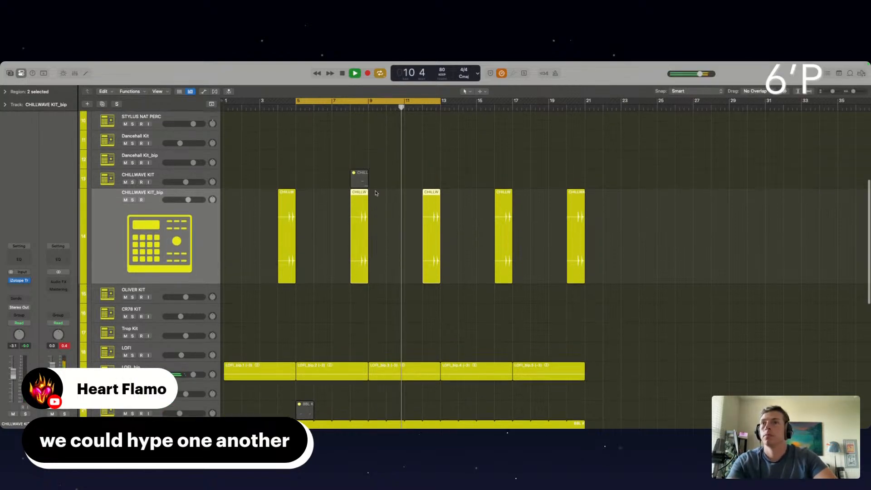
scroll(185, 240, "up", 10)
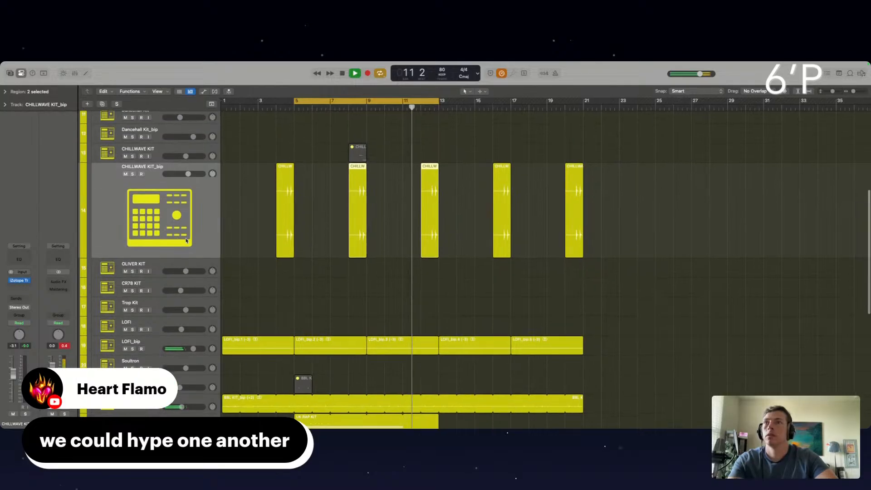
left_click(96, 142)
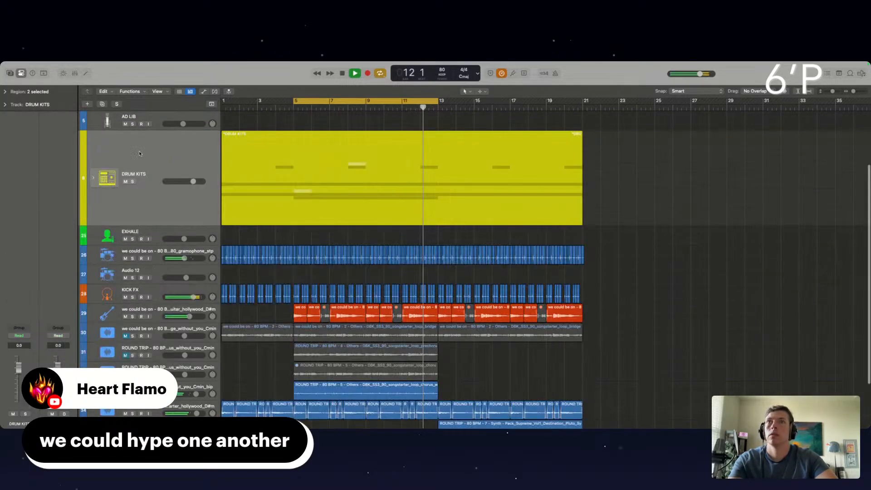
- Unmute the two muted LEAD VOX tracks and extend the cycle range back to bar 1
scroll(154, 195, "up", 4)
left_click(154, 195)
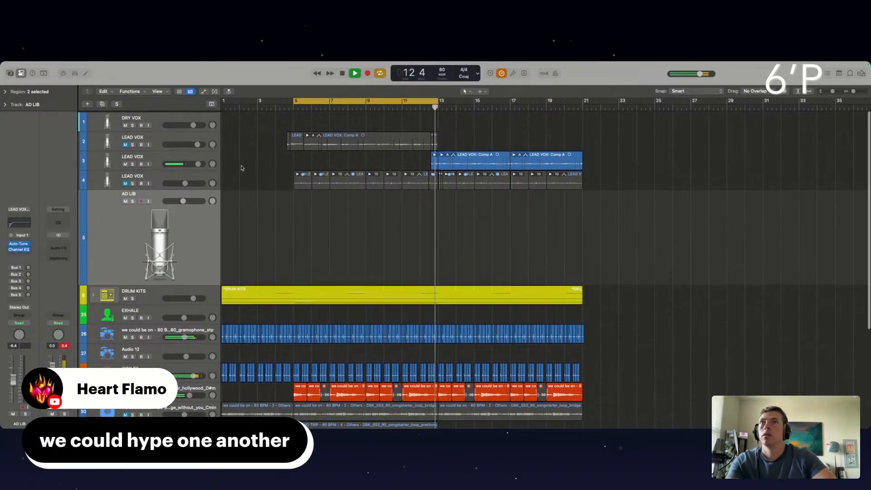
key("space")
left_click(125, 142)
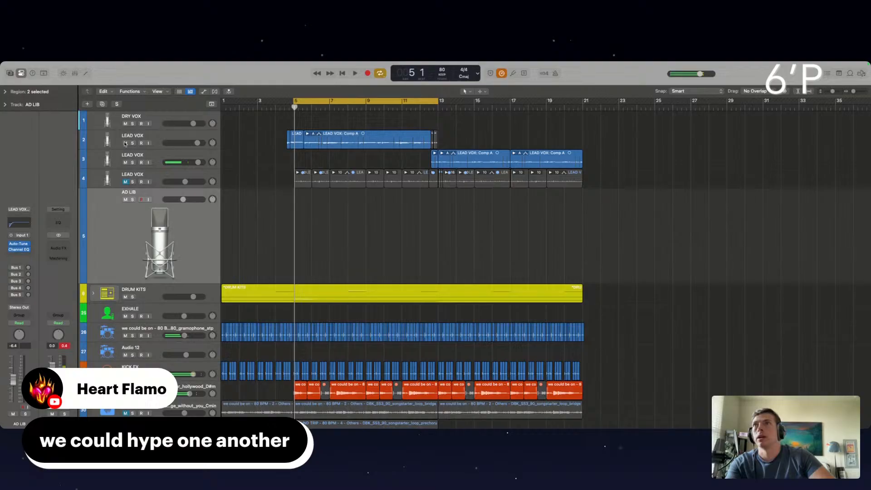
left_click(127, 182)
left_click_drag(297, 101, 225, 113)
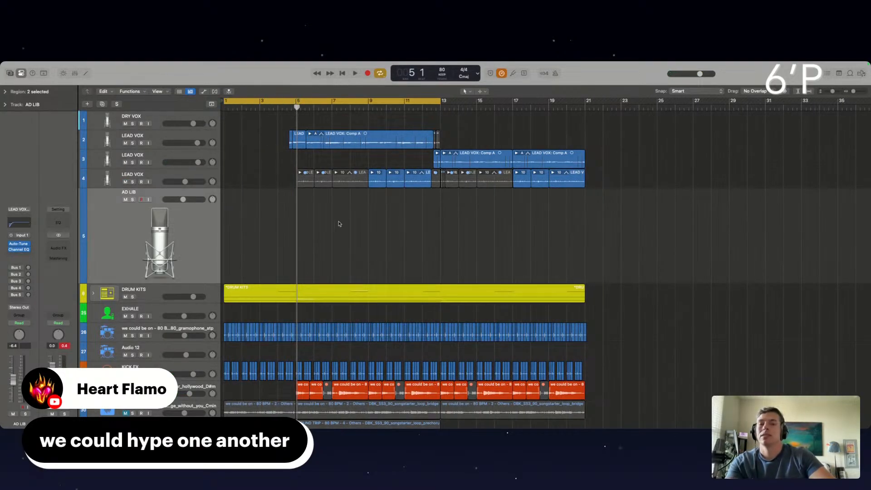
key("space")
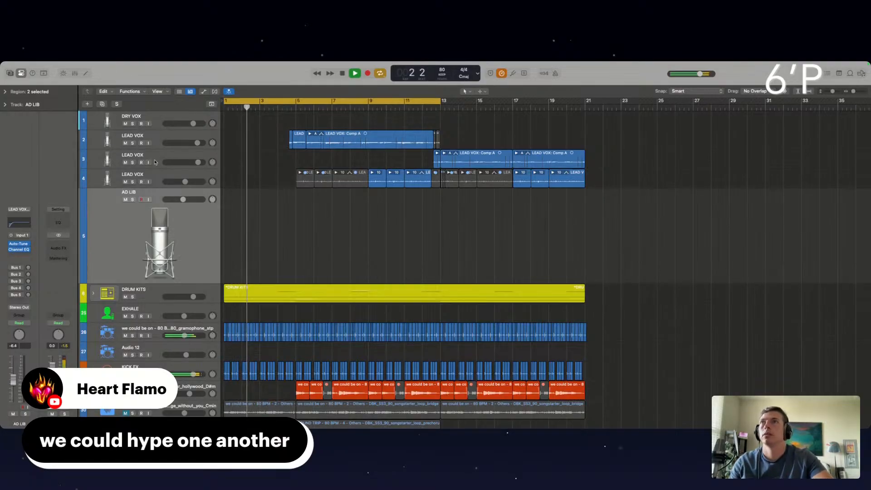
- Duplicate the first LEAD VOX track as an empty input-monitored track and start recording on it from bar 1
left_click(152, 138)
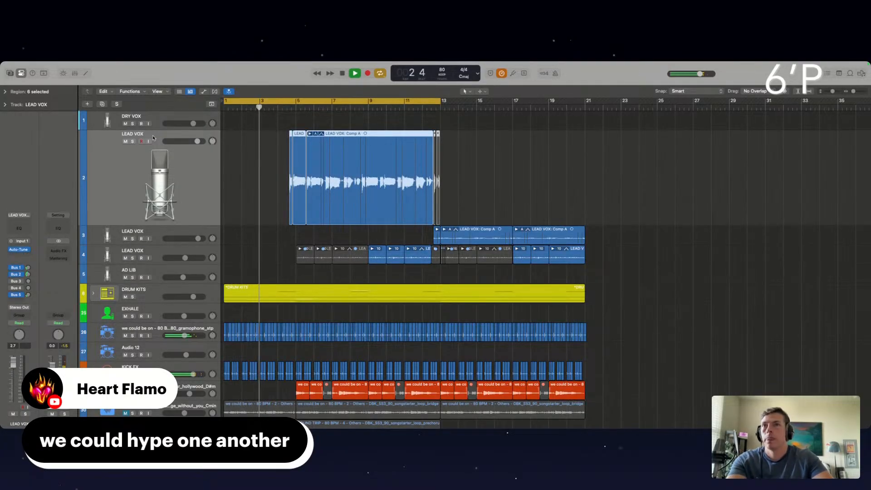
key("Down")
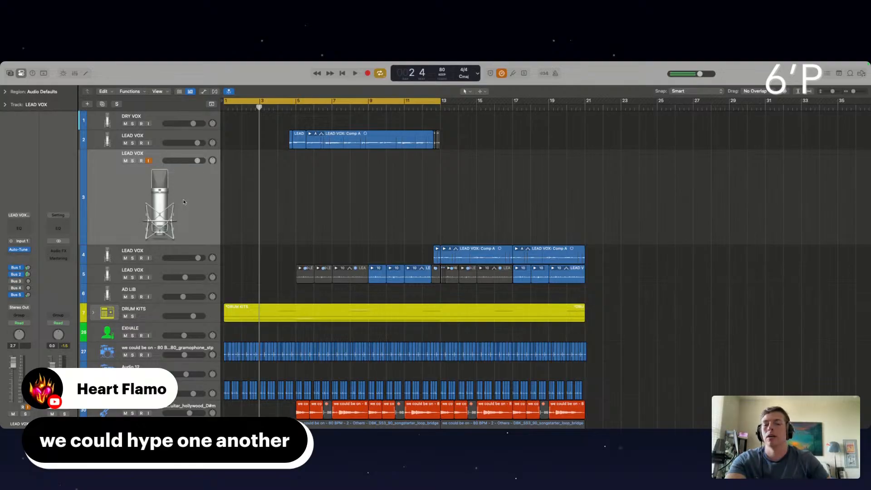
key("r")
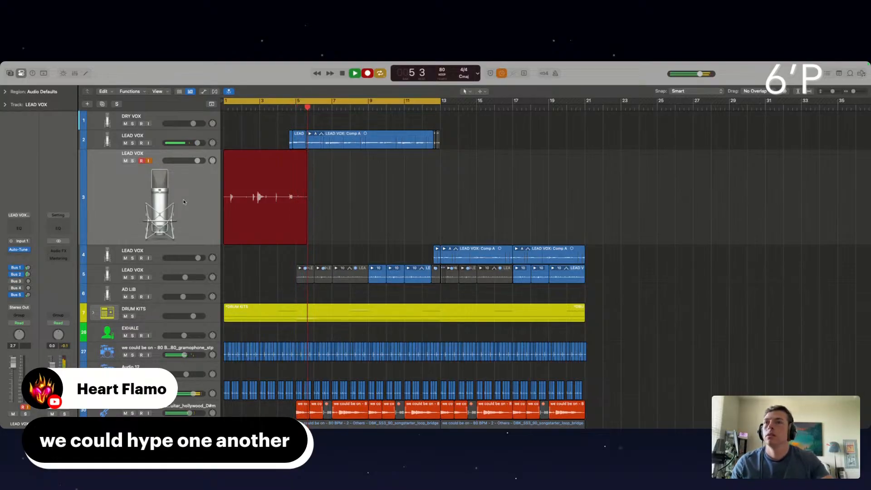
- Mute the ROUND TRIP region on track 34 and the three LEAD VOX regions on track 5 between bars 9 and 12
scroll(262, 405, "down", 10)
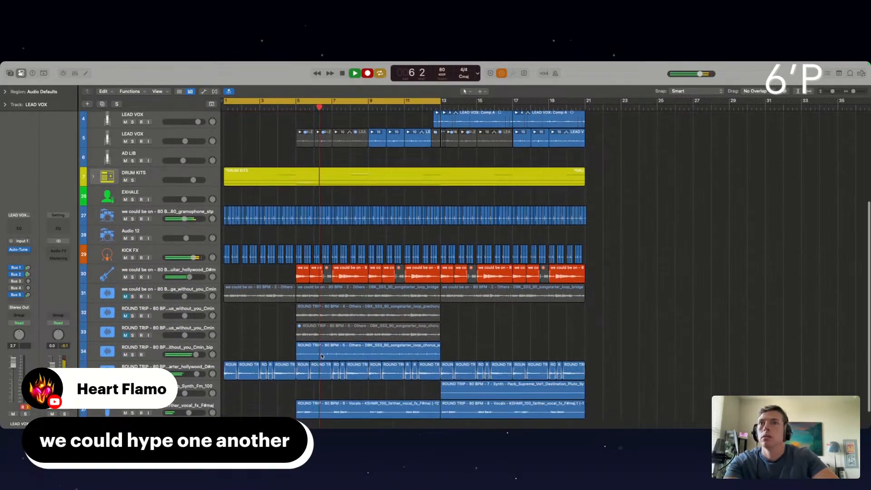
left_click(322, 356)
scroll(321, 354, "down", 2)
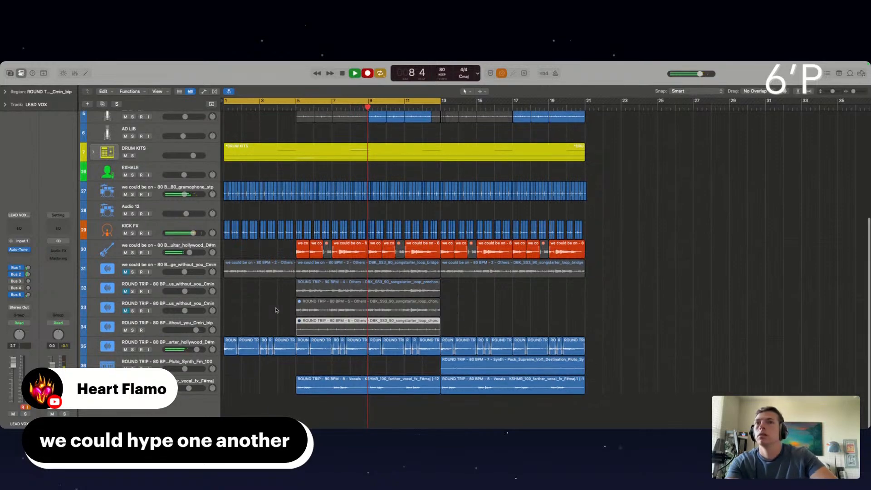
scroll(342, 183, "up", 5)
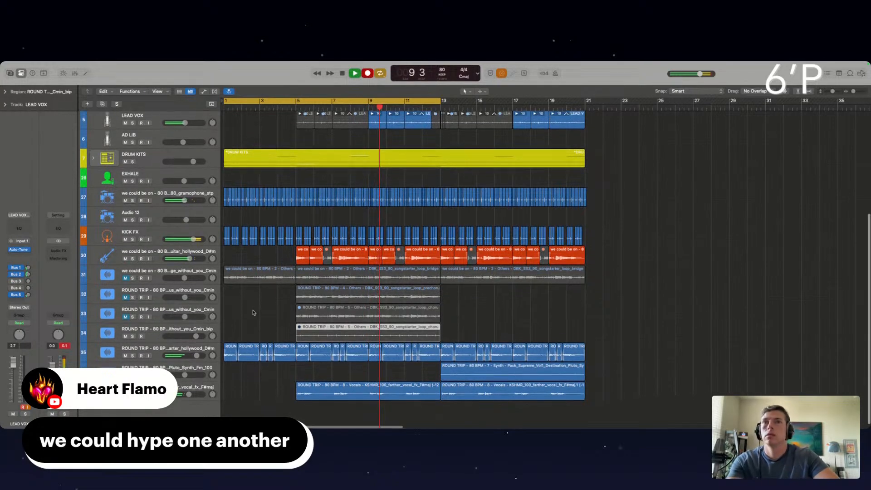
scroll(343, 183, "down", 5)
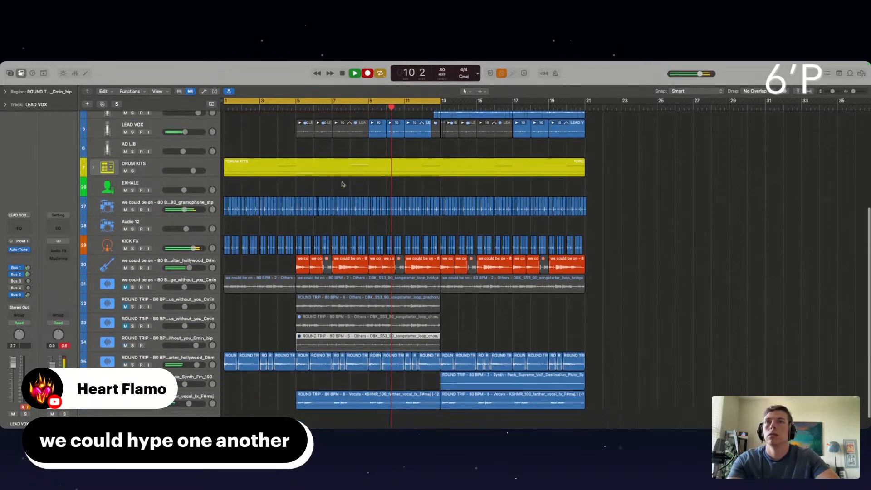
scroll(362, 192, "up", 2)
left_click_drag(376, 176, 411, 157)
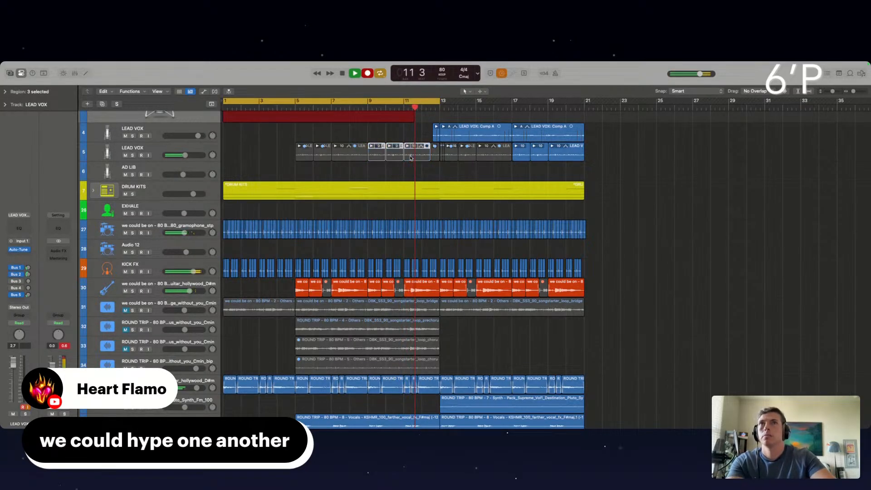
- Copy the farther_vocal_fx region on the lowest track so it starts at bar 1, and stop playback
scroll(336, 310, "down", 2)
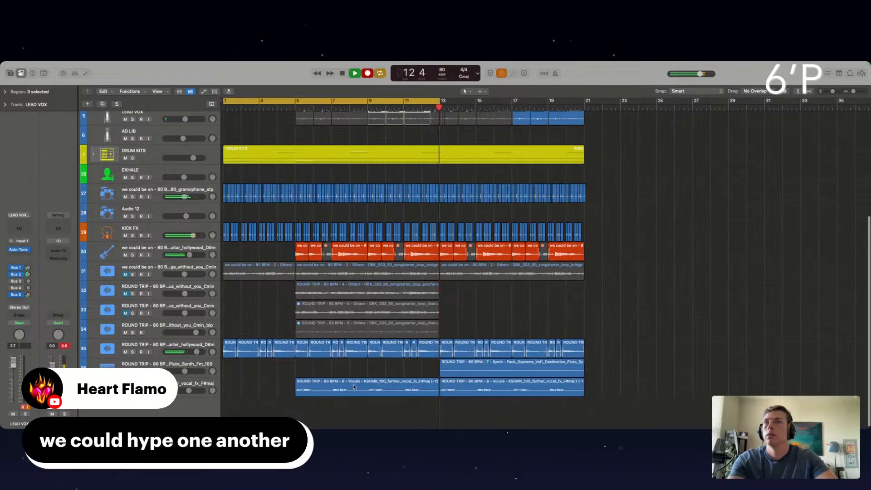
left_click_drag(355, 386, 278, 390)
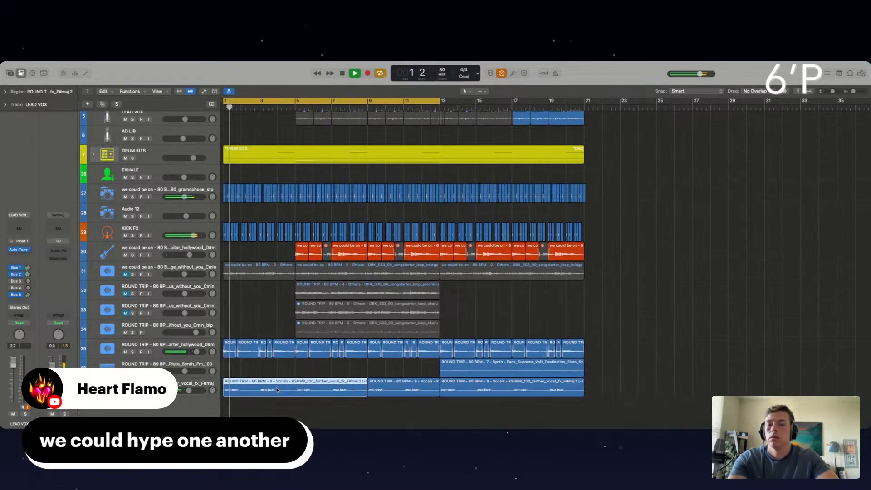
key("space")
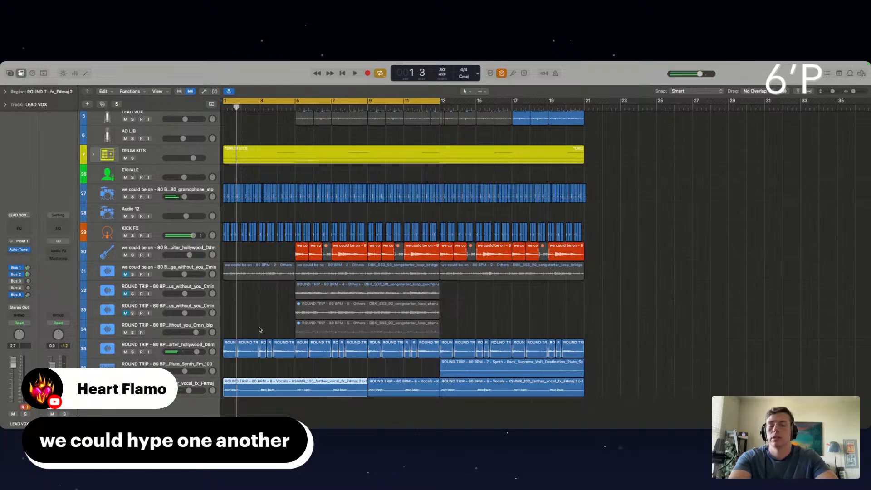
- Record a second take on the new LEAD VOX track, starting from bar 1
left_click(260, 330)
scroll(272, 317, "up", 1)
key("space")
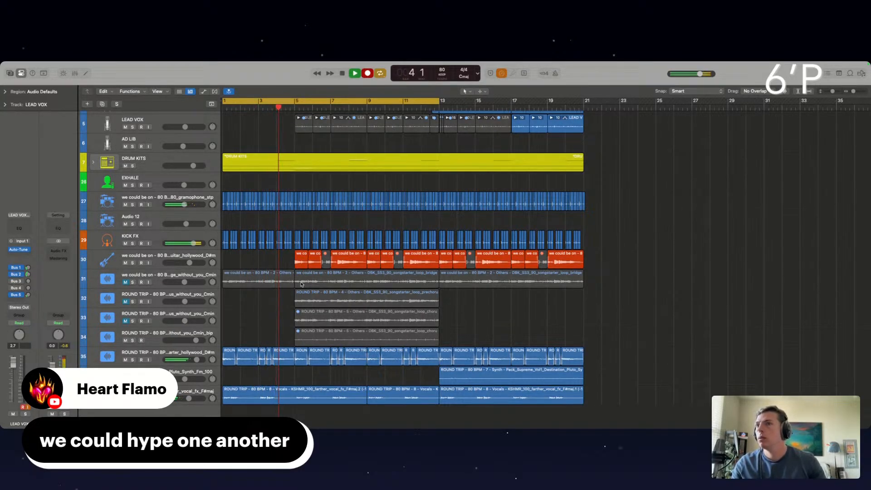
scroll(301, 284, "up", 5)
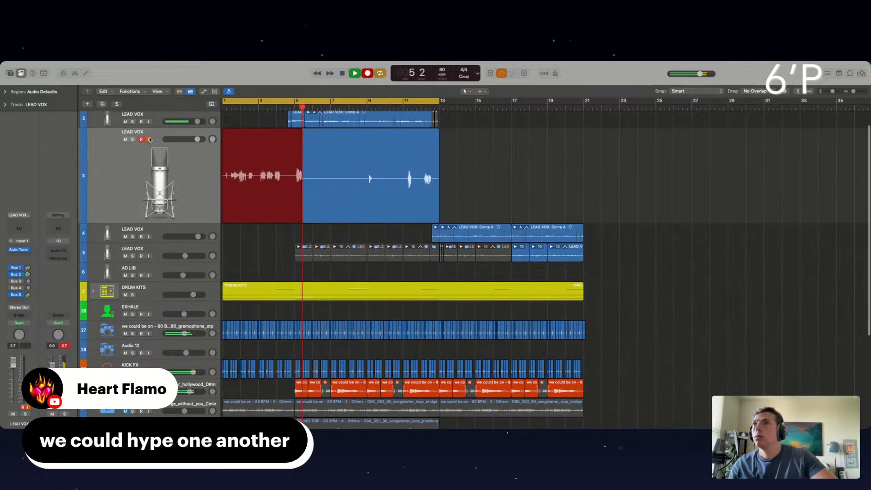
scroll(208, 196, "down", 2)
scroll(309, 248, "down", 3)
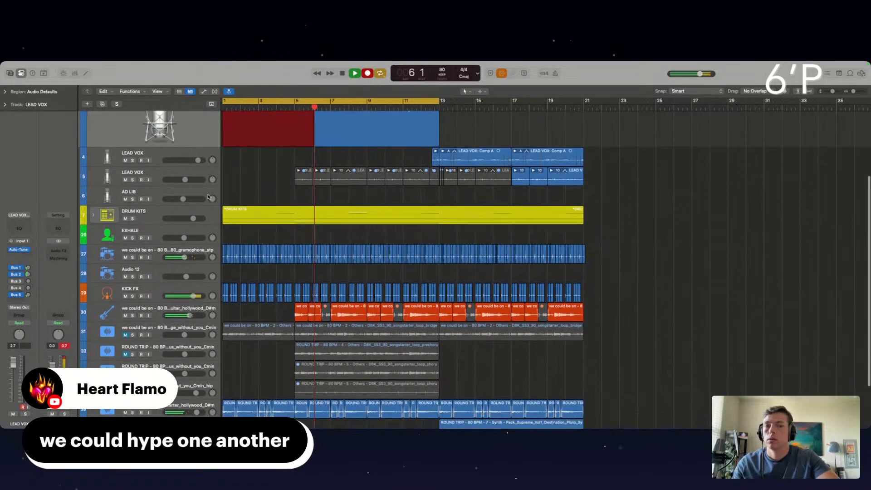
scroll(309, 249, "up", 2)
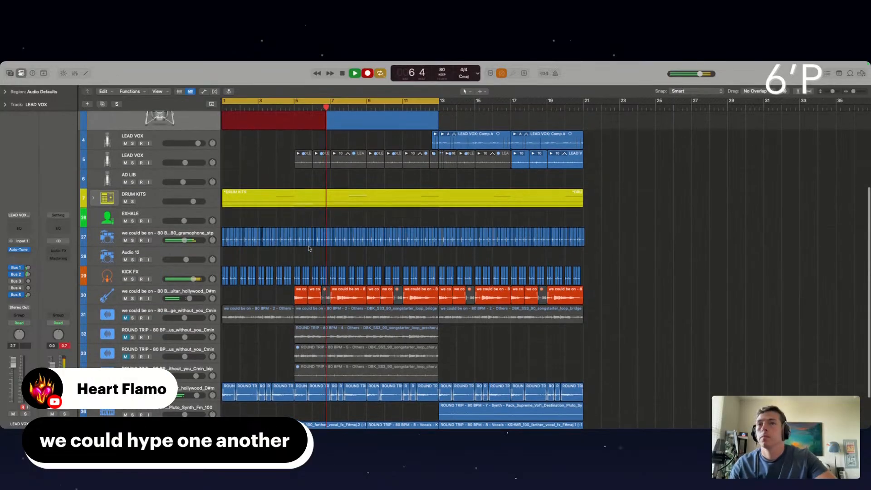
scroll(309, 248, "down", 1)
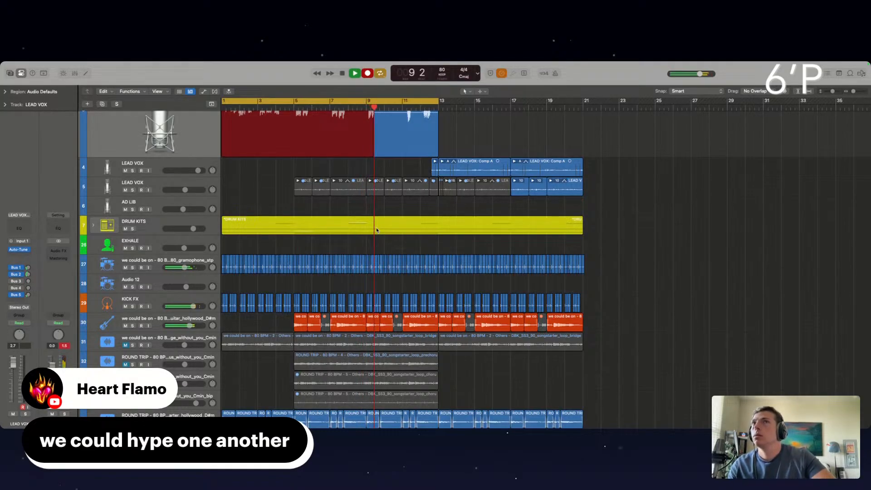
- Shorten the cycle range to end at bar 5 and record again from bar 1
key("space")
left_click_drag(436, 101, 294, 101)
key("space")
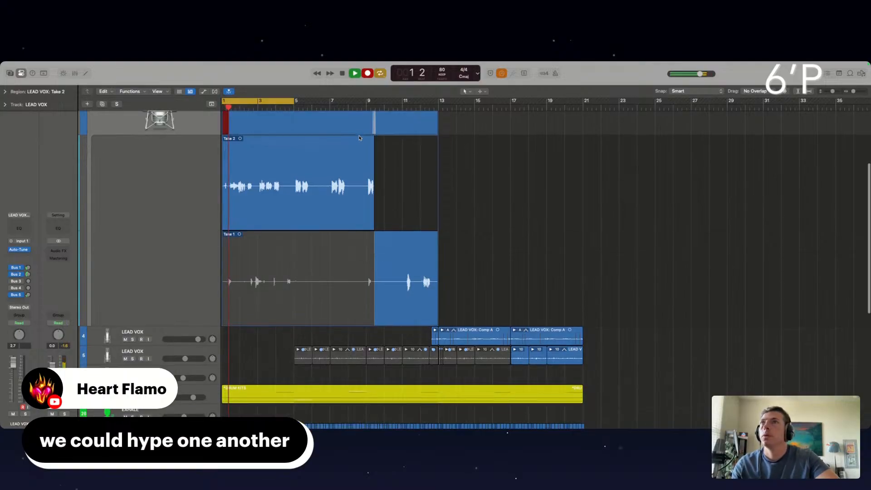
- Split the LEAD VOX take folder at bar 5, delete the part after it and restart recording from bar 1
scroll(326, 135, "up", 1)
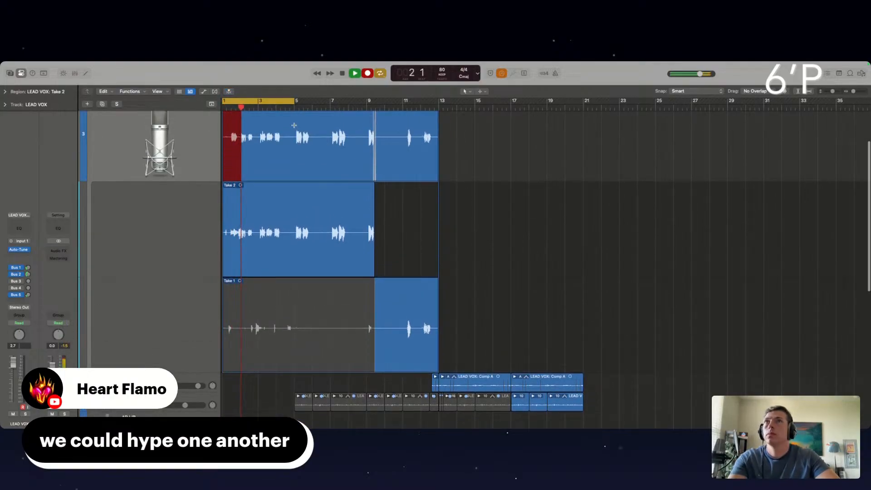
double_click(295, 129, "super")
scroll(295, 130, "up", 3)
left_click(429, 175)
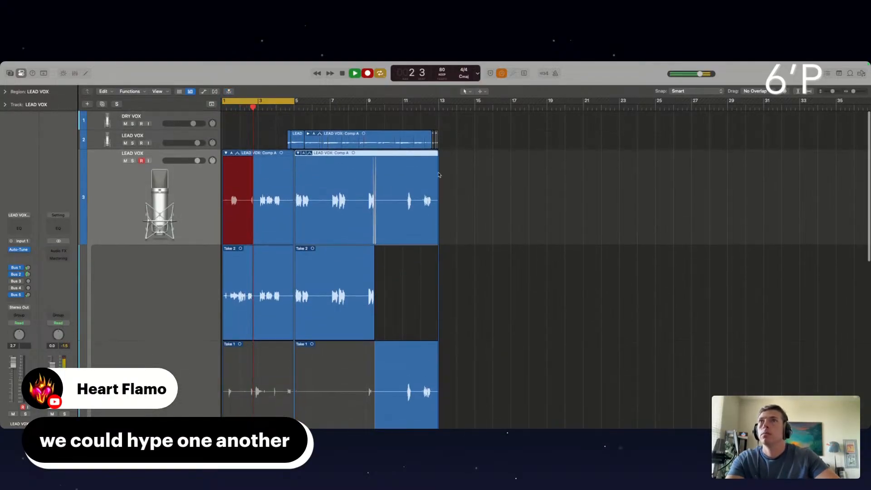
key("Delete")
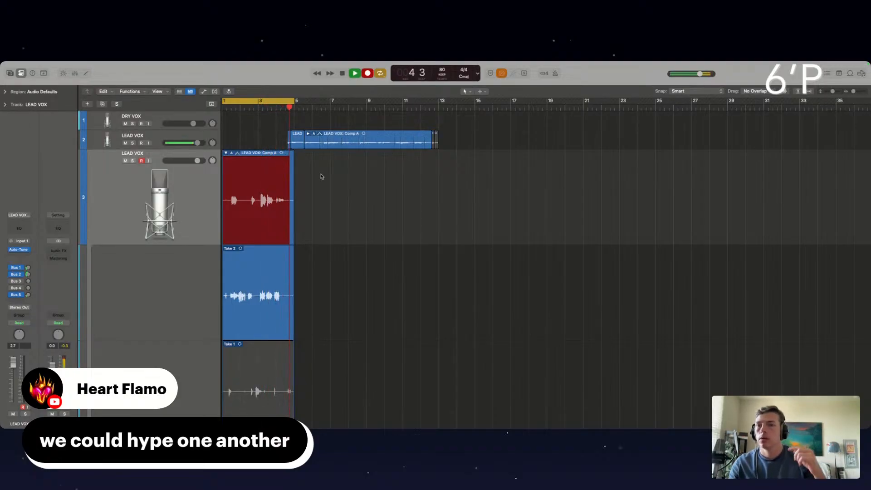
key("space")
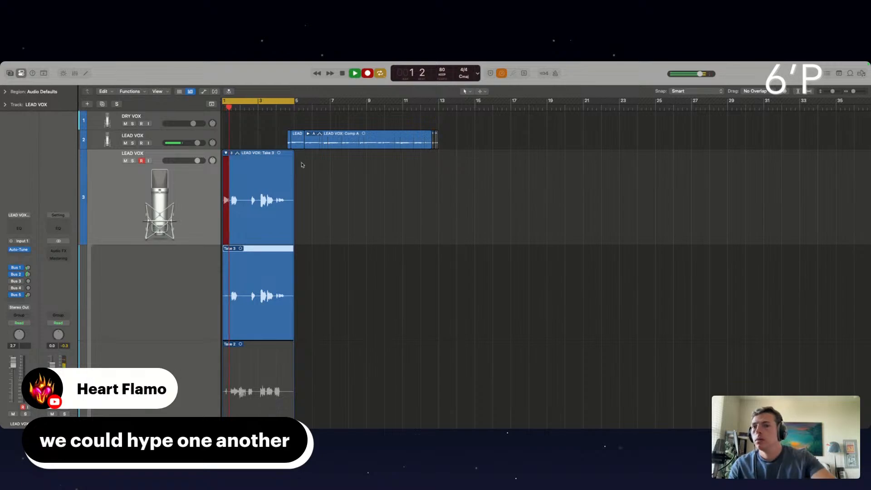
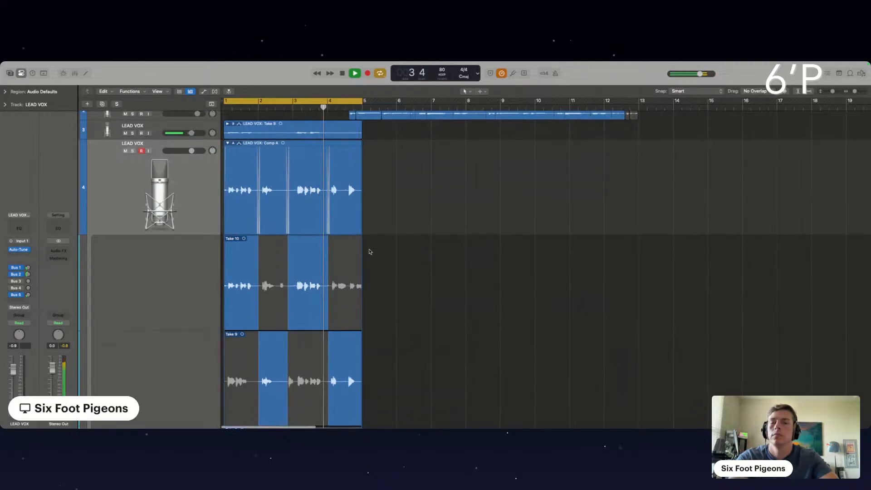
- Shift the comp boundary between Take 10 and Take 9 slightly later, just past the start of bar 4
key("super+Right")
key("super+Right")
key("super+Right")
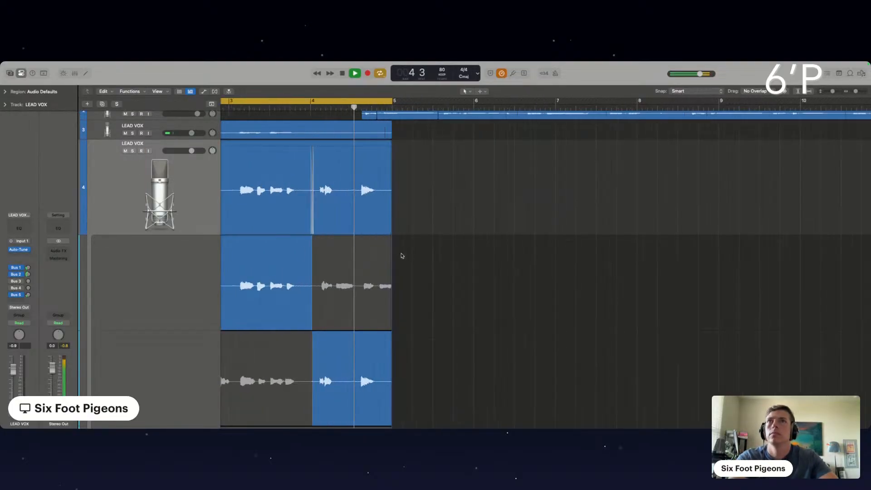
scroll(281, 253, "left", 5)
scroll(399, 283, "up", 1)
scroll(400, 283, "down", 5)
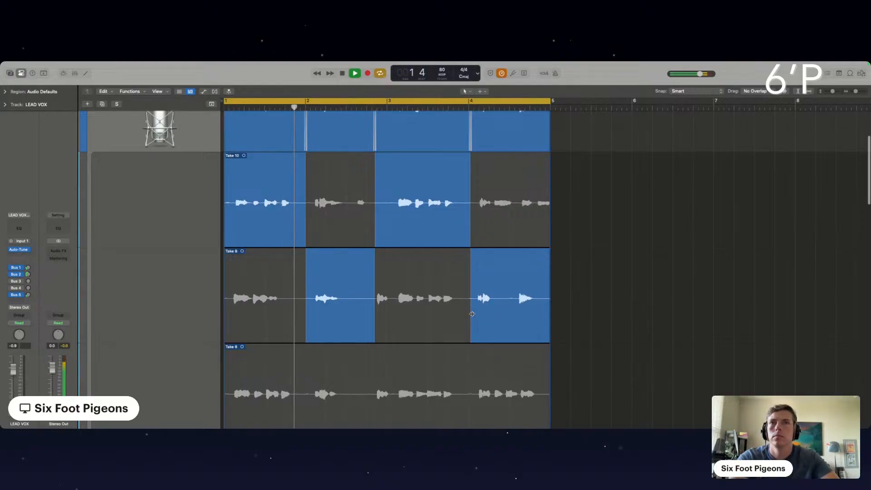
left_click_drag(470, 303, 473, 303)
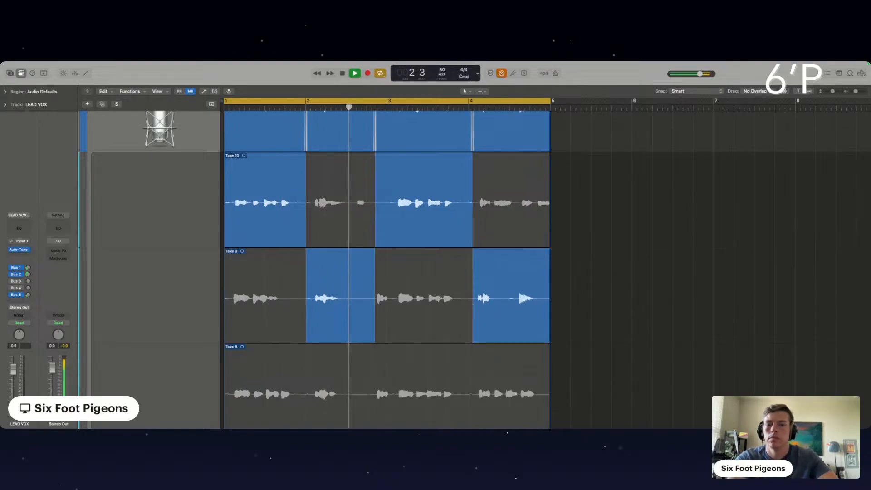
- Try Take 8 for the comp section in bar 2 and switch that section back to Take 9
scroll(344, 306, "down", 2)
left_click(340, 331)
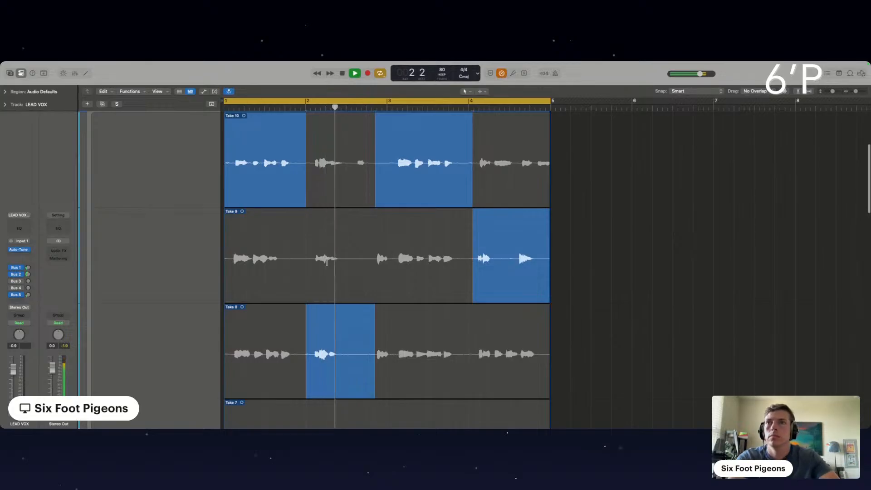
left_click(326, 261)
- Add the short Take 10 phrase in the second half of bar 2 to the comp
scroll(433, 329, "down", 2)
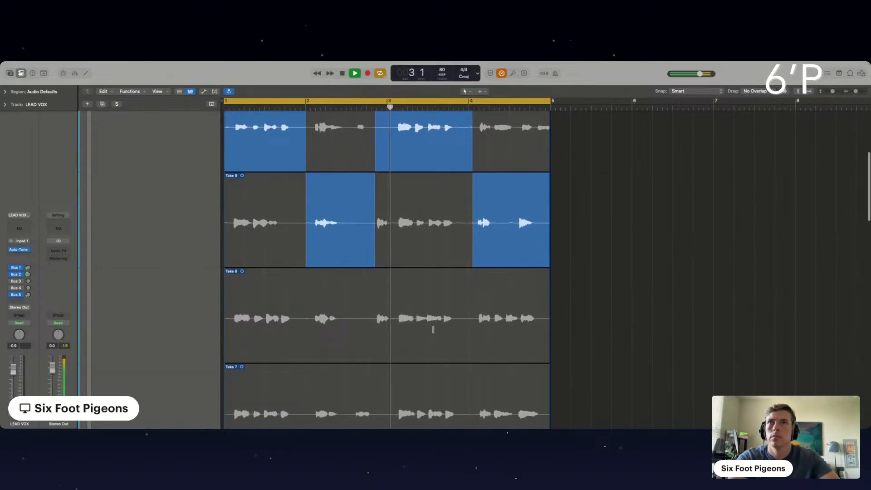
scroll(433, 330, "down", 1)
left_click_drag(354, 130, 375, 132)
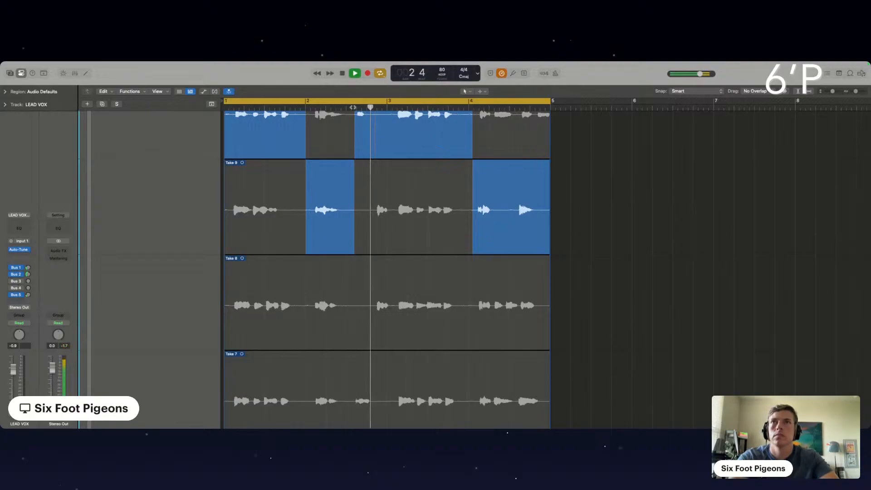
- Use Take 9 for the short comp section from late bar 2 to just past the start of bar 3
scroll(377, 258, "down", 1)
scroll(378, 250, "up", 5)
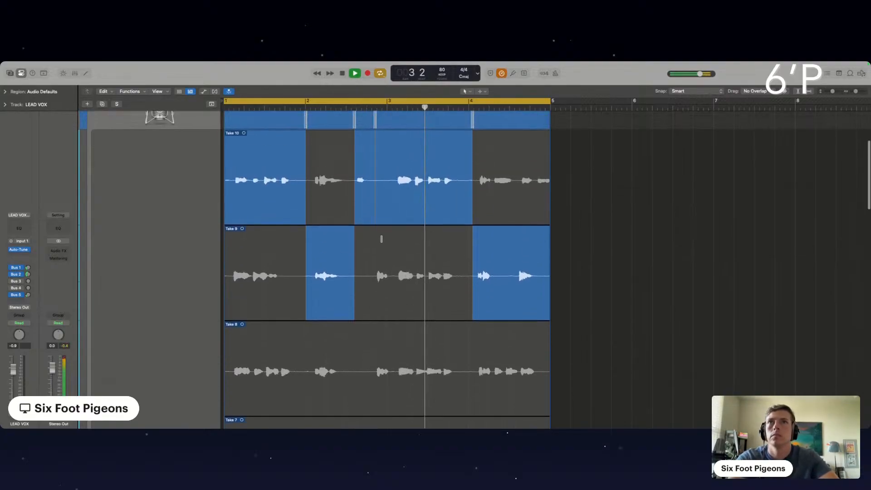
left_click(381, 239)
left_click(391, 142)
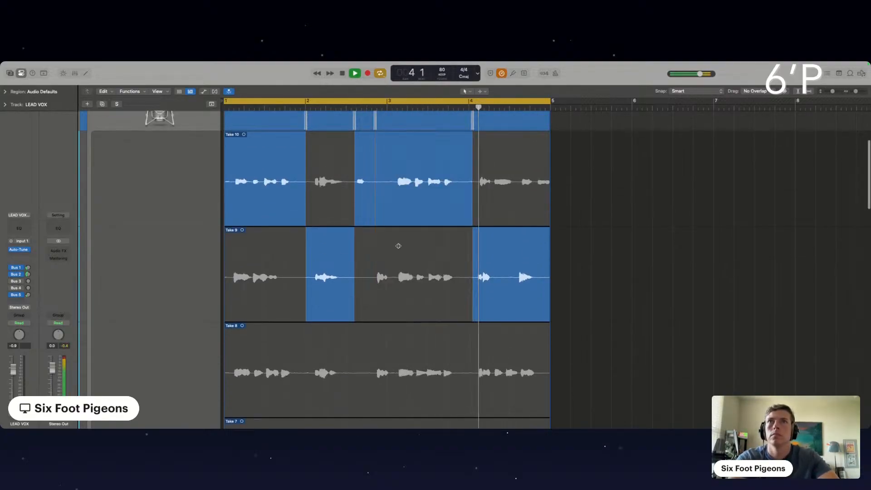
left_click_drag(392, 281, 375, 282)
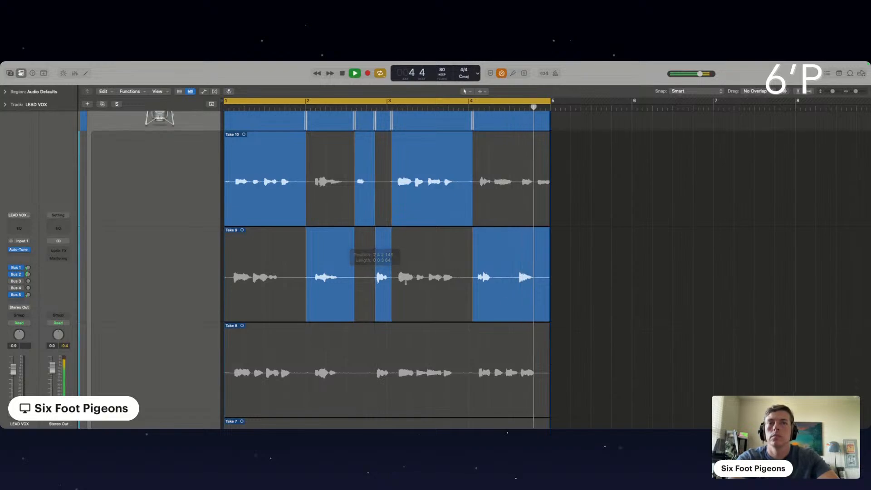
- Switch the bar 4 comp section and the short section leading into bar 3 to Take 8
scroll(504, 302, "down", 2)
left_click(504, 326)
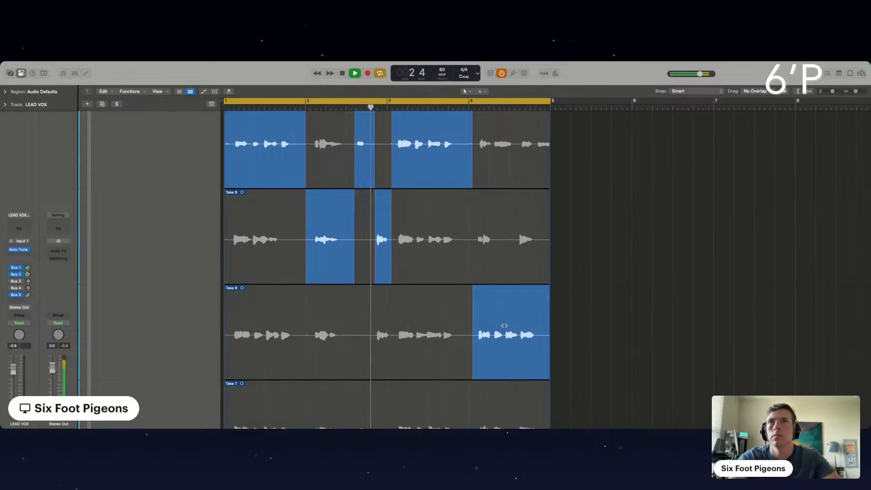
left_click(382, 333)
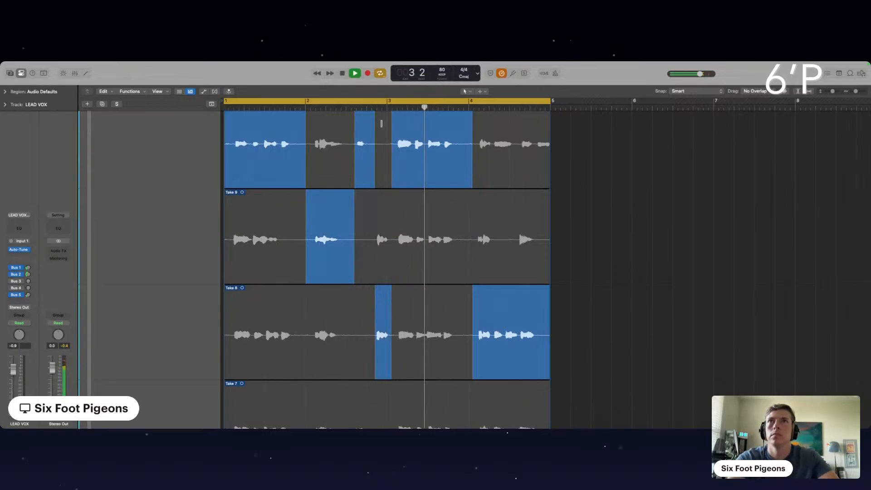
- Replay from late bar 2 and switch the short comp section leading into bar 3 to Take 7
left_click(368, 108)
scroll(408, 259, "down", 3)
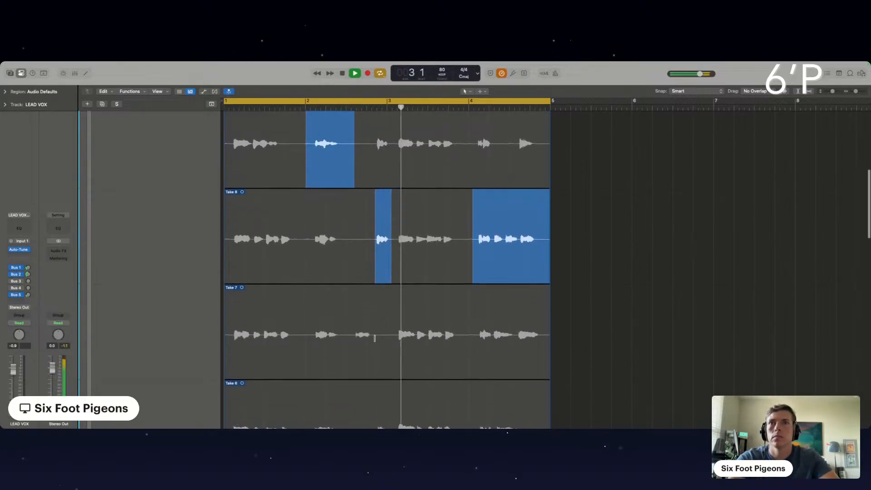
left_click(383, 334)
scroll(431, 269, "down", 2)
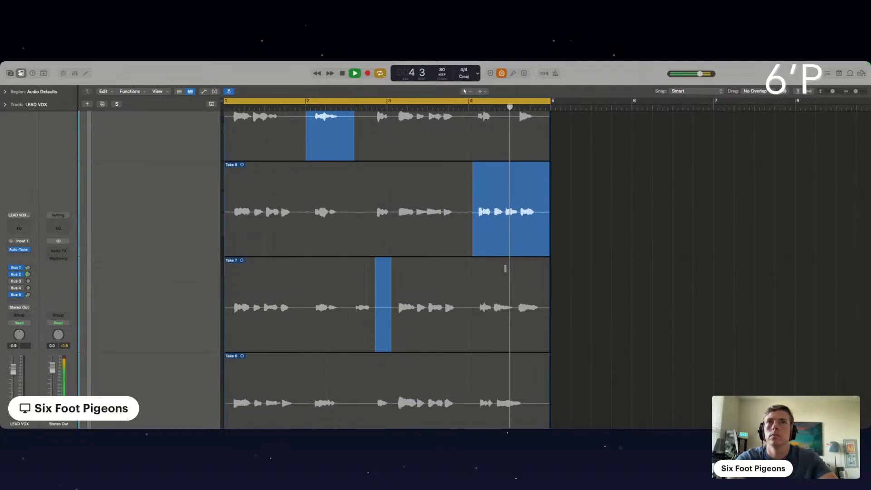
- Use Take 7 for the comp from beat 2 of bar 4 to bar 5 and audition the comp against the other takes
left_click_drag(493, 272, 551, 285)
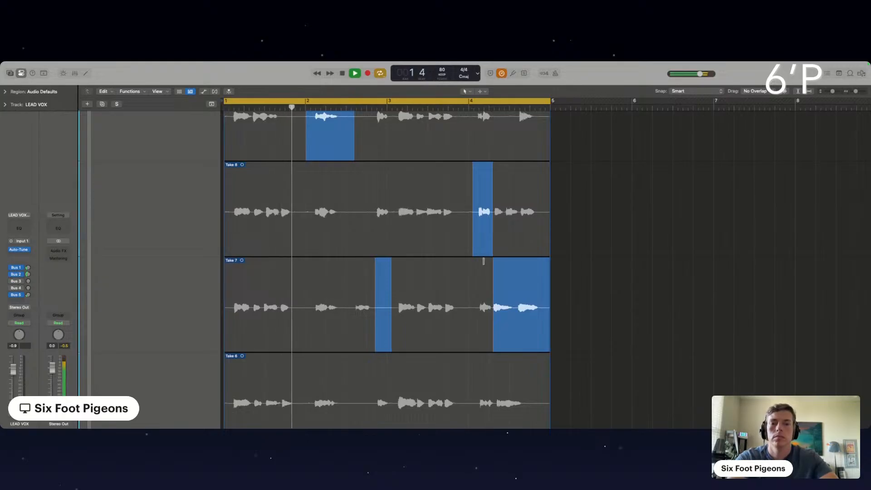
scroll(483, 260, "up", 2)
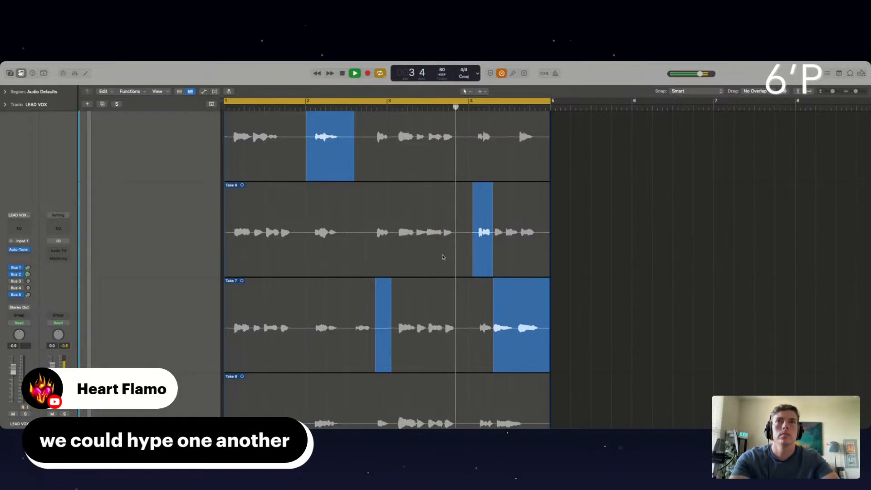
scroll(443, 254, "up", 2)
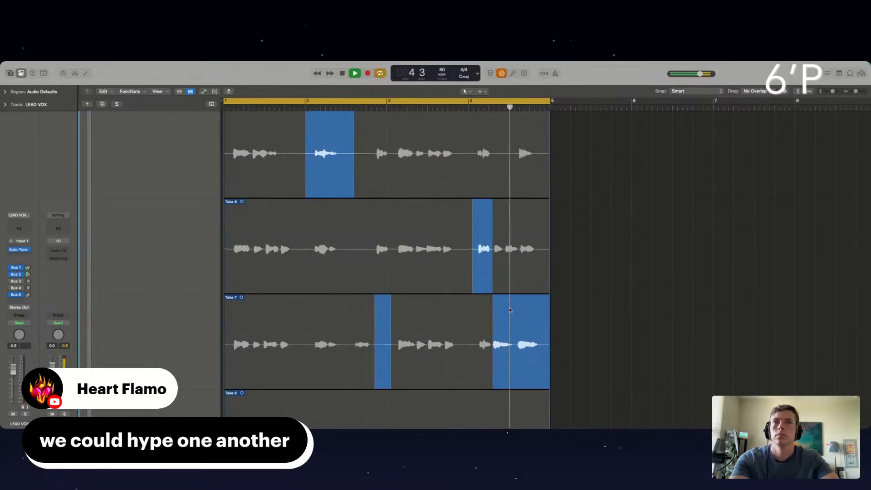
scroll(496, 305, "down", 15)
scroll(495, 305, "up", 20)
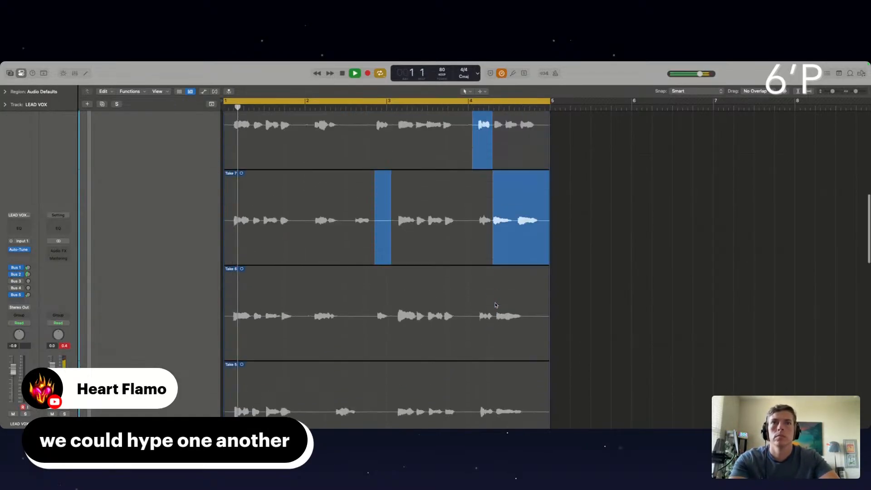
scroll(495, 299, "up", 3)
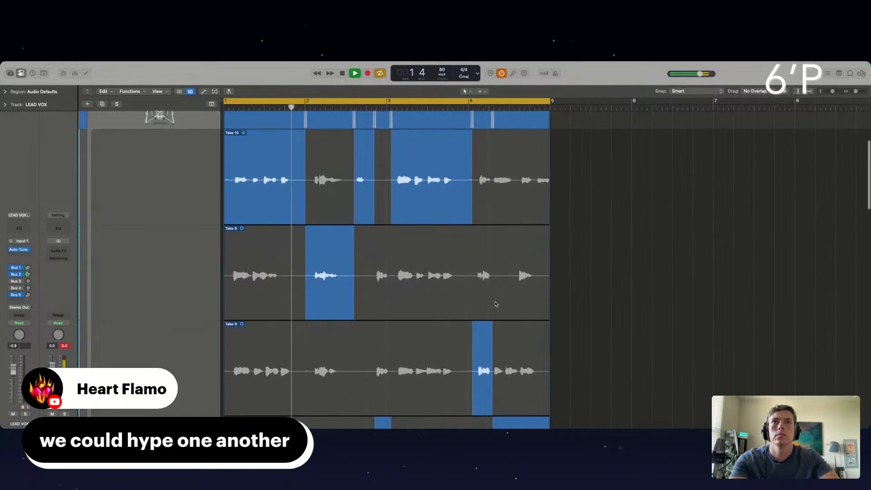
scroll(496, 278, "down", 5)
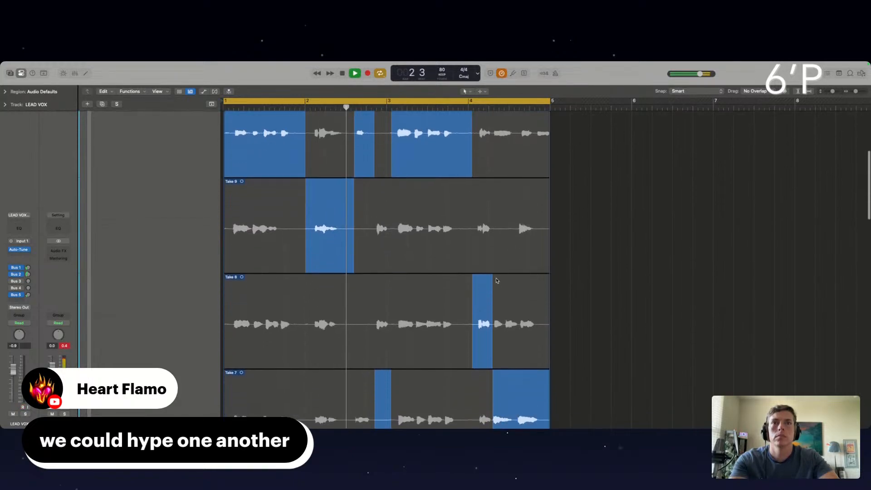
- Use Take 9 for the short section in the middle of bar 4, undoing its extension to bar 5
left_click_drag(515, 213, 493, 215)
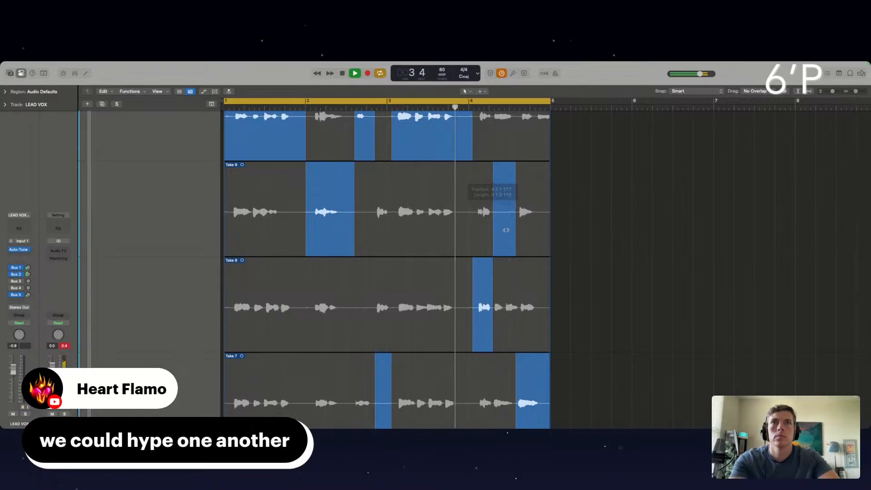
left_click(519, 230)
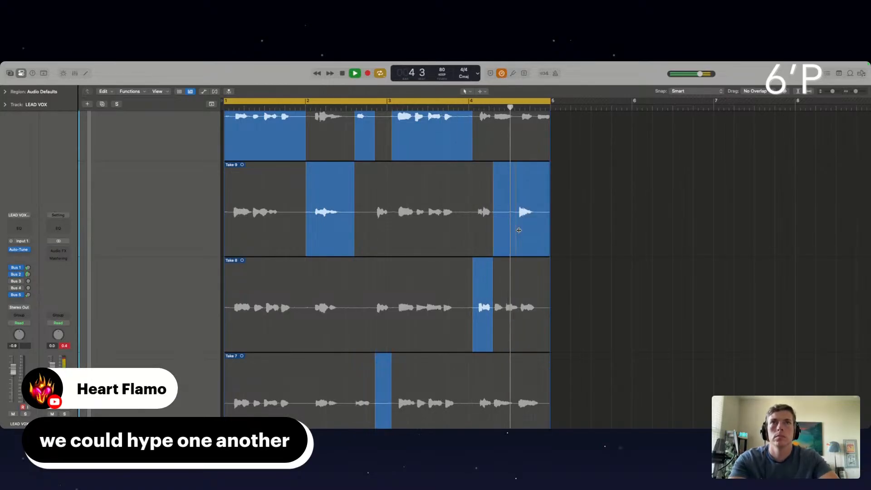
key("super+z")
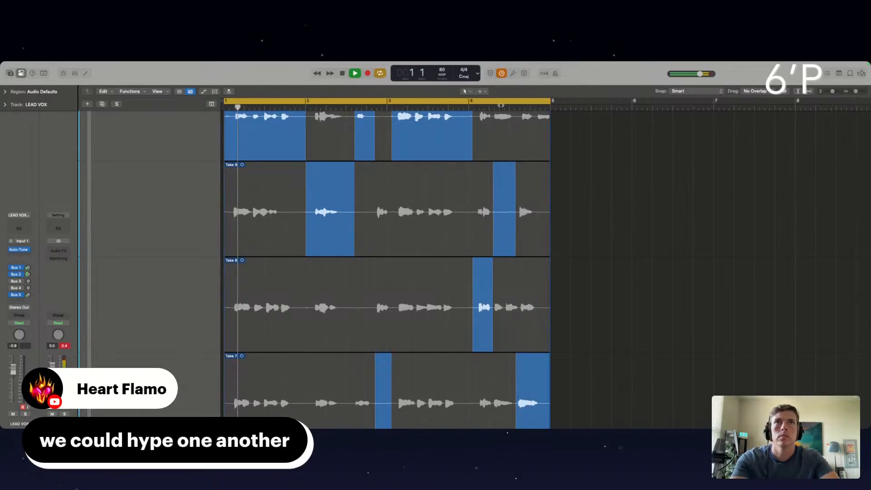
- Switch the comp section at the end of bar 4 to Take 8 and move its start slightly later
left_click(499, 107)
scroll(543, 275, "down", 2)
scroll(542, 275, "down", 1)
left_click(533, 254)
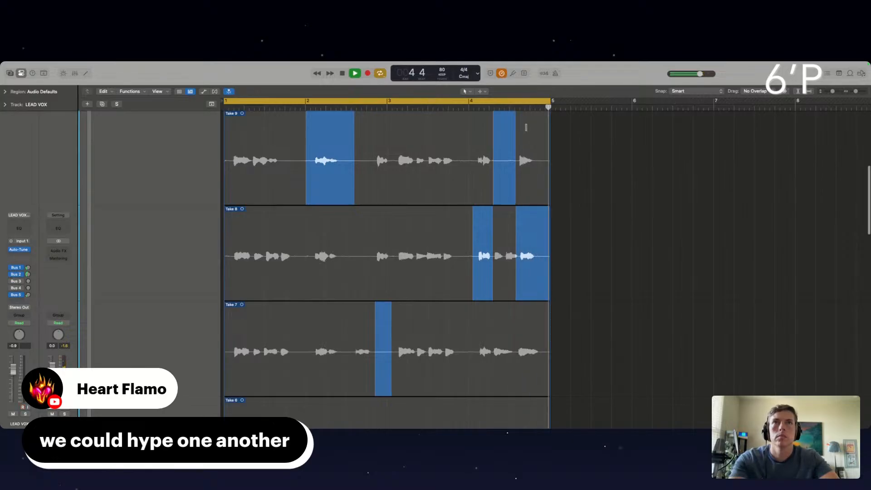
left_click_drag(516, 150, 518, 150)
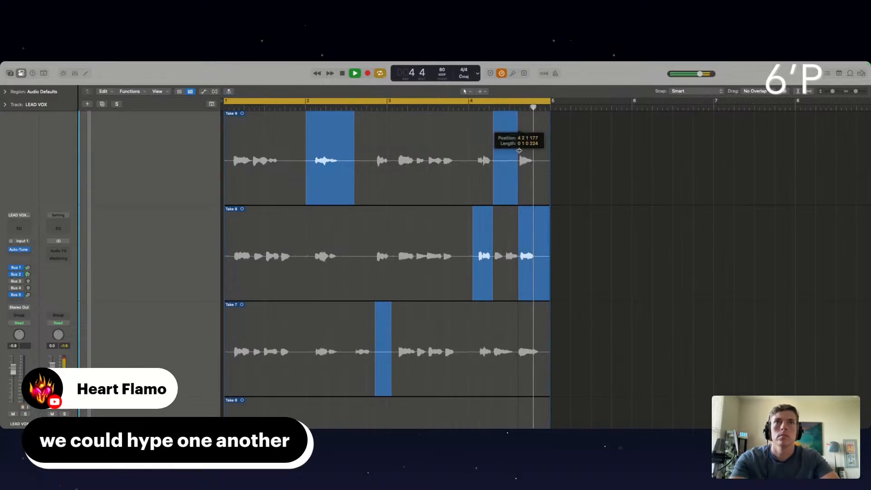
- Switch the comp section at the end of bar 4 to Take 10 and replay from the middle of bar 4
scroll(532, 151, "up", 3)
left_click(532, 150)
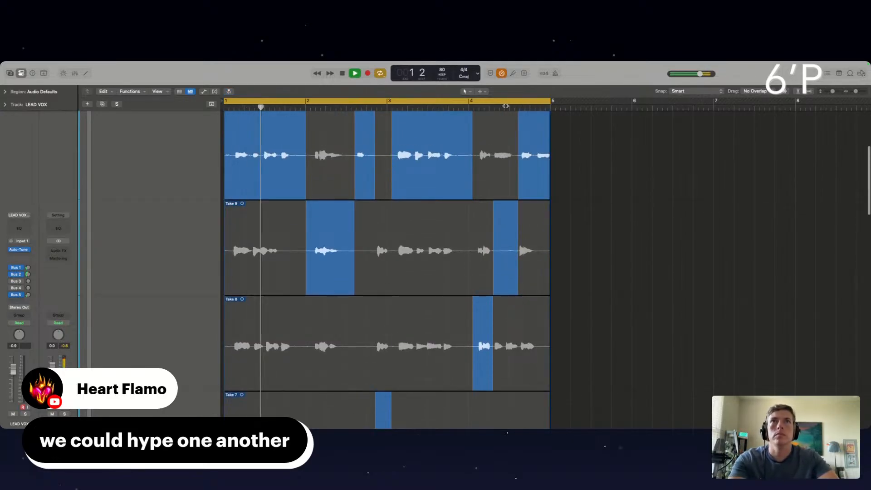
left_click(505, 106)
scroll(527, 223, "down", 1)
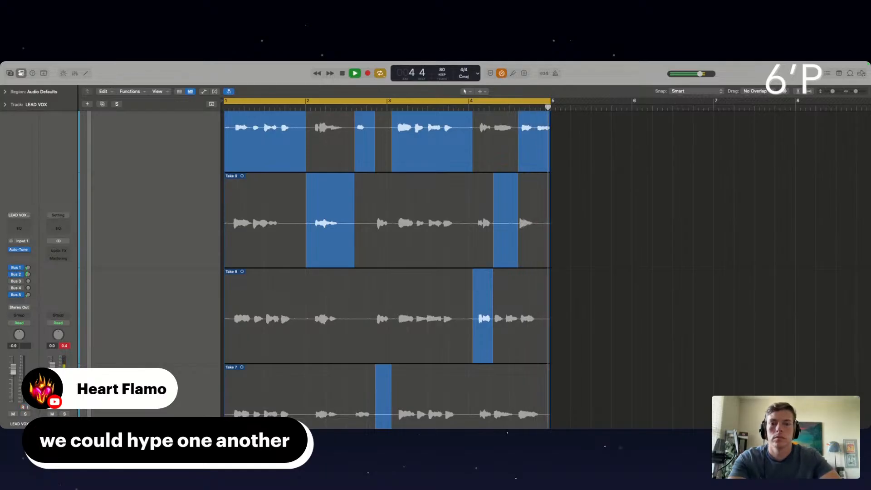
scroll(530, 247, "down", 10)
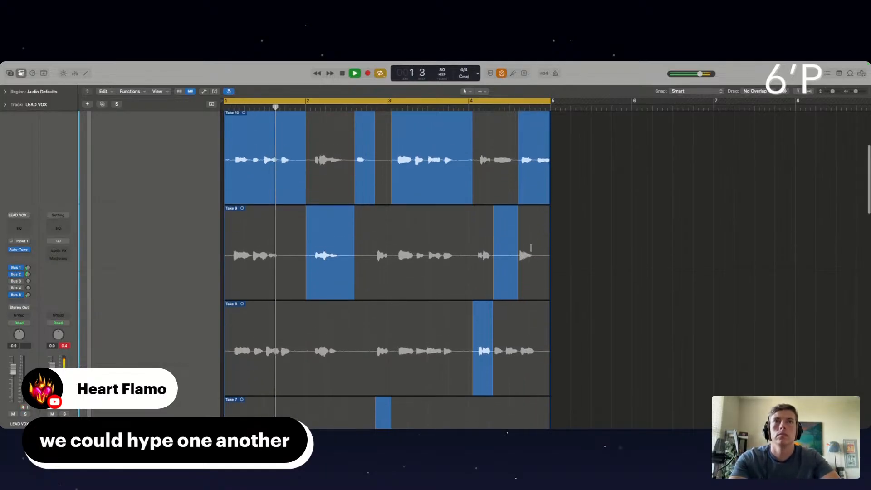
scroll(484, 238, "up", 15)
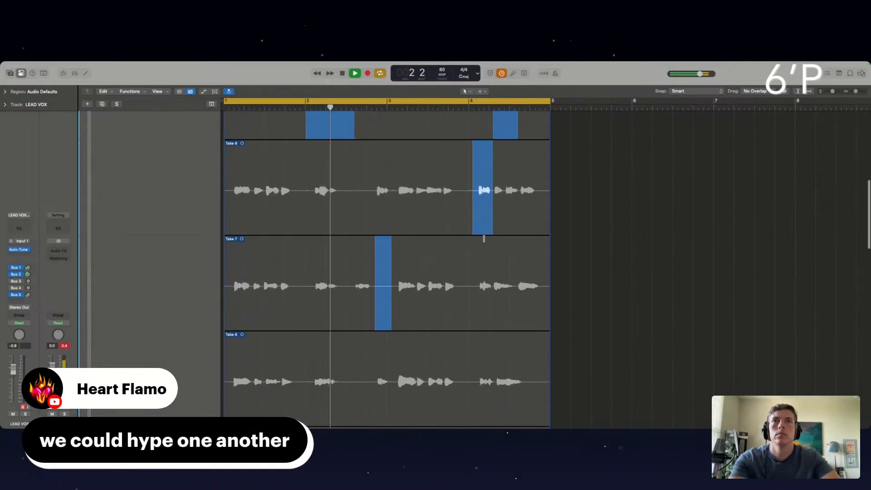
- Collapse the comped take folder and pan LEAD VOX tracks 3 and 4 to opposite sides, with track 3 at +24
left_click(226, 172)
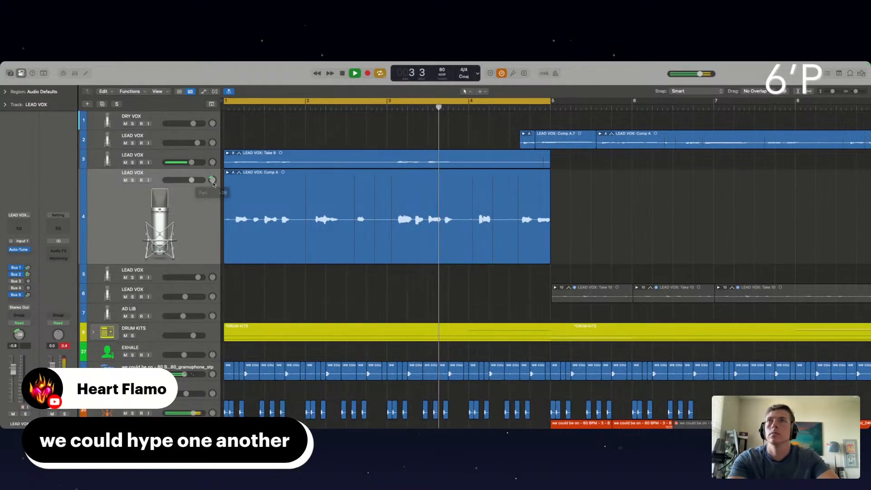
mouse_move(213, 162)
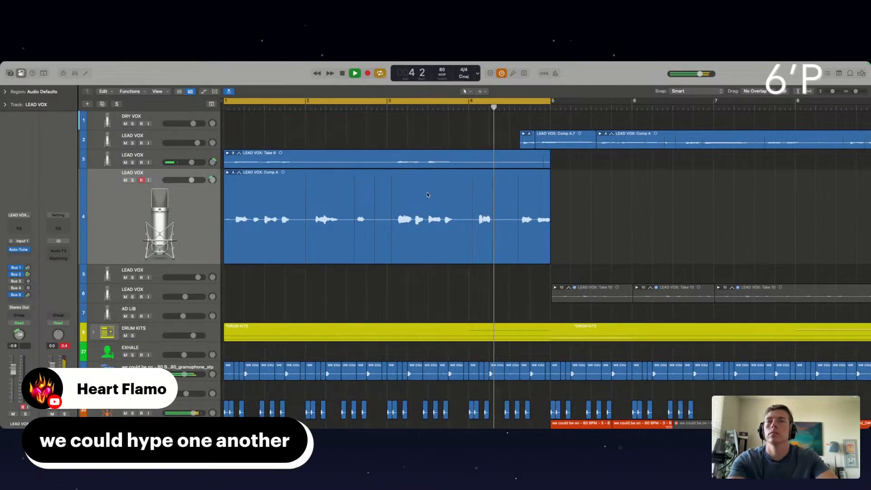
- Turn off the cycle range and play the stacked vocals through into bar 6
key("super+Left")
key("super+Left")
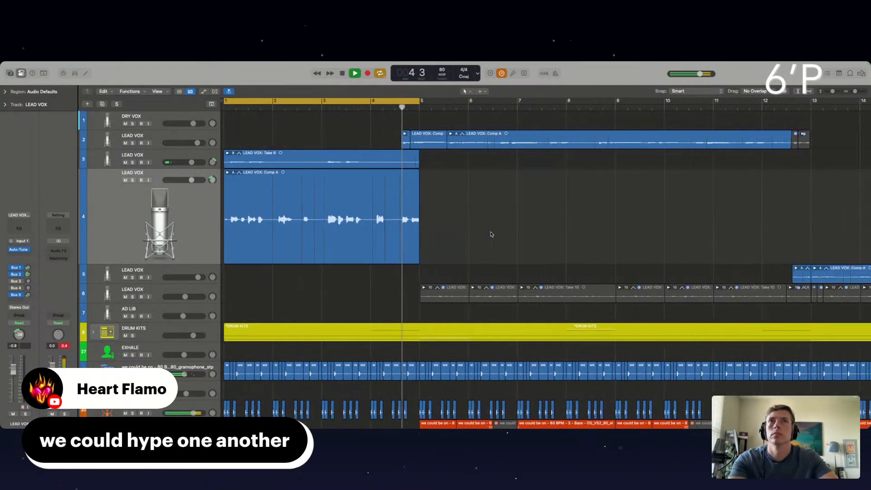
left_click(414, 102)
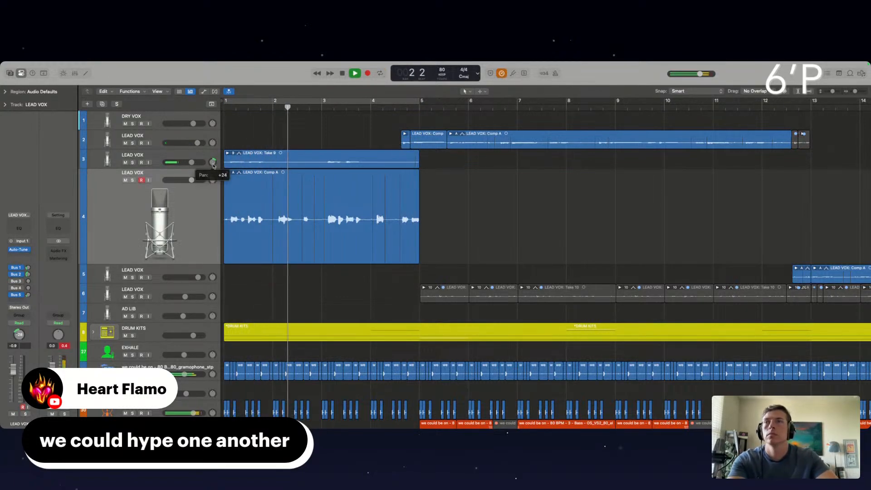
scroll(371, 179, "right", 3)
scroll(371, 179, "up", 1)
scroll(371, 180, "left", 3)
scroll(371, 179, "down", 1)
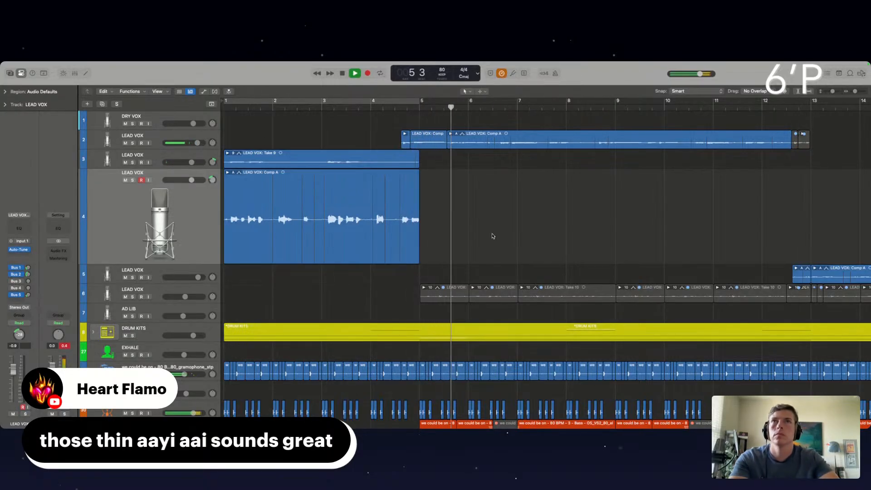
scroll(493, 236, "down", 2)
scroll(493, 236, "up", 2)
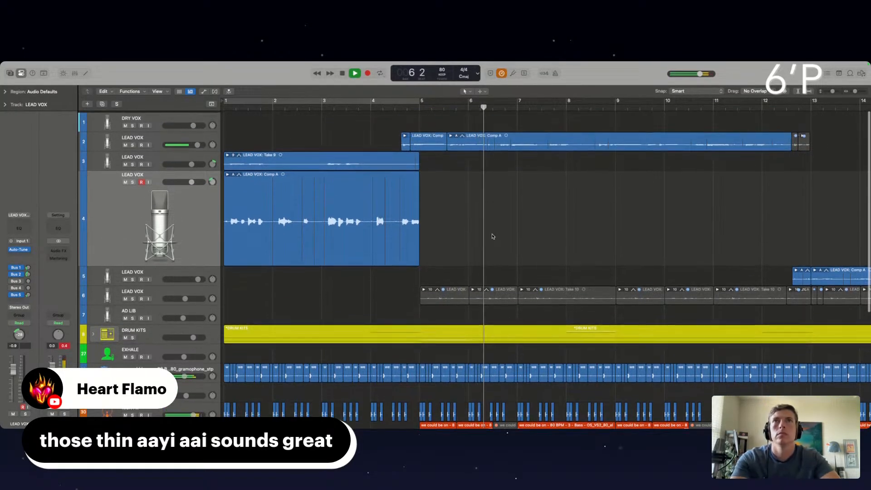
- Duplicate LEAD VOX track 4 as a new empty track and enable input monitoring on it
left_click(164, 140)
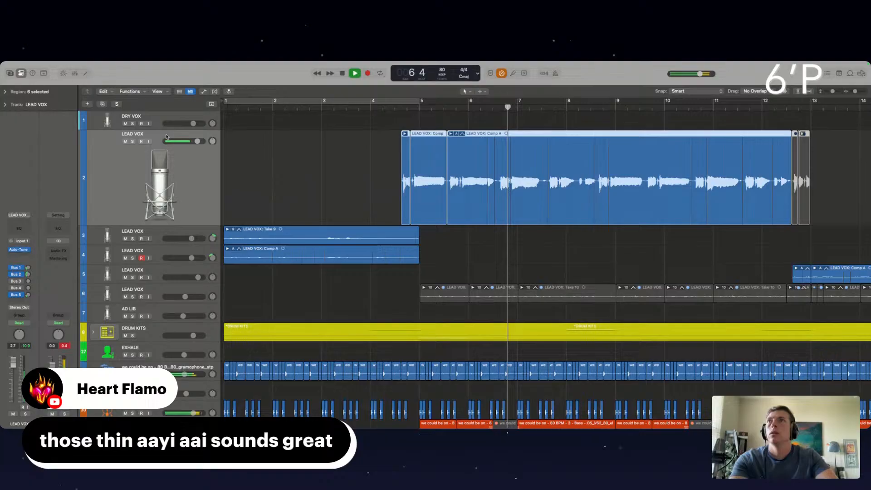
left_click(166, 251)
key("super+d")
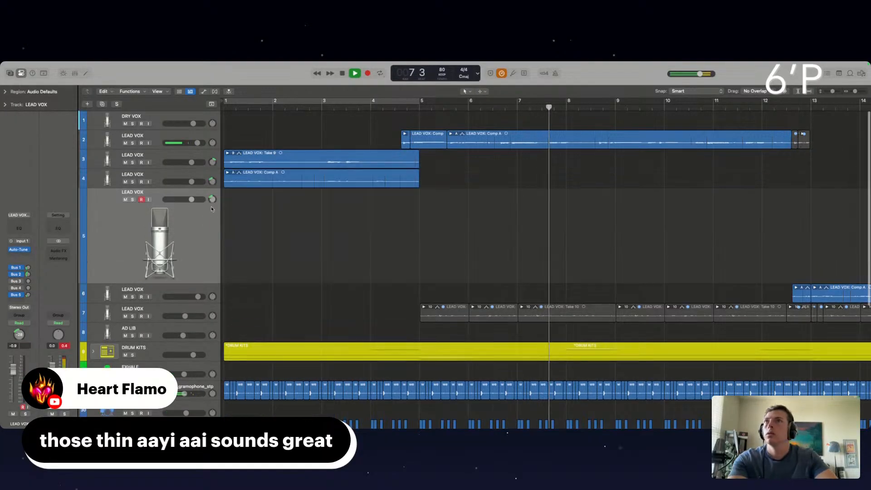
left_click(148, 199)
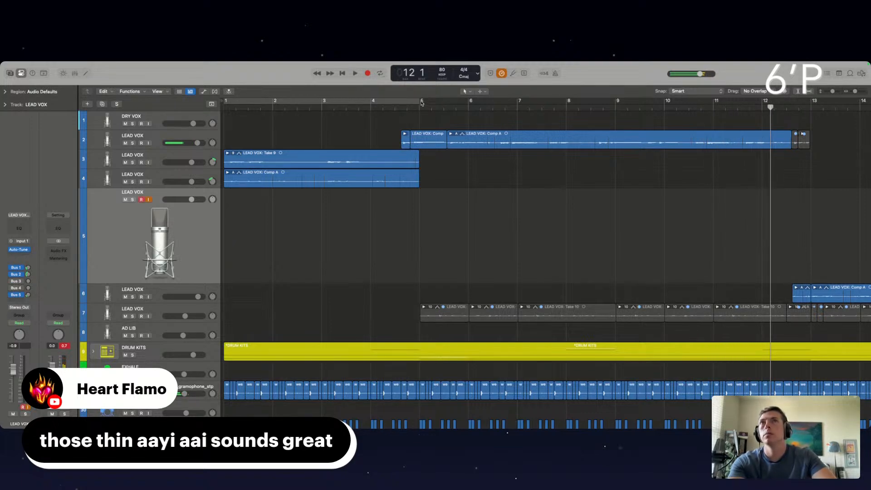
- Set an eight-bar cycle range from beat 3 of bar 4 and loop-record lead vocals on the new track
left_click_drag(421, 103, 811, 102)
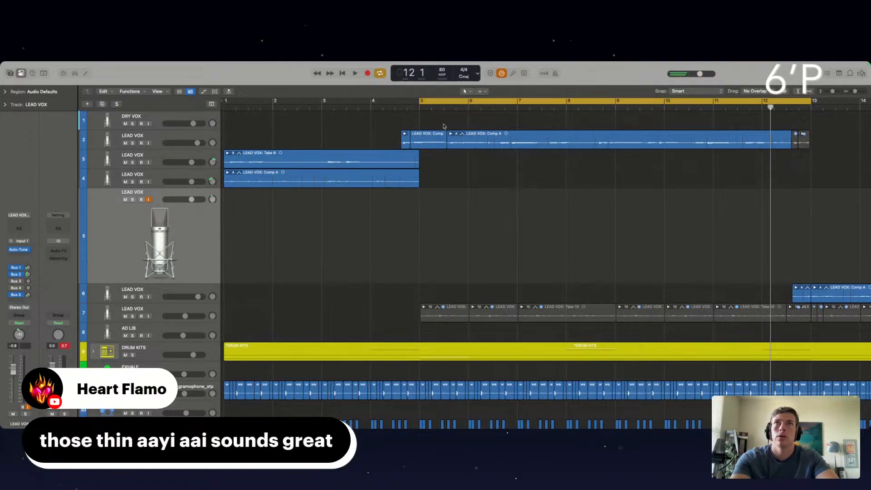
left_click_drag(444, 101, 421, 101)
key("r")
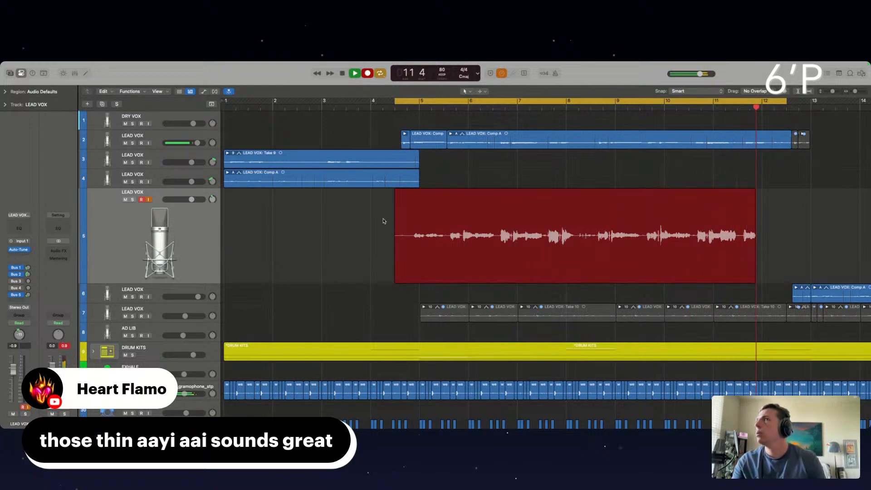
key("space")
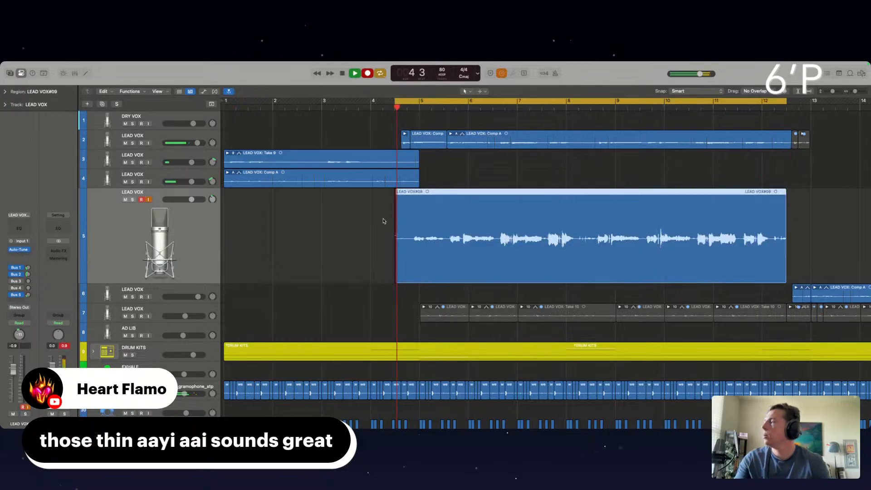
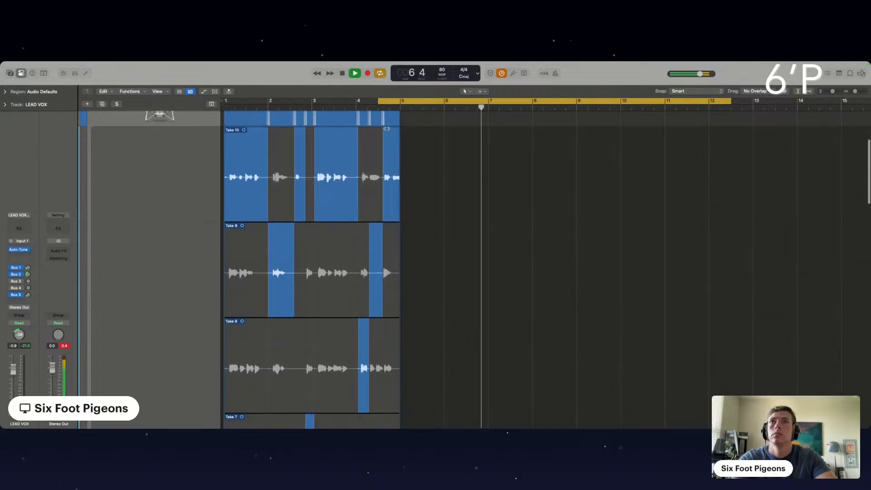
- Use Take 9 for the last short stretch of bar 4 in the track 4 comp and move its start slightly earlier
left_click(349, 106)
scroll(385, 210, "up", 5)
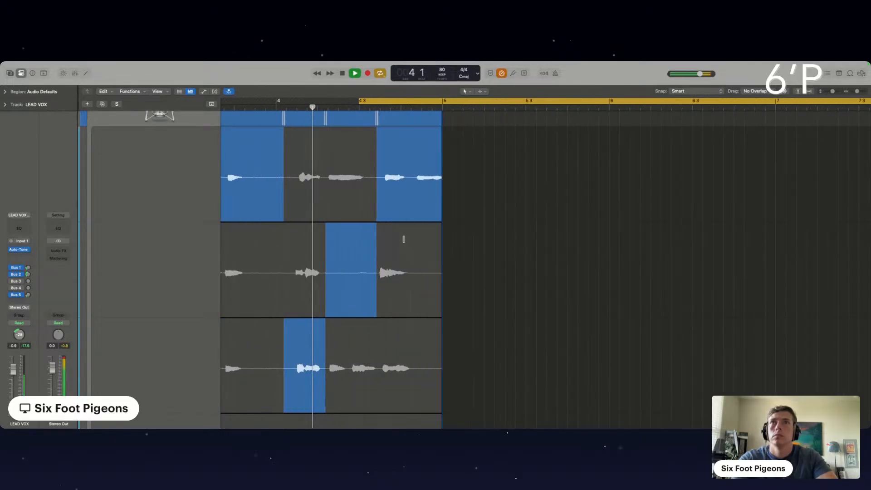
left_click_drag(418, 271, 484, 271)
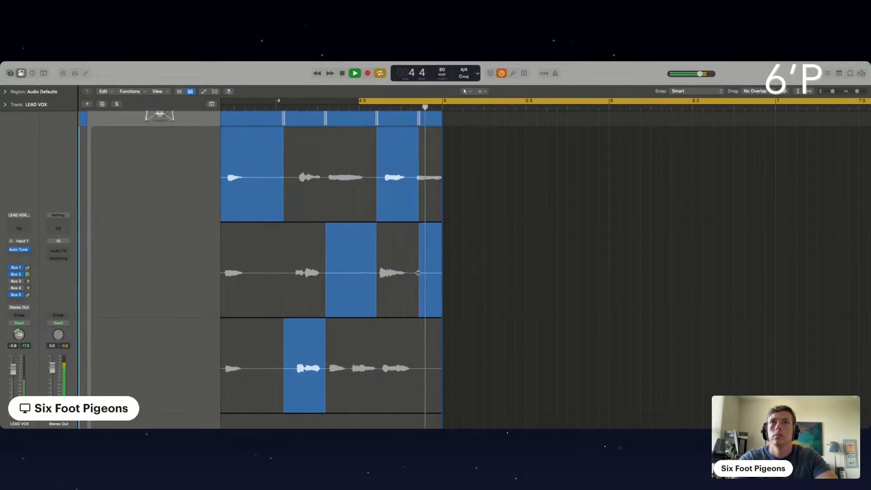
left_click_drag(414, 273, 415, 272)
- Replay bar 4 and switch the remaining Take 10 section near its end to Take 9
left_click(325, 105)
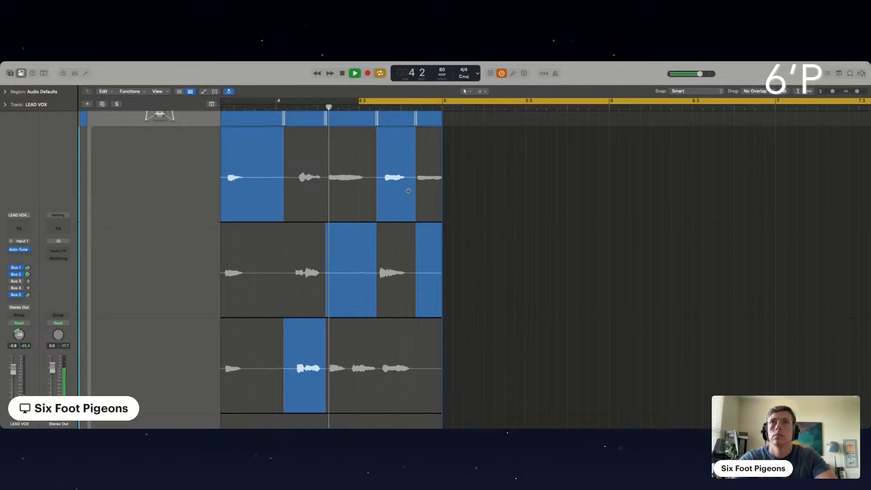
scroll(408, 190, "up", 3)
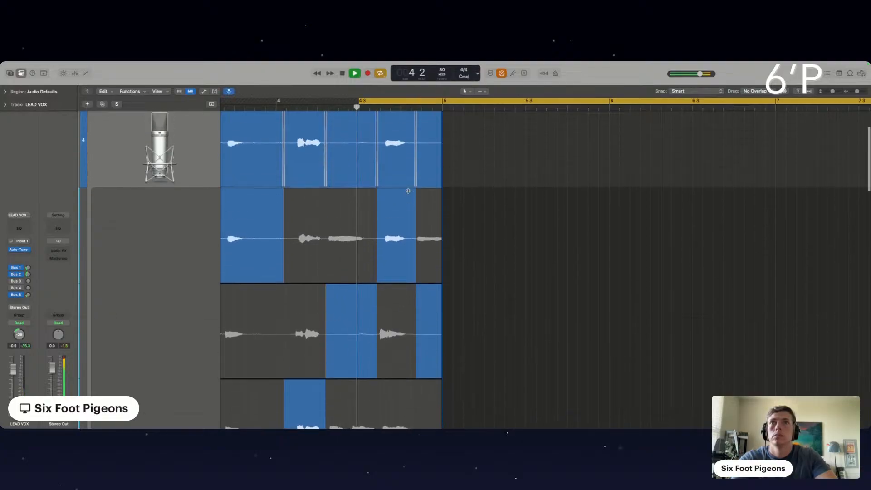
left_click(395, 318)
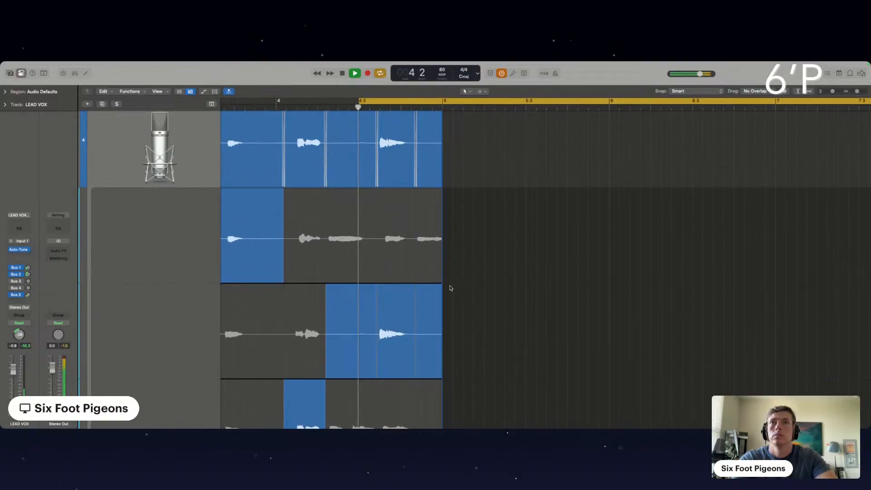
scroll(449, 288, "down", 3)
scroll(405, 262, "up", 5)
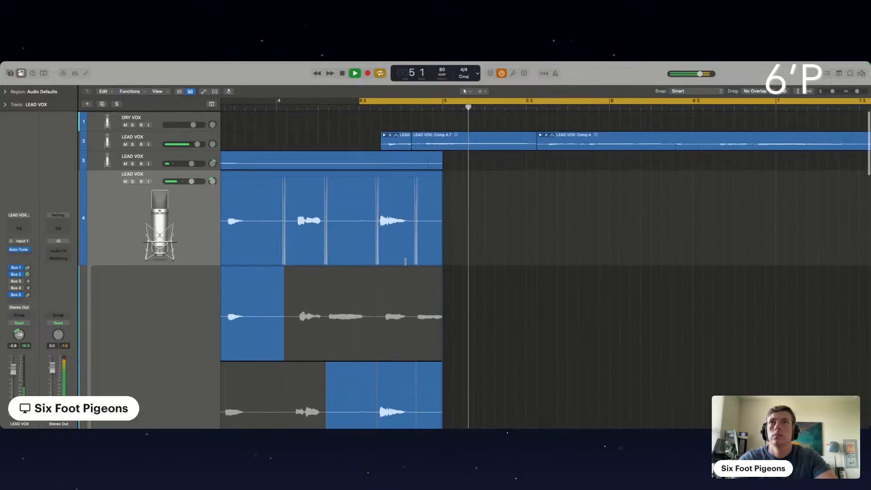
scroll(574, 177, "left", 10)
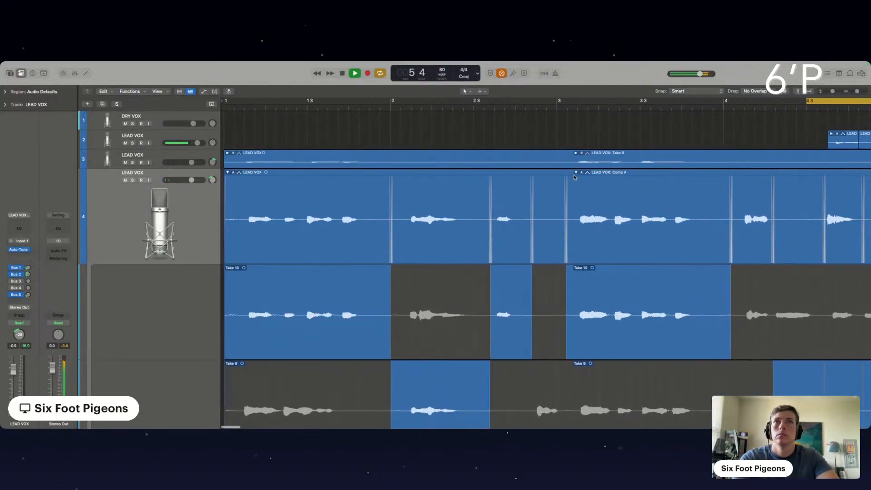
- Collapse the track 4 takes and use Take 2 for the second section of the track 5 comp, between bars 5 and 6
left_click(576, 172)
scroll(643, 201, "right", 10)
scroll(643, 201, "down", 4)
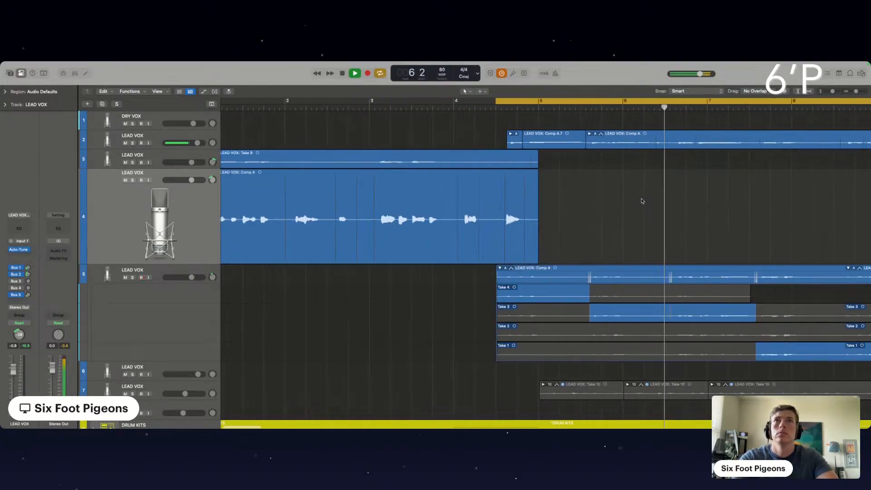
scroll(556, 263, "right", 5)
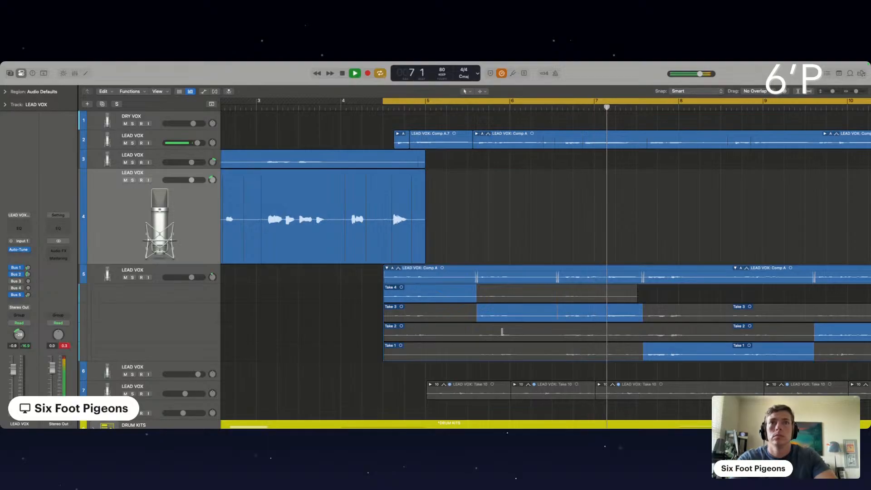
left_click(520, 326)
left_click(471, 108)
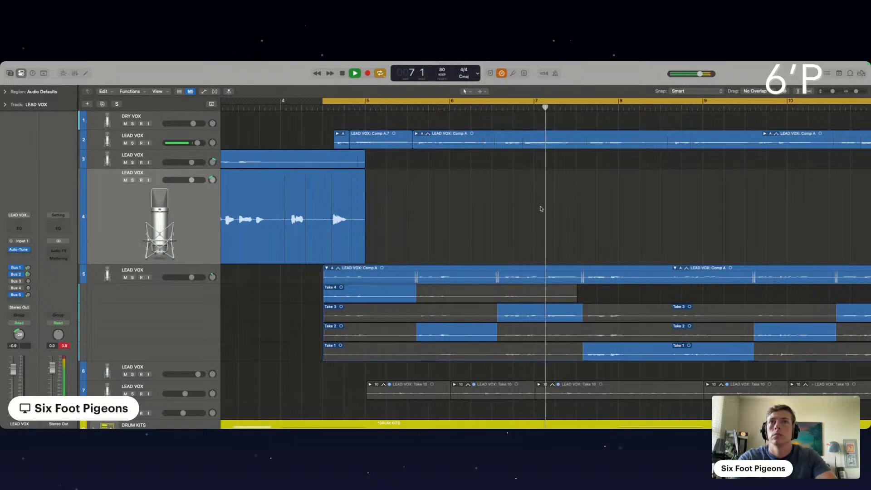
key("super+Left")
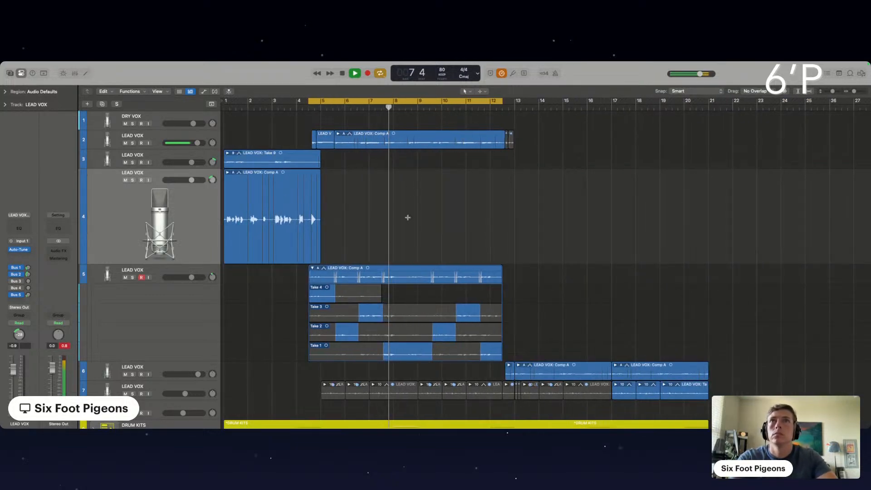
key("super+Right")
key("super+t")
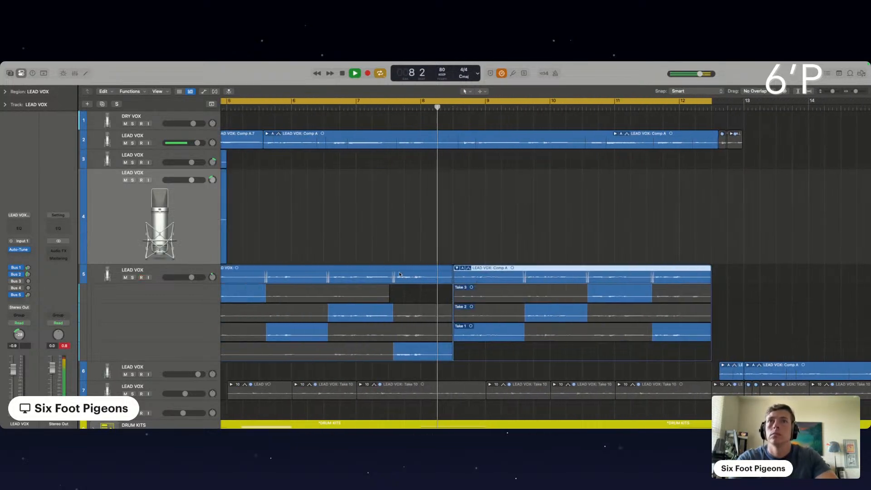
key("super+z")
- Split the track 5 comp at beat 3 of bar 8 and copy its first half over the second half
scroll(408, 274, "left", 3)
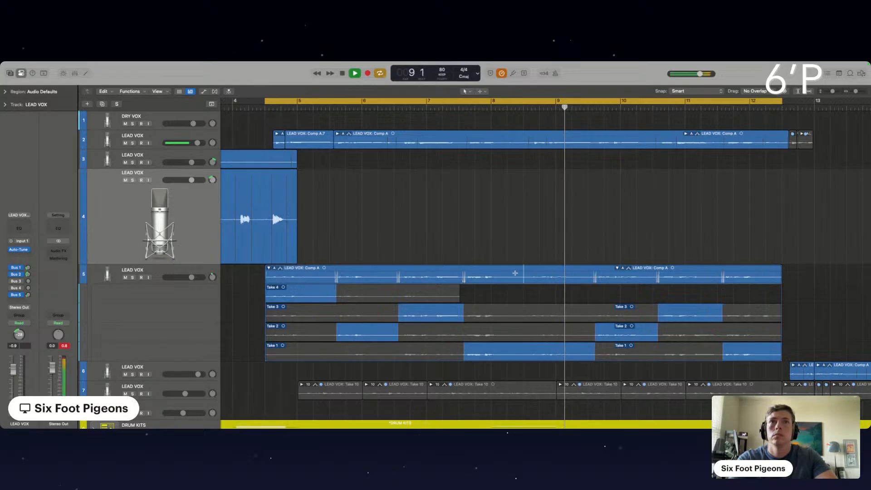
left_click(522, 273)
left_click_drag(394, 273, 655, 274)
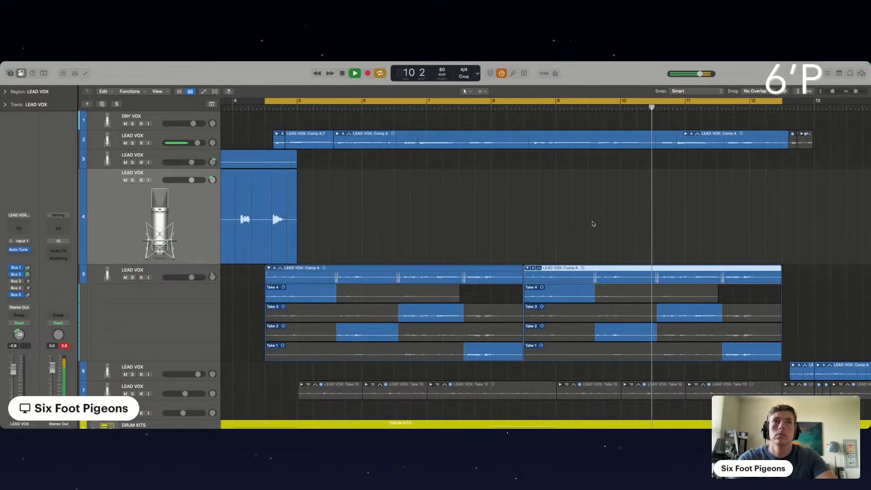
- Collapse the take folders on track 5 and lower the track's volume to about -5.2 dB
key("super+Left")
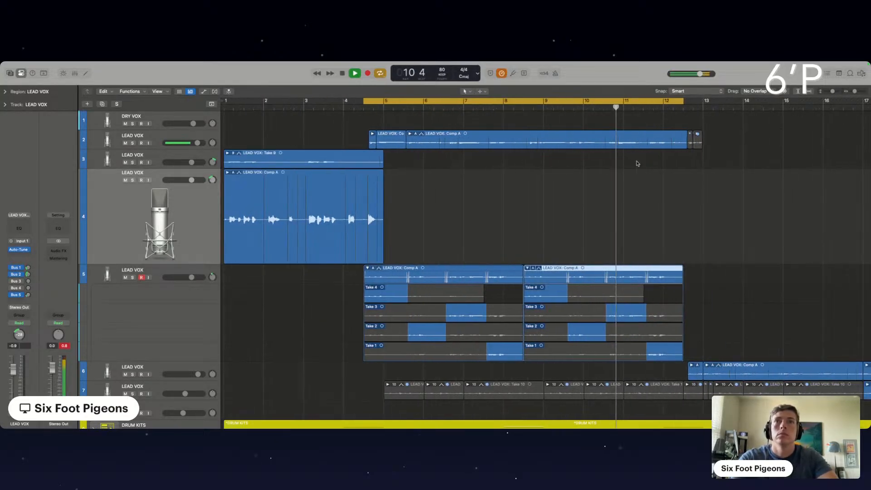
left_click(367, 268)
left_click(527, 191)
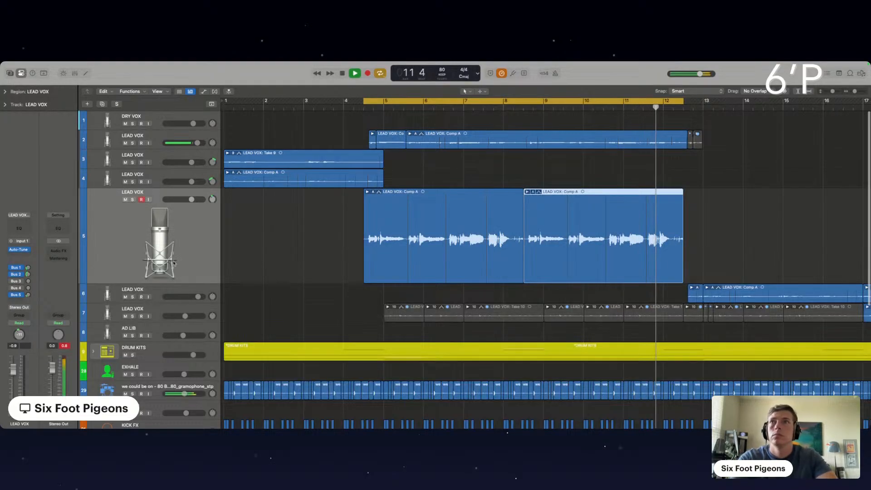
left_click_drag(191, 199, 184, 199)
scroll(270, 275, "down", 2)
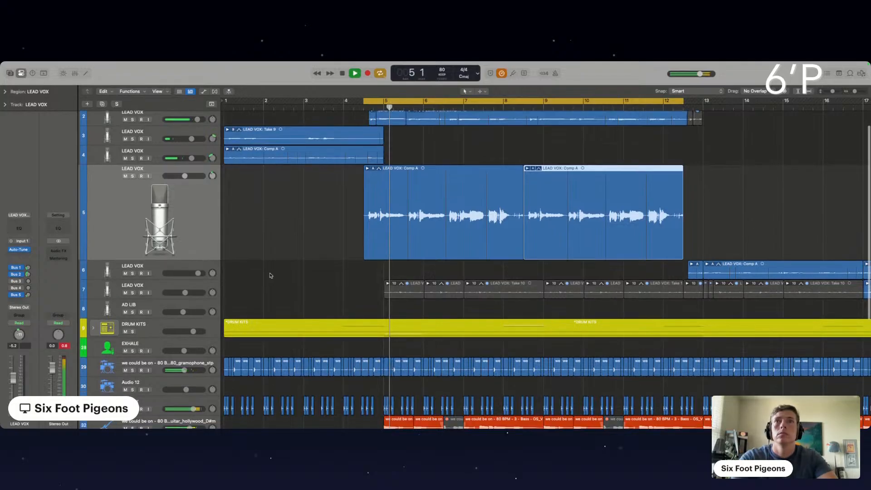
- Unmute the three Take 10 regions on LEAD VOX track 7 from bar 9 to beat 3 of bar 12
left_click(382, 291)
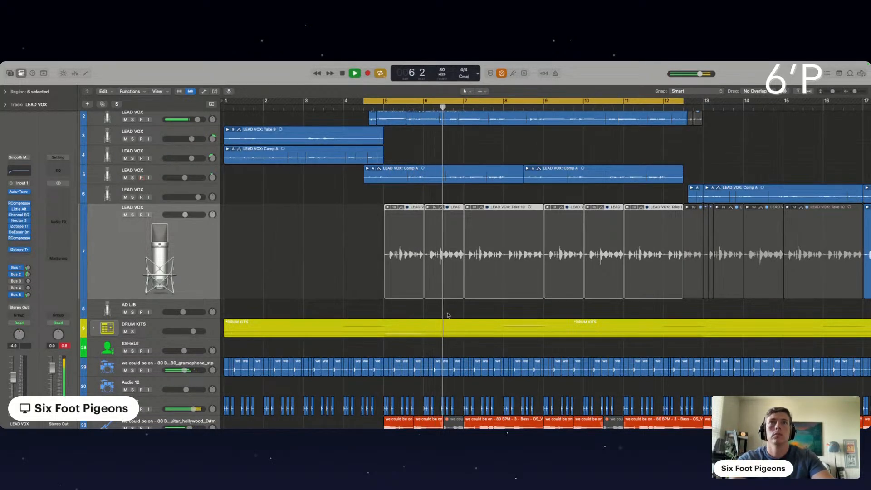
left_click_drag(562, 312, 635, 274)
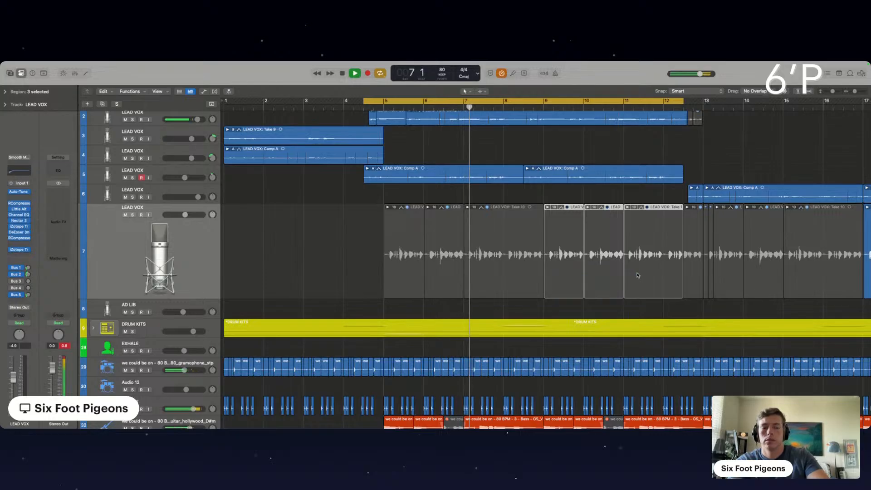
scroll(168, 313, "up", 2)
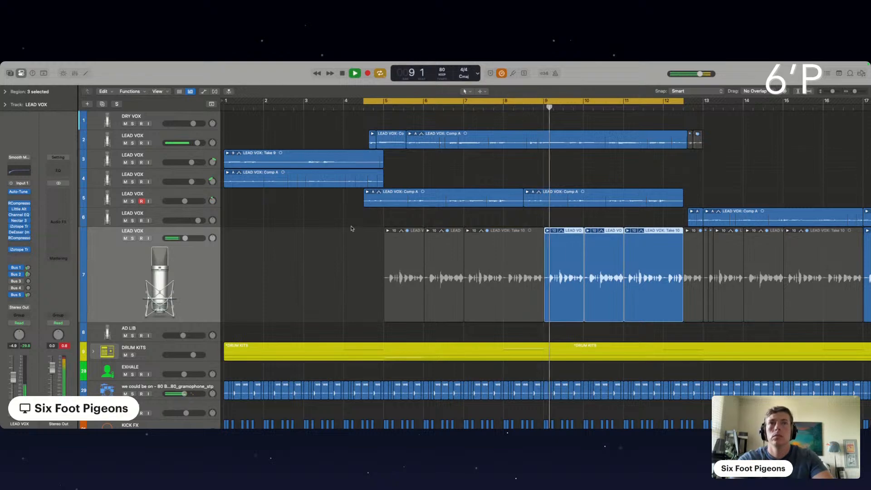
- Mute the two vocal FX regions on track 39 between bars 5 and 13
scroll(338, 267, "down", 8)
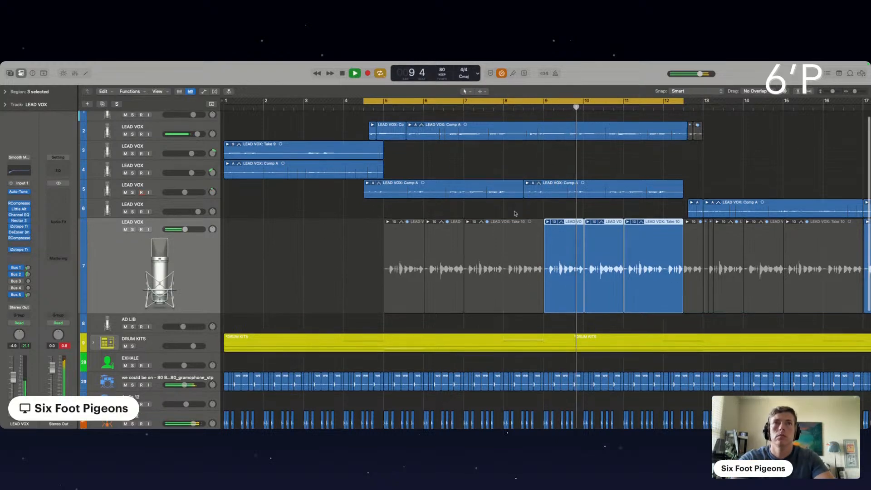
scroll(484, 342, "down", 3)
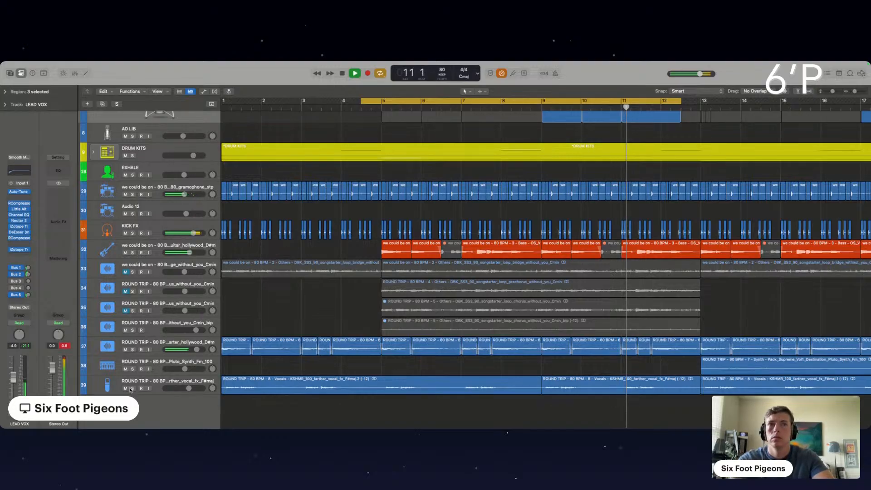
left_click(591, 386)
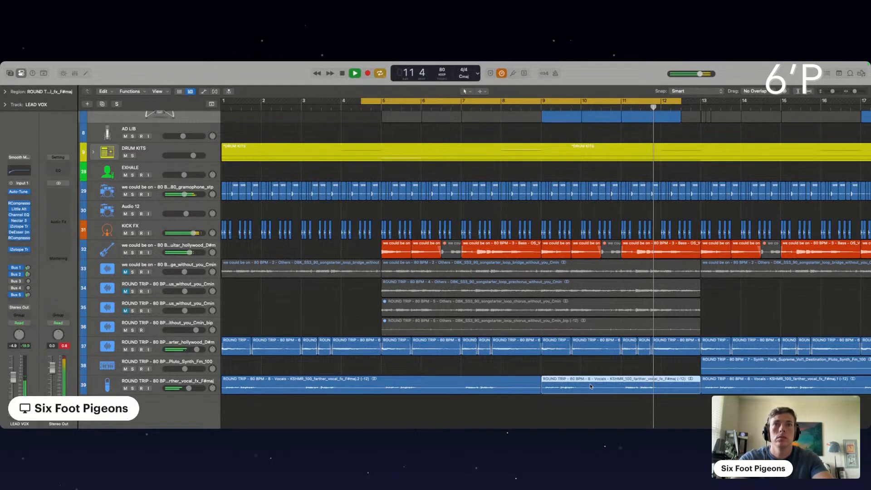
left_click_drag(382, 386, 699, 382)
left_click(680, 380)
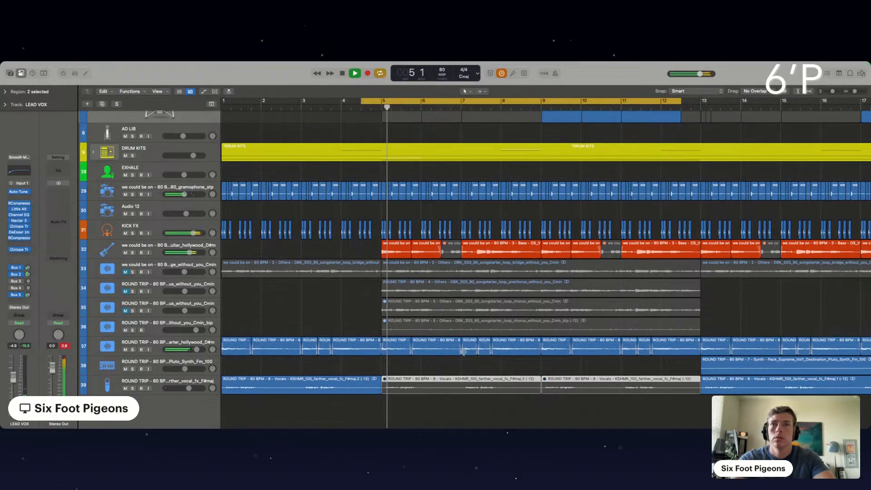
left_click(462, 364)
- Unmute the bipped chorus loop region on track 36 at bar 5 and briefly solo its track to check it
scroll(462, 364, "up", 2)
scroll(462, 364, "down", 2)
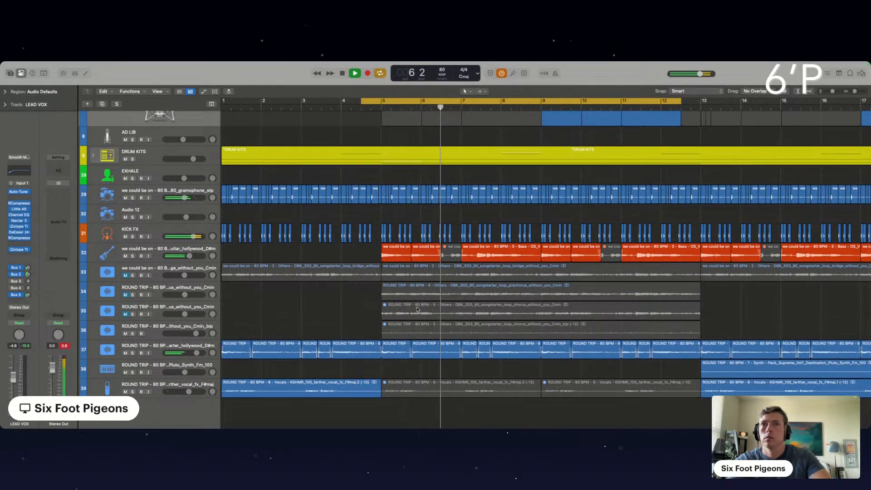
left_click(382, 326)
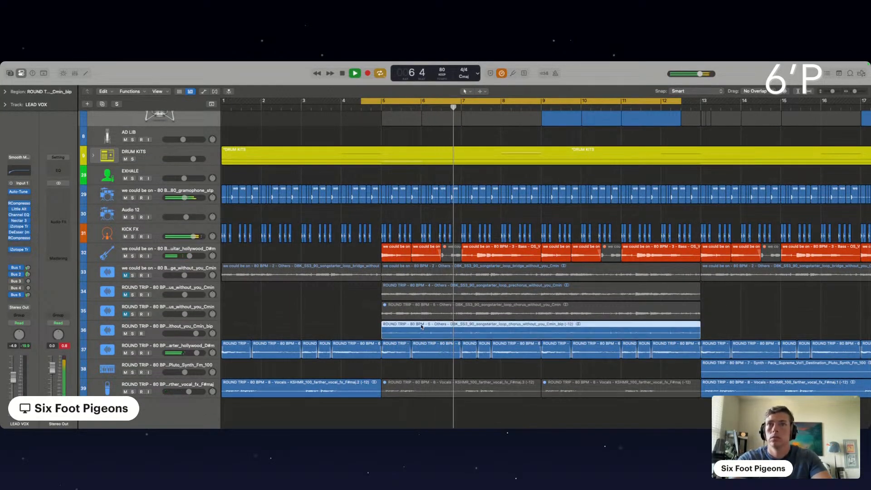
left_click(133, 334)
left_click(132, 334)
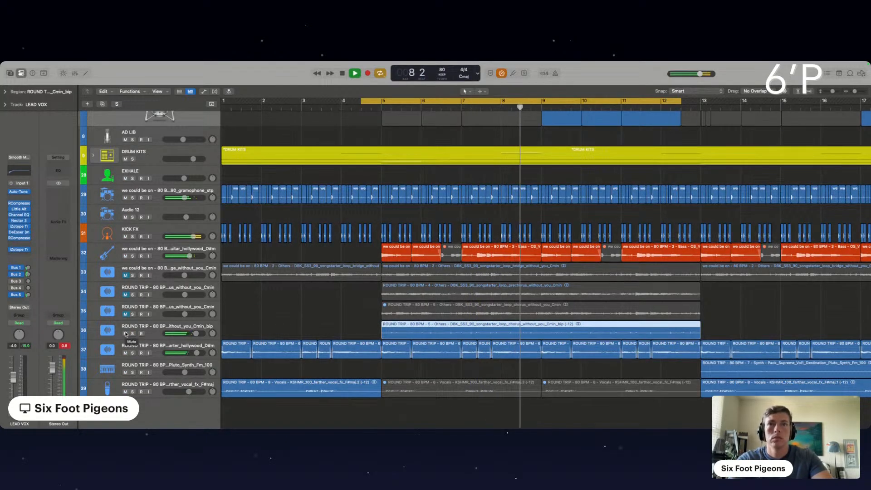
scroll(346, 305, "down", 1)
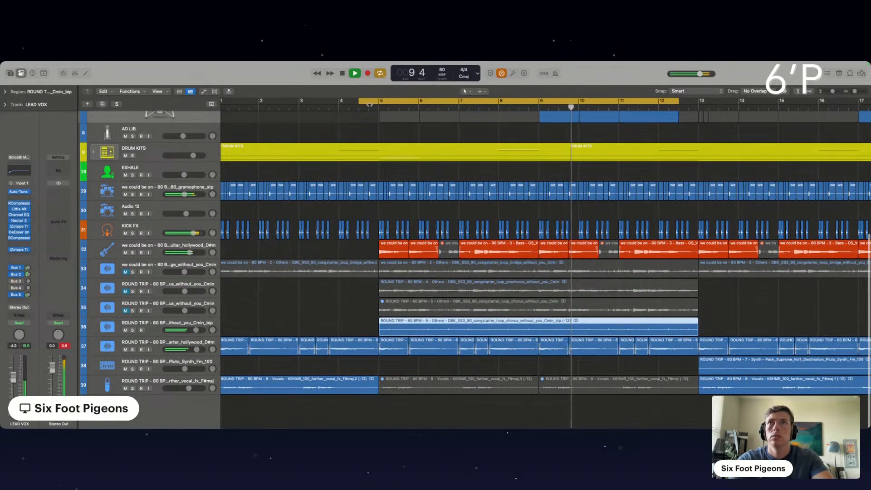
- Replay the section from bar 4 and replace the cycle range with one from bar 12 to bar 22
left_click(343, 108)
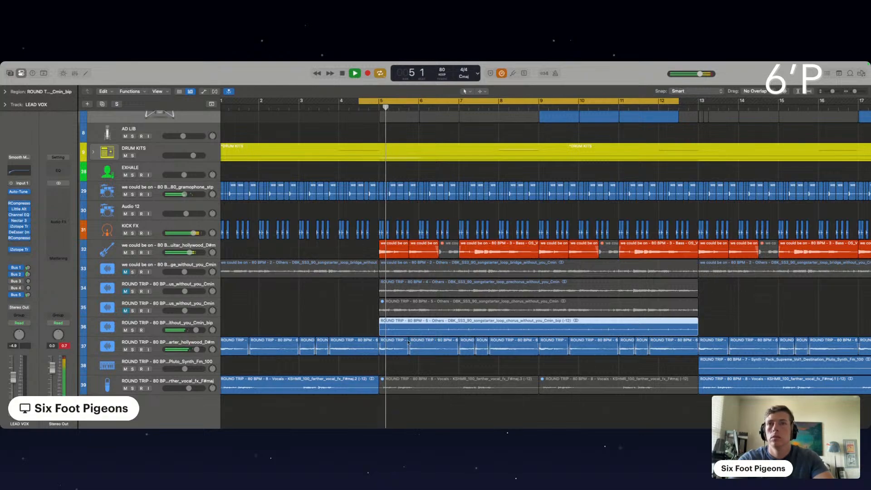
scroll(561, 345, "down", 5)
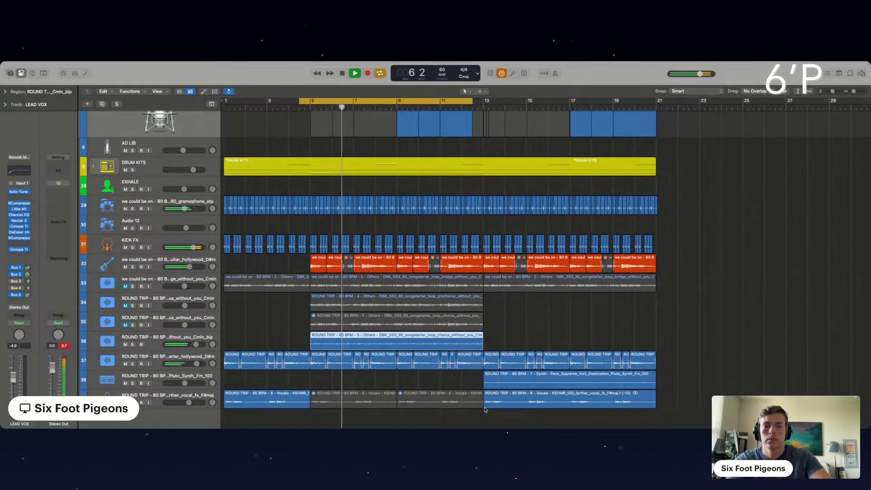
scroll(499, 399, "down", 1)
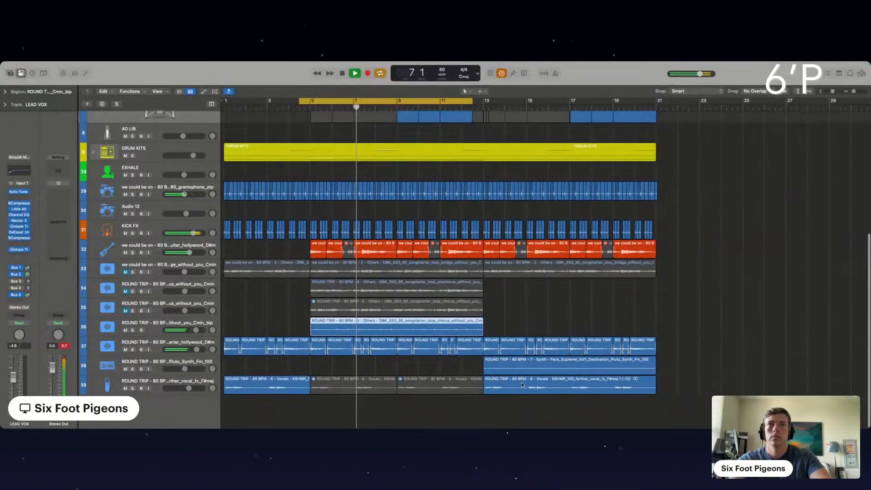
scroll(522, 384, "up", 10)
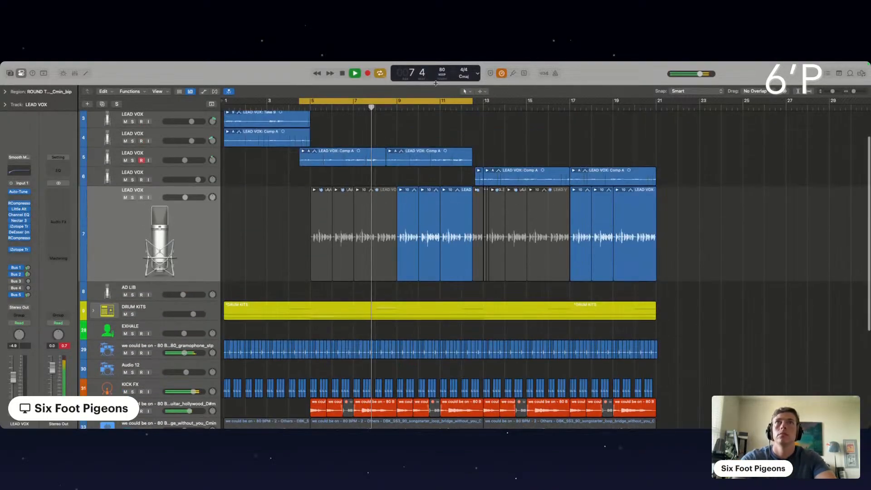
left_click(443, 102)
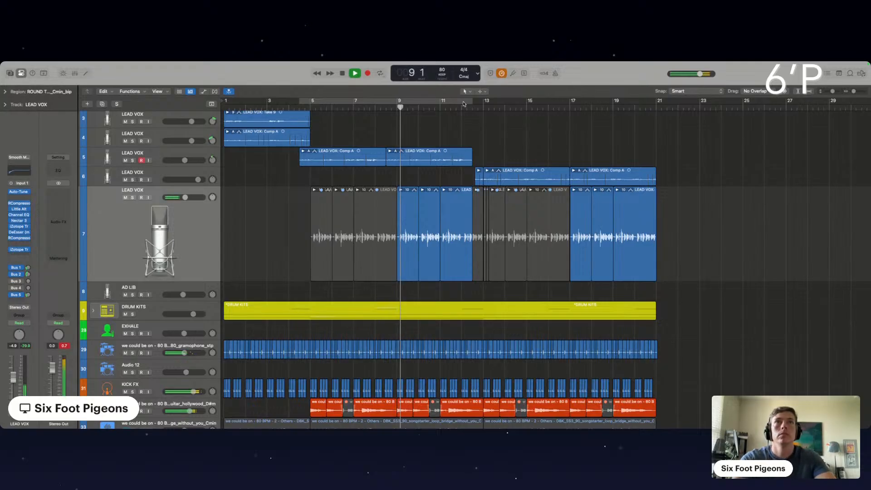
left_click_drag(463, 101, 680, 123)
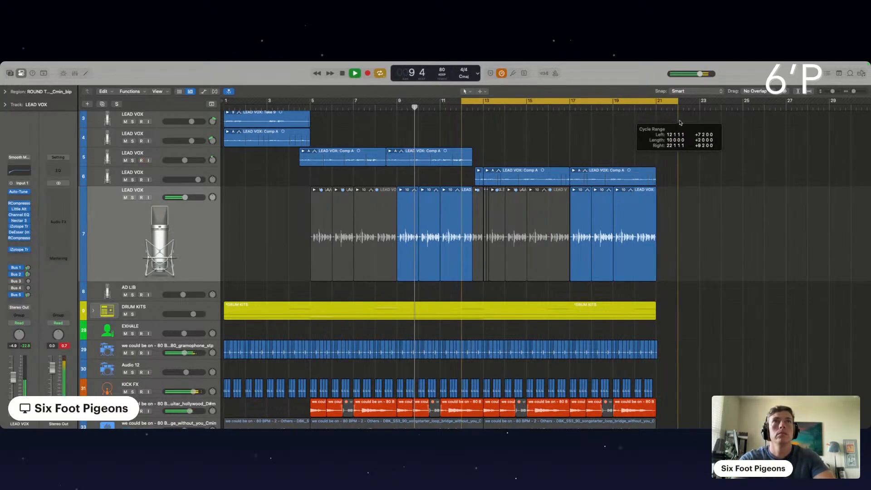
scroll(680, 122, "down", 10)
scroll(681, 122, "up", 12)
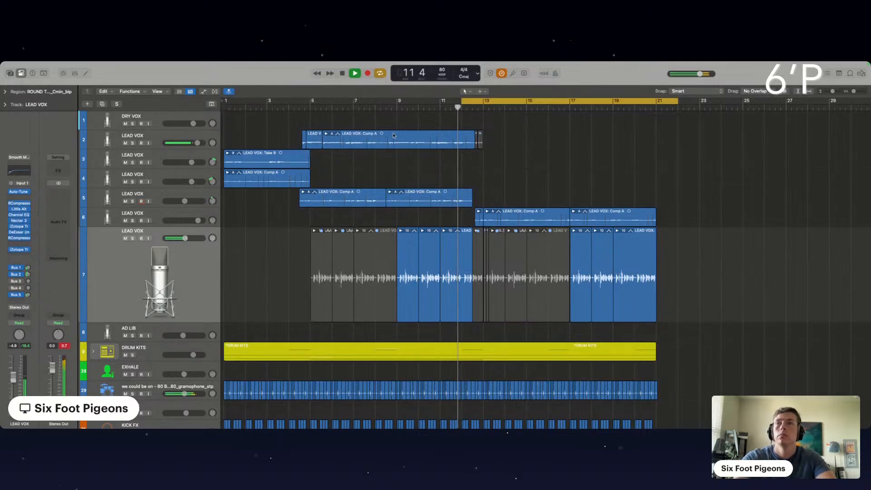
scroll(394, 135, "down", 1)
scroll(393, 135, "up", 1)
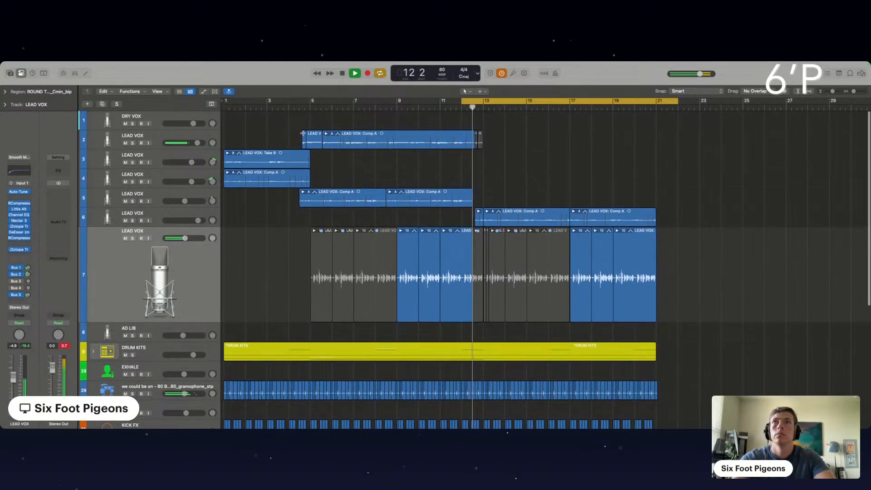
left_click(301, 134)
left_click_drag(302, 134, 484, 426)
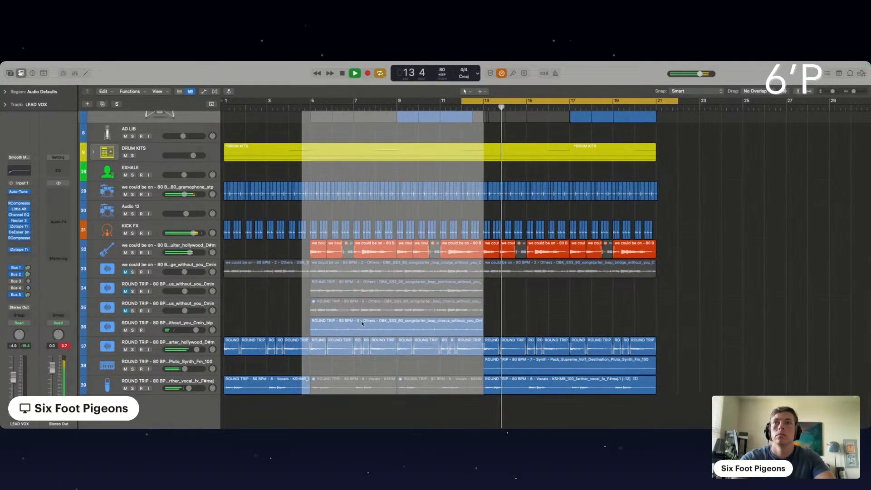
left_click(626, 406)
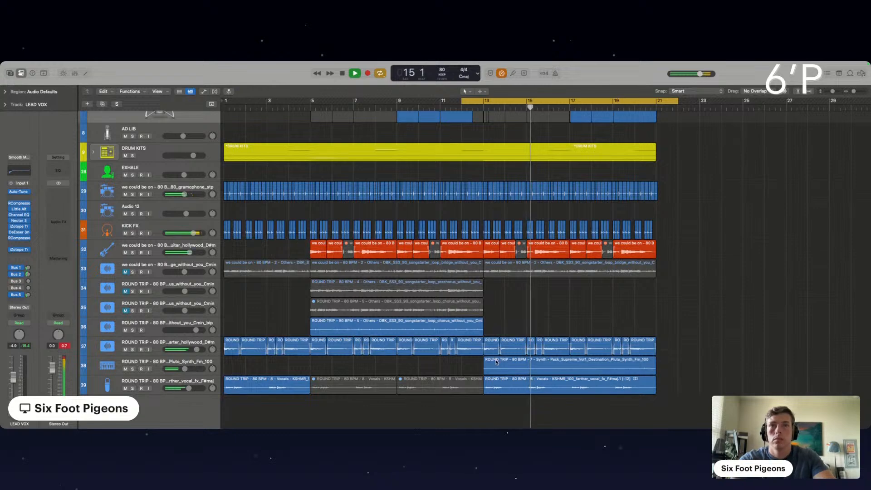
- Mute the Pluto synth region on track 38 between bars 13 and 21
left_click(498, 365)
key("ctrl+m")
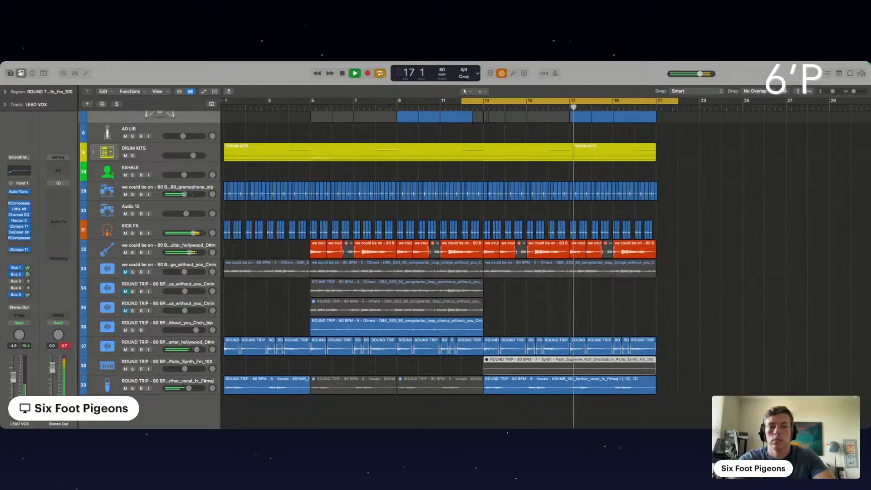
left_click(606, 310)
scroll(605, 309, "up", 1)
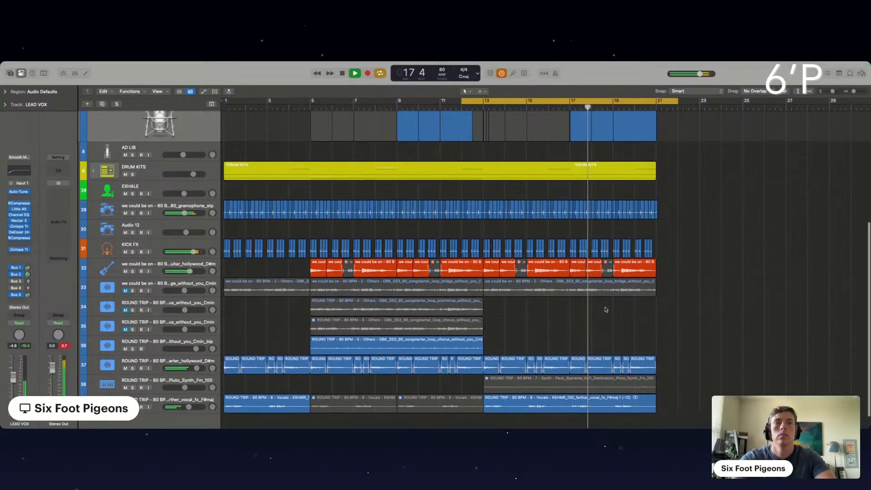
scroll(605, 310, "up", 10)
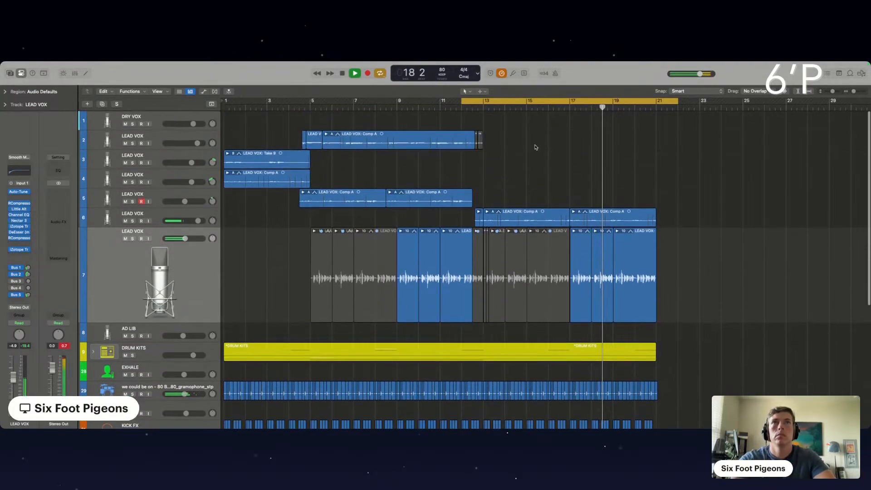
scroll(302, 135, "down", 1)
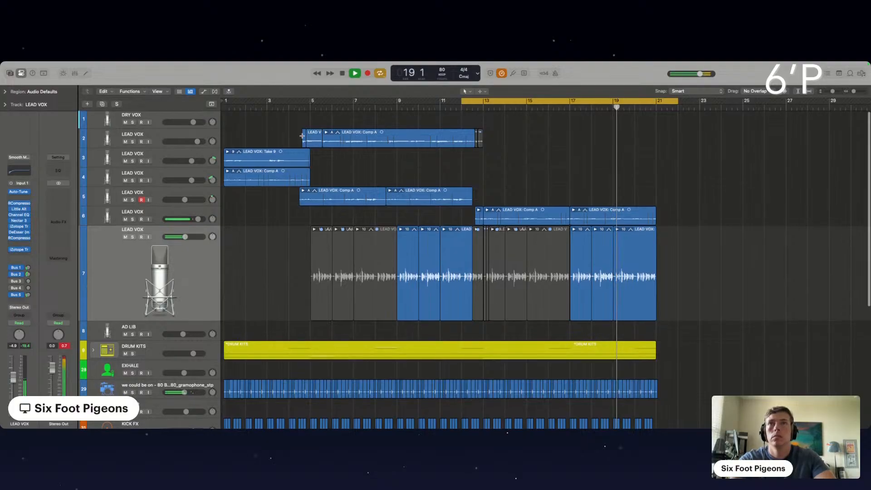
left_click(303, 134)
left_click_drag(302, 134, 483, 394)
scroll(389, 390, "up", 10)
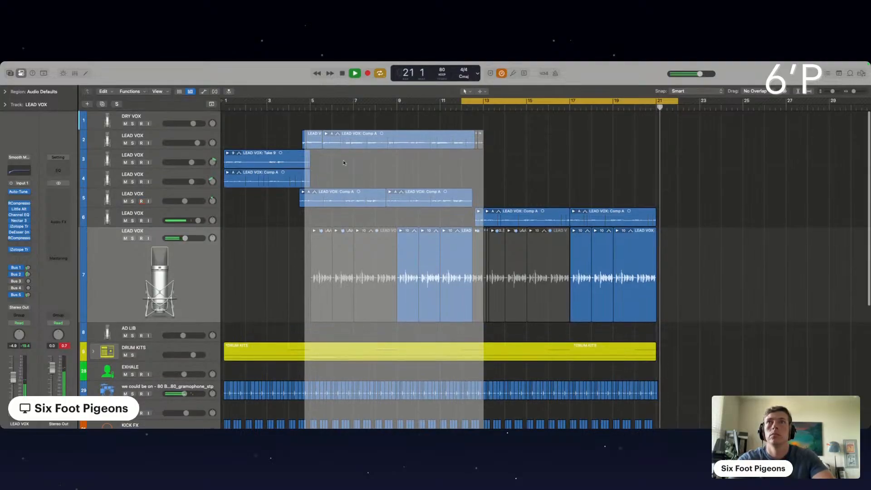
left_click(573, 189)
key("space")
key("space")
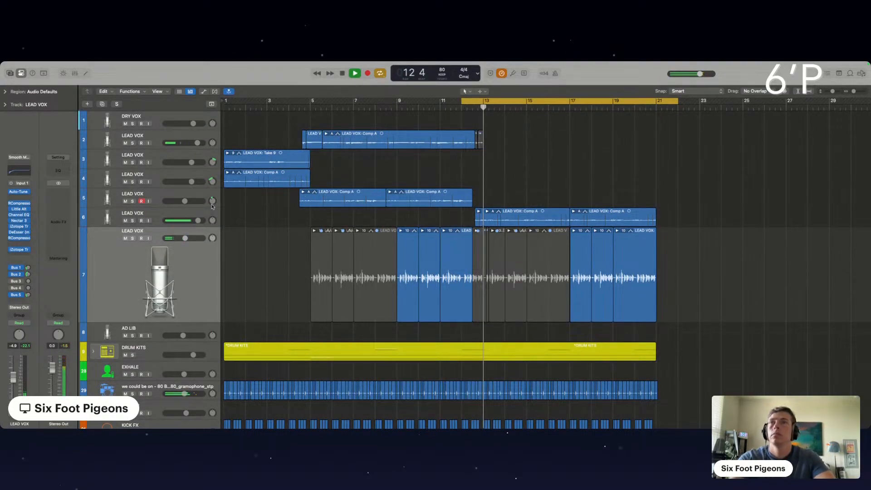
- Turn on input monitoring for lead vocal track 5 and briefly open its Auto-Tune EFX plug-in to check it
key("Up")
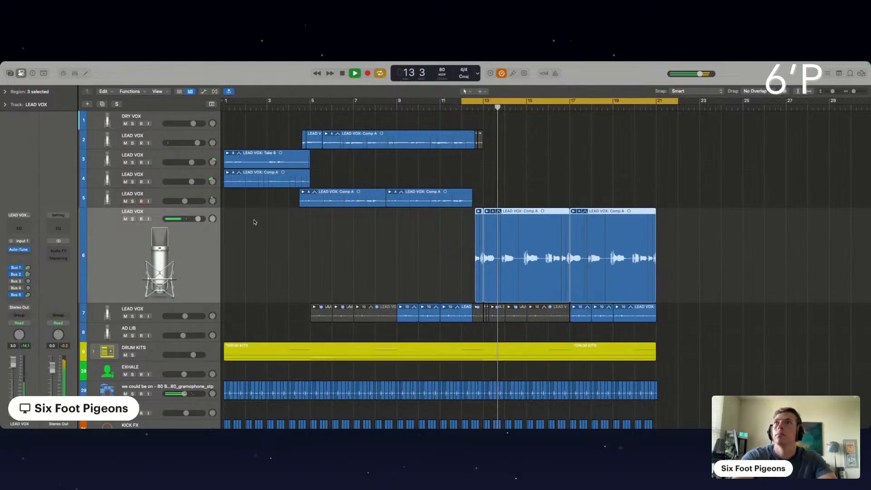
key("Up")
left_click(148, 199)
left_click(141, 200)
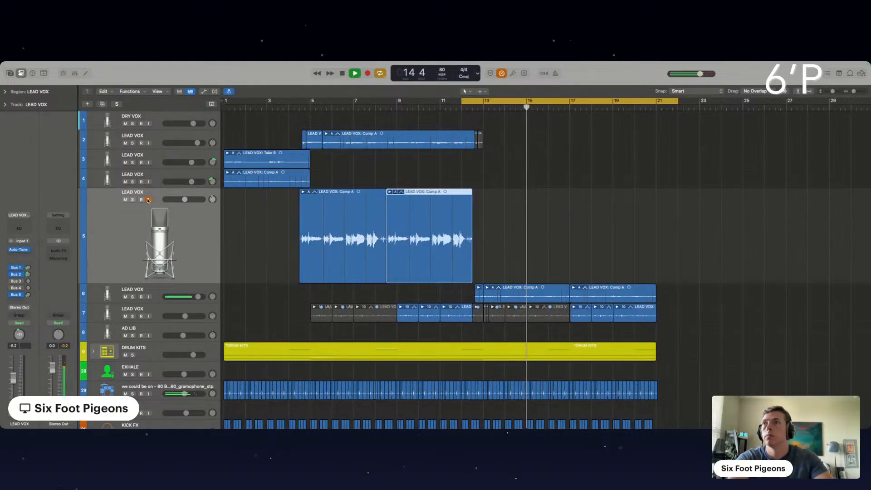
left_click(19, 251)
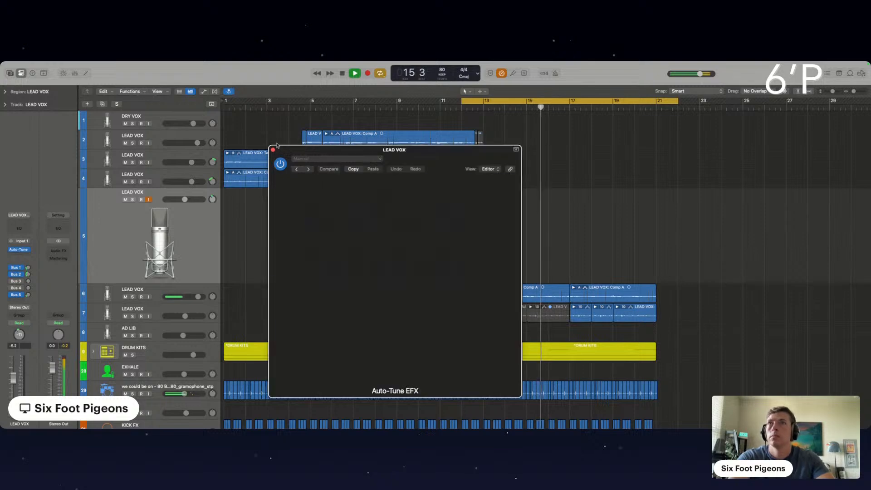
left_click(273, 149)
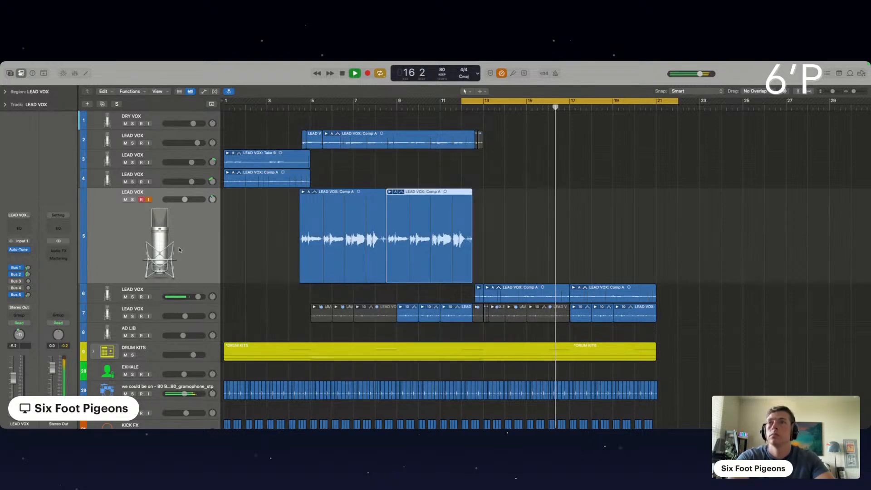
- Add a new lead vocal track below track 5 with duplicate settings, set its volume to 0.0 dB and enable input monitoring
key("super+d")
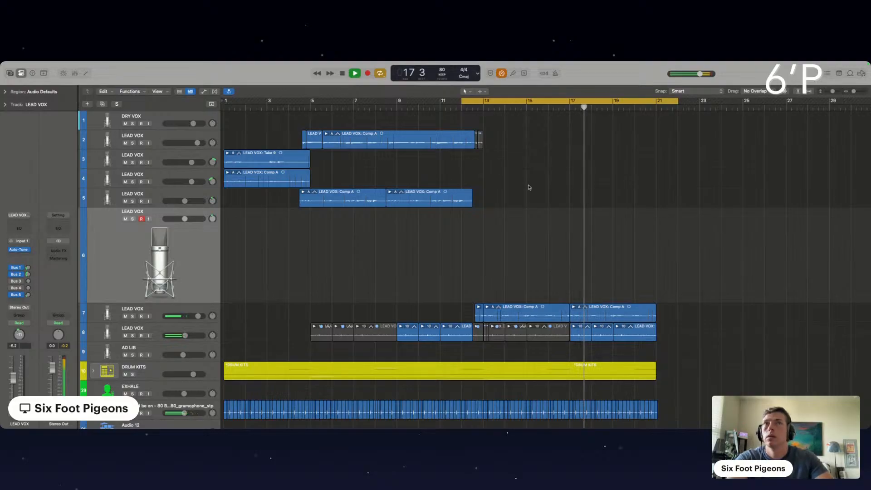
left_click_drag(185, 219, 193, 219)
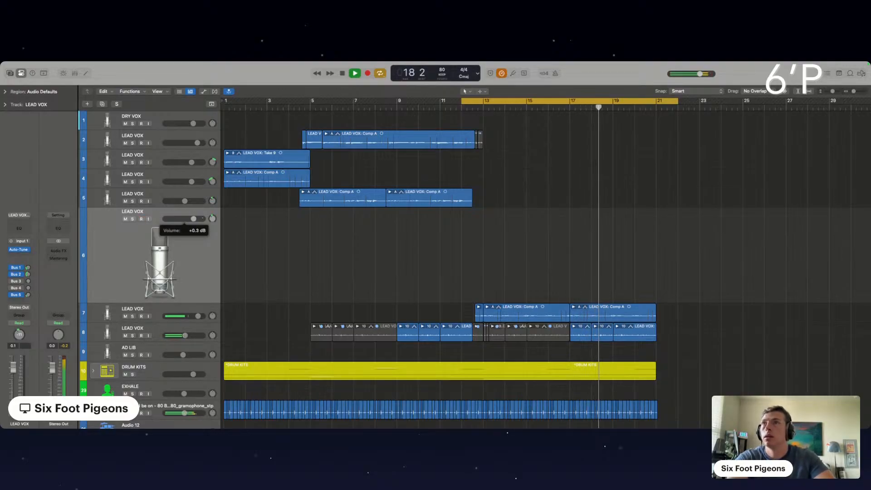
left_click(149, 220)
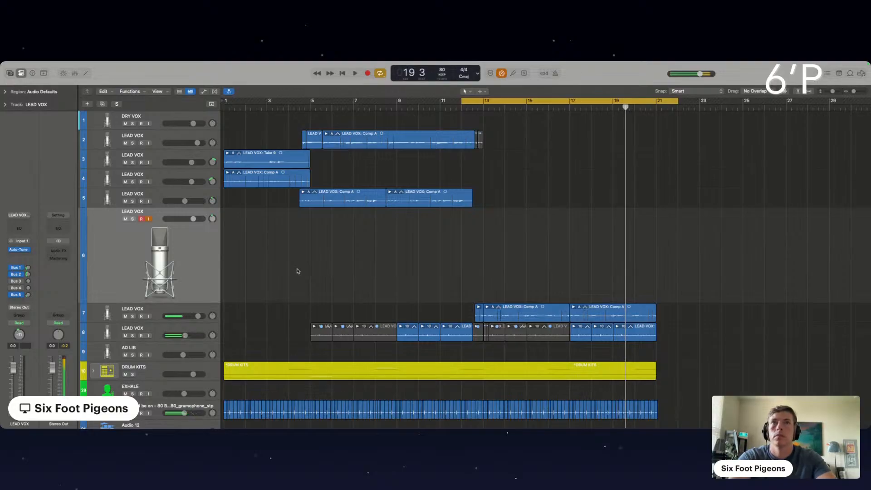
- Record lead vocal takes on track 6 from bar 12, ending the cycle range at bar 21 for the repeated takes
key("r")
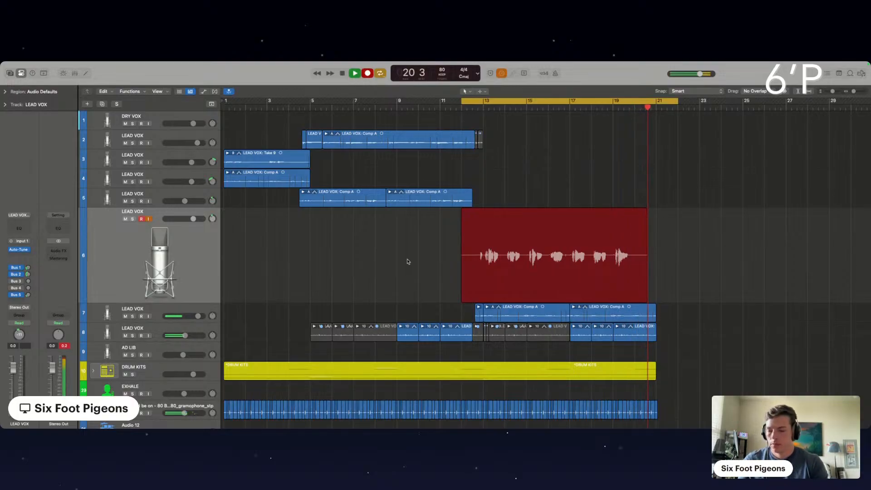
key("space")
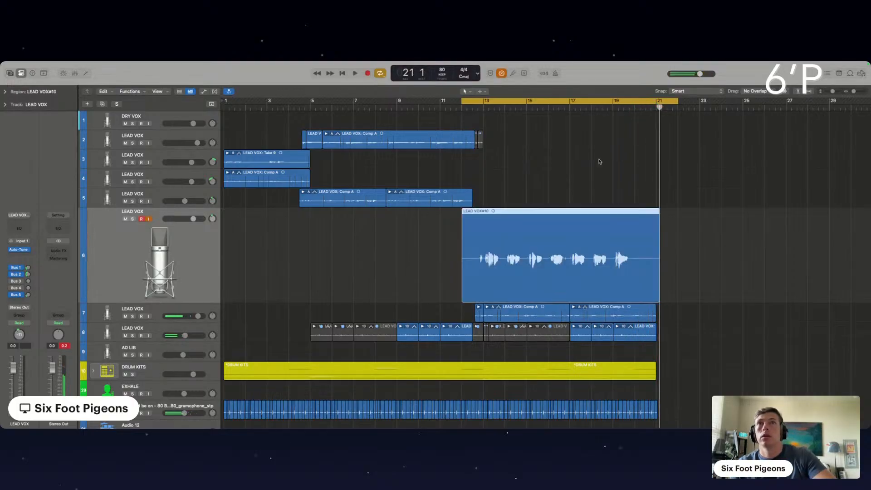
left_click_drag(679, 106, 655, 118)
key("space")
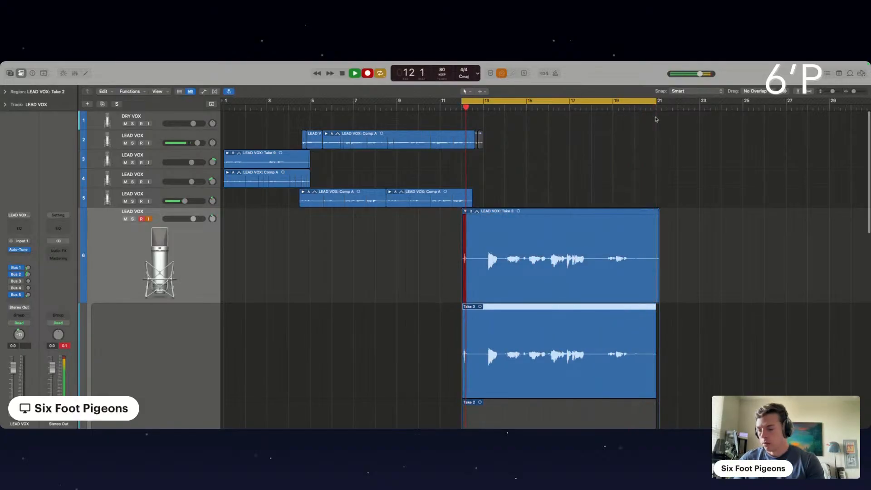
key("space")
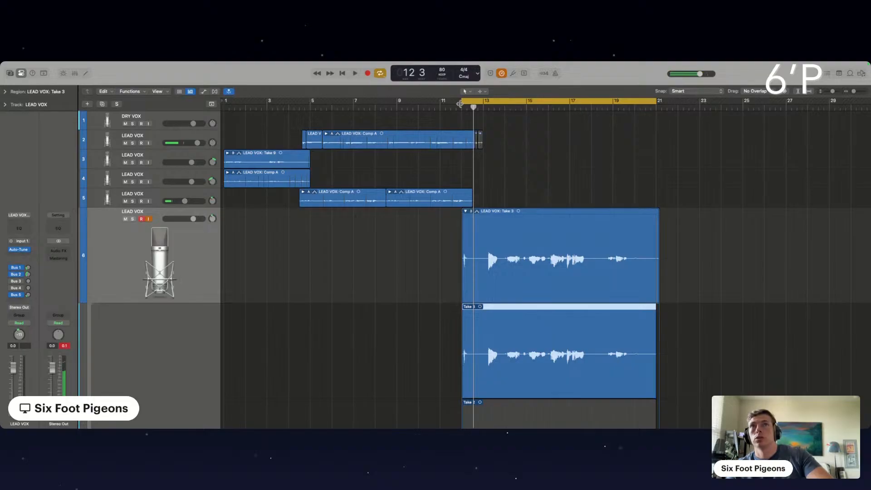
- Move the cycle start to bar 13 and record another lead vocal take on track 6
left_click_drag(460, 104, 484, 105)
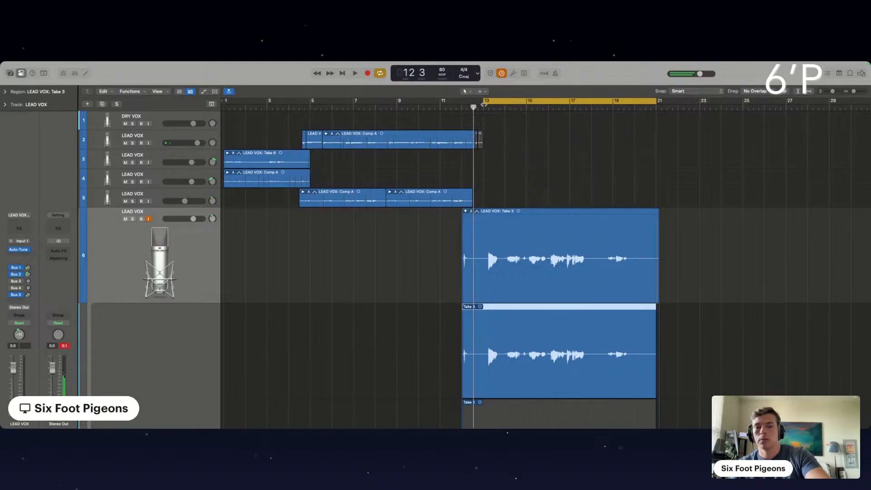
key("r")
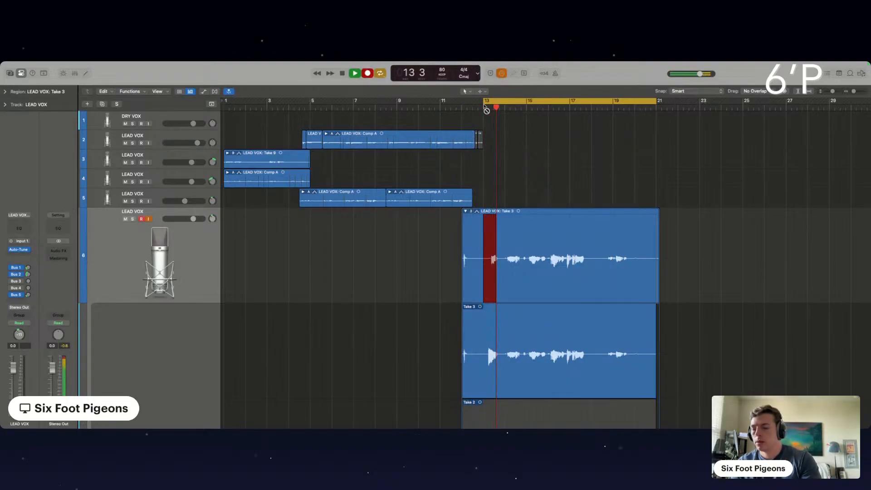
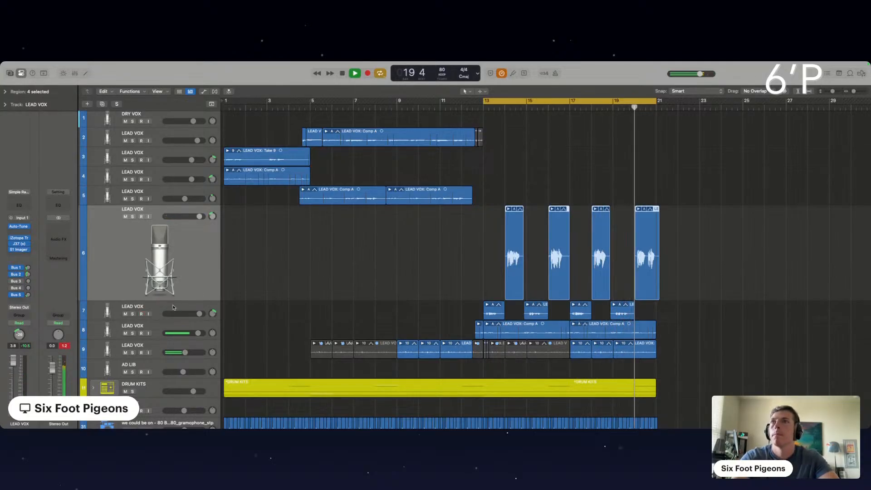
- Lower the volume of lead vocal tracks 6 and 7 together to 0.0 dB
left_click(184, 297)
left_click_drag(194, 314, 193, 314)
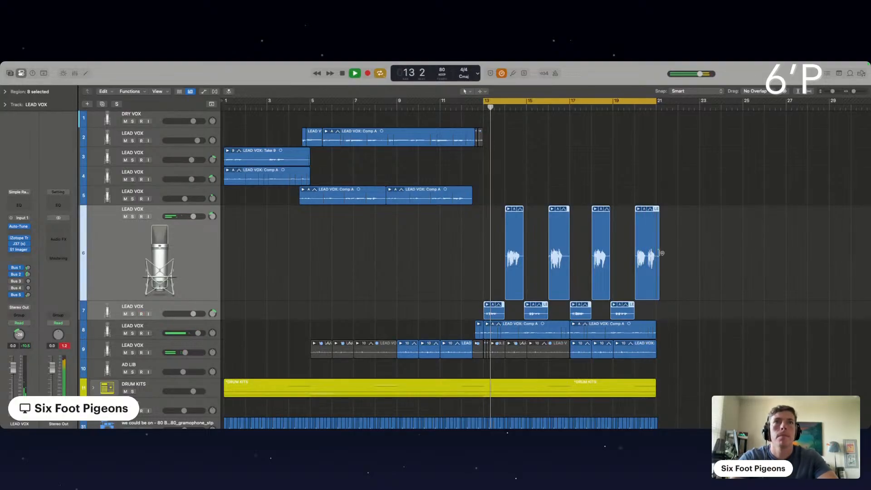
- Split the last vocal region on track 6 between bars 20 and 21 and move its second half down to track 7
scroll(660, 252, "up", 5)
double_click(636, 259)
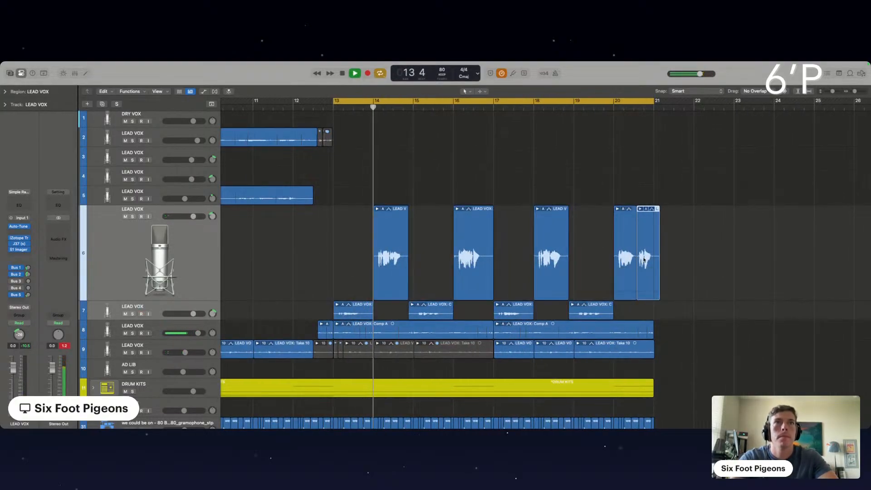
left_click_drag(644, 283, 644, 282)
key("BackSpace")
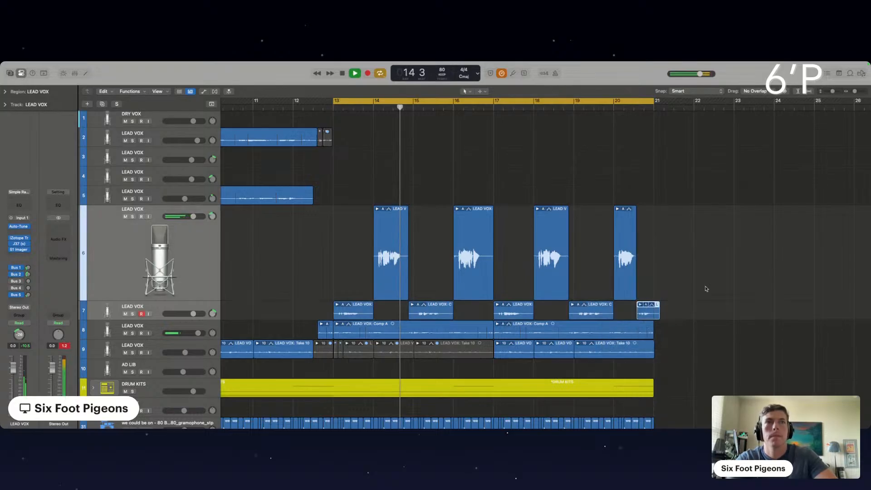
scroll(704, 293, "down", 5)
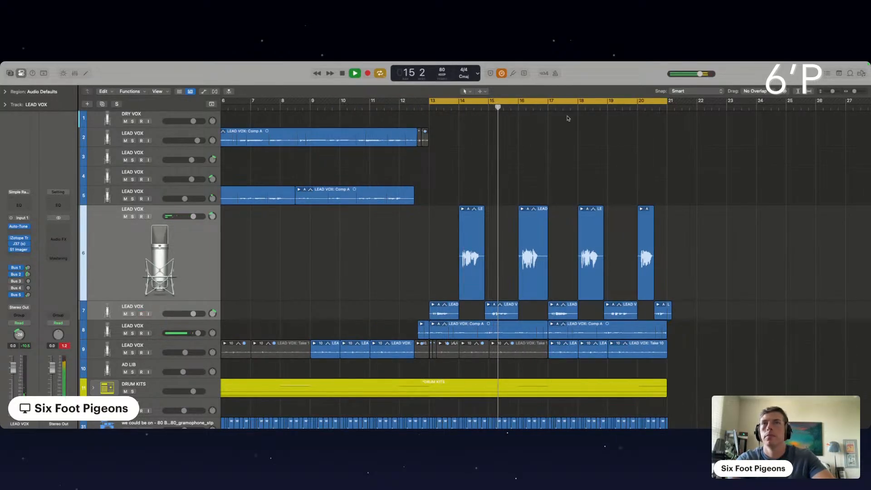
scroll(499, 218, "down", 5)
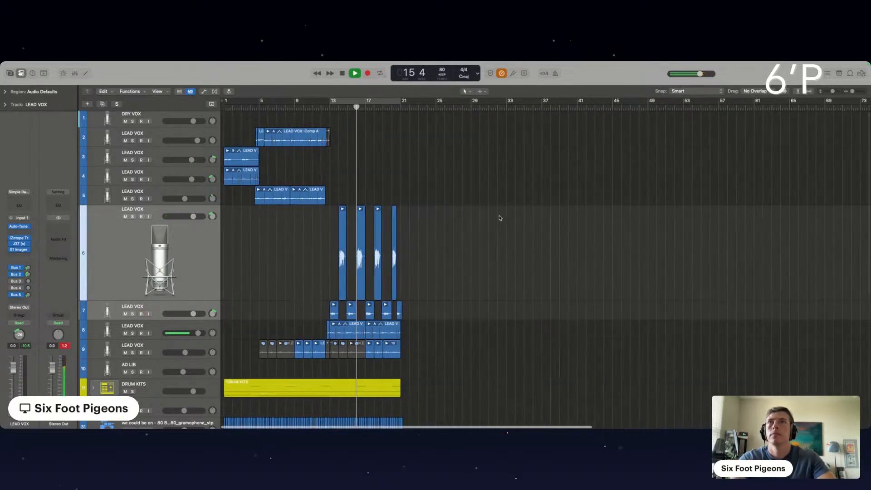
left_click_drag(255, 131, 284, 213)
scroll(285, 213, "up", 5)
scroll(285, 213, "down", 2)
scroll(285, 213, "left", 4)
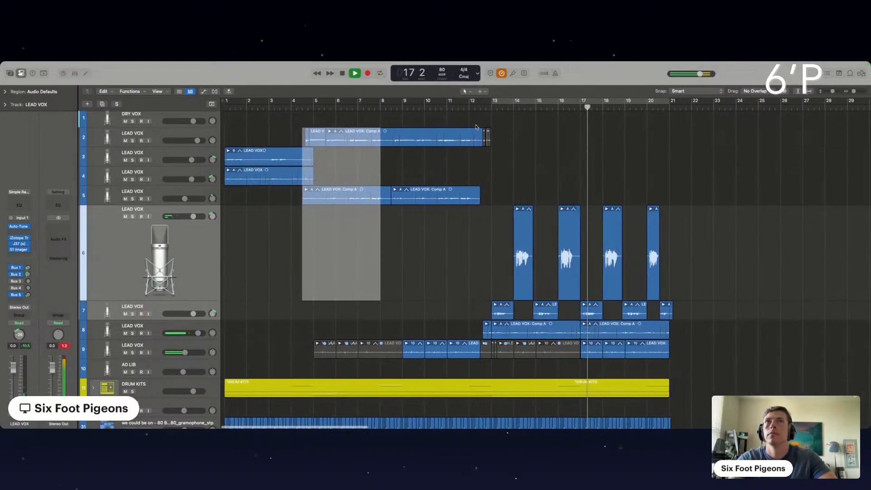
key("c")
left_click(290, 134)
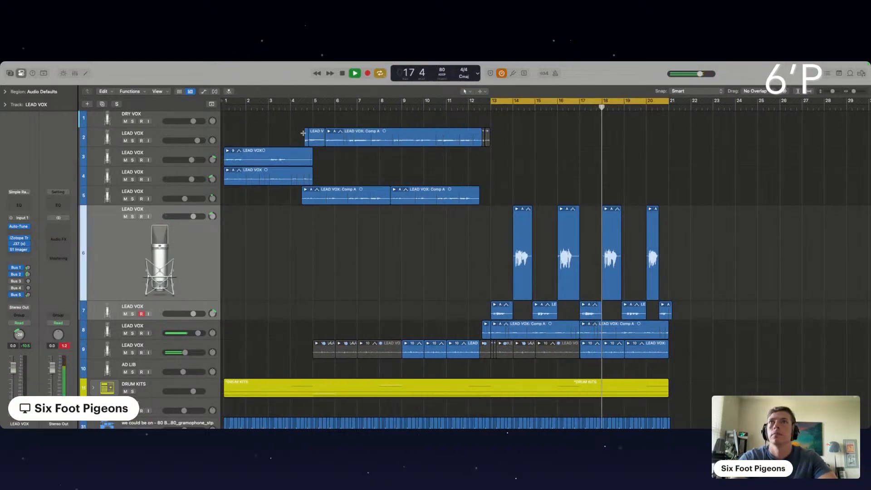
- Marquee-select all tracks from about bar 4.5 to bar 13 and copy that section to follow at bar 21, up to bar 29
left_click(304, 133)
left_click_drag(304, 133, 490, 394)
scroll(366, 273, "up", 6)
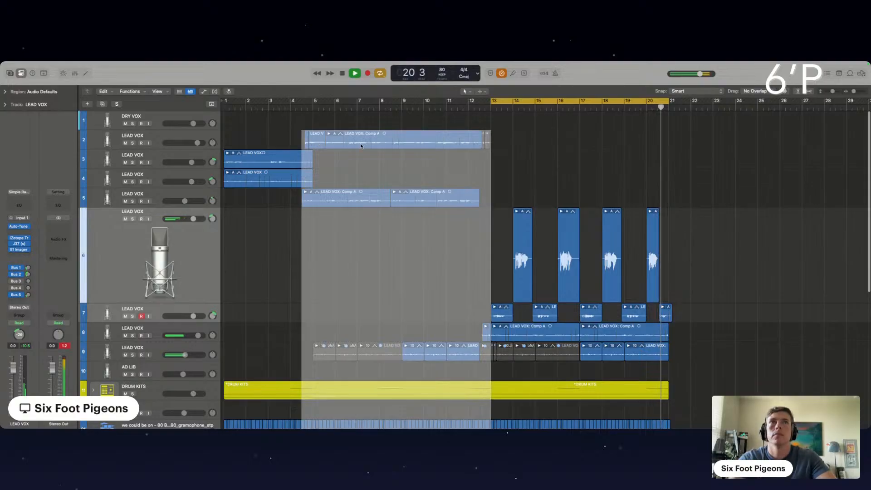
left_click_drag(361, 145, 666, 179)
key("Delete")
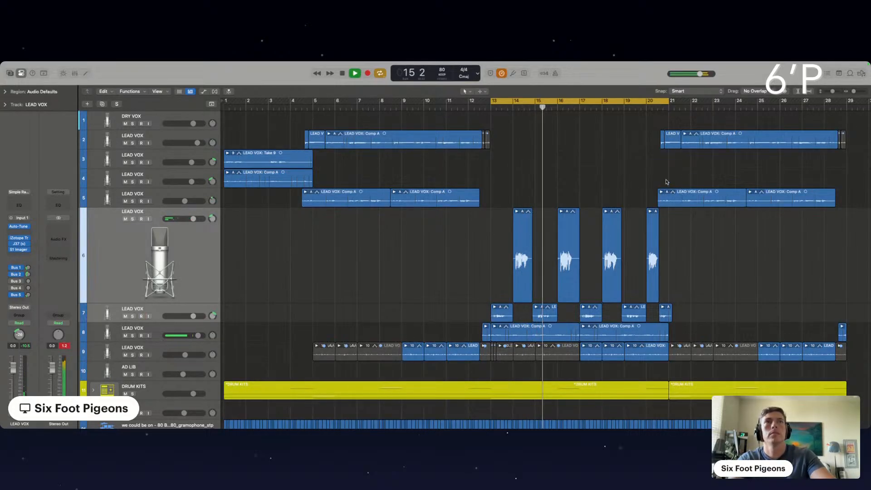
- Turn off the cycle range over bars 13 to 21 so playback runs on into the copied section
scroll(635, 143, "right", 4)
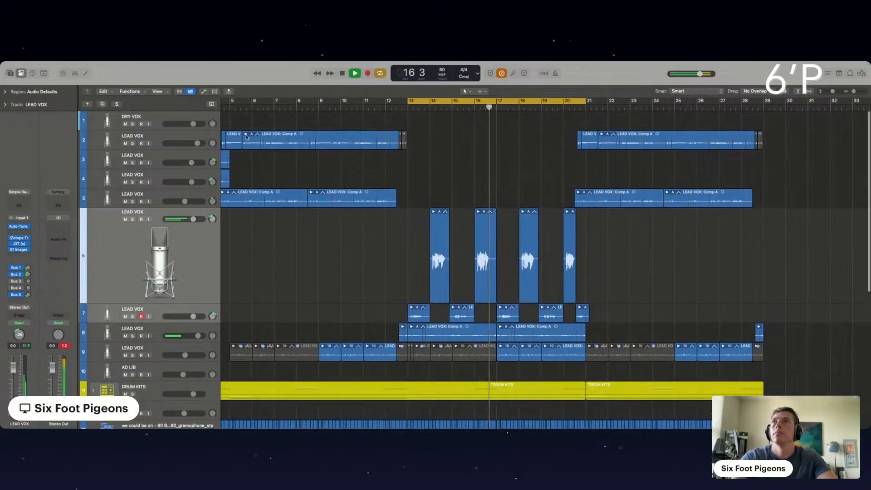
scroll(307, 260, "down", 1)
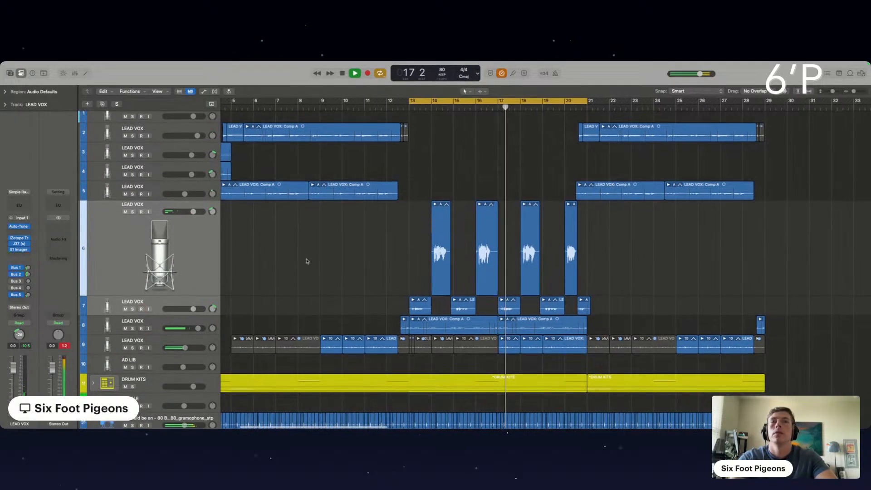
scroll(306, 261, "up", 1)
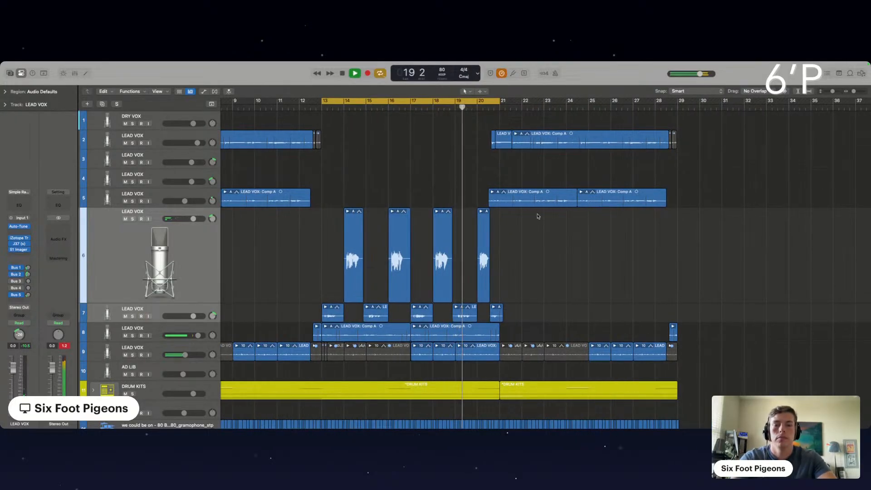
left_click(481, 99)
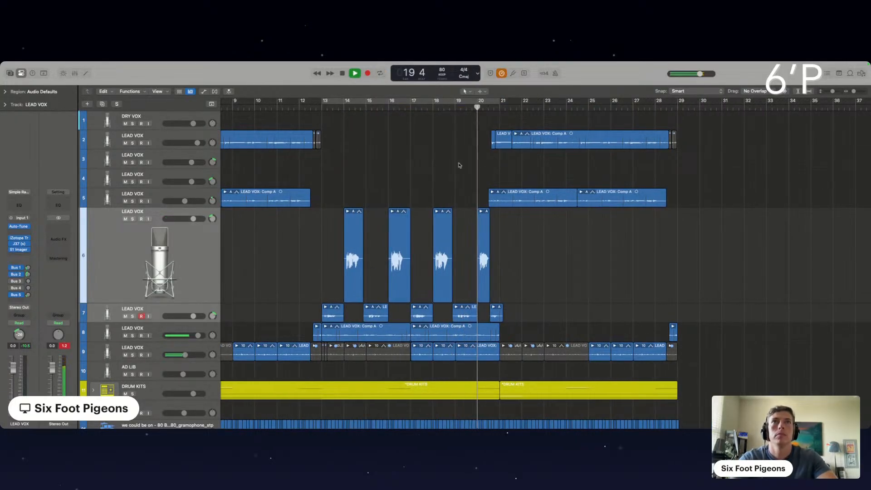
- Expand the DRUM KITS stack and briefly solo the LOFI_bip track to check its part in the copied section
scroll(459, 165, "down", 15)
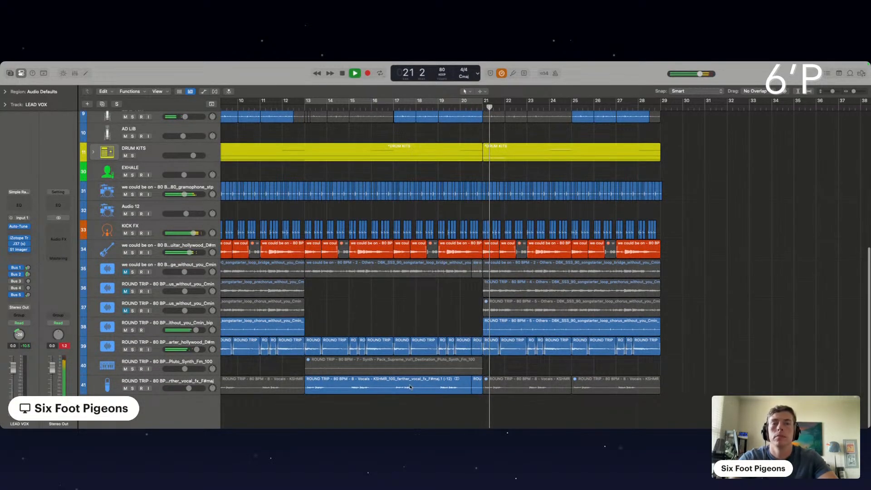
scroll(529, 313, "up", 10)
scroll(526, 313, "down", 4)
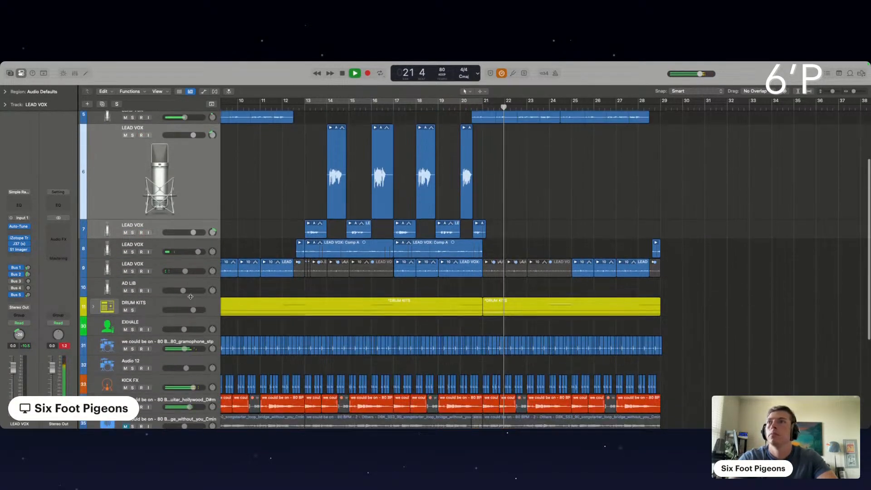
left_click(92, 307)
scroll(168, 308, "down", 10)
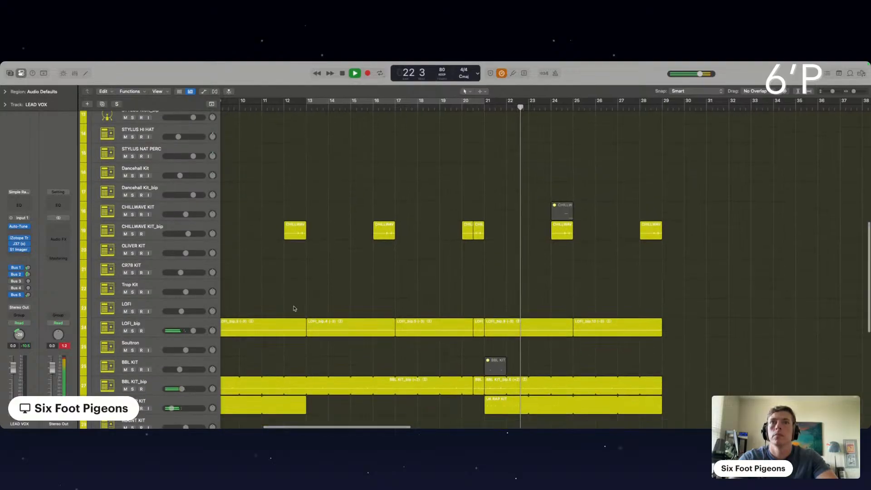
left_click(133, 304)
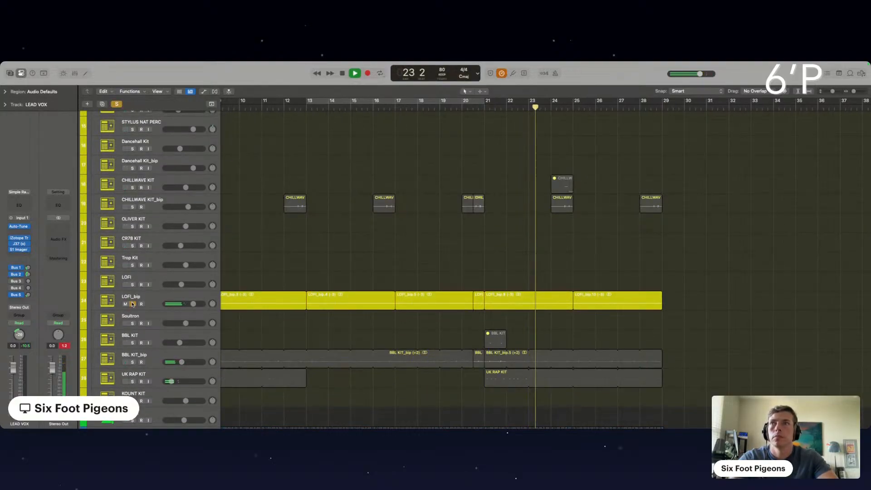
left_click(132, 304)
- Mute the UK RAP KIT track in the DRUM KITS stack
left_click(126, 382)
scroll(393, 354, "down", 5)
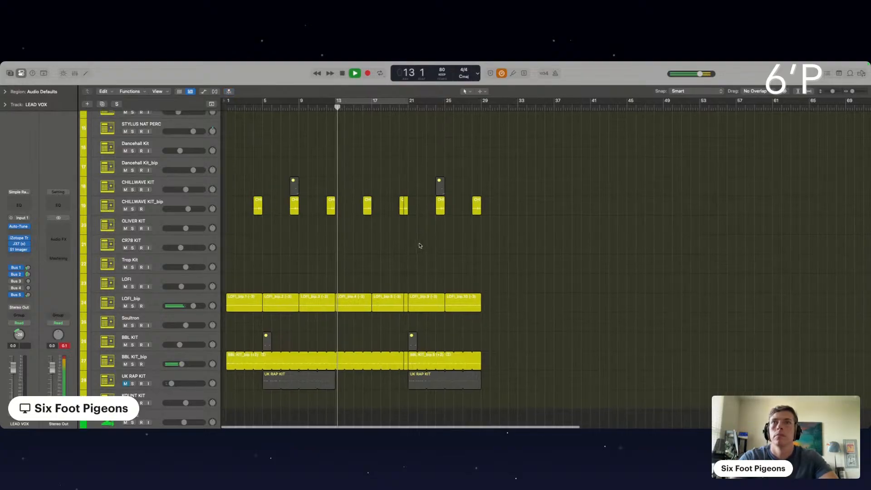
scroll(419, 245, "up", 8)
scroll(418, 246, "up", 3)
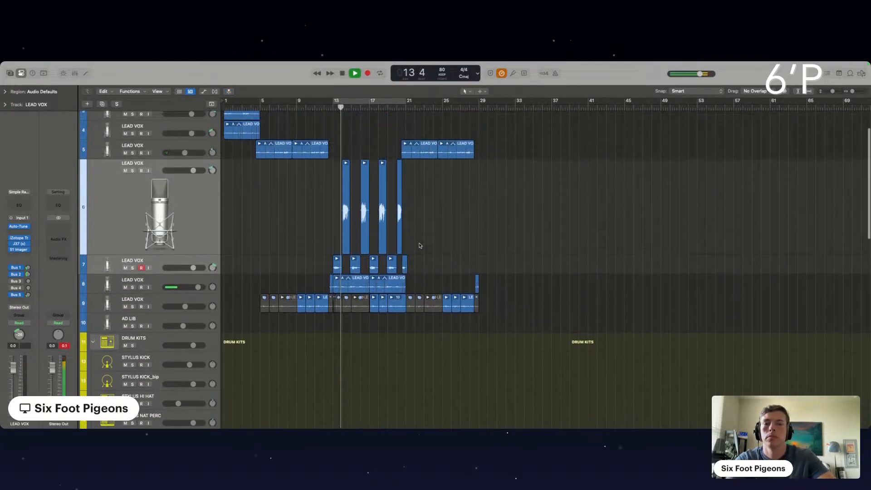
- Unmute the three LEAD VOX take regions on track 9 between bars 21 and 25, and replay from bar 20
scroll(443, 212, "up", 5)
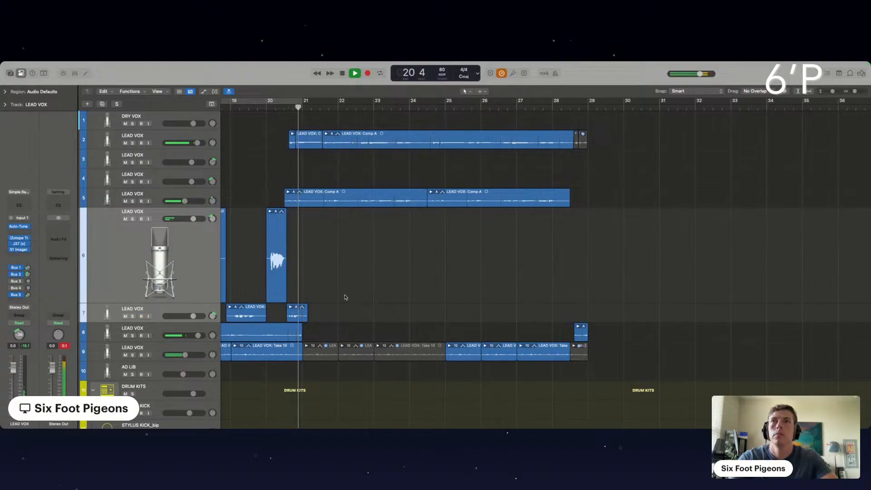
scroll(390, 293, "left", 3)
scroll(390, 293, "left", 2)
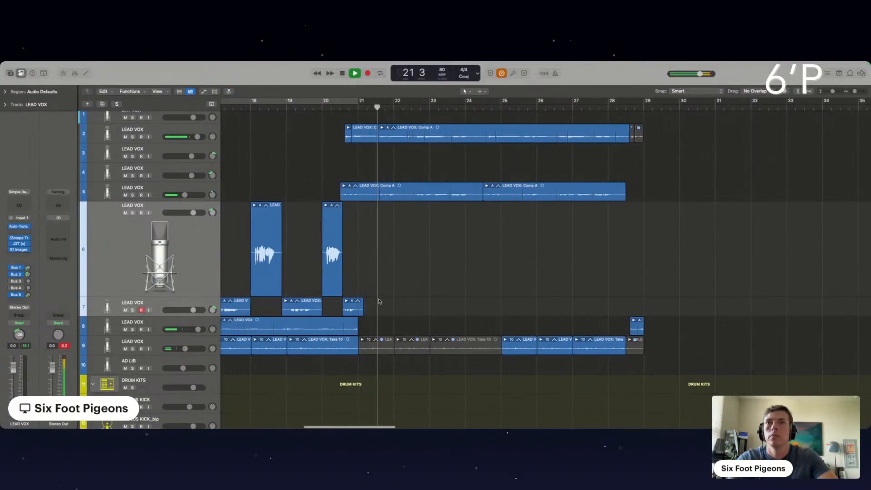
left_click_drag(376, 299, 463, 343)
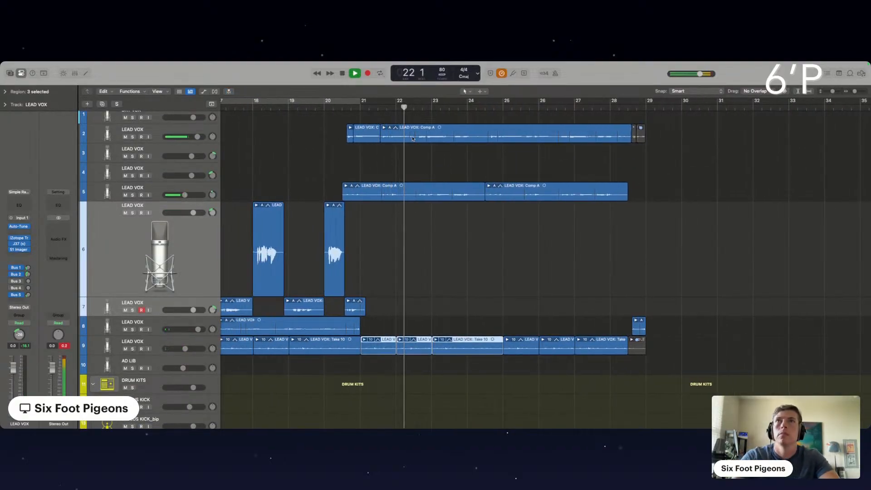
left_click(329, 108)
scroll(418, 277, "left", 3)
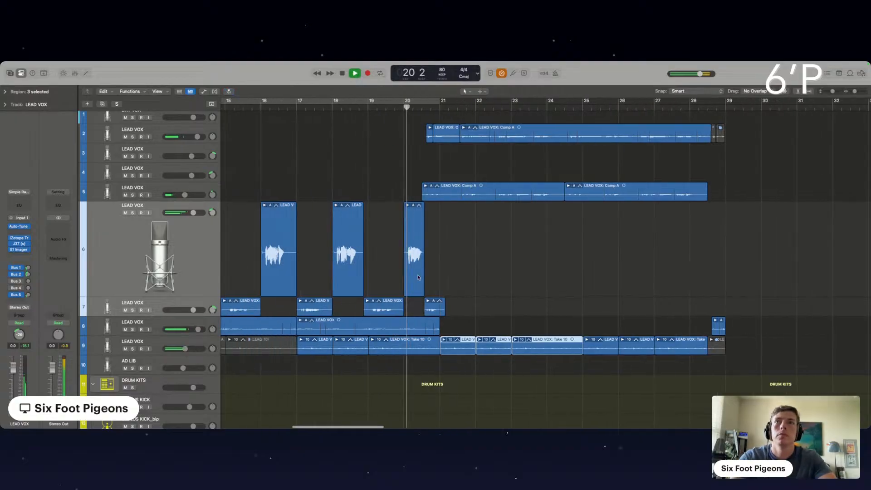
scroll(418, 277, "left", 1)
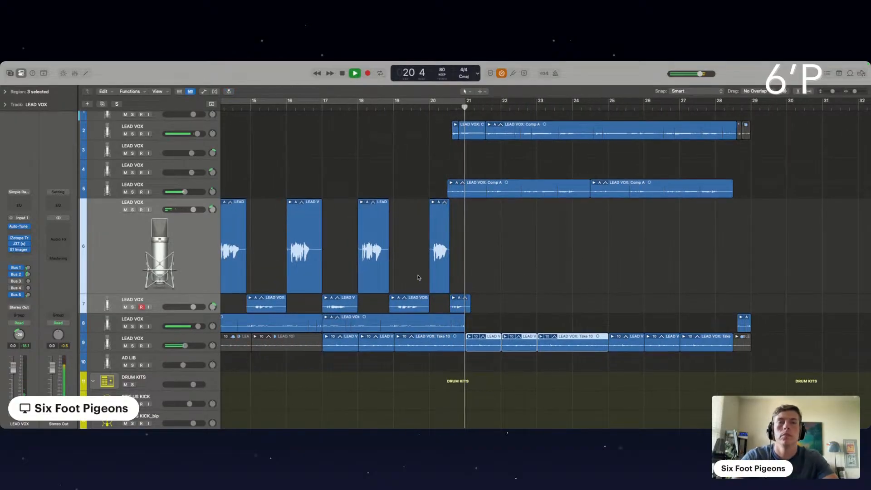
scroll(521, 274, "up", 1)
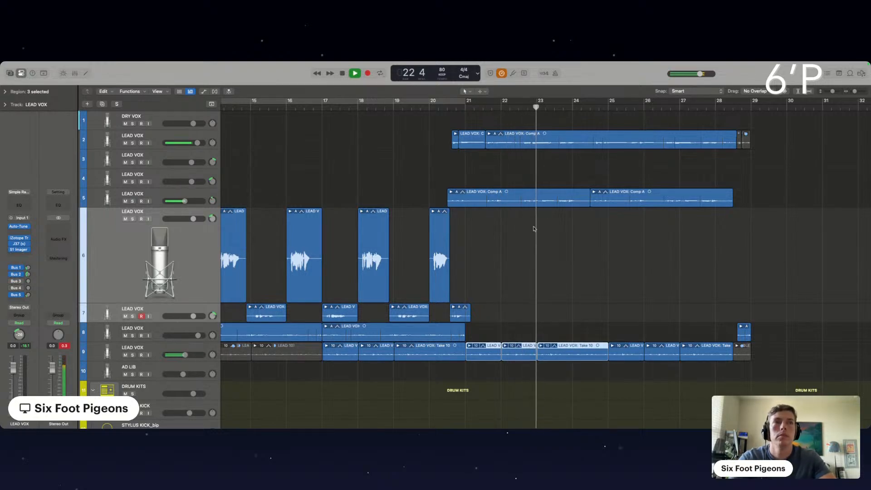
left_click(610, 304)
- Raise the volume of the LEAD VOX on track 2 to +4.0 dB and ease it back slightly
scroll(610, 304, "down", 5)
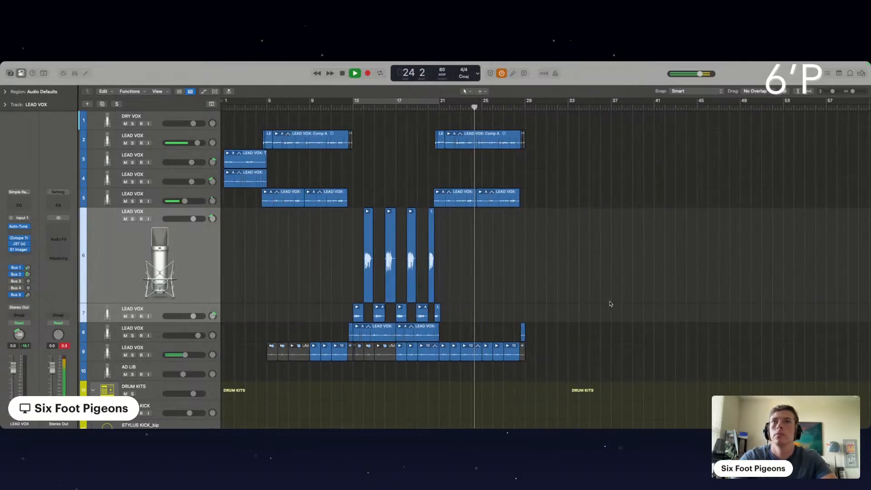
scroll(610, 304, "down", 3)
scroll(610, 303, "down", 8)
scroll(608, 301, "up", 12)
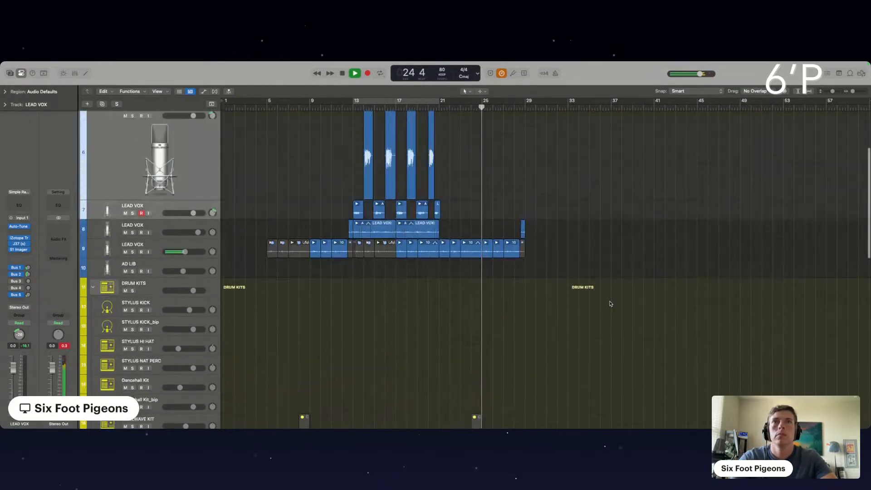
scroll(520, 237, "up", 6)
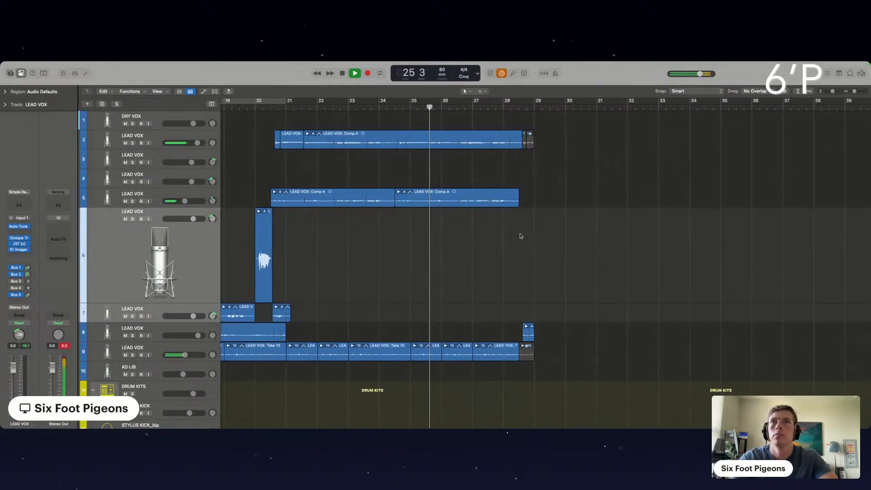
left_click(198, 142)
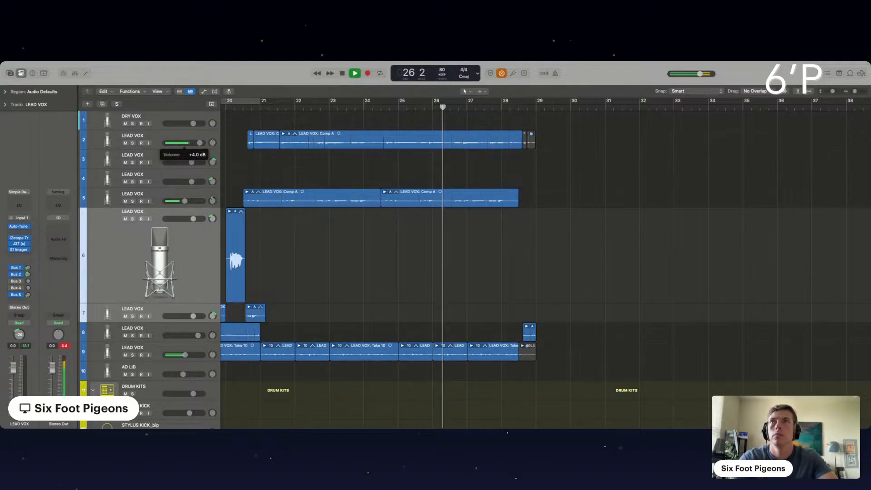
left_click_drag(199, 142, 197, 142)
- Split the BBL KIT_bip and LOFI_bip regions at bar 28 and mute their last bar
scroll(499, 227, "down", 15)
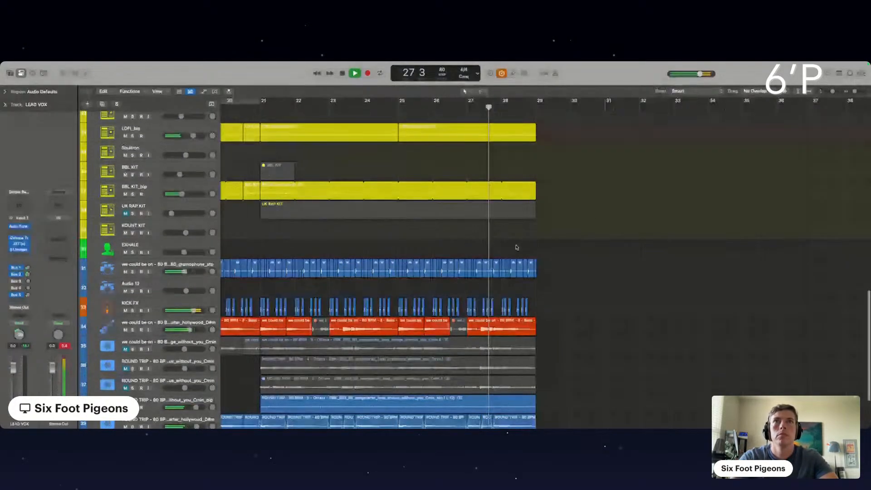
left_click(502, 200)
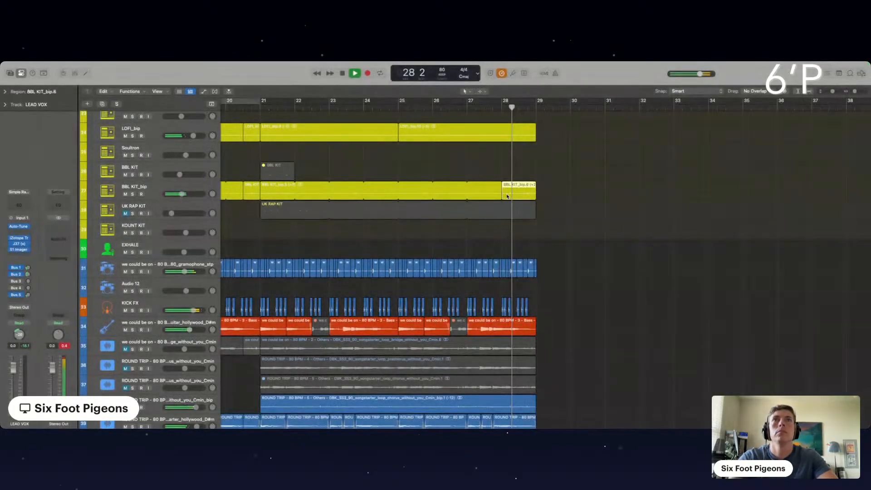
left_click(499, 135)
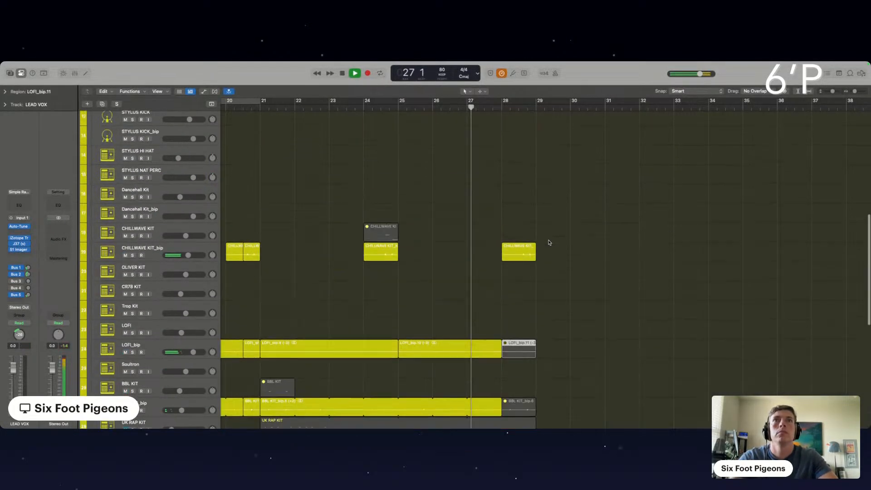
- Split the short LEAD VOX region on track 8 at beat 28 4, mute its tail and replay the ending from bar 26
scroll(549, 243, "up", 10)
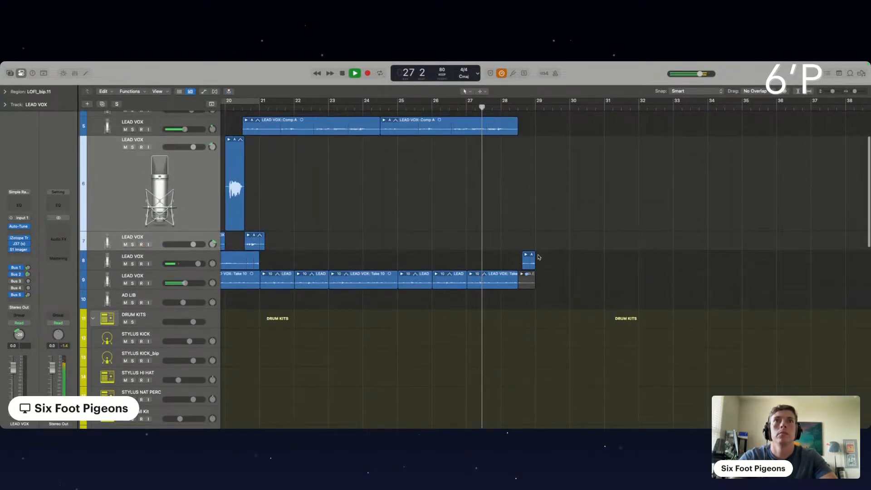
left_click(528, 262)
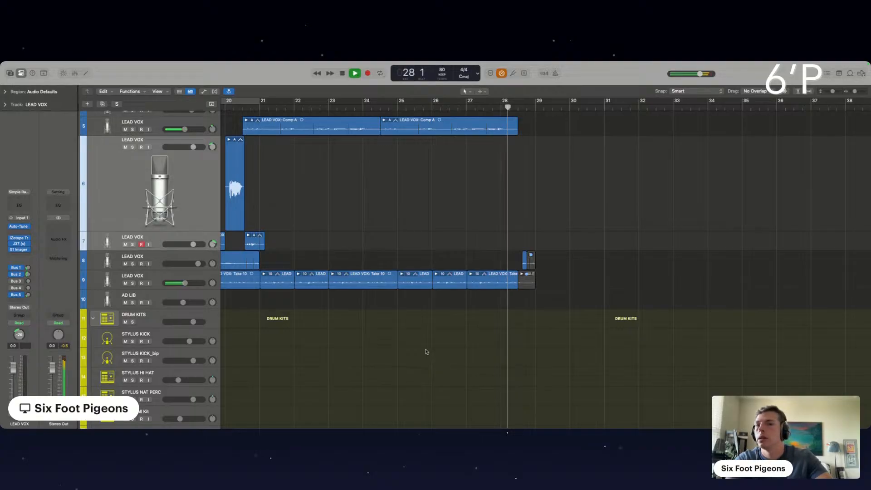
scroll(539, 232, "down", 8)
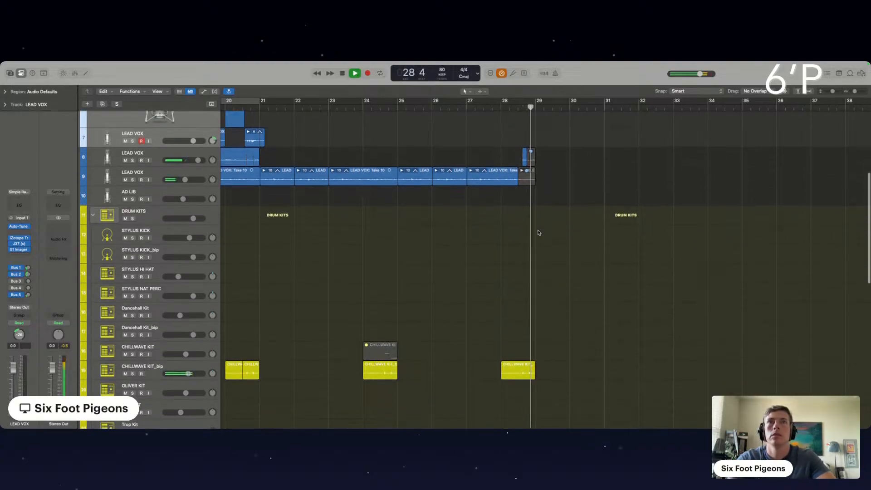
left_click(440, 105)
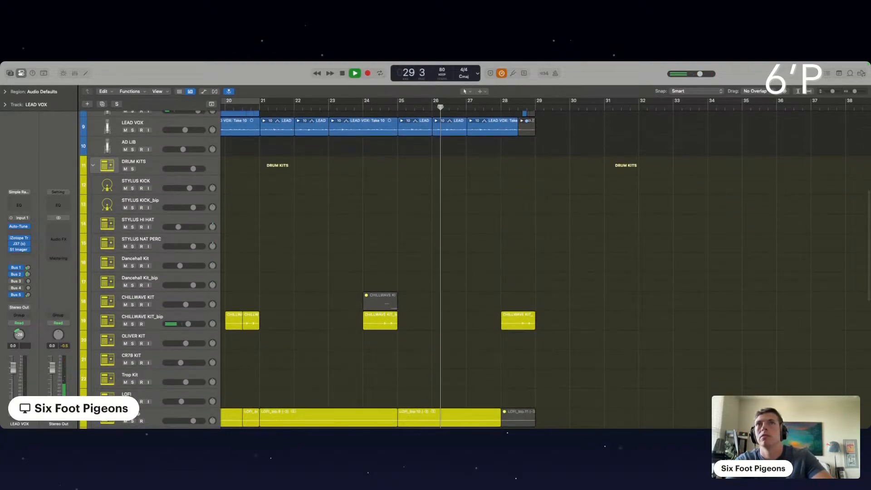
- Mute the final two gramophone_stp regions from beat 28 4 and the last three KICK FX hits in bar 28, and replay the ending
left_click(525, 323)
scroll(525, 323, "down", 12)
scroll(525, 322, "down", 1)
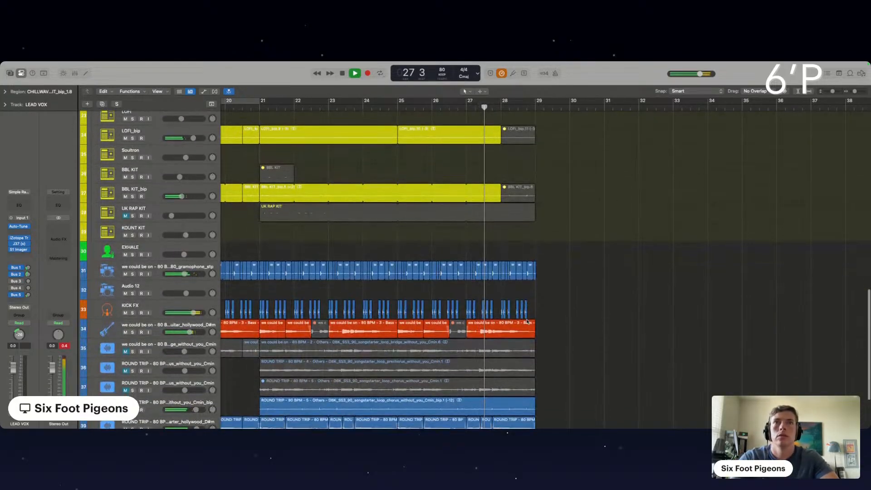
scroll(527, 323, "up", 5)
left_click_drag(538, 252, 570, 282)
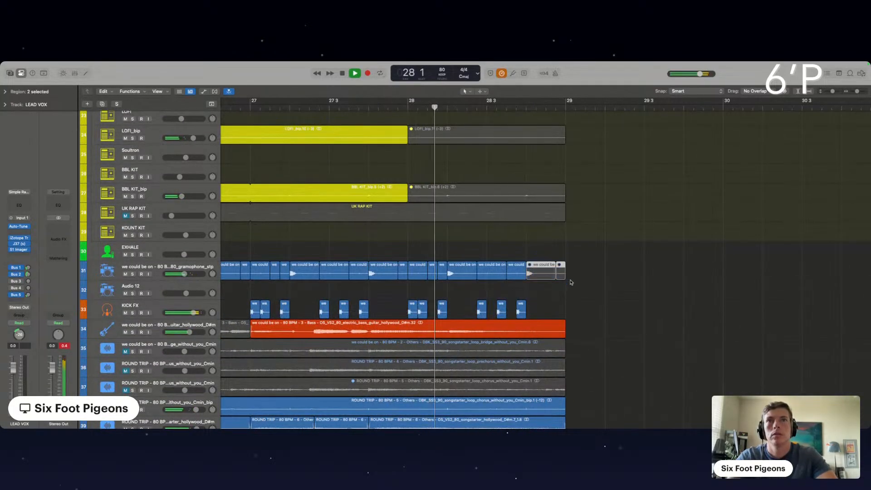
left_click_drag(477, 310, 527, 319)
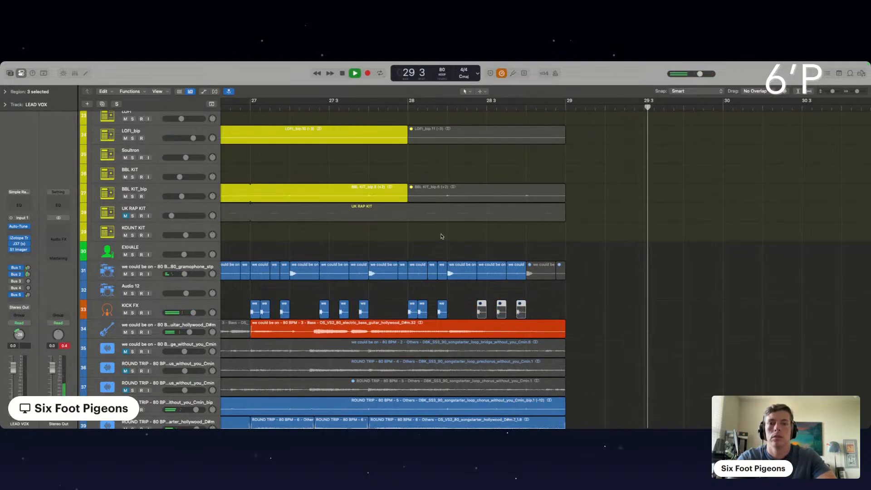
left_click(292, 107)
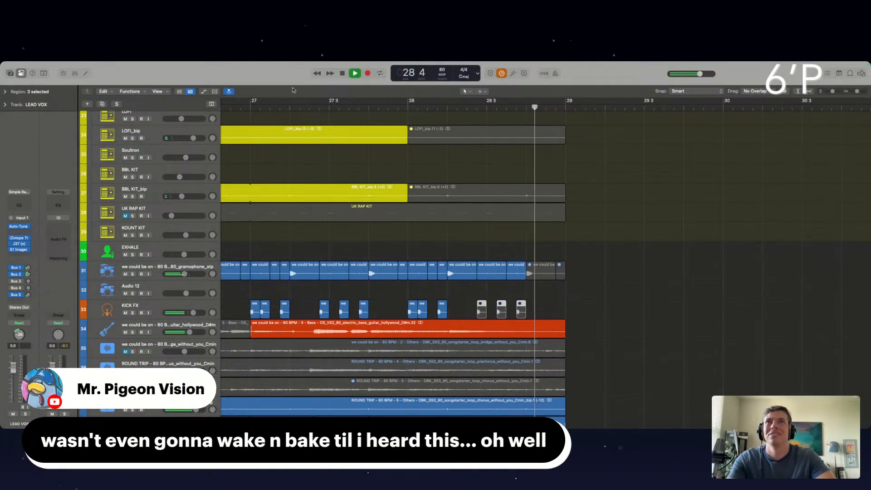
- Split the ROUND TRIP regions on tracks 38 and 39 at beat 28 4 and mute their ends up to bar 29
scroll(529, 291, "down", 3)
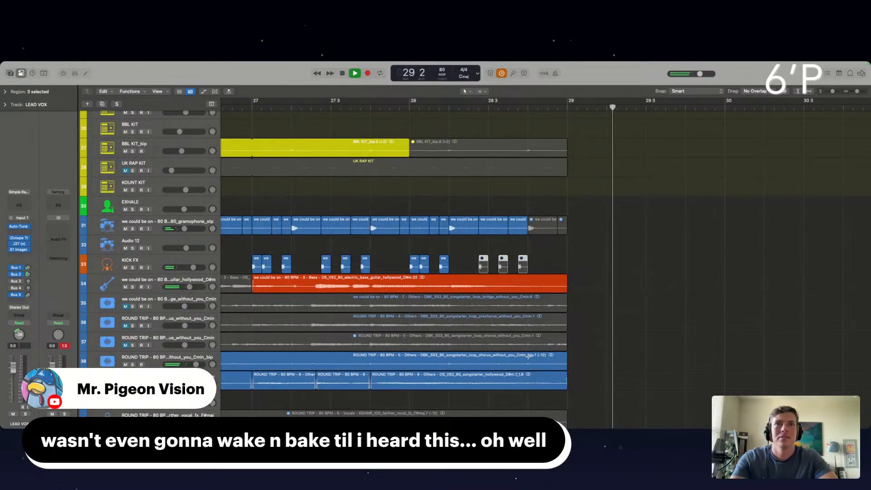
left_click_drag(528, 352, 581, 385)
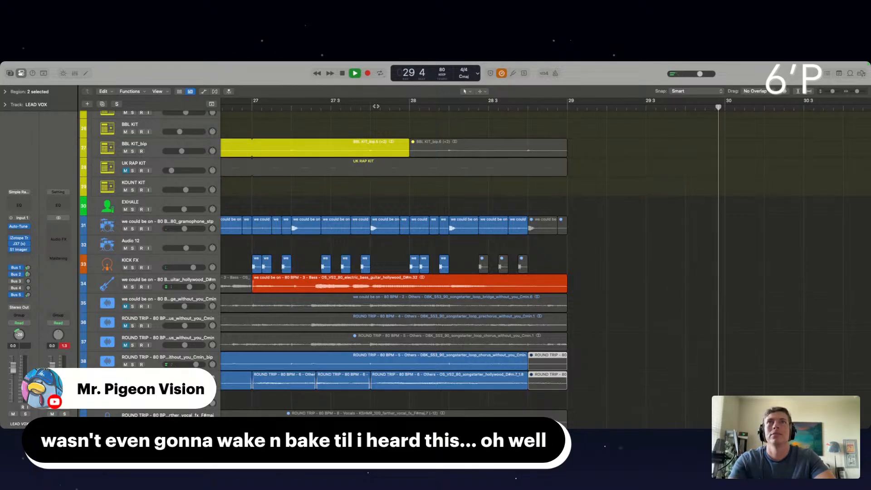
scroll(510, 216, "down", 2)
- Split the muted LEAD VOX tail on track 8 just after beat 28 4 and unmute its first short piece
scroll(509, 216, "up", 5)
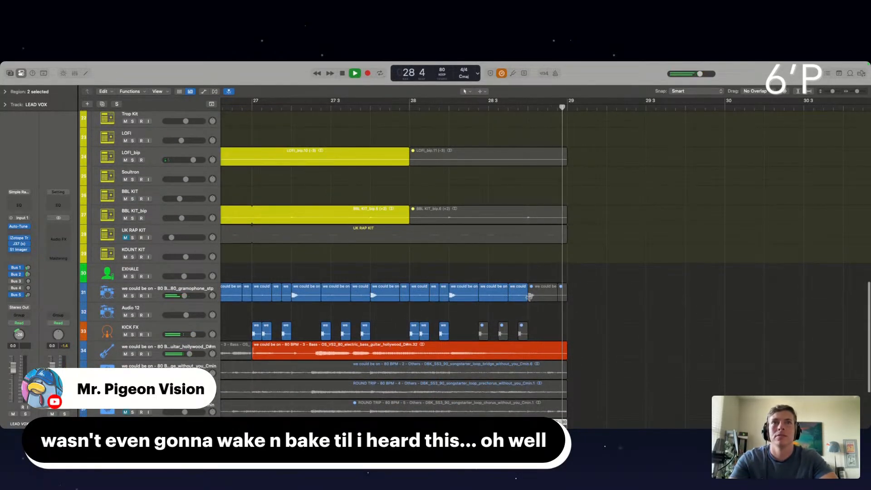
scroll(528, 296, "up", 15)
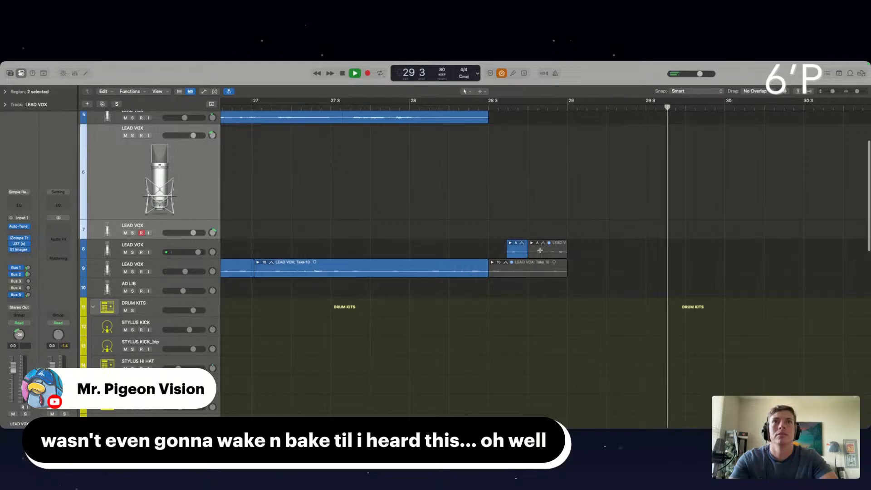
double_click(543, 250, "super")
left_click(535, 254)
key("ctrl+m")
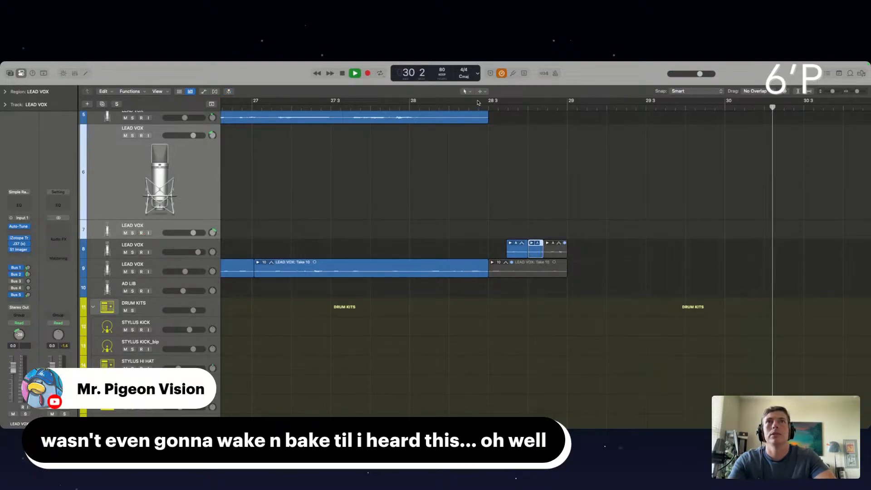
- Split the electric bass guitar region on track 34 at beat 28 2 and mute the remainder up to bar 29
scroll(565, 320, "down", 2)
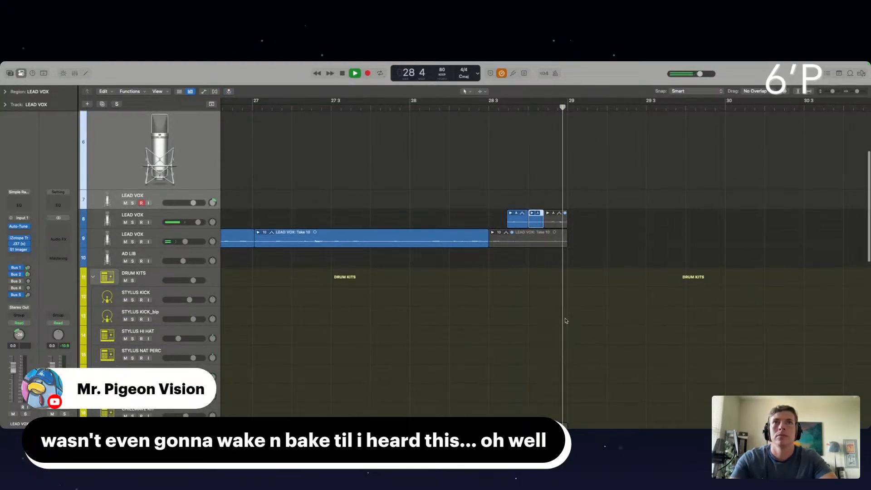
scroll(612, 348, "down", 2)
scroll(612, 348, "down", 10)
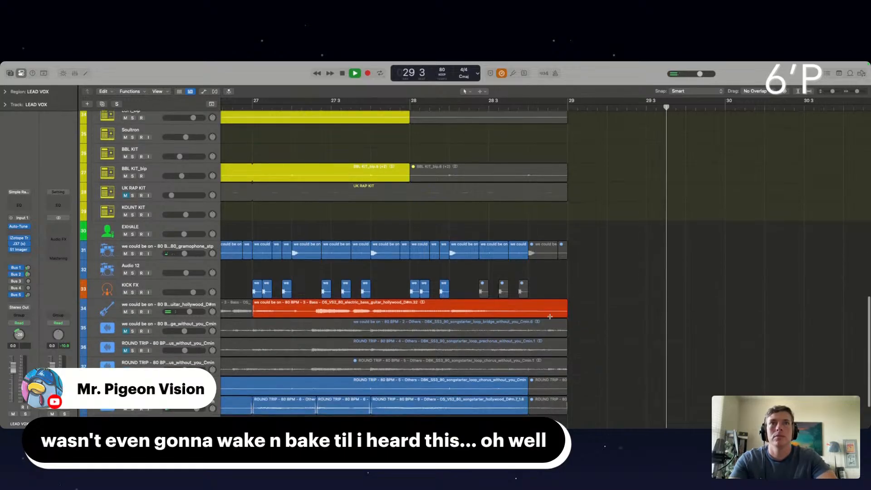
left_click(386, 108)
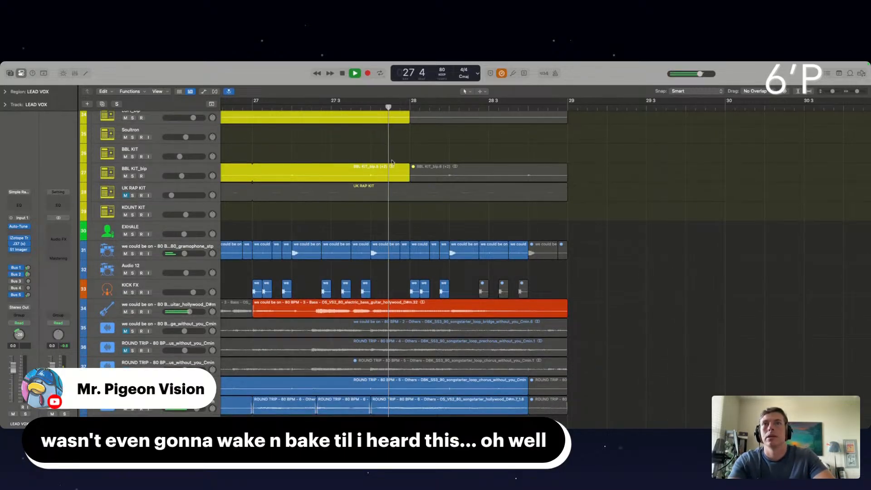
left_click(451, 311)
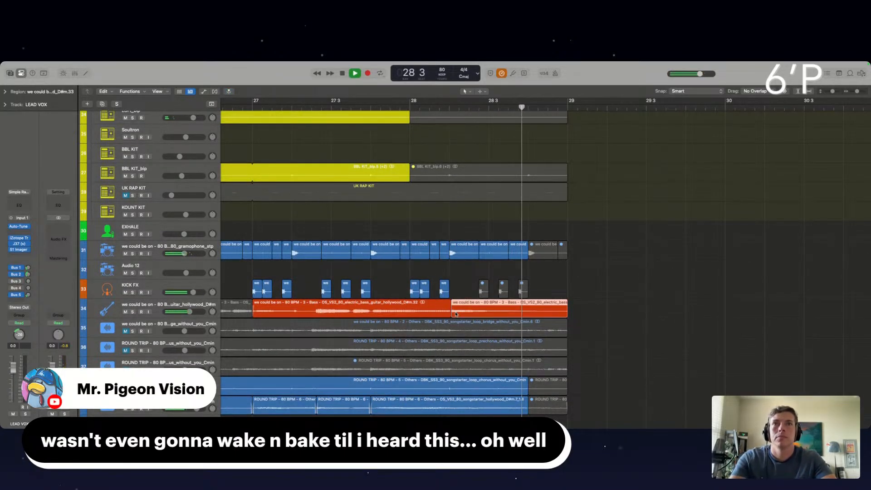
key("ctrl+m")
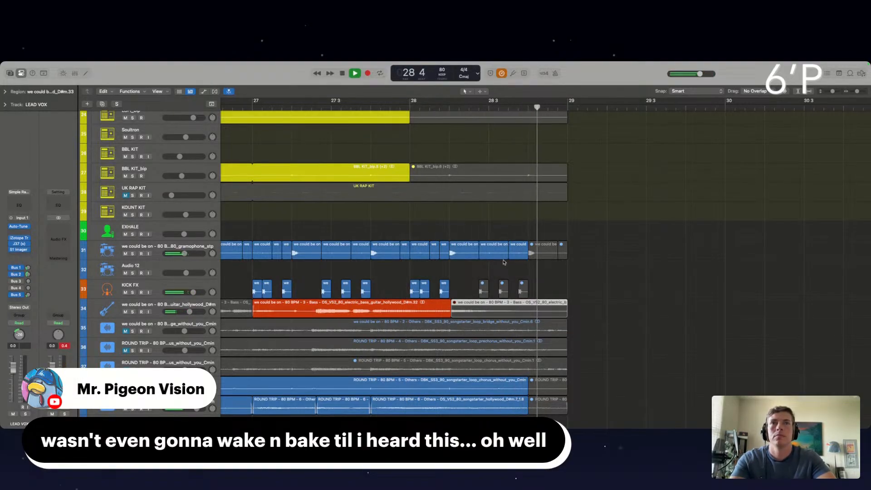
- Play the song from bar 1 with the whole arrangement in view and review the lower instrument tracks
scroll(472, 240, "down", 10)
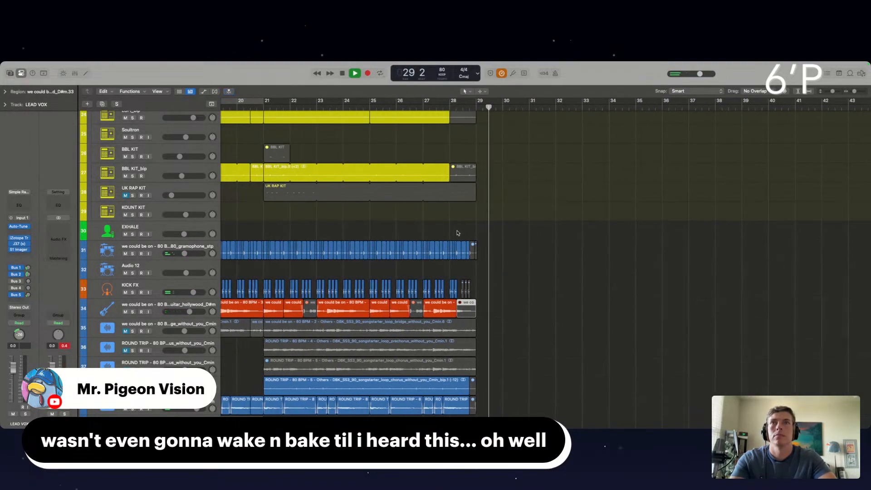
scroll(457, 233, "down", 2)
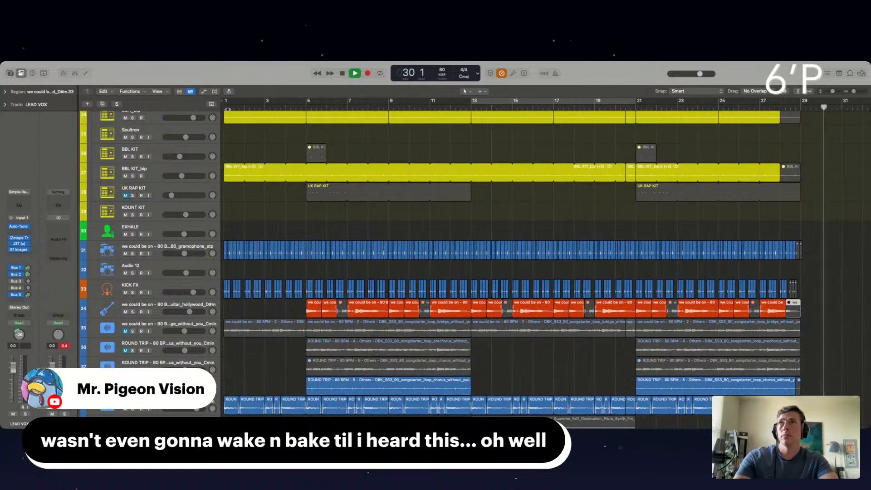
scroll(291, 264, "down", 1)
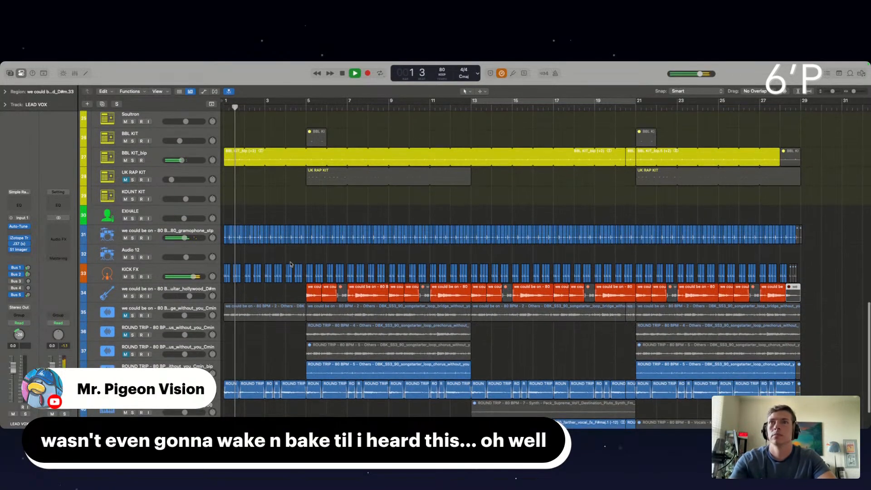
scroll(262, 381, "down", 2)
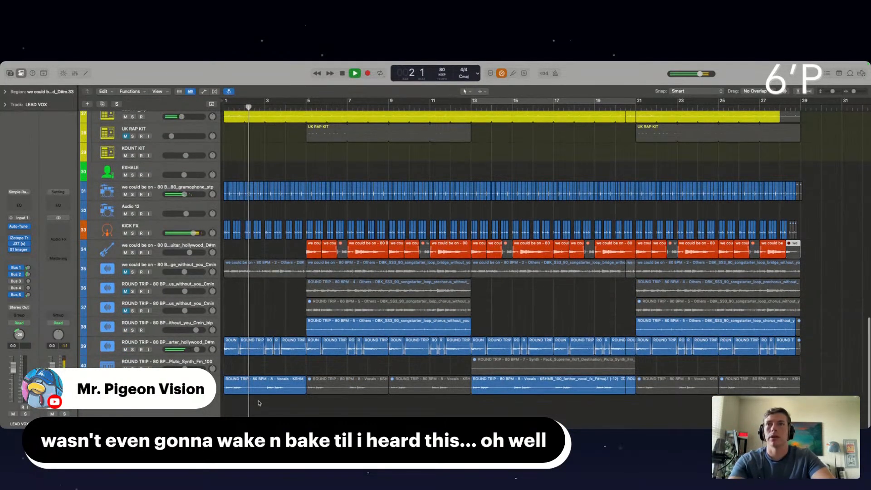
- Copy the opening LEAD VOX Take 9 and Comp A regions on tracks 3 and 4 to bar 17
scroll(265, 326, "up", 15)
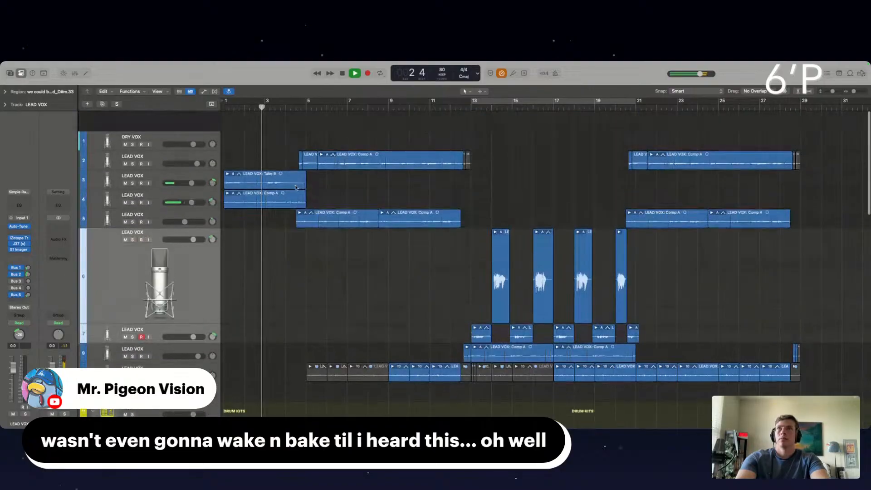
left_click_drag(254, 197, 580, 153)
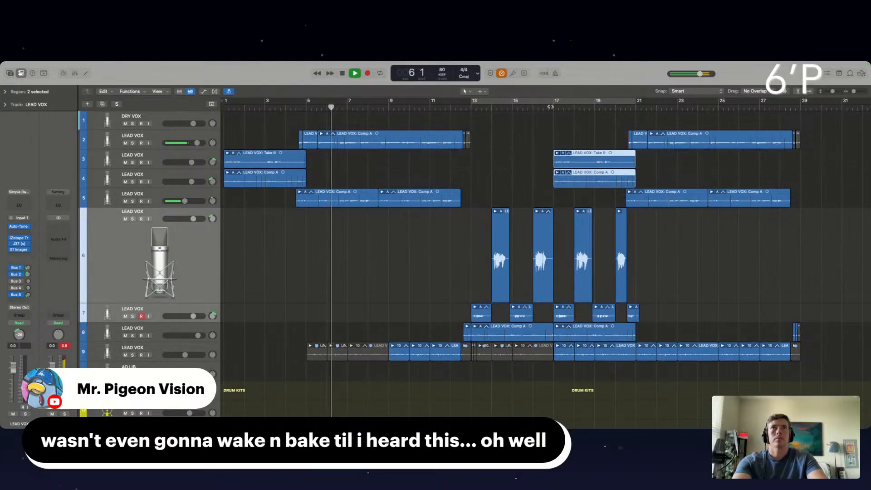
- Try the two copied LEAD VOX regions on tracks 3 and 4 at bar 25 and mute the track 4 copy
scroll(630, 181, "right", 2)
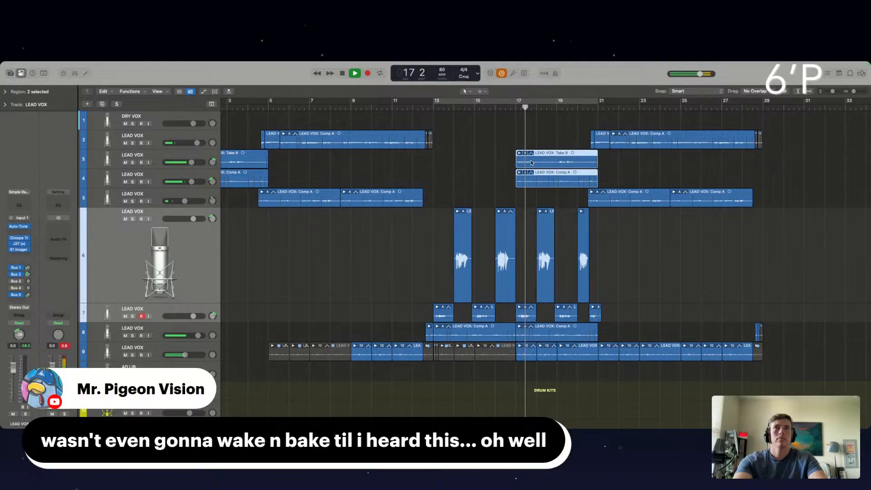
left_click_drag(531, 161, 697, 153)
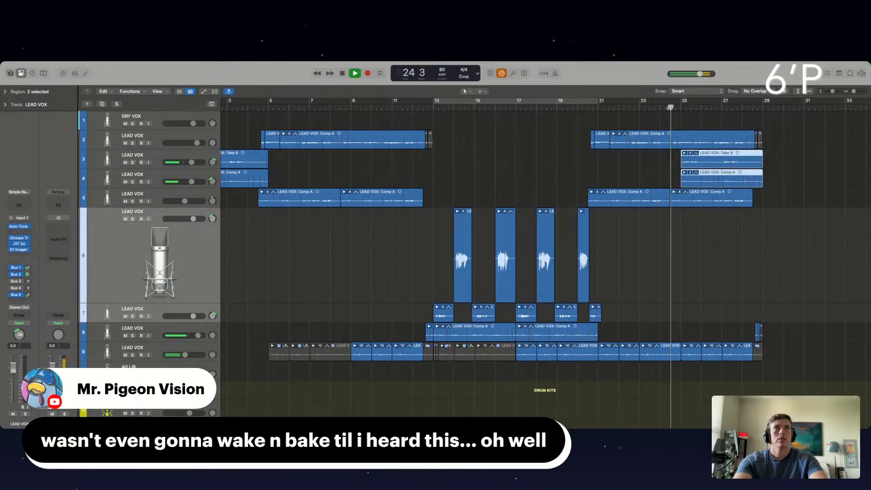
left_click(689, 164)
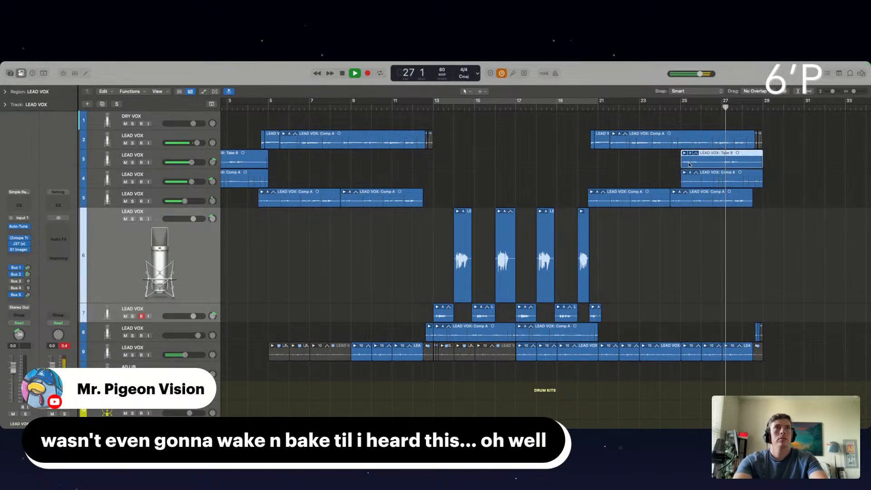
scroll(701, 178, "down", 20)
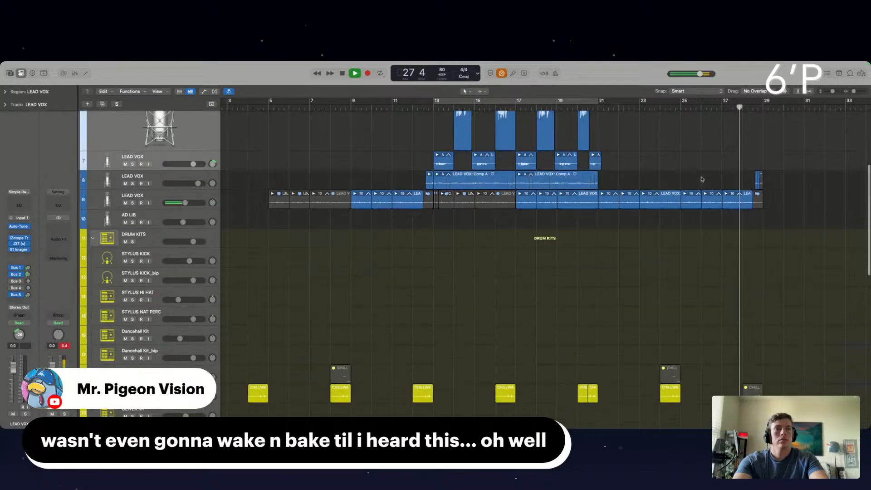
scroll(701, 179, "up", 20)
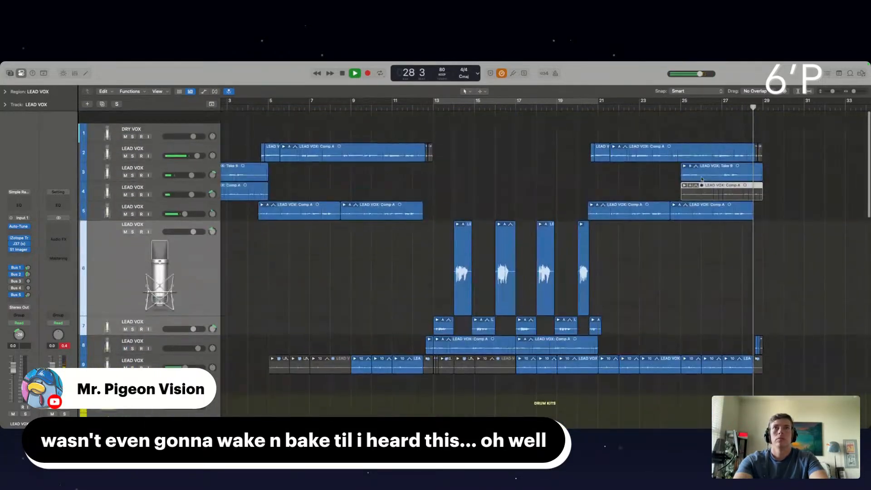
- Move the LEAD VOX Take 9 copy on track 3 back to bar 17 and delete the muted Comp A copy on track 4
left_click_drag(707, 168, 541, 162)
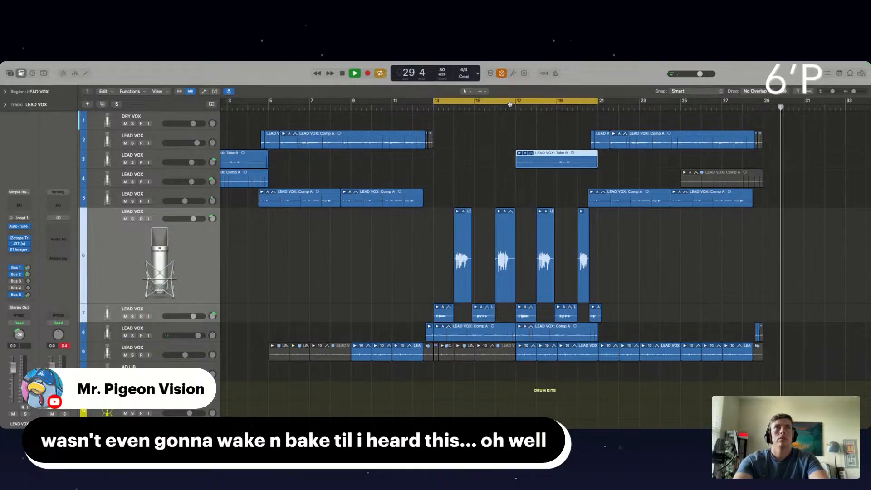
left_click(508, 106)
left_click(713, 178)
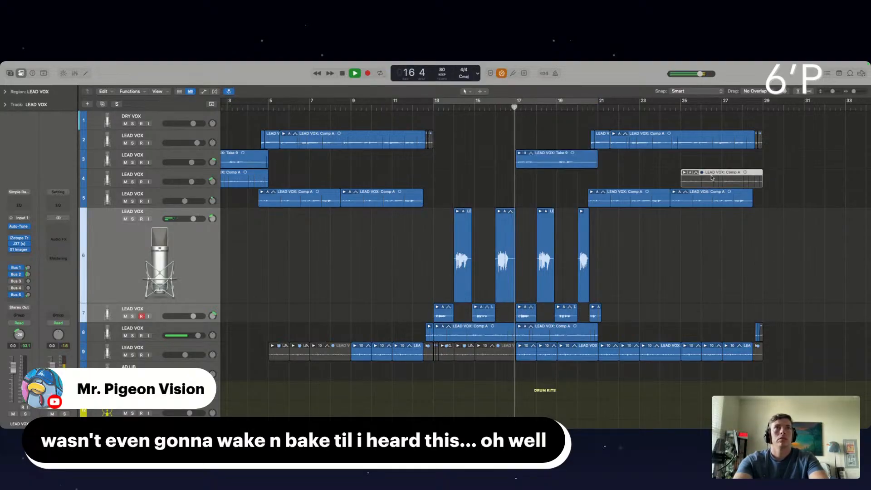
key("BackSpace")
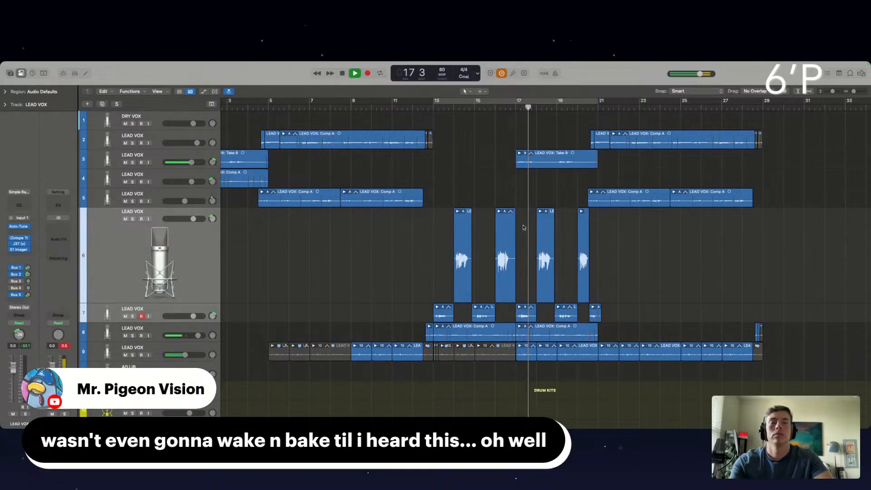
- Split the LOFI_bip and BBL KIT_bip regions and mute them from bar 20 to halfway through its third beat
scroll(520, 224, "down", 2)
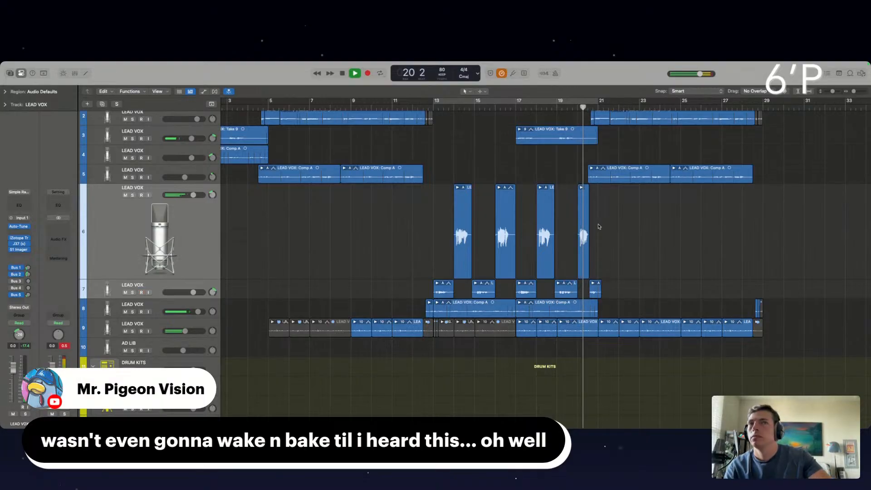
scroll(620, 241, "up", 2)
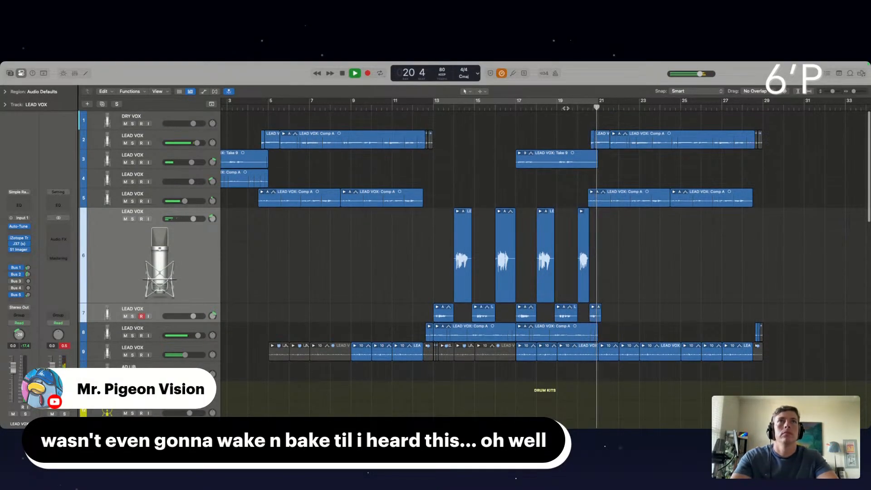
scroll(607, 312, "down", 15)
scroll(607, 312, "up", 5)
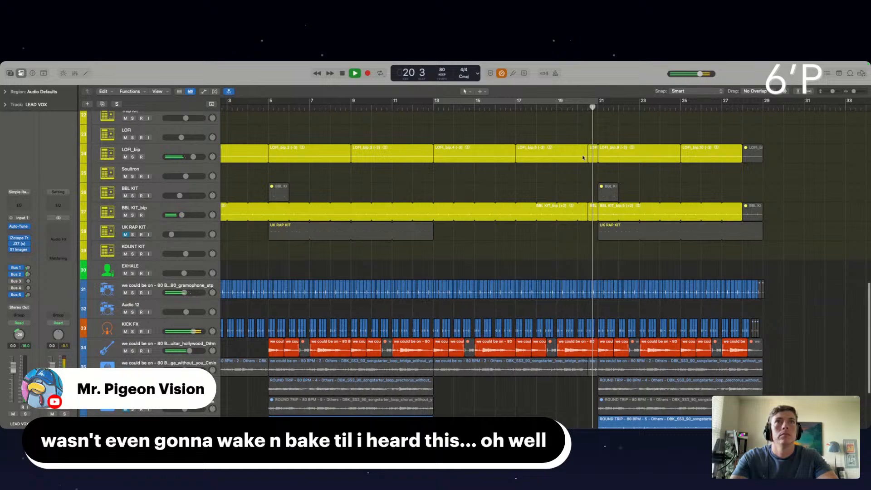
scroll(583, 157, "up", 5)
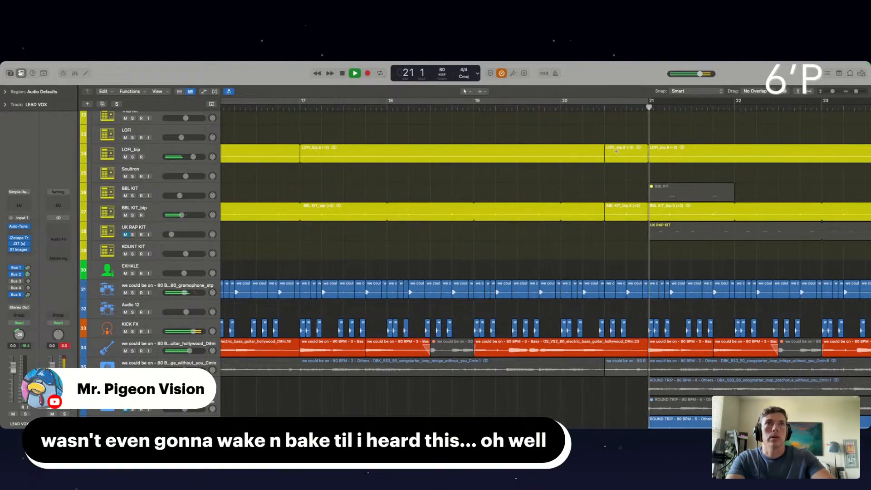
left_click_drag(615, 147, 561, 220)
key("ctrl+m")
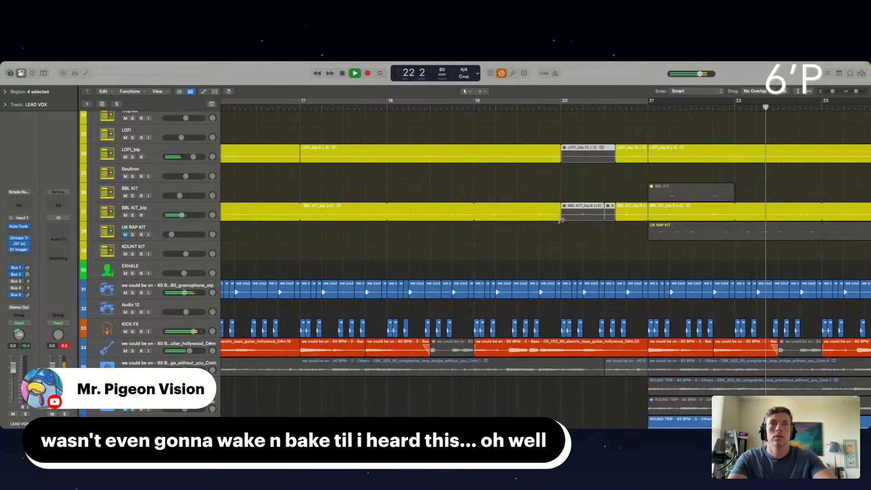
- Mute the gramophone drum slices on track 31 from bar 20 to beat 20 4 and the first four KICK FX slices in bar 20
left_click(473, 108)
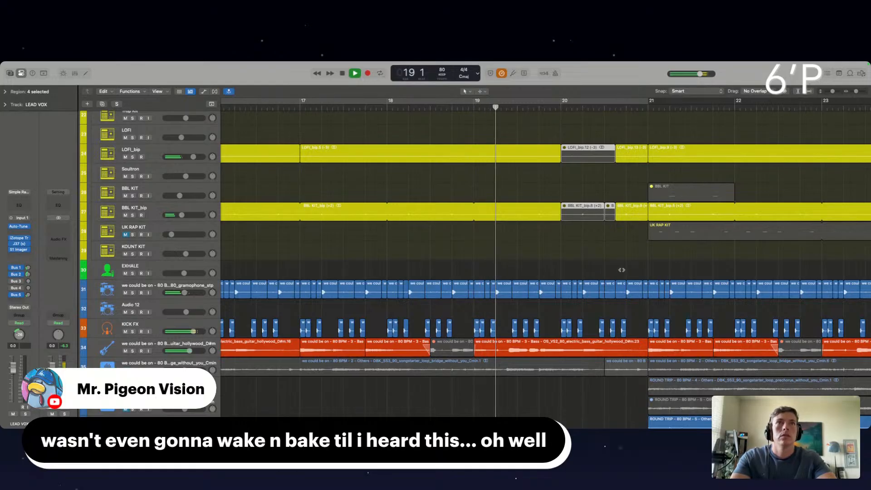
left_click_drag(561, 283, 625, 298)
key("ctrl+m")
left_click_drag(564, 301, 613, 330)
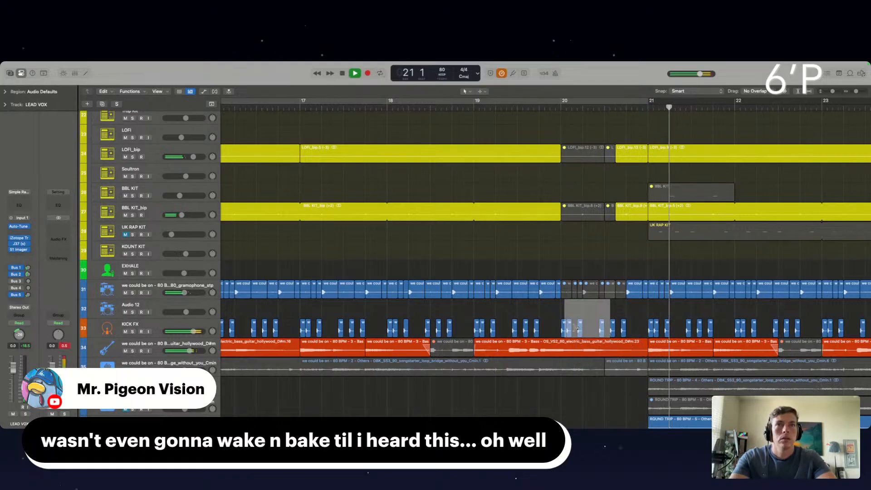
left_click(578, 330)
key("ctrl+m")
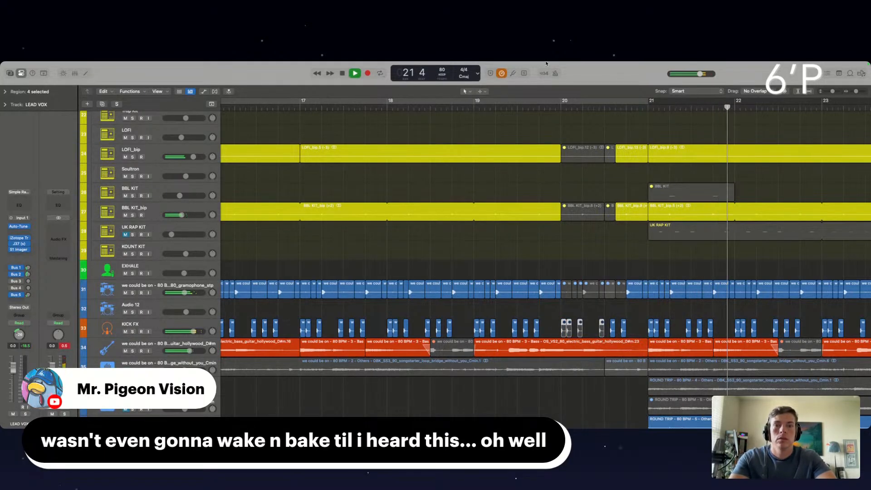
- Play the lead-in to bar 21 and mute the last two KICK FX slices in bar 20
left_click(510, 108)
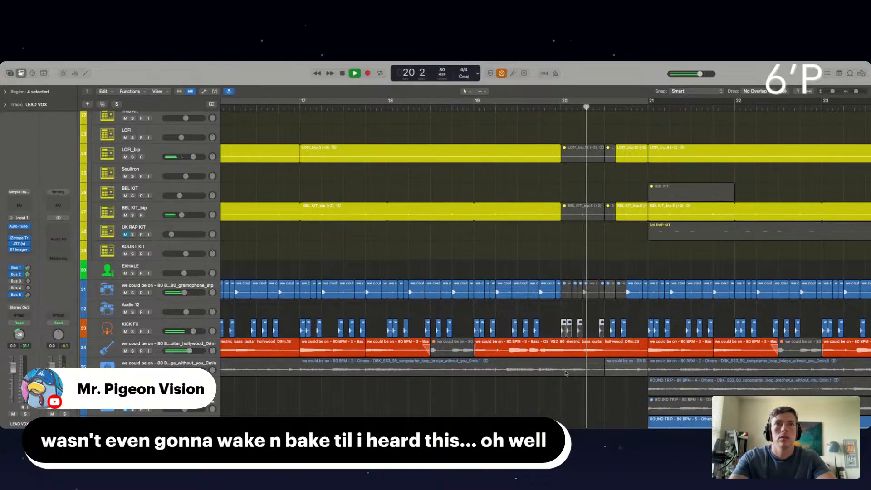
scroll(567, 370, "down", 1)
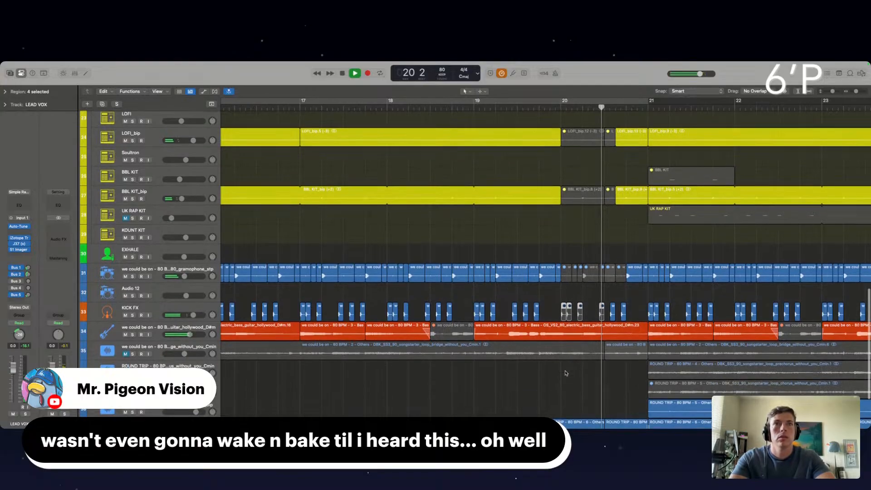
left_click(613, 310)
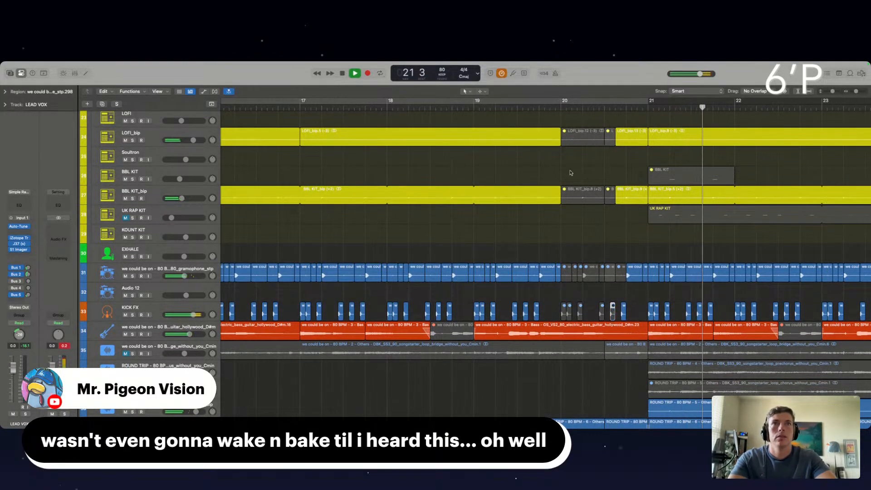
left_click(525, 109)
scroll(616, 263, "up", 1)
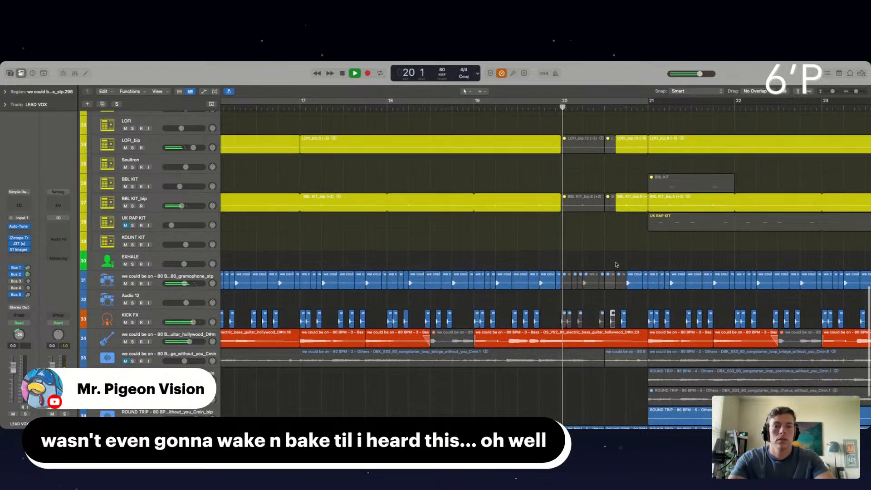
scroll(616, 264, "up", 1)
scroll(616, 265, "up", 1)
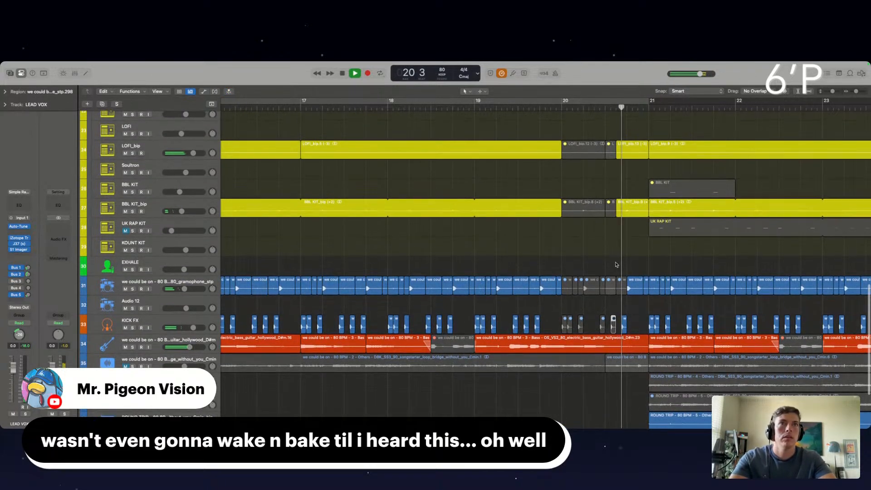
left_click(621, 327)
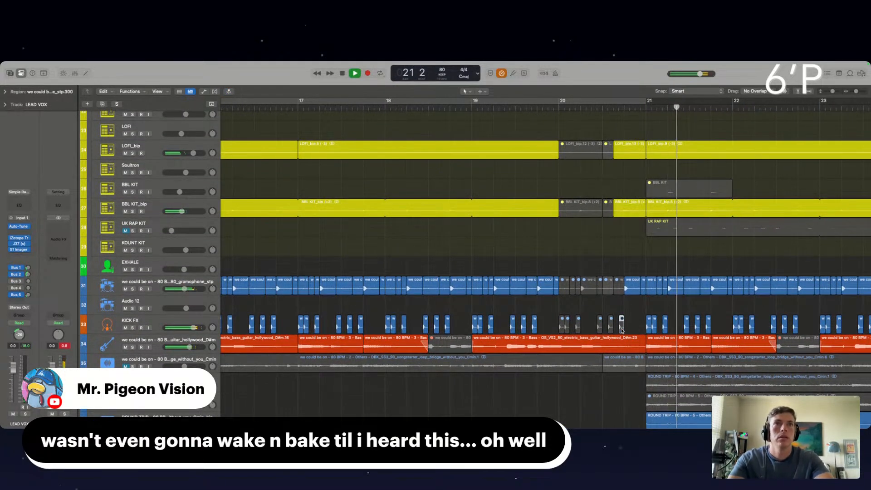
- Extend the muted gap in the LOFI_bip and BBL KIT_bip regions up to beat 20 4
left_click(544, 109)
scroll(621, 210, "up", 5)
scroll(622, 210, "up", 2)
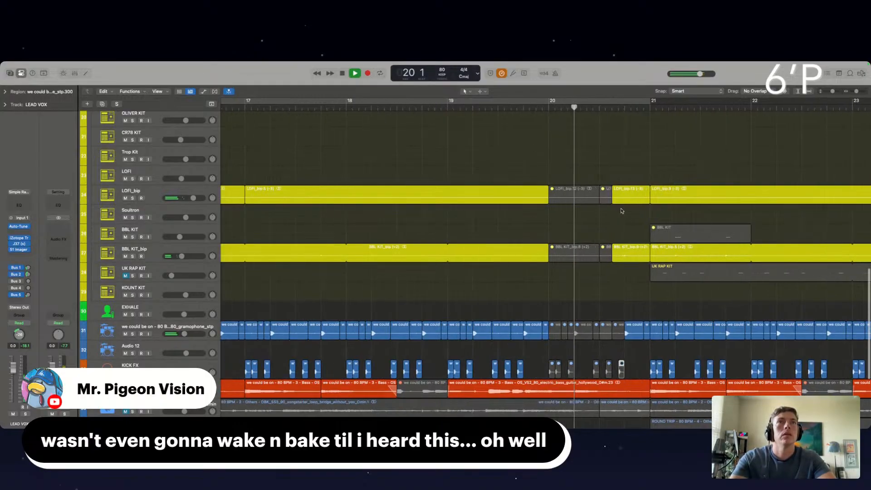
scroll(621, 211, "up", 5)
left_click_drag(633, 196, 587, 254)
key("ctrl+m")
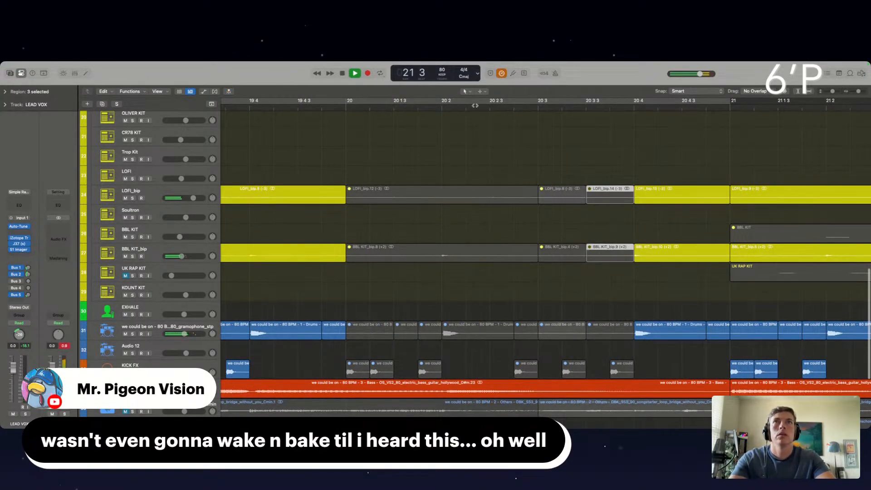
- Play the drum drop-out in bar 20 and check the CHILLWAVE KIT_bip track's level against it
scroll(508, 228, "down", 5)
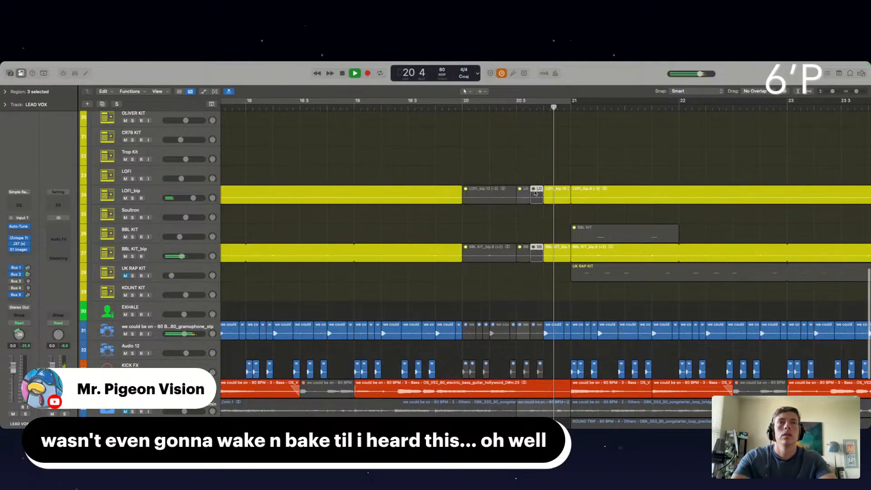
scroll(539, 194, "up", 10)
scroll(541, 195, "down", 8)
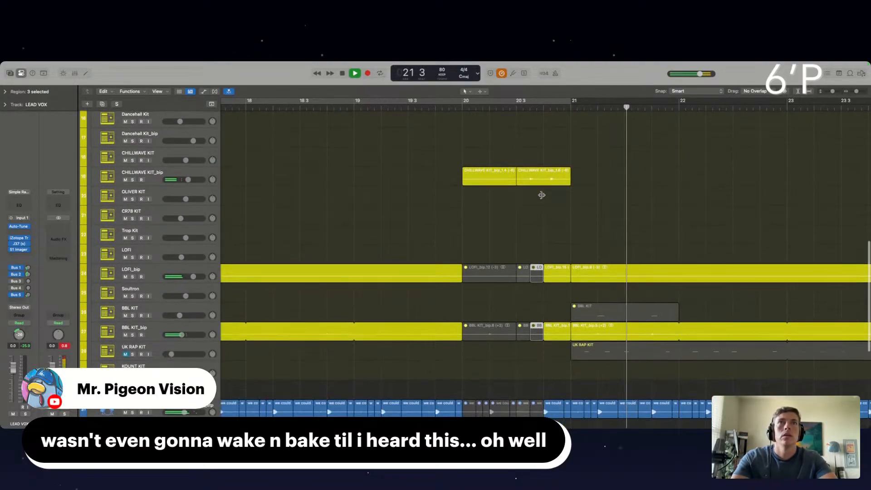
left_click(430, 108)
left_click_drag(187, 179, 193, 179)
left_click(425, 220)
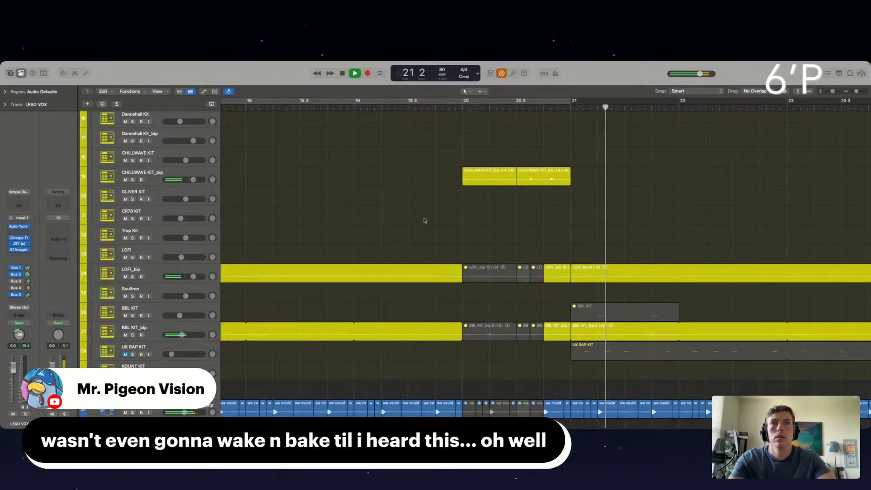
- Split the electric bass guitar region on track 34 at beat 20 2 and mute the remainder up to bar 21
scroll(425, 220, "down", 2)
scroll(425, 220, "down", 5)
scroll(425, 220, "down", 3)
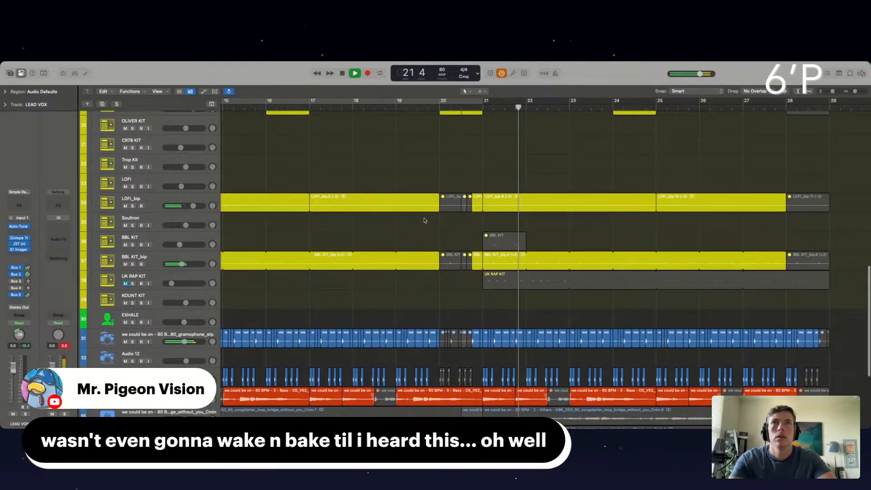
left_click(414, 107)
scroll(457, 290, "down", 5)
scroll(458, 318, "up", 5)
scroll(515, 327, "left", 2)
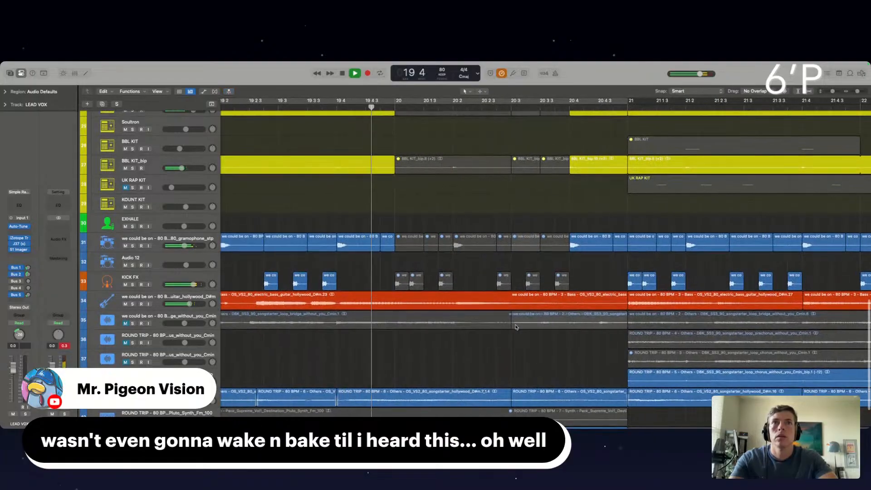
scroll(516, 327, "down", 1)
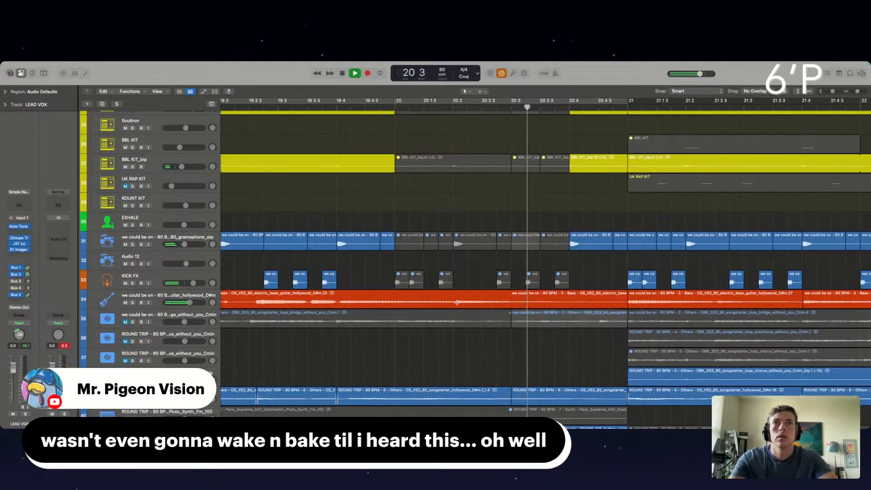
double_click(457, 303)
key("ctrl+m")
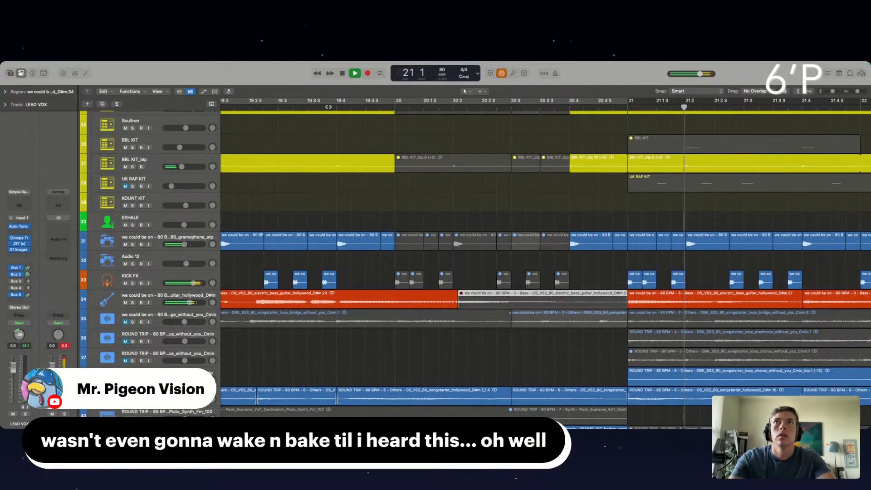
- Fade out the end of the audible electric bass guitar region up to beat 20 2 and play the transition into bar 21
scroll(530, 255, "down", 1)
left_click(482, 92)
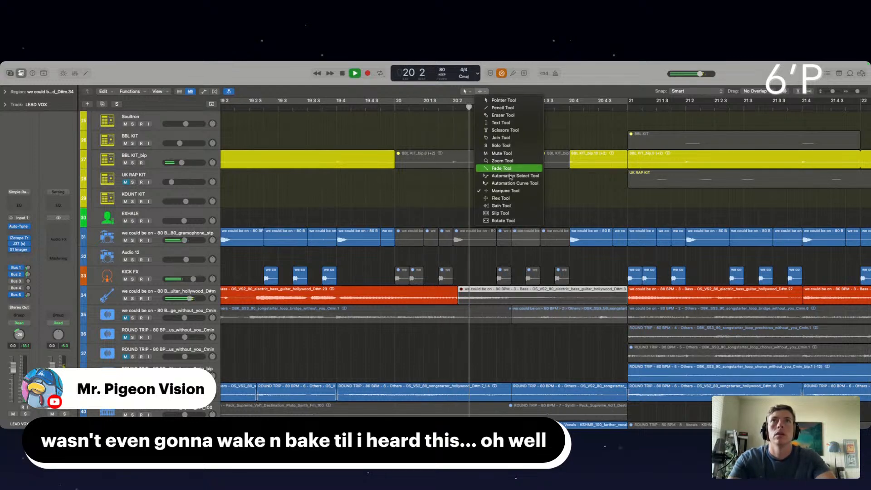
left_click(501, 167)
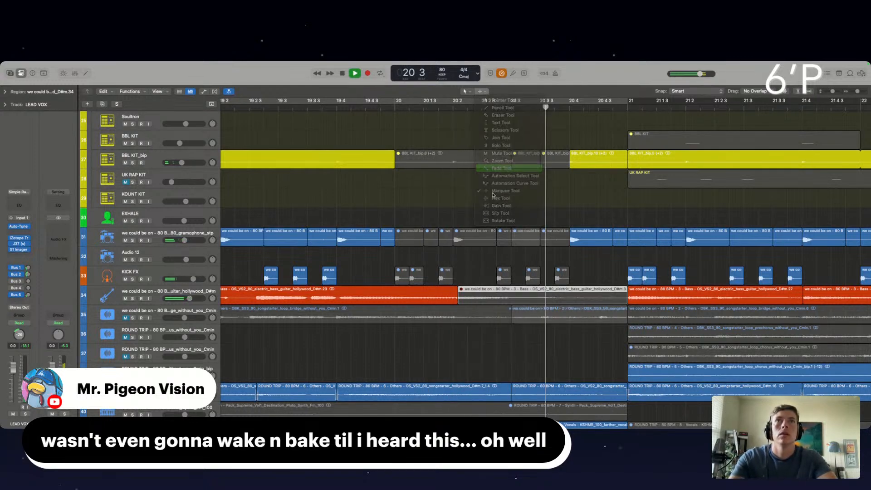
left_click(453, 293)
key("comma")
key("comma")
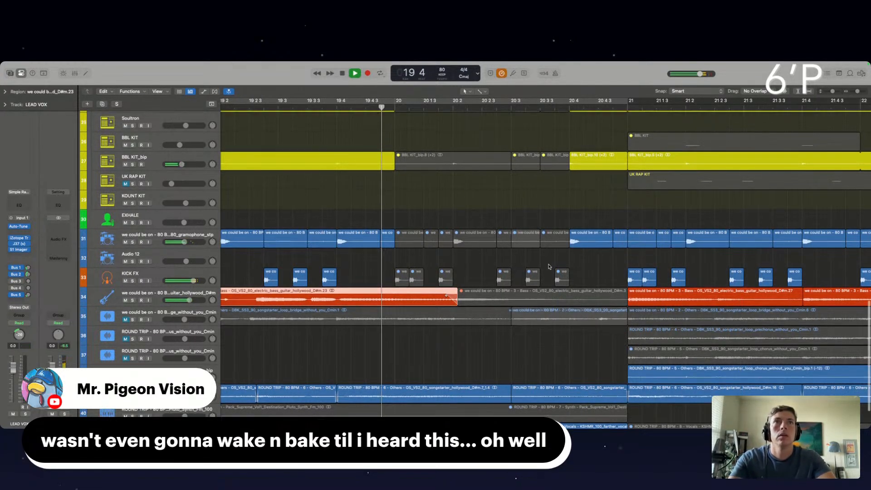
scroll(548, 266, "up", 2)
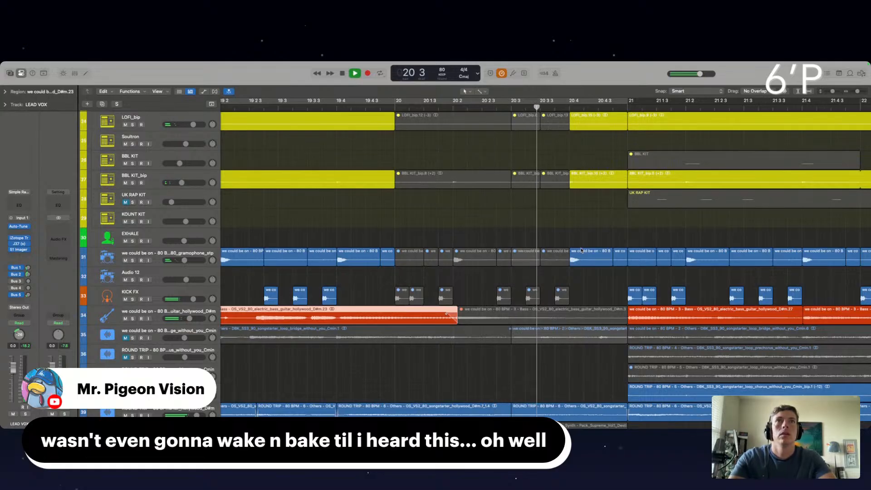
left_click(570, 229)
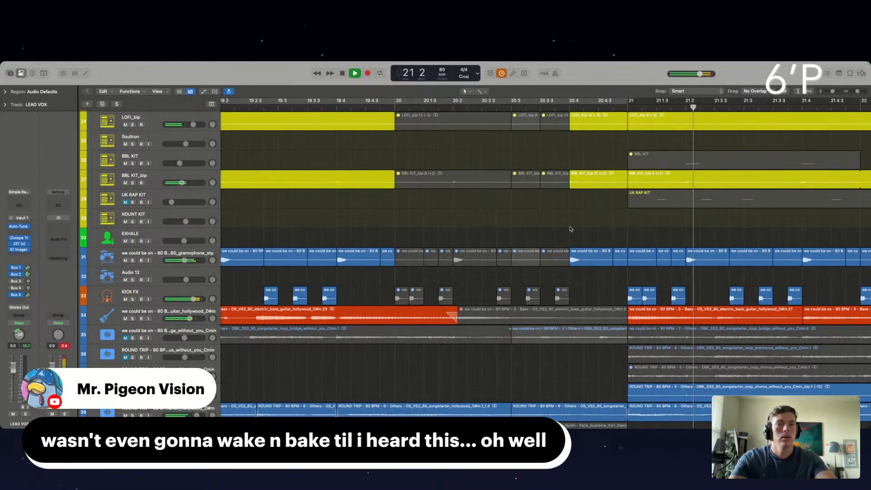
- Return the playhead to the start of the song and select LEAD VOX track 7 for recording
scroll(591, 183, "down", 10)
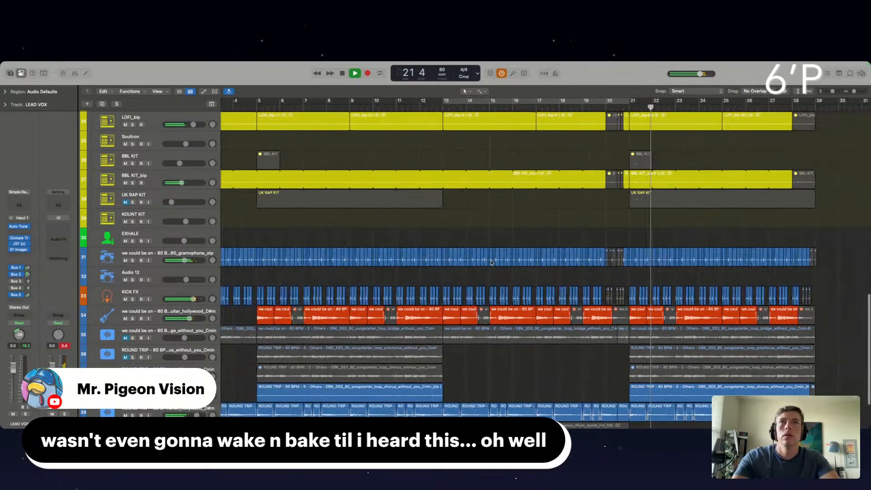
scroll(475, 224, "left", 5)
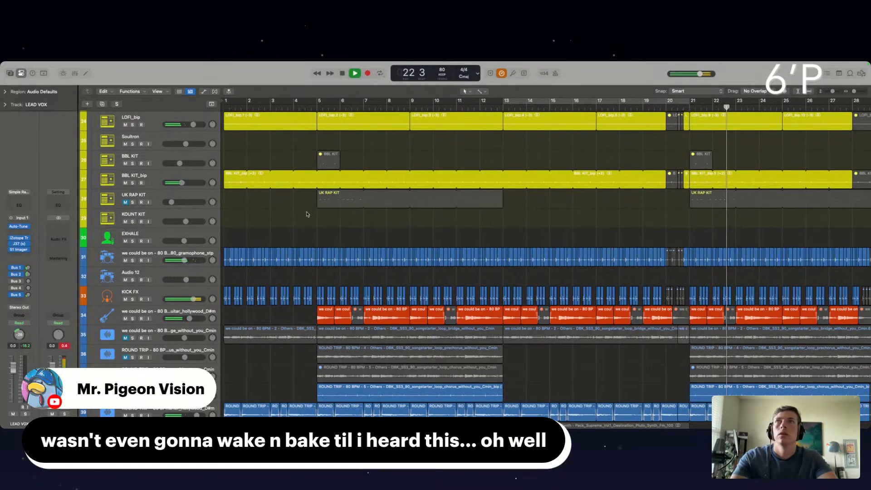
left_click(224, 107)
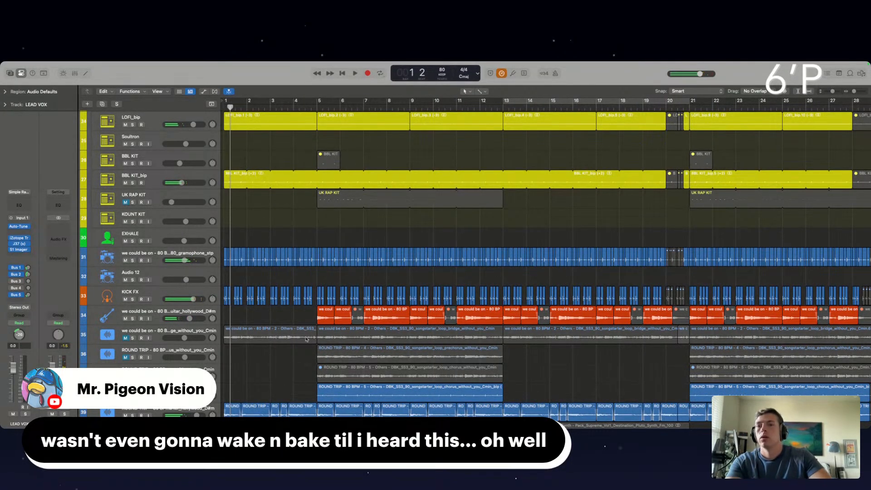
scroll(294, 213, "up", 15)
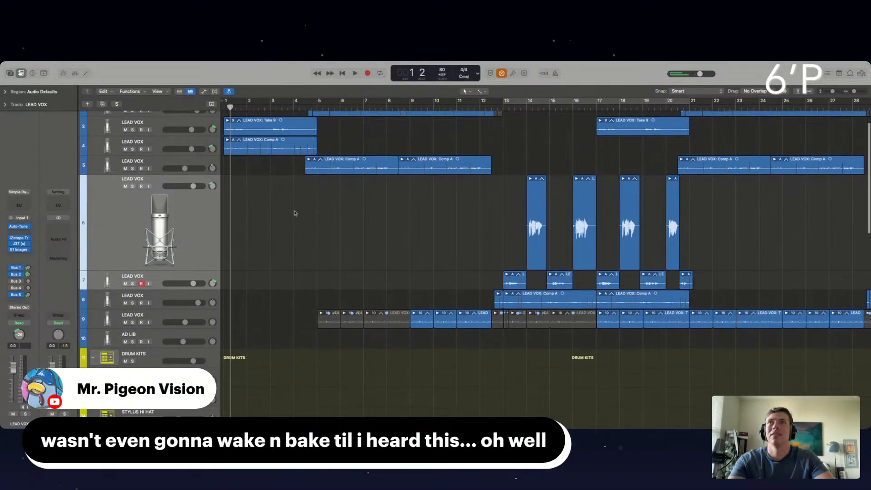
scroll(294, 214, "up", 2)
left_click(160, 310)
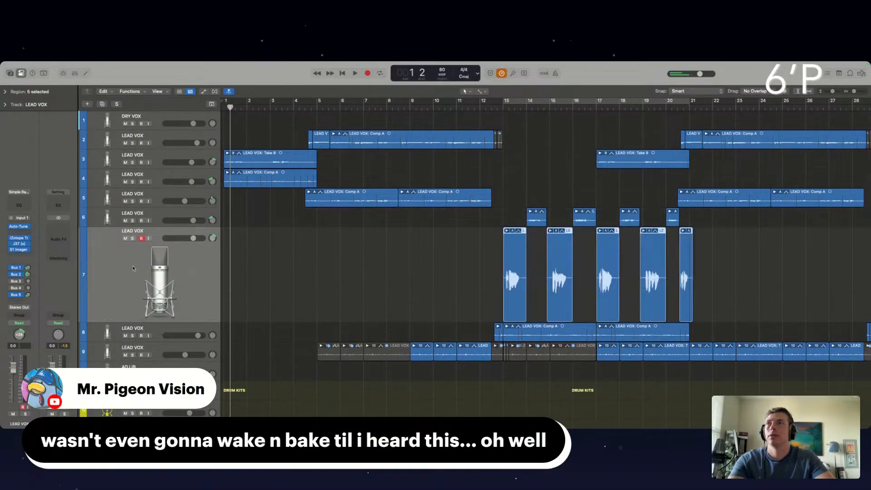
scroll(137, 262, "down", 2)
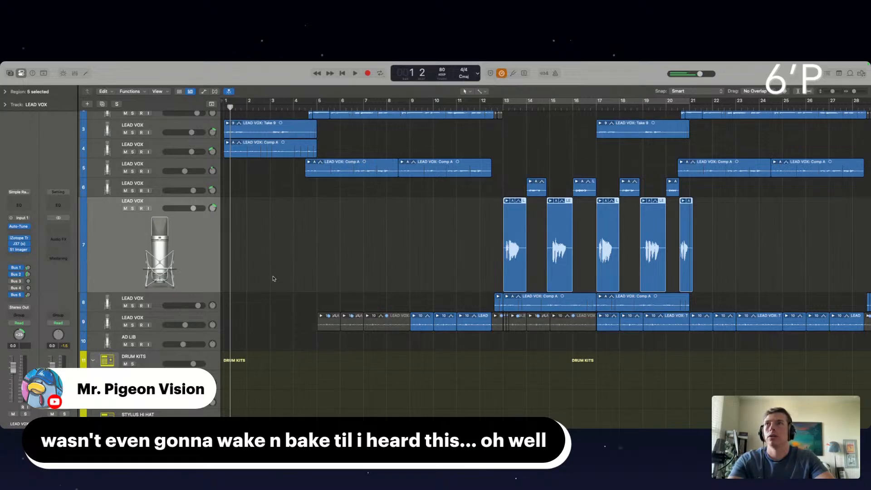
- Insert the iZotope Ozone 8 plug-in on the Stereo Out channel
left_click(56, 238)
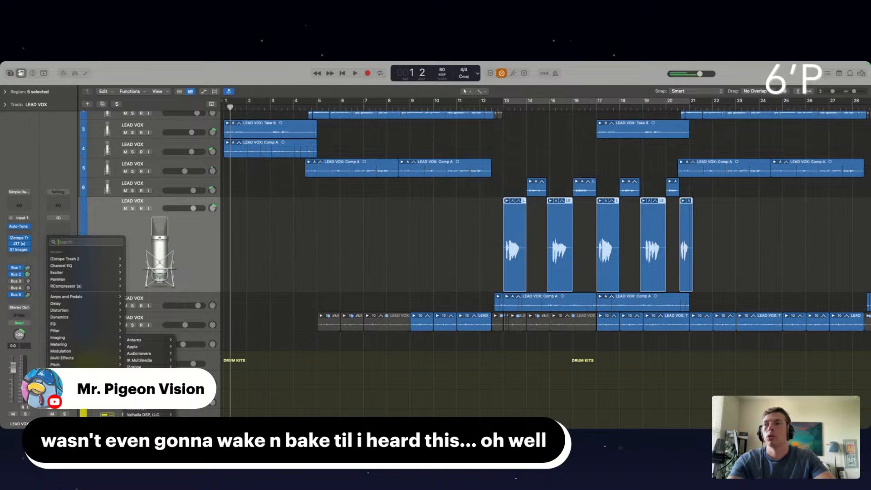
mouse_move(154, 366)
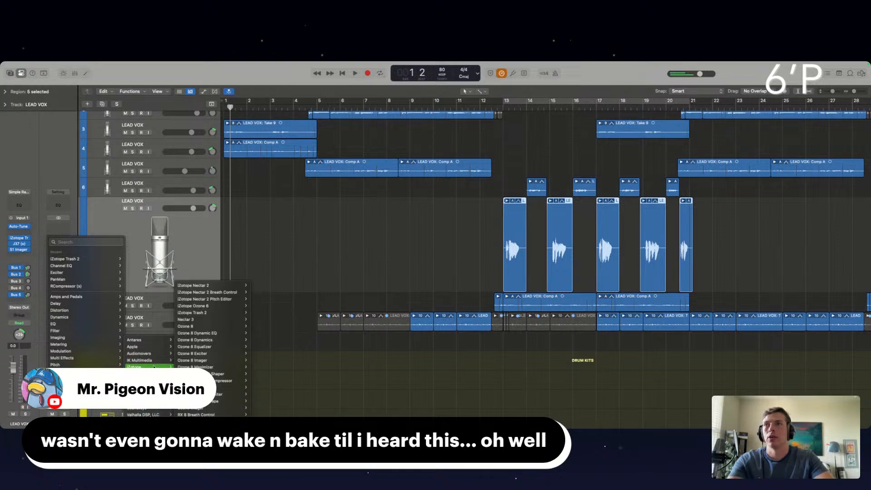
left_click(201, 326)
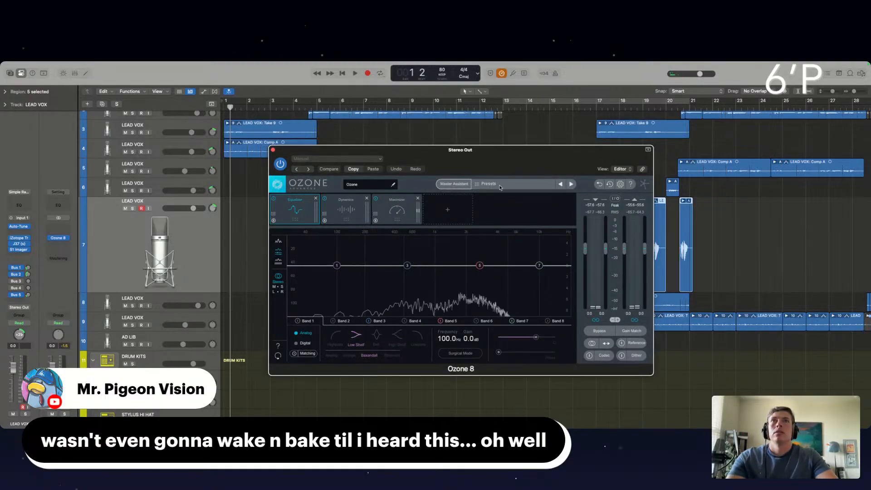
- Remove Ozone's Equalizer module and add an Imager module between Dynamics and Maximizer
left_click(316, 198)
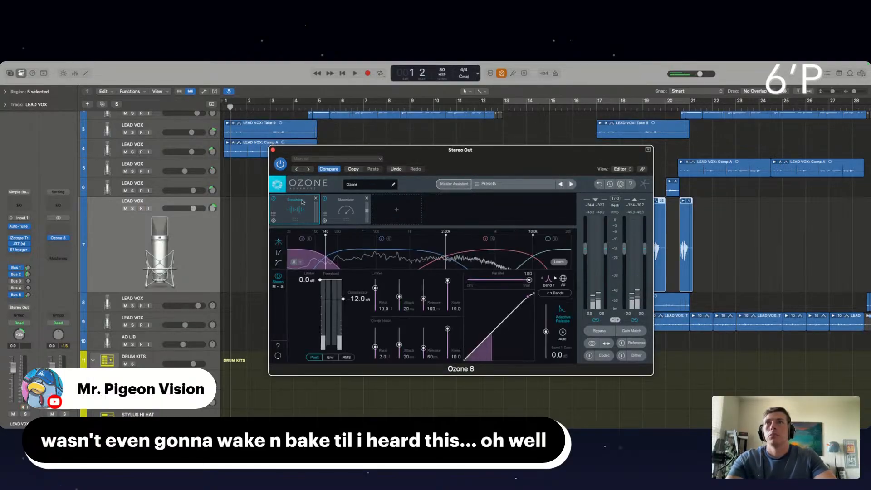
left_click(387, 212)
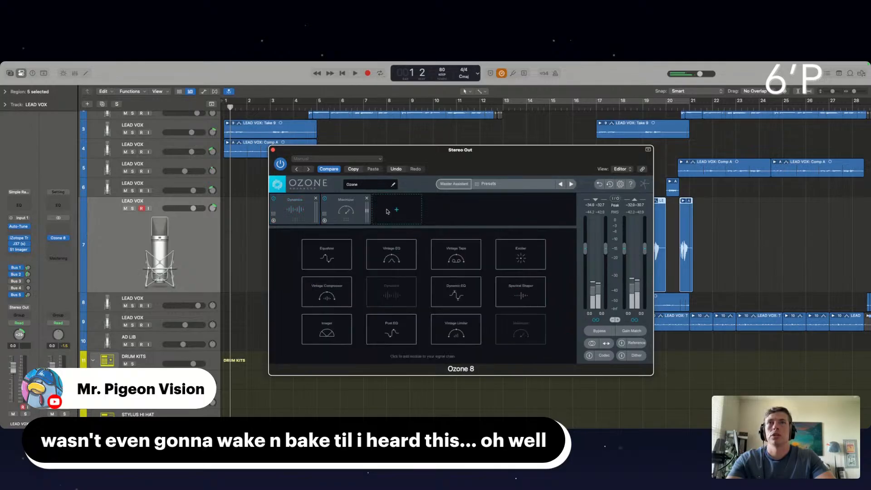
left_click(325, 331)
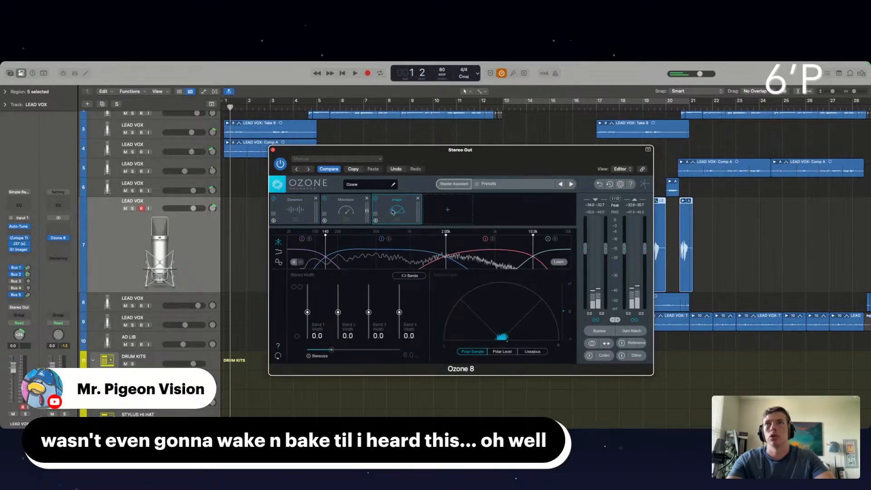
left_click_drag(393, 211, 350, 211)
left_click(392, 210)
left_click(305, 213)
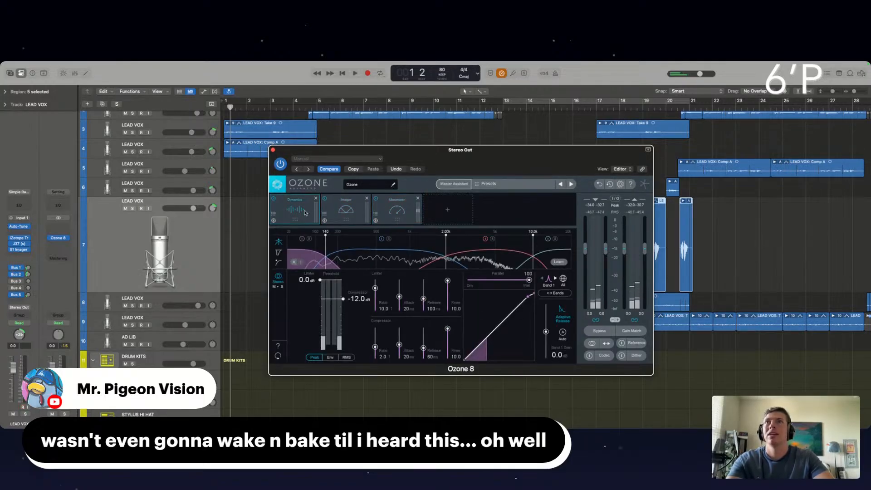
- Play the song from the start and narrow the Imager's Band 1 stereo width to -65.8
key("space")
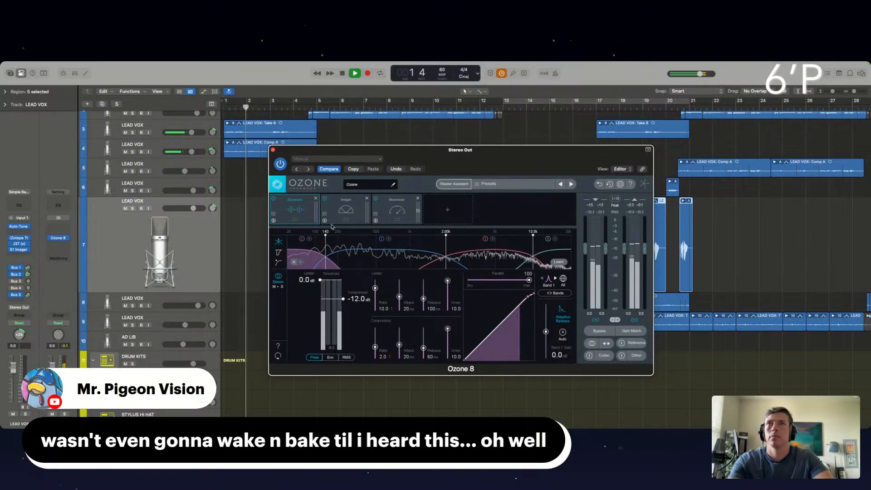
left_click(342, 211)
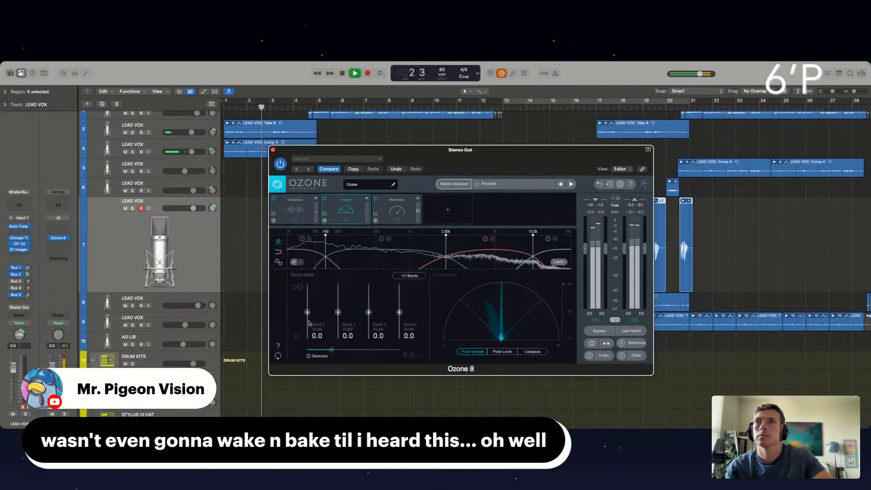
left_click_drag(307, 312, 308, 329)
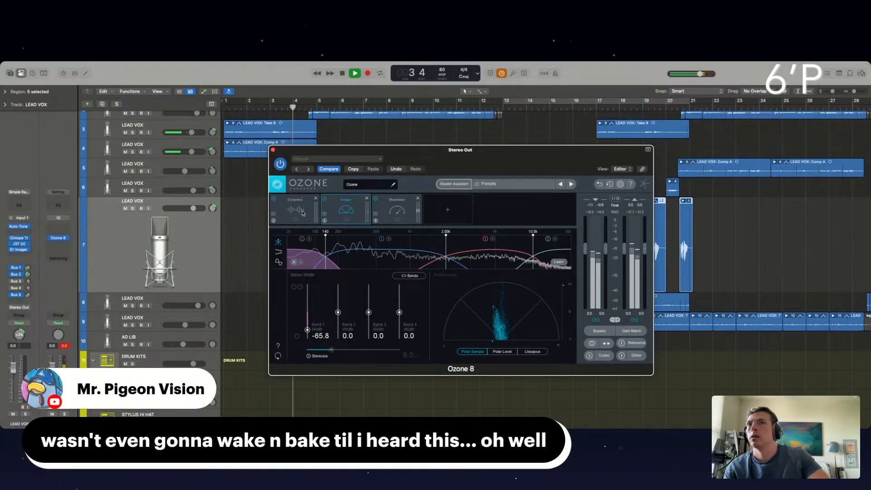
- Close Ozone, turn on input monitoring for LEAD VOX track 7 and record a vocal take from bar 1 into bar 5
left_click(141, 209)
left_click(148, 208)
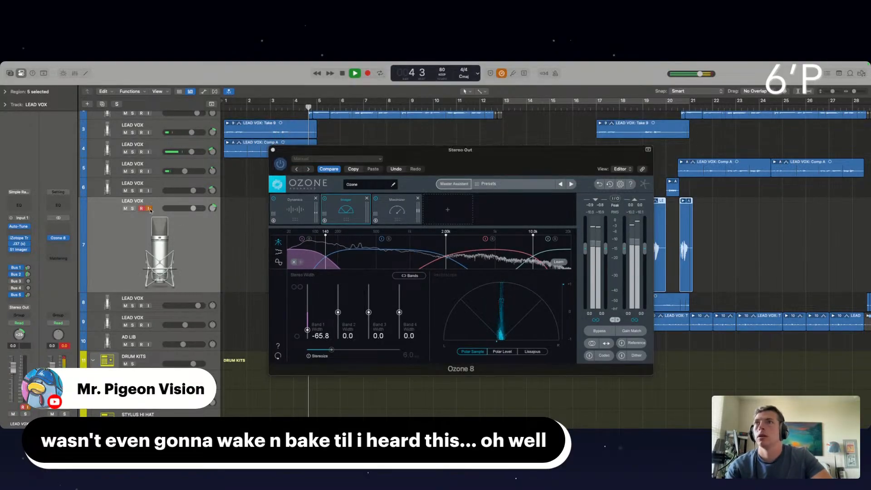
left_click(273, 150)
key("space")
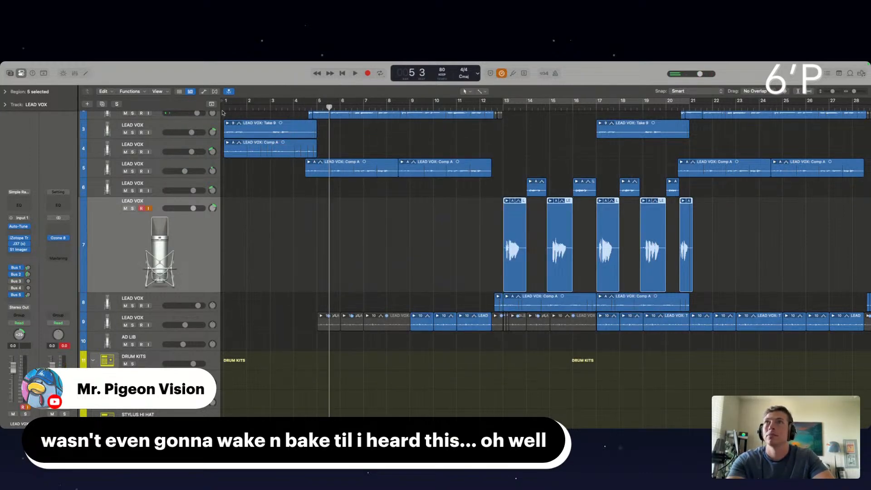
key("Return")
key("r")
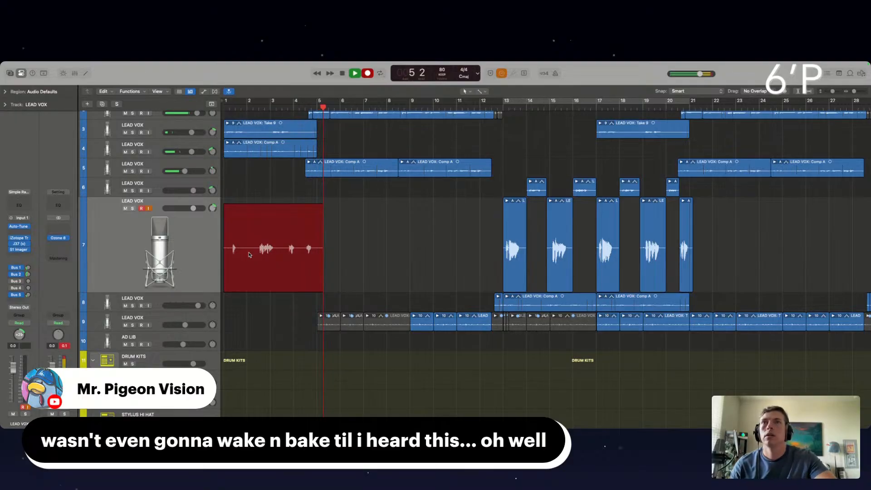
key("space")
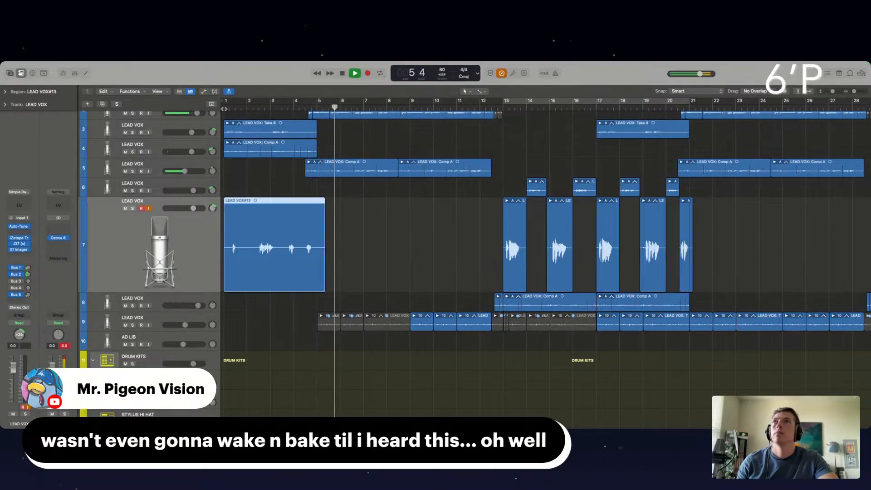
- Play back the new take with input monitoring off, setting track 7's volume to -2.3 dB and its pan to +14
key("Return")
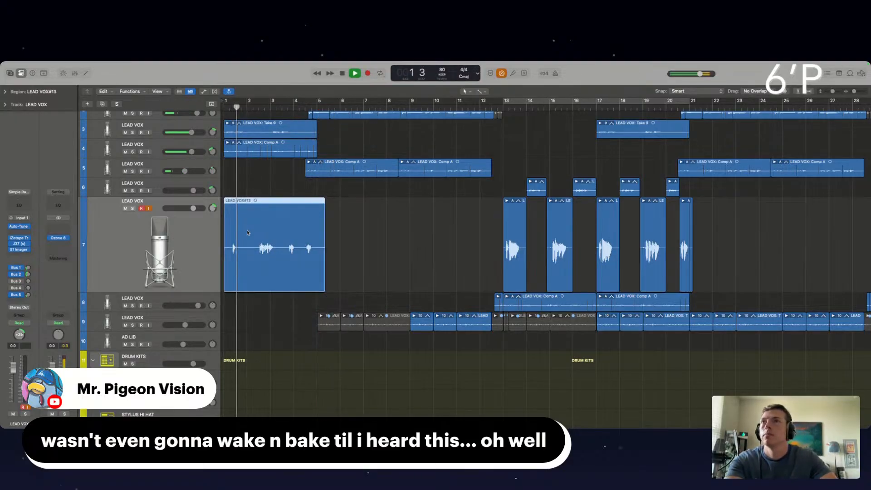
key("space")
left_click(149, 209)
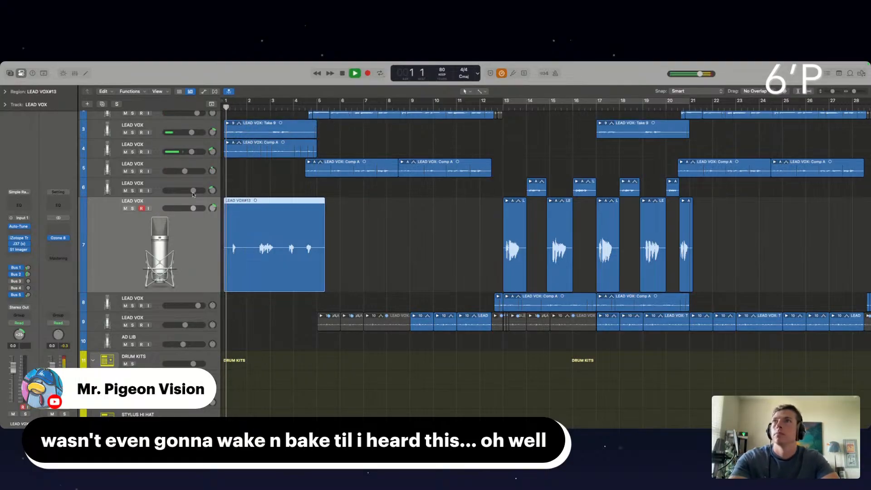
left_click_drag(212, 208, 190, 209)
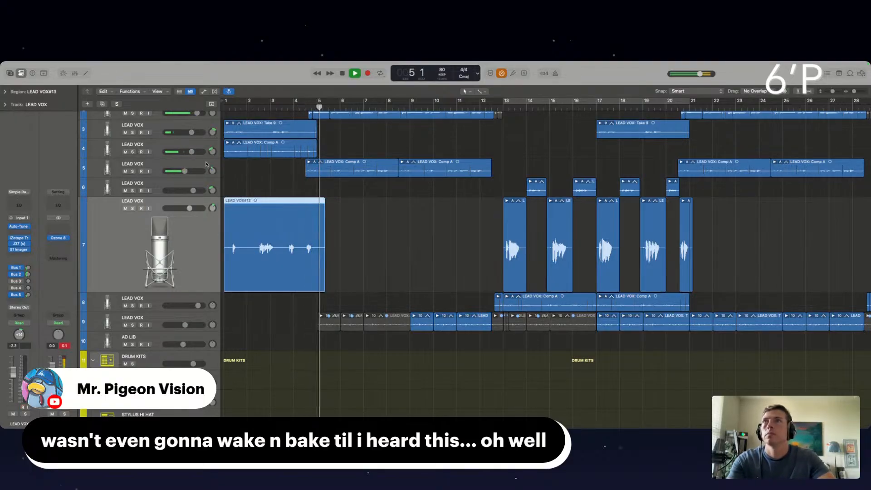
- Record a second vocal take on LEAD VOX track 7 from bar 1 into bar 5
left_click(225, 107)
key("r")
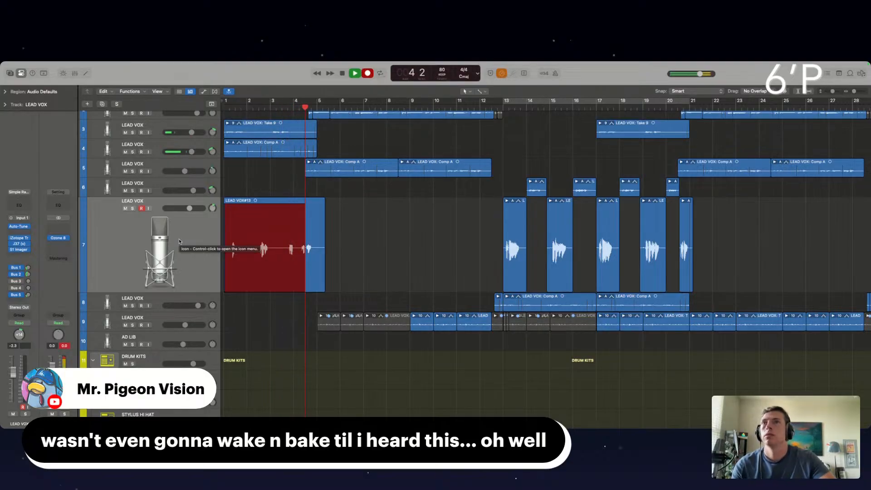
key("space")
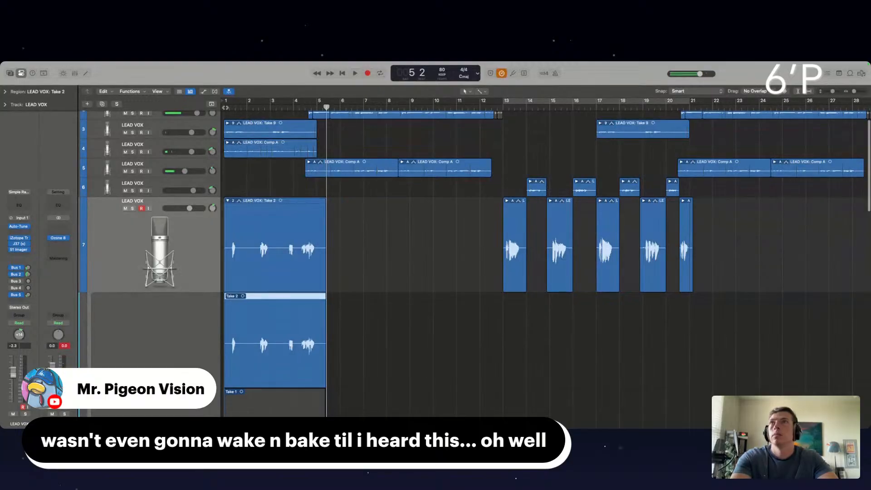
- Record a third vocal take over the same bars on track 7 and play it back from the start
left_click(225, 107)
key("r")
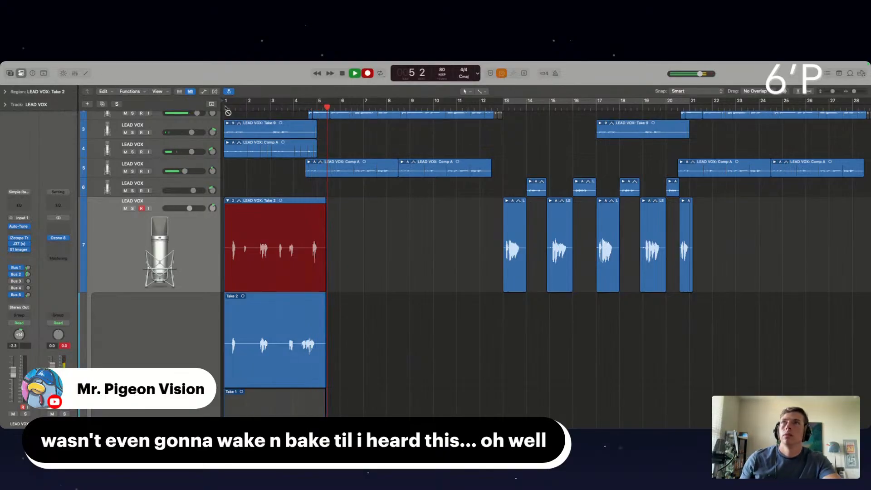
key("space")
key("Return")
key("space")
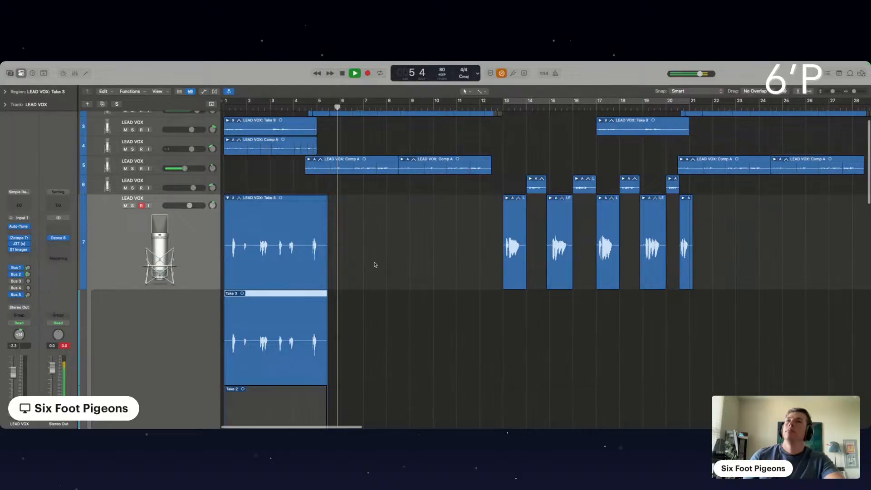
- Collapse the take folder at the start of LEAD VOX track 7 with Take 3 active
scroll(344, 247, "down", 1)
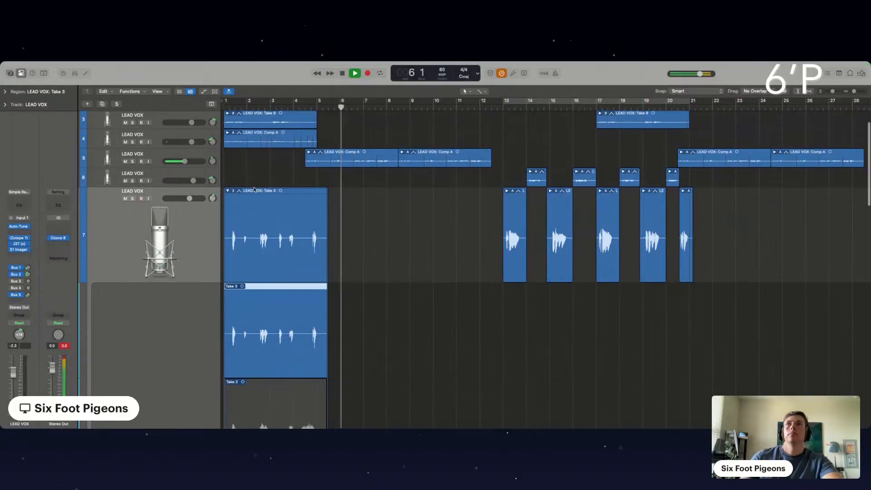
left_click(228, 191)
key("super+Left")
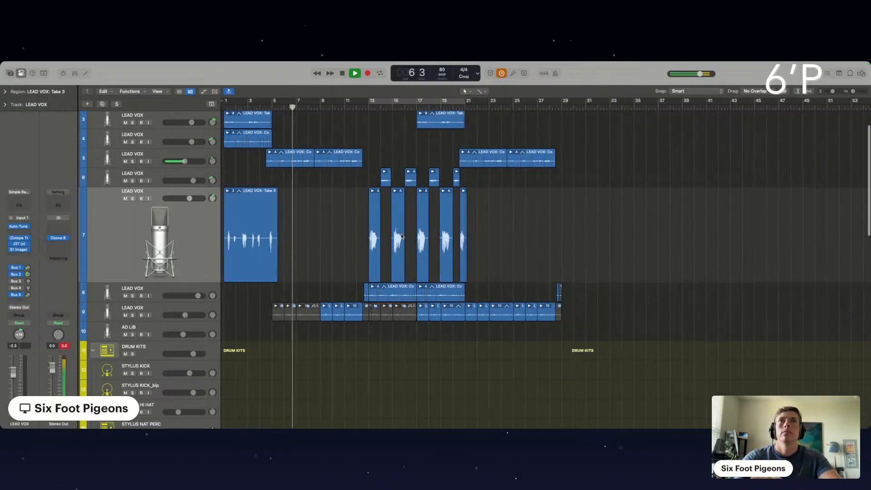
scroll(345, 204, "right", 2)
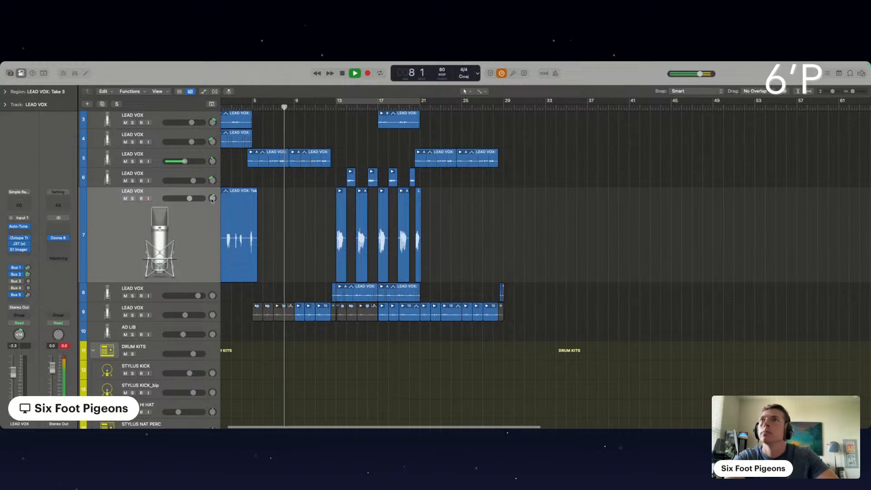
- Duplicate LEAD VOX track 7, place the opening take folder on the new track 8 and set its pan to +24
mouse_move(212, 199)
left_click_drag(212, 199, 241, 257)
key("super+d")
left_click(239, 205)
scroll(297, 259, "down", 2)
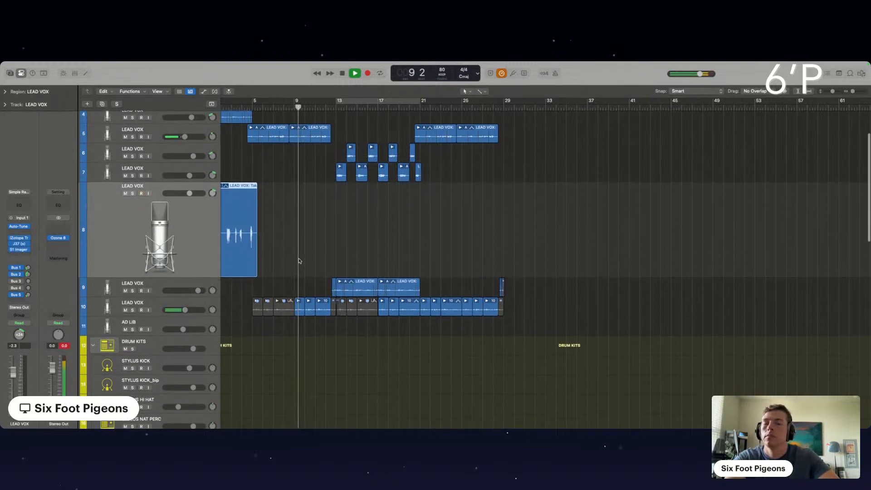
scroll(384, 259, "left", 2)
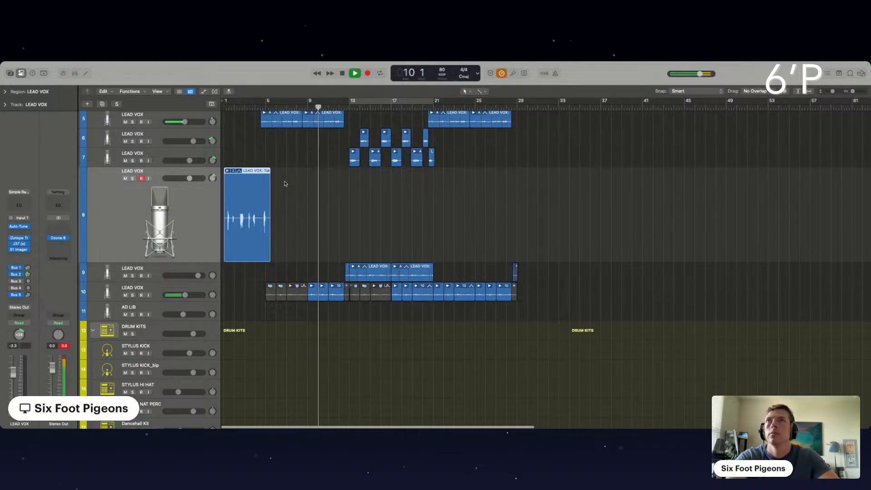
scroll(308, 213, "up", 2)
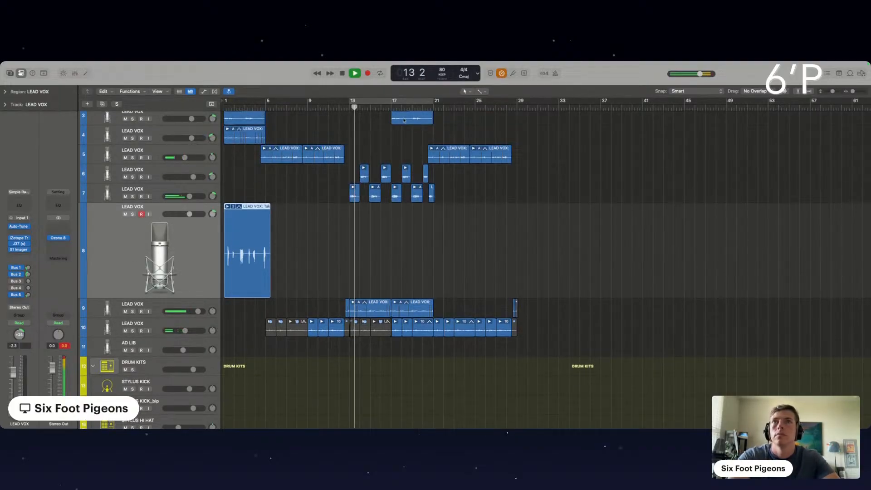
- Set a cycle range from bar 21 to bar 29 and try to record a vocal take on LEAD VOX track 8
left_click(434, 108)
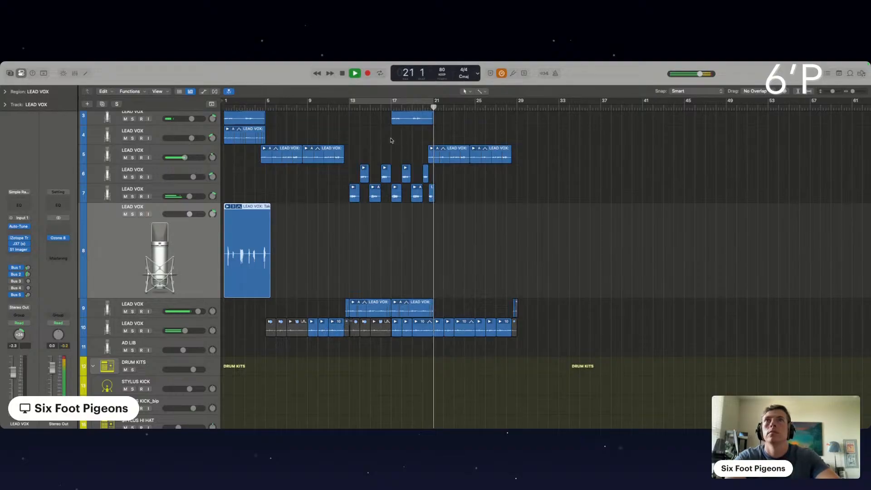
left_click_drag(436, 102, 517, 105)
key("space")
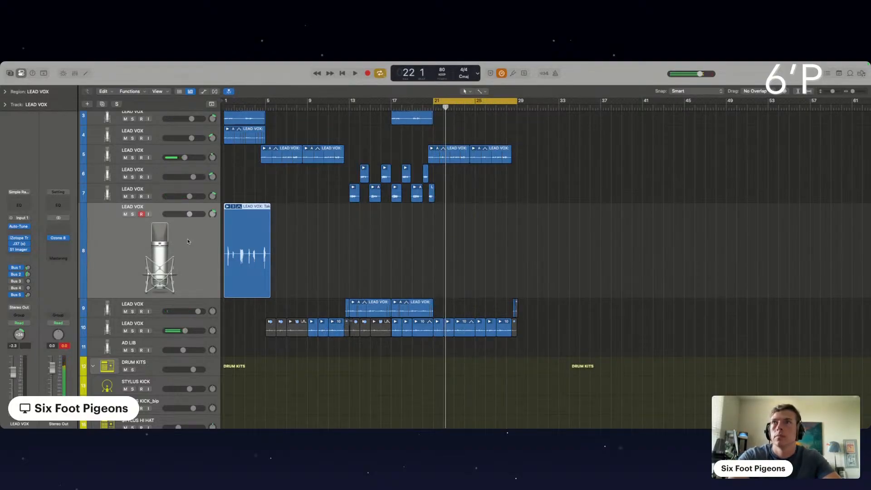
left_click(275, 228)
key("space")
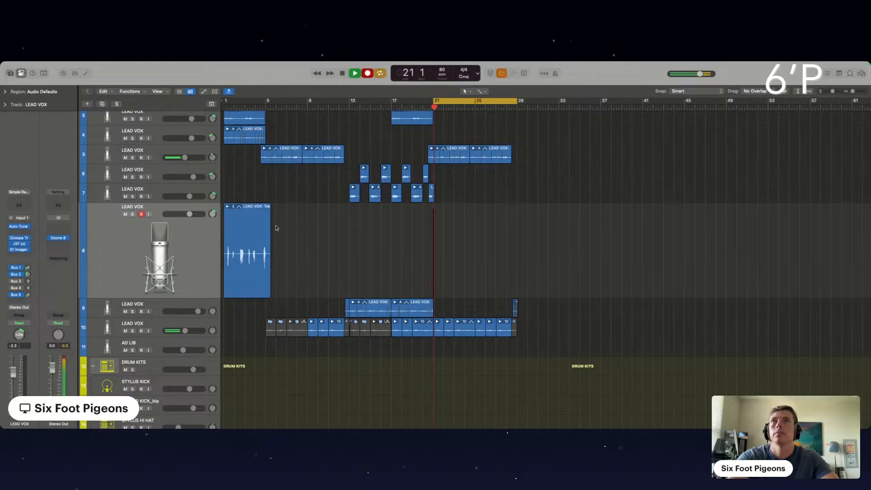
key("space")
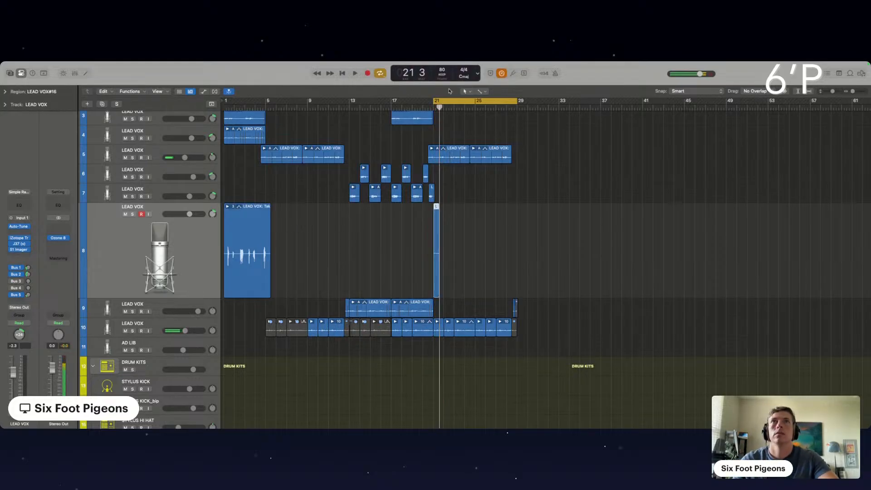
- Extend the cycle start back to about bar 20, record three vocal takes on track 8 and collapse the take folder
left_click_drag(439, 101, 423, 102)
key("r")
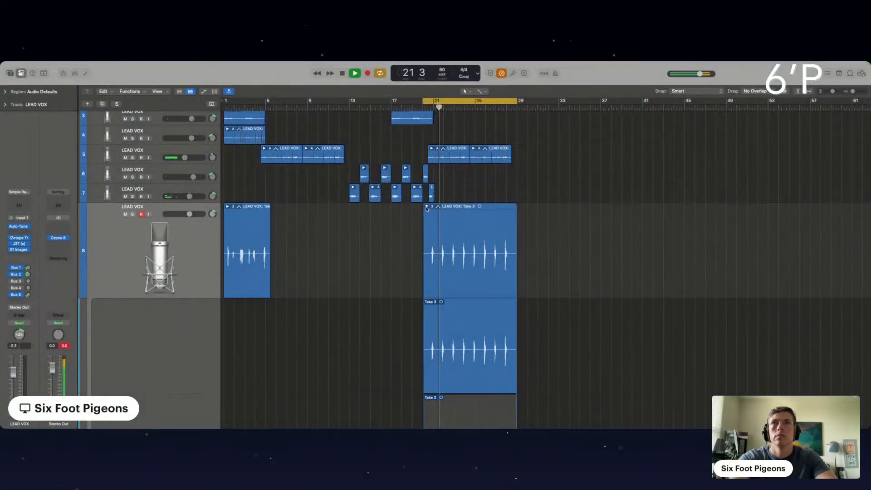
left_click(427, 207)
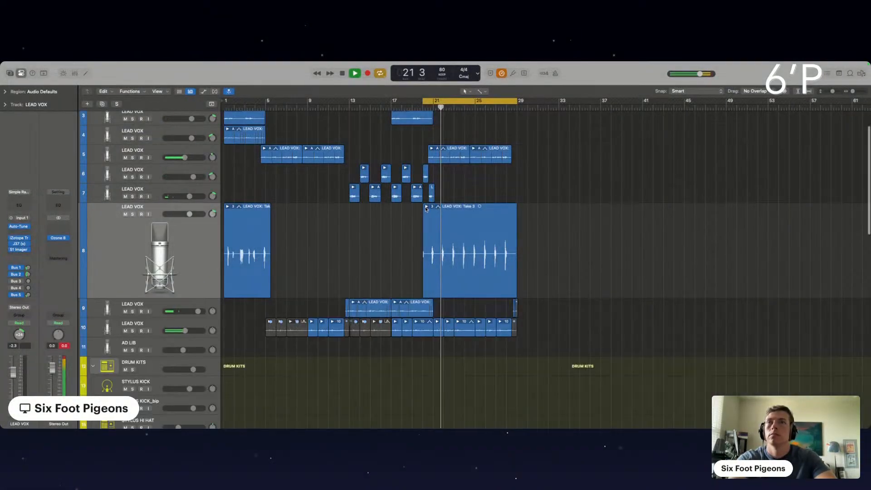
- Set track 8's volume to -1.0 dB, insert PanMan with the Random Ambler preset and play back the result
left_click_drag(189, 214, 193, 215)
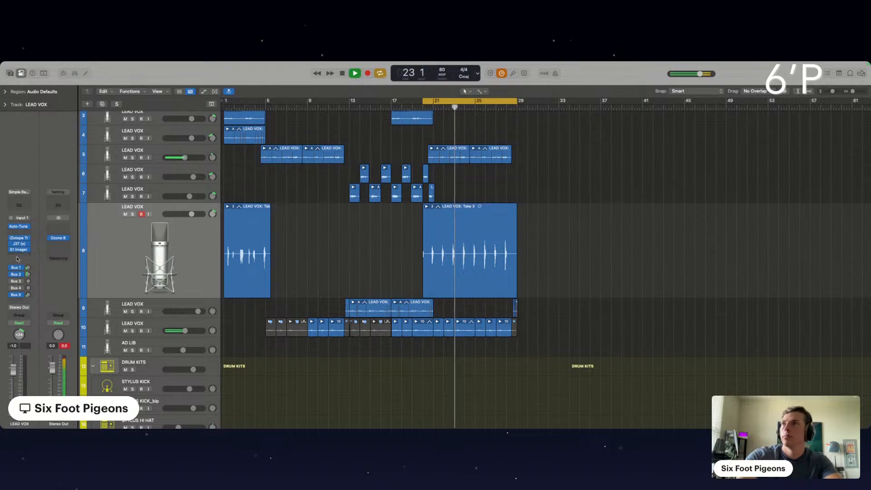
left_click(169, 242)
left_click(17, 256)
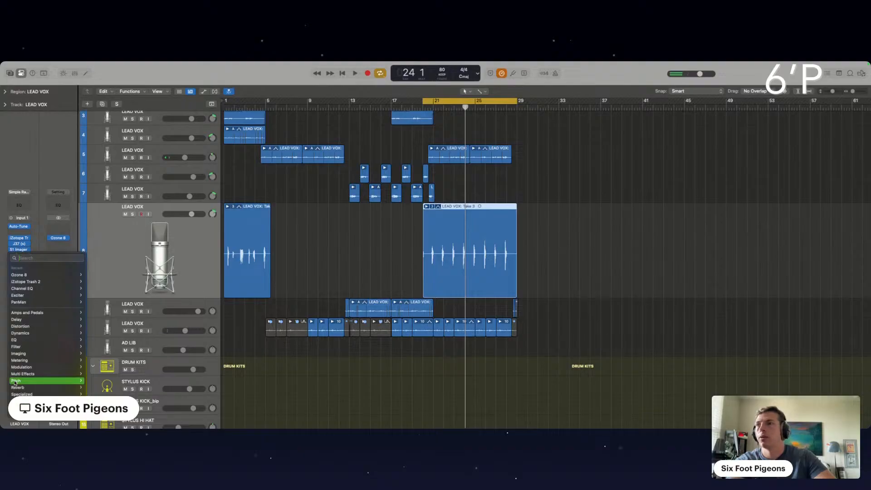
mouse_move(27, 411)
mouse_move(102, 407)
mouse_move(156, 401)
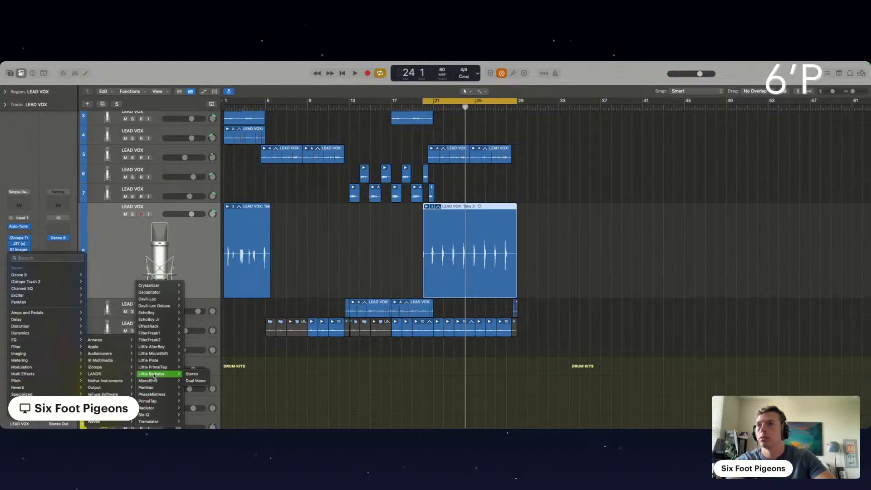
left_click(152, 388)
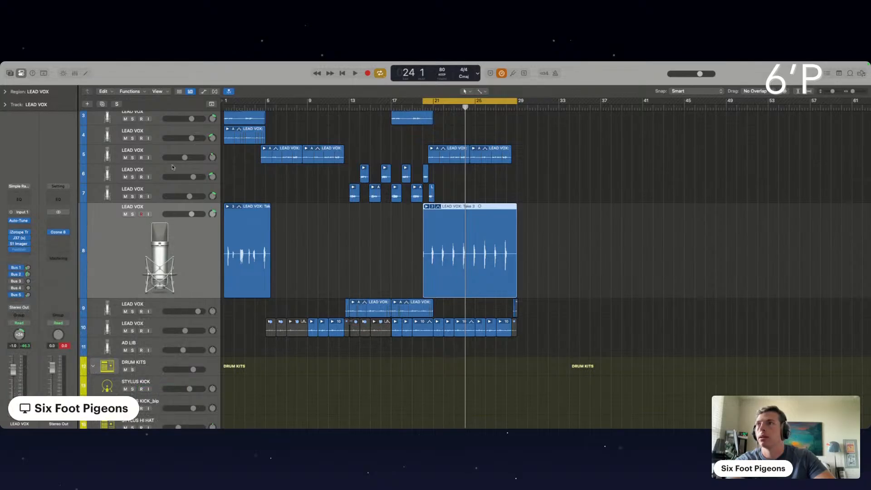
left_click(293, 182)
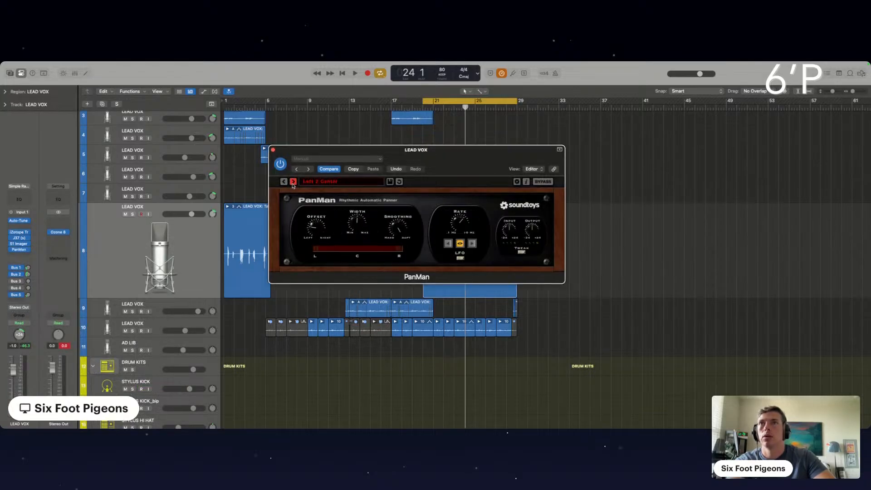
left_click(293, 181)
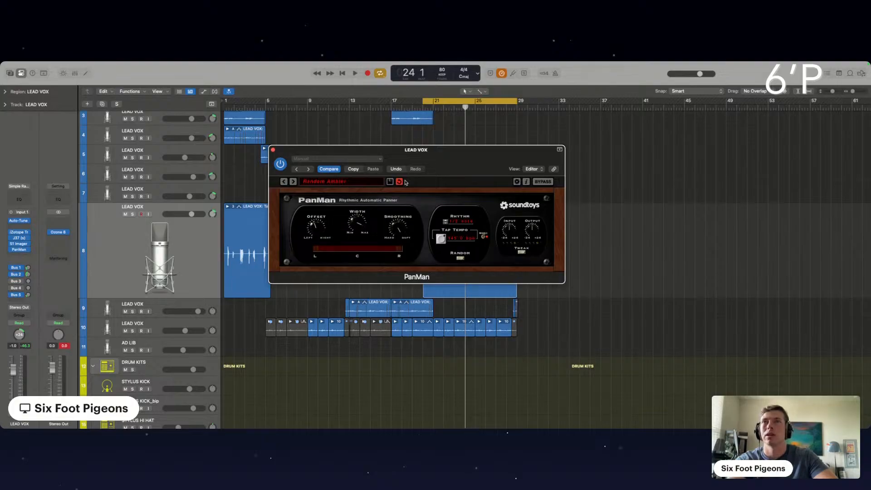
key("space")
left_click(272, 149)
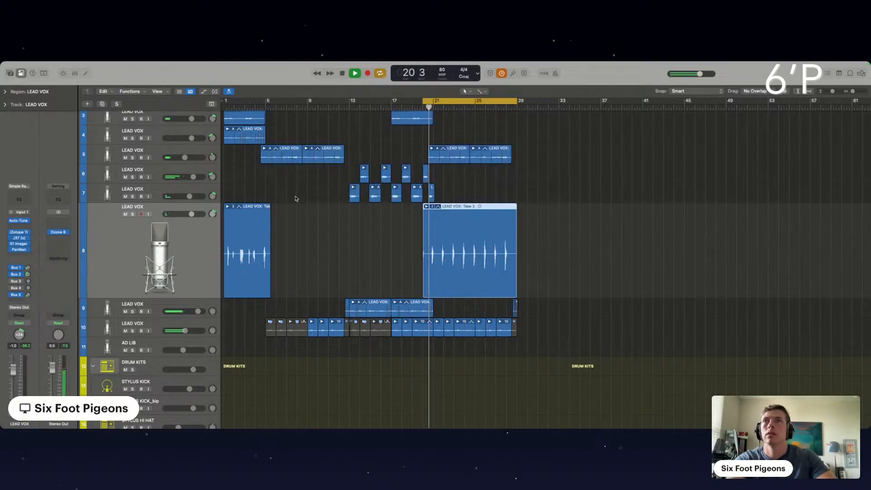
left_click(568, 272)
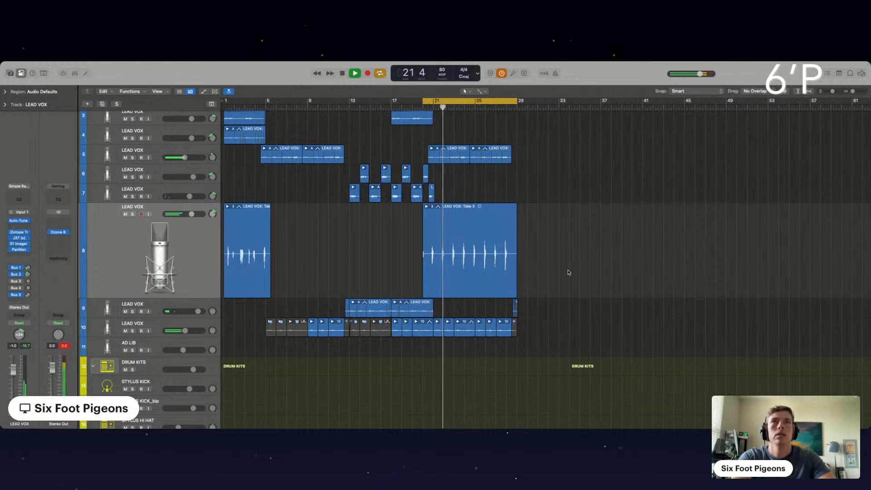
- In the stereo output's Ozone 8 Dynamics module, set band 2's compressor threshold to -12.8 dB while cycling from bar 1
left_click(59, 232)
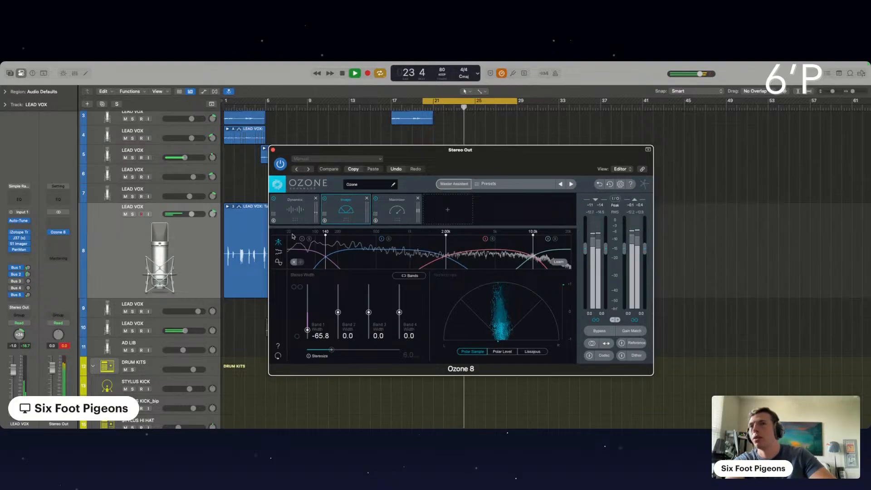
left_click(296, 207)
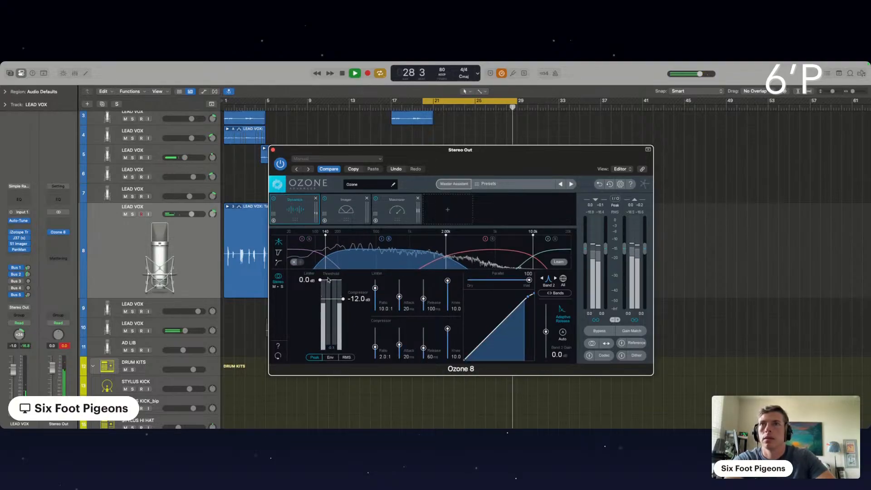
left_click_drag(343, 302, 343, 304)
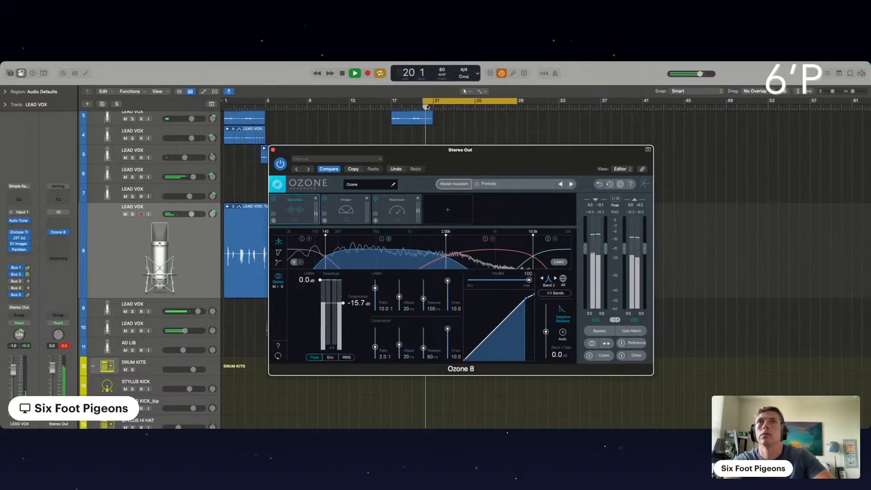
left_click_drag(424, 102, 225, 101)
left_click_drag(343, 304, 344, 302)
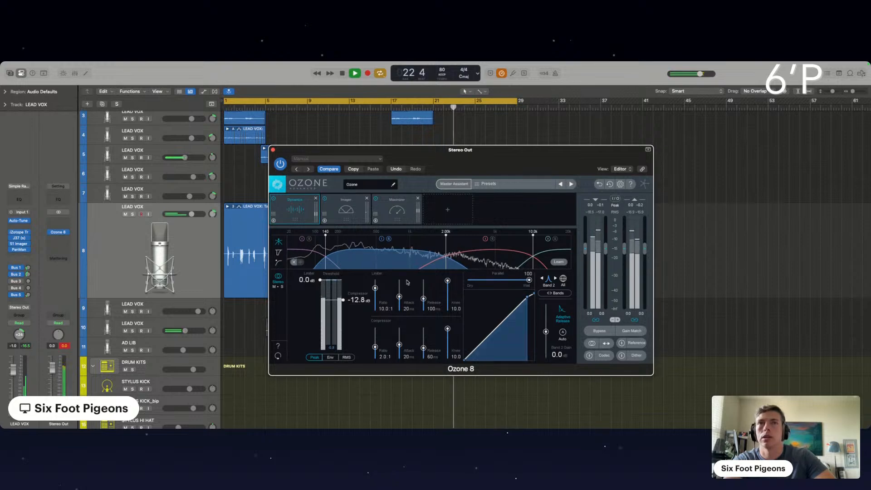
left_click(509, 253)
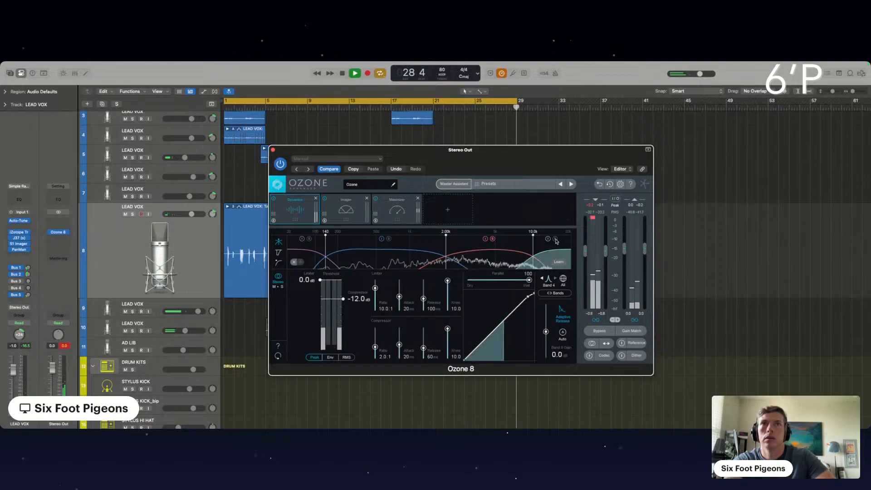
- In Ozone's Imager, set the stereo widths of bands 1 to 4 to -100, -45.6, 13.9 and 60.8
left_click(346, 209)
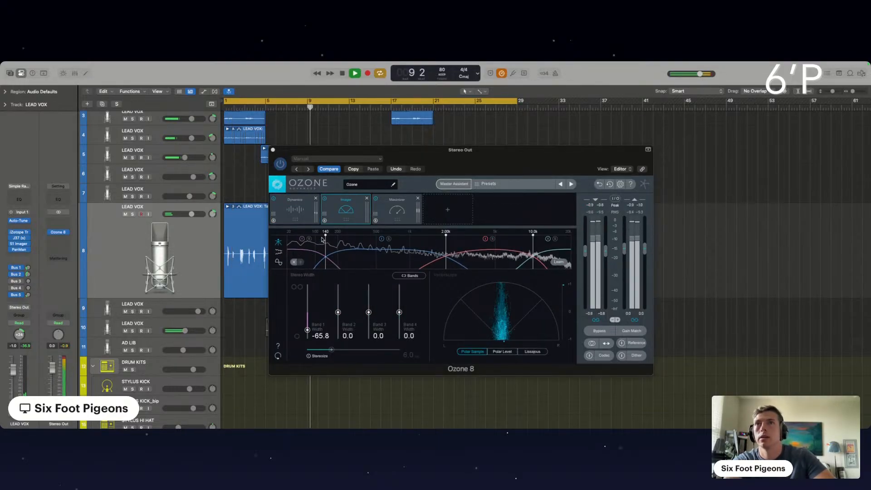
left_click(308, 240)
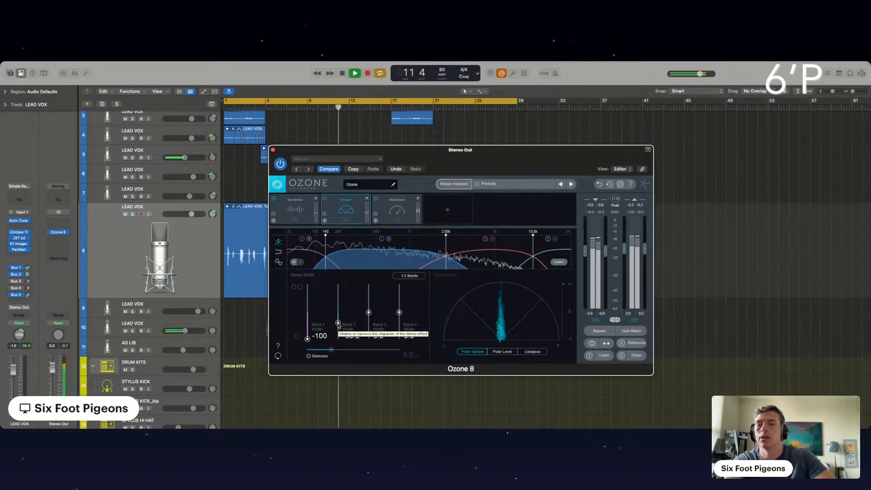
left_click(430, 395)
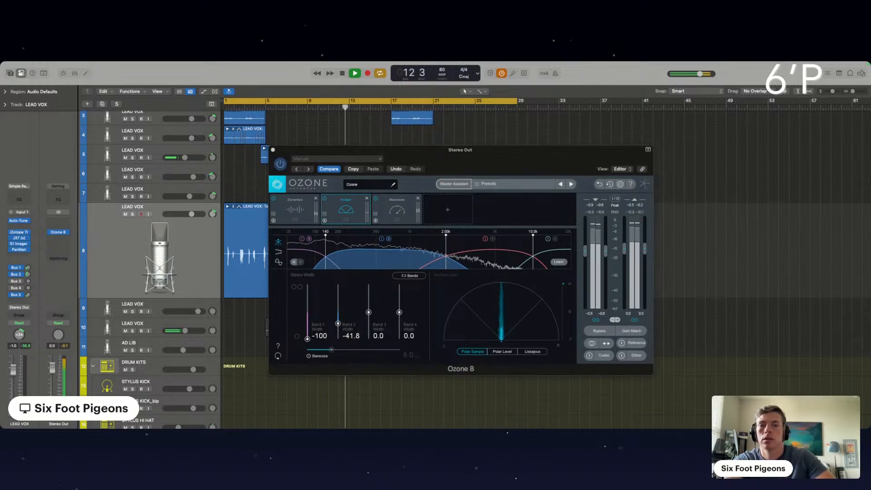
left_click(340, 326)
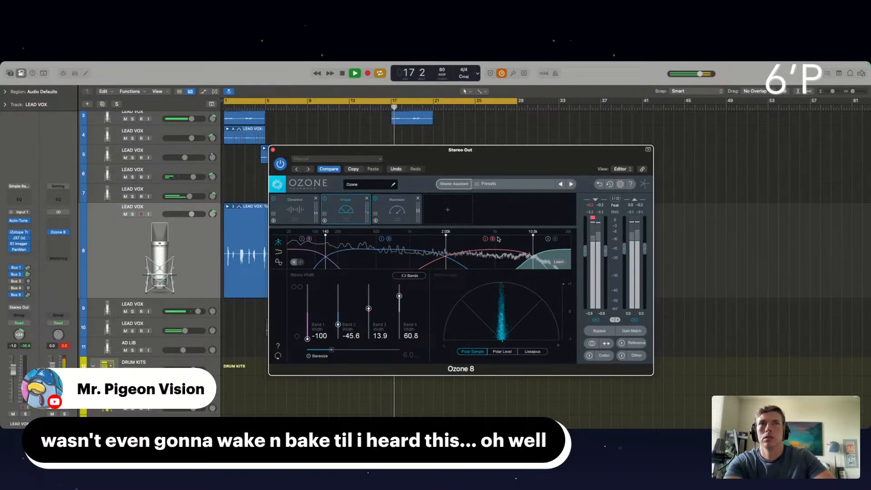
left_click(398, 208)
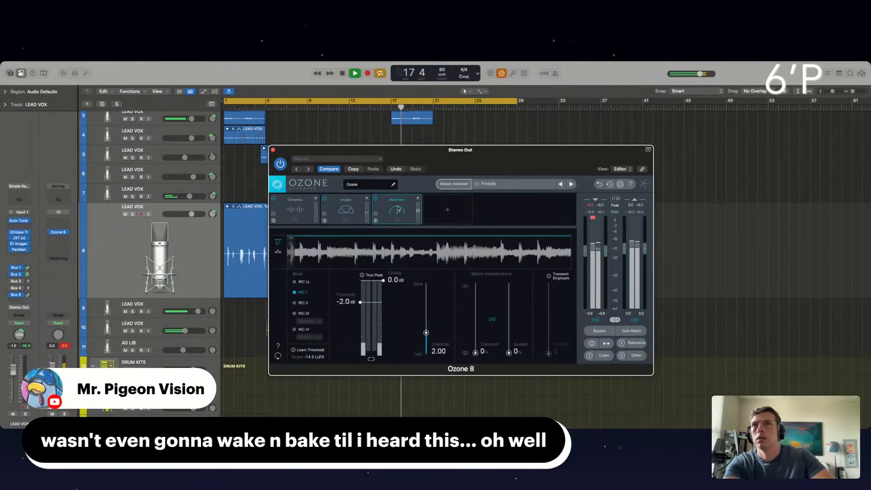
left_click(368, 209)
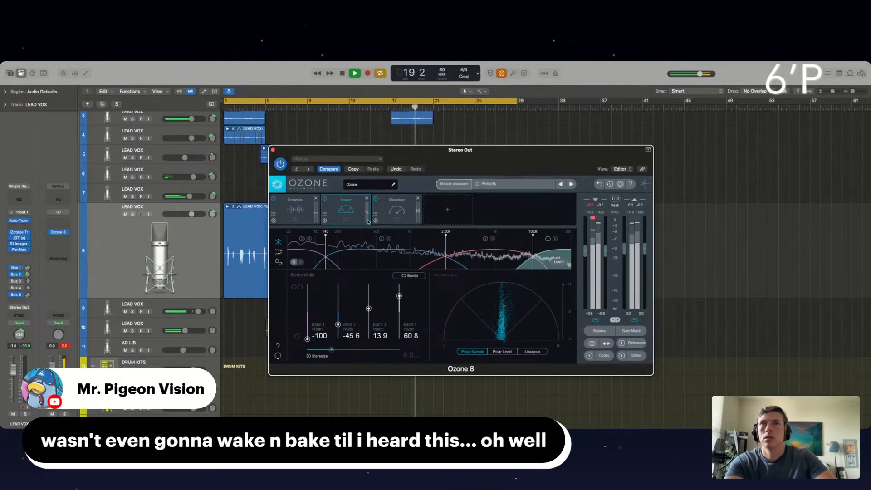
- Set Ozone's Maximizer threshold to -3.5 dB with True Peak on, lower the input gain and close the plug-in
left_click(409, 209)
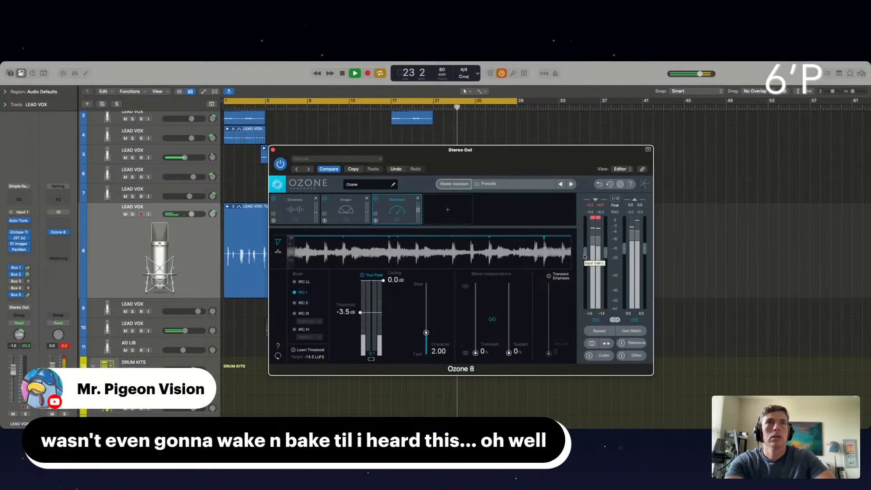
key("space")
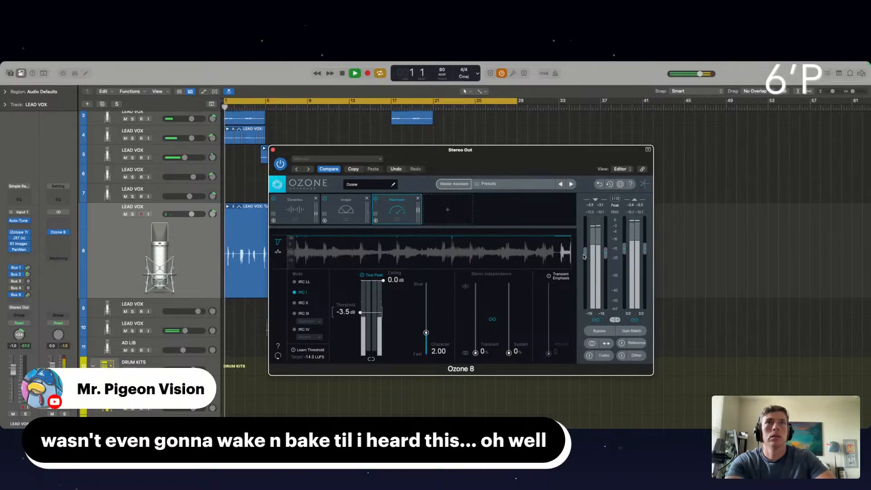
left_click(272, 150)
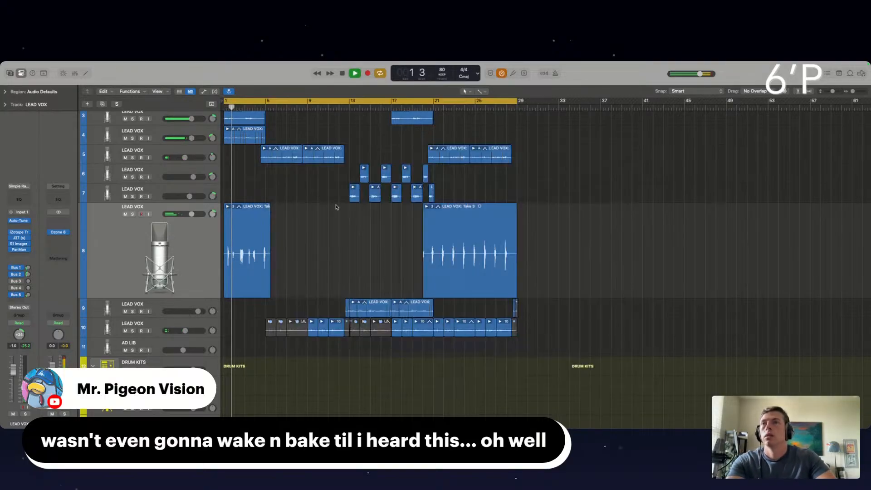
scroll(169, 226, "up", 3)
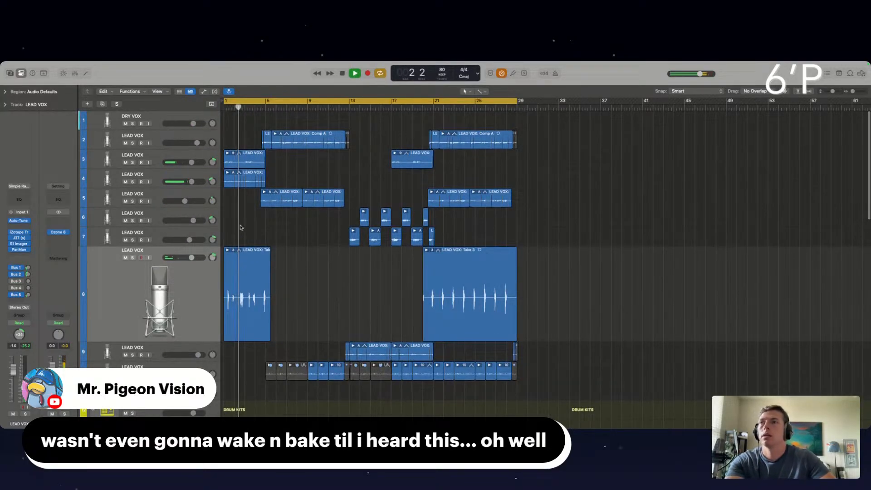
scroll(241, 228, "up", 4)
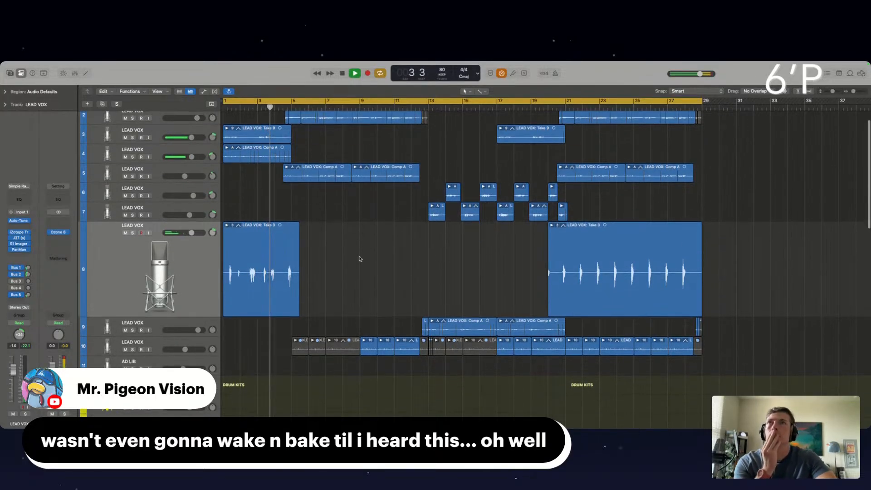
scroll(360, 259, "down", 3)
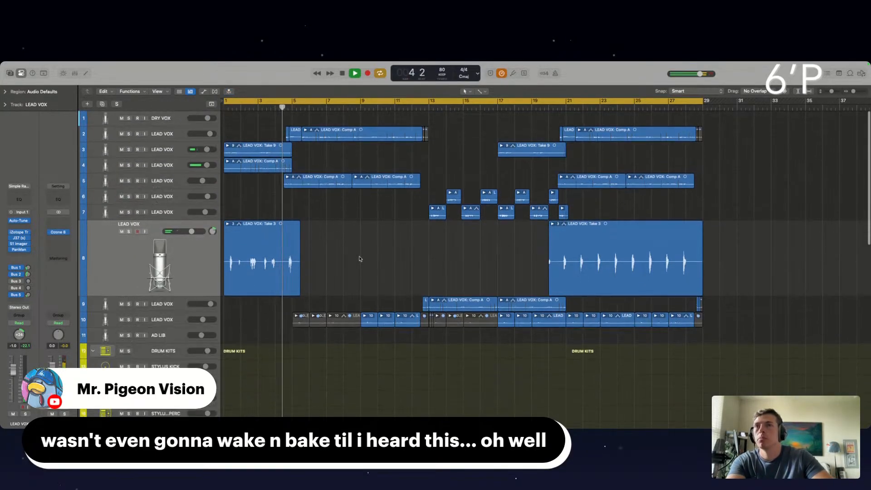
scroll(360, 259, "down", 15)
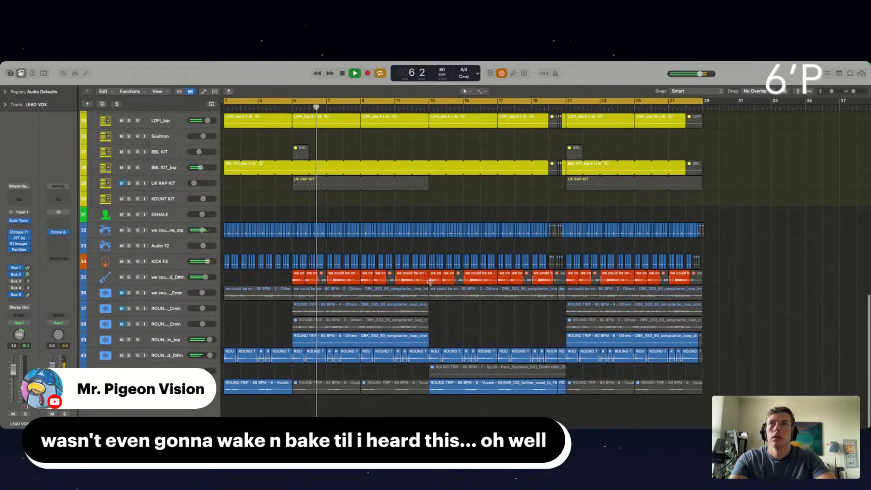
- Look over the arrangement during playback and audition the mix with track 35 briefly muted
scroll(328, 248, "up", 5)
scroll(328, 248, "down", 5)
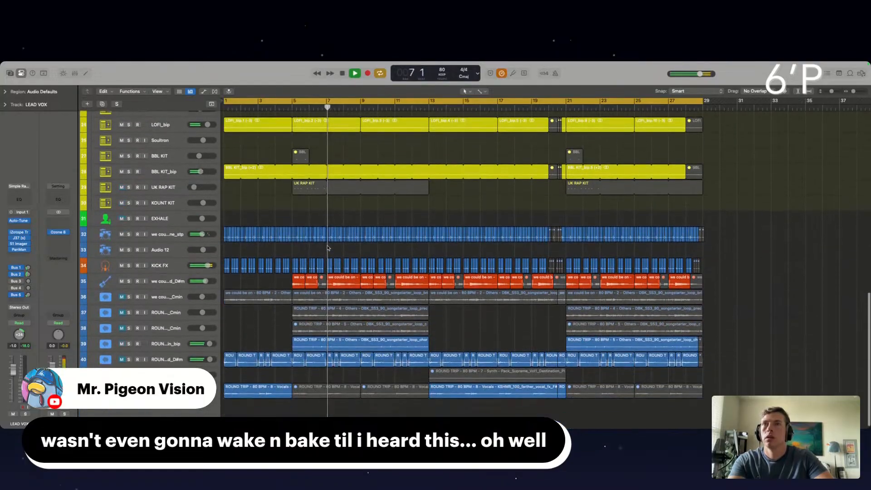
scroll(328, 248, "up", 10)
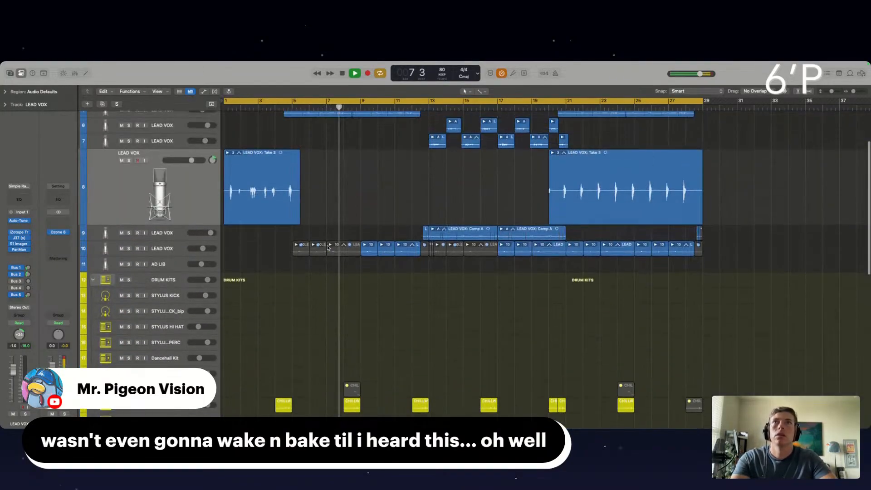
scroll(327, 247, "down", 7)
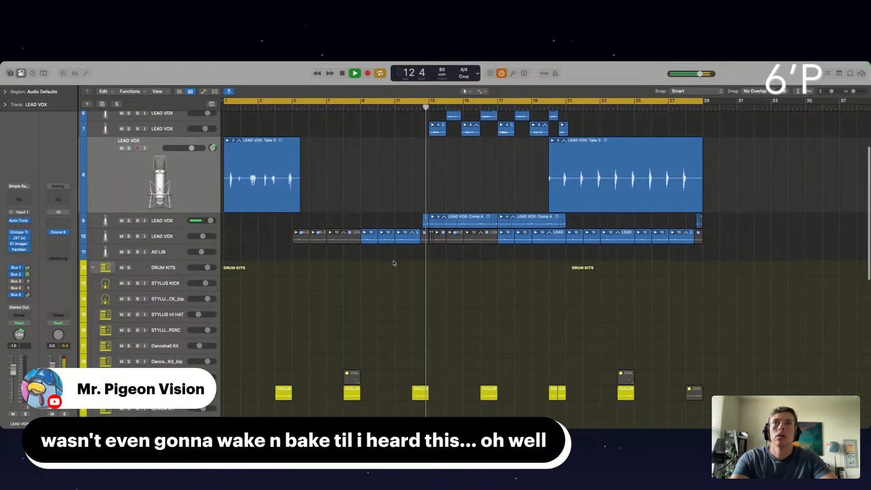
scroll(422, 372, "down", 4)
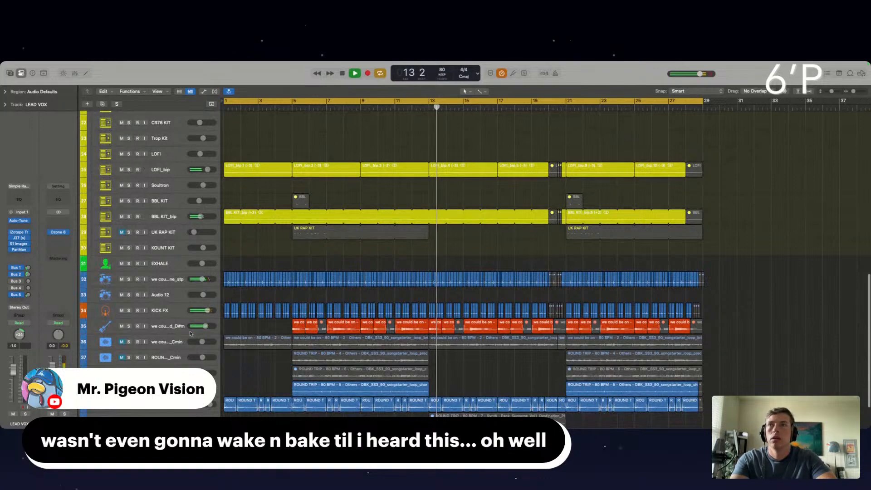
left_click(122, 326)
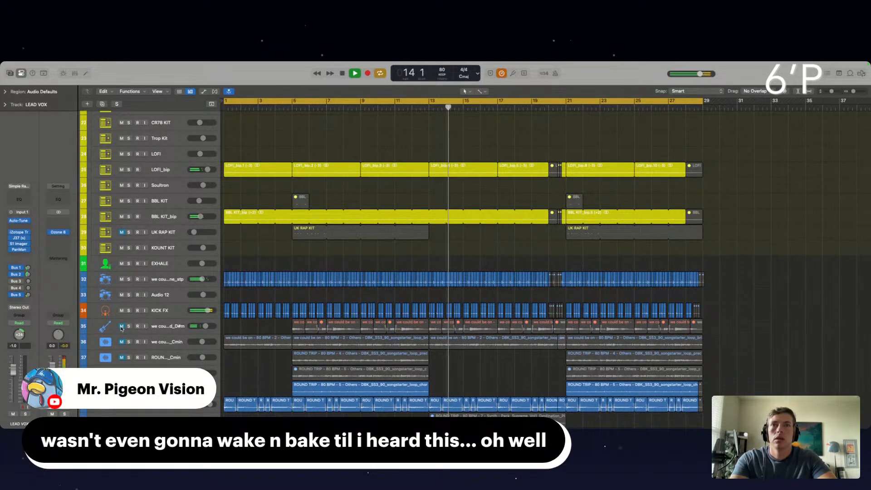
left_click(122, 326)
- Delete track 35's regions between bars 13 and 17 and play back the transition from bar 12
left_click(434, 328)
key("Delete")
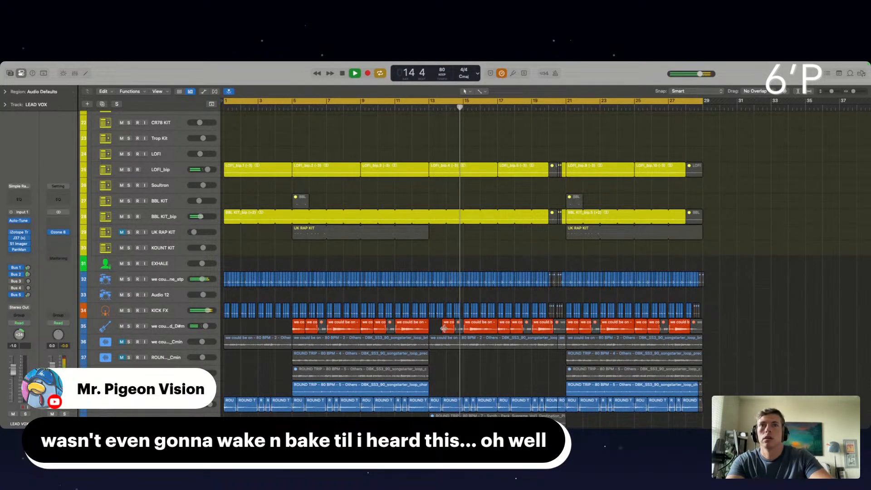
left_click(447, 329)
key("Delete")
left_click(460, 328)
left_click(470, 329, "shift")
key("Delete")
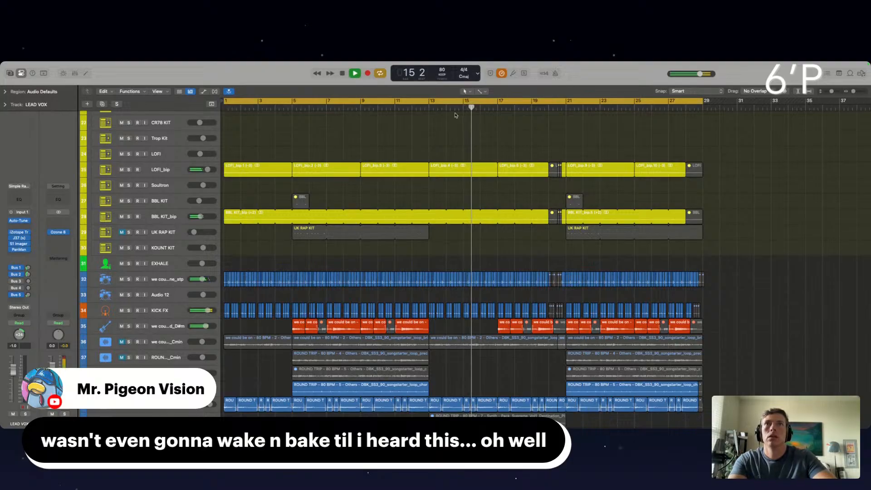
left_click(417, 108)
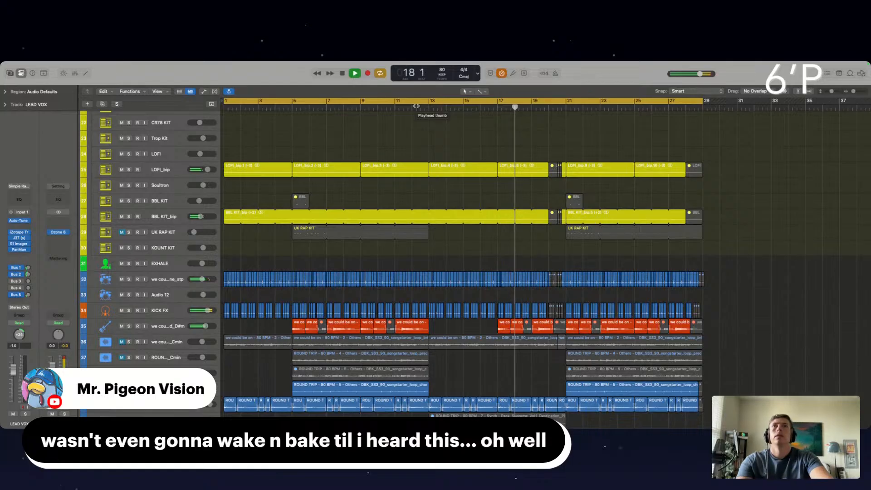
- Extend the end of the cycle range to bar 31, play the song through its ending and stop playback
scroll(440, 131, "up", 10)
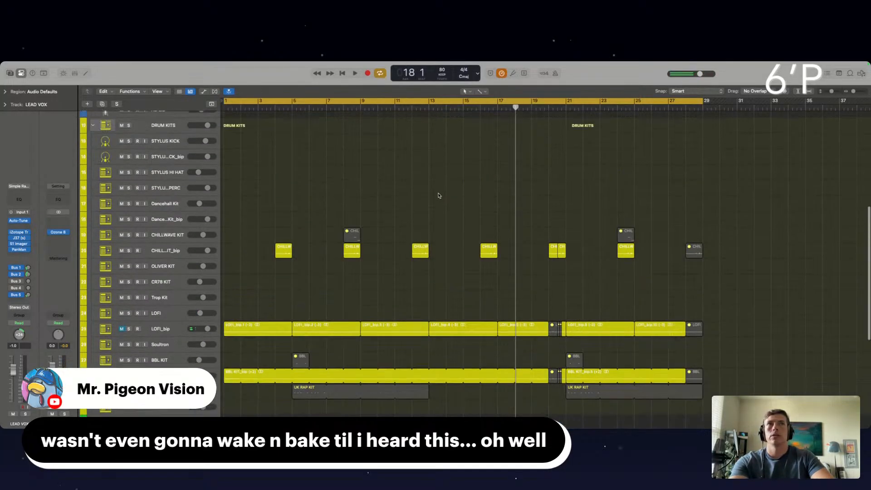
left_click_drag(702, 104, 737, 104)
scroll(414, 203, "up", 6)
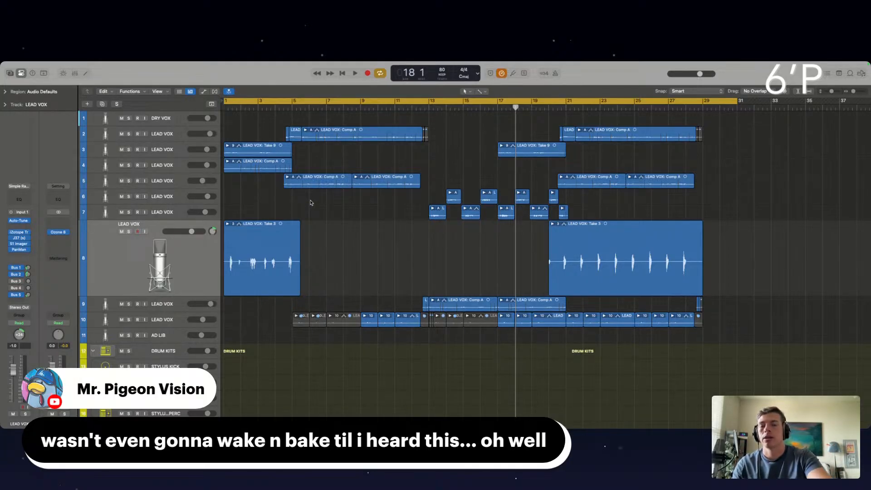
key("space")
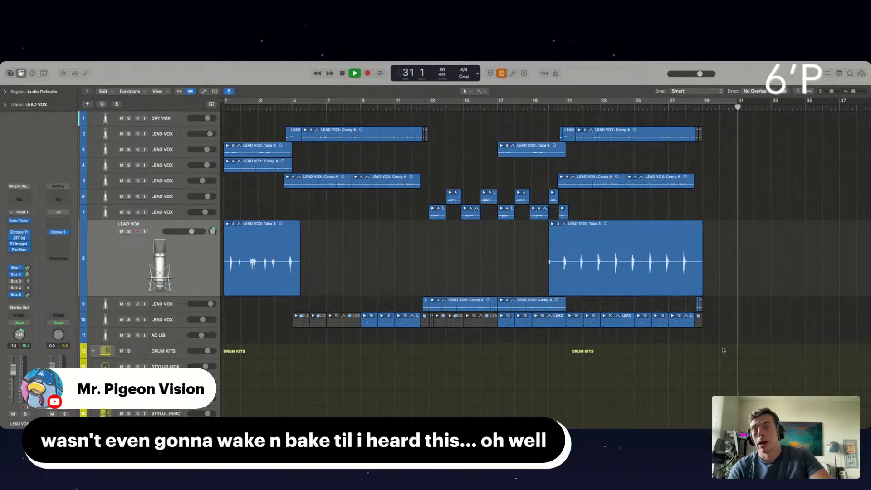
key("space")
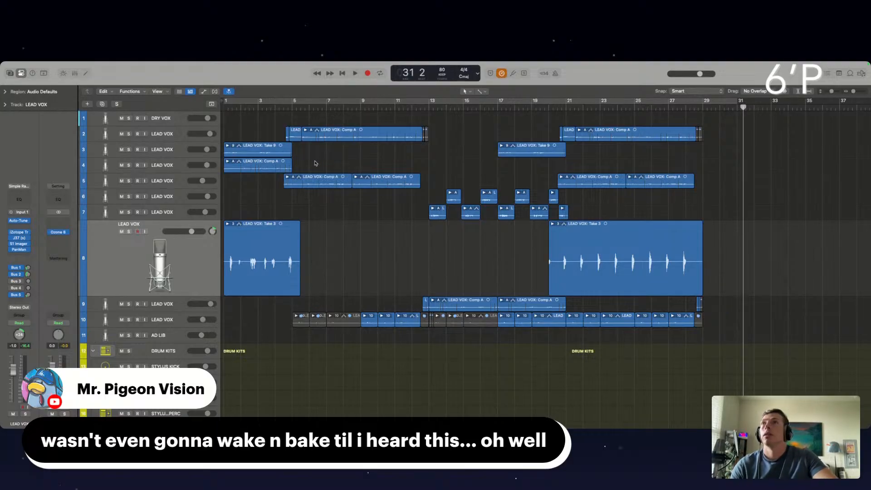